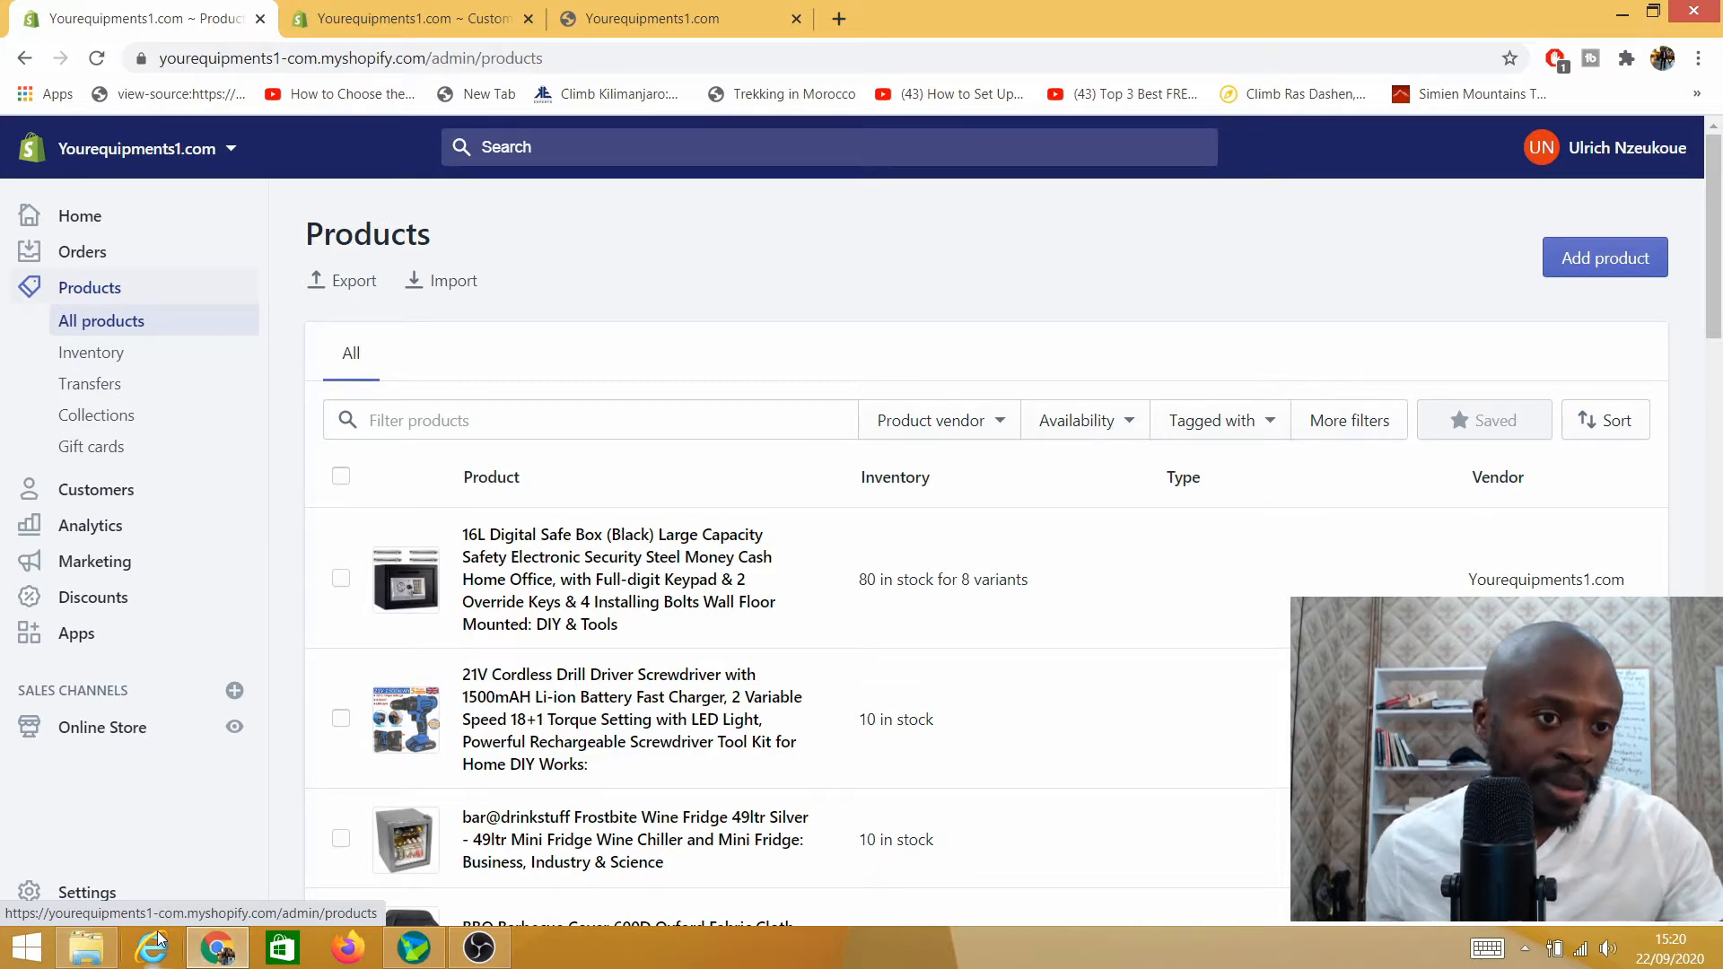
# Step: Start adding a new product from the store's product list
pyautogui.moveTo(52, 503)
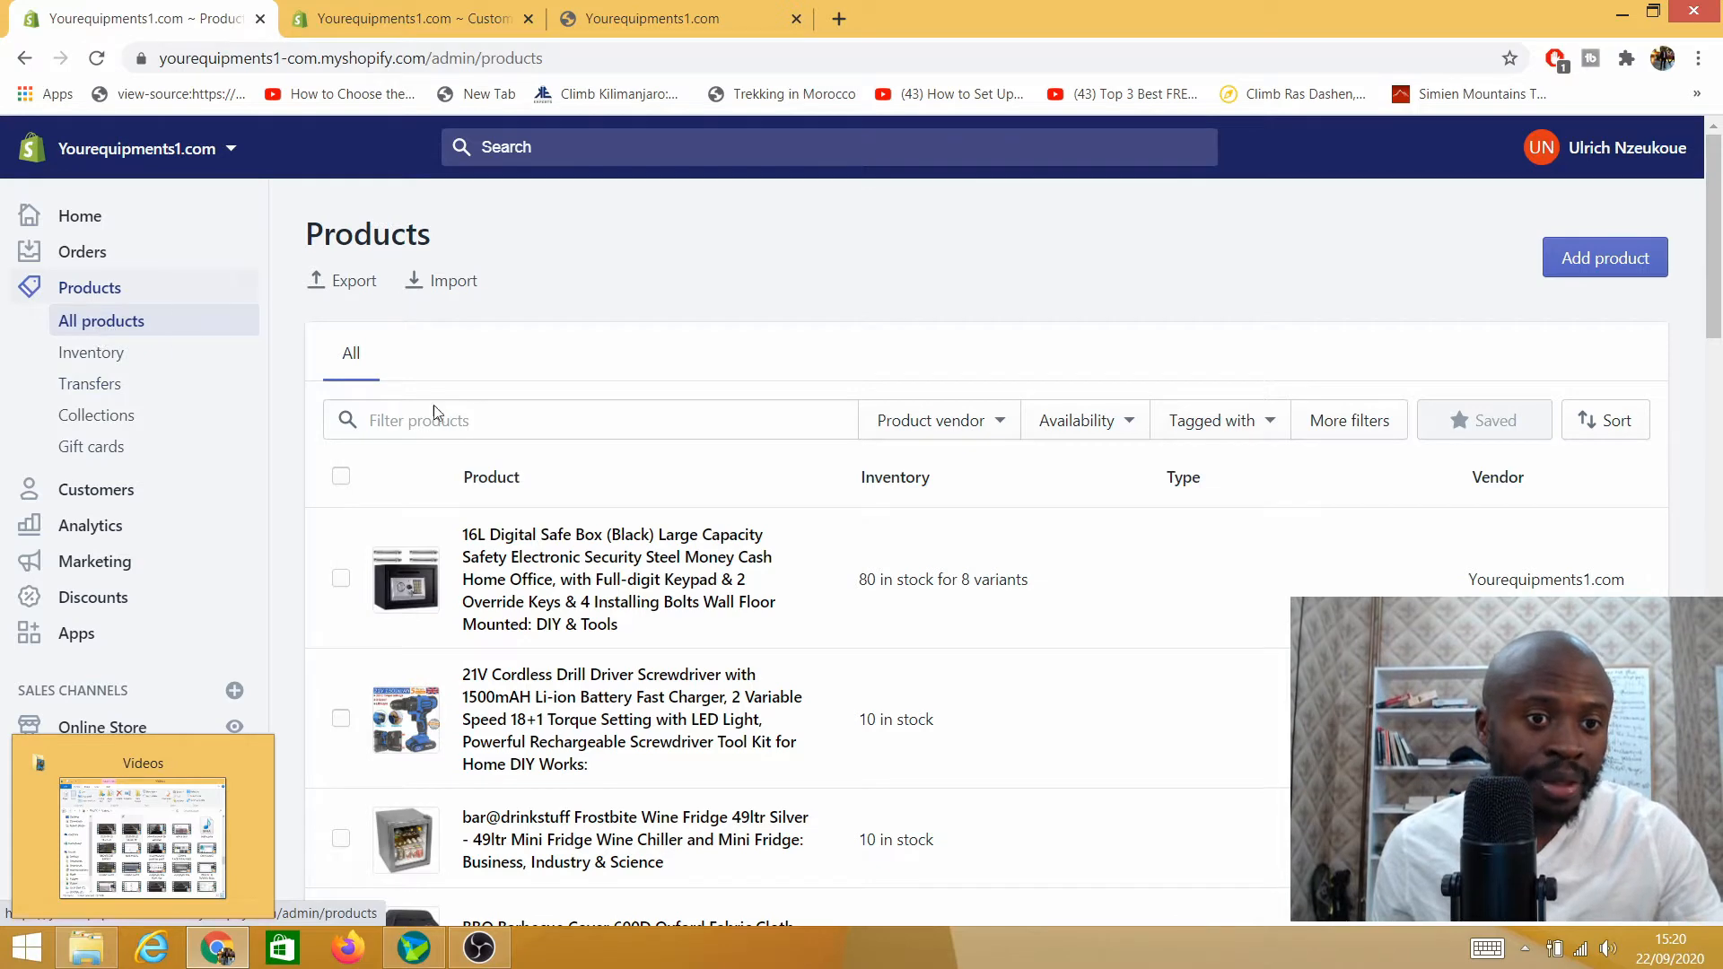
pyautogui.scroll(-4, 449, 511)
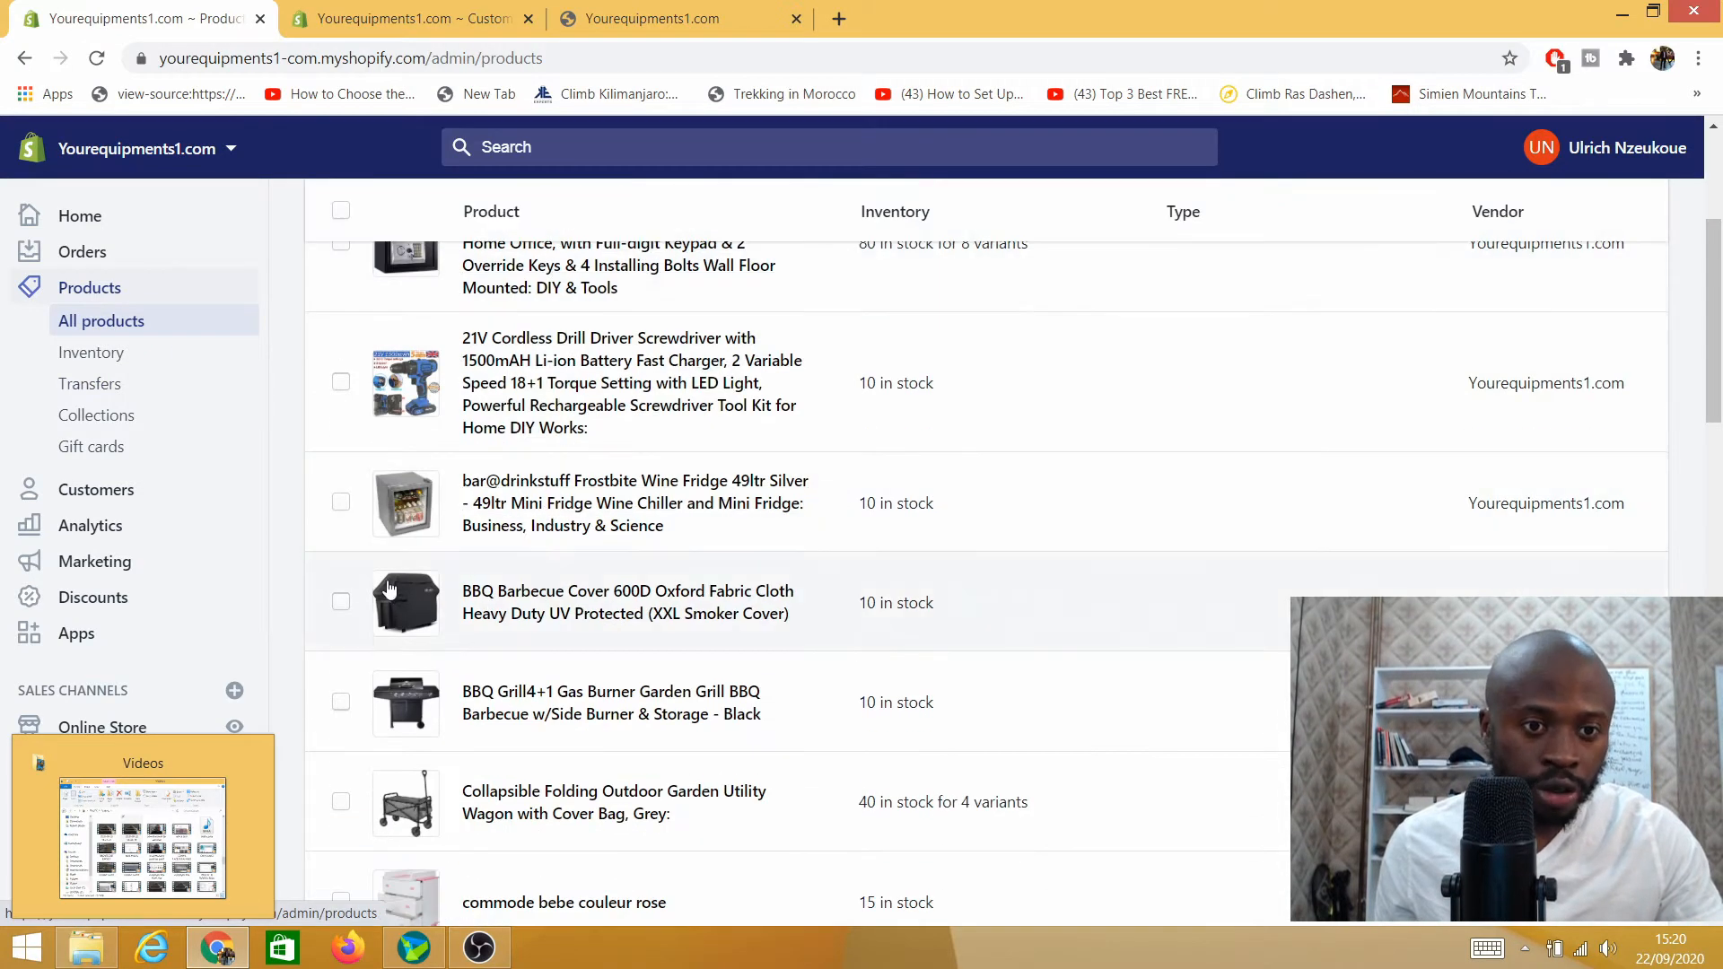
pyautogui.scroll(4, 379, 594)
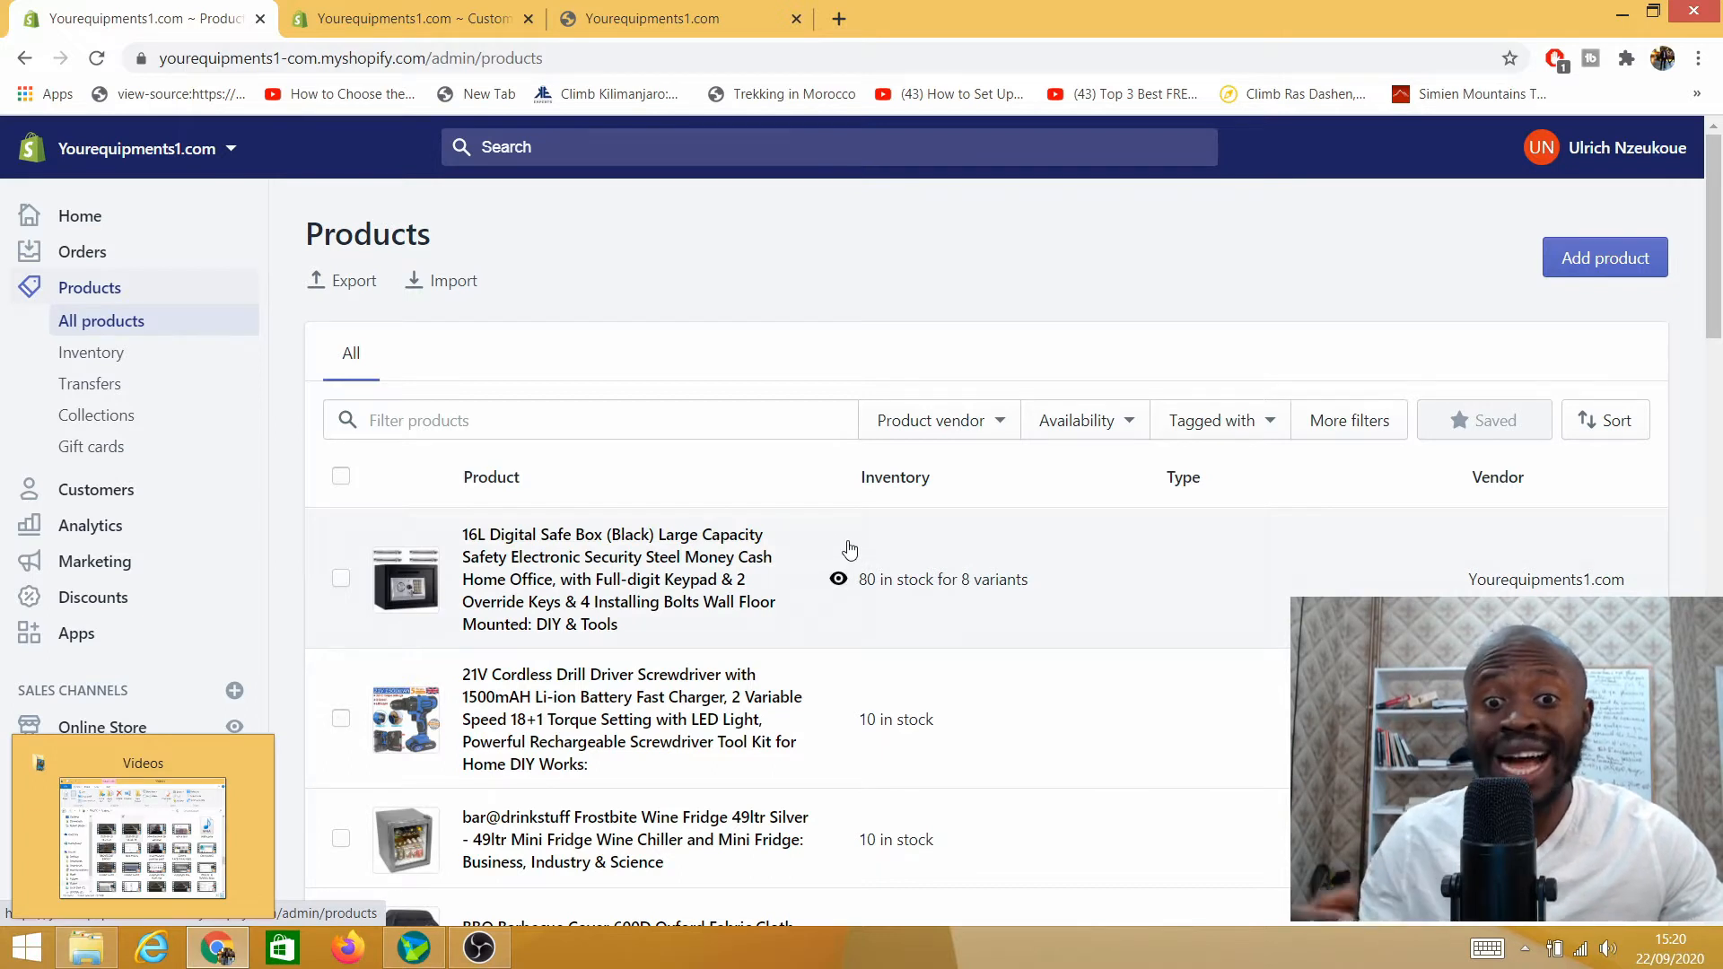
pyautogui.click(1589, 264)
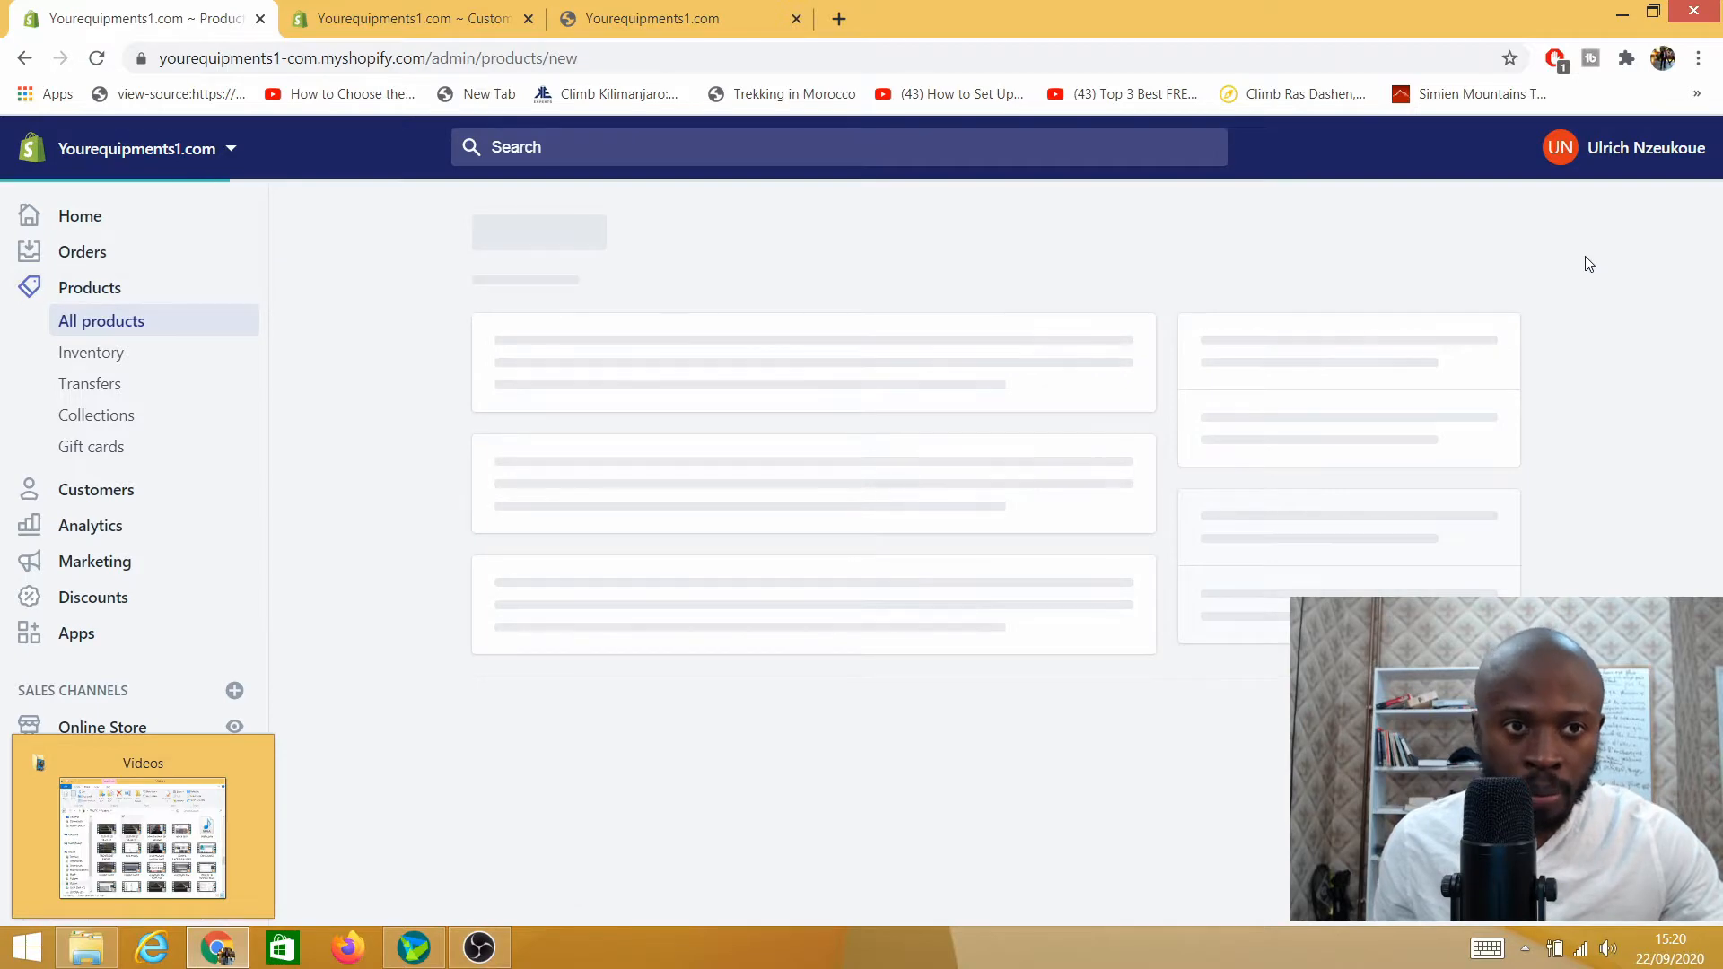
pyautogui.click(253, 762)
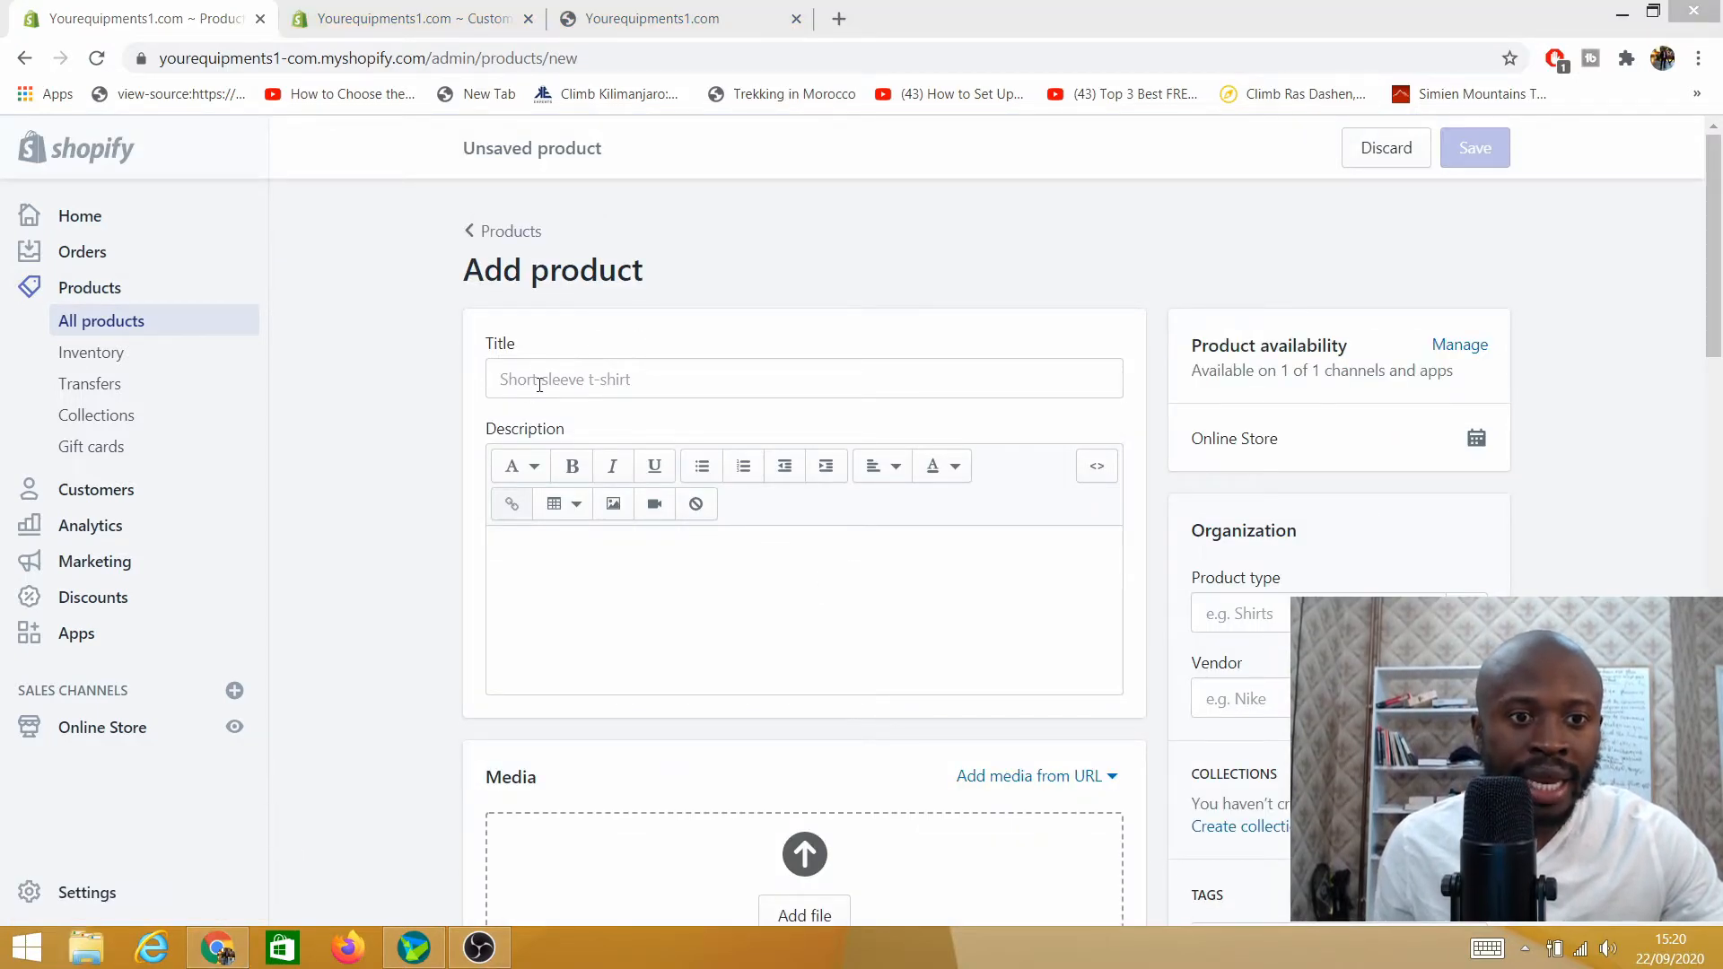
# Step: Title the new product "brown shoes"
pyautogui.click(542, 369)
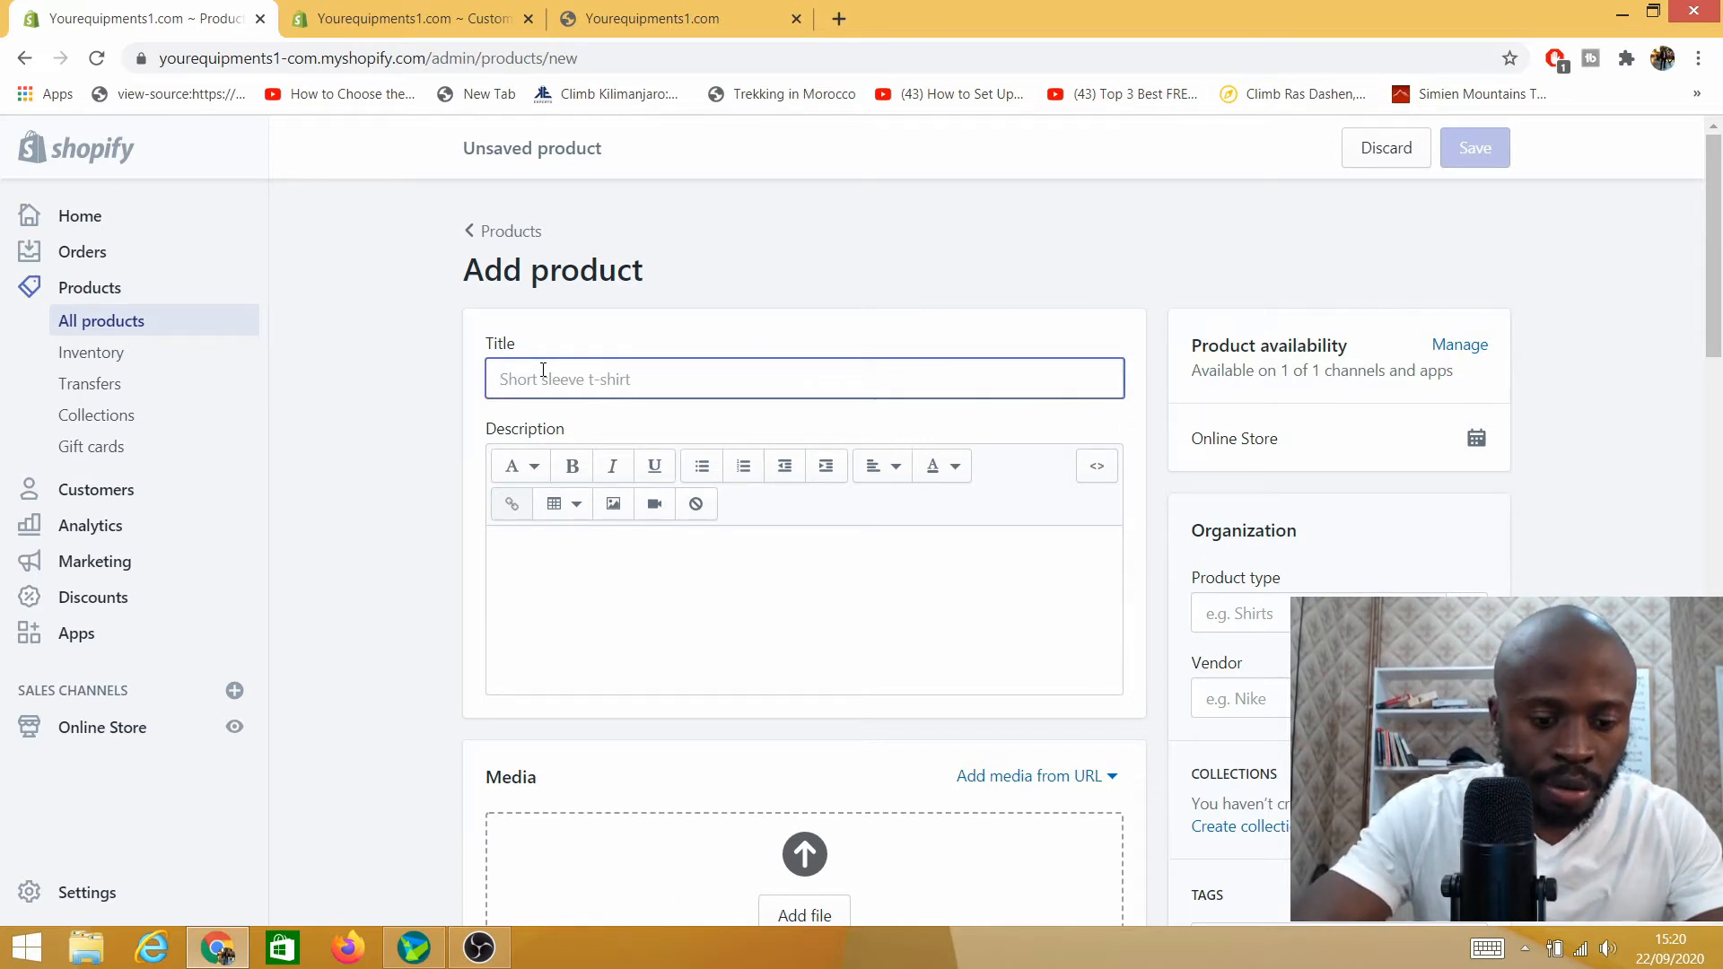
pyautogui.write('brown')
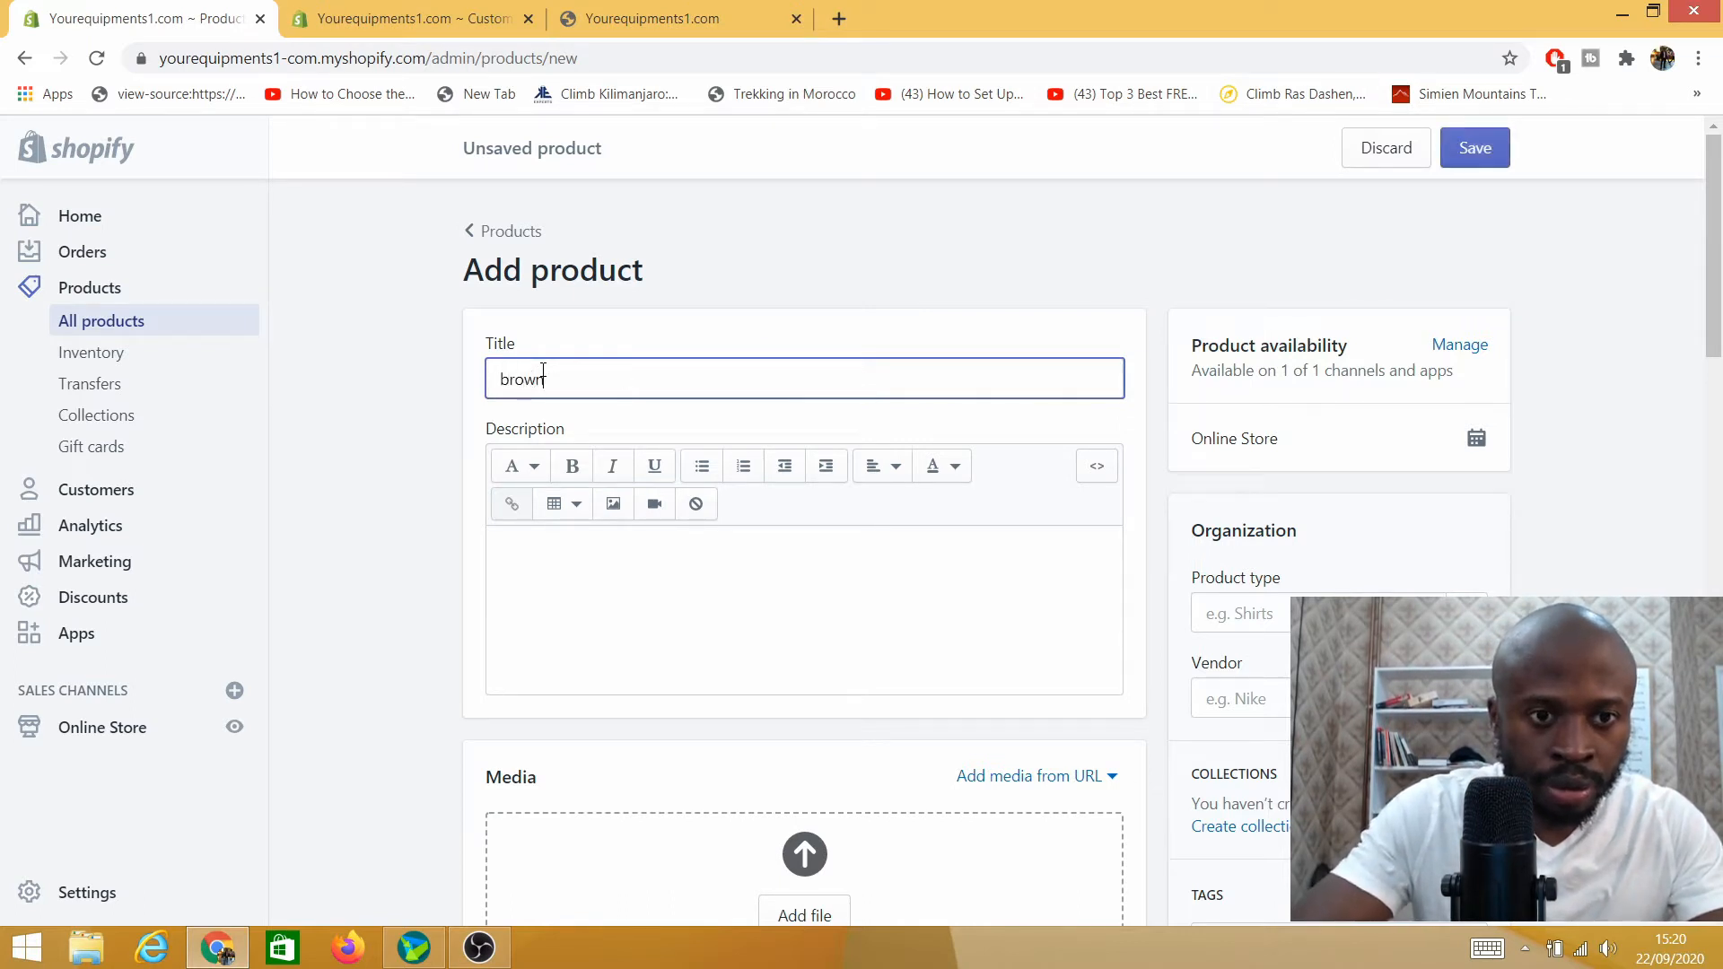
pyautogui.write(' shoes')
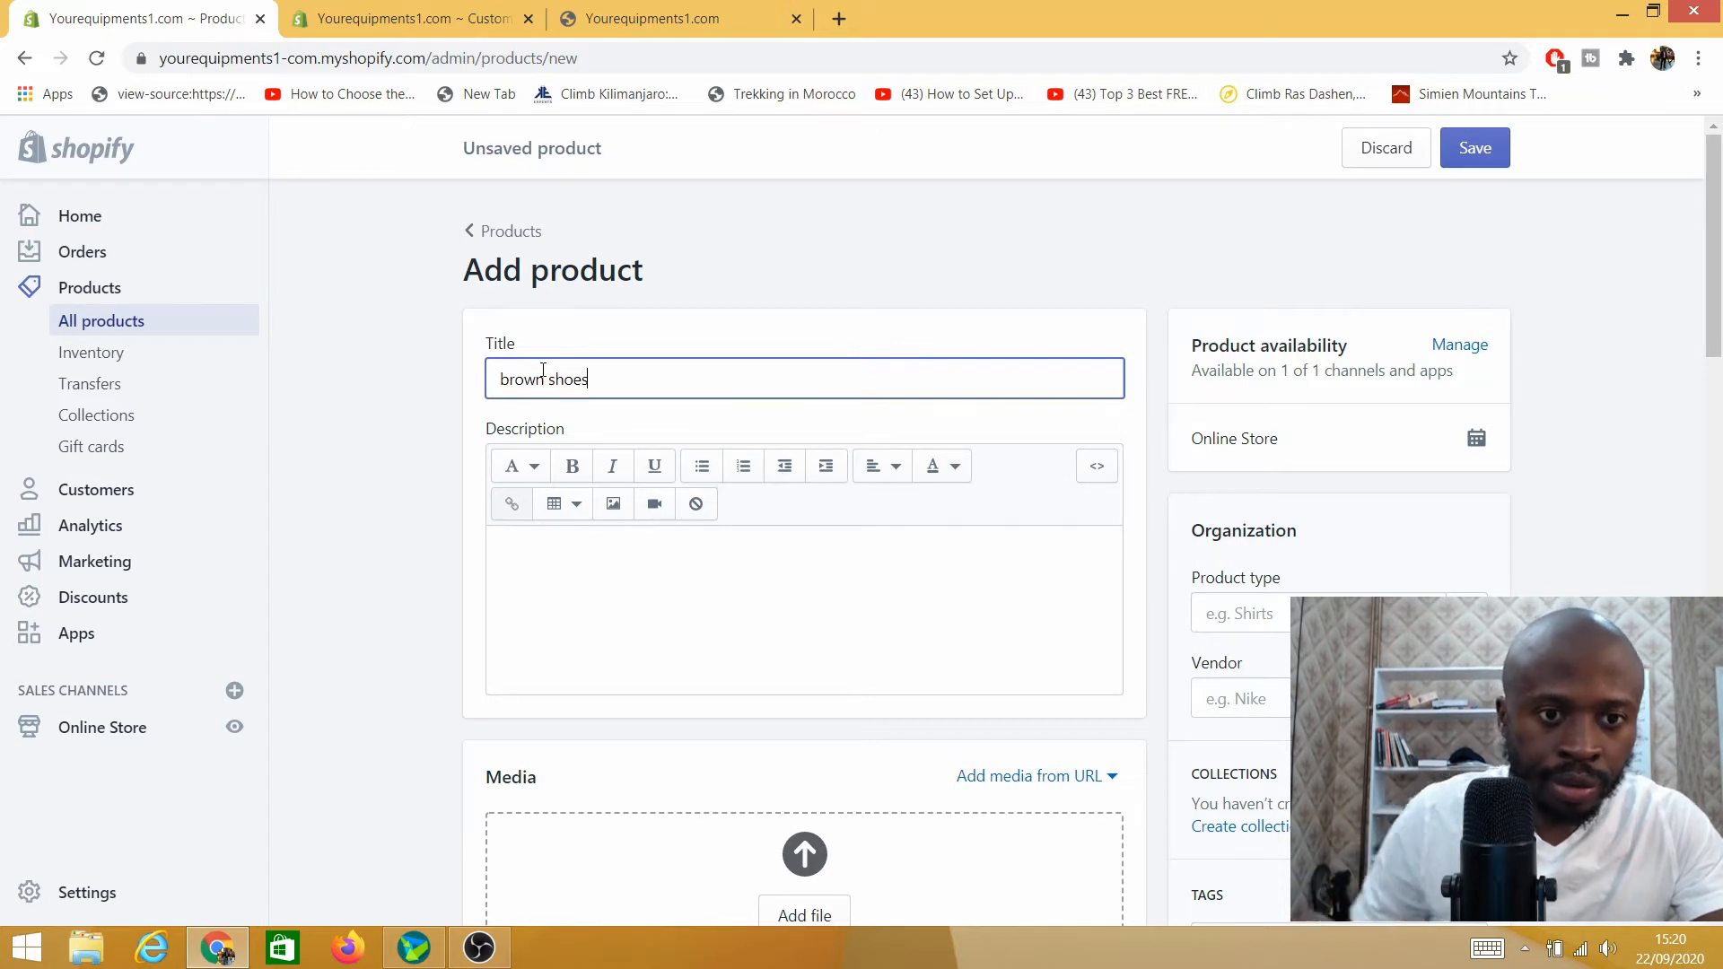
pyautogui.click(566, 585)
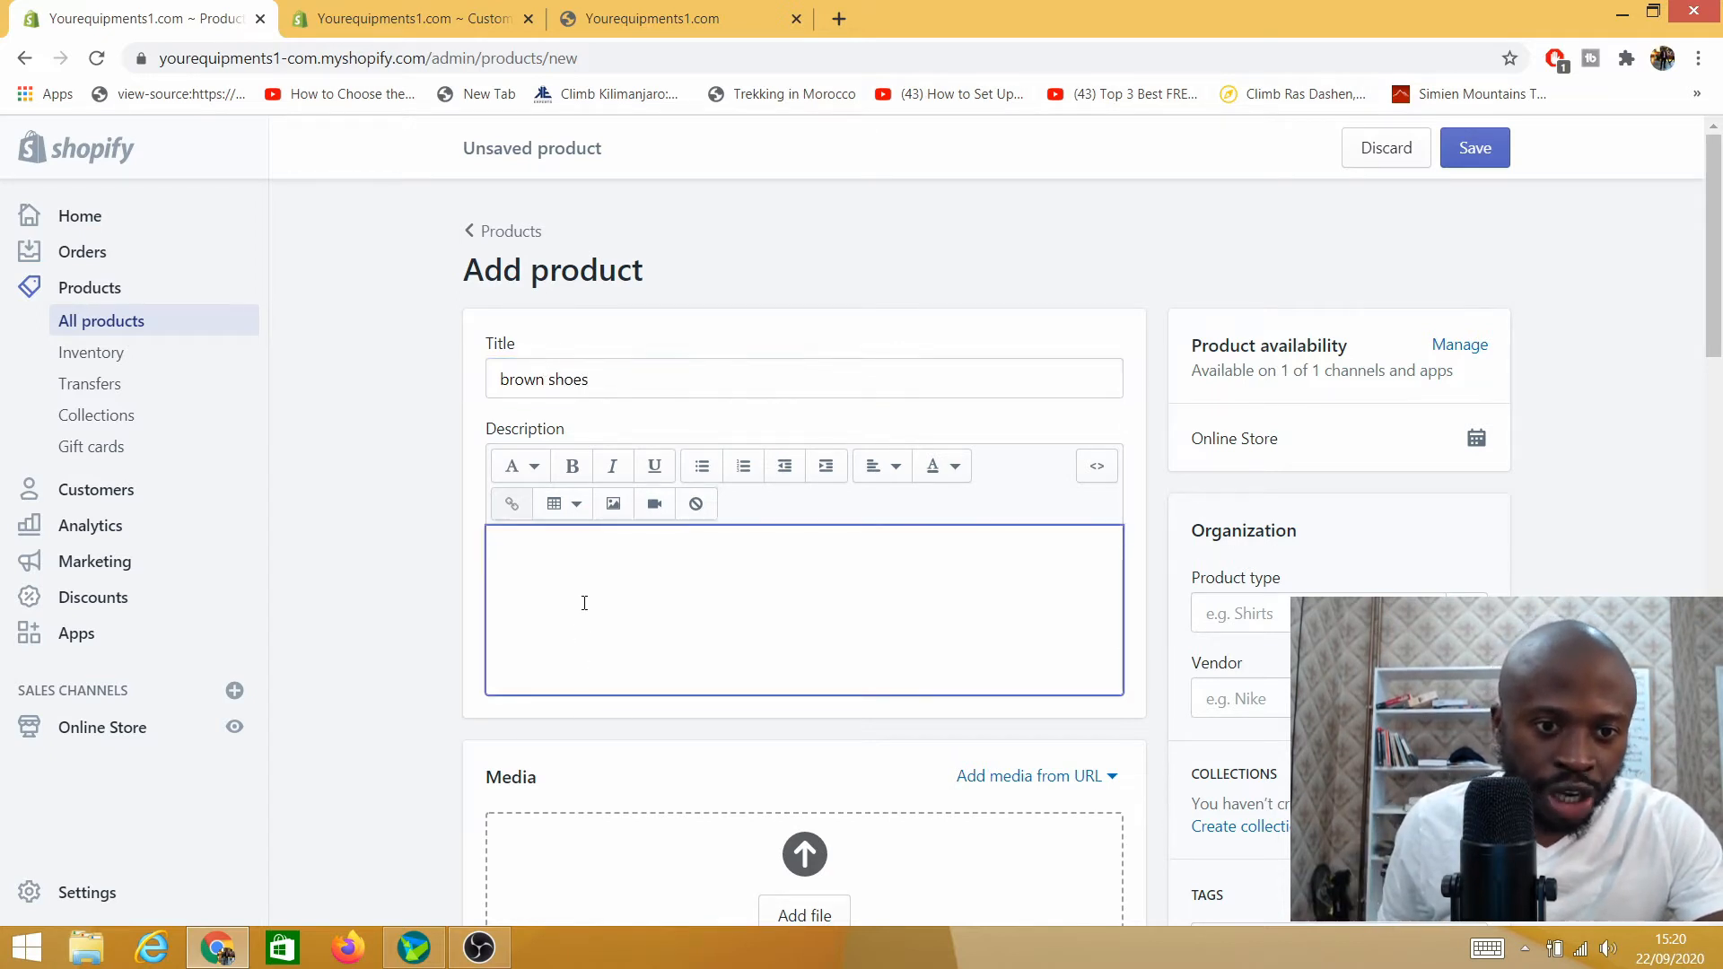
# Step: Upload the dark brown lace-up shoe image 0b7e2100-129f-4c23-b9df-35539c497f44 from Client Folder to the product's media
pyautogui.scroll(-1, 694, 614)
pyautogui.scroll(-3, 694, 614)
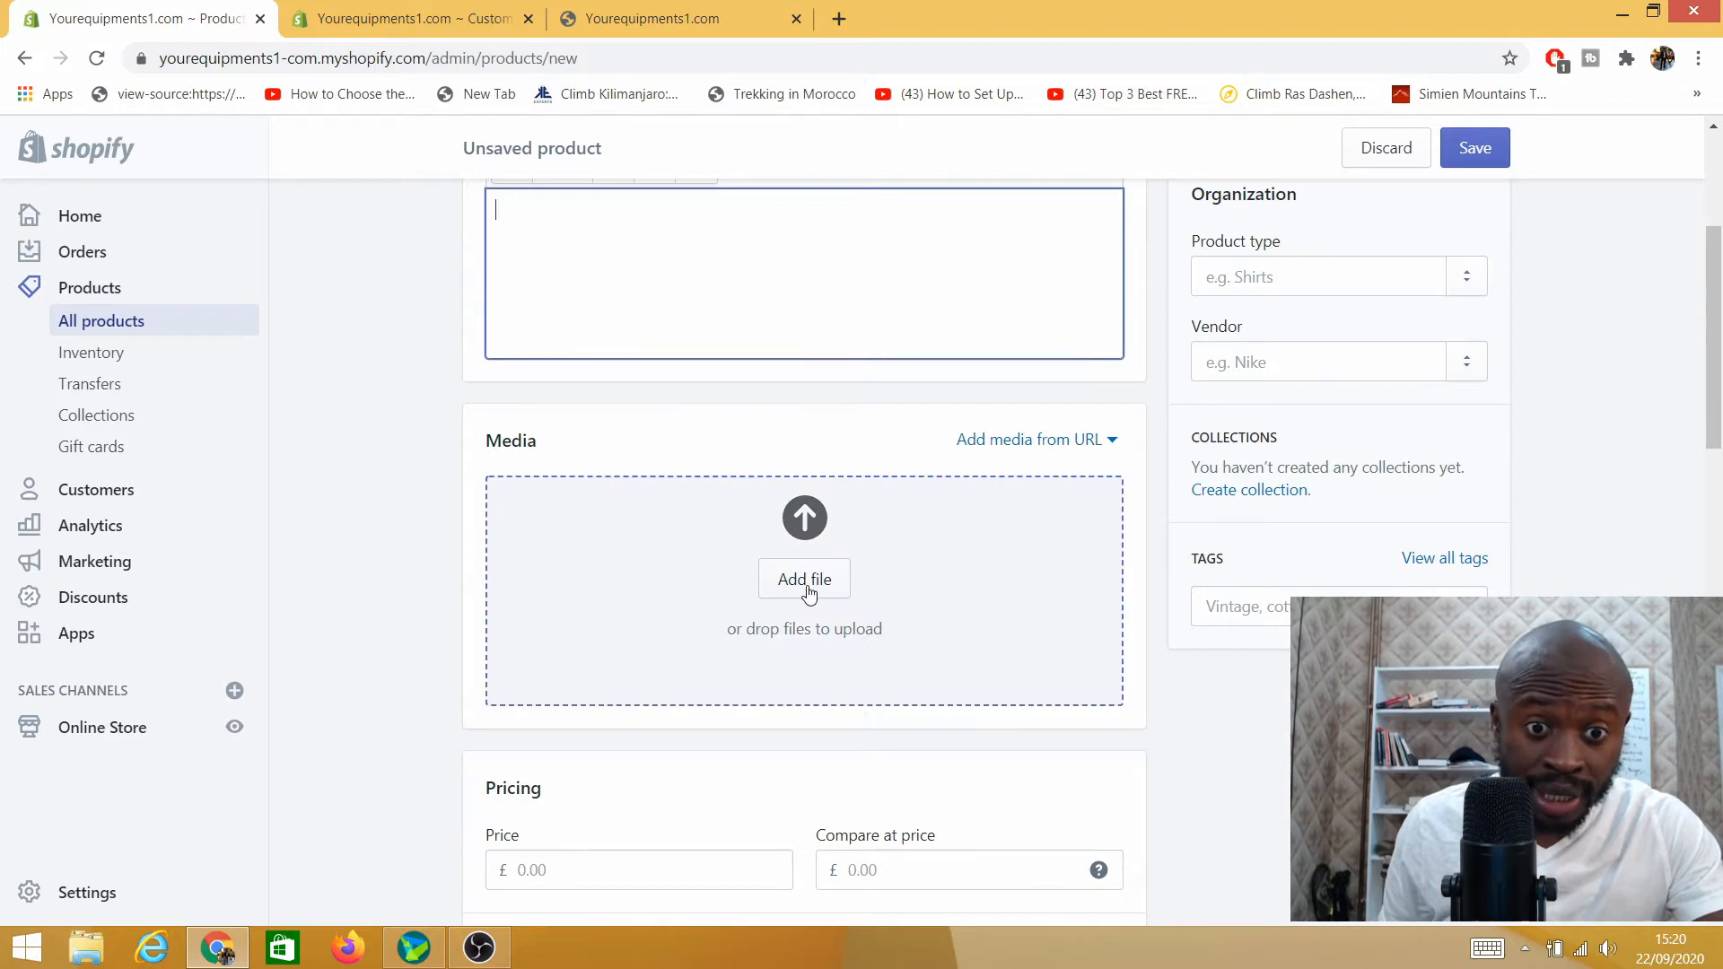
pyautogui.click(801, 585)
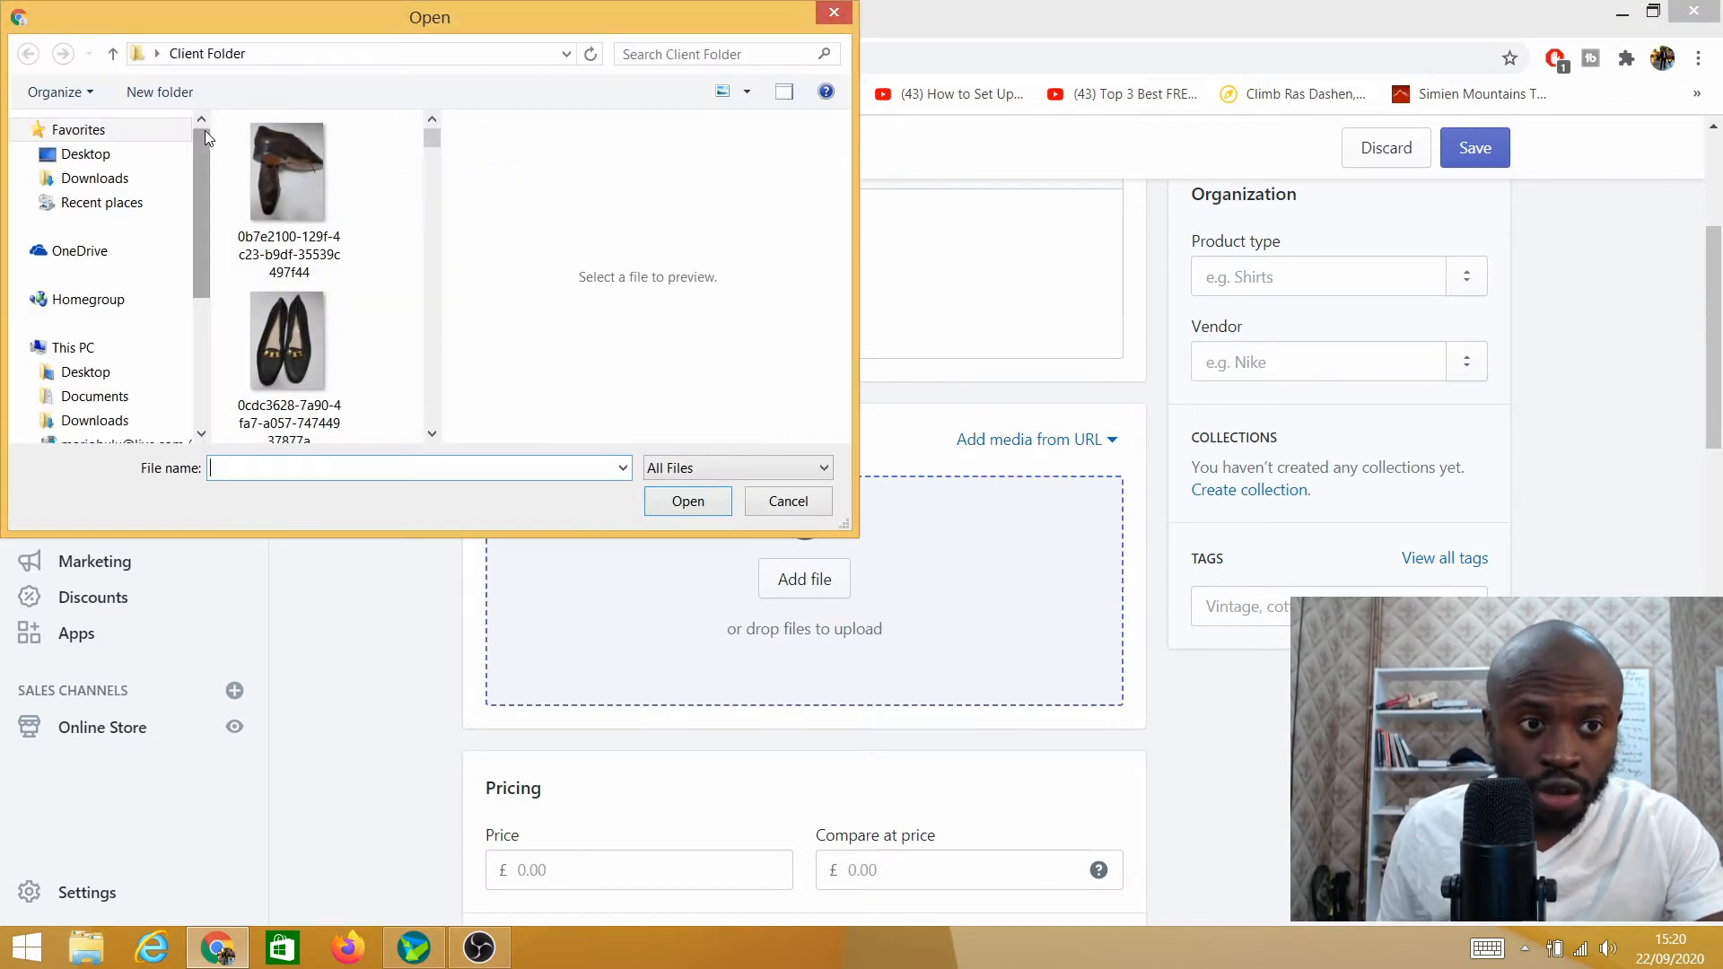
pyautogui.click(276, 171)
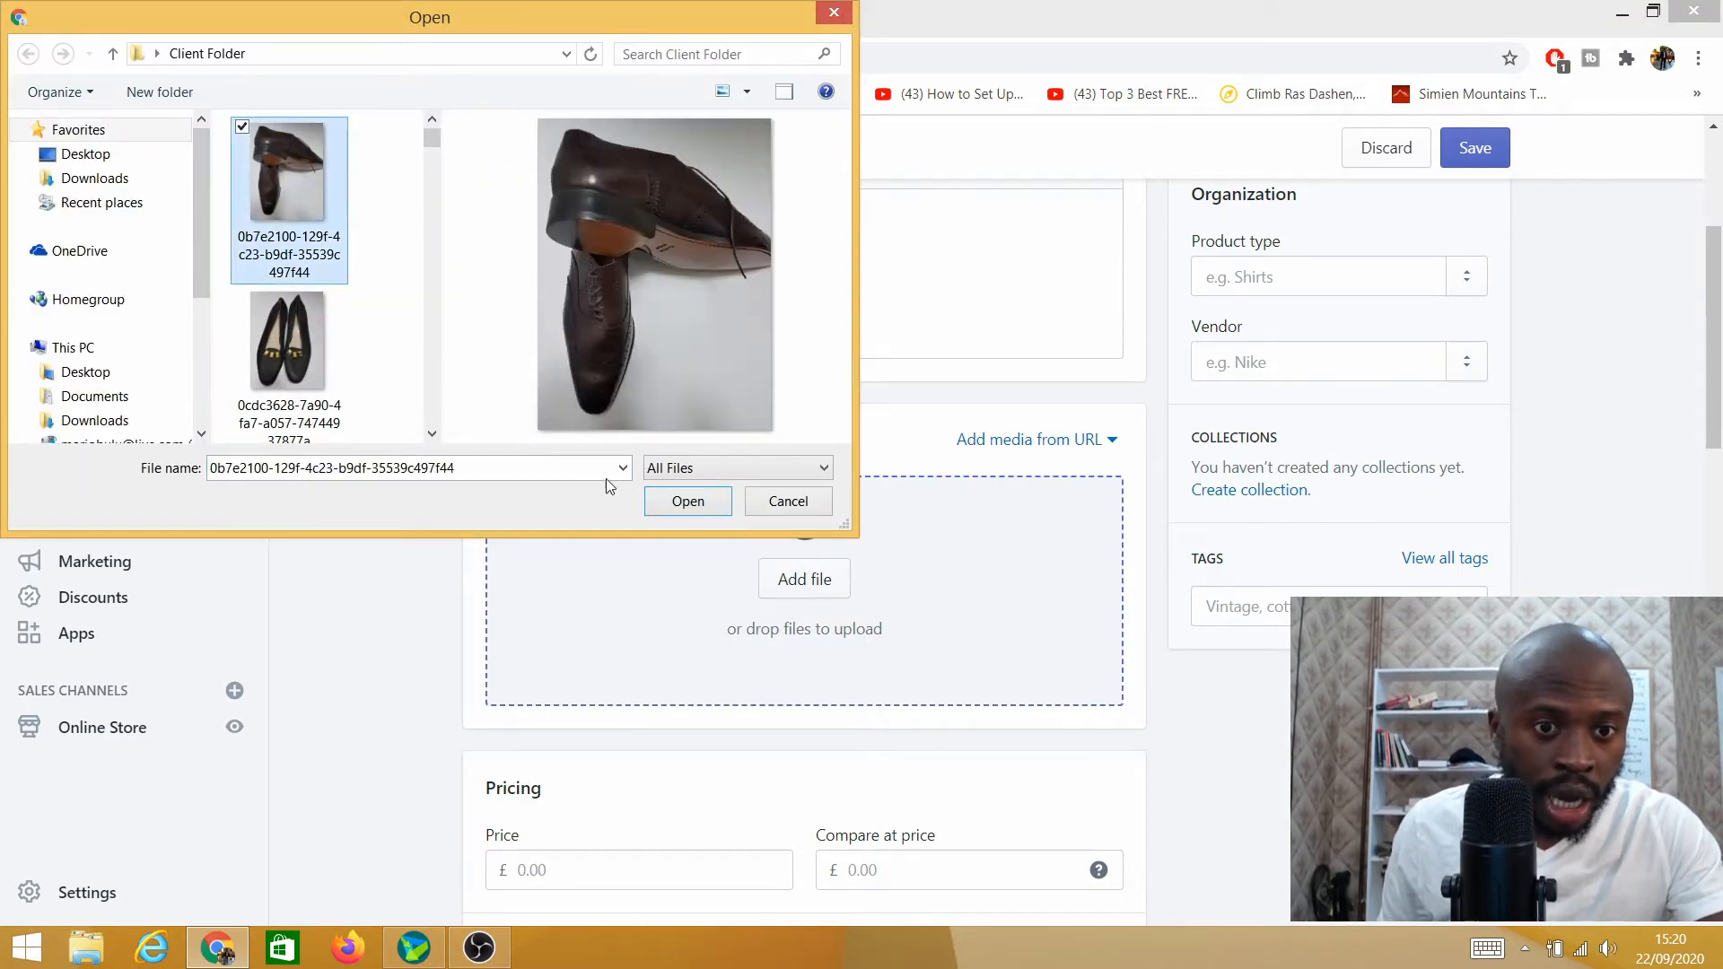
pyautogui.click(686, 500)
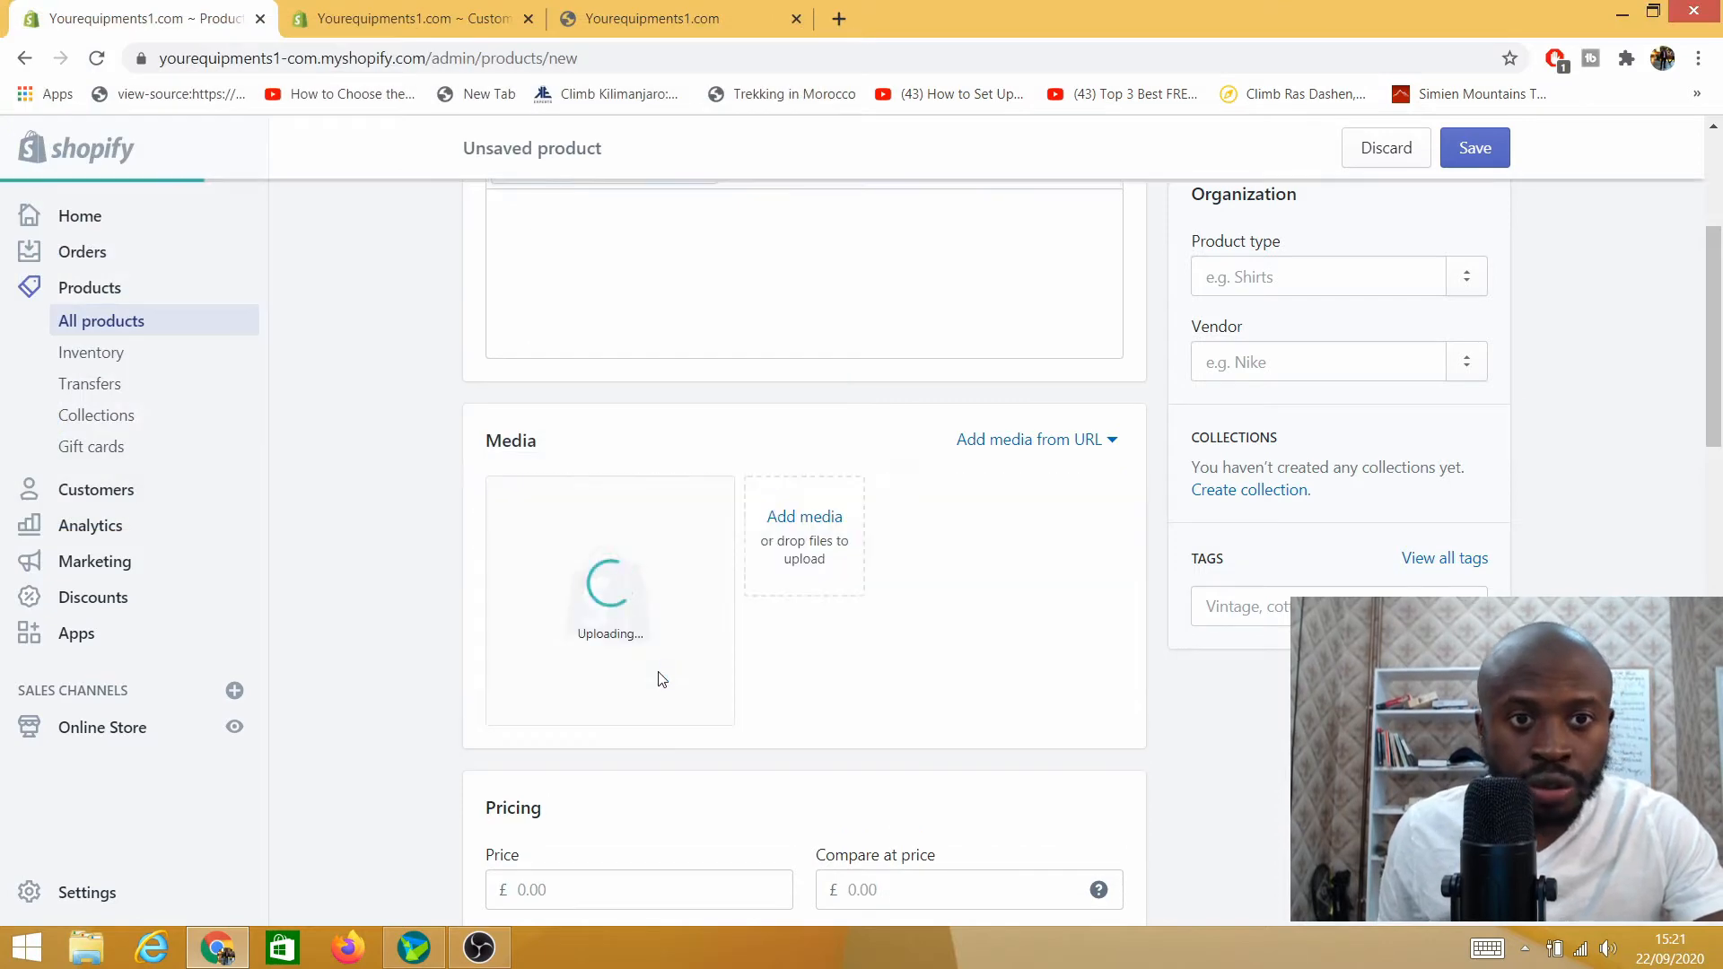
pyautogui.click(806, 549)
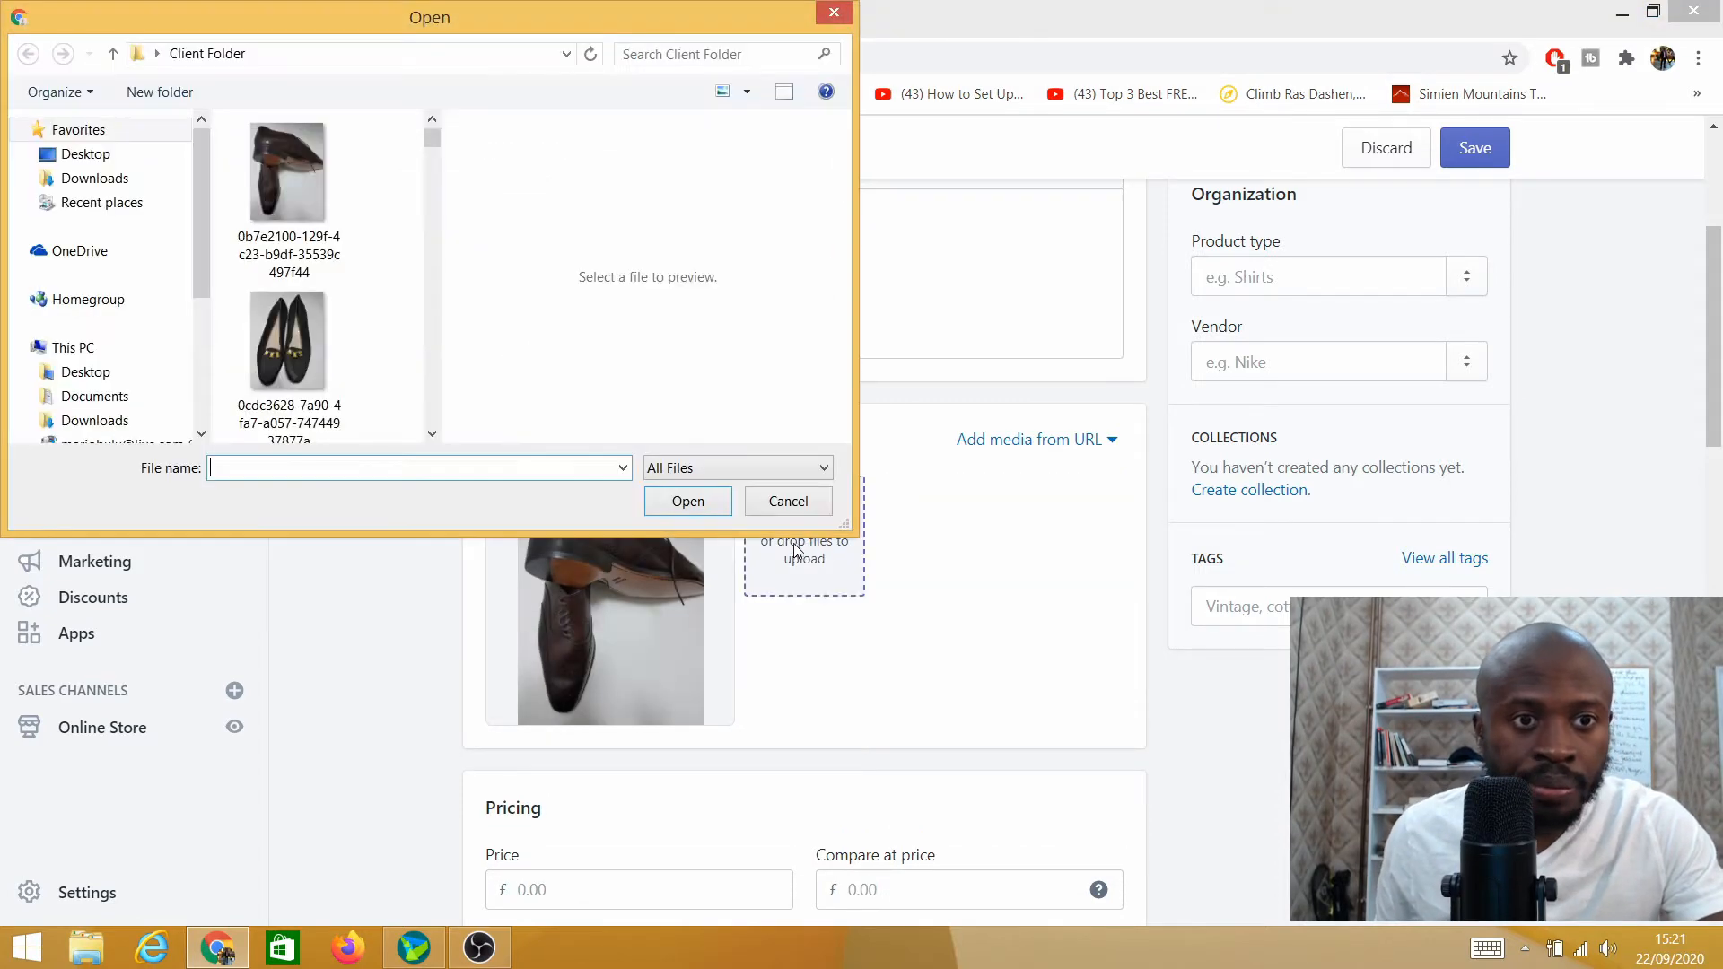
pyautogui.scroll(-4, 435, 434)
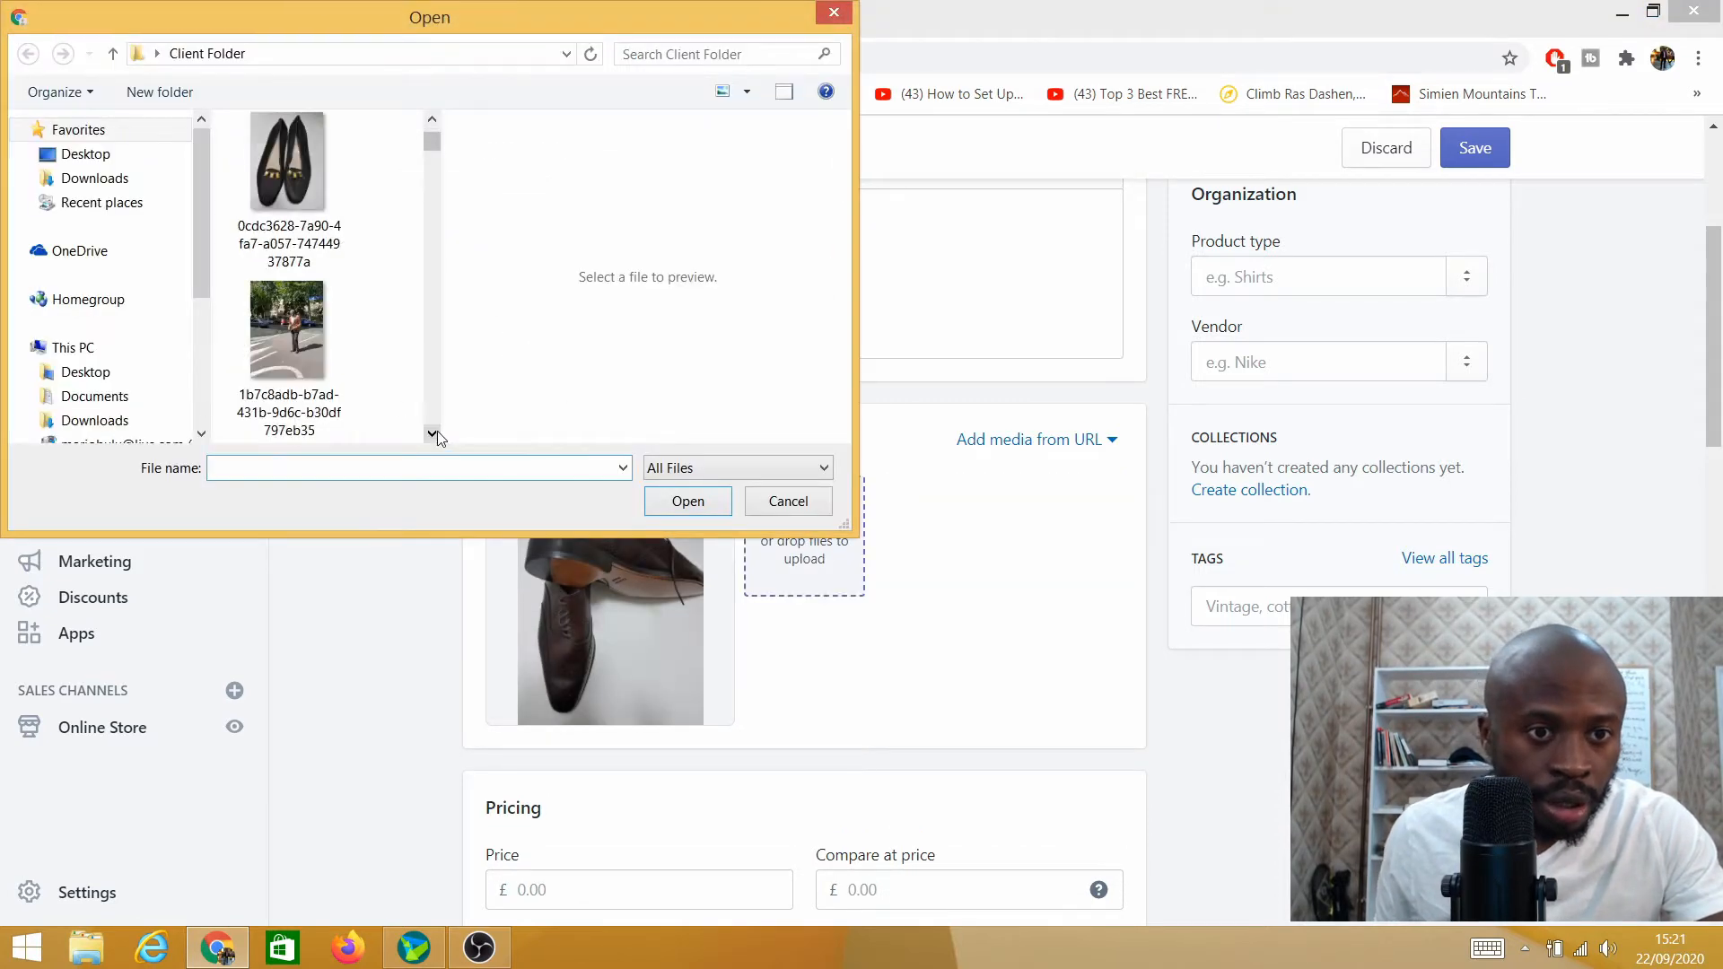
pyautogui.scroll(4, 432, 126)
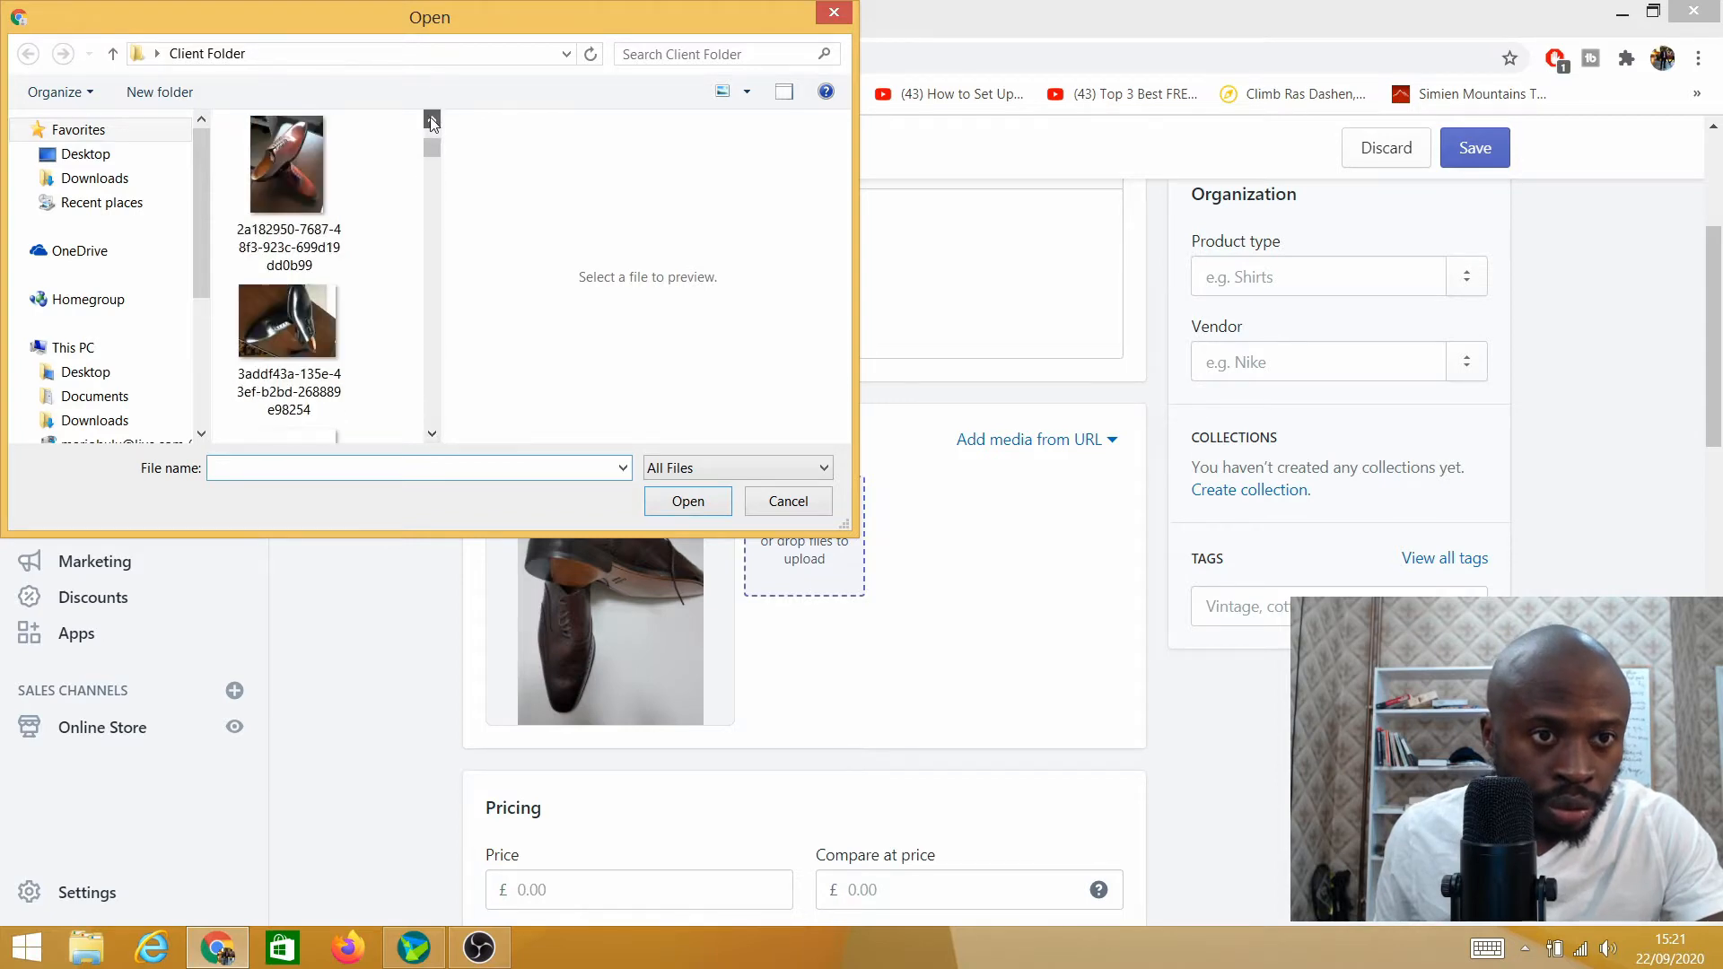
pyautogui.click(278, 354)
pyautogui.click(689, 501)
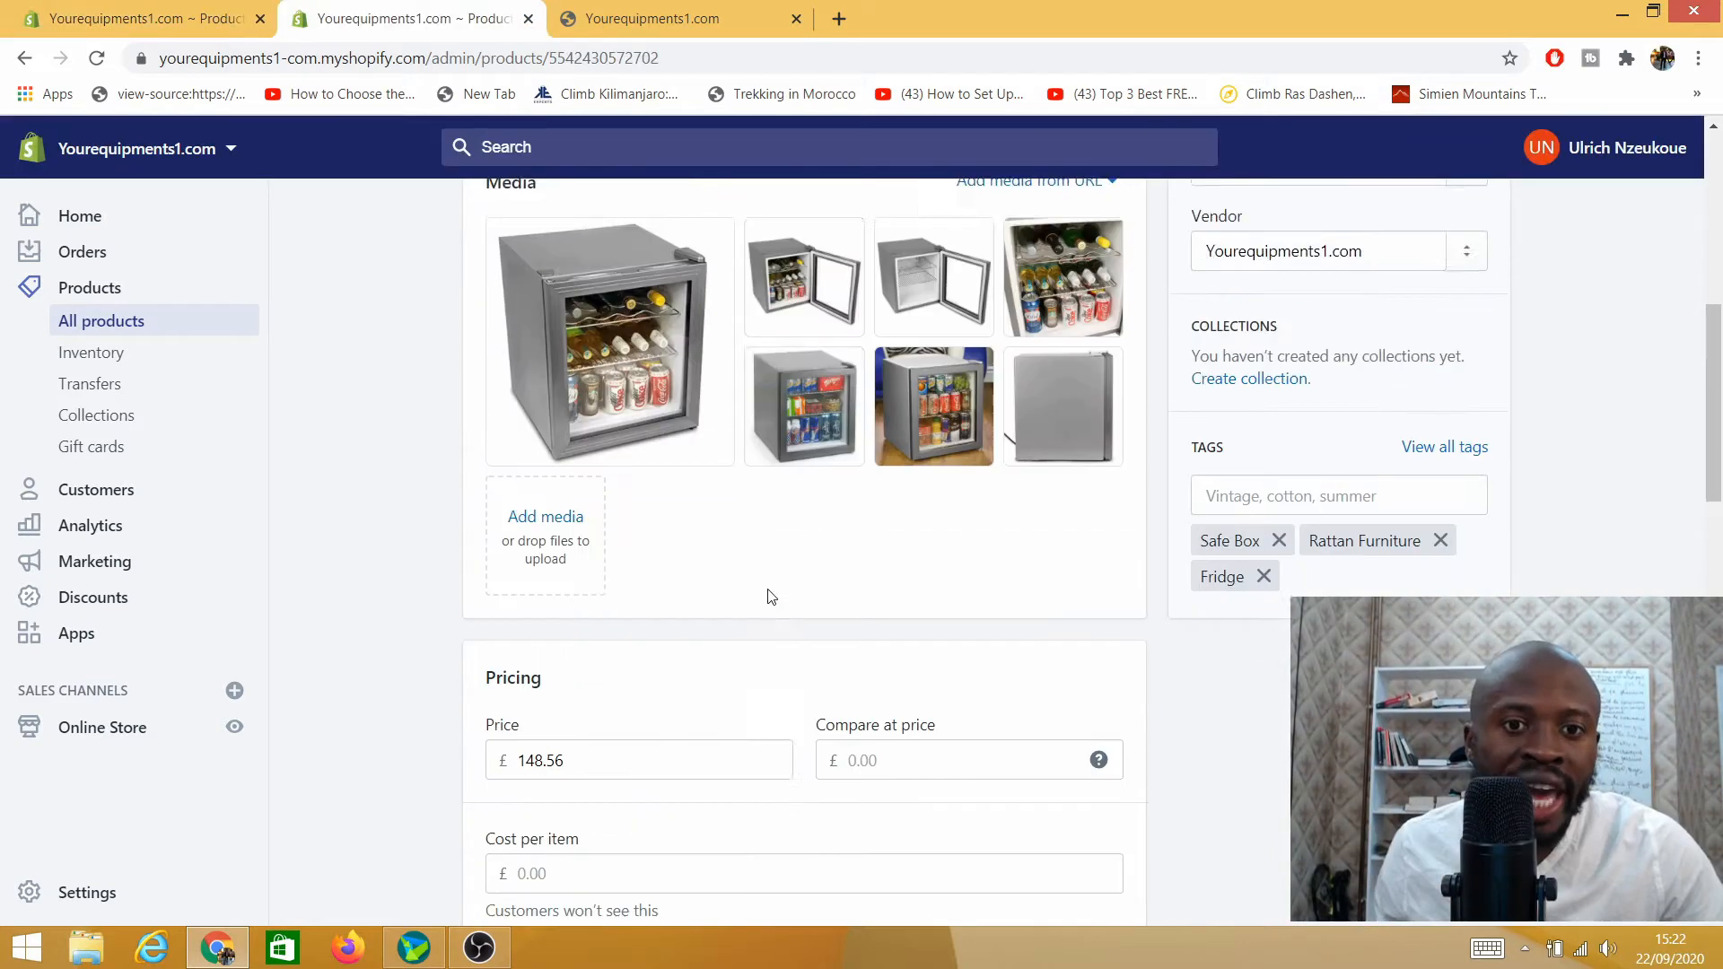
# Step: Examine the media gallery of the existing mini fridge product and return to the unsaved brown shoes product
pyautogui.scroll(3, 784, 574)
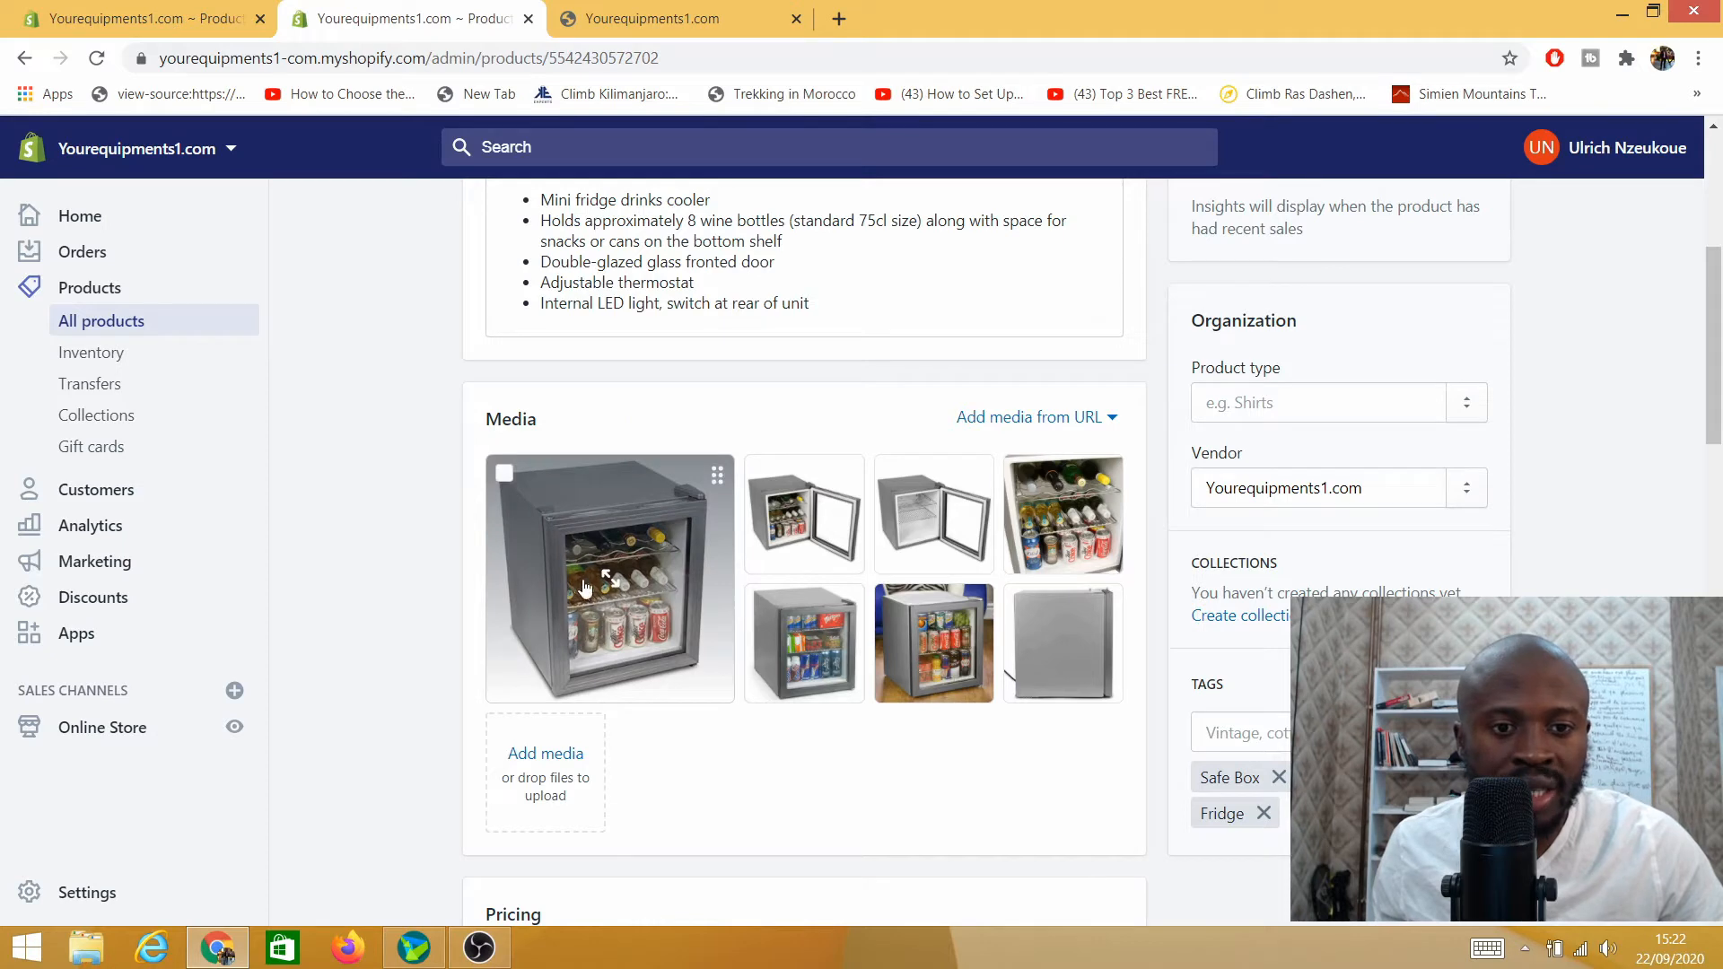
pyautogui.moveTo(813, 701)
pyautogui.mouseDown()
pyautogui.moveTo(934, 503)
pyautogui.moveTo(966, 547)
pyautogui.moveTo(792, 552)
pyautogui.moveTo(792, 679)
pyautogui.mouseUp()
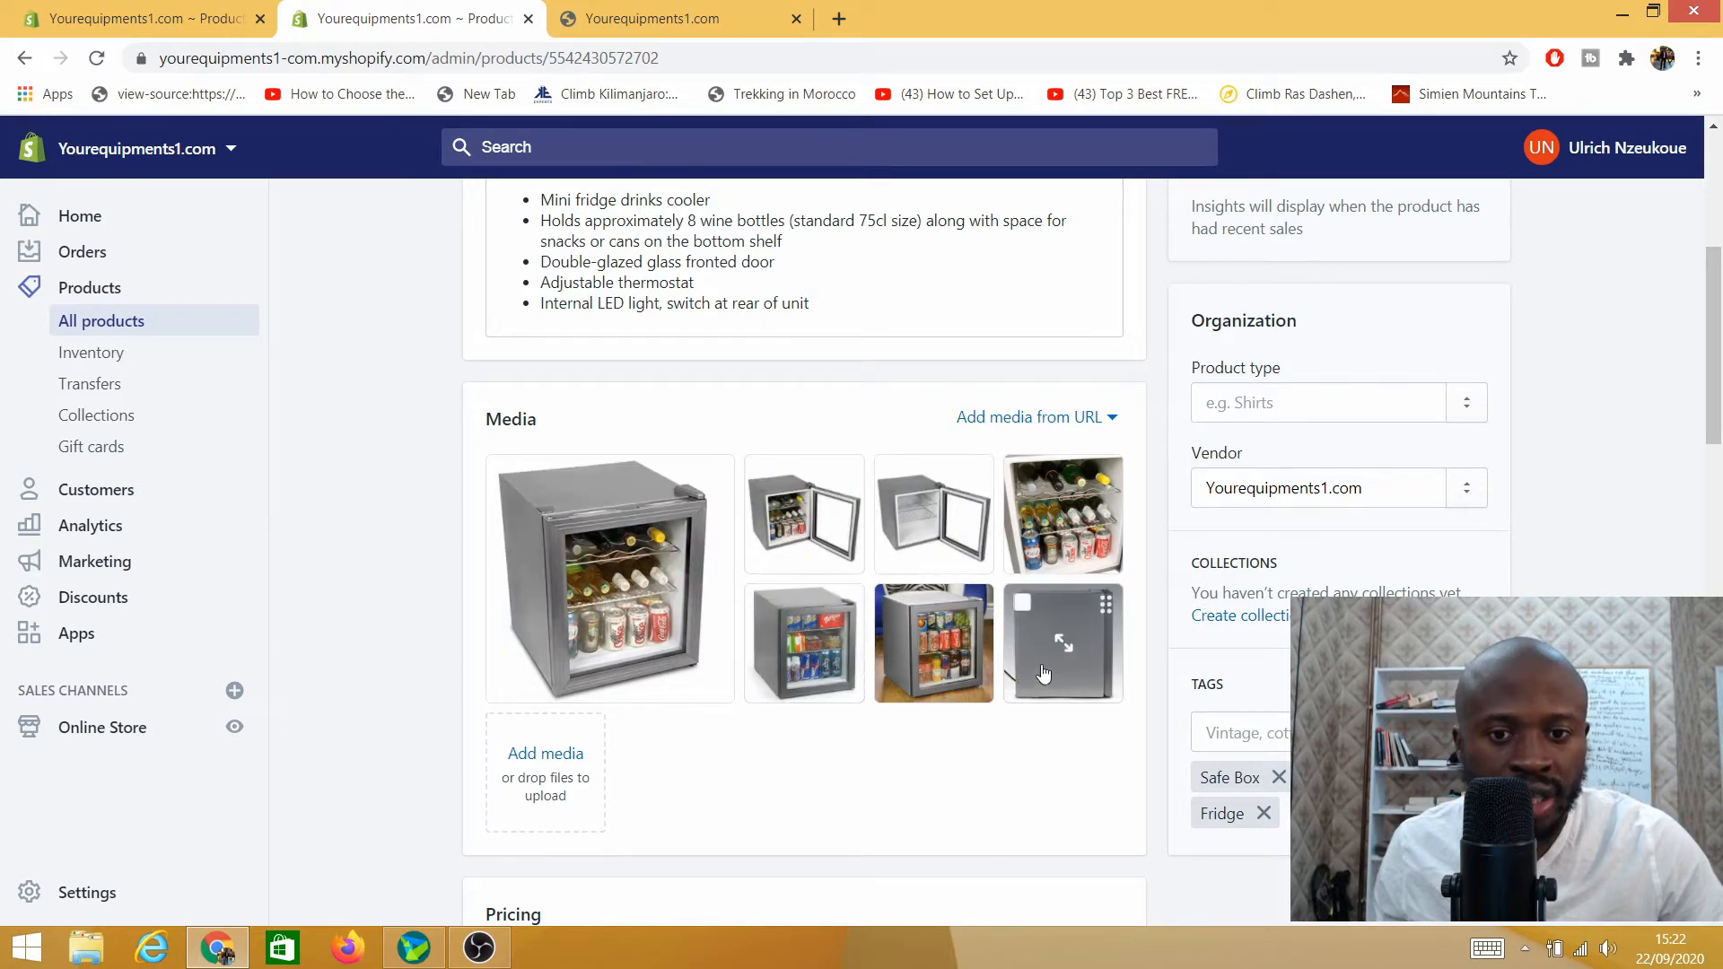
pyautogui.click(134, 22)
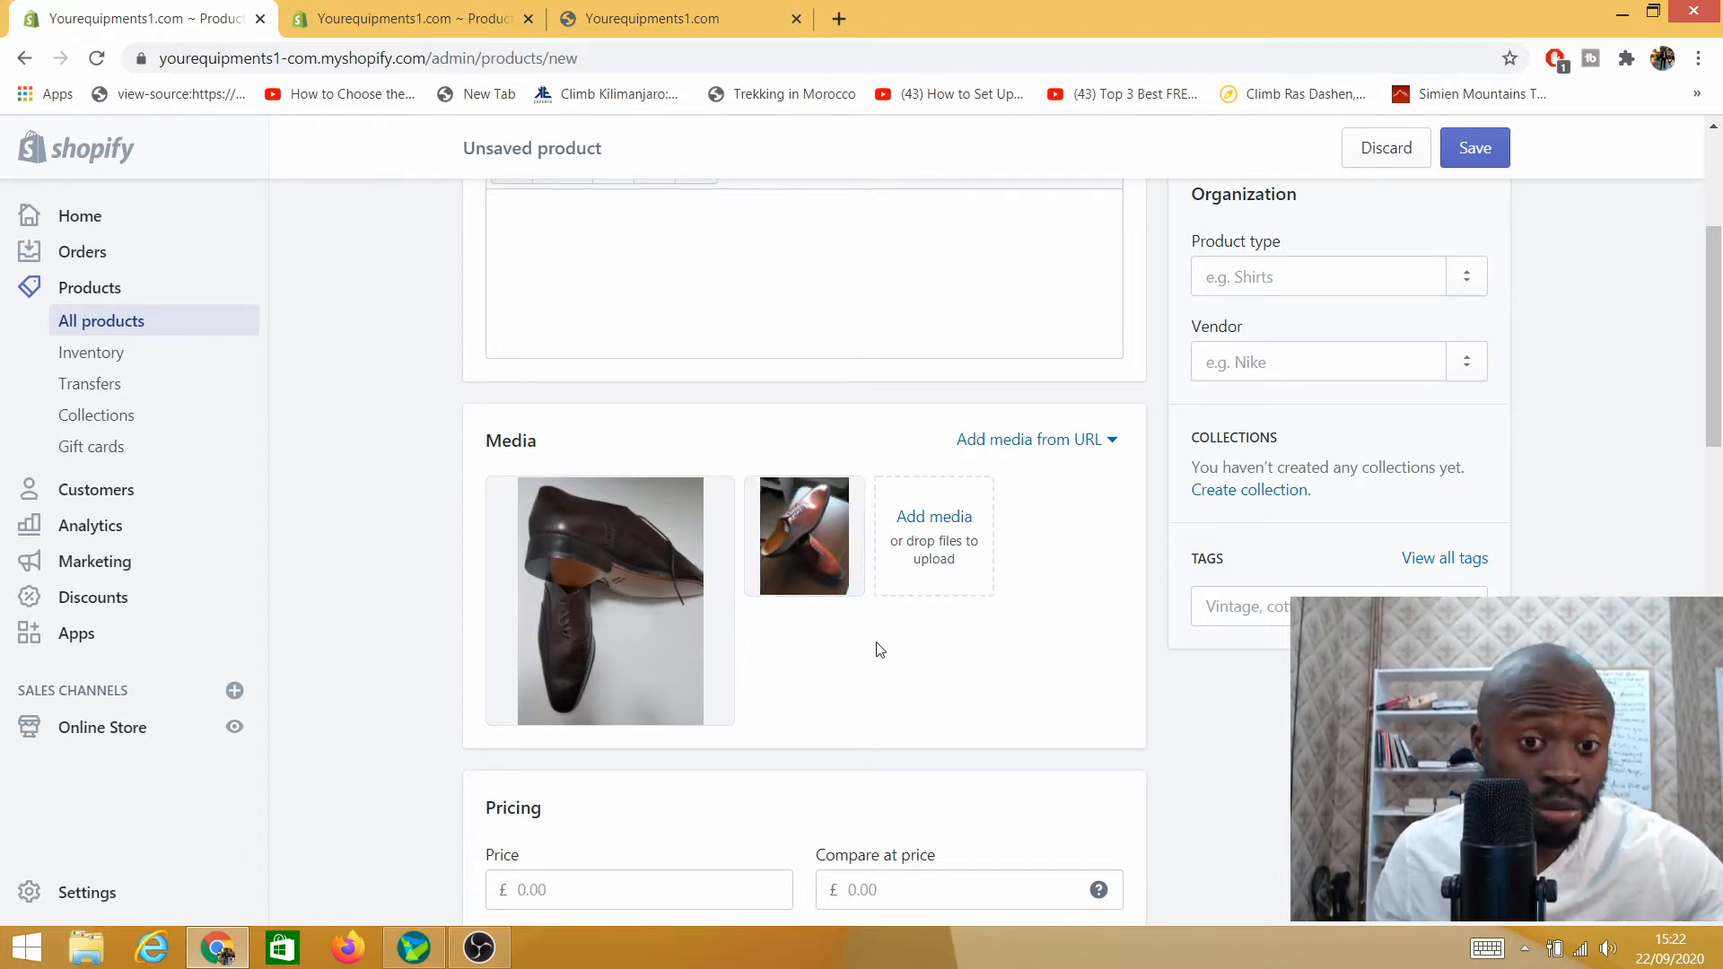
# Step: Set the product's price to £120 and its compare-at price to £150
pyautogui.scroll(-3, 683, 698)
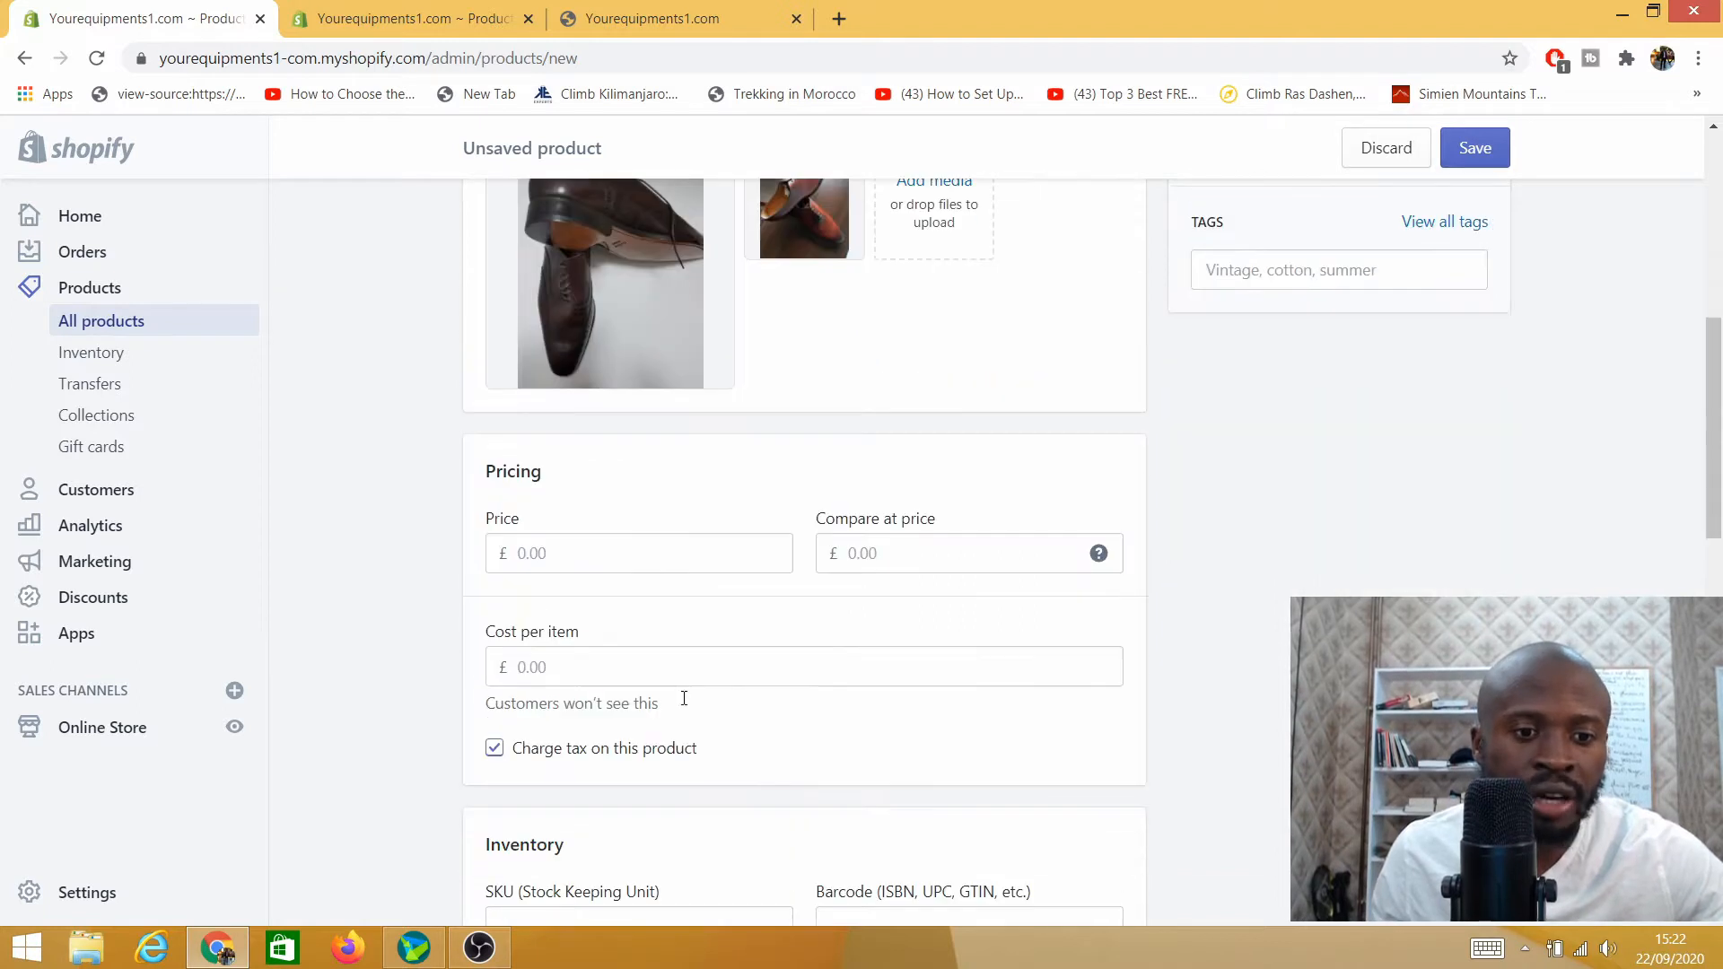
pyautogui.click(516, 553)
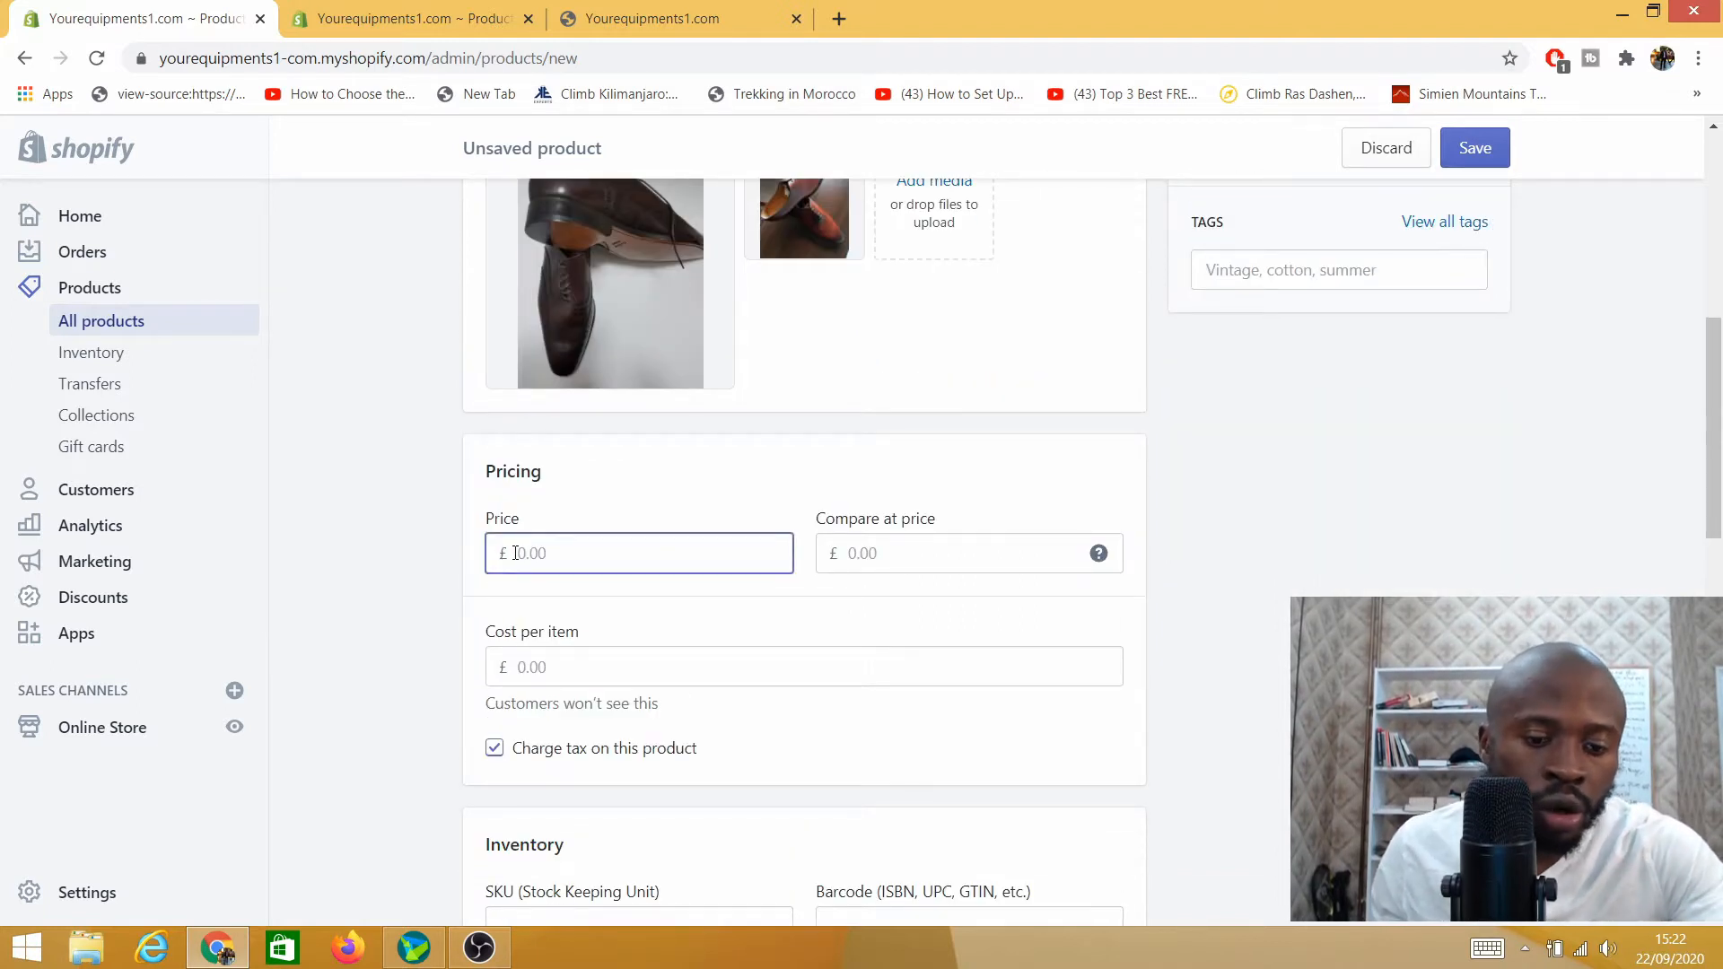
pyautogui.write('120')
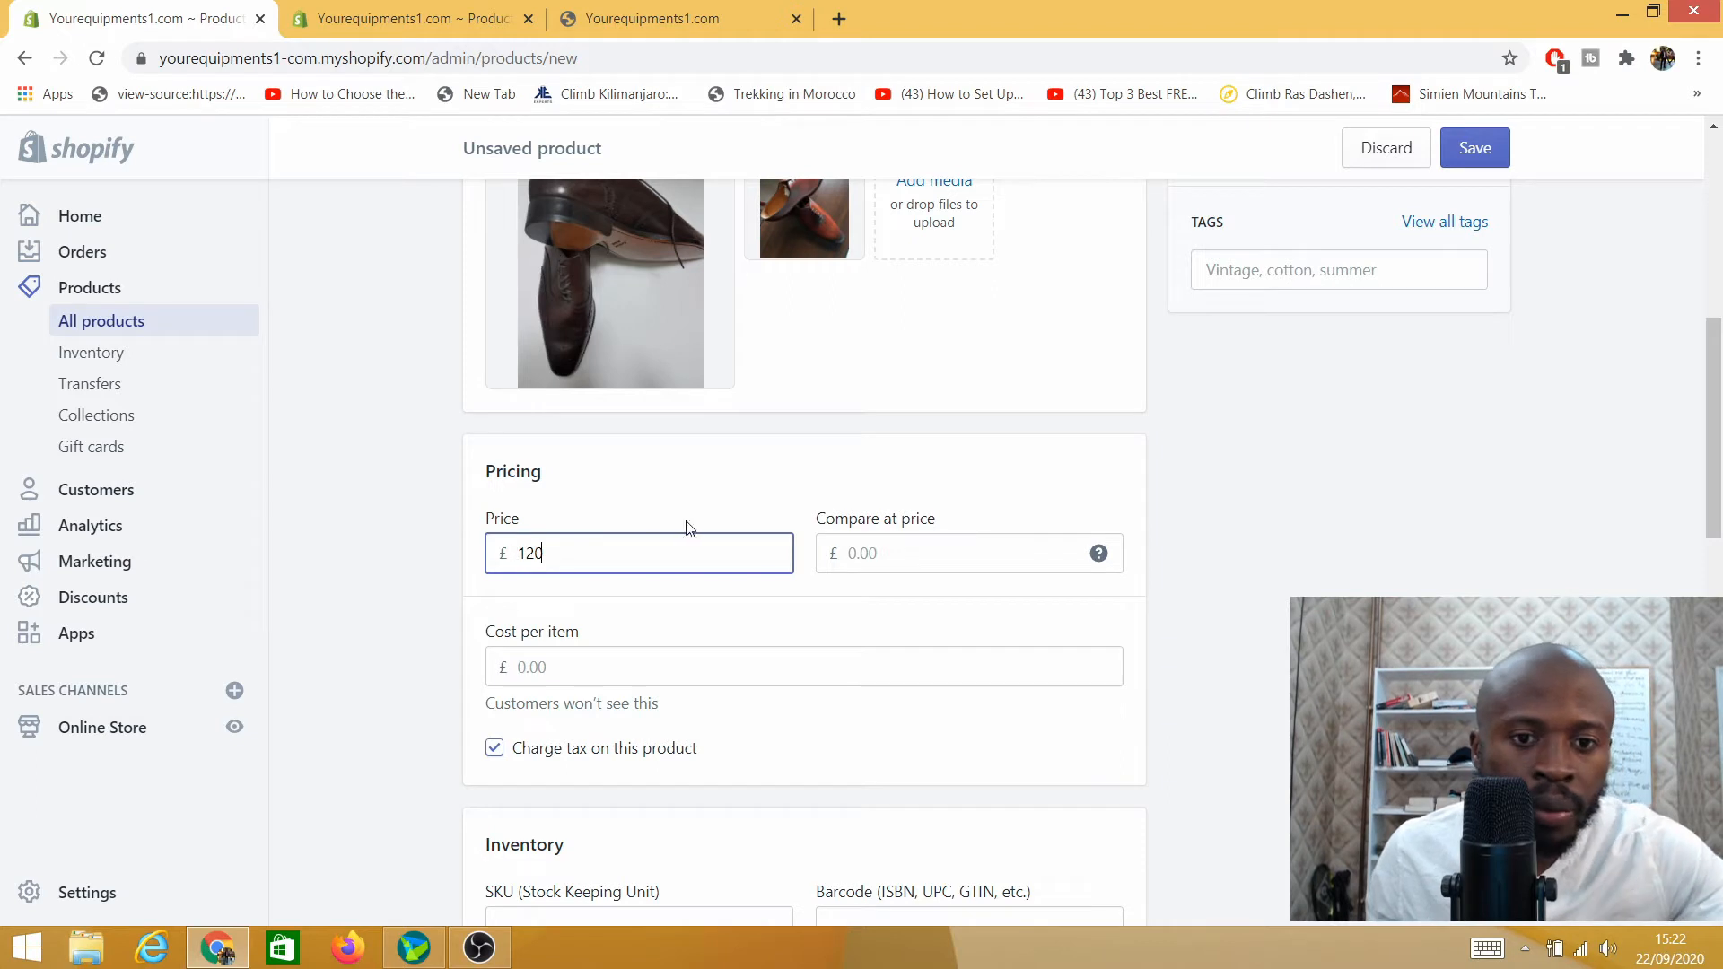
pyautogui.click(853, 549)
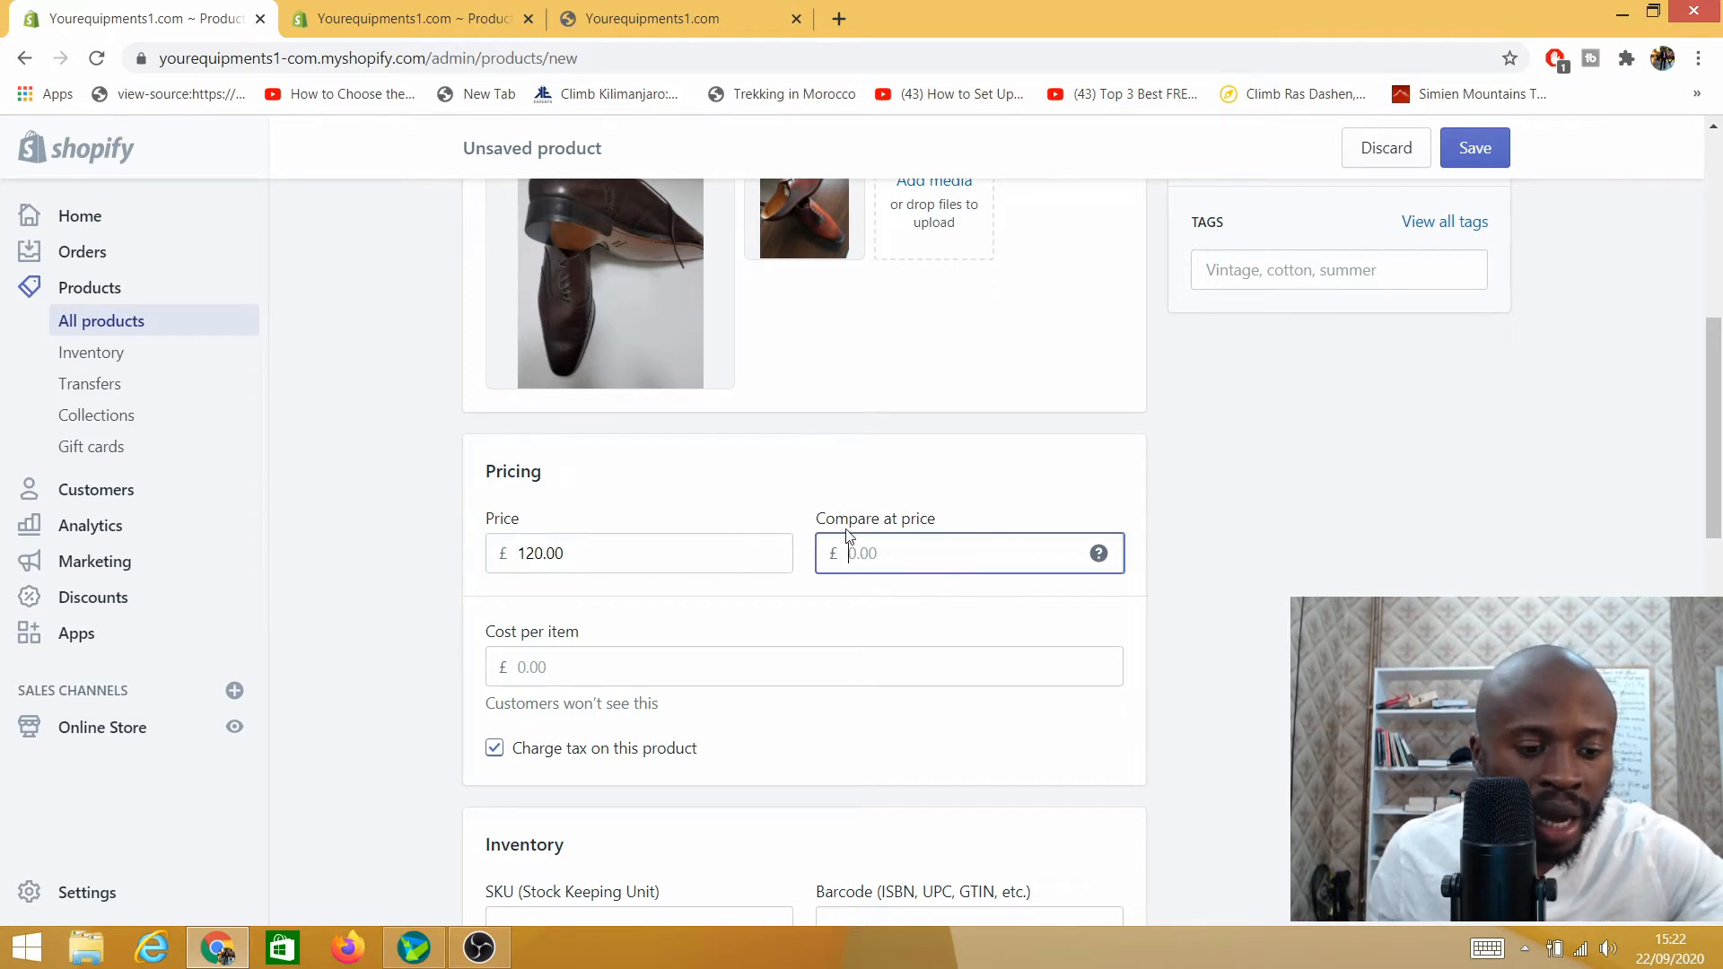
pyautogui.write('150')
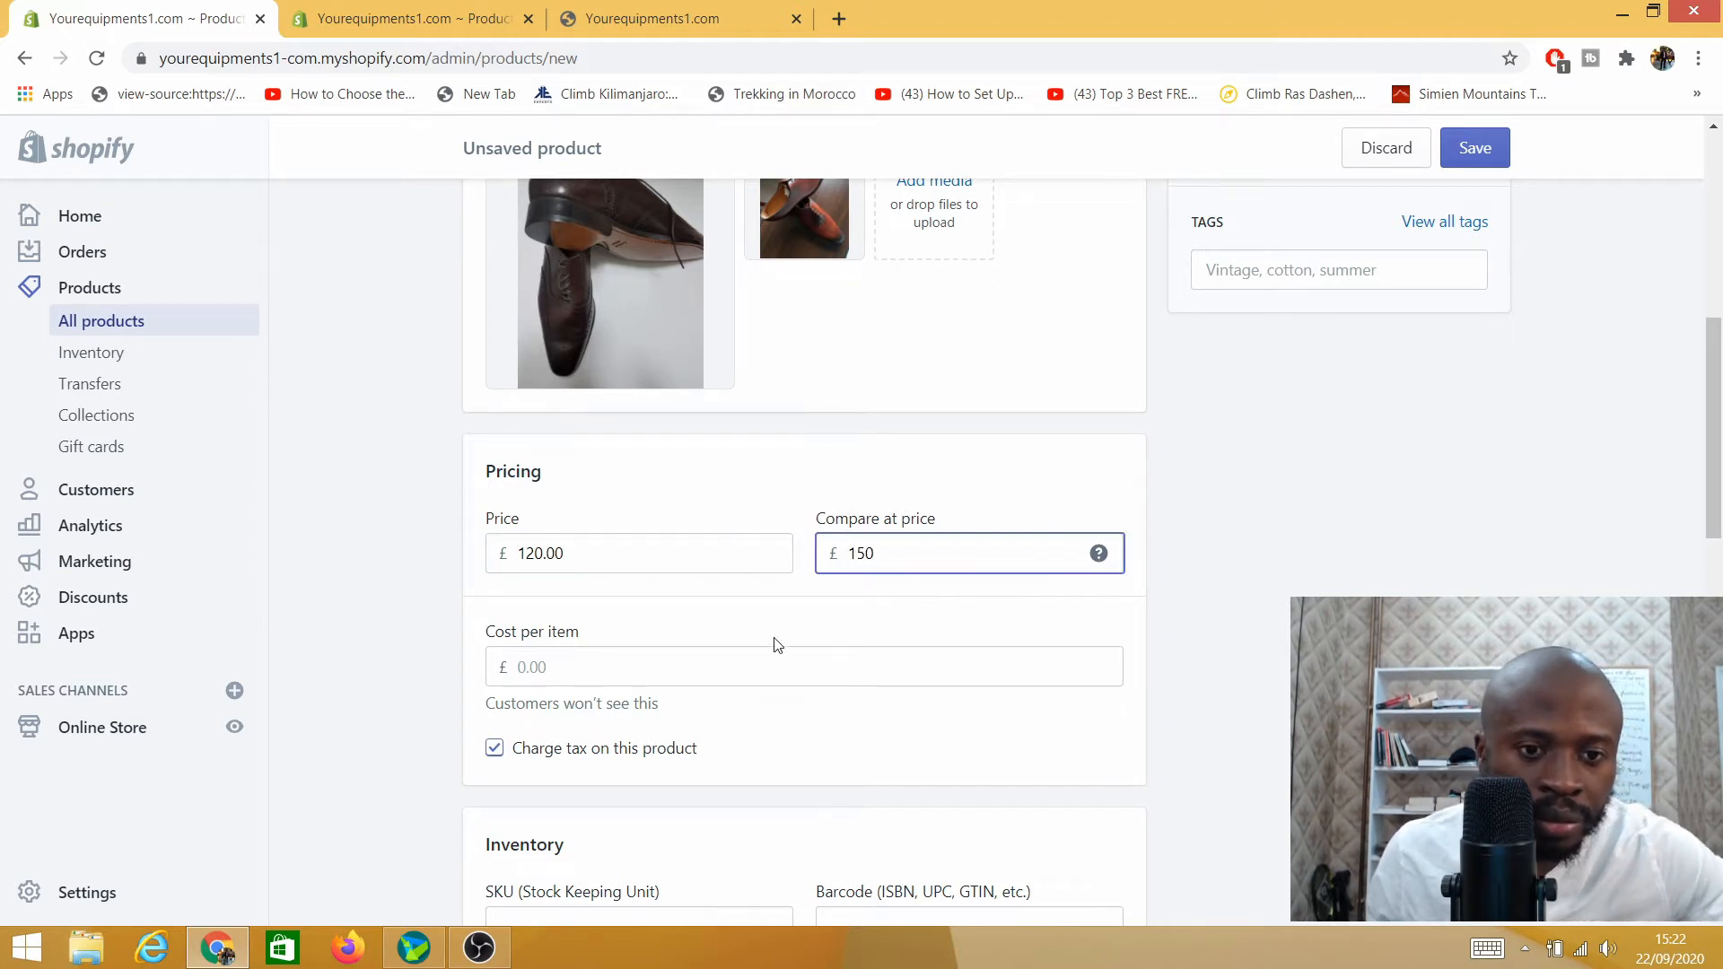
# Step: Turn off charging tax on the product, leaving the cost per item empty
pyautogui.click(637, 669)
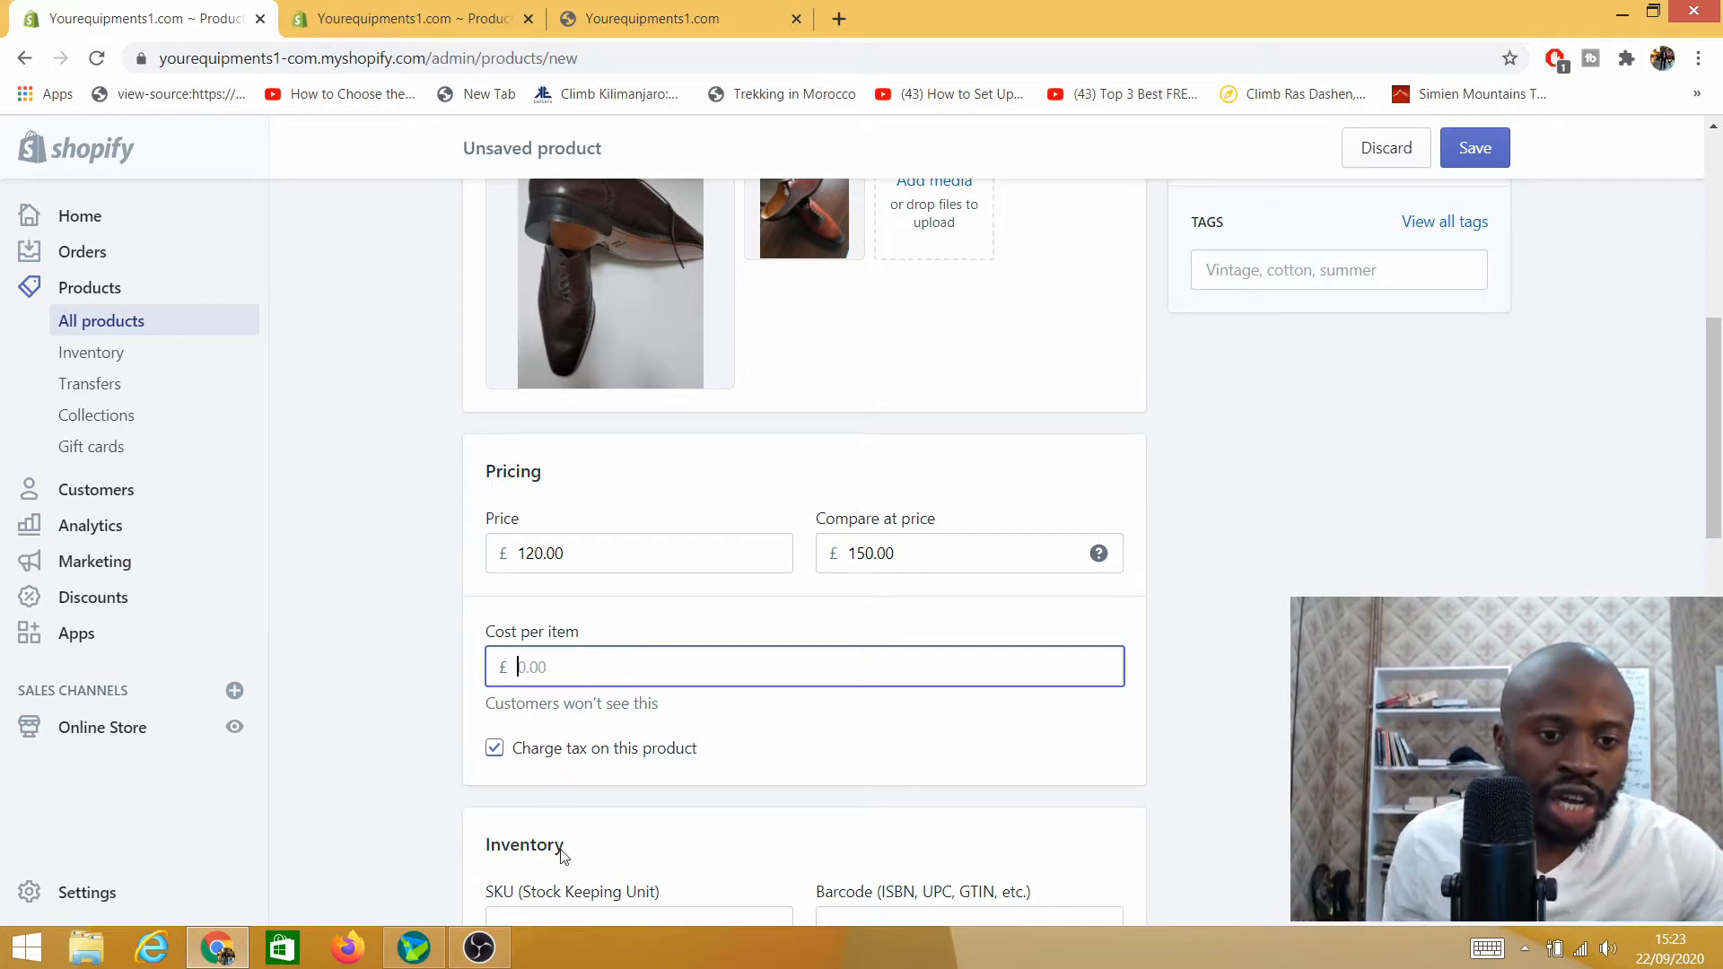
pyautogui.click(494, 758)
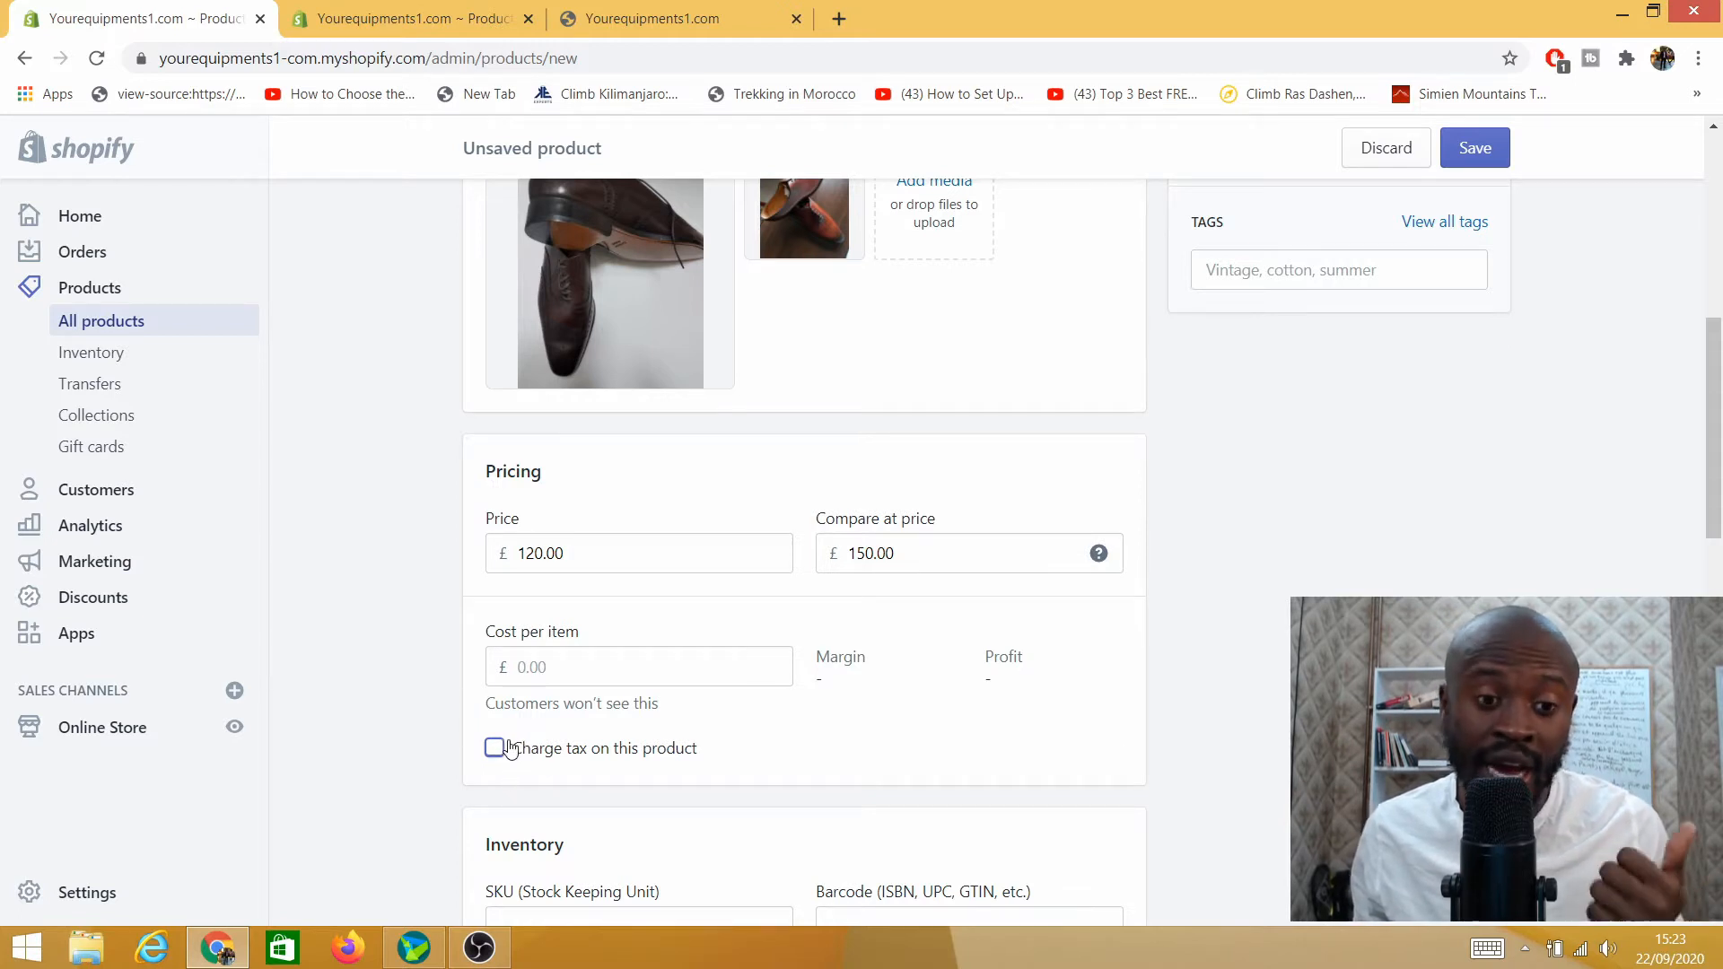
pyautogui.scroll(-3, 564, 754)
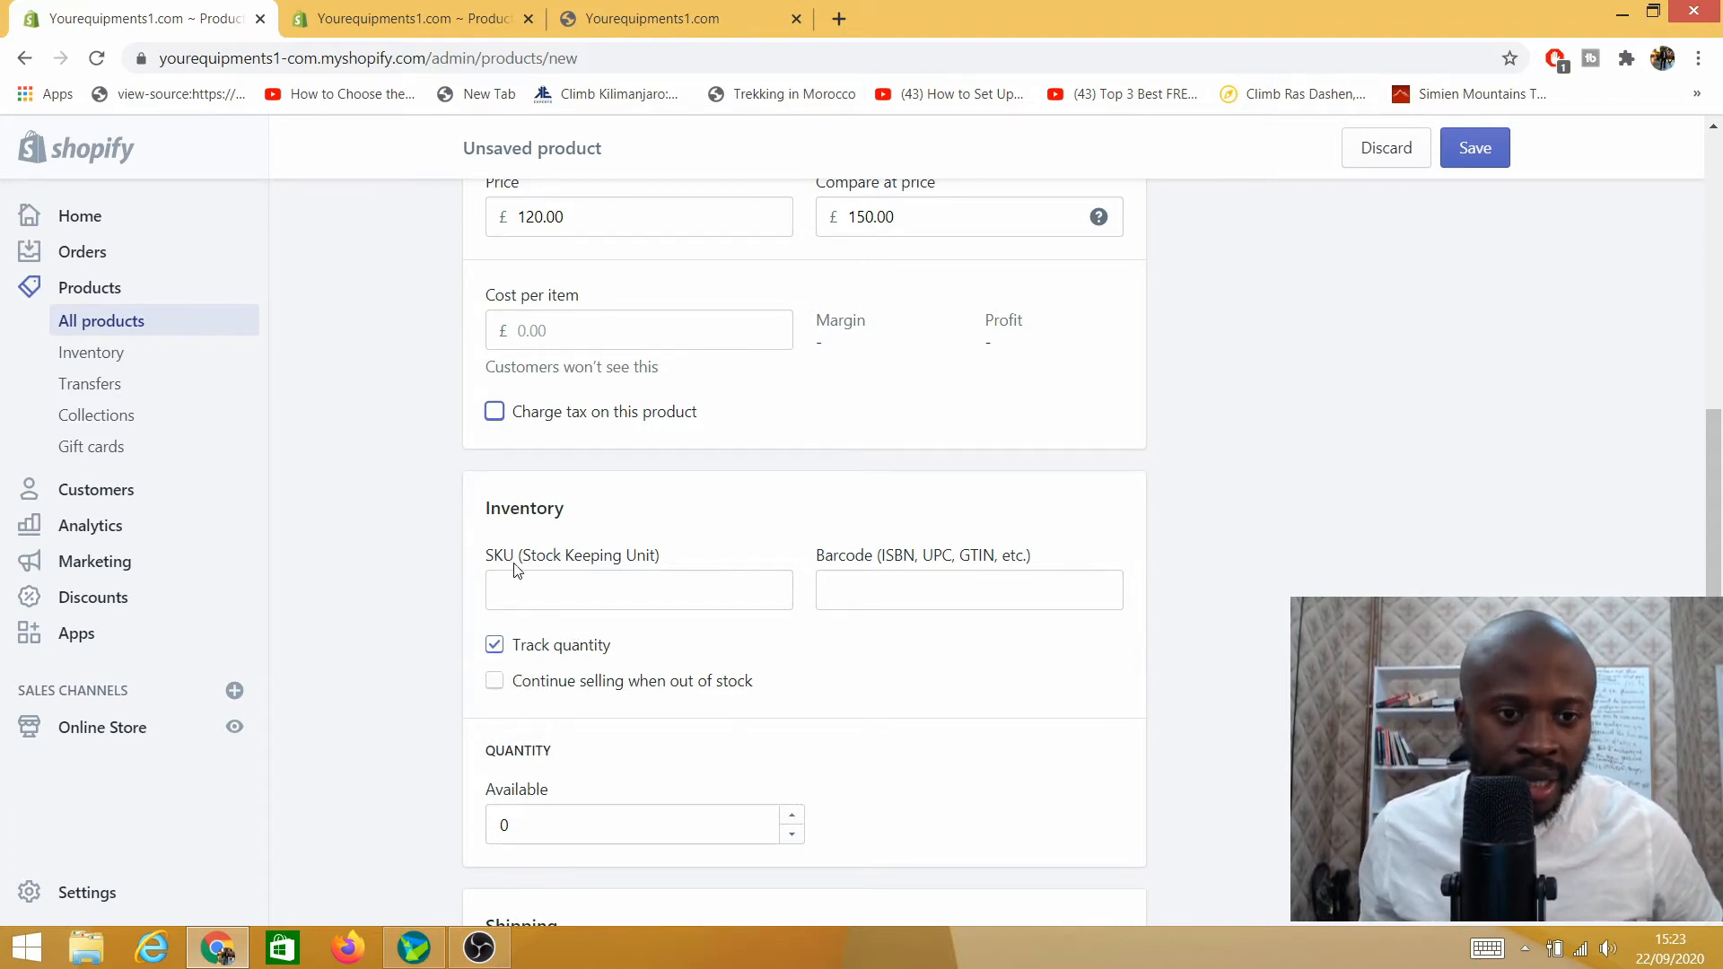
pyautogui.click(621, 598)
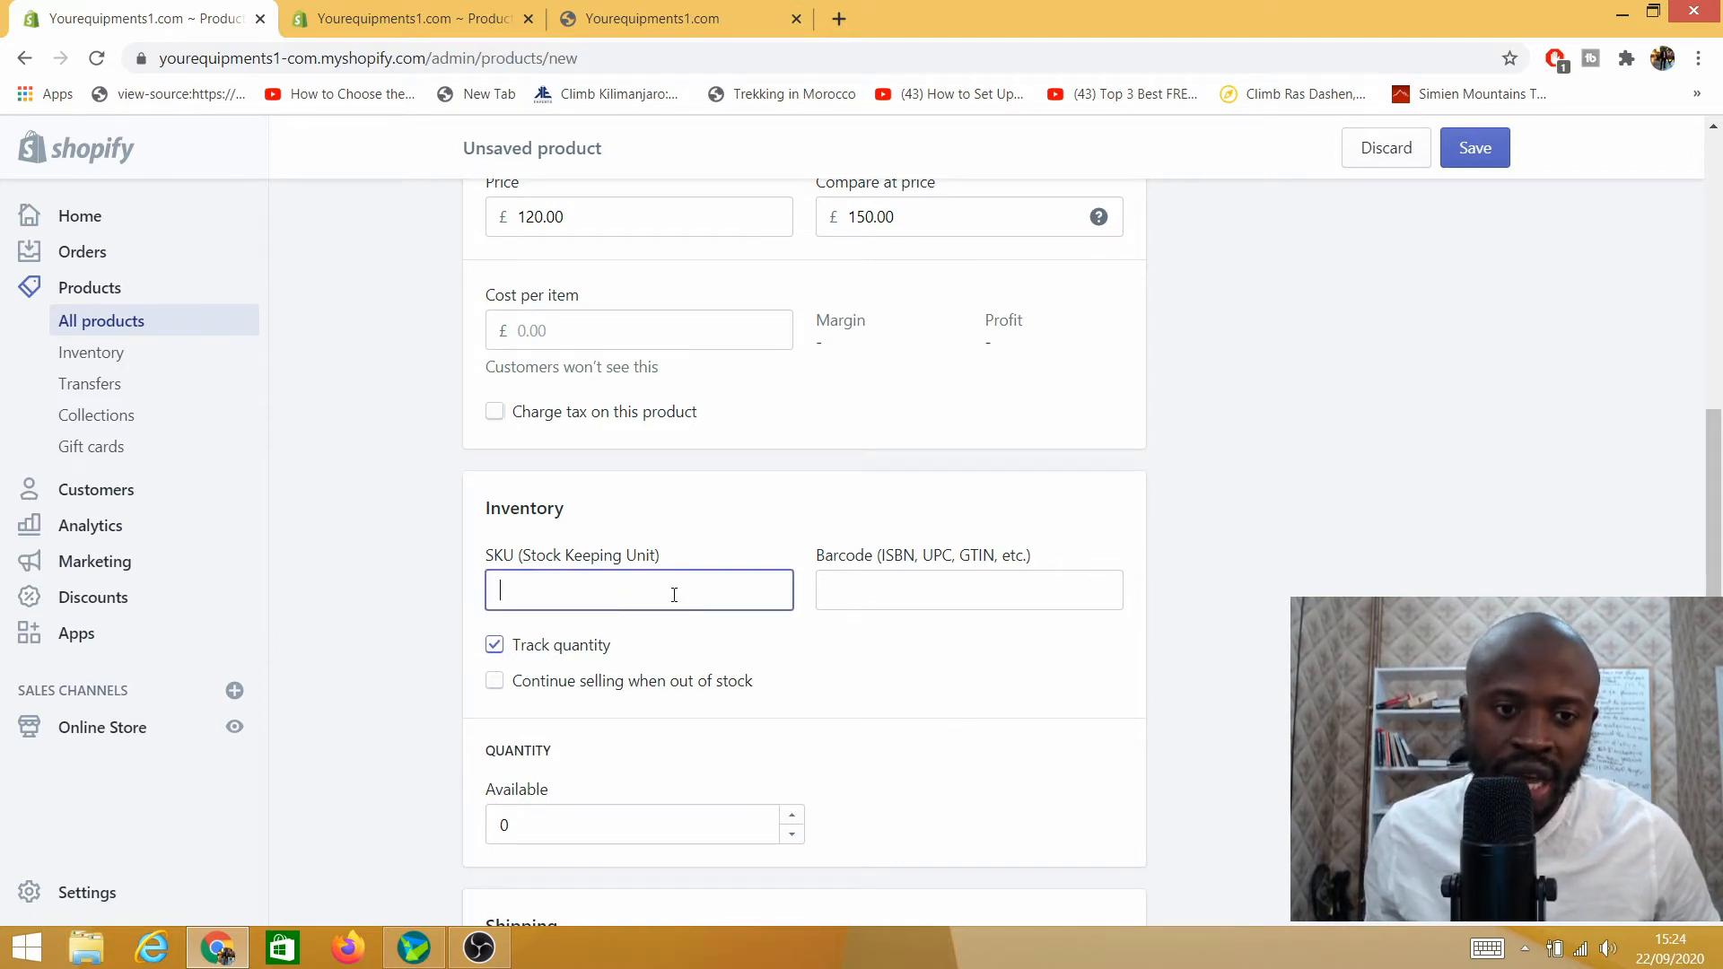
pyautogui.rightClick(658, 600)
pyautogui.click(860, 661)
pyautogui.click(863, 659)
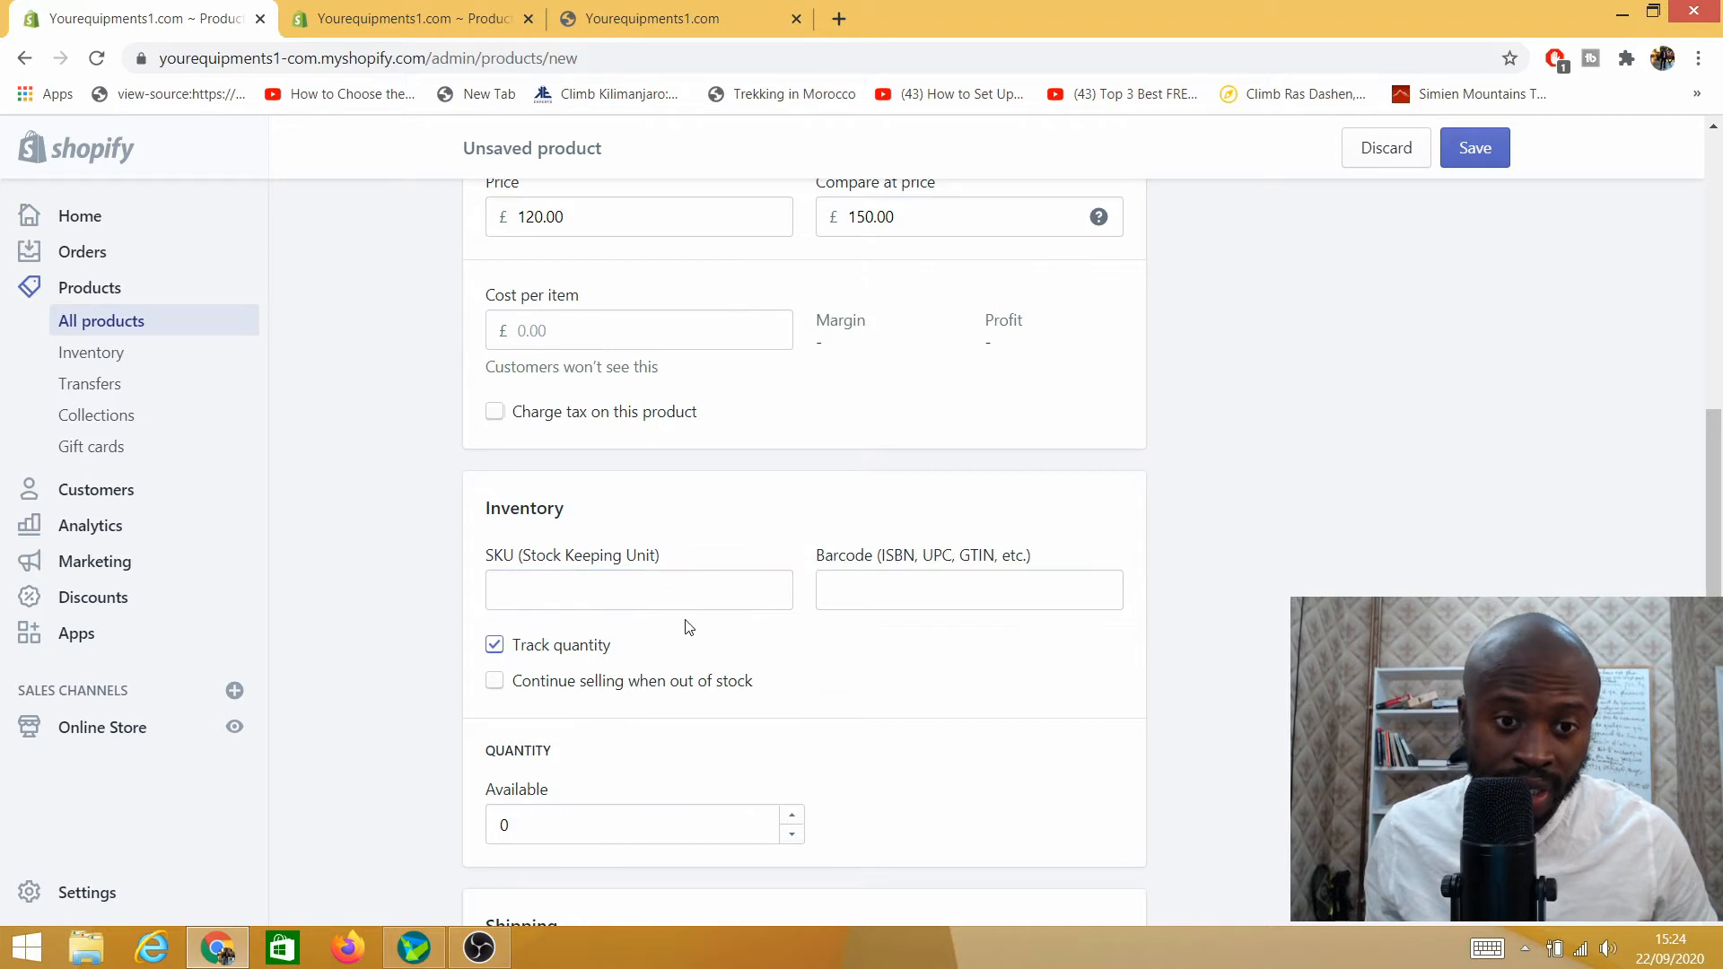
pyautogui.click(875, 588)
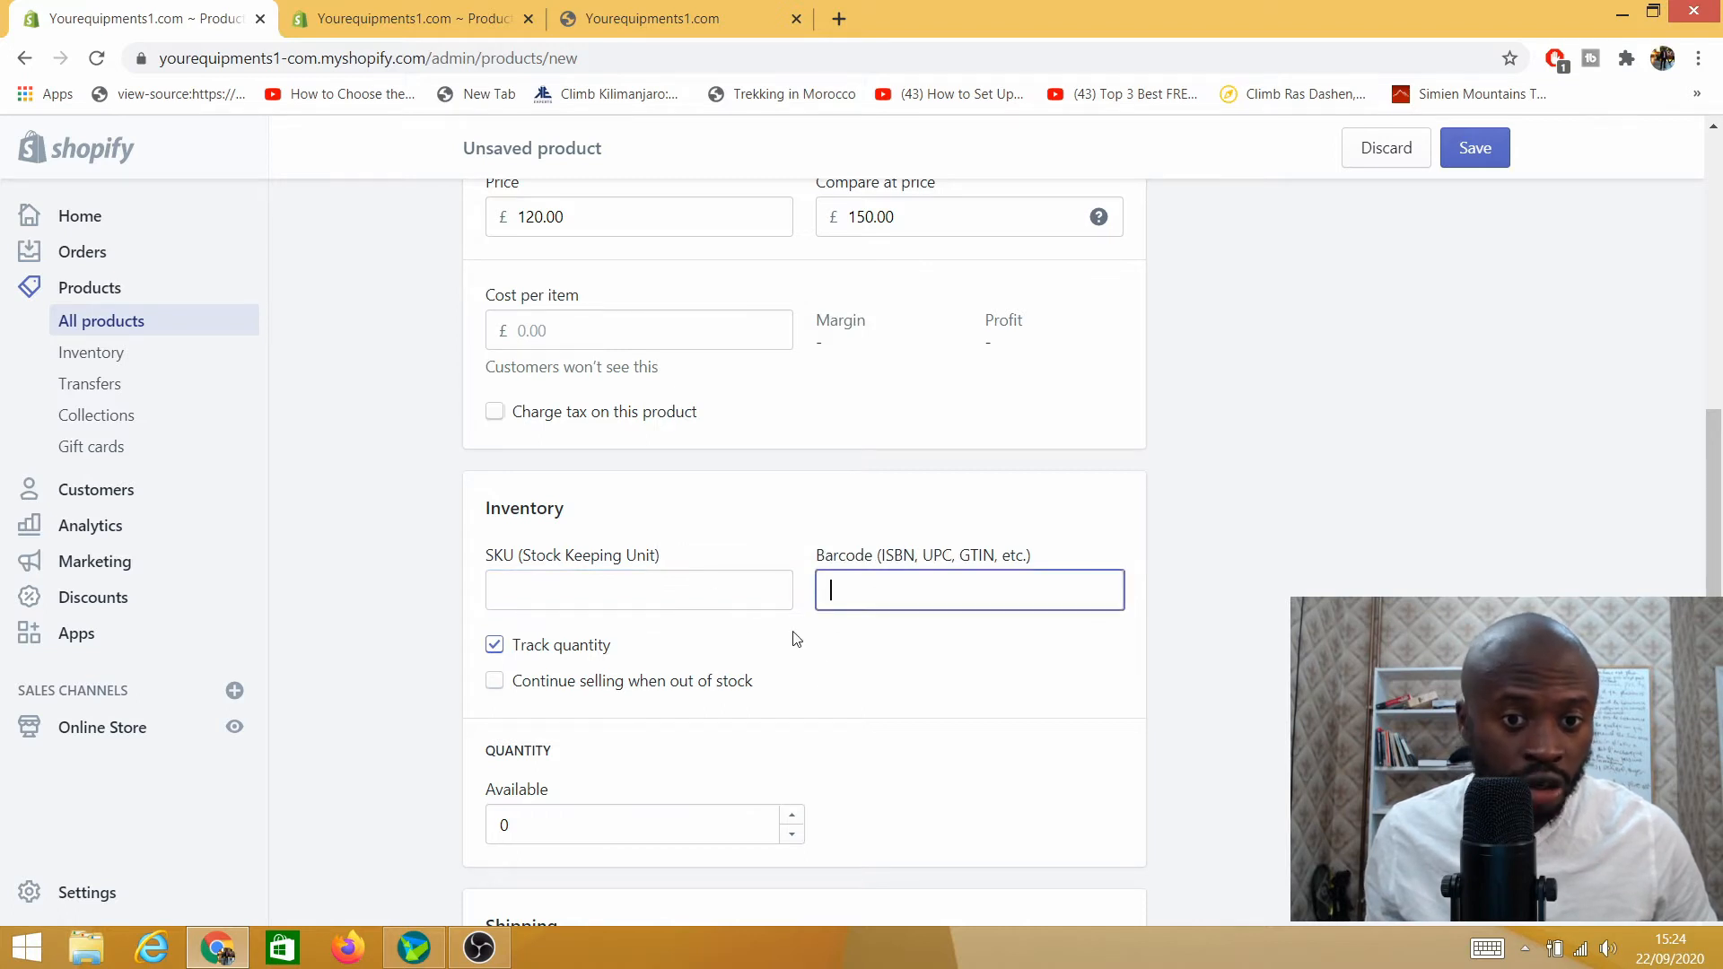
# Step: Set the product's available inventory quantity to 150
pyautogui.scroll(-1, 796, 631)
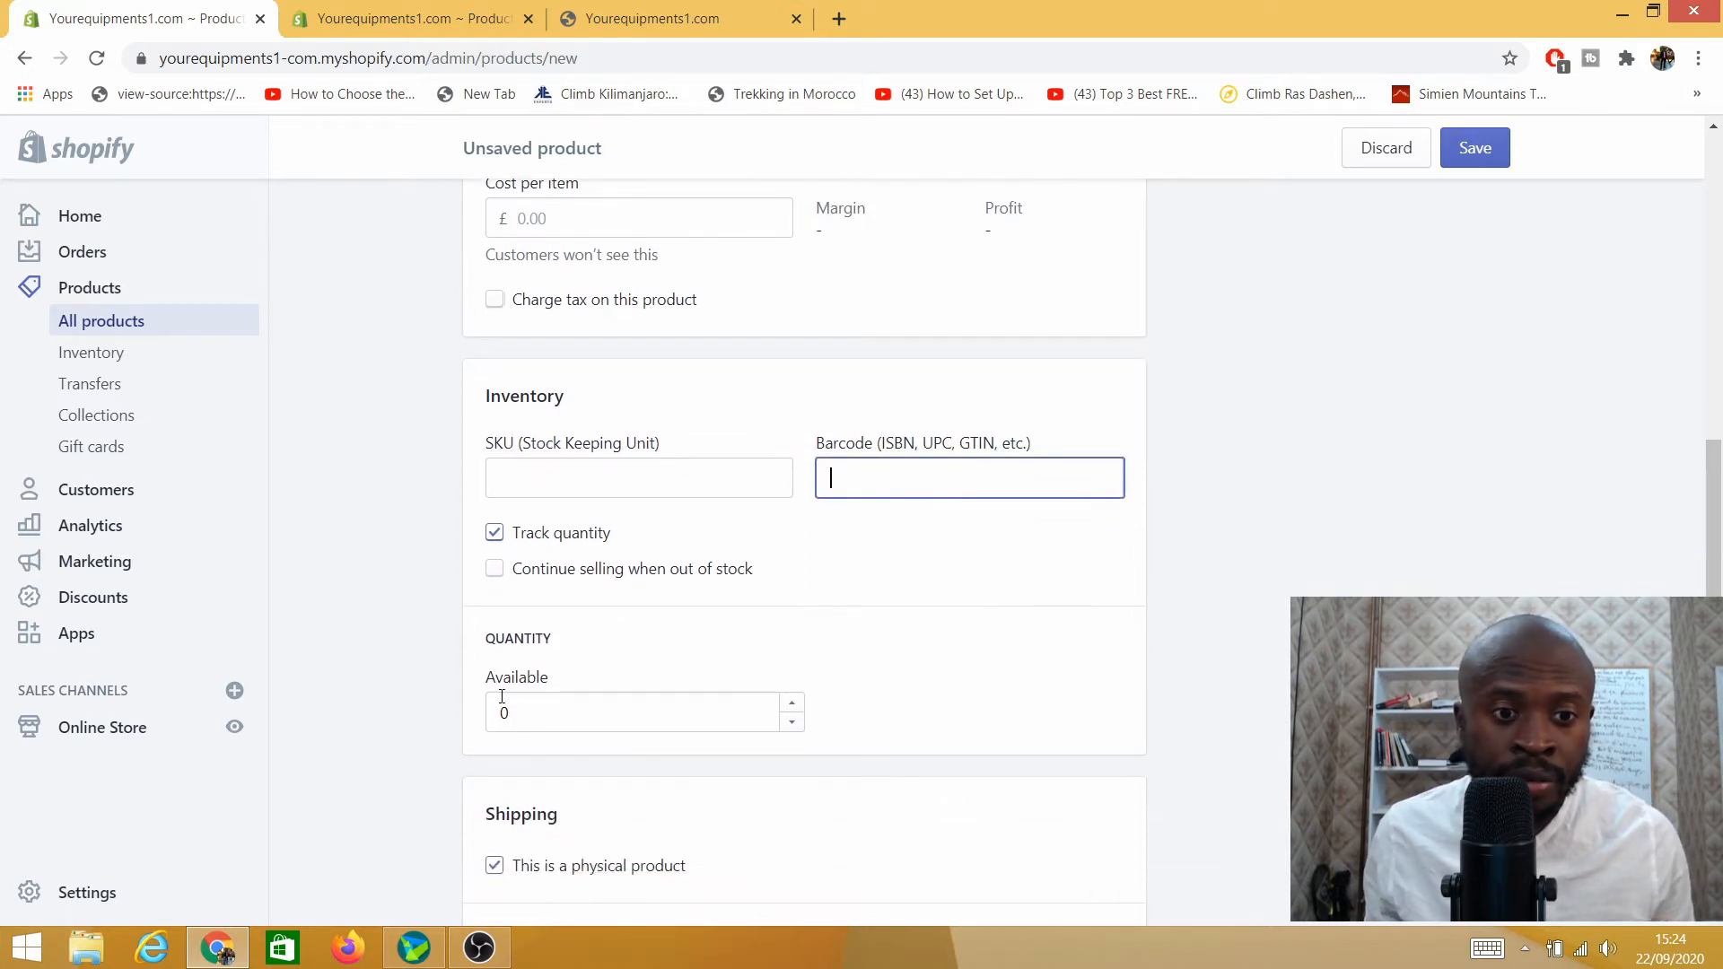
pyautogui.click(499, 711)
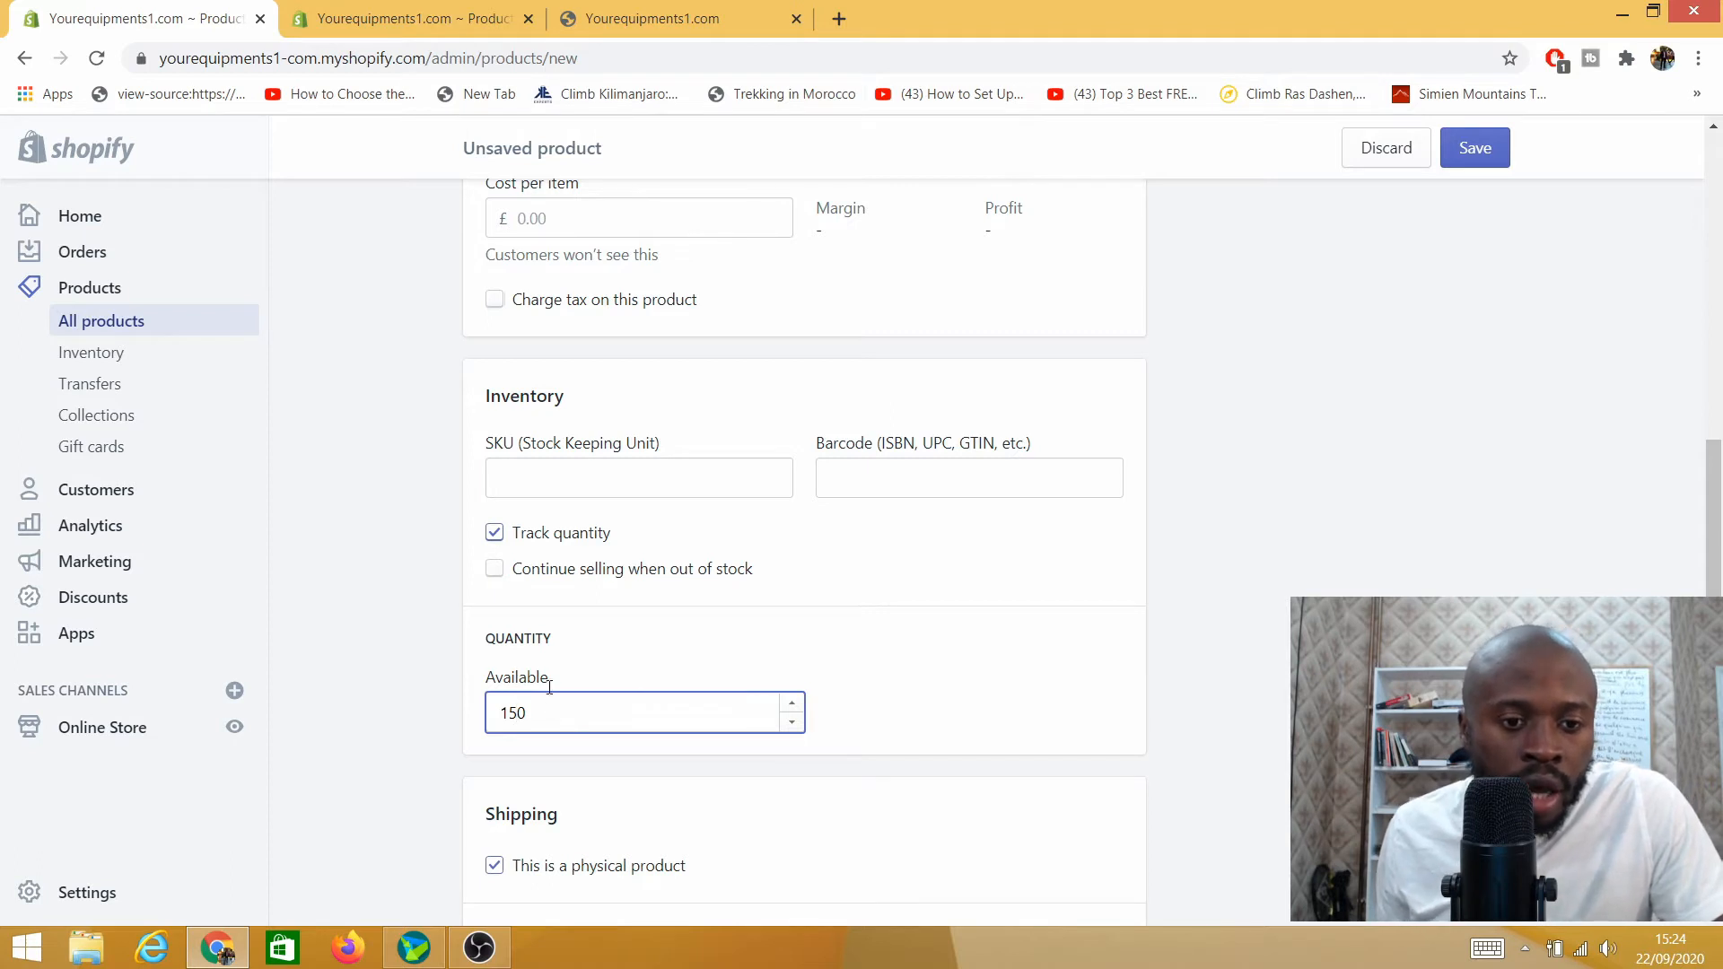
pyautogui.scroll(-1, 554, 721)
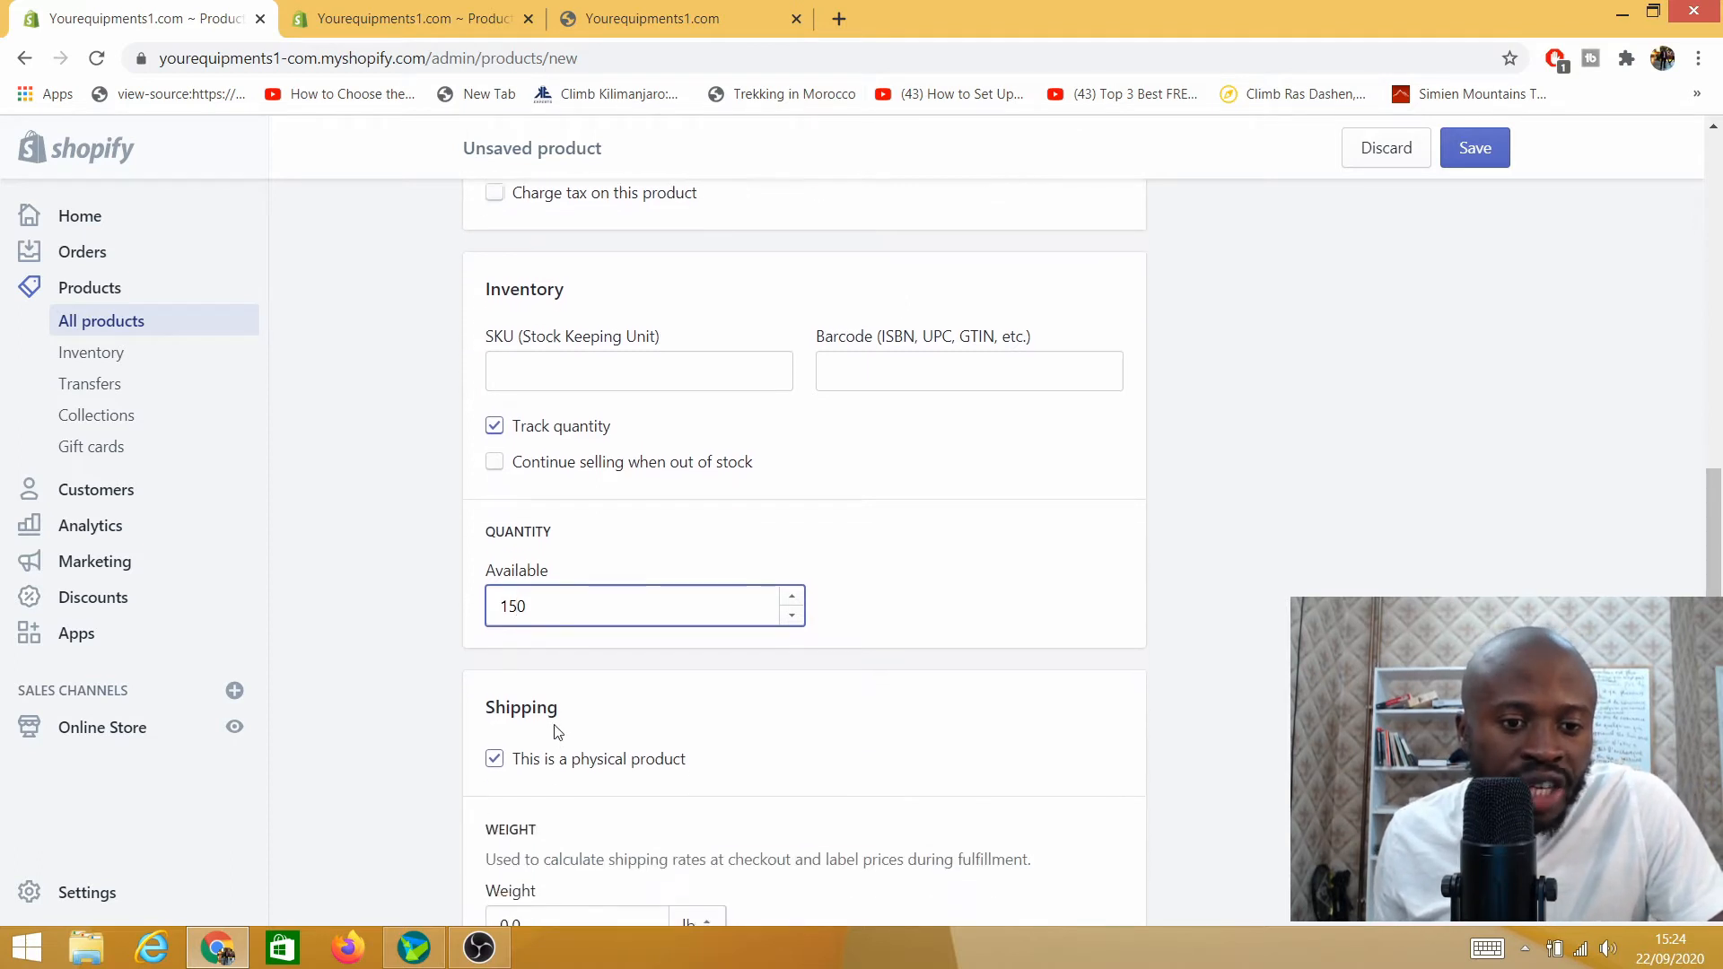
pyautogui.scroll(-3, 638, 777)
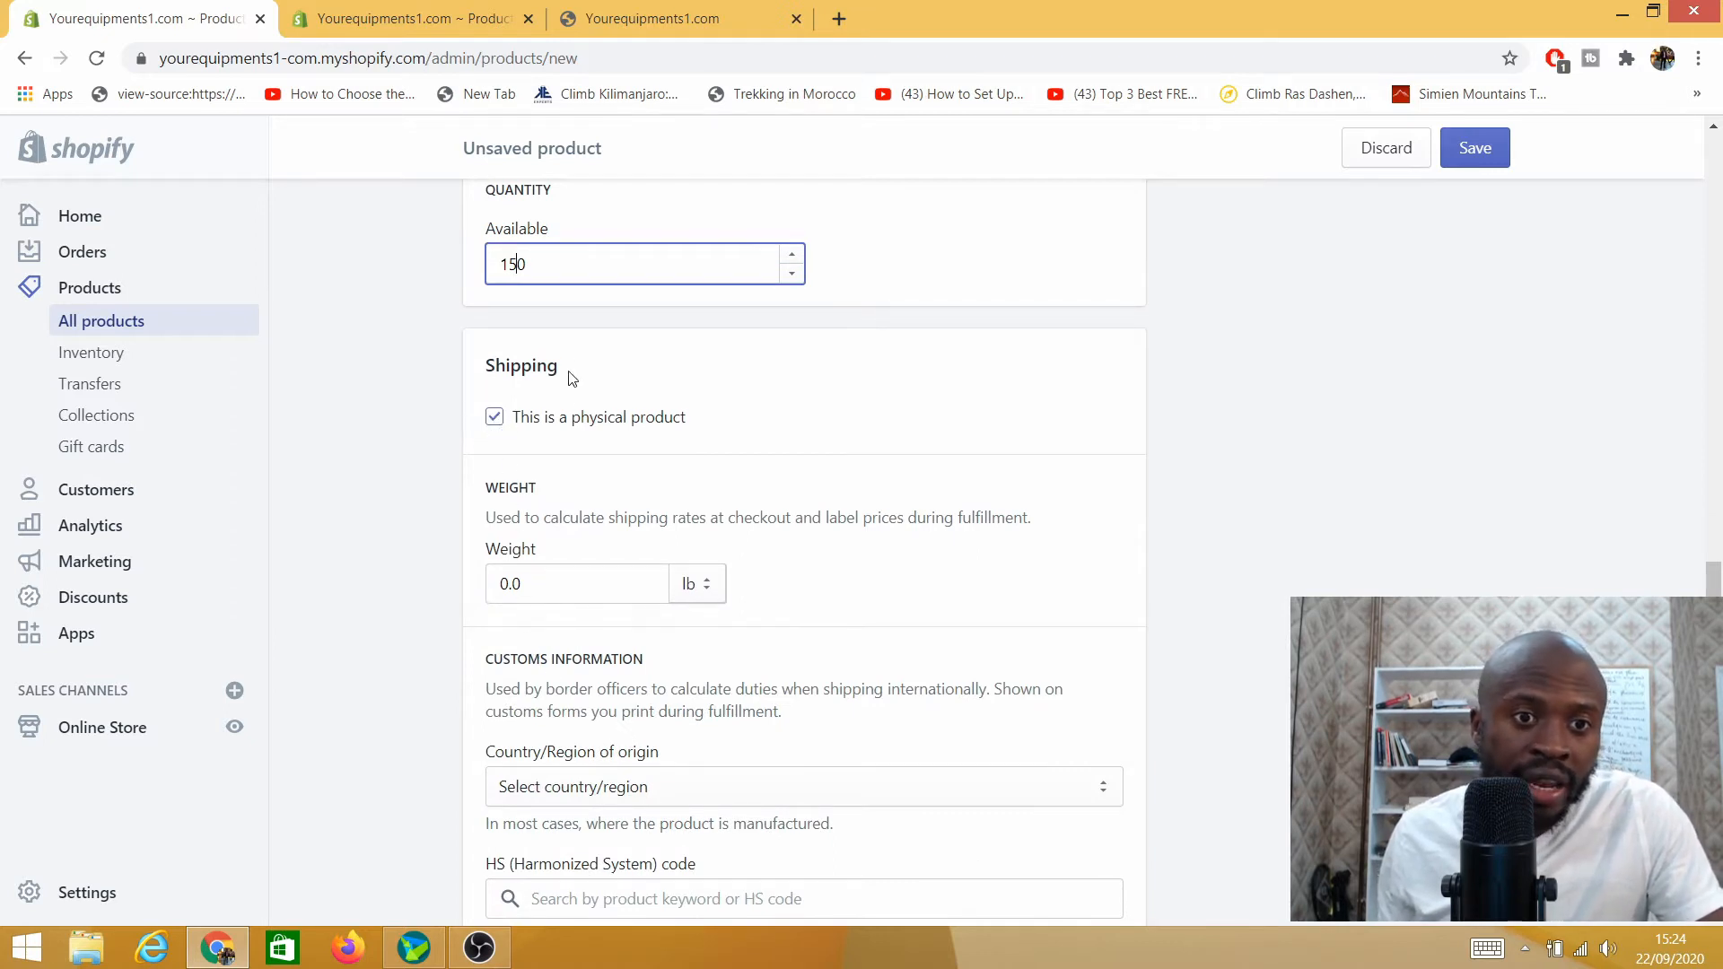
# Step: Set the product's shipping weight to 2.0 lb
pyautogui.scroll(1, 514, 375)
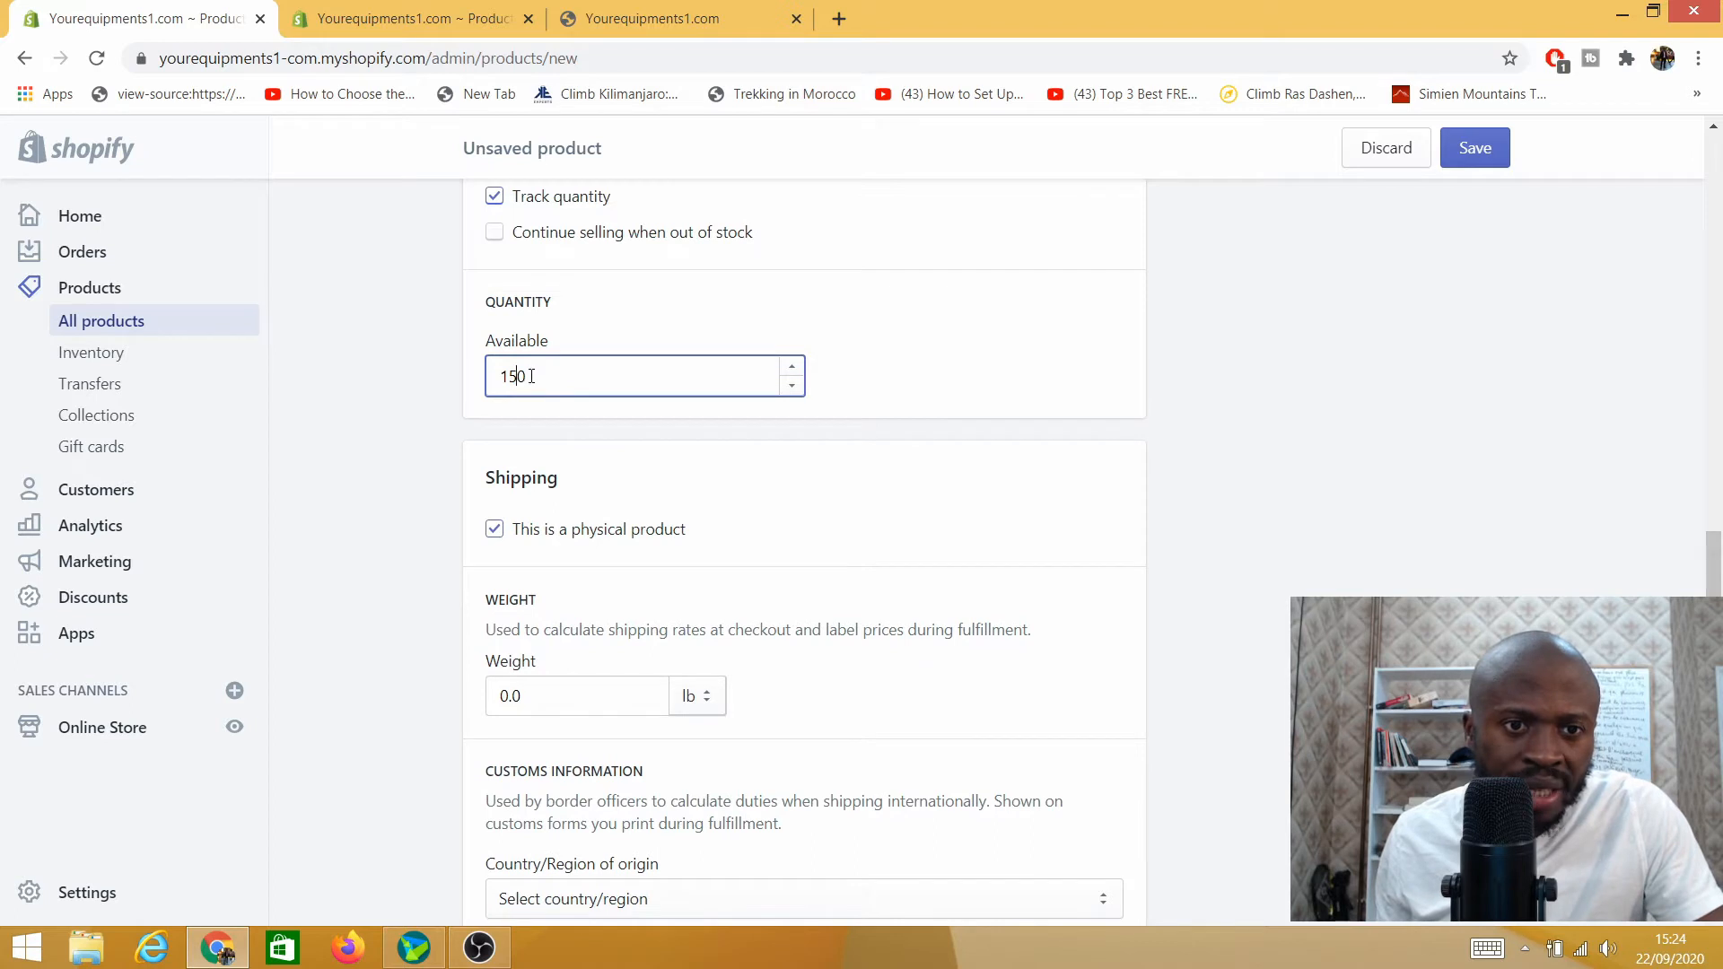
pyautogui.scroll(-2, 592, 557)
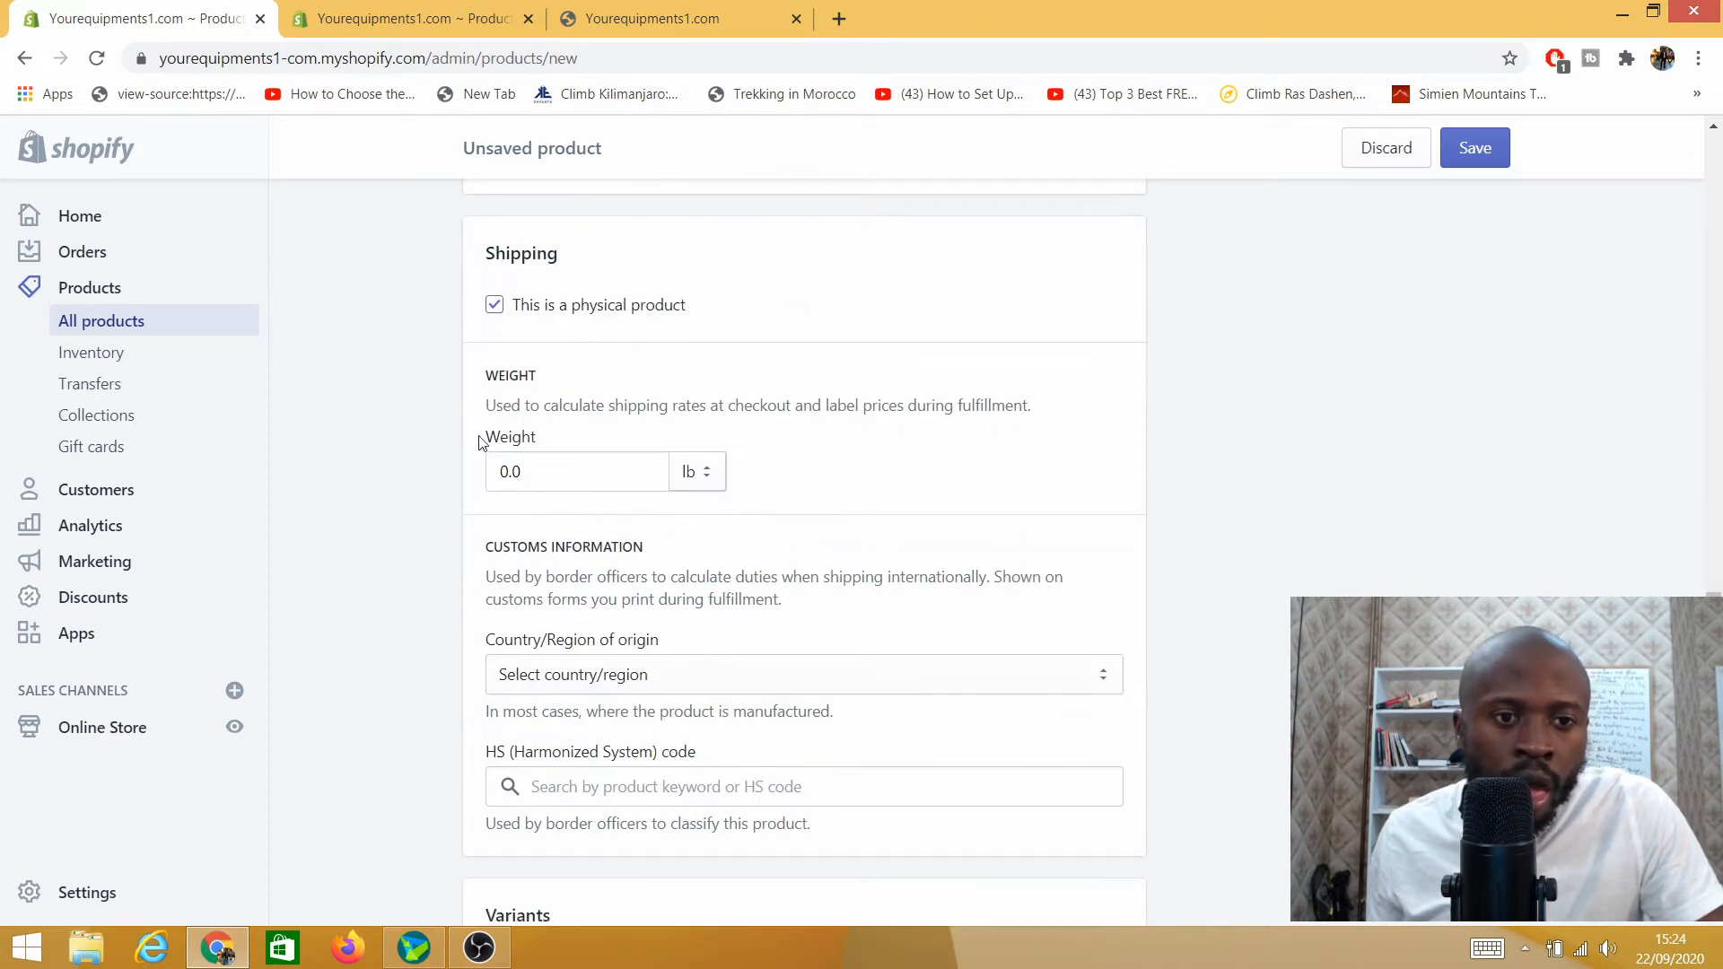
pyautogui.click(503, 480)
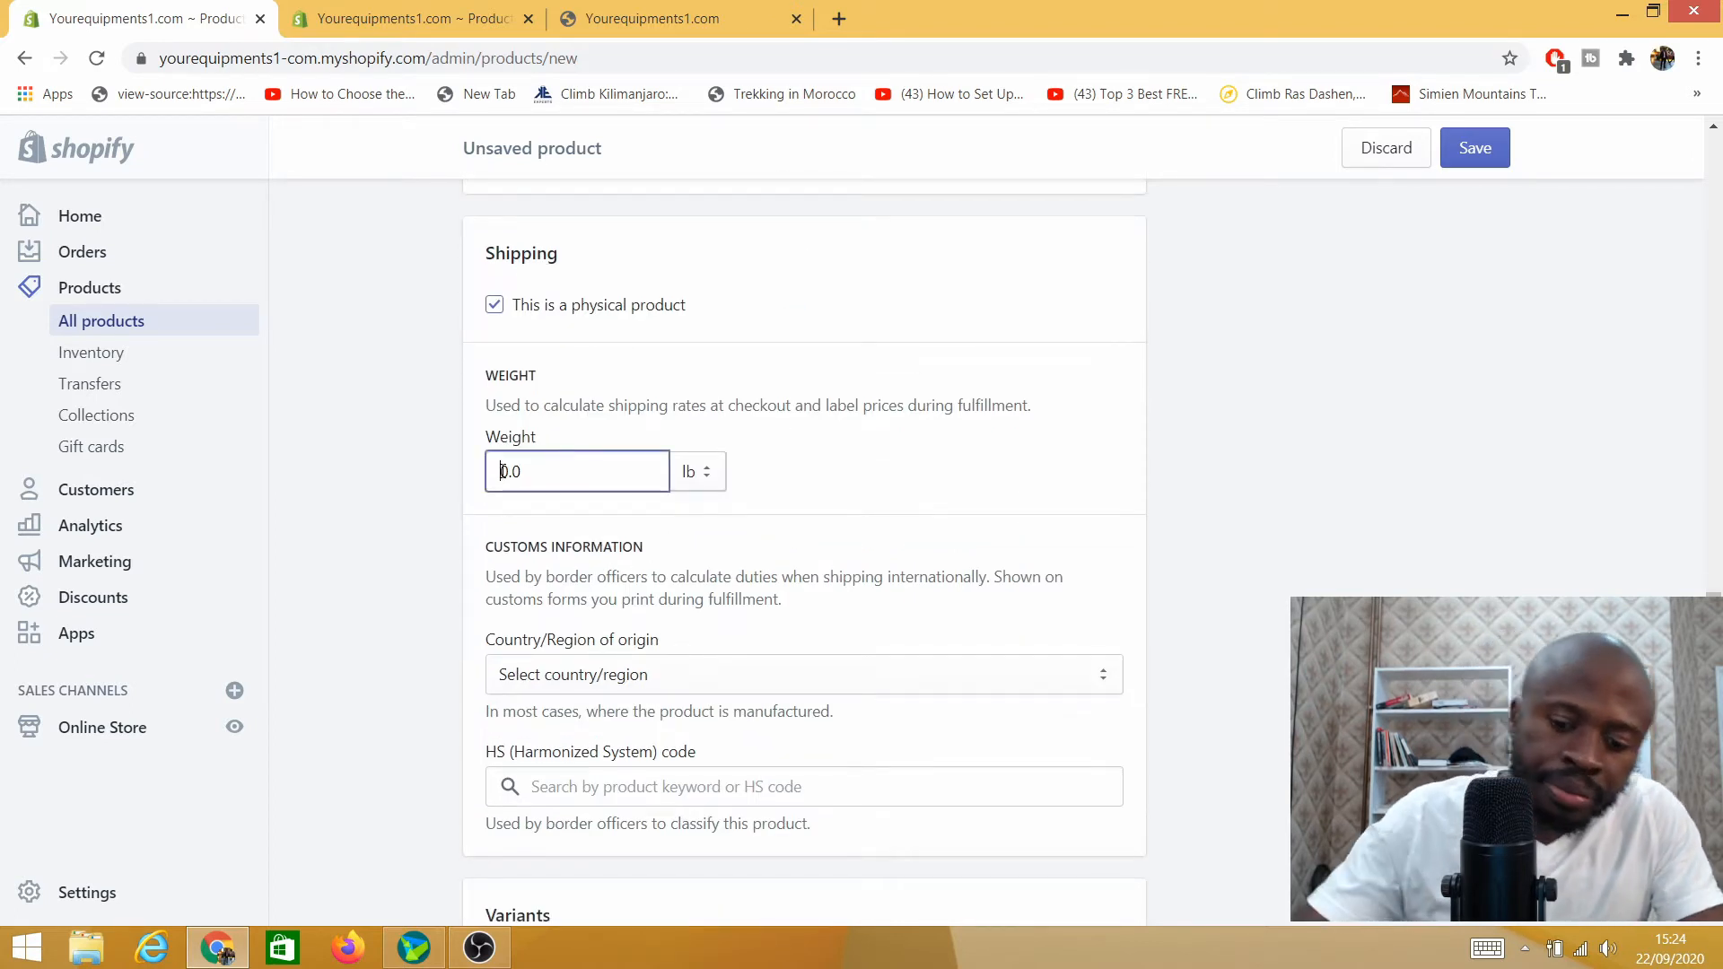
pyautogui.press('Delete')
pyautogui.write('2')
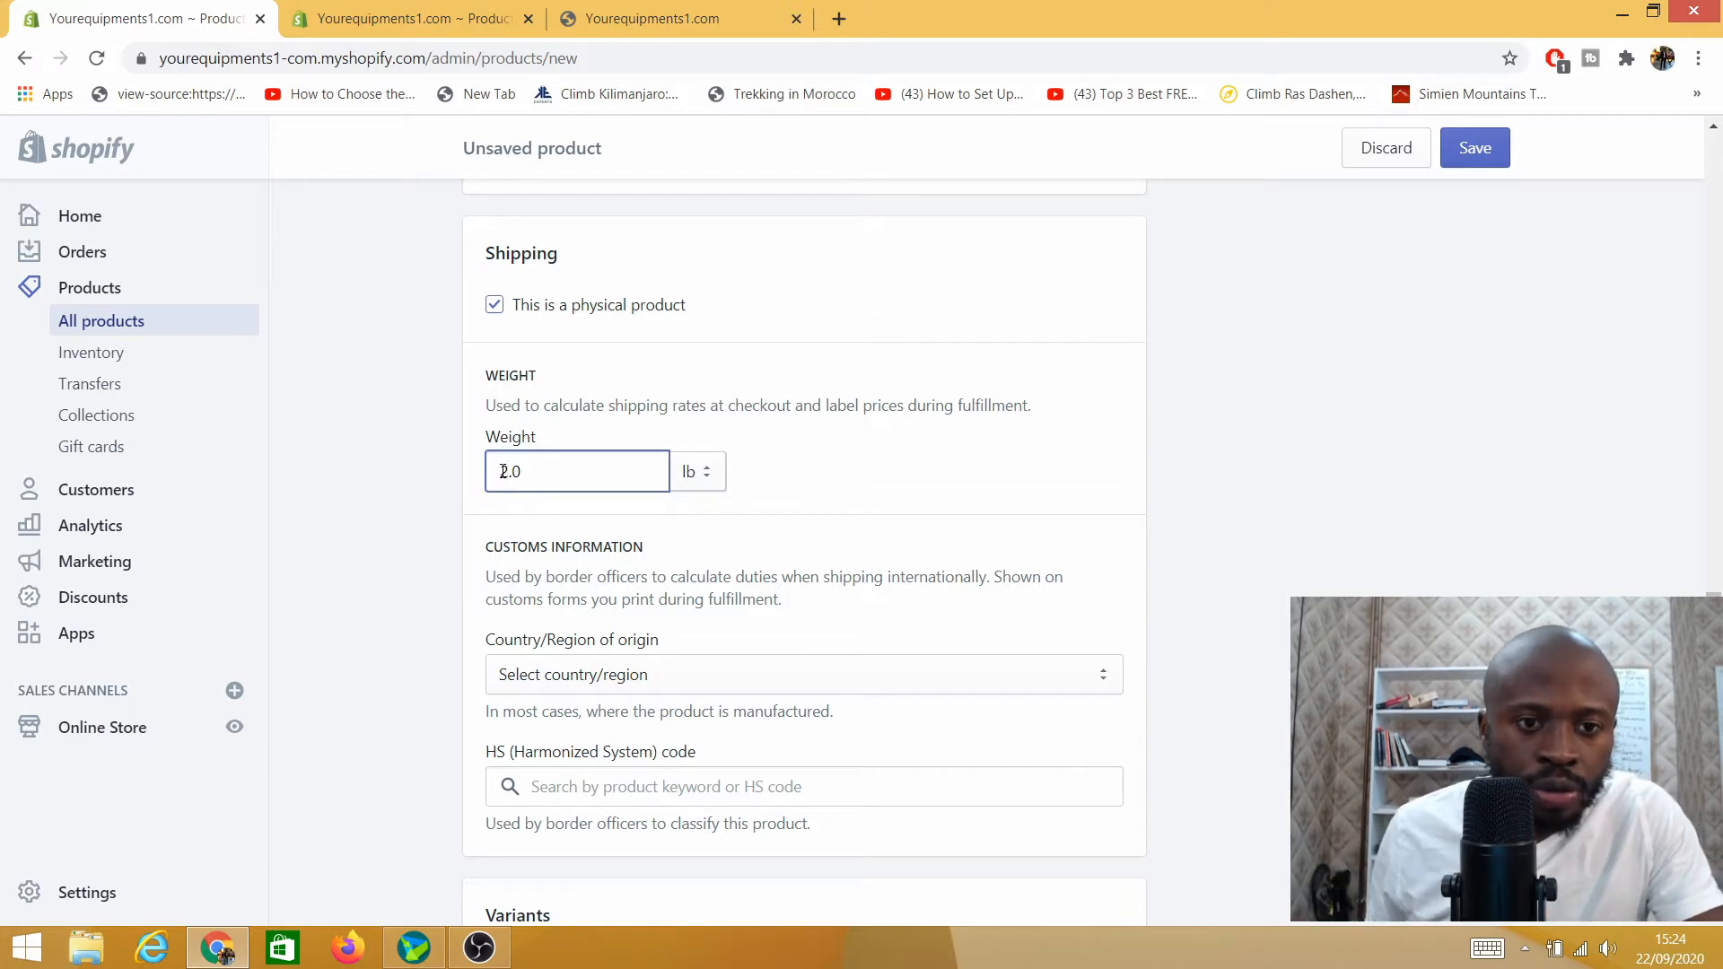
# Step: Set the product's country of origin to Belgium in the customs information, leaving the HS code empty
pyautogui.click(708, 676)
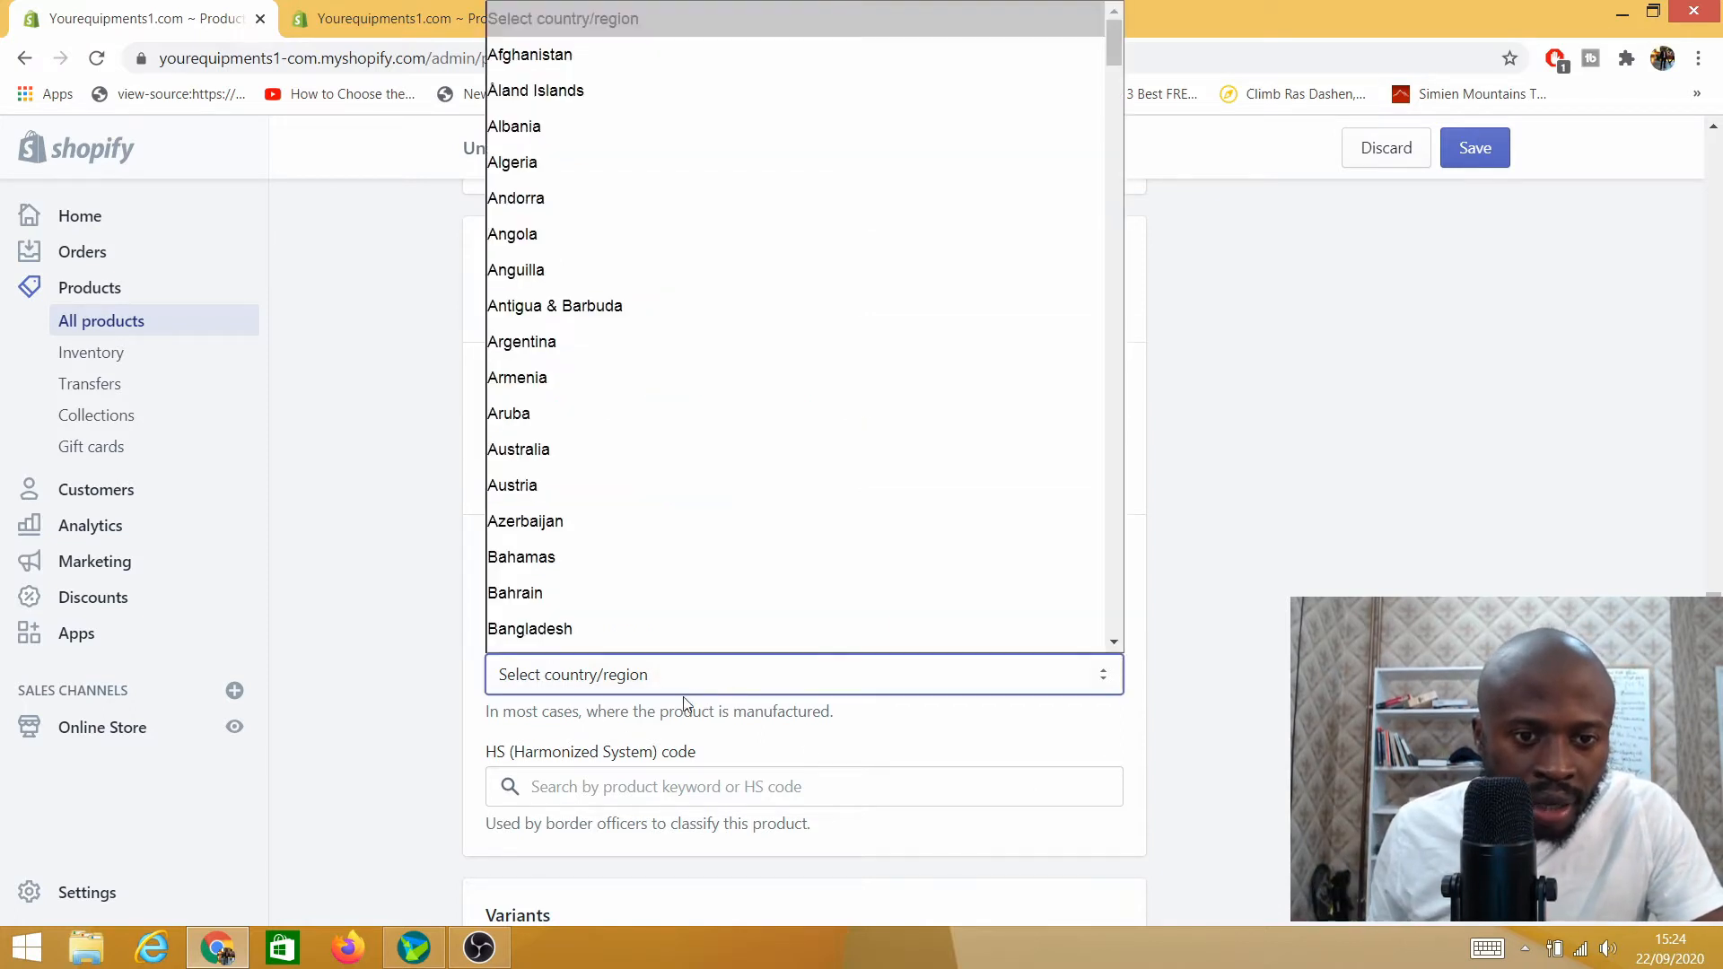
pyautogui.scroll(-1, 1073, 631)
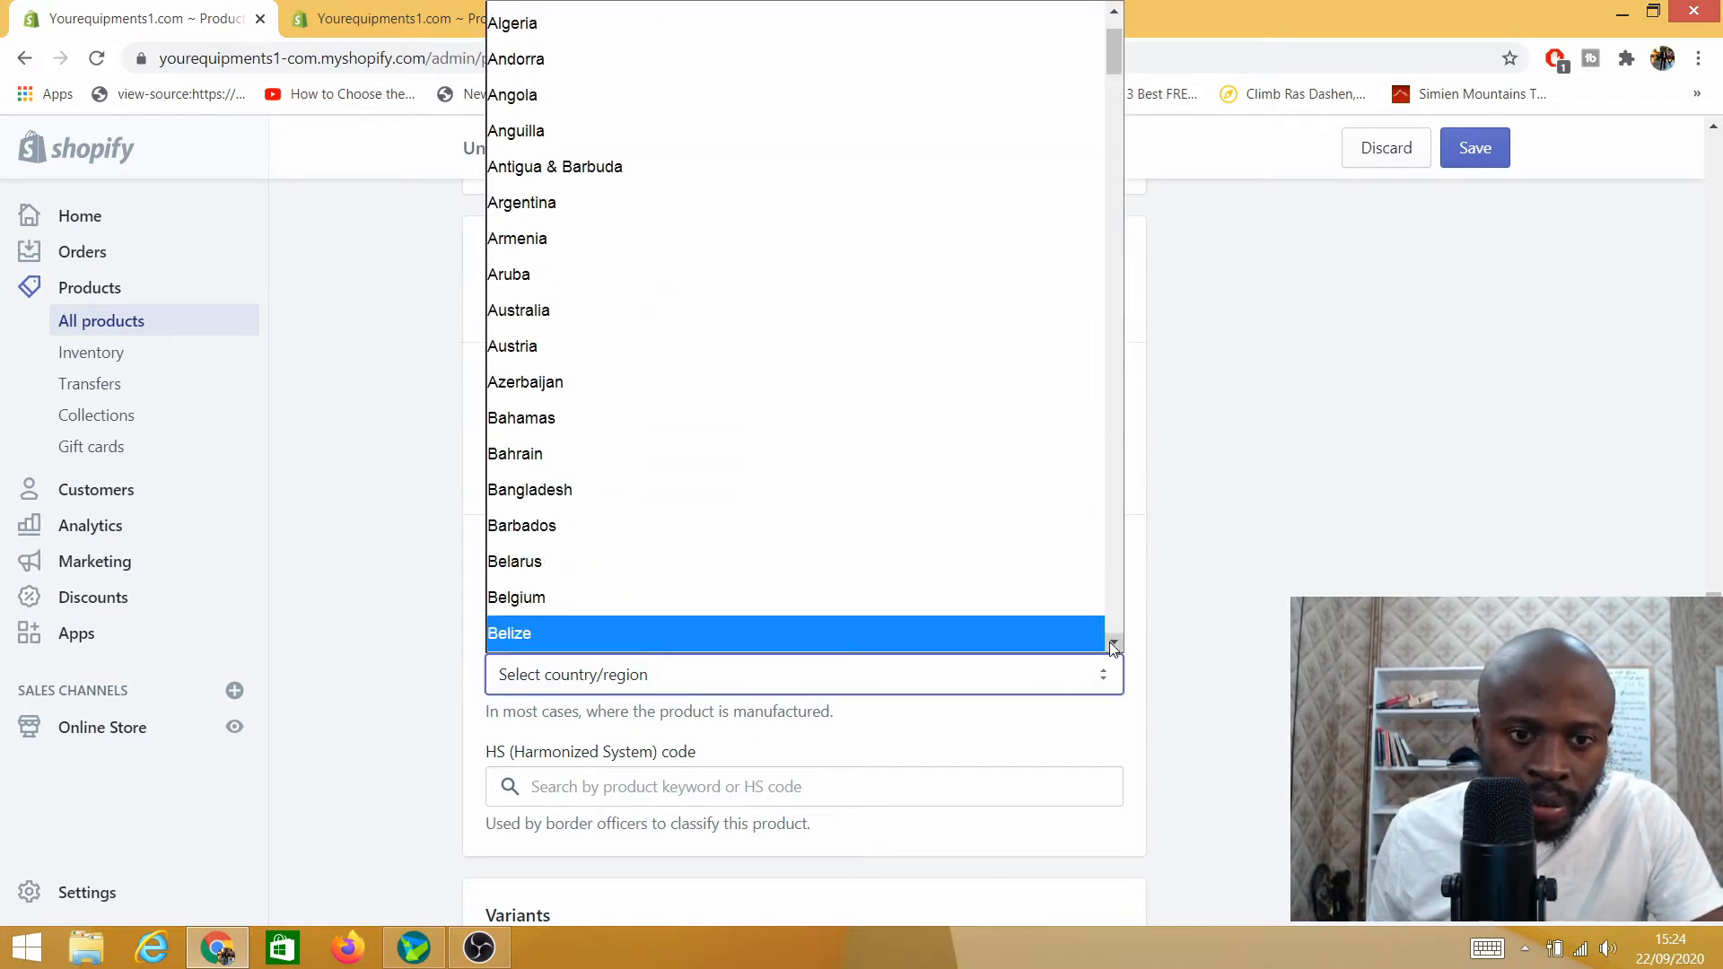
pyautogui.click(1109, 642)
pyautogui.click(596, 550)
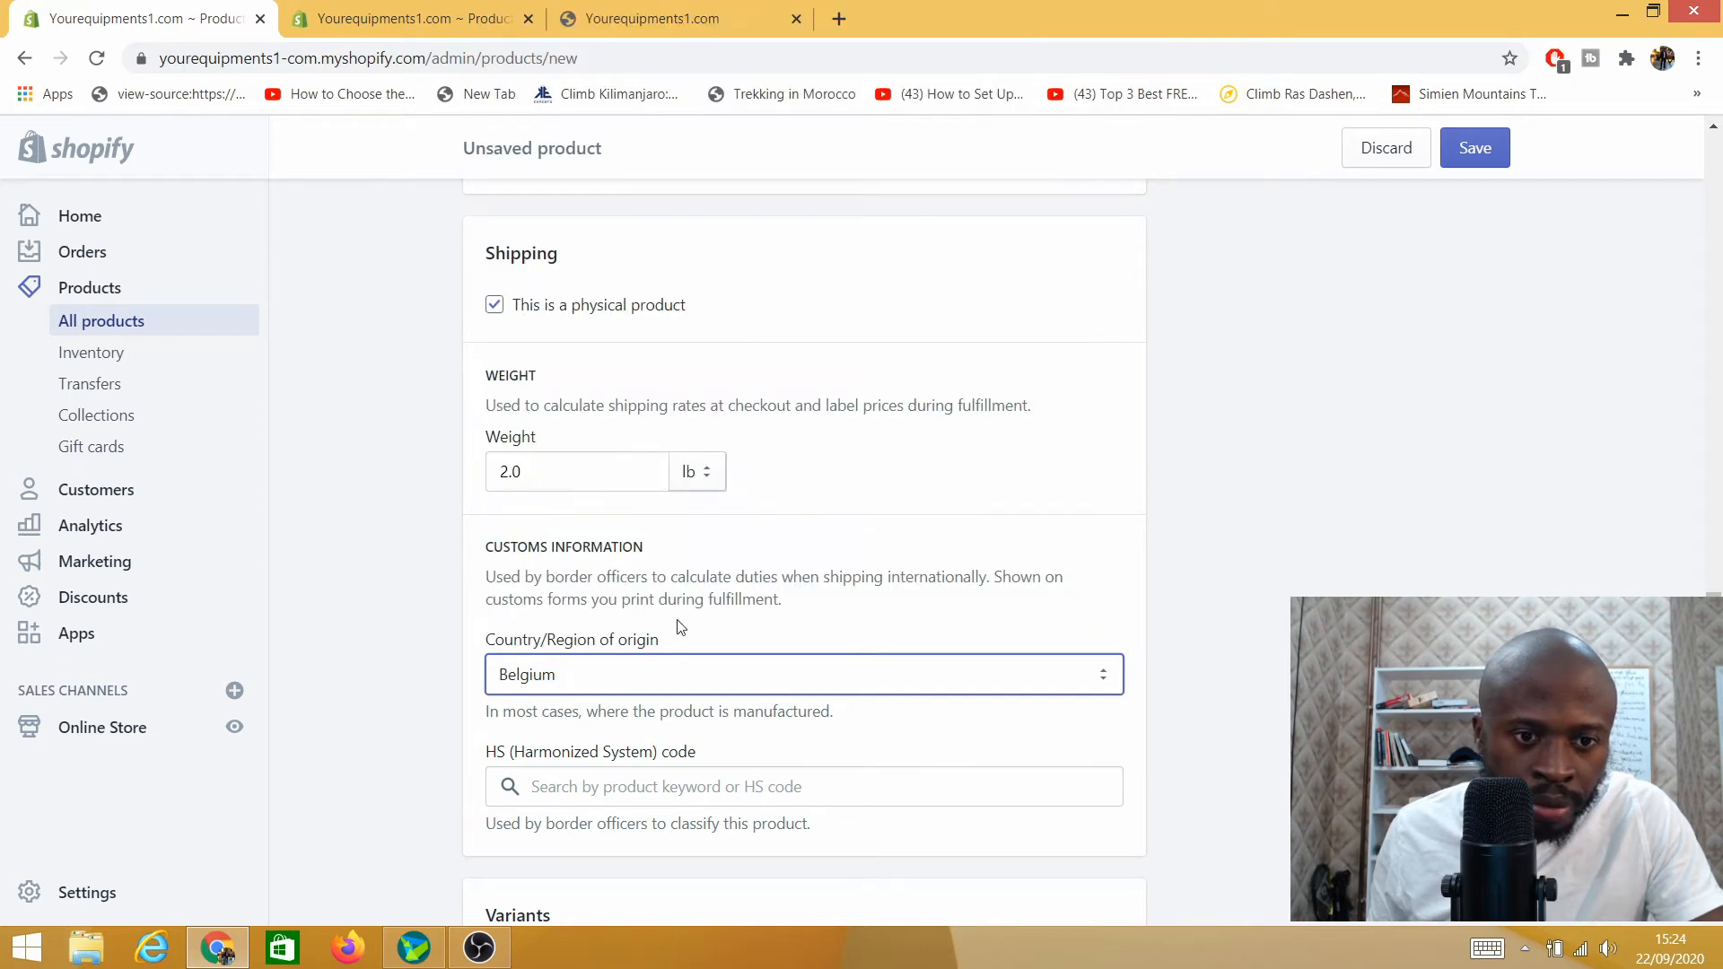
pyautogui.click(575, 786)
pyautogui.scroll(-4, 571, 758)
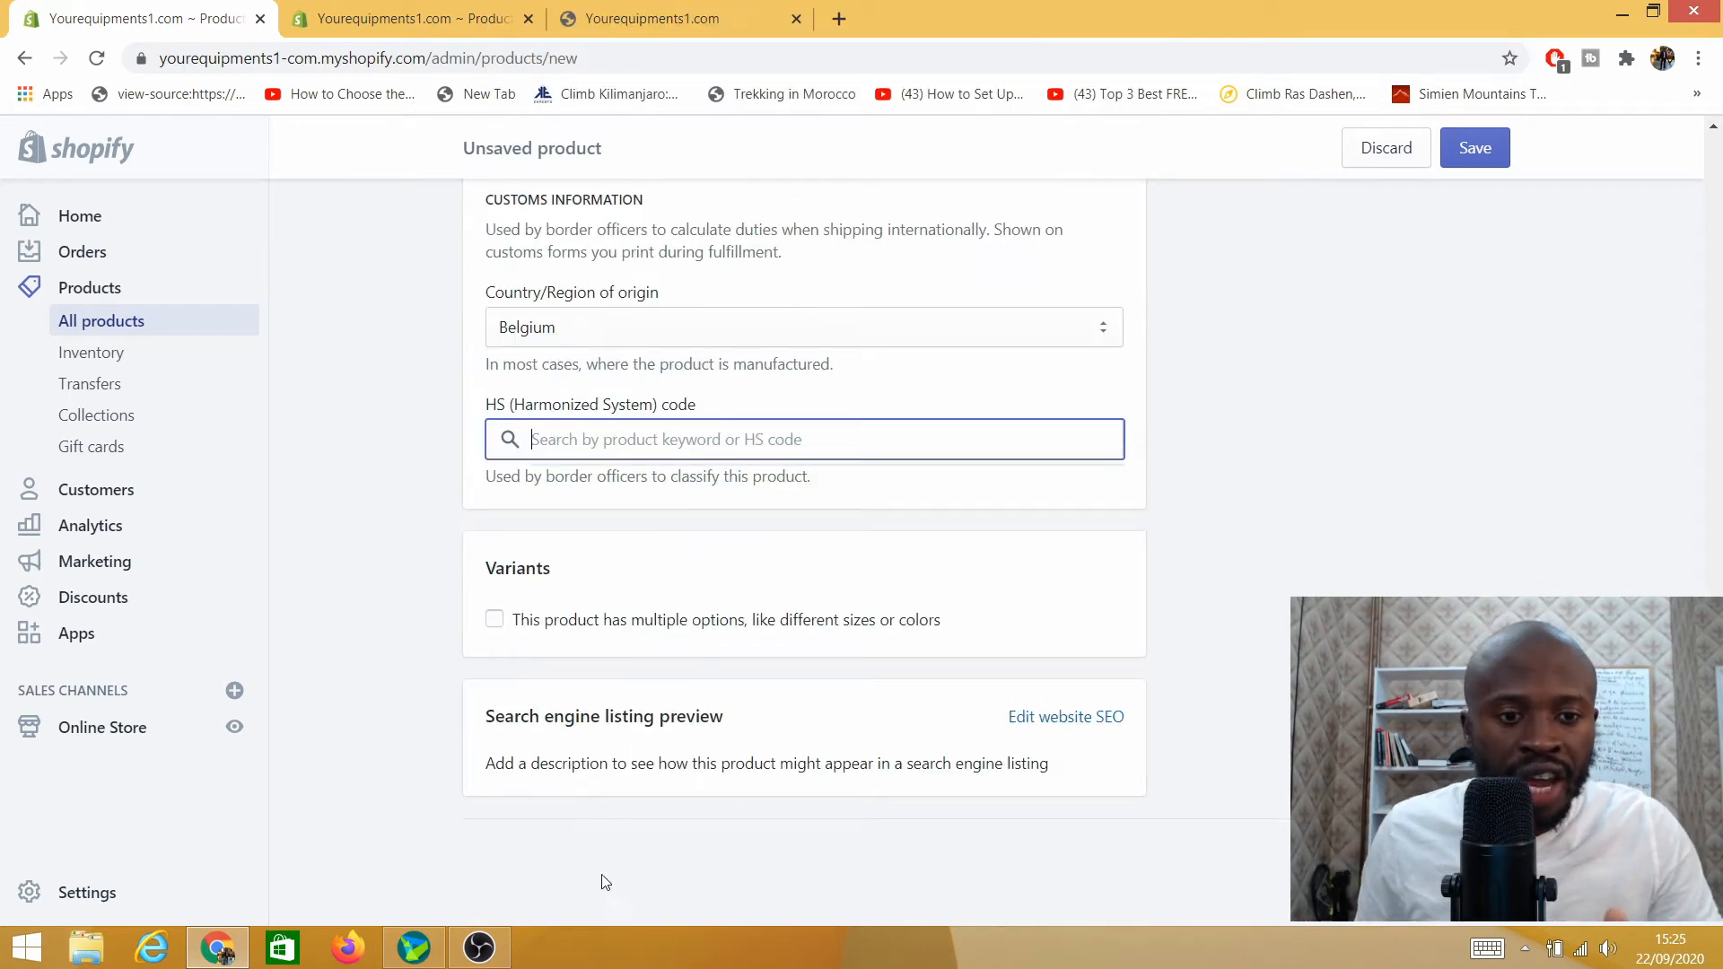
# Step: Try the multiple-options setting with Size and a second Color option, leaving both without values, and turn variants off
pyautogui.click(493, 624)
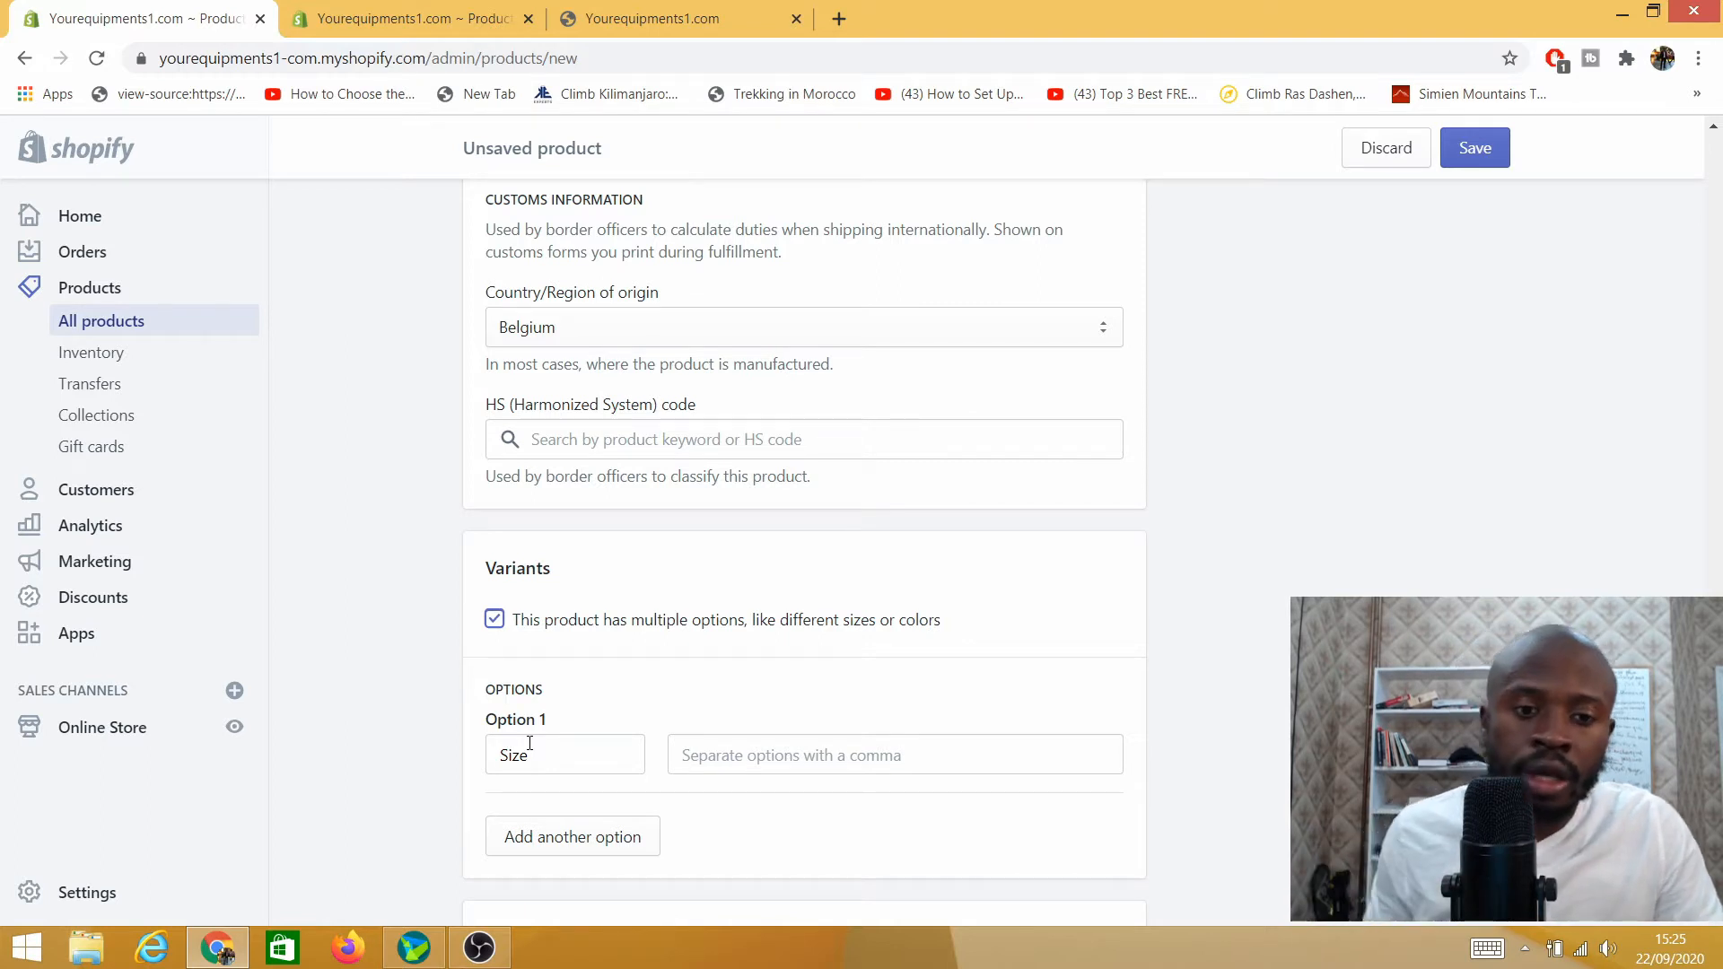
pyautogui.click(537, 765)
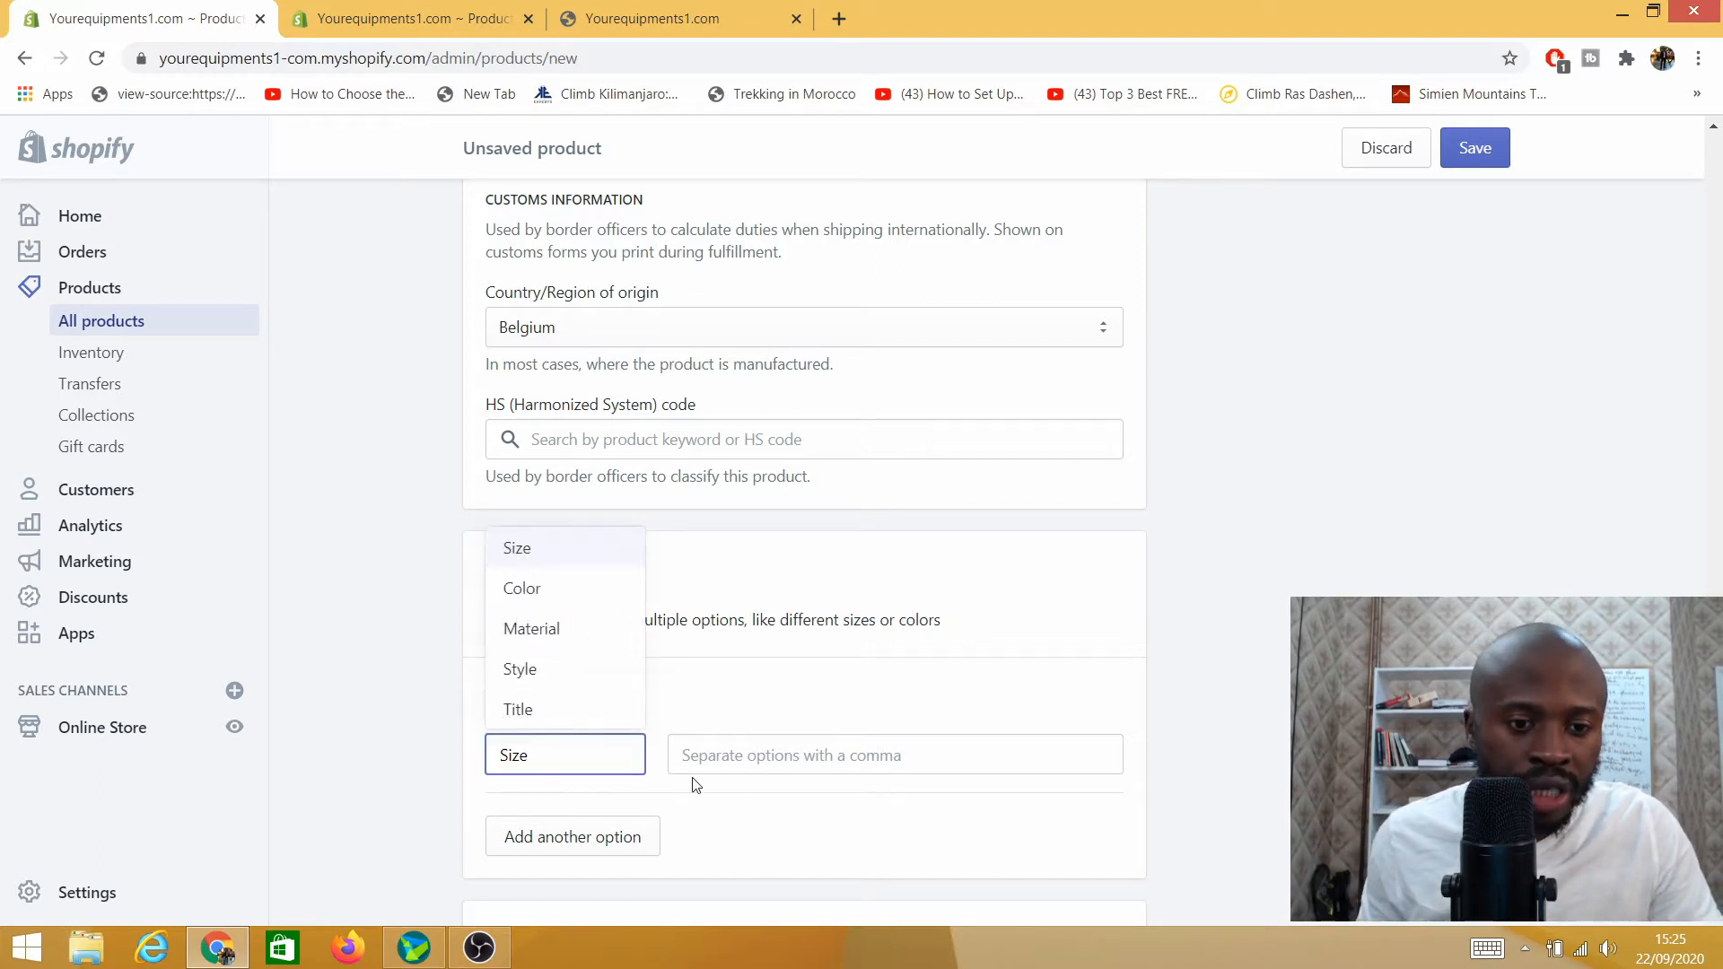
pyautogui.click(761, 764)
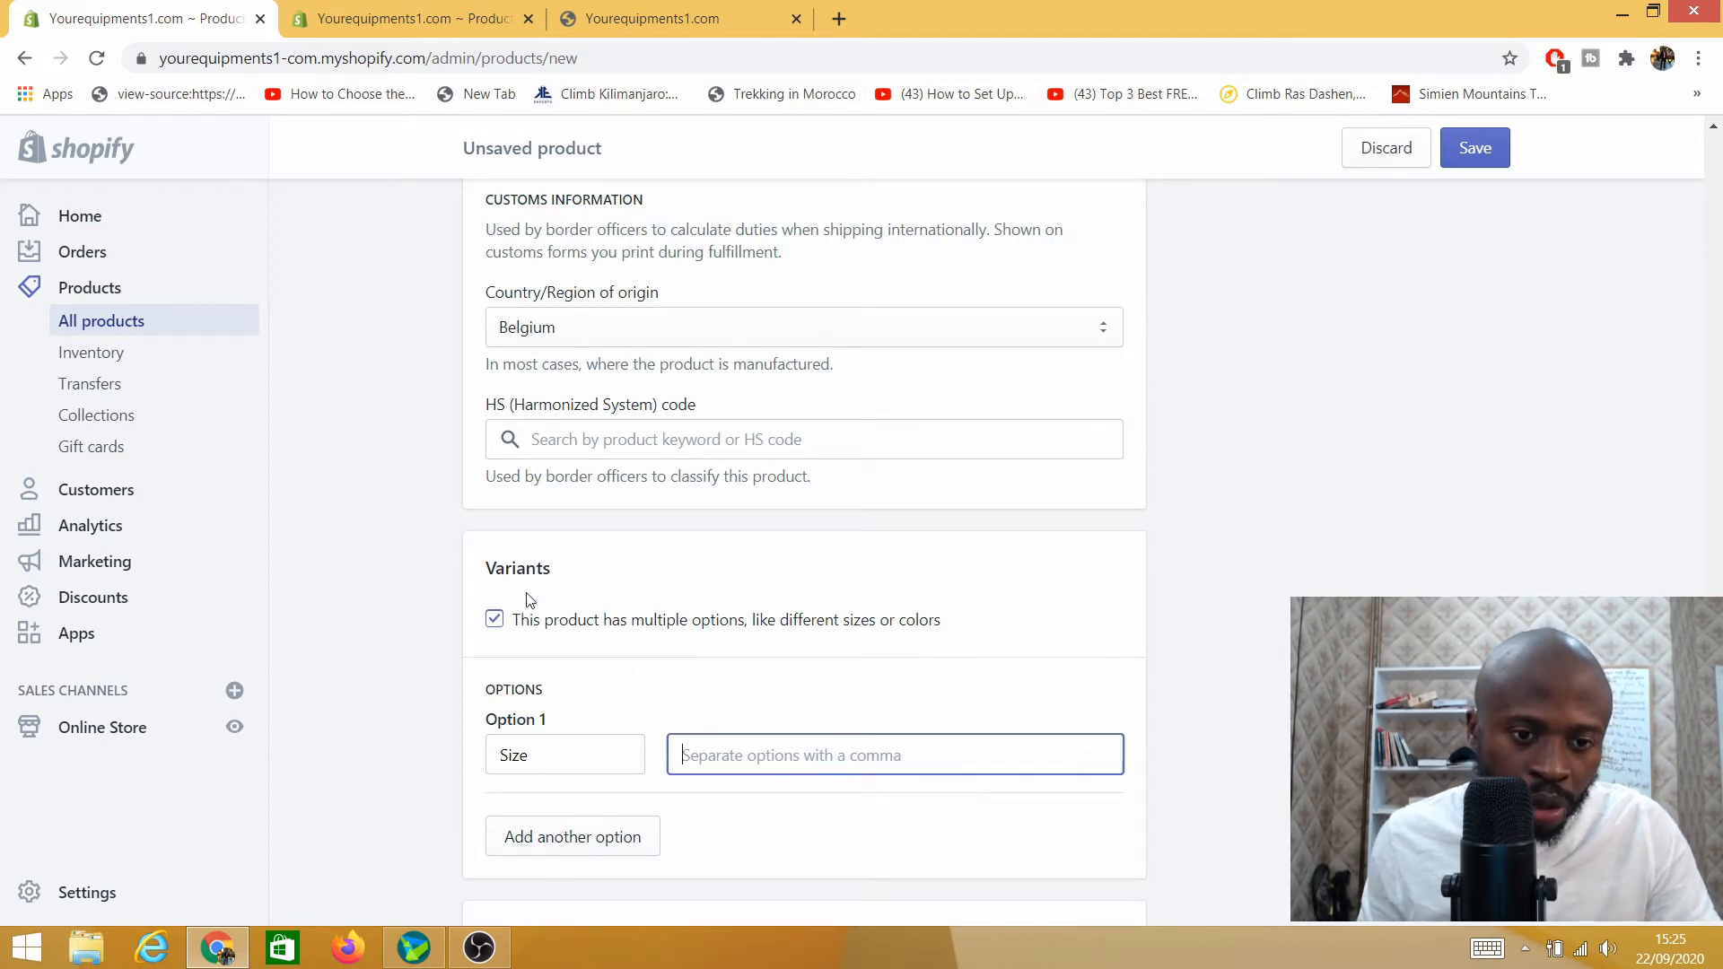
pyautogui.click(529, 849)
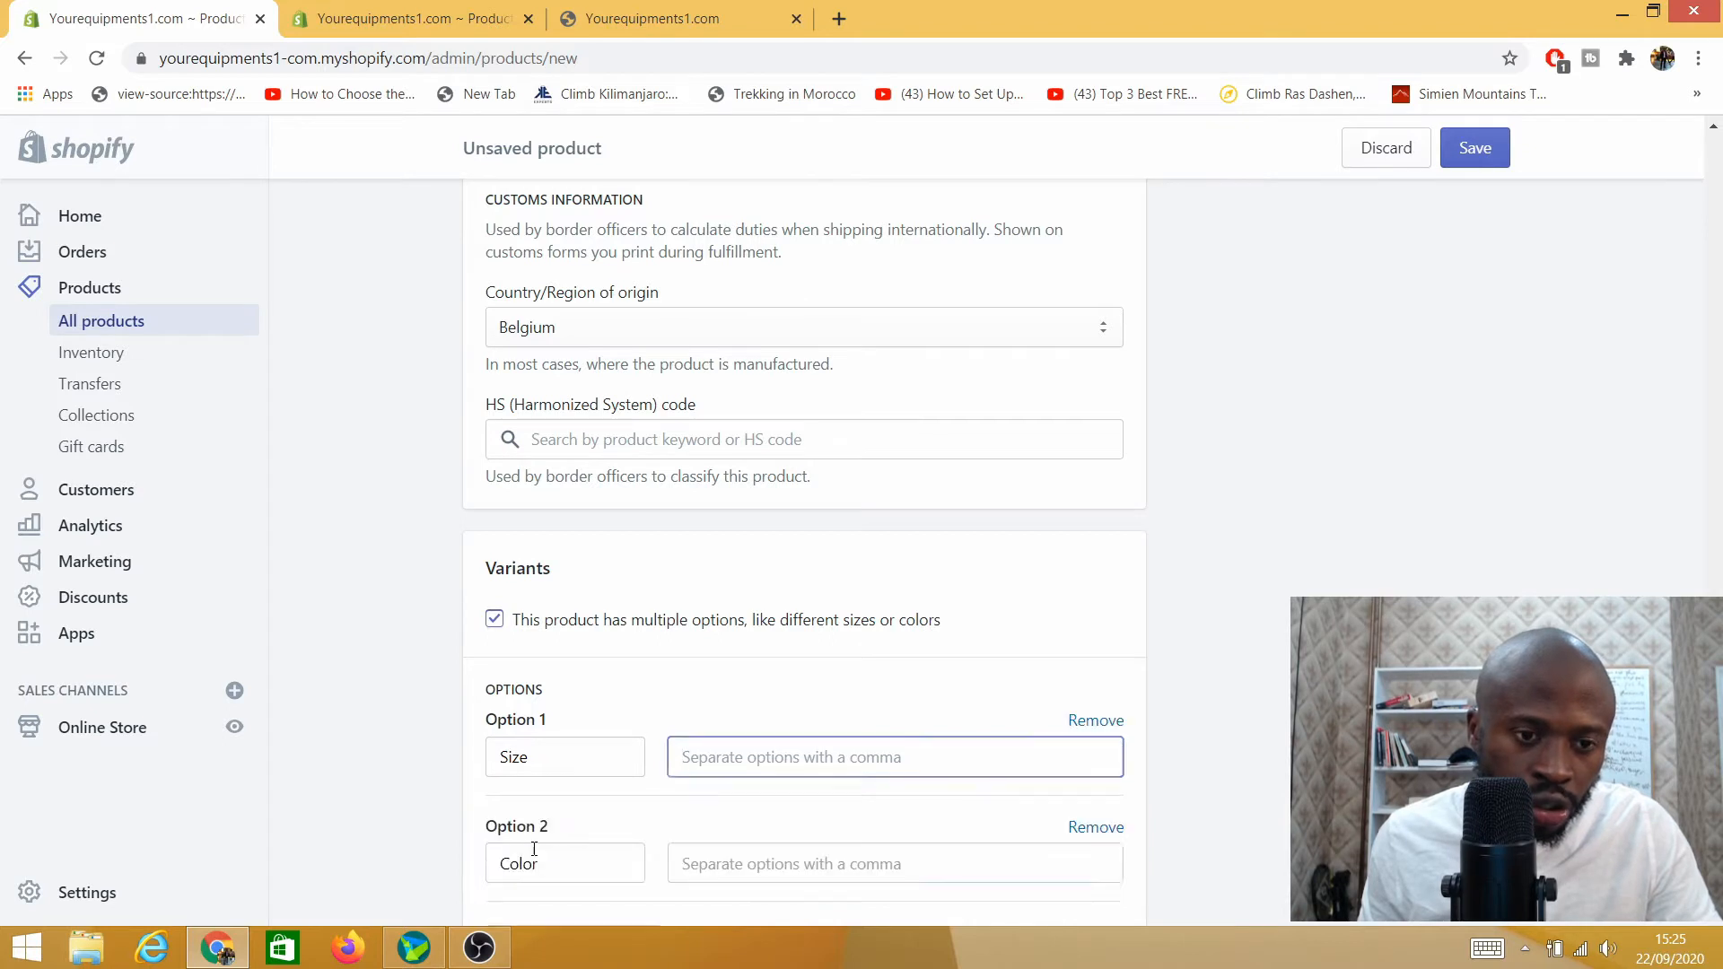
pyautogui.scroll(-3, 533, 827)
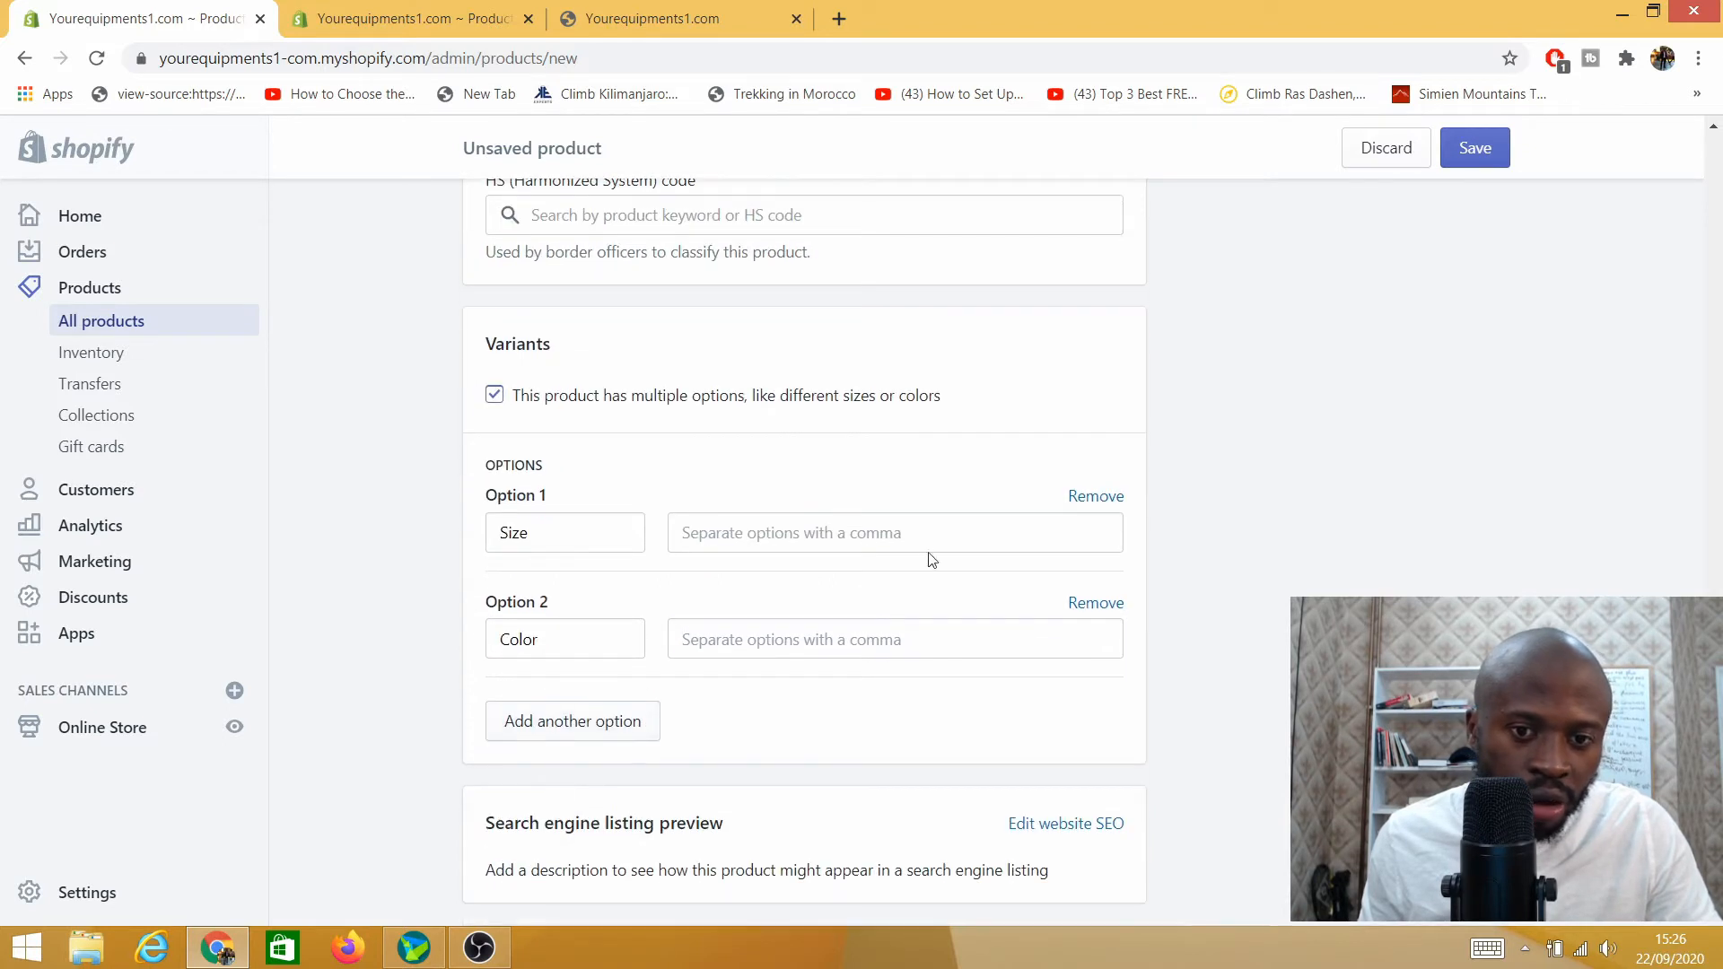
pyautogui.click(837, 642)
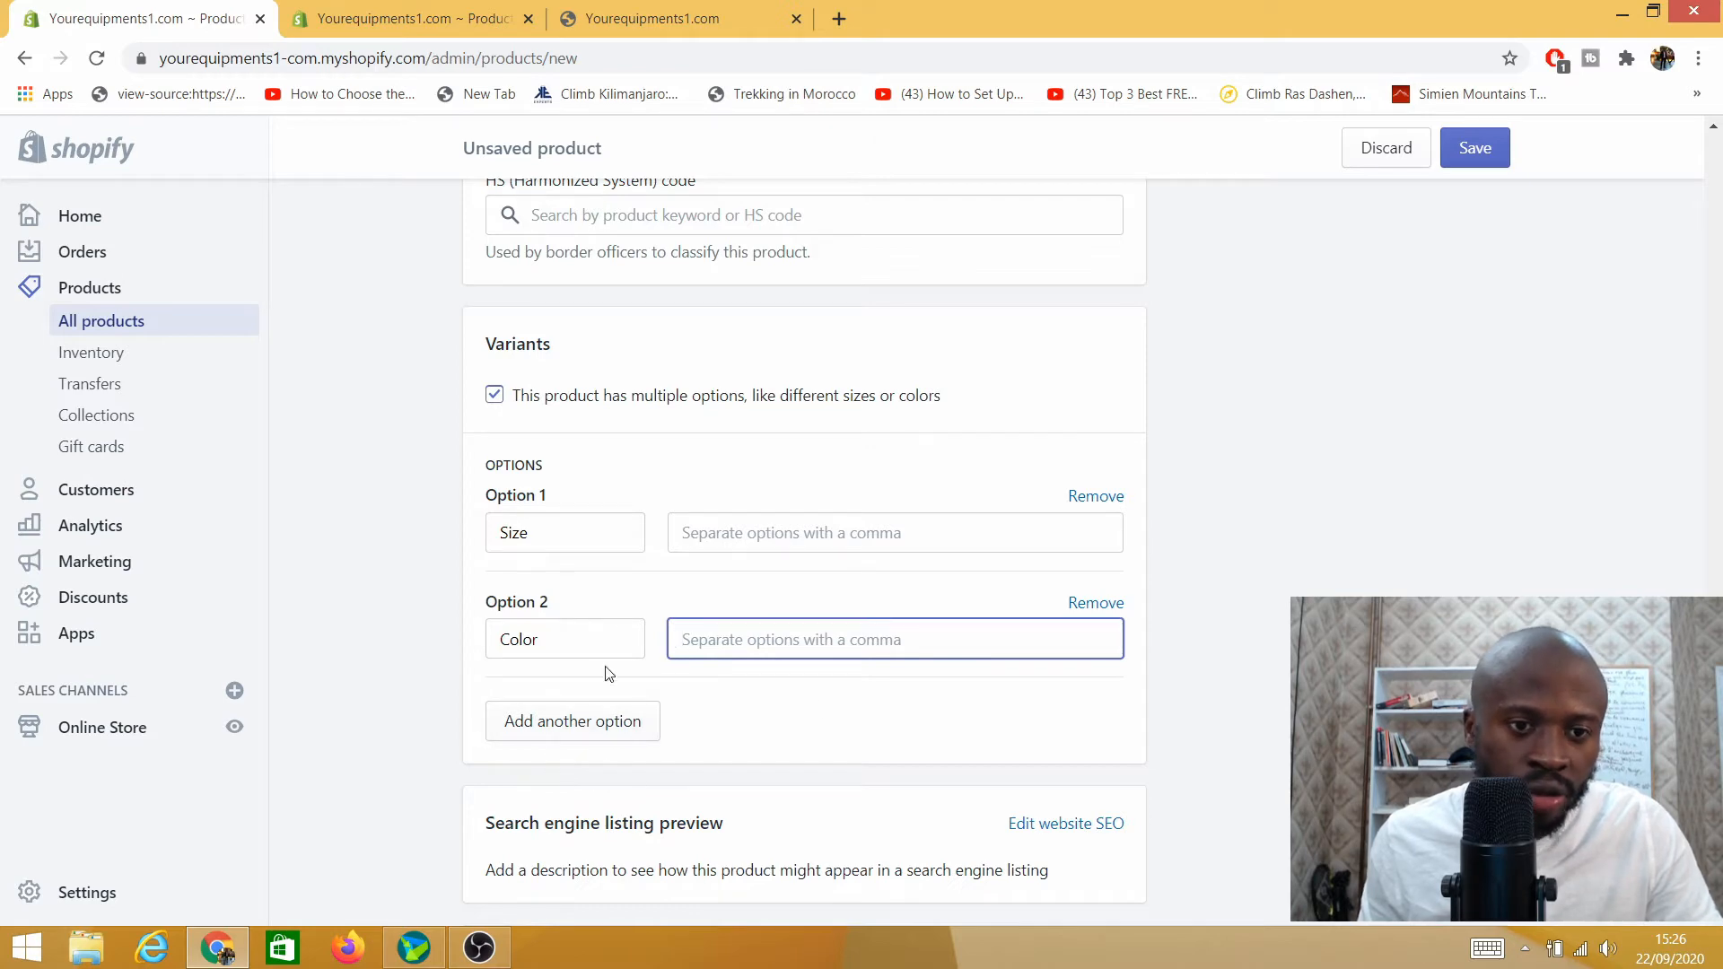
pyautogui.click(494, 395)
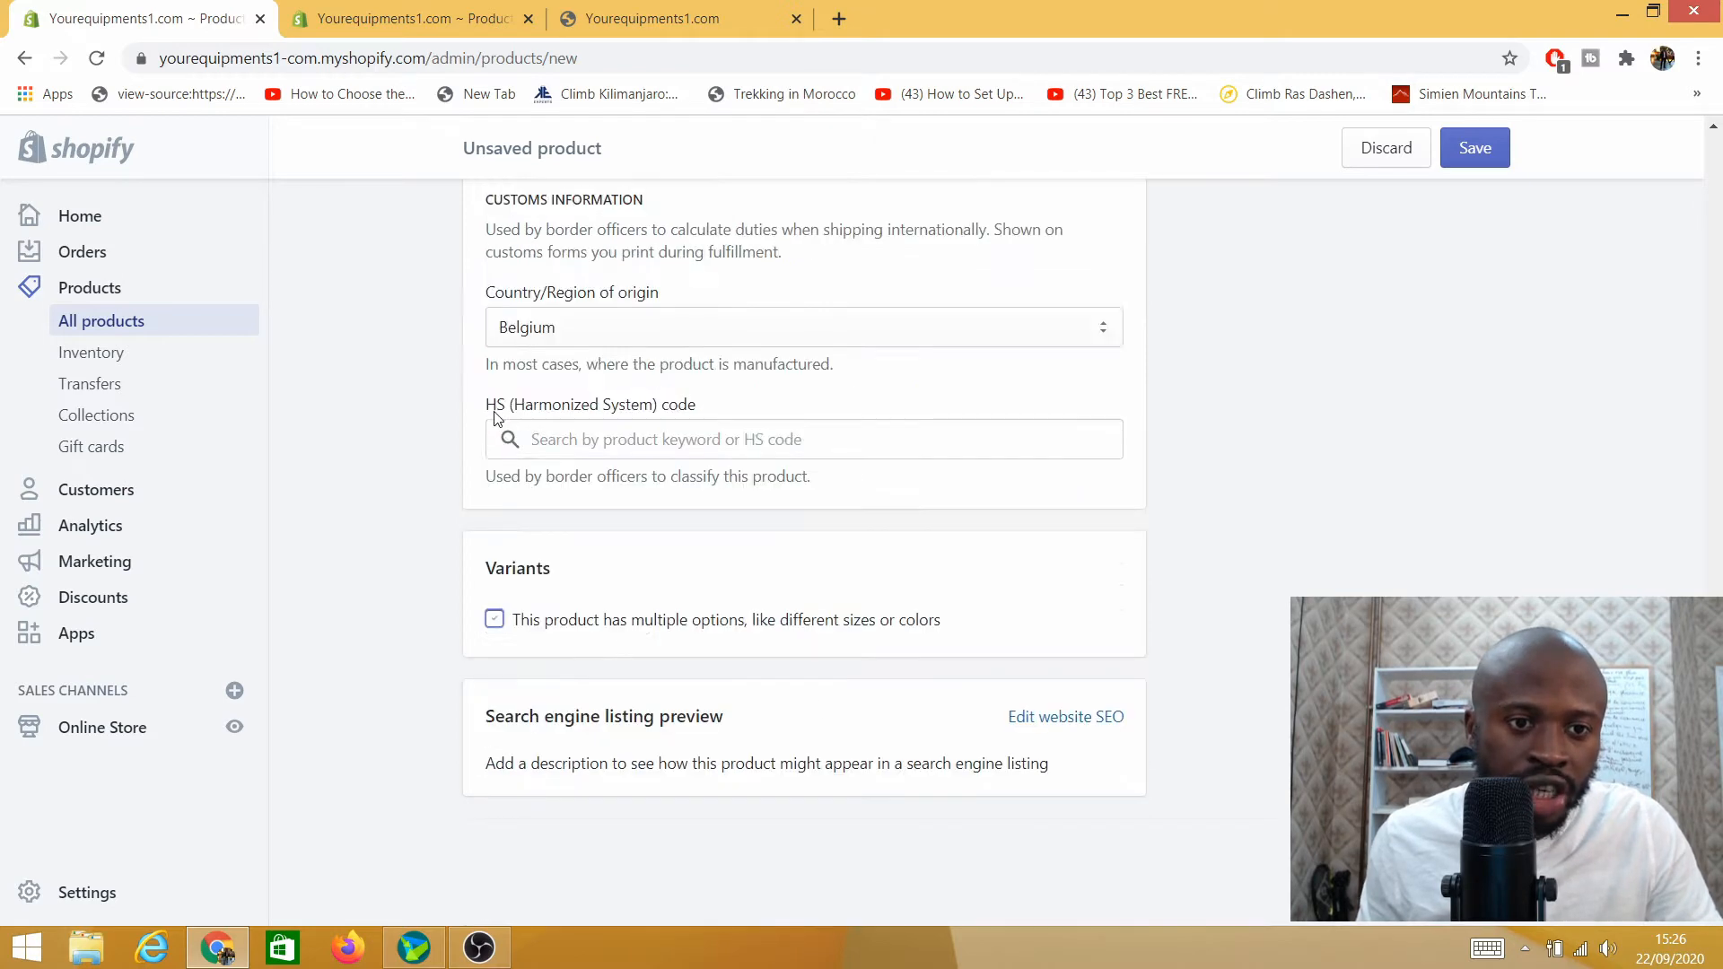
# Step: Review the brown shoes product's details from title to variants and save the product
pyautogui.scroll(15, 691, 493)
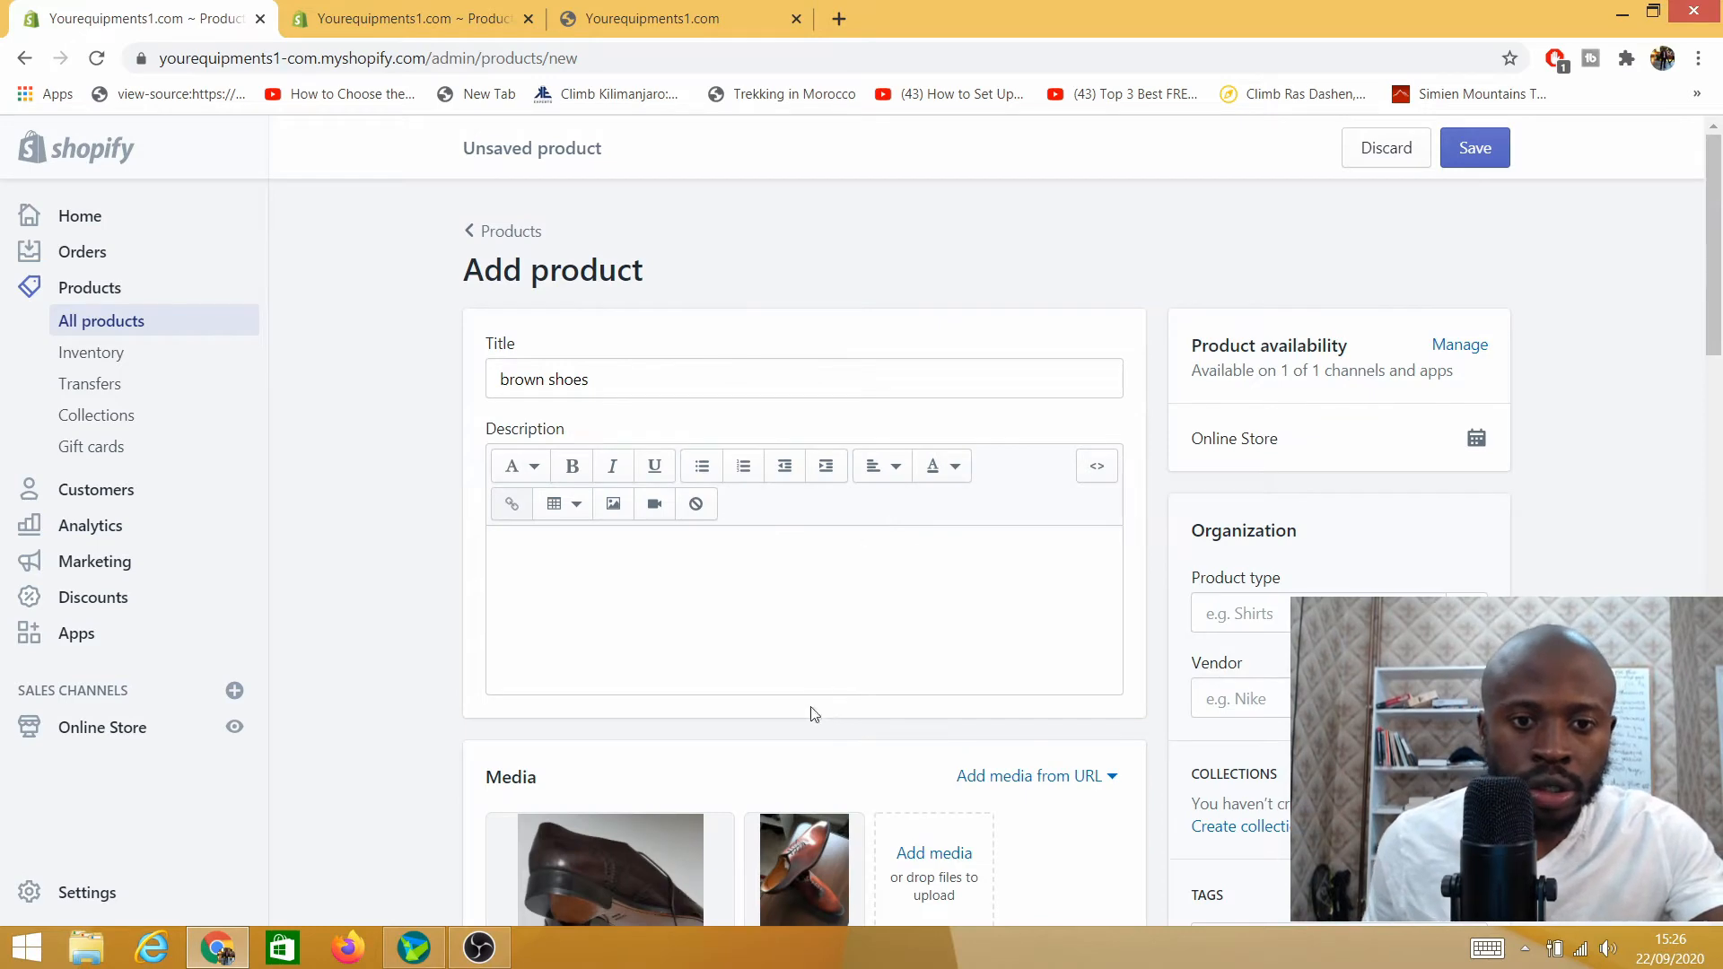
pyautogui.scroll(-9, 813, 714)
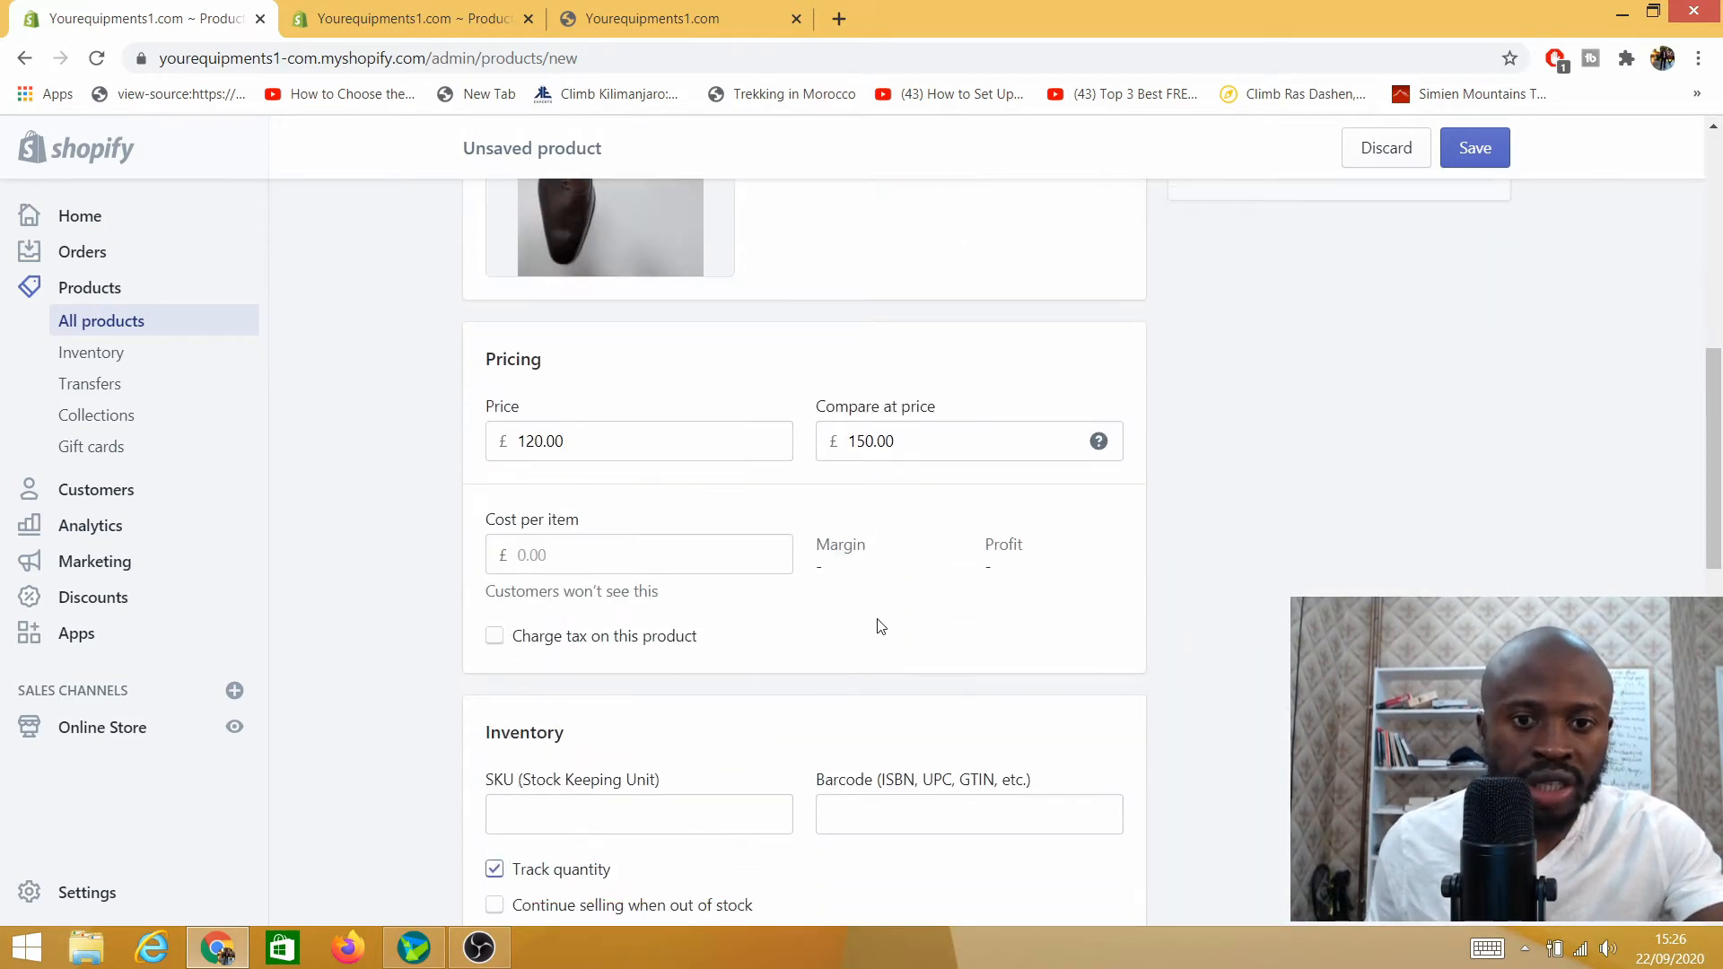
pyautogui.scroll(-10, 883, 632)
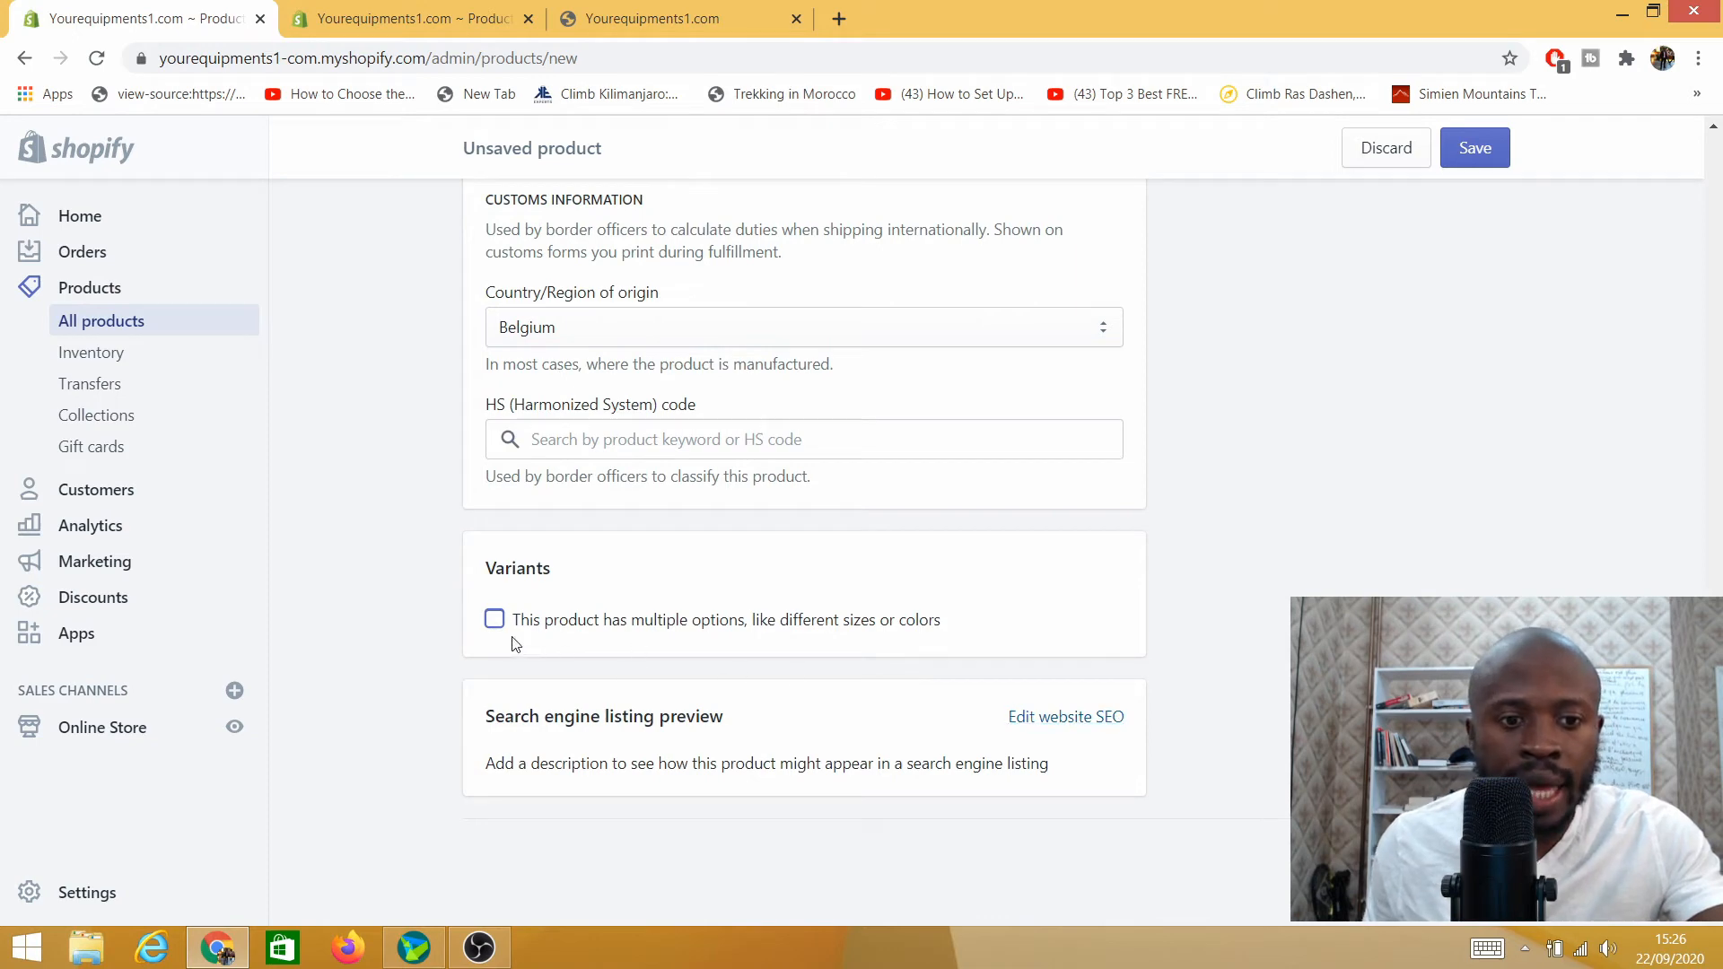
pyautogui.click(1483, 159)
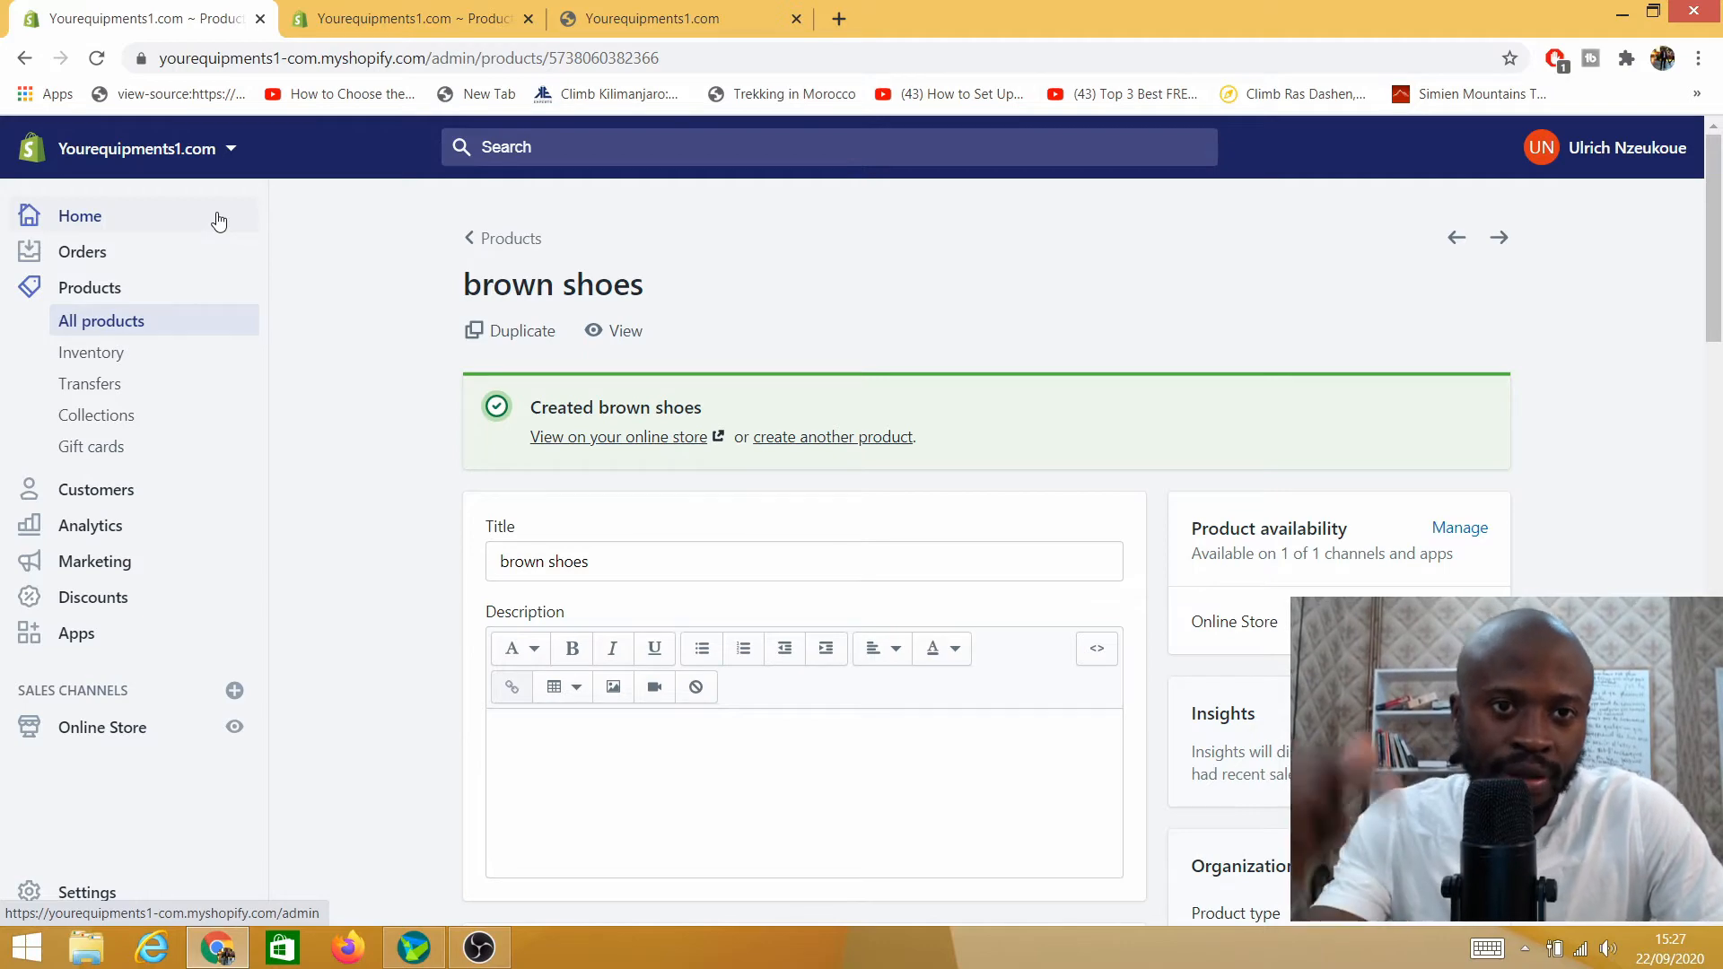
# Step: Switch to the live storefront home page and examine its Feature Collection and PC Glasses product sections
pyautogui.click(675, 18)
pyautogui.scroll(-1, 688, 589)
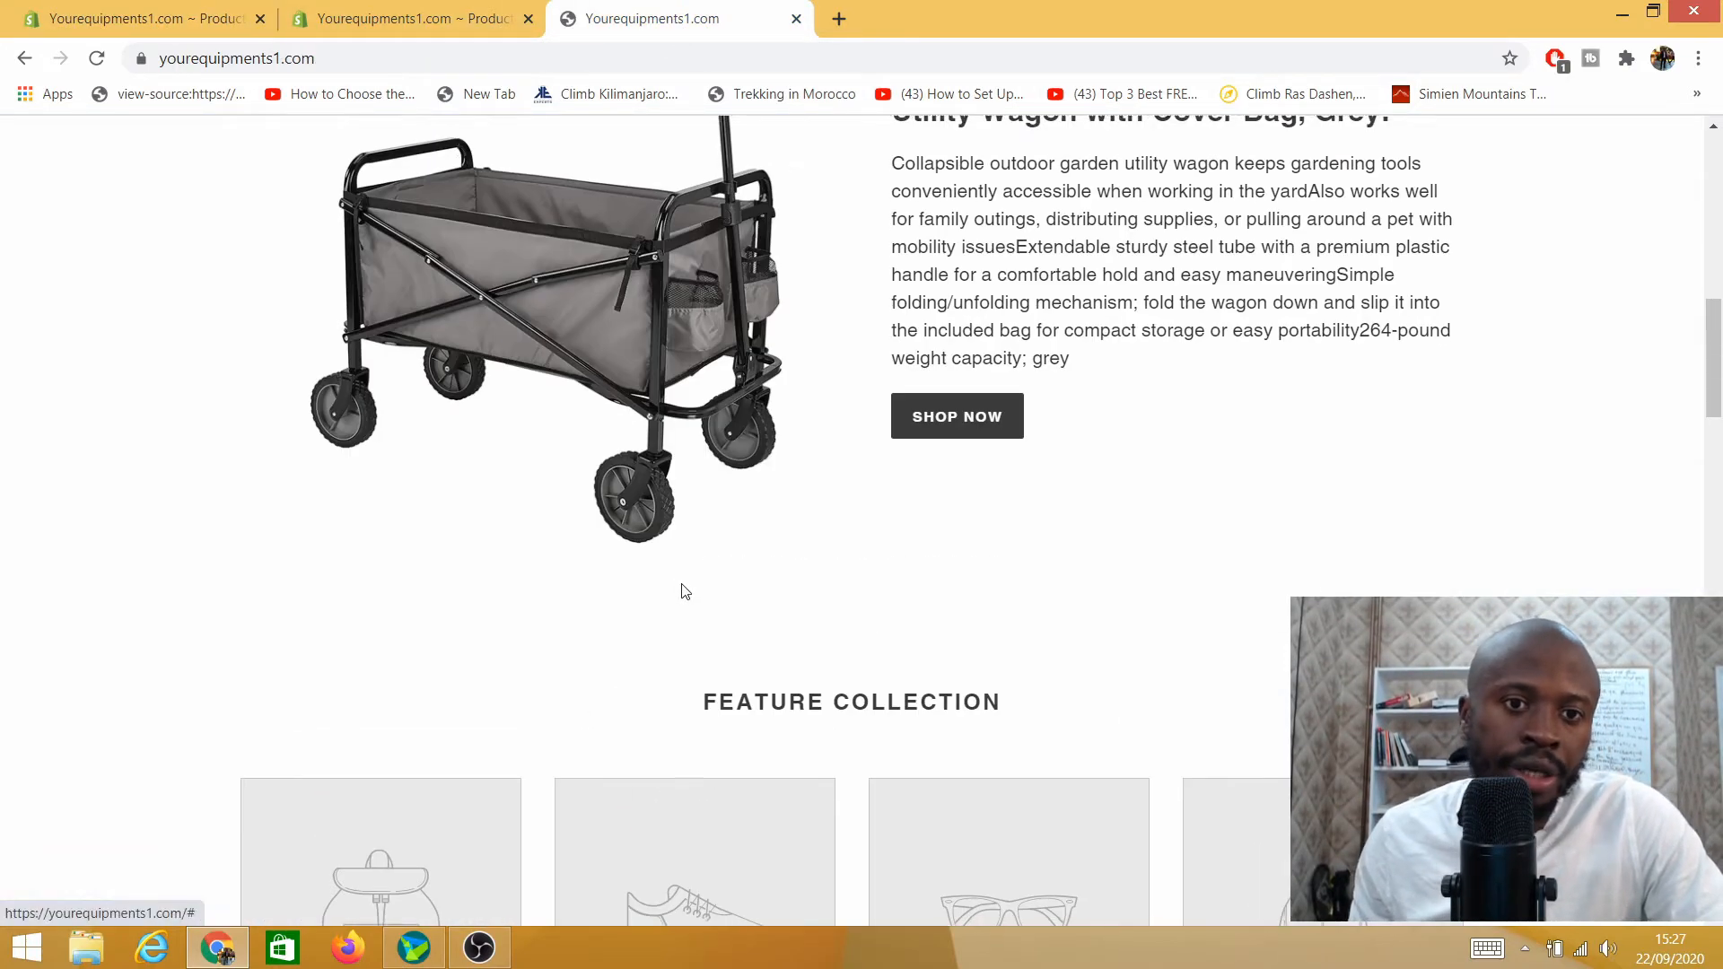
pyautogui.scroll(1, 681, 588)
pyautogui.scroll(-3, 781, 451)
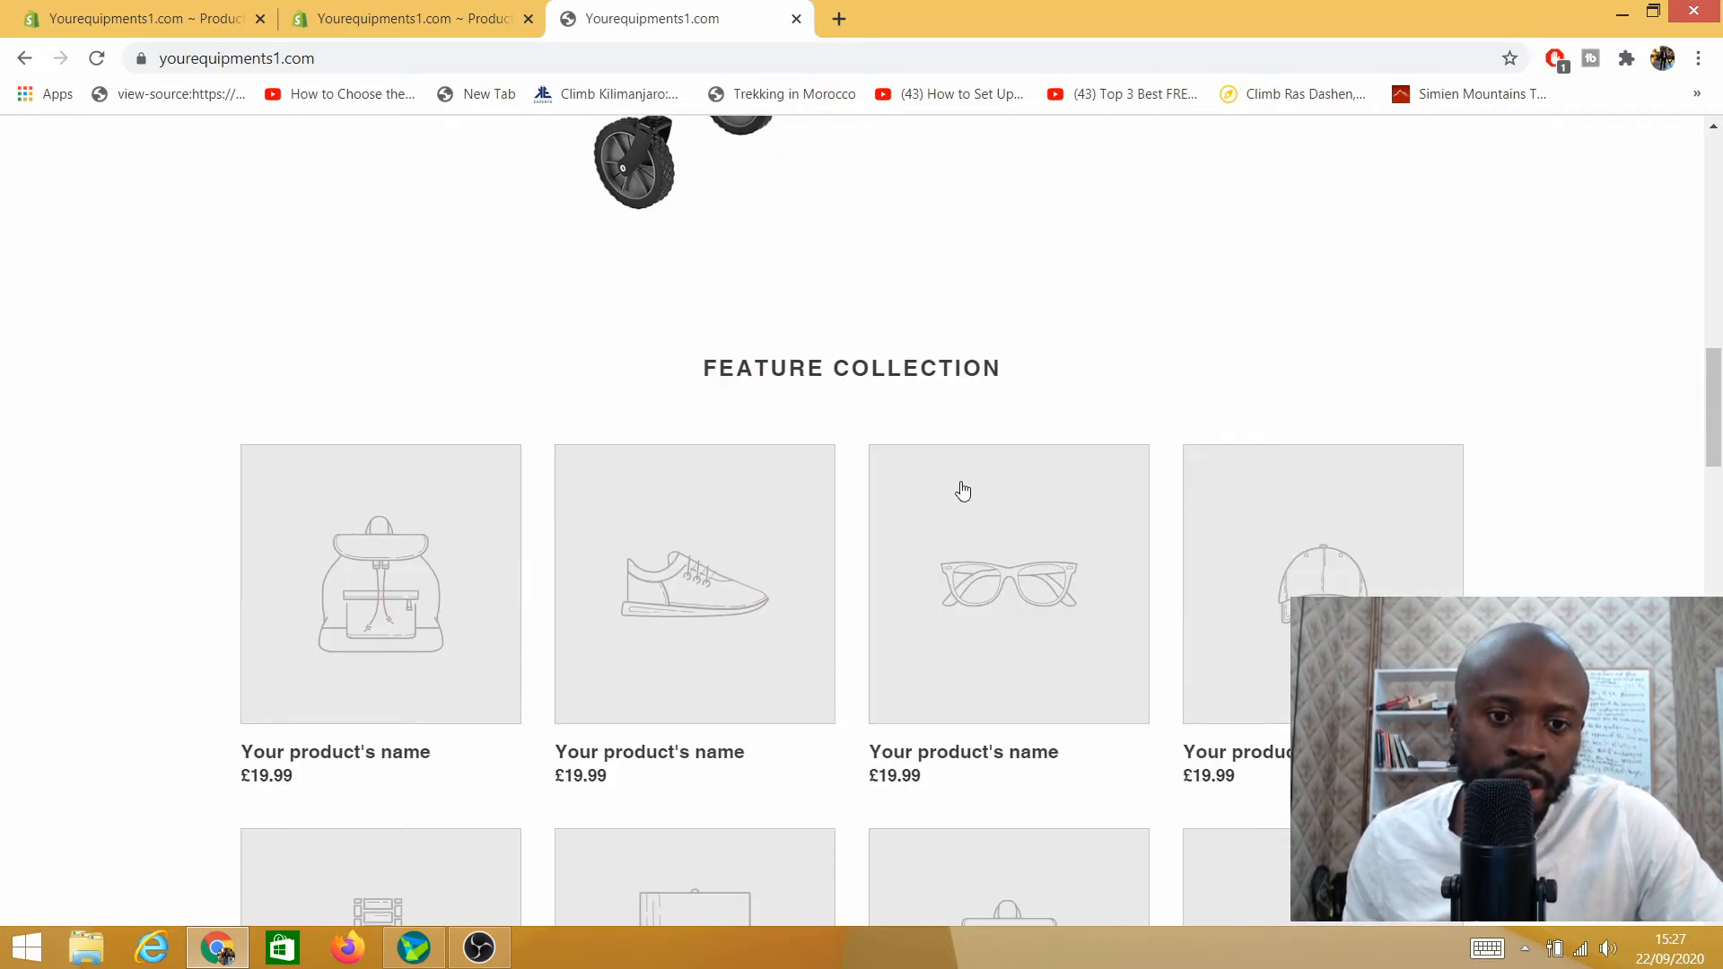
pyautogui.scroll(-2, 825, 577)
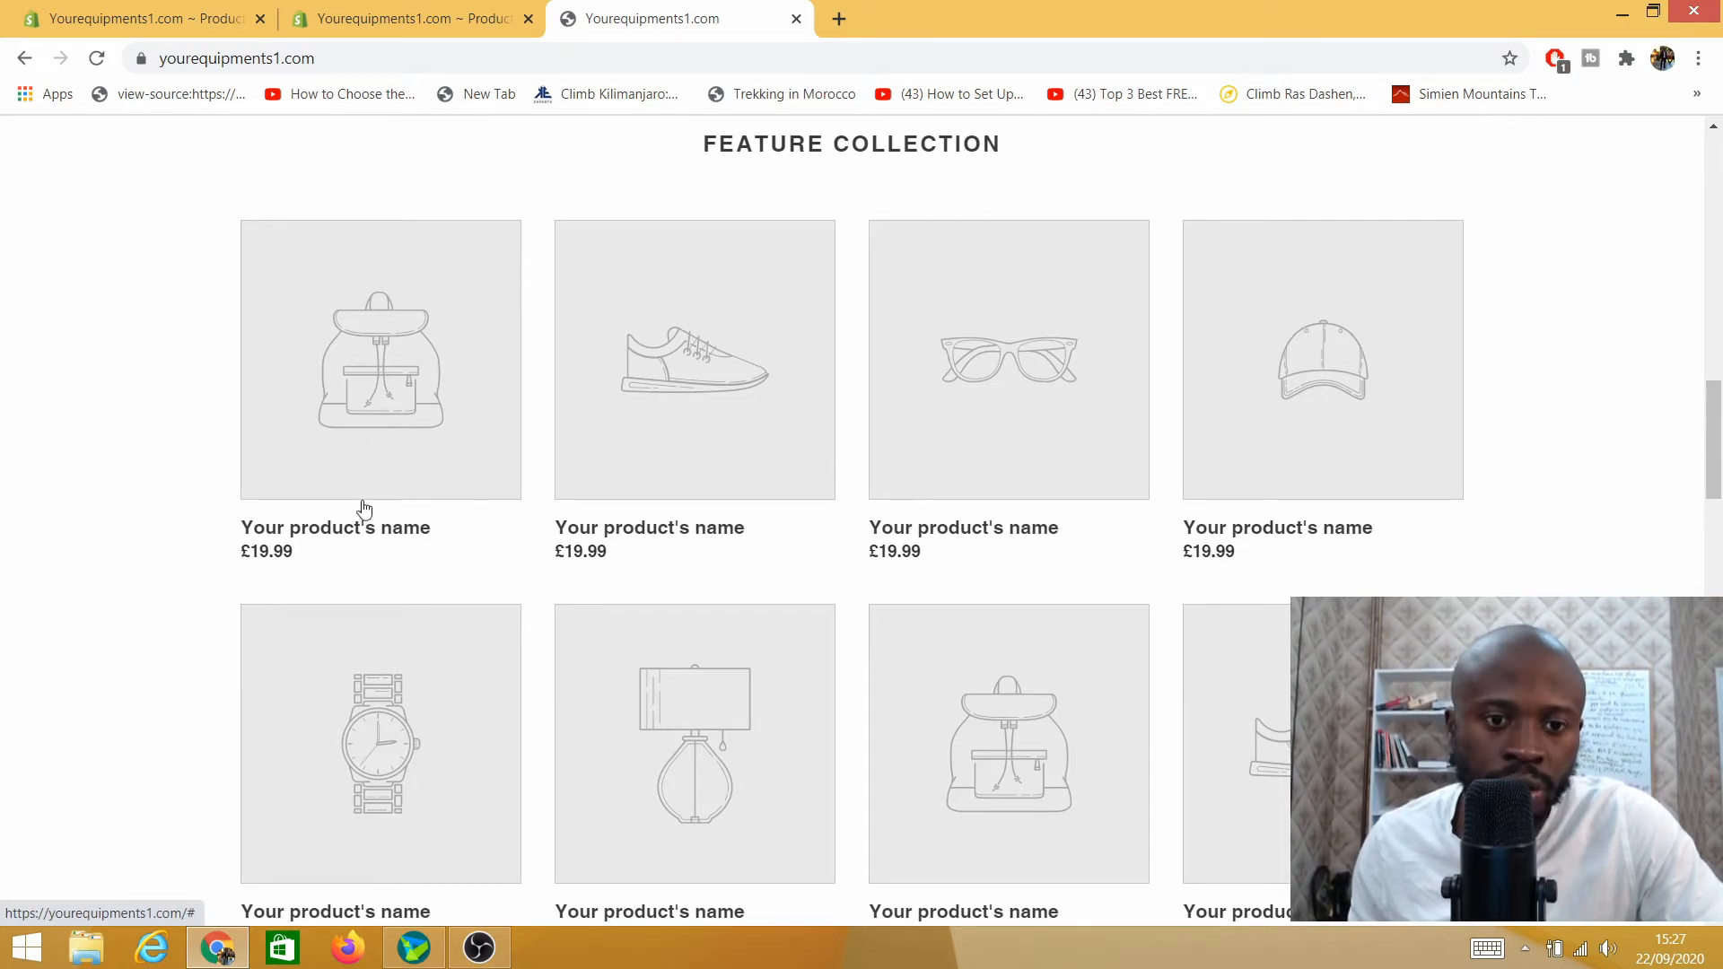
pyautogui.scroll(-5, 423, 615)
pyautogui.scroll(-15, 431, 565)
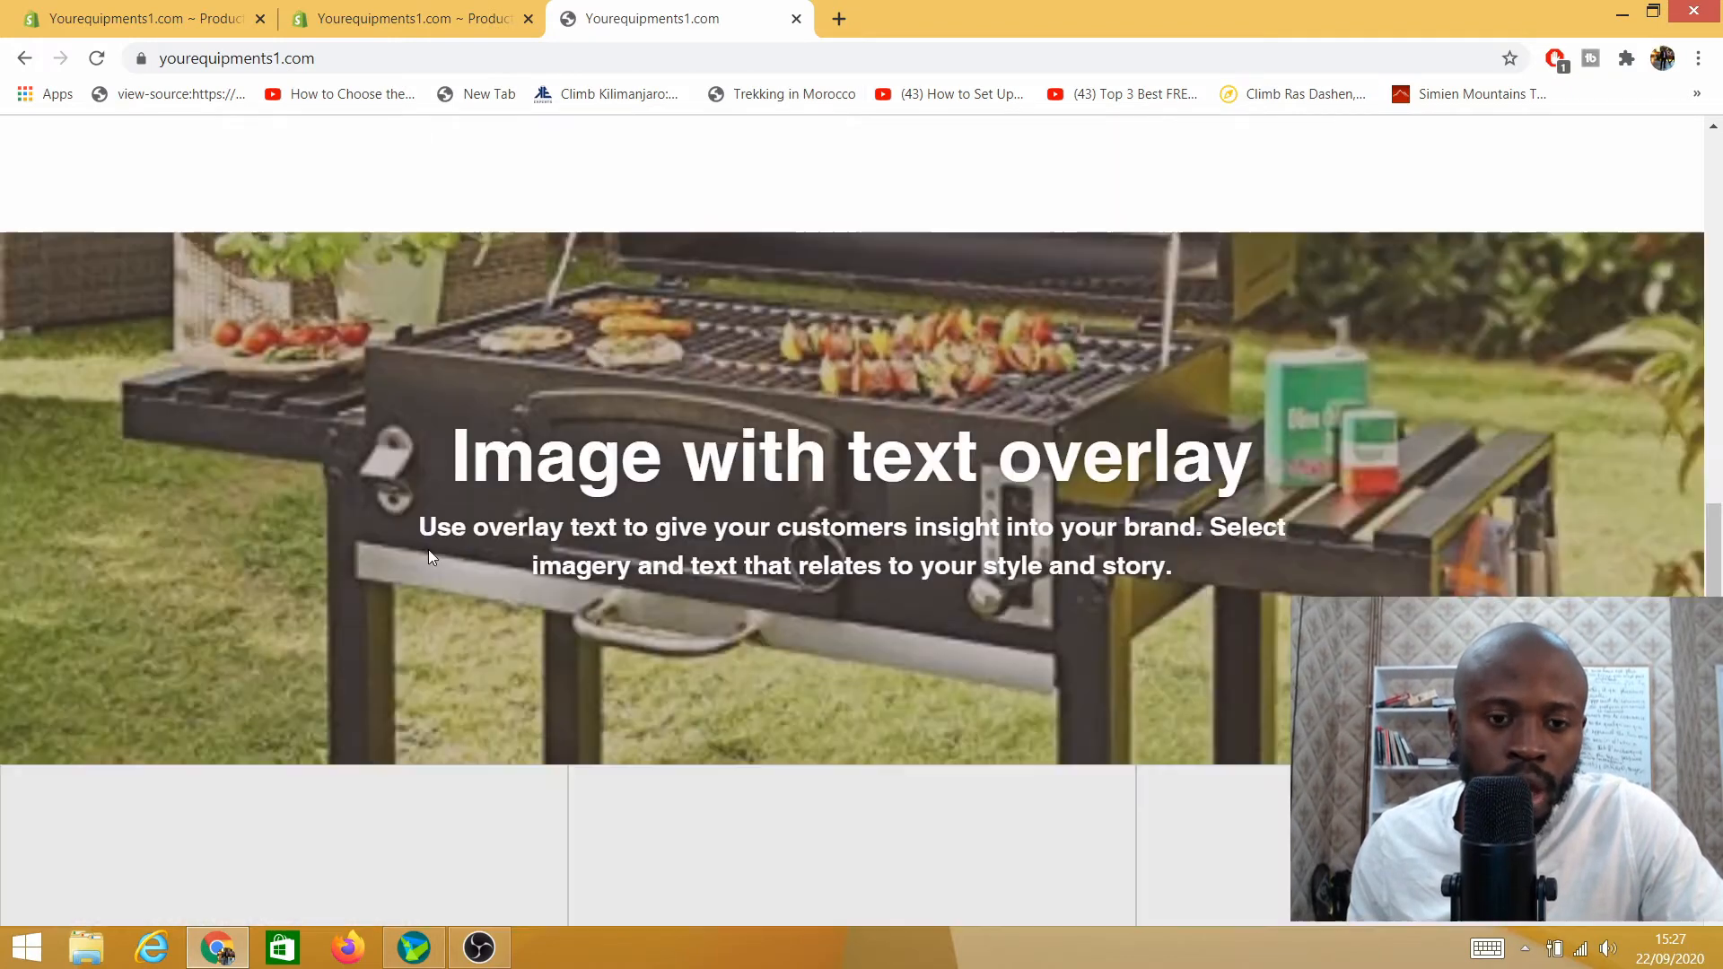
pyautogui.scroll(-4, 428, 572)
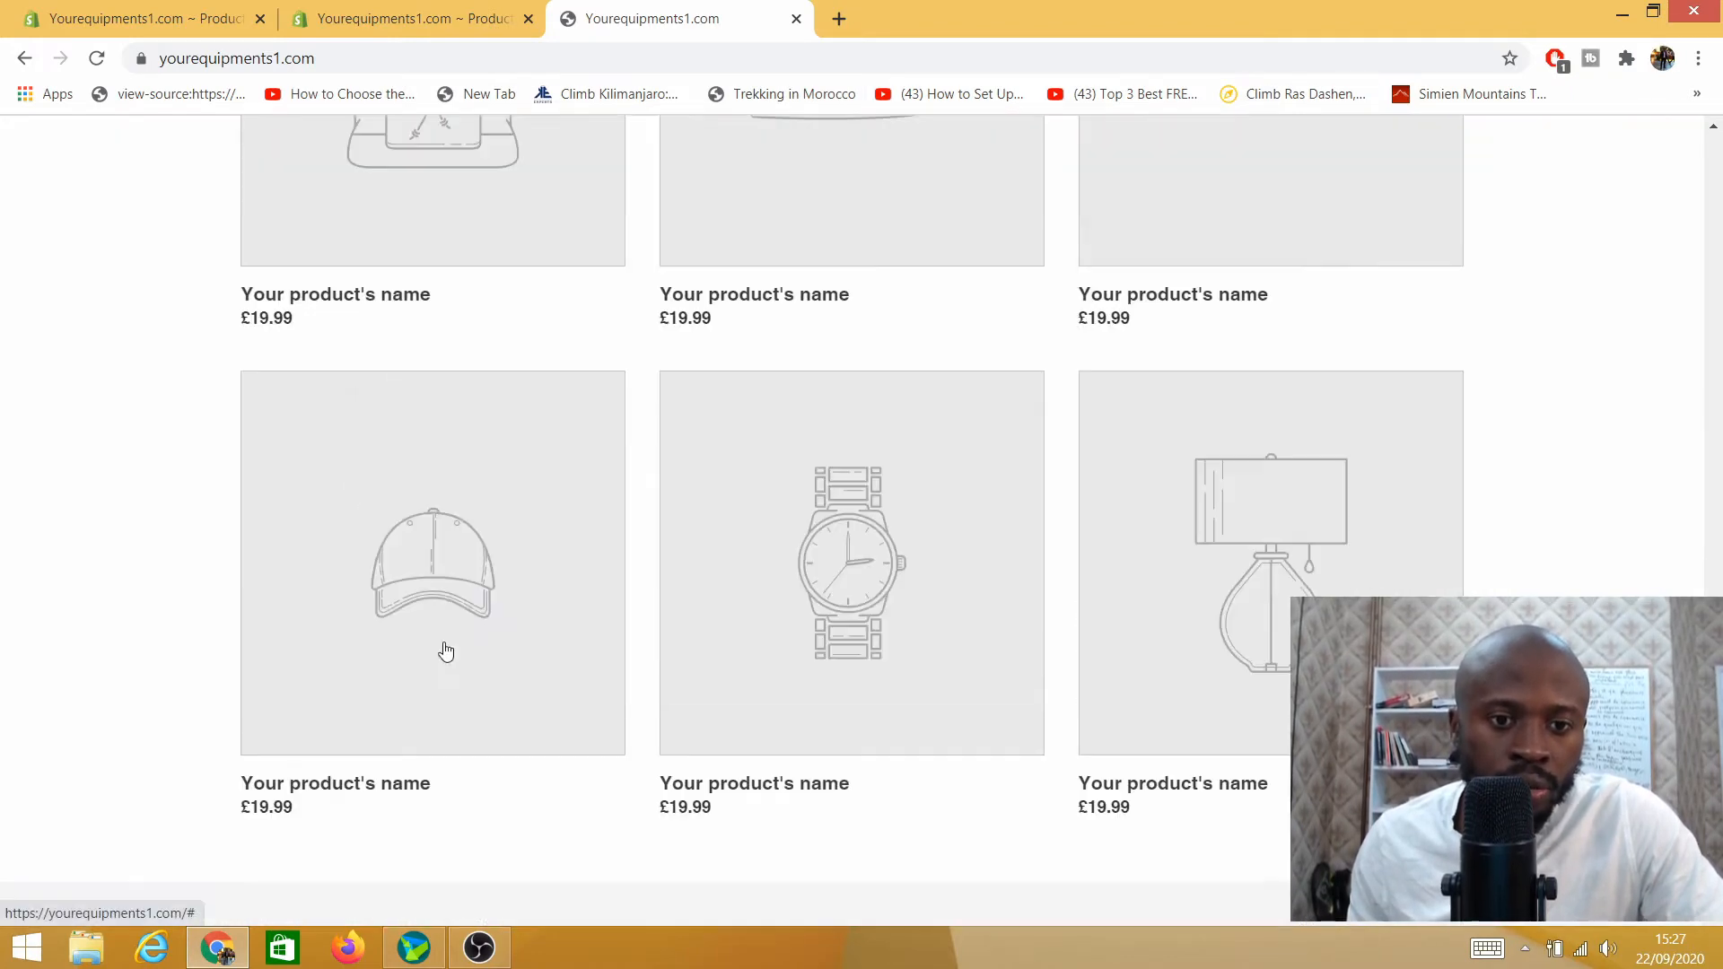
pyautogui.scroll(6, 618, 599)
pyautogui.scroll(20, 617, 599)
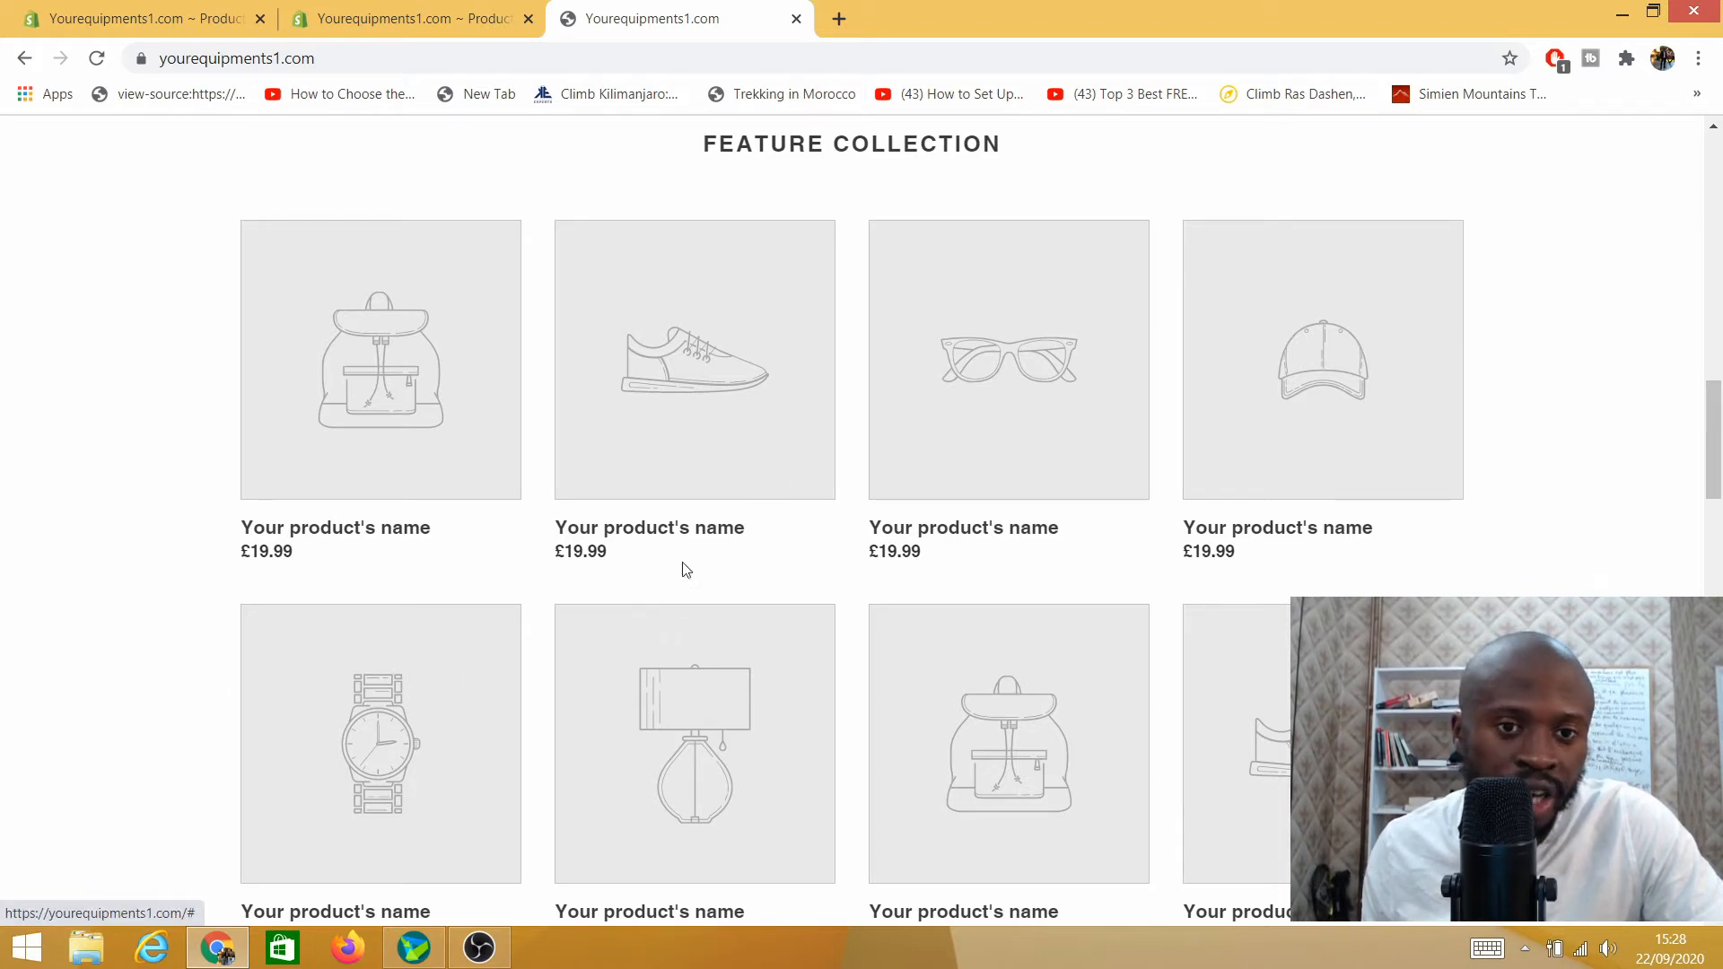
pyautogui.scroll(-1, 704, 542)
pyautogui.scroll(-10, 704, 542)
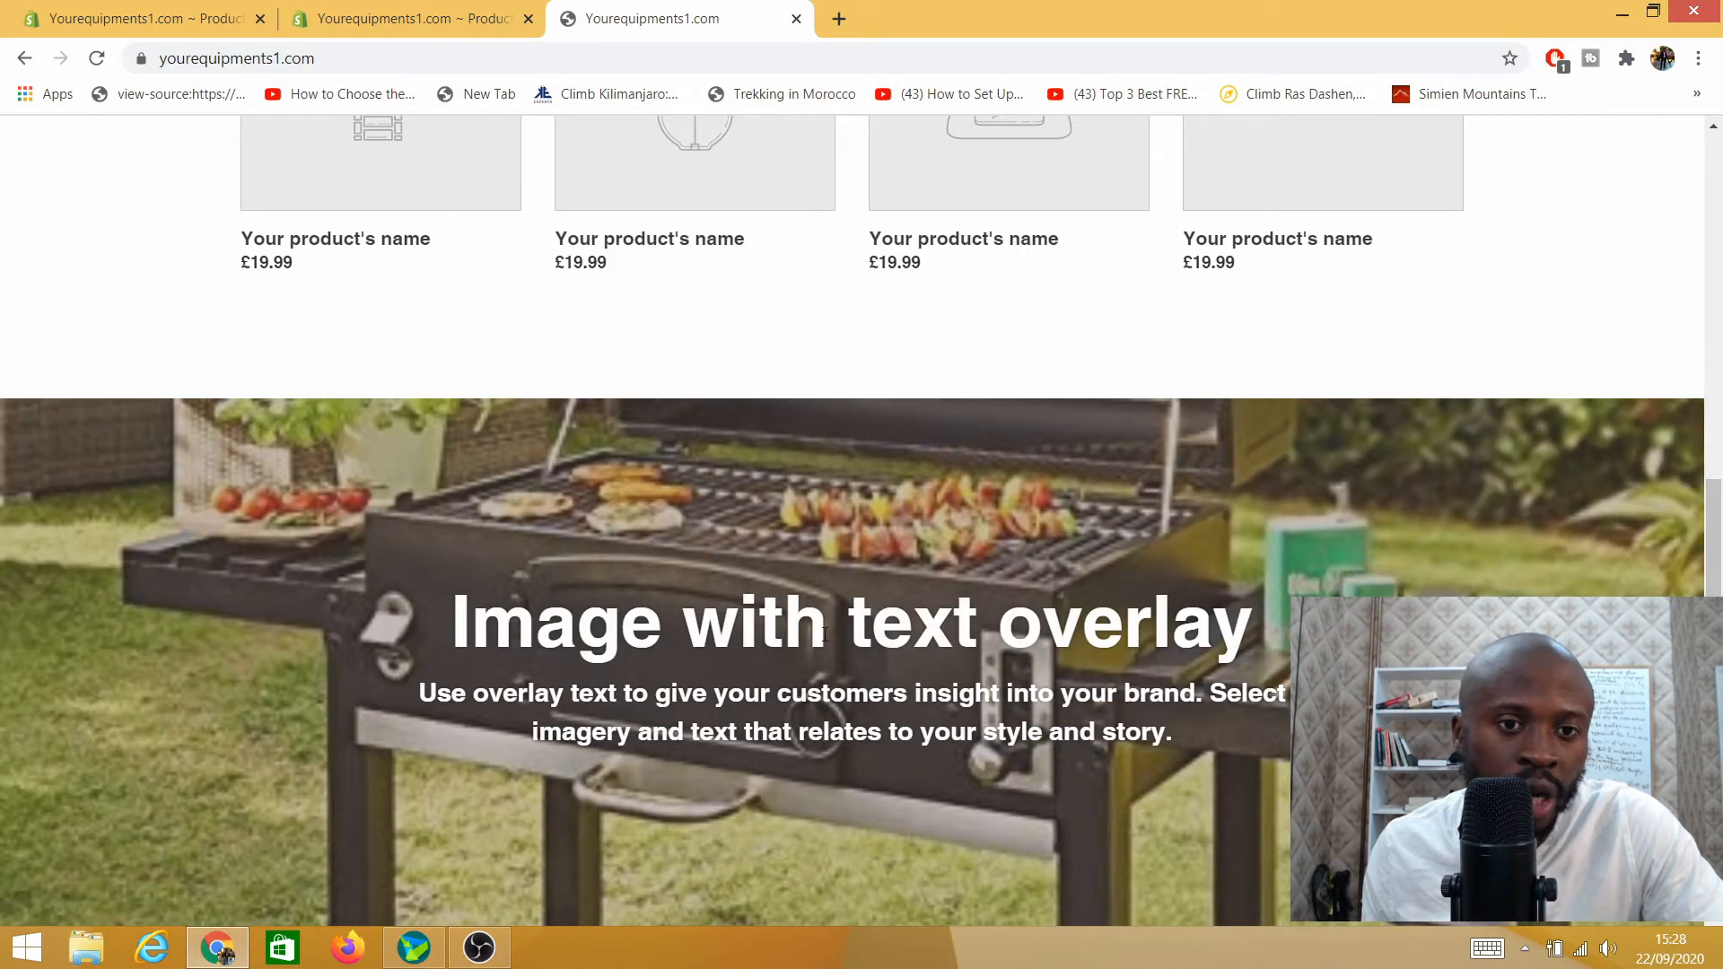
pyautogui.scroll(-12, 752, 628)
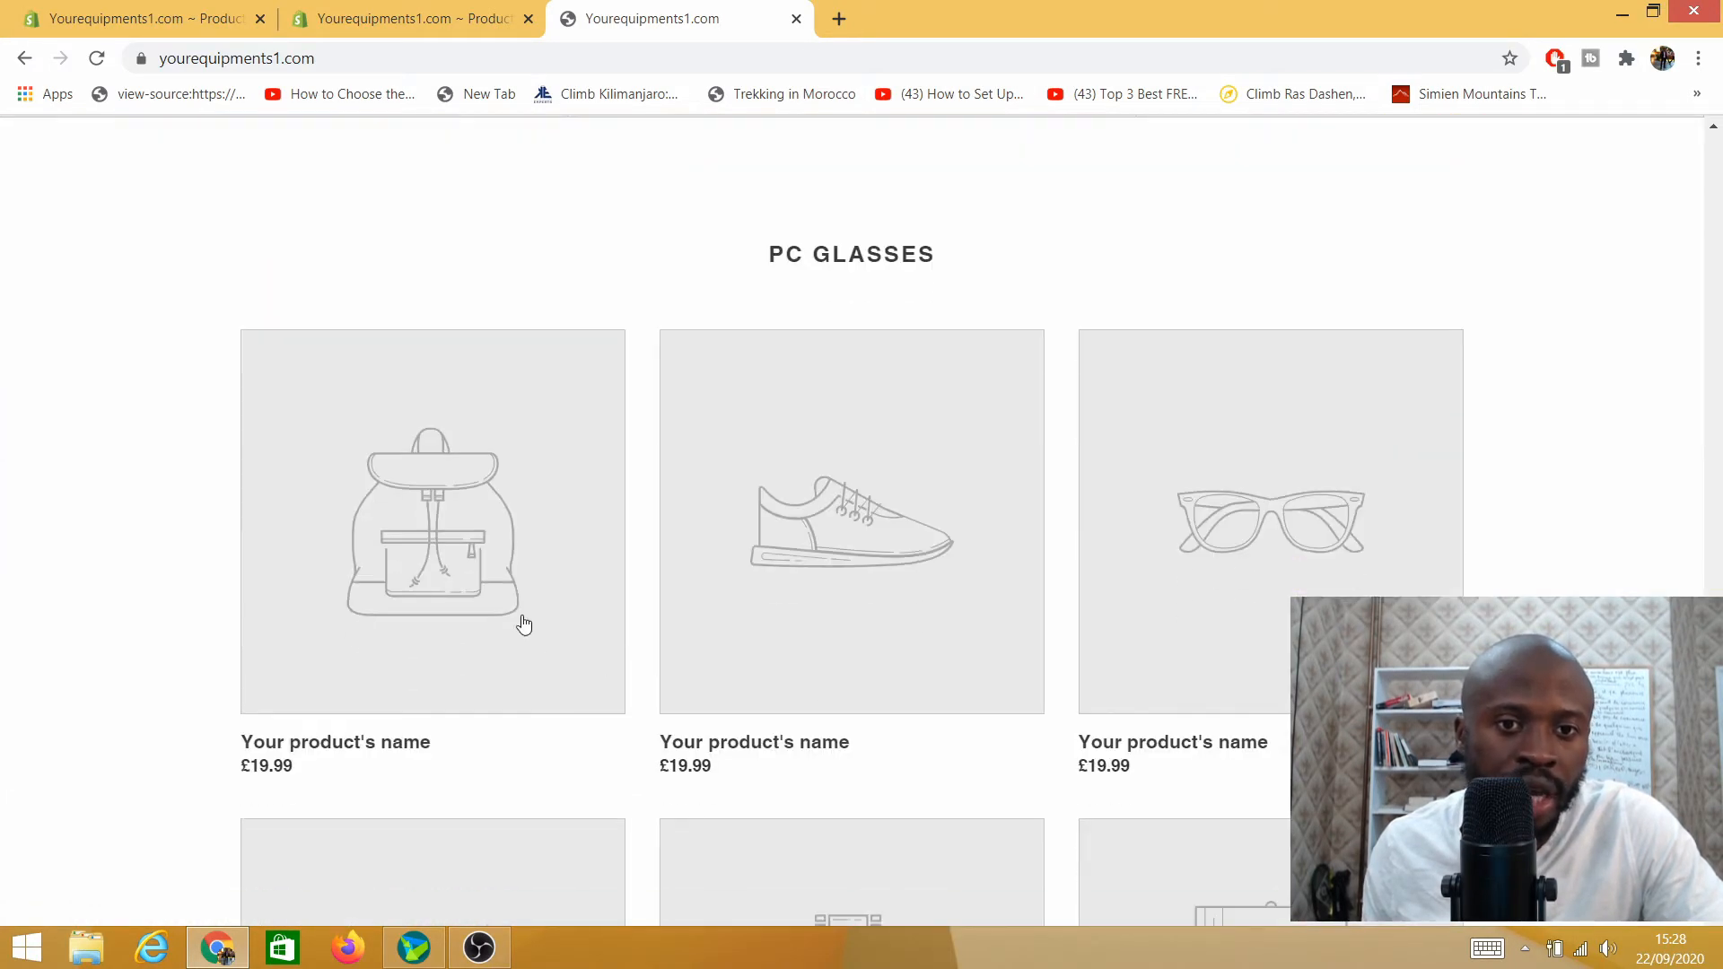
pyautogui.scroll(9, 535, 436)
pyautogui.scroll(10, 536, 444)
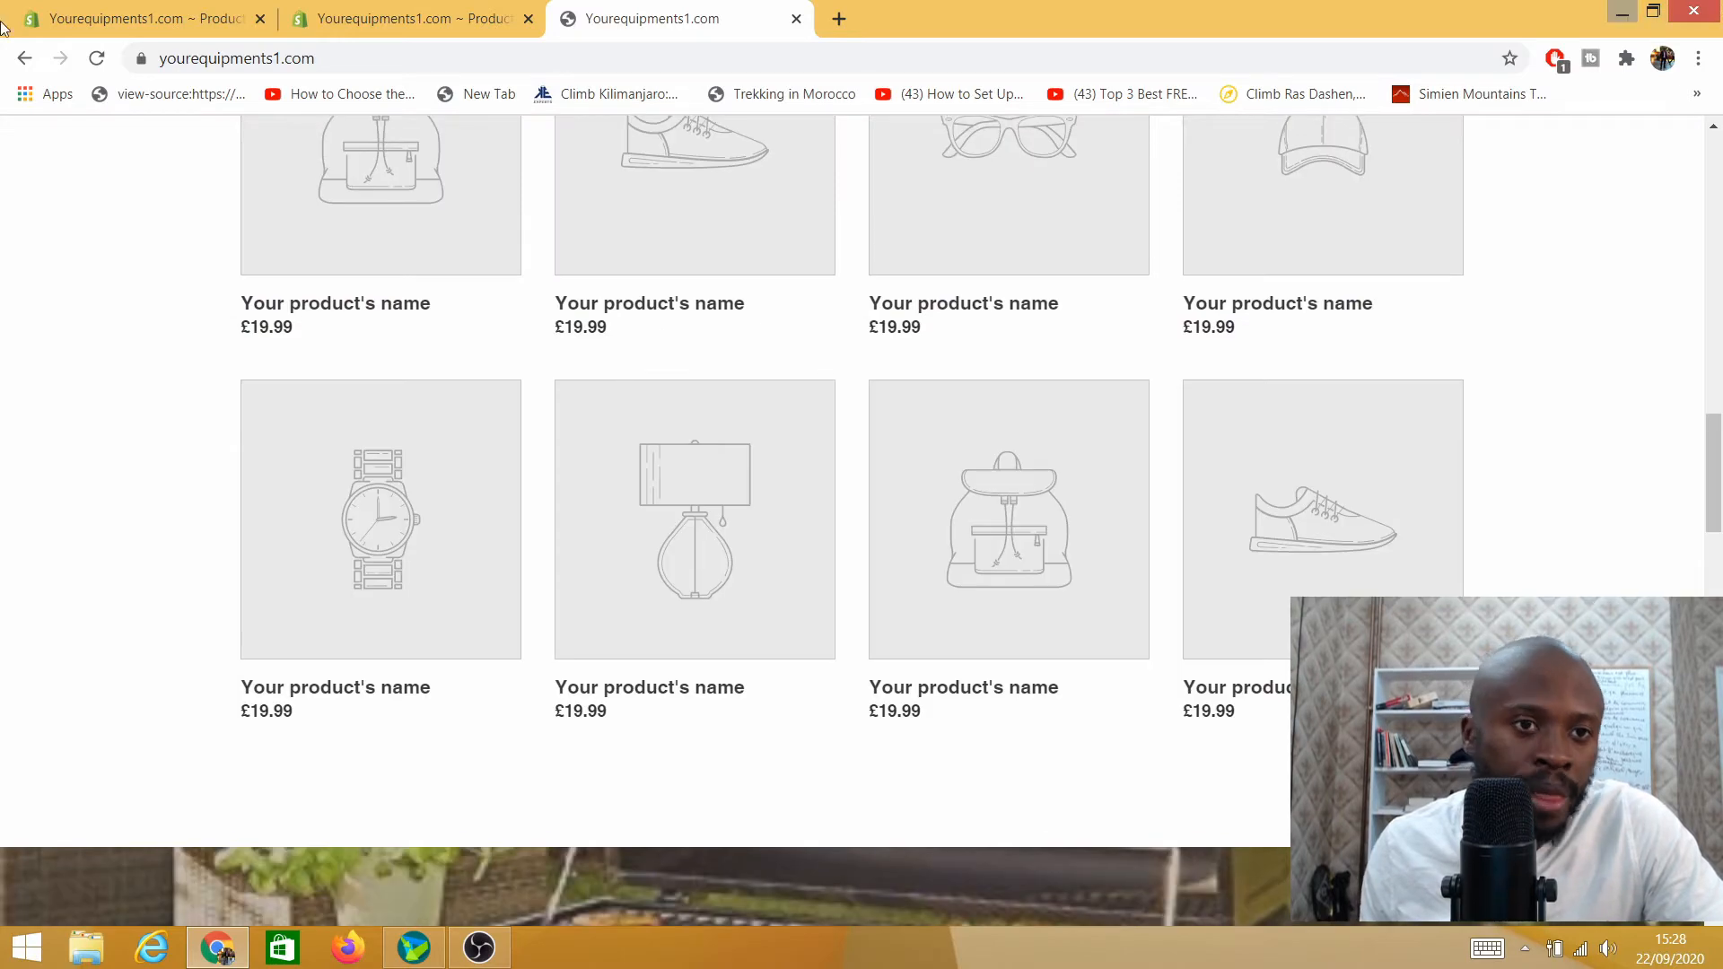
# Step: Return to the store admin and start creating a new product collection
pyautogui.click(305, 20)
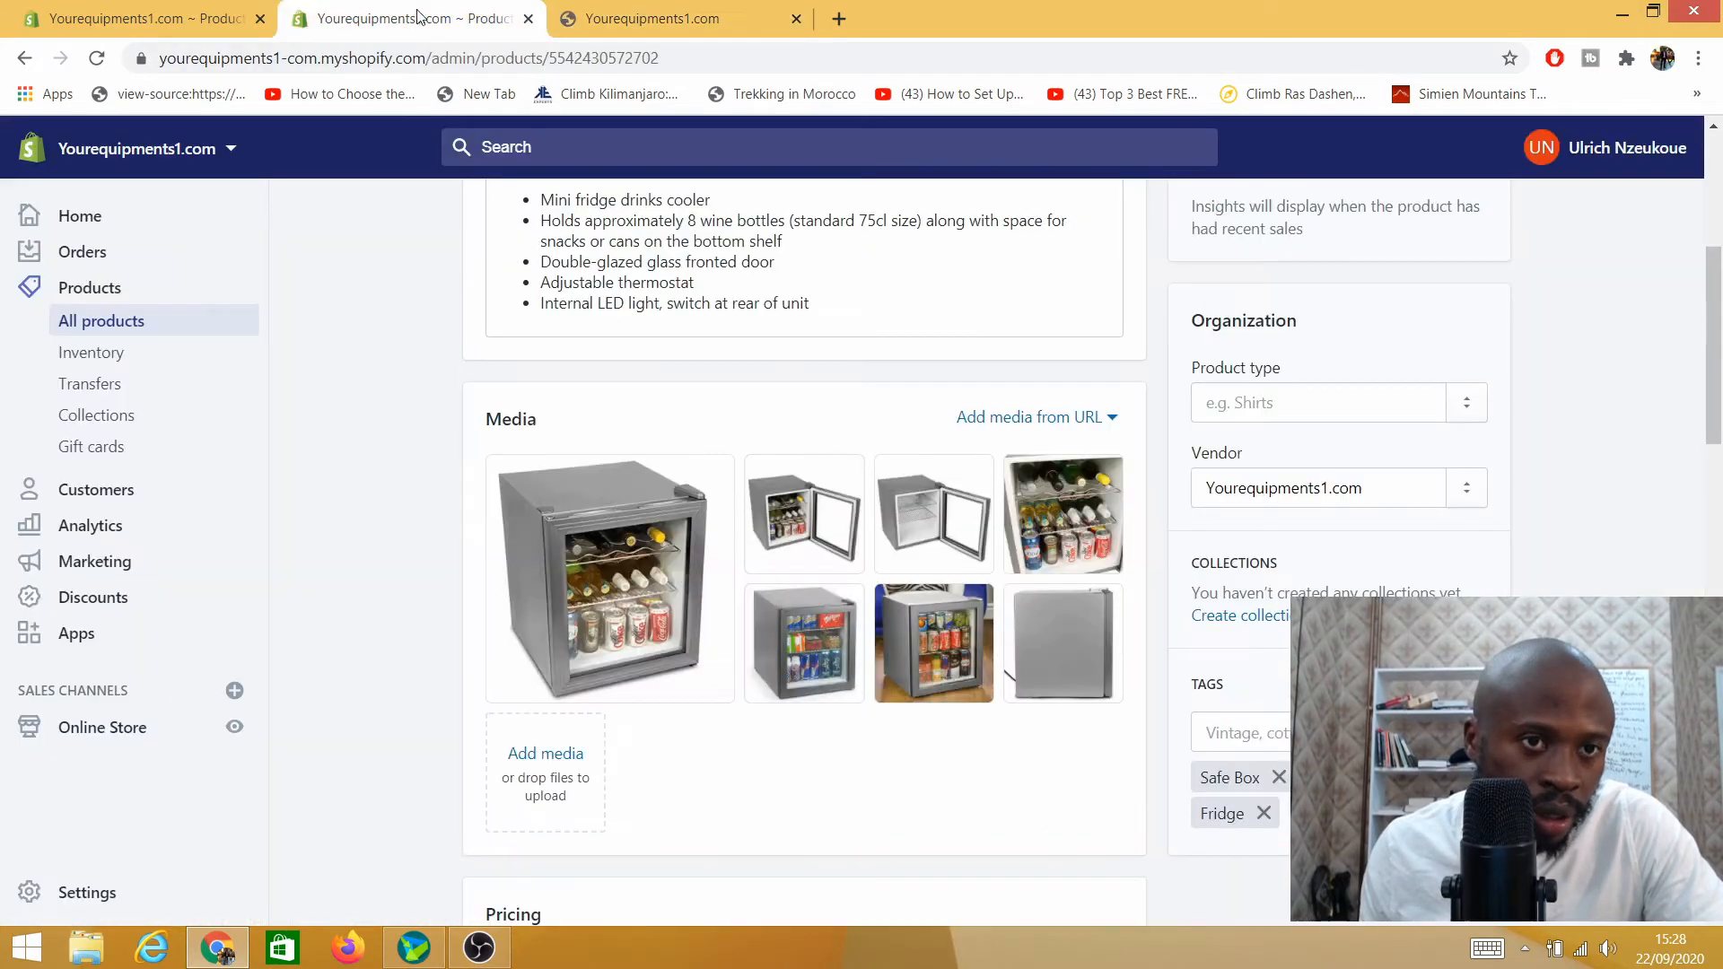
pyautogui.click(95, 17)
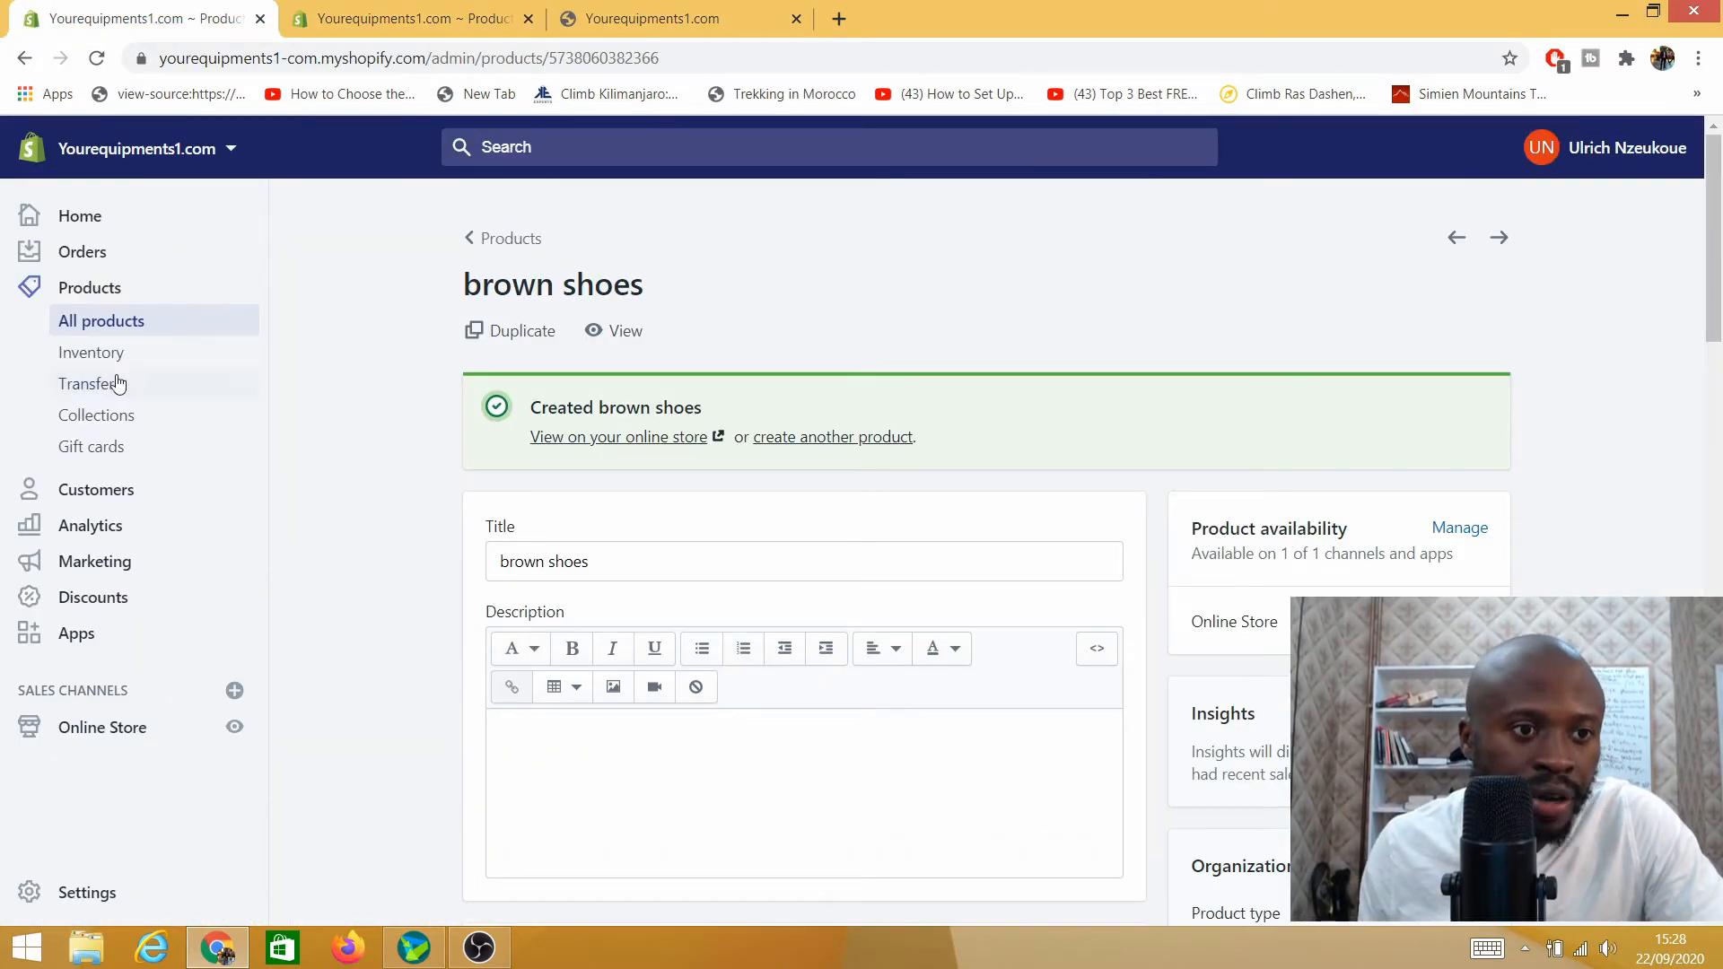
pyautogui.click(98, 412)
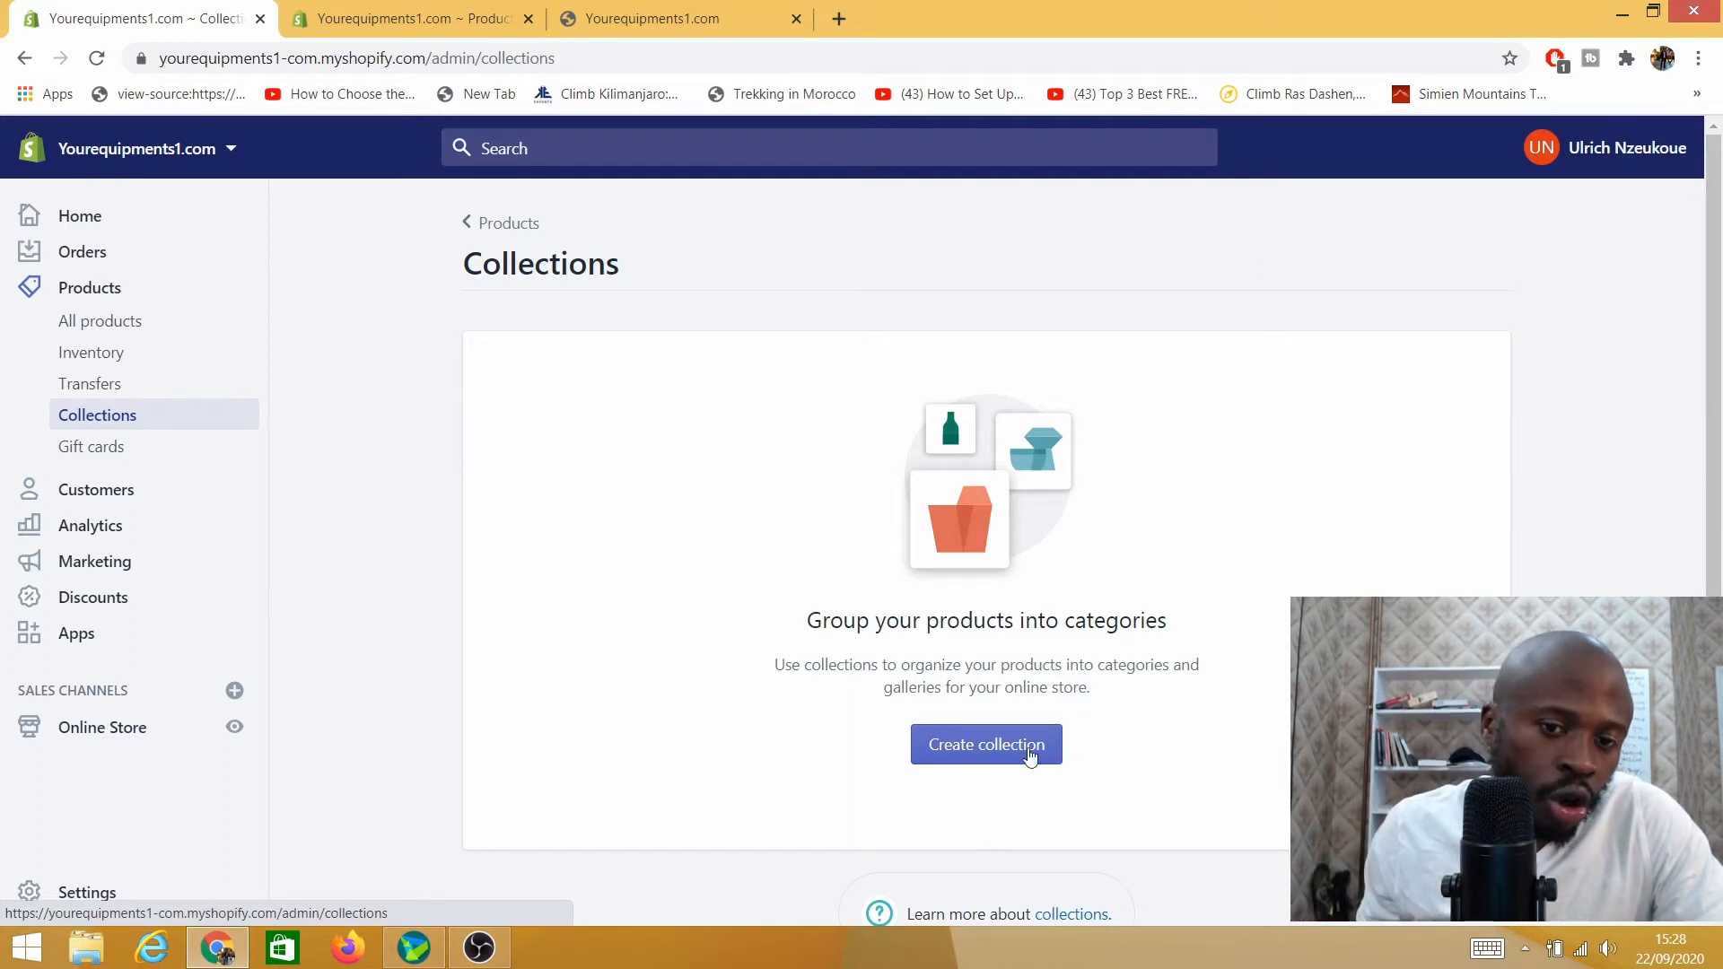
pyautogui.click(961, 758)
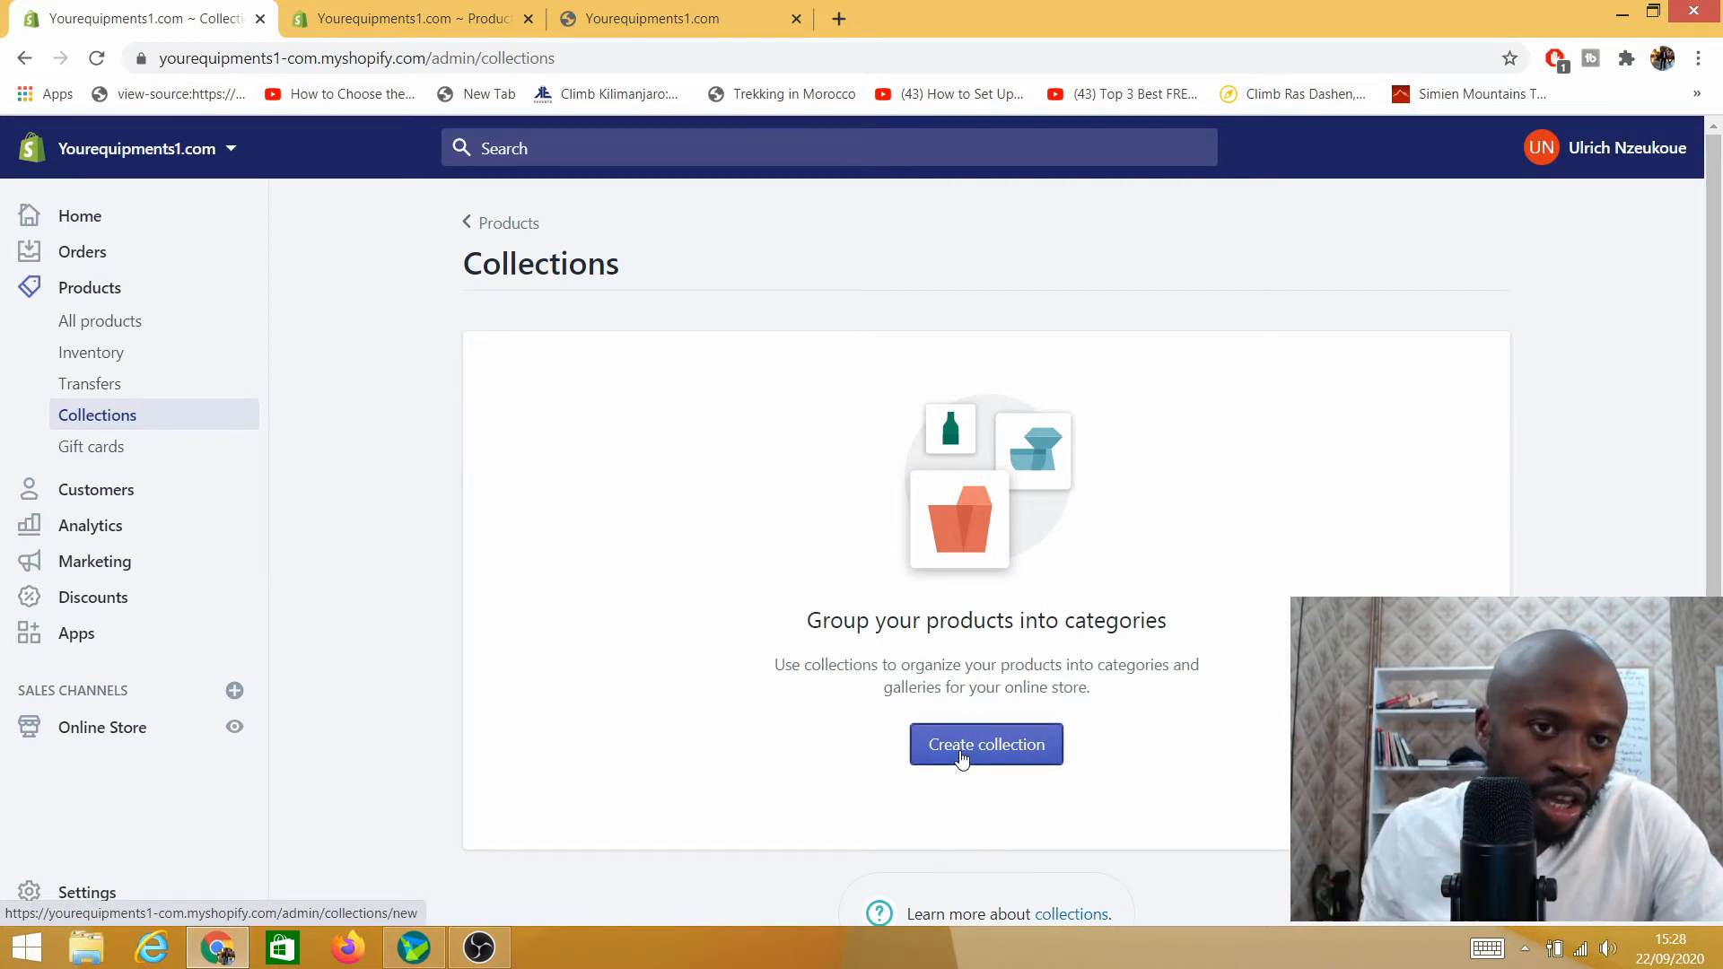
pyautogui.click(961, 758)
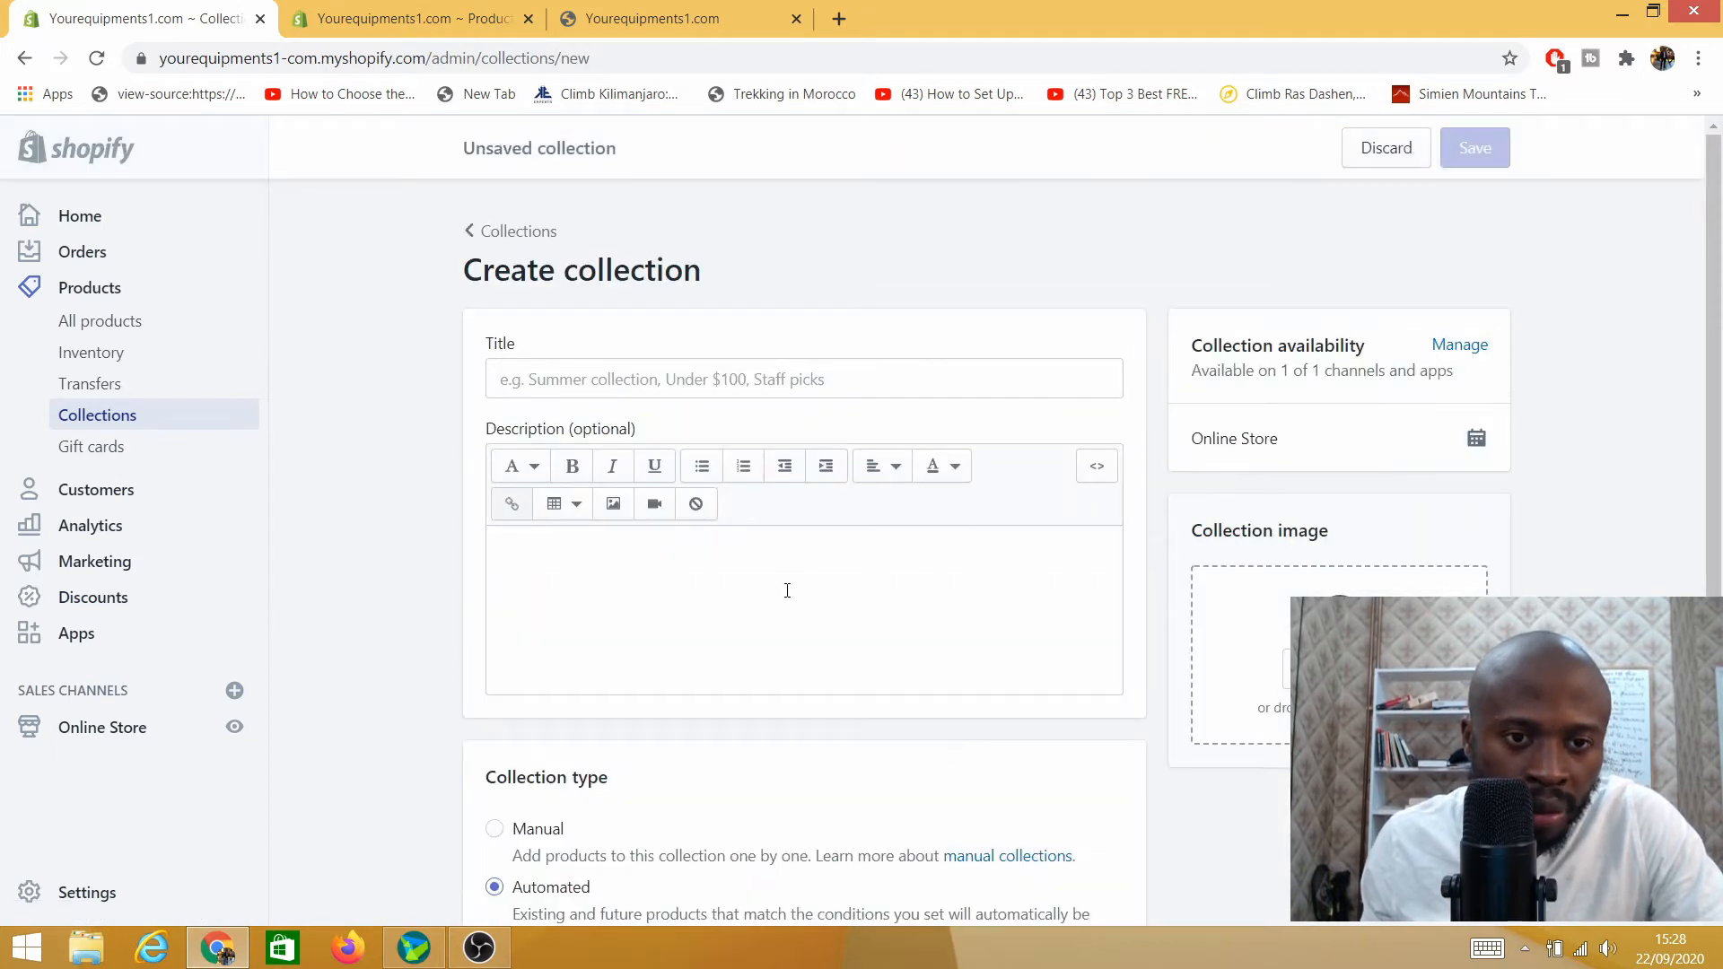
# Step: Title the new collection "Garden furnitures"
pyautogui.click(552, 383)
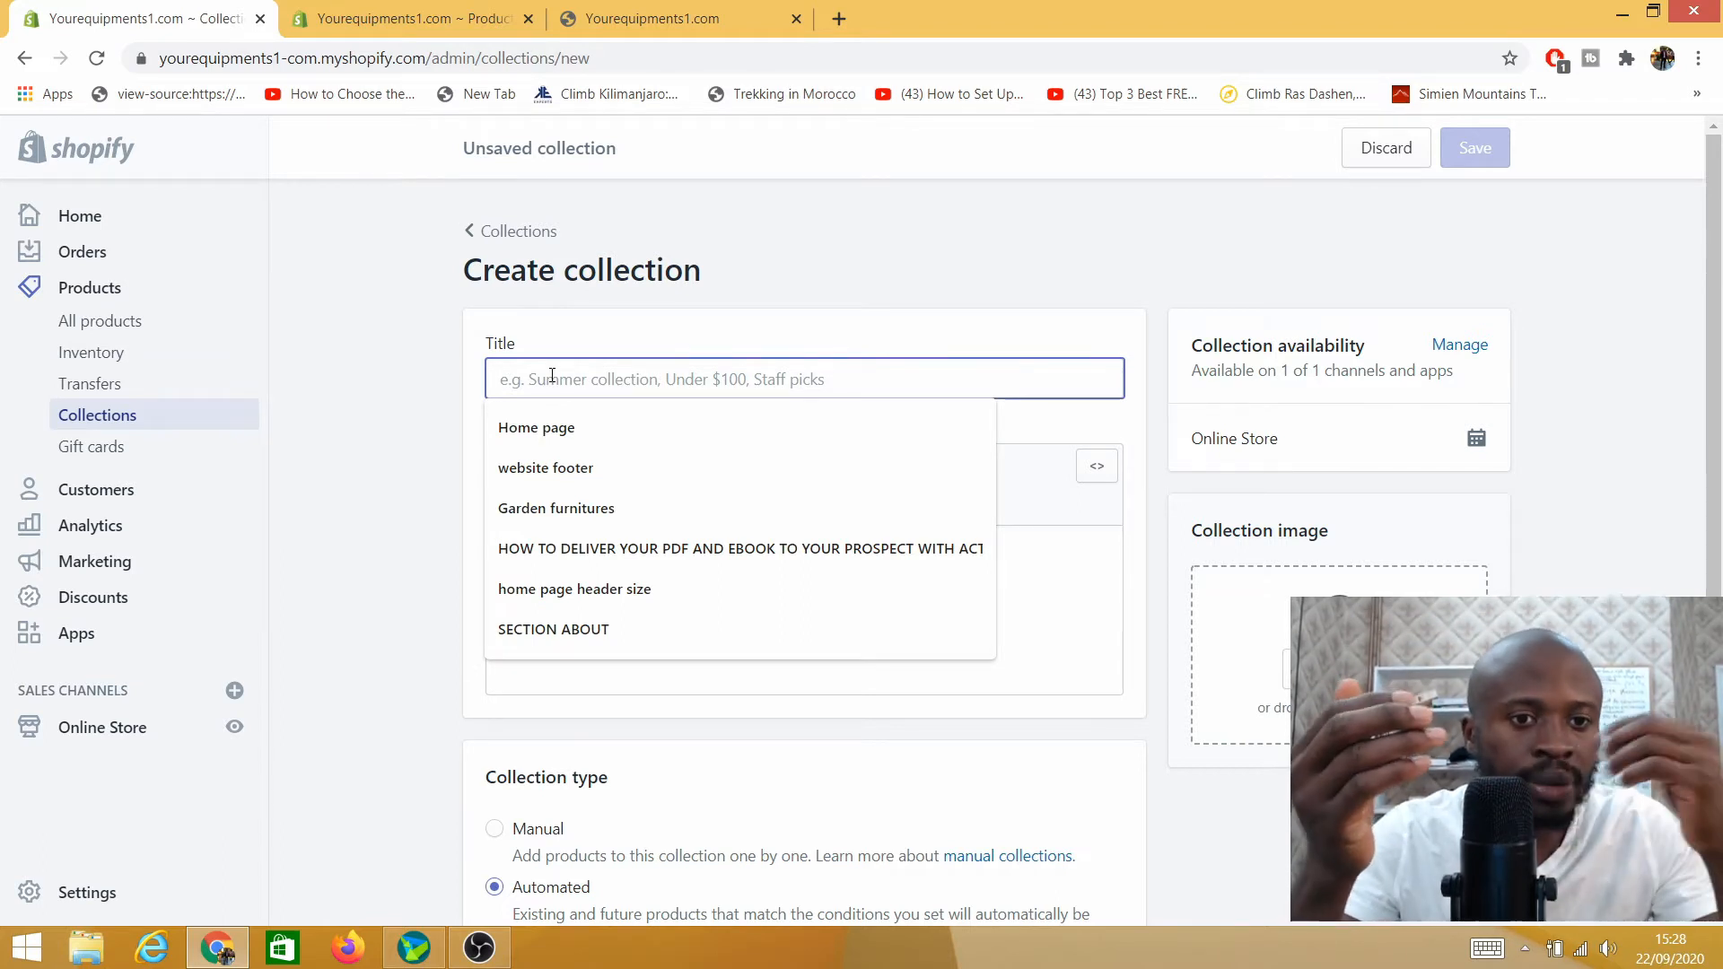
pyautogui.write('g')
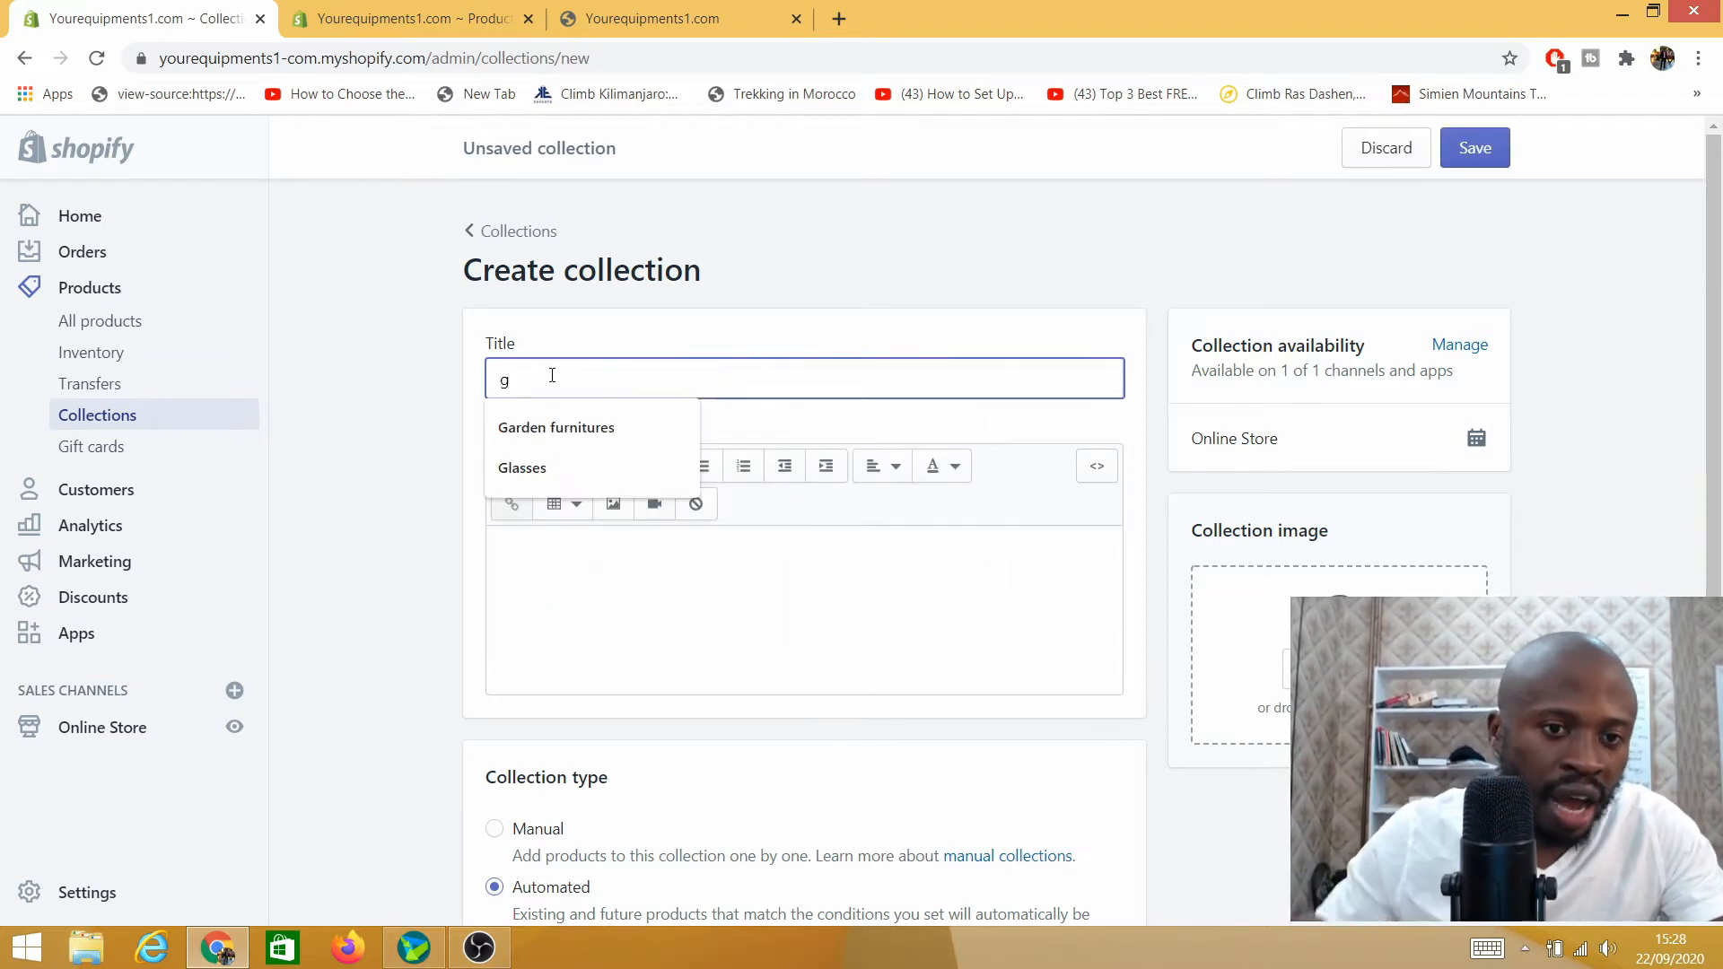
pyautogui.click(601, 427)
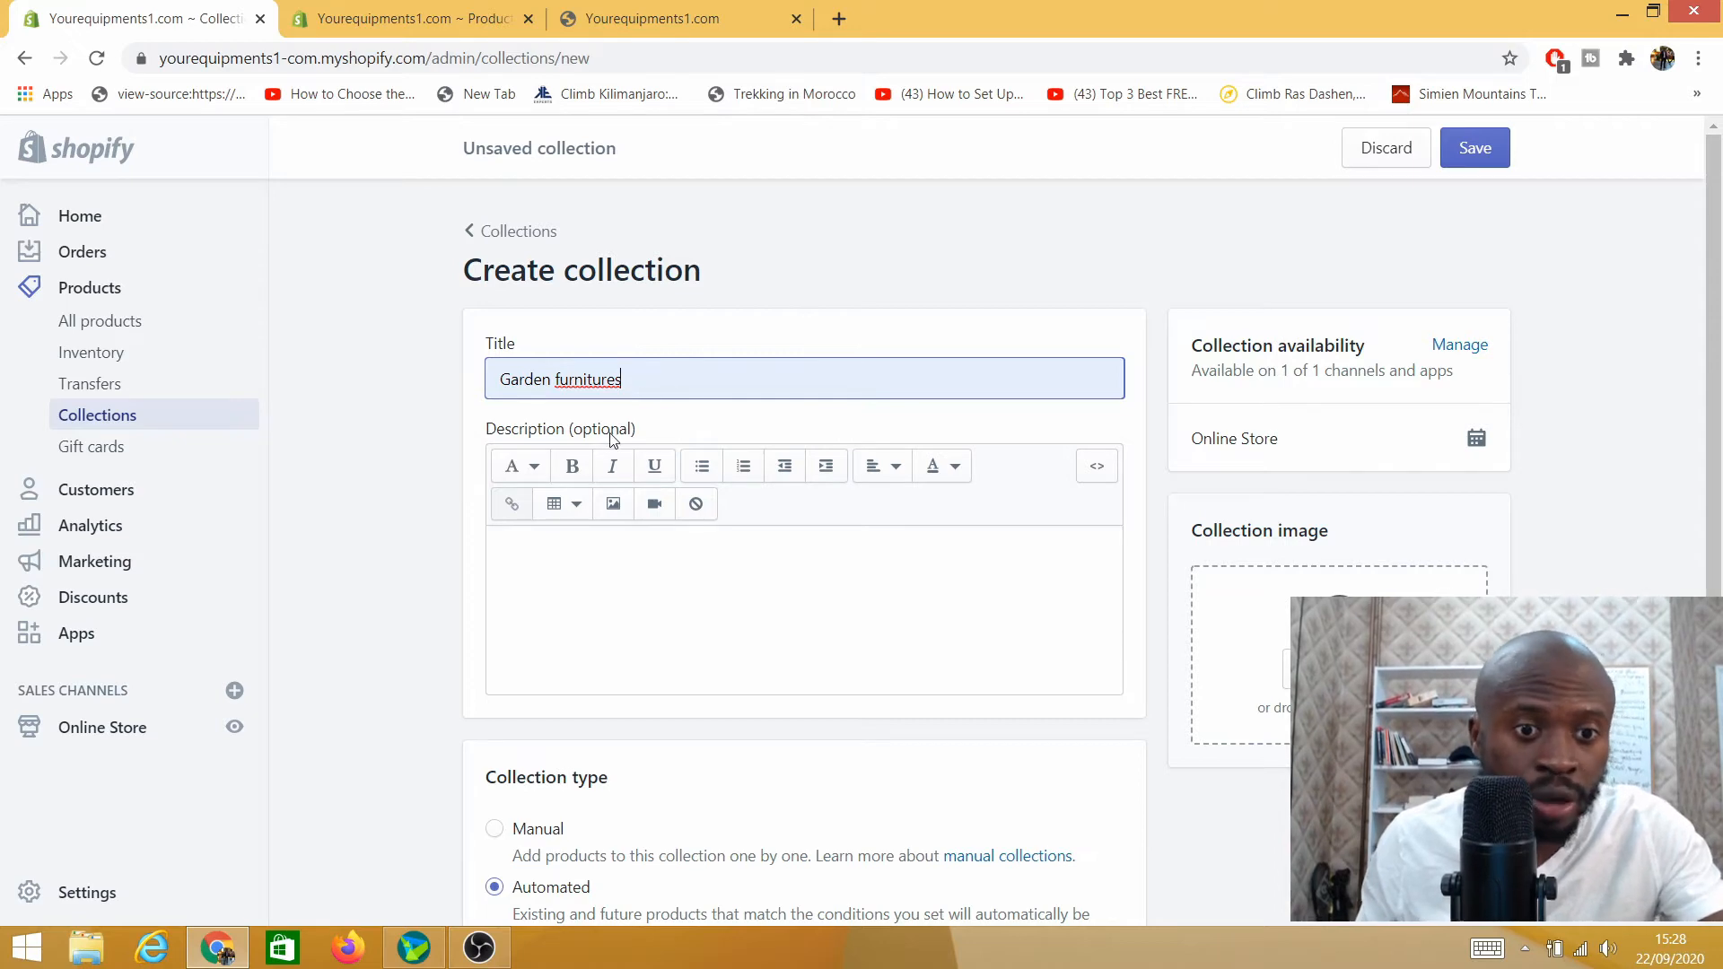
# Step: Try the Manual collection type and set the collection back to Automated
pyautogui.scroll(-3, 644, 637)
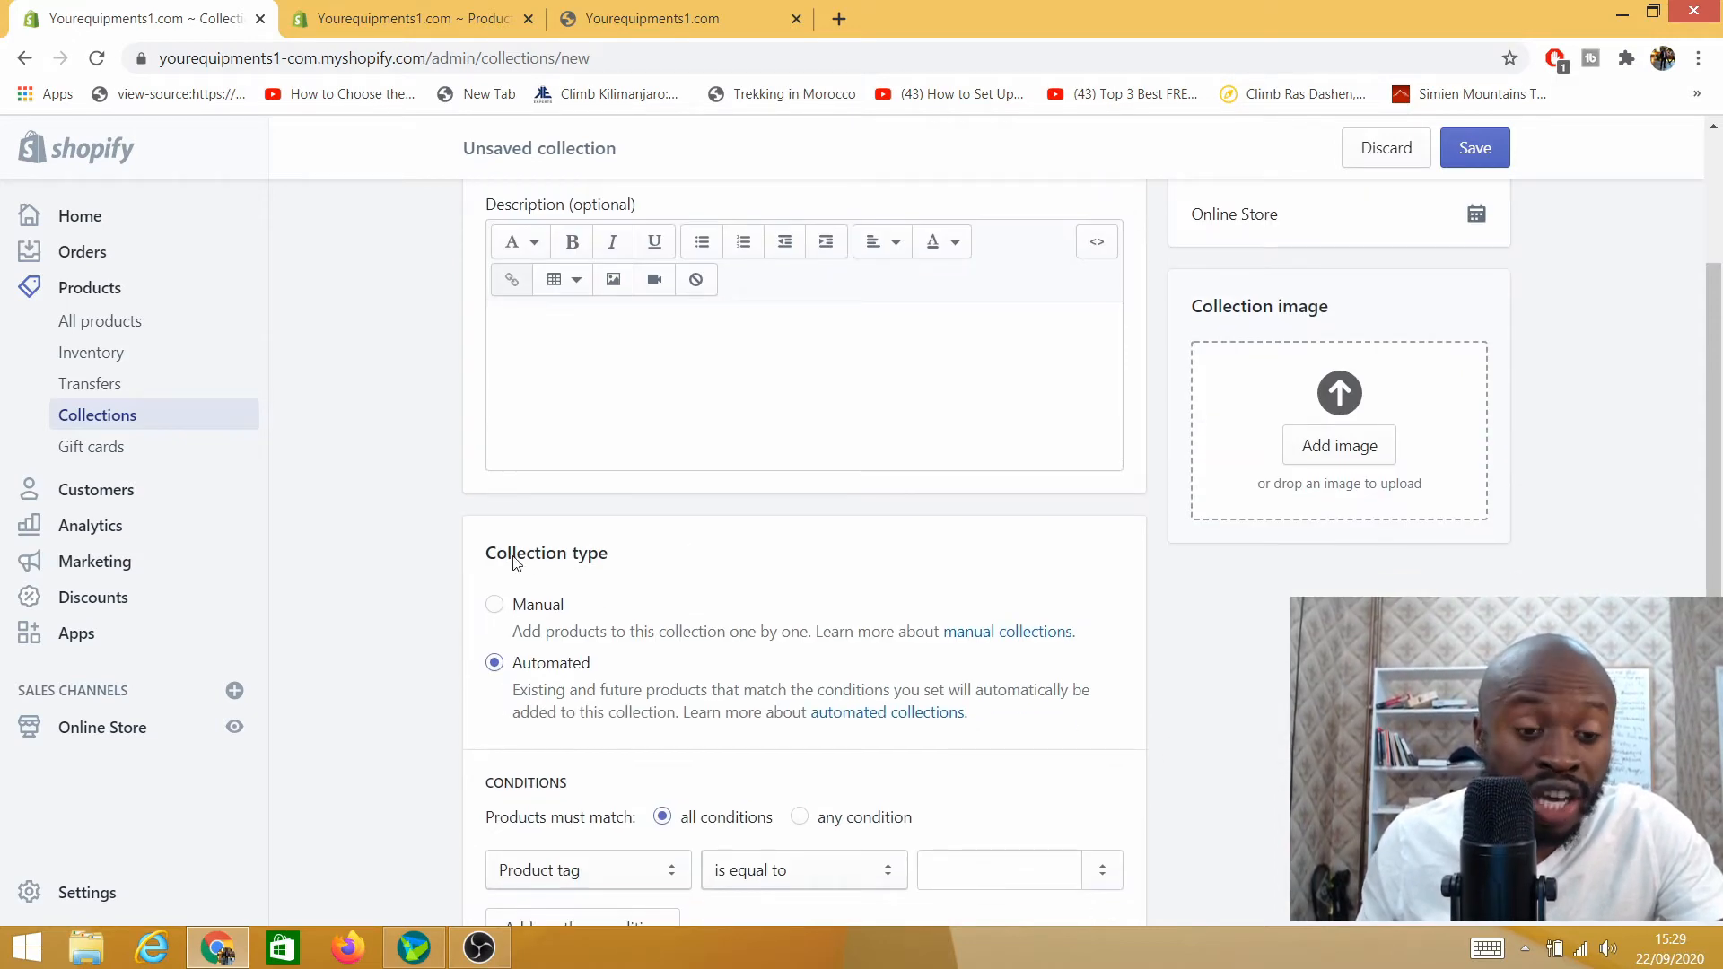
pyautogui.click(496, 612)
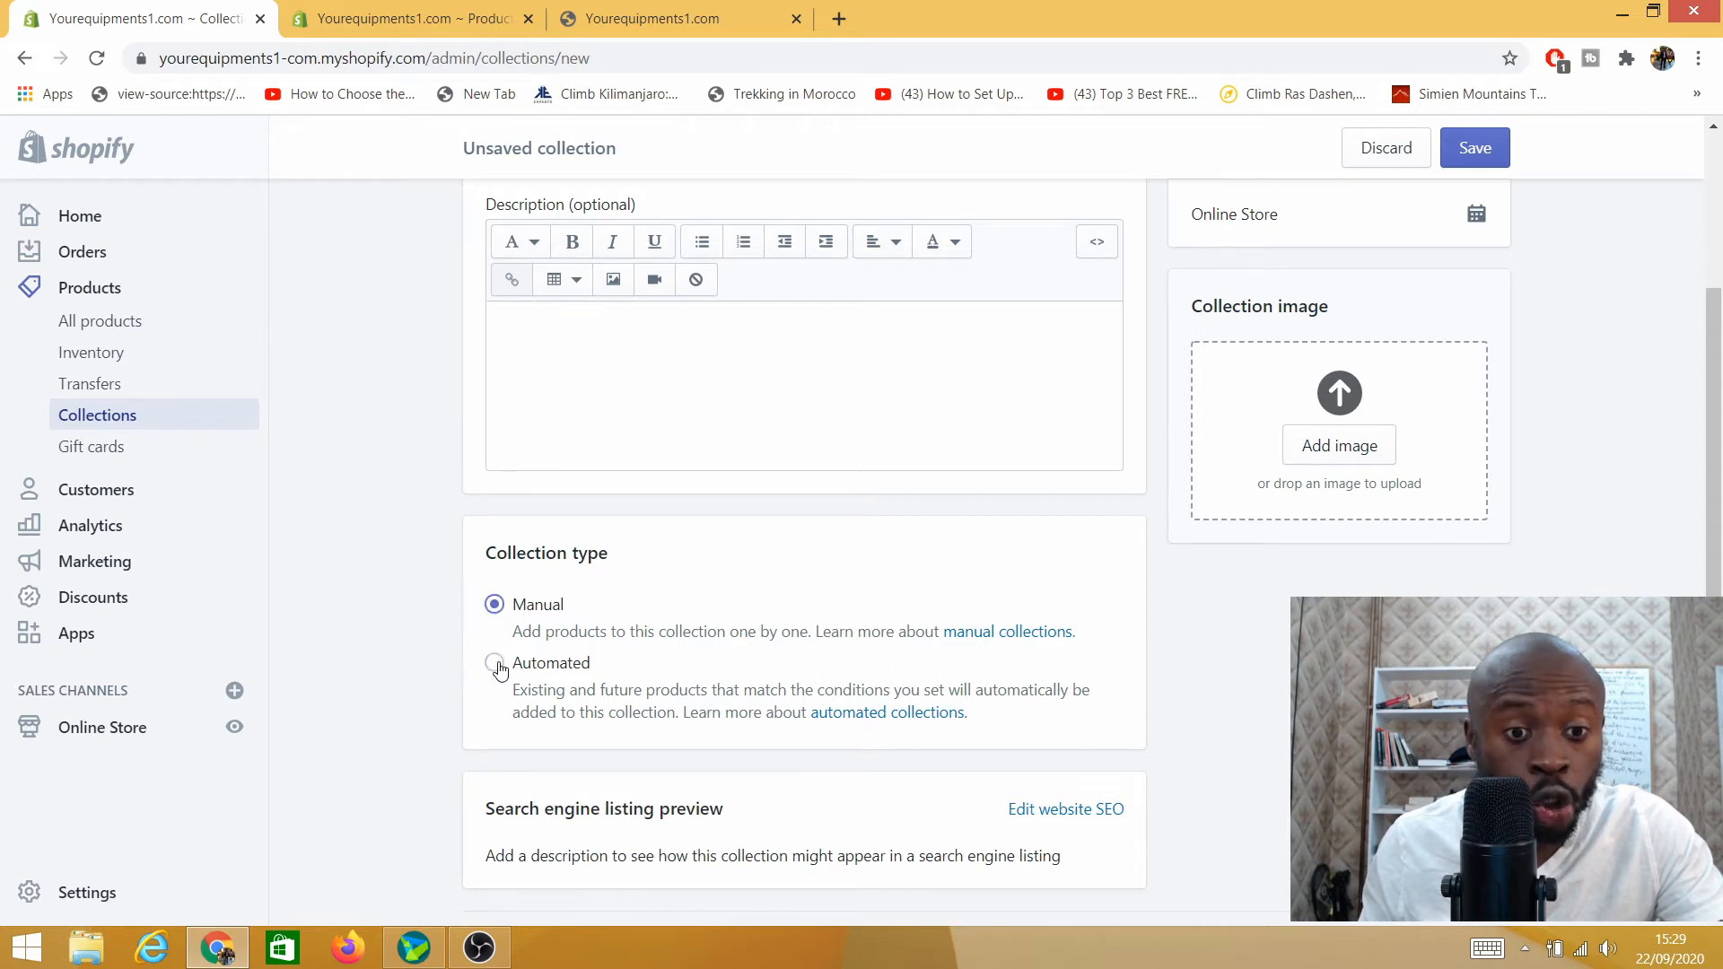
pyautogui.click(496, 665)
pyautogui.click(493, 608)
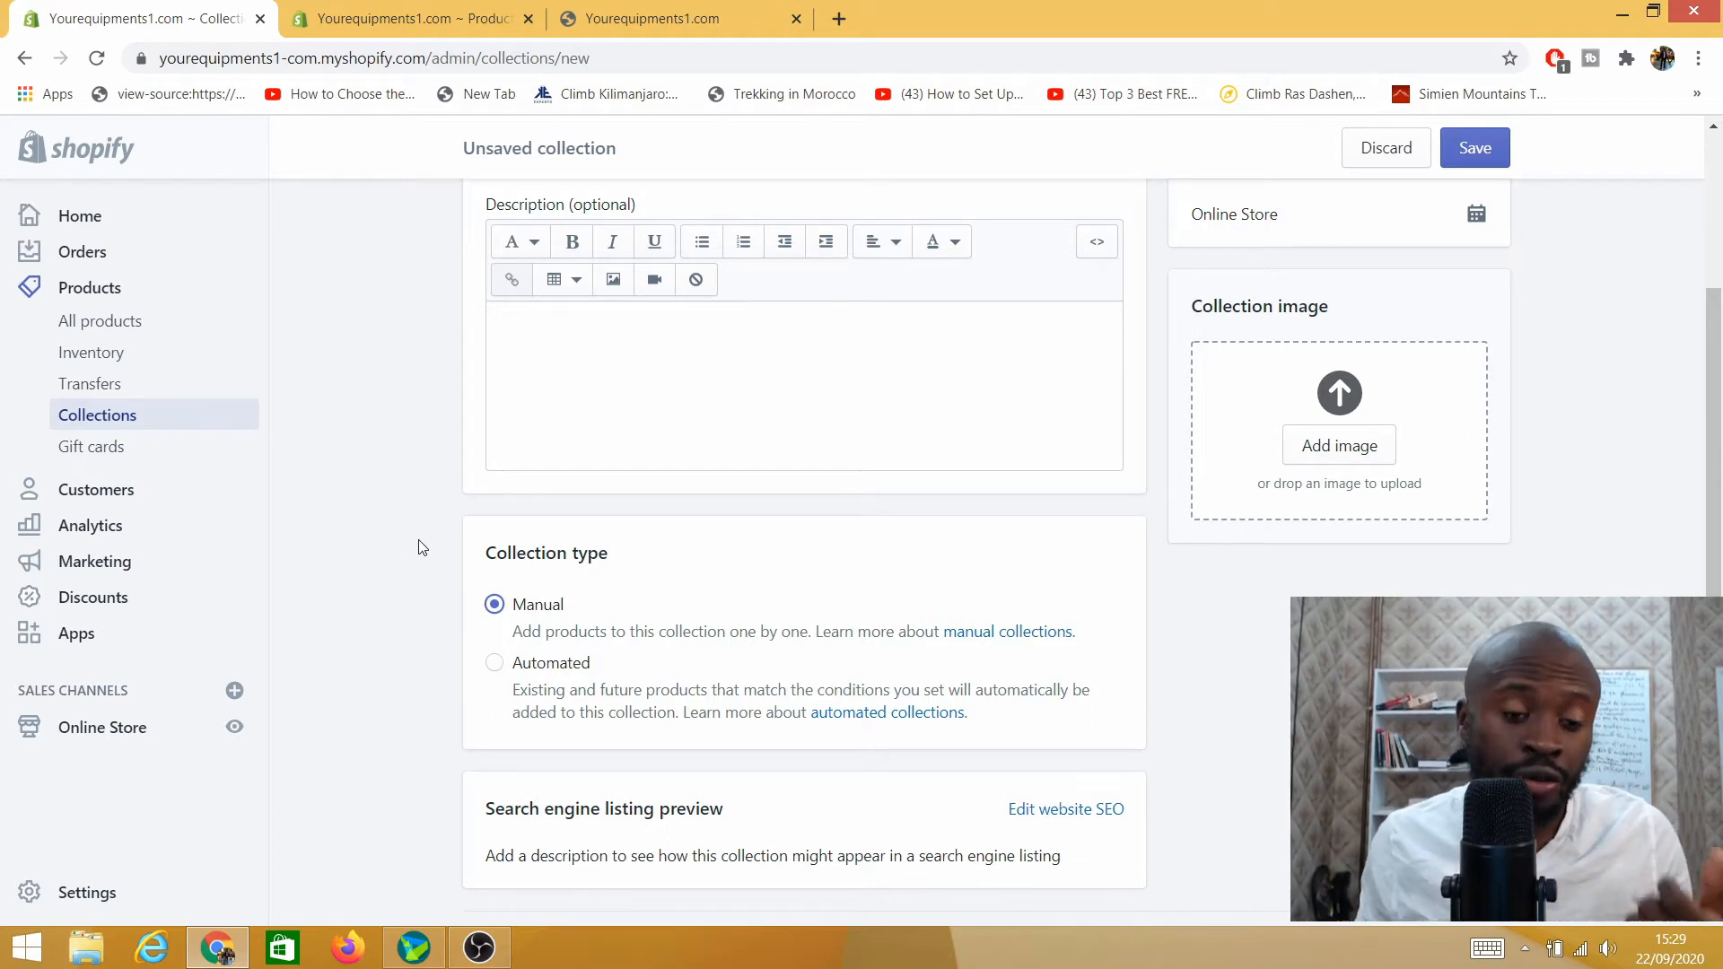
pyautogui.click(495, 664)
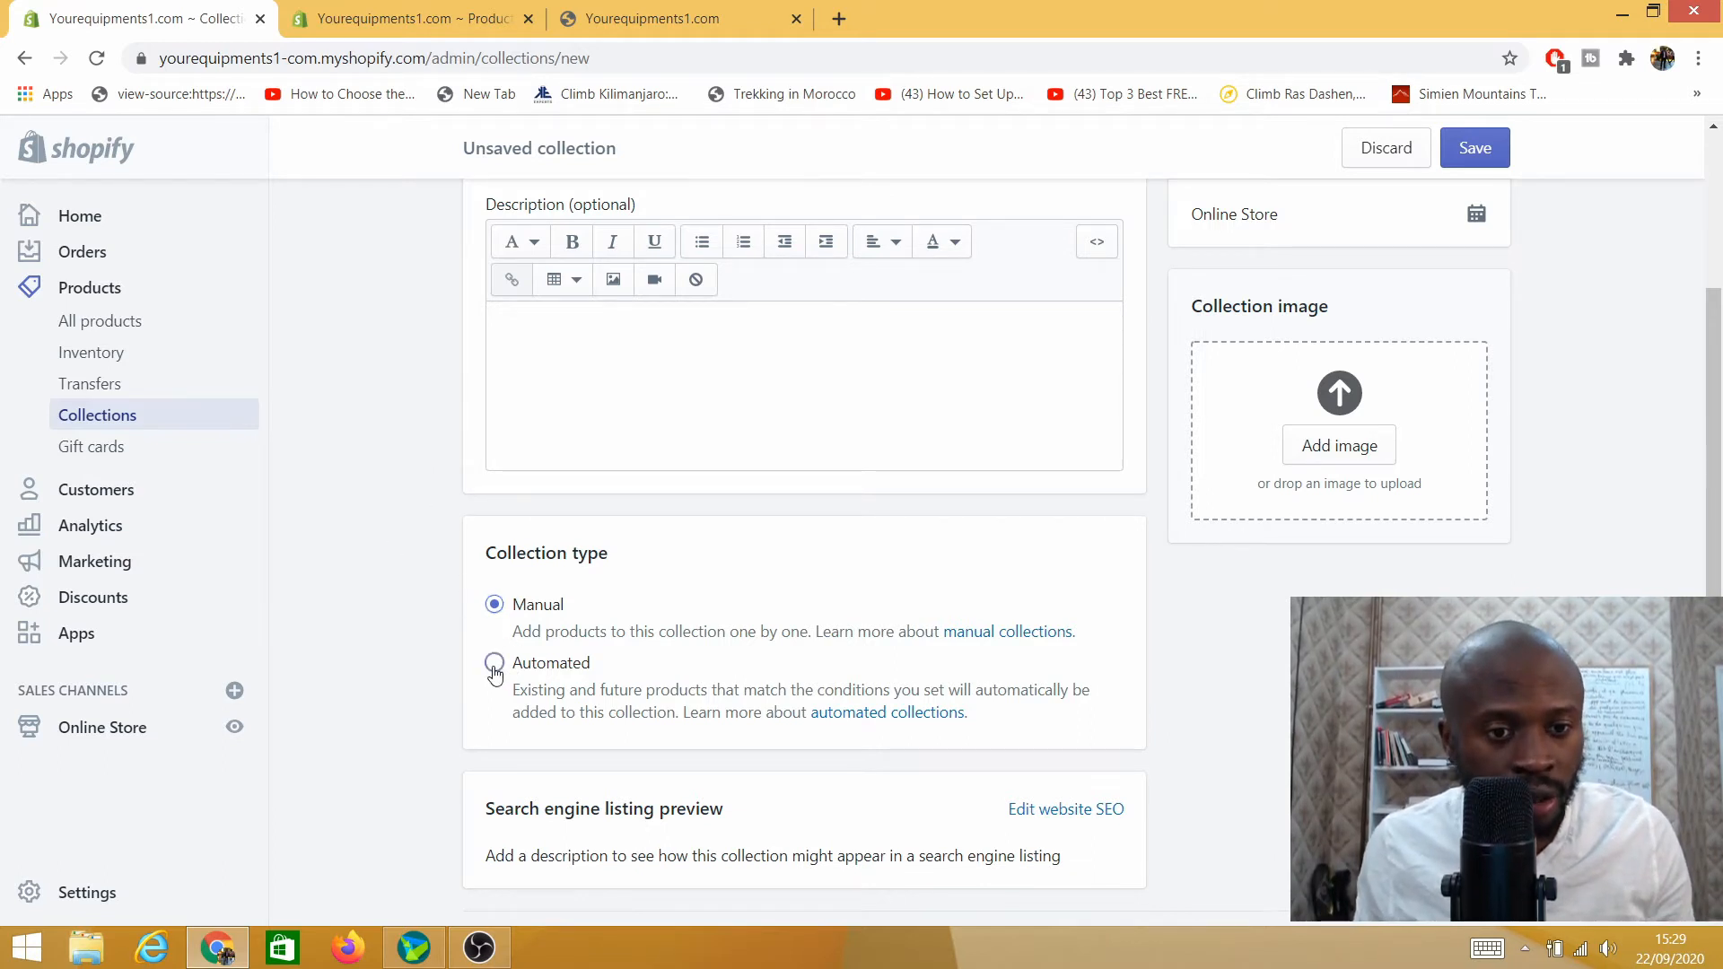
# Step: Set the collection's condition to product tag is equal to "Garden", with a capital G
pyautogui.scroll(-3, 745, 732)
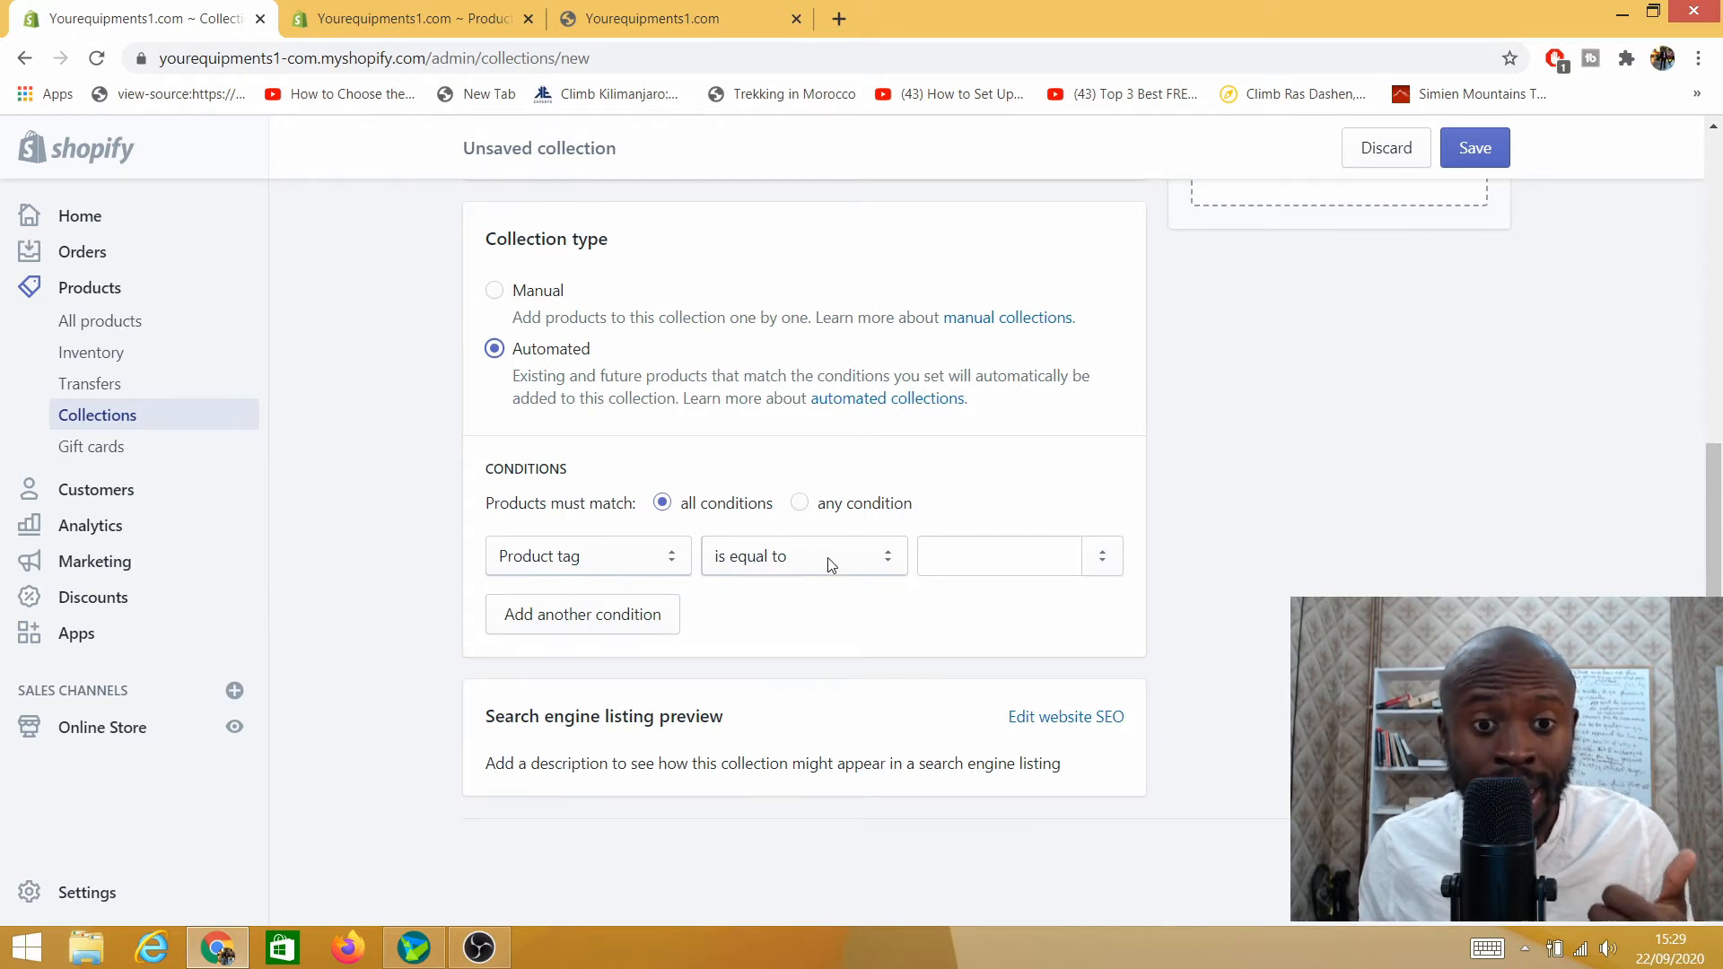
pyautogui.click(1002, 564)
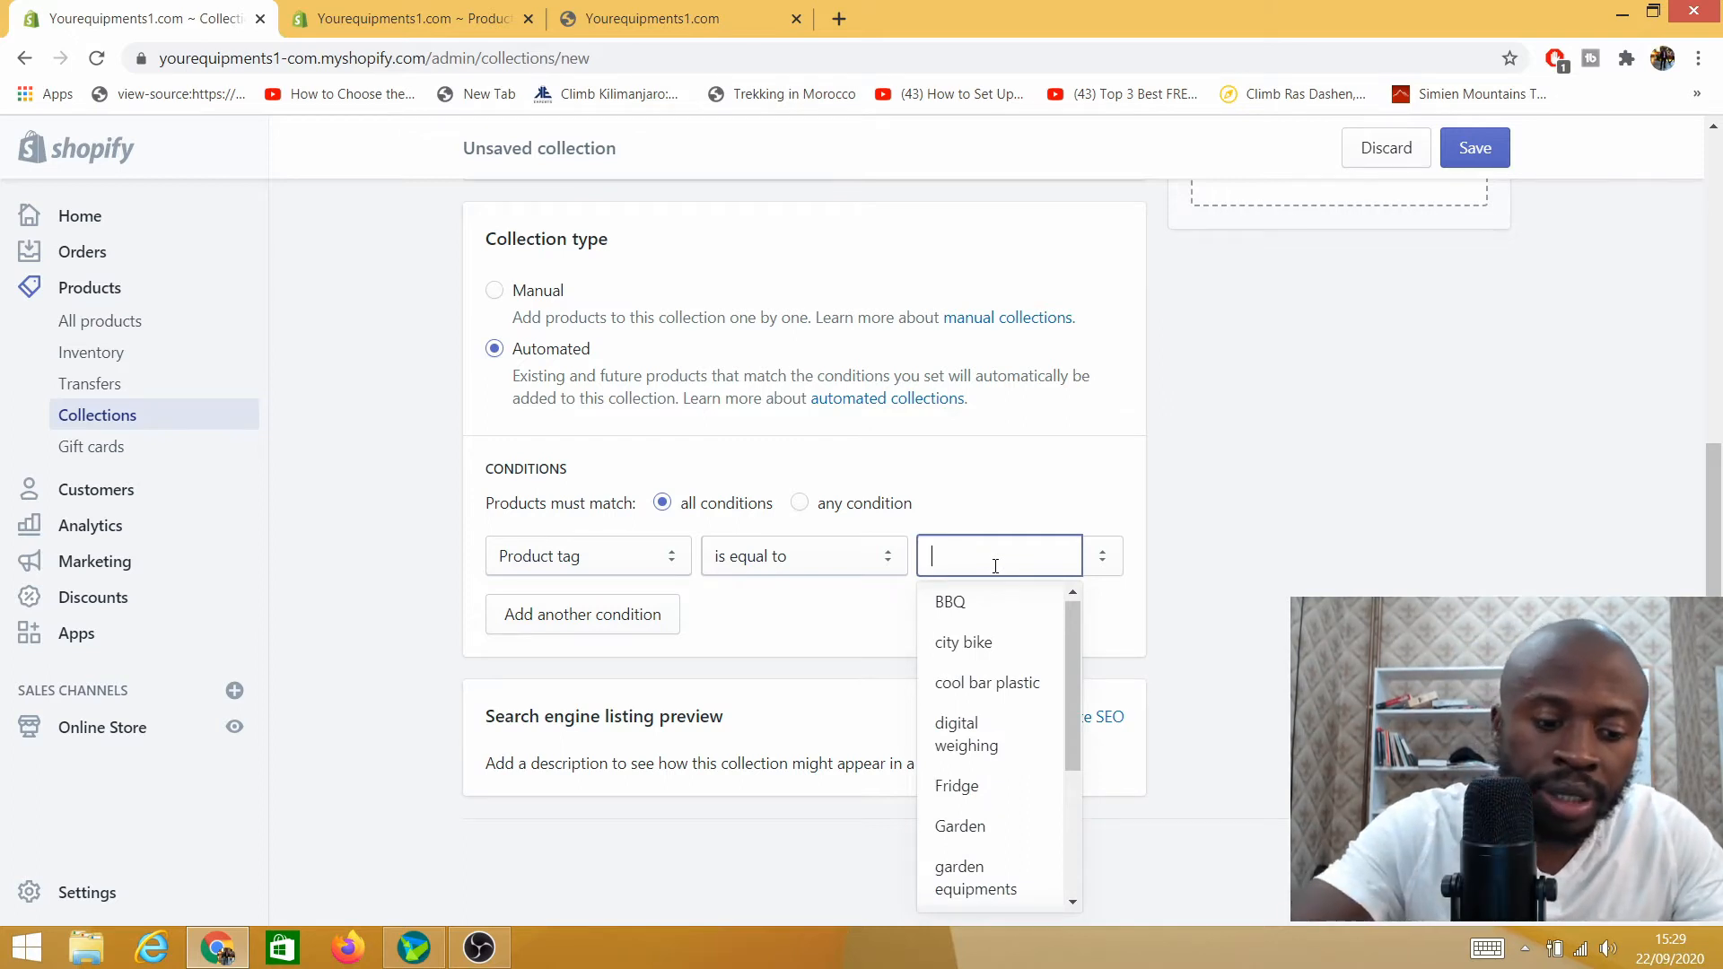
pyautogui.write('garden')
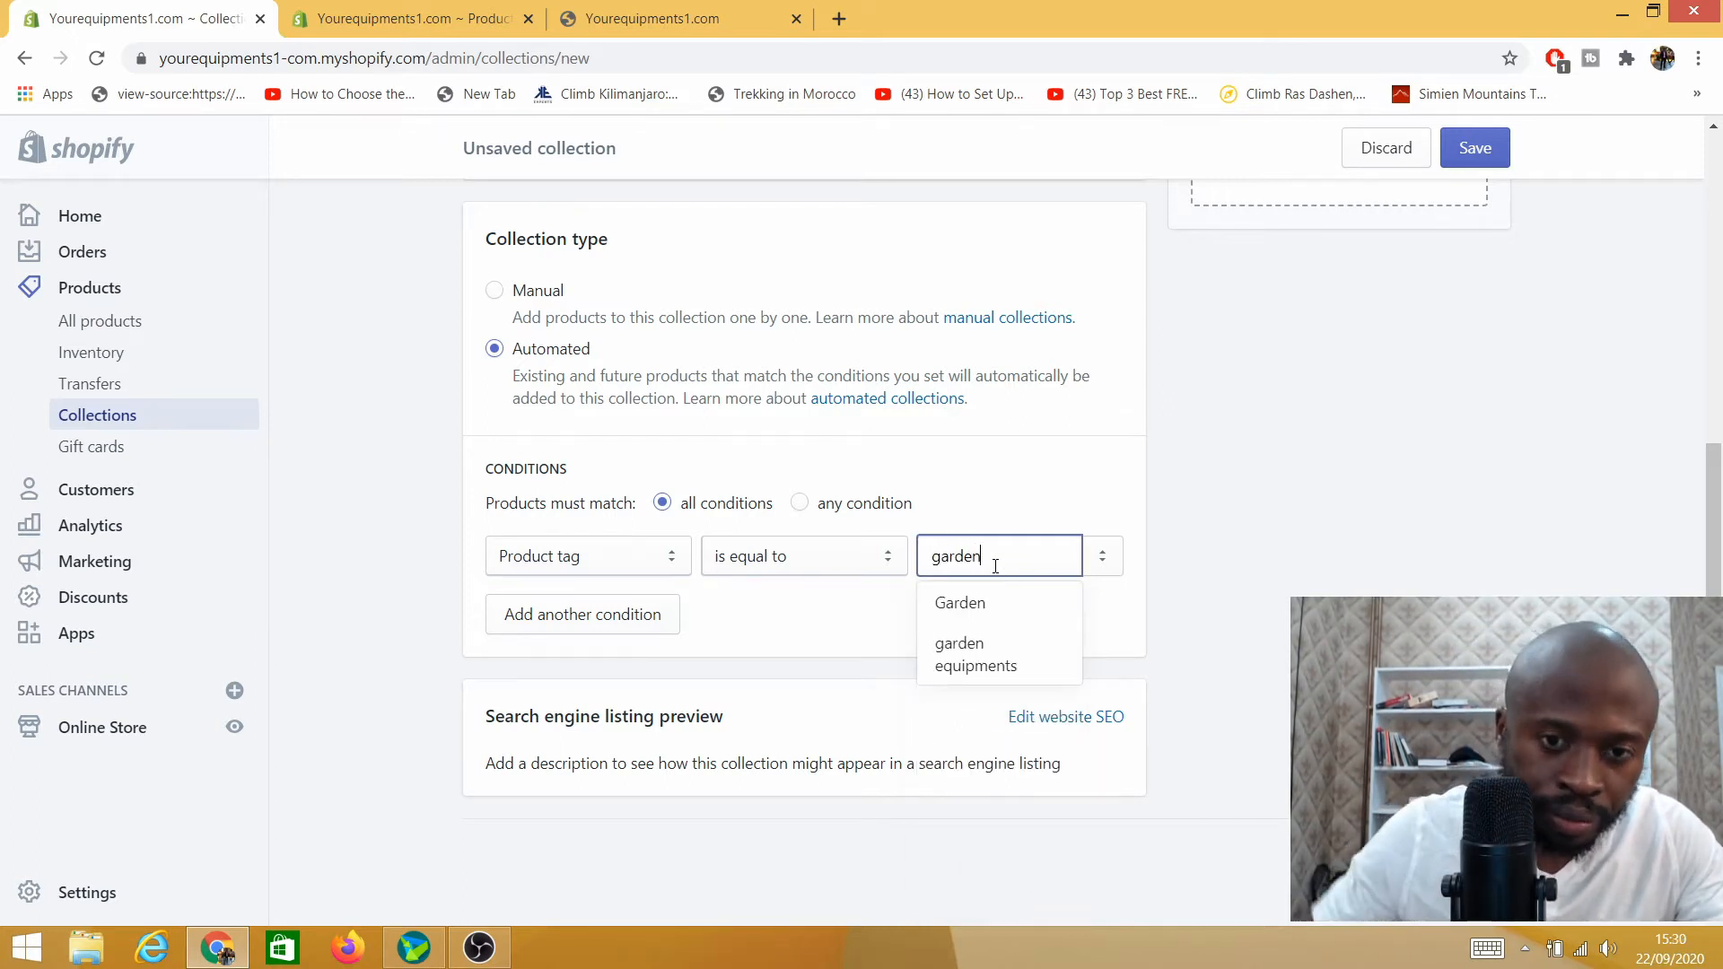
pyautogui.click(866, 621)
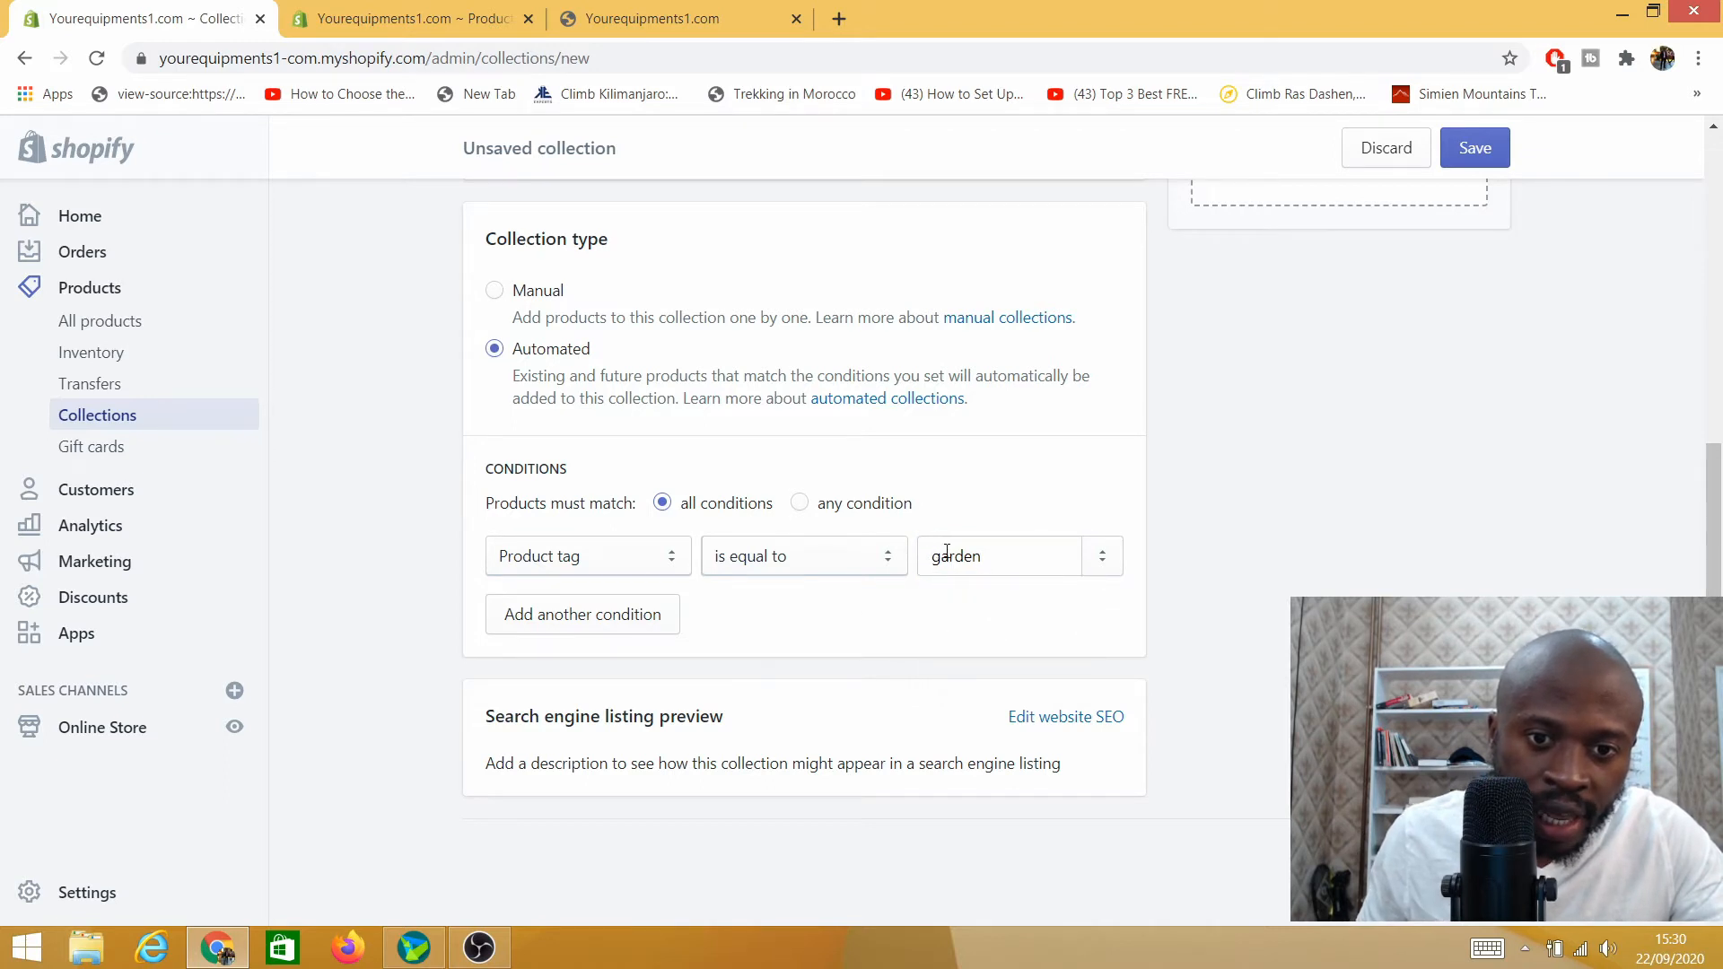
pyautogui.click(946, 556)
pyautogui.press('BackSpace')
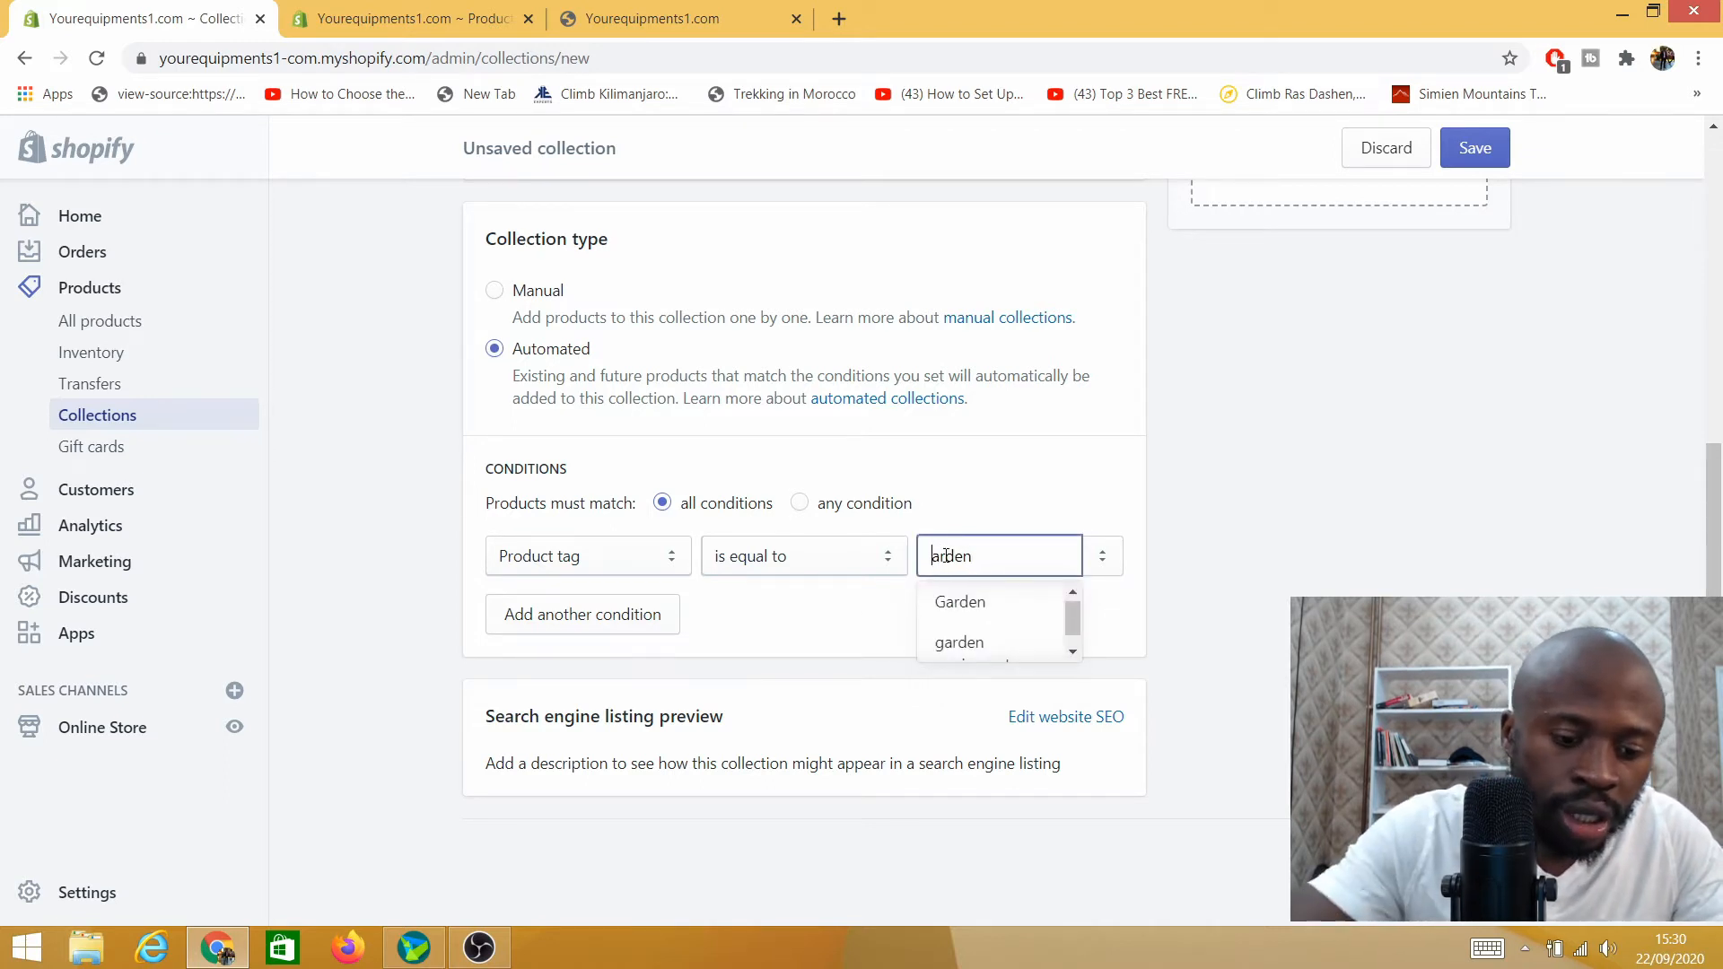
pyautogui.write('G')
pyautogui.click(865, 607)
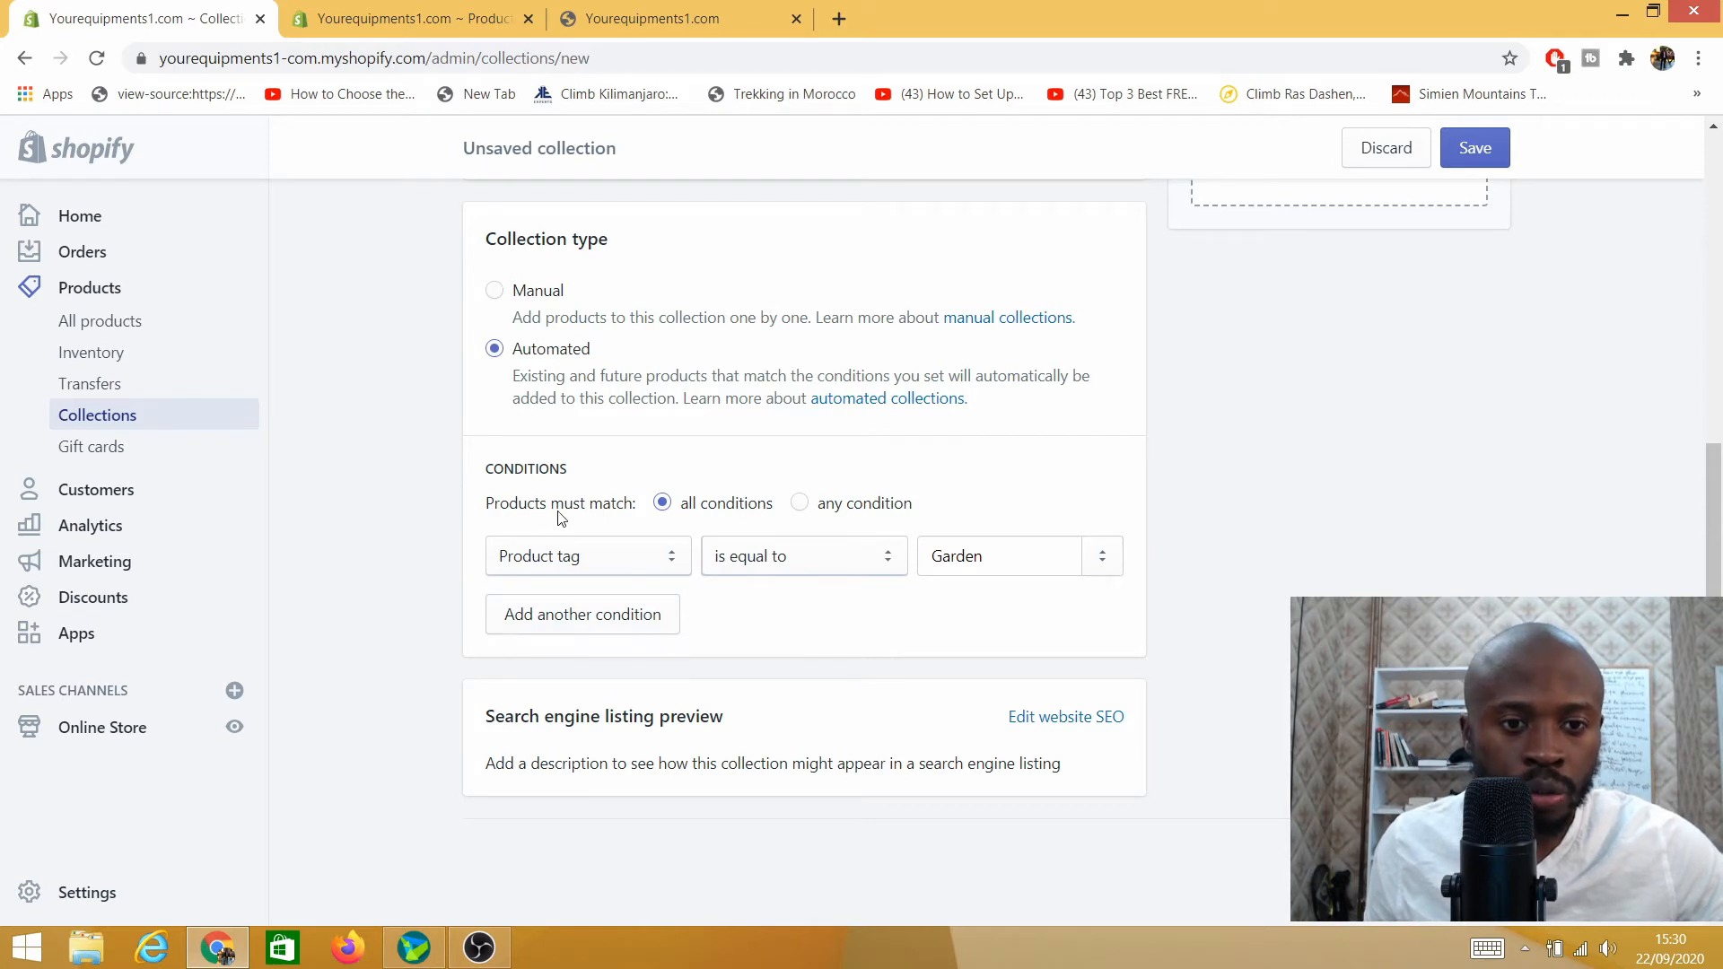
# Step: Keep the requirement that products match all conditions and save the Garden furnitures collection
pyautogui.click(800, 506)
pyautogui.click(664, 504)
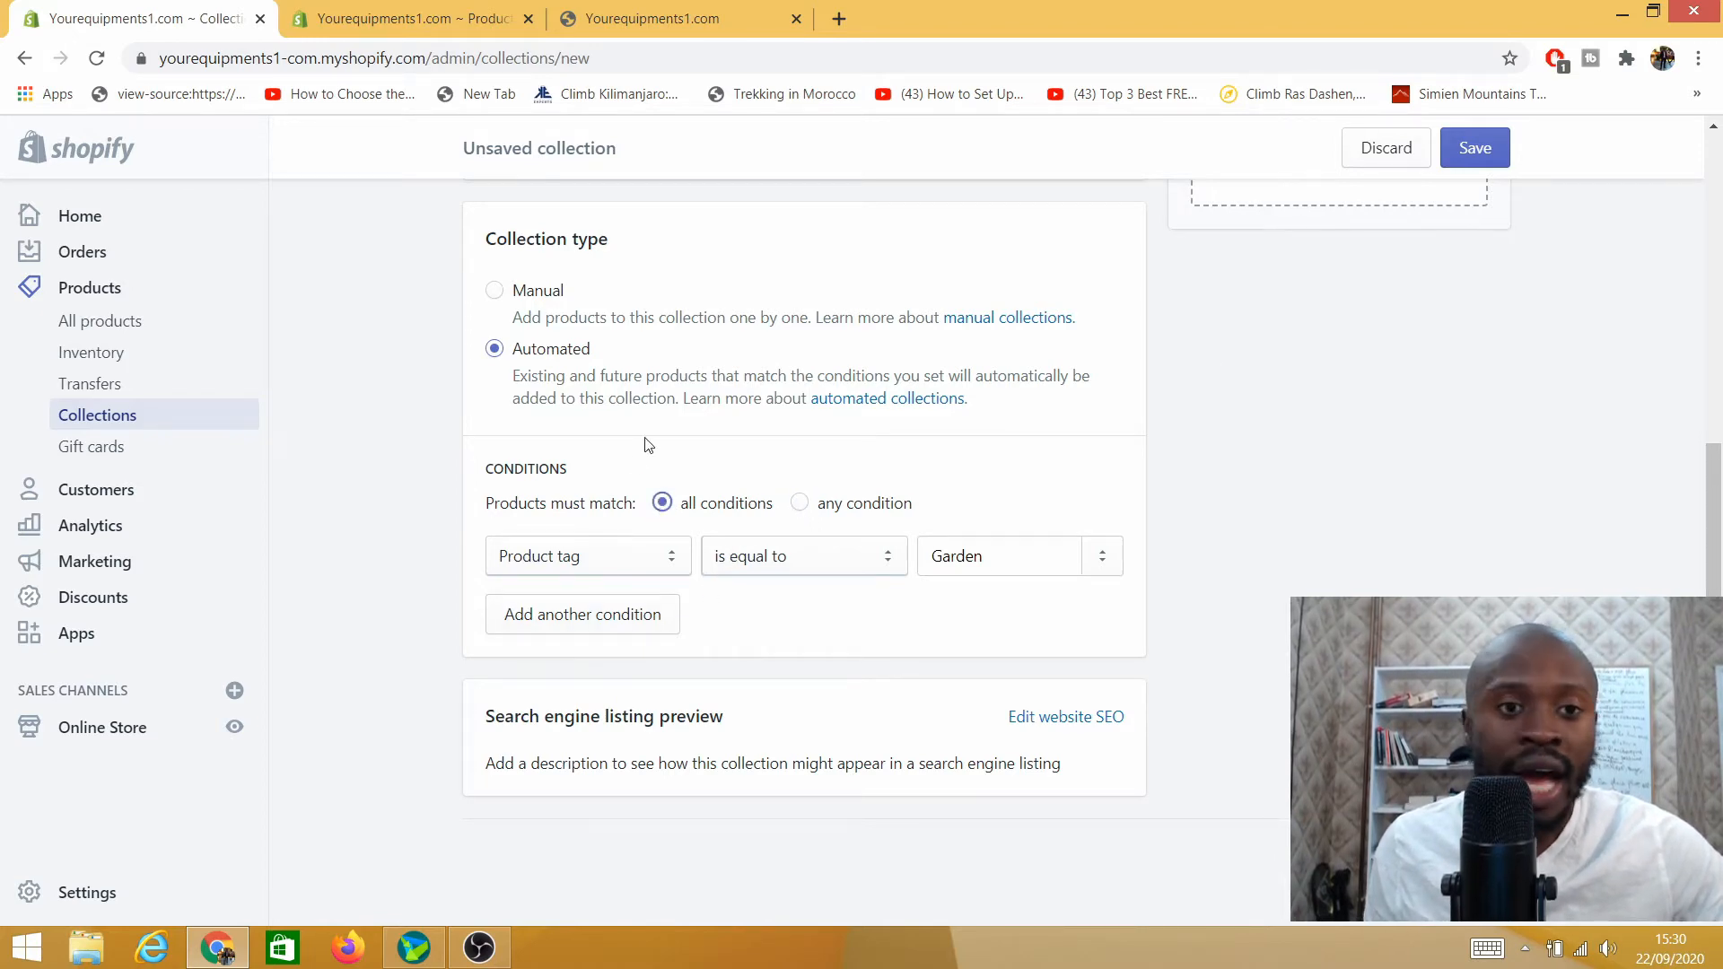
pyautogui.scroll(6, 593, 485)
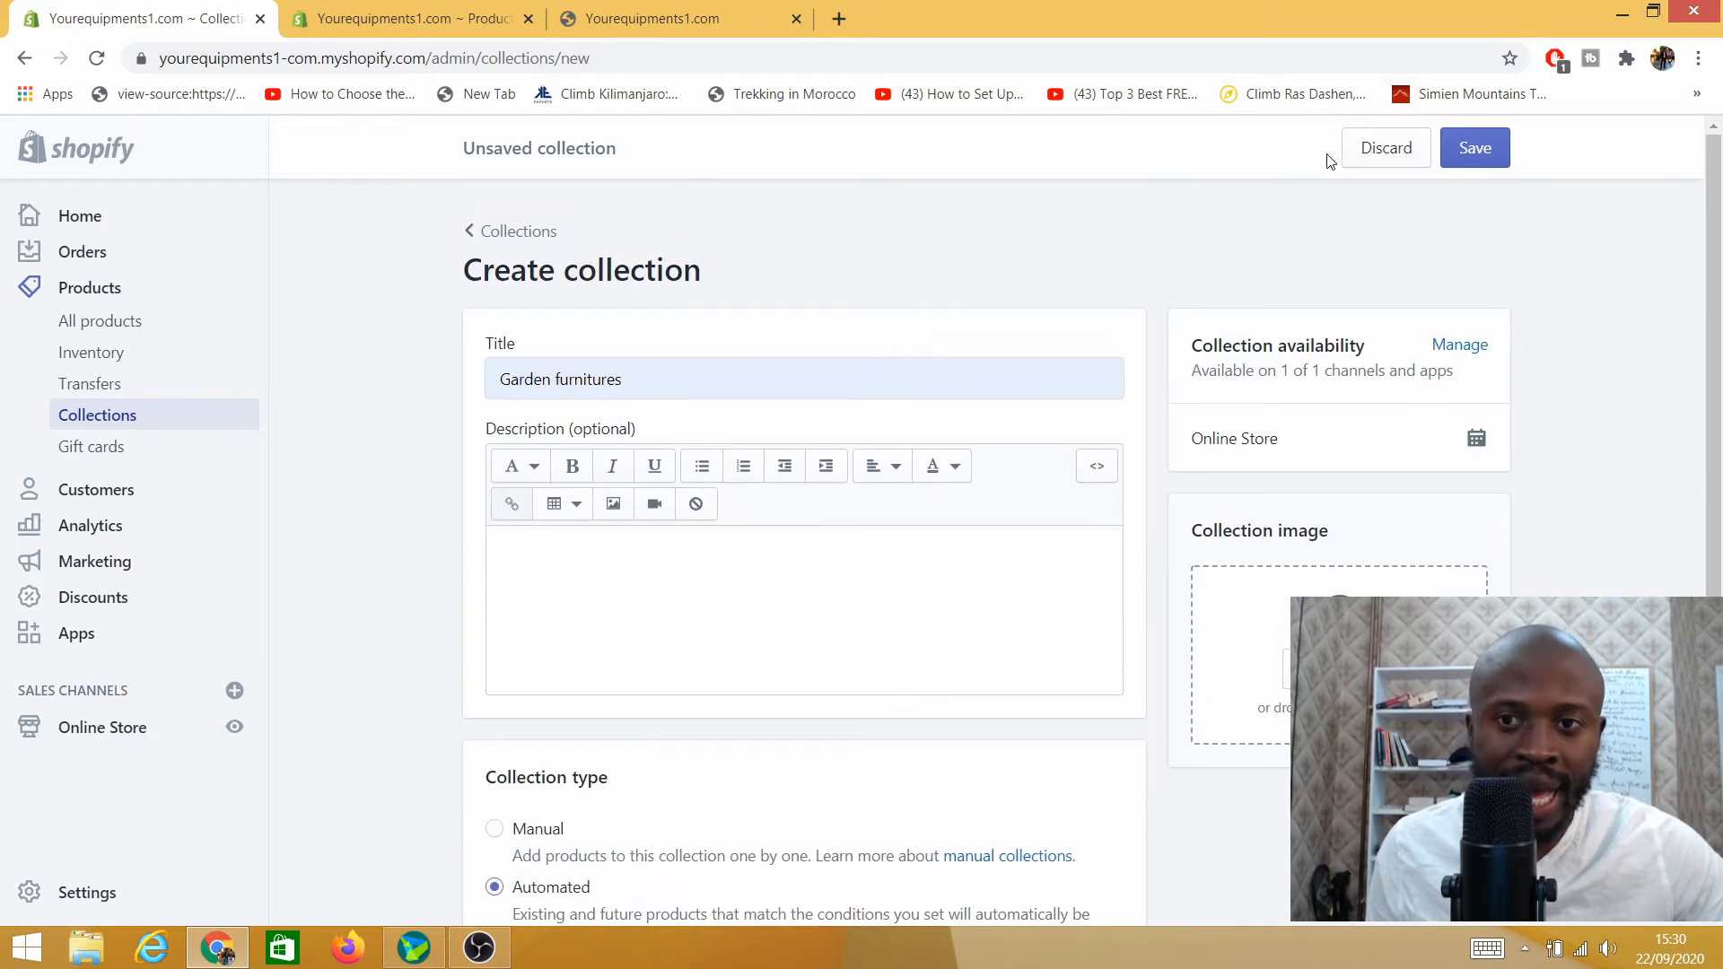
pyautogui.click(1477, 155)
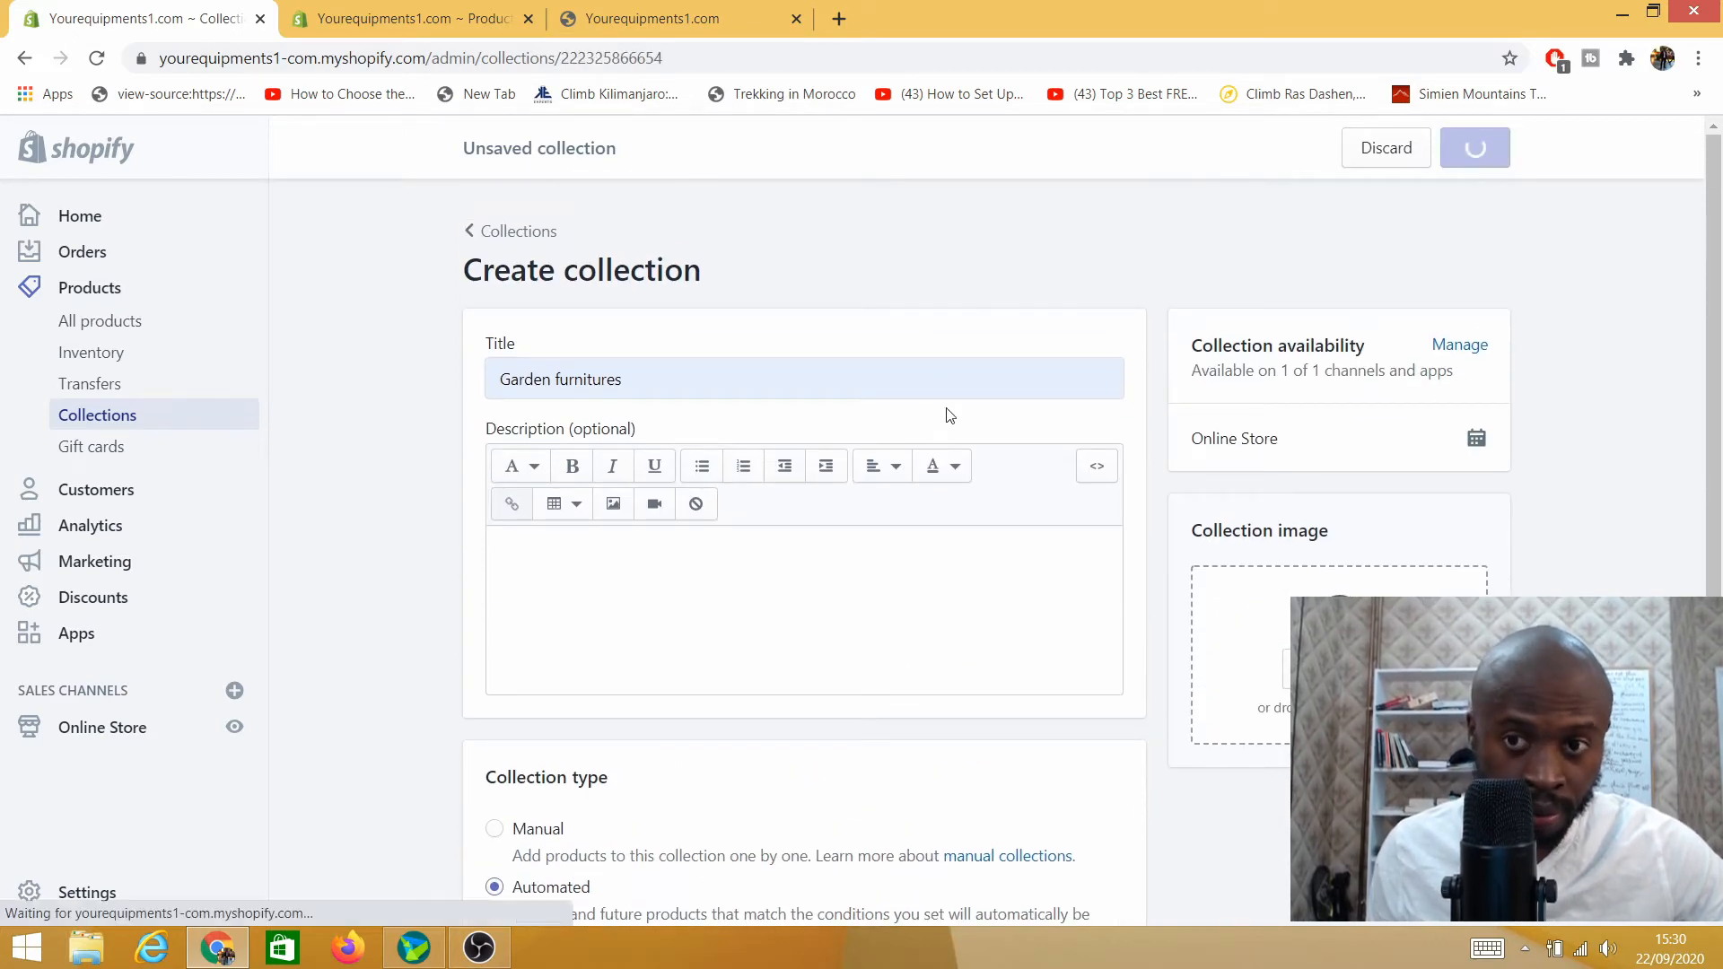
# Step: Leave the saved collection and open the list of all products
pyautogui.click(280, 24)
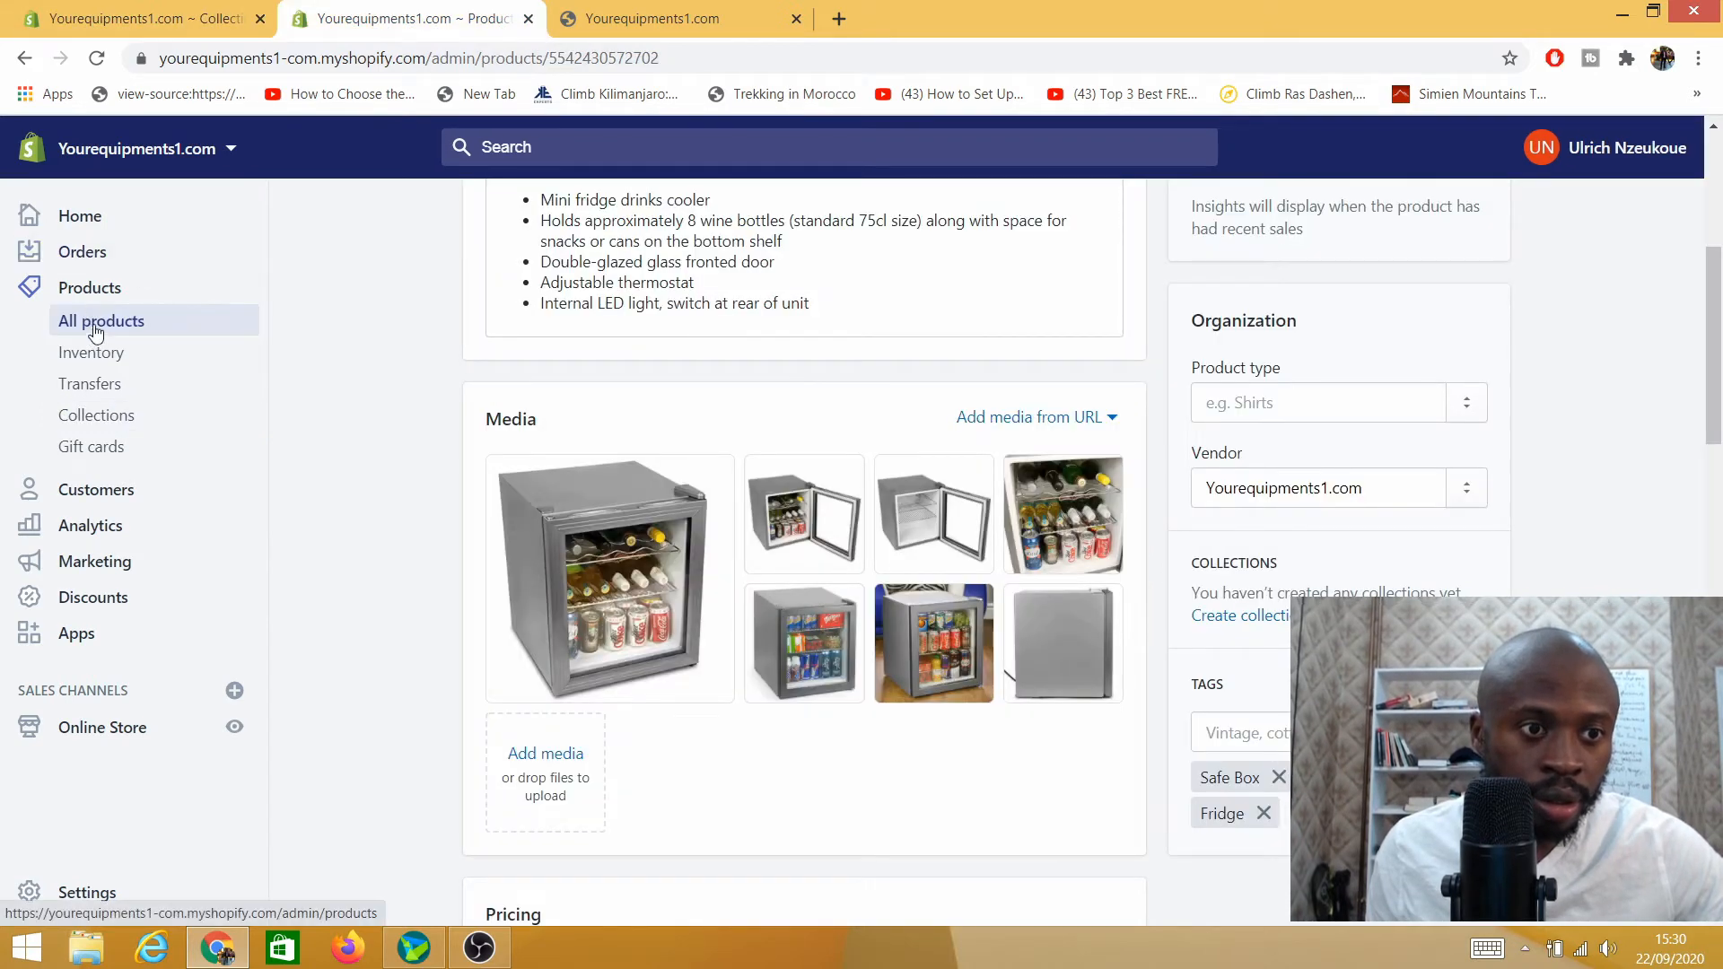
pyautogui.click(92, 321)
pyautogui.click(139, 26)
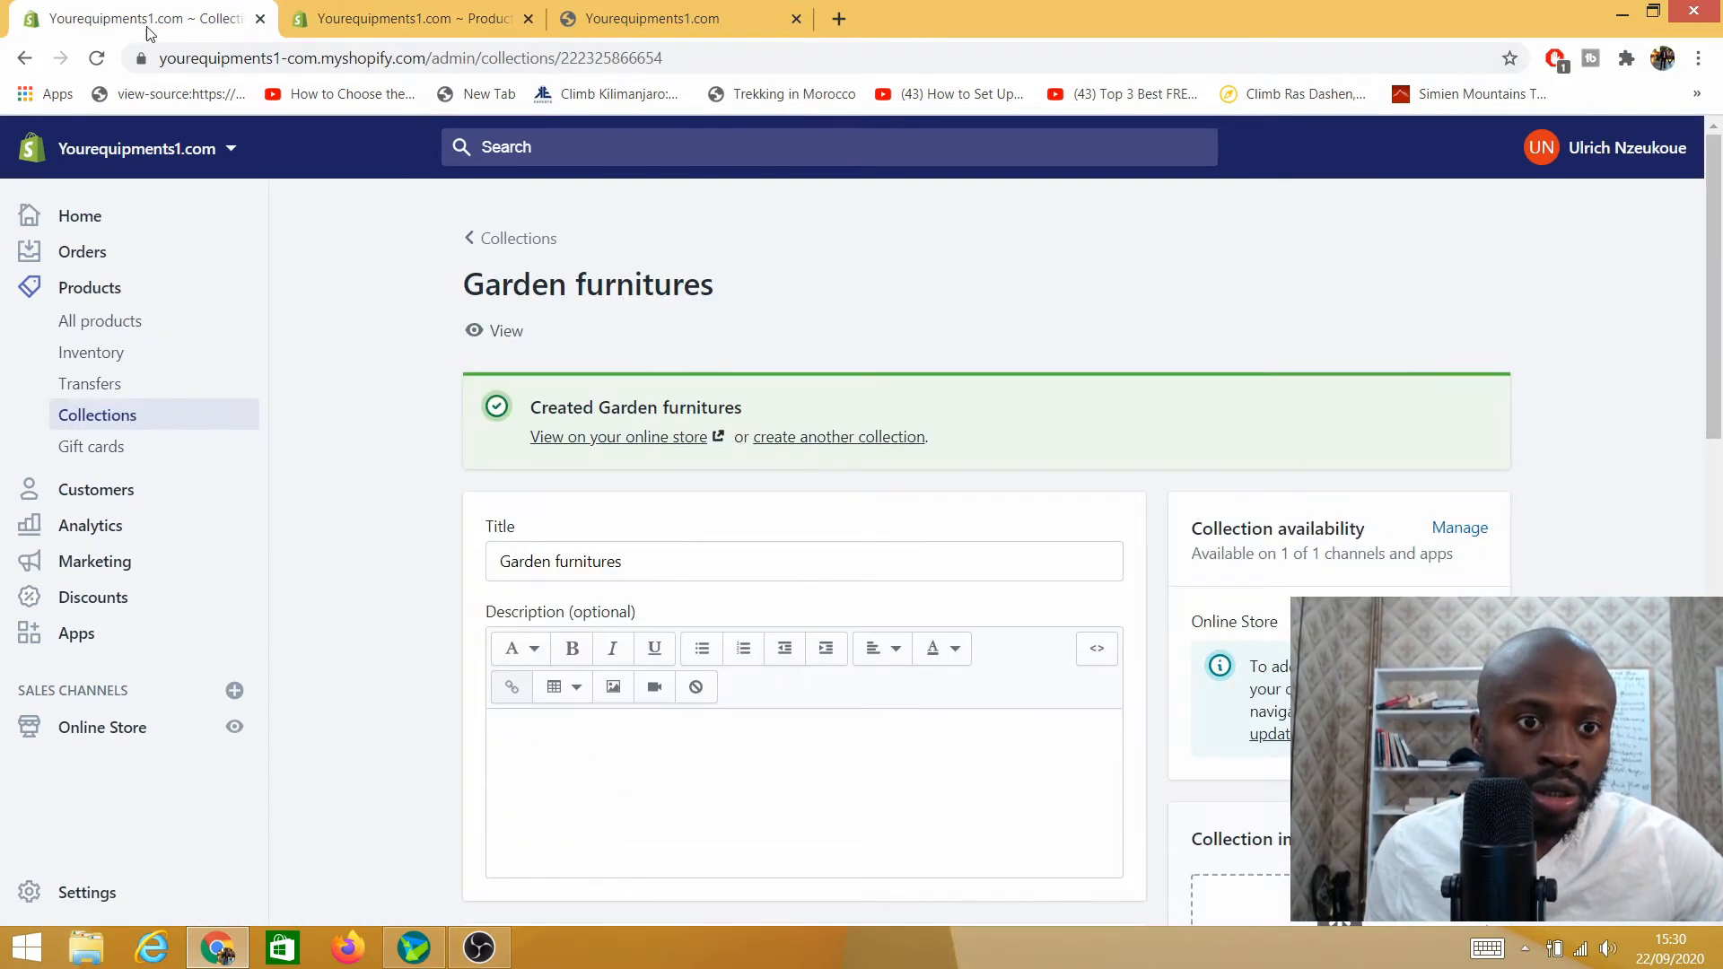
pyautogui.click(99, 331)
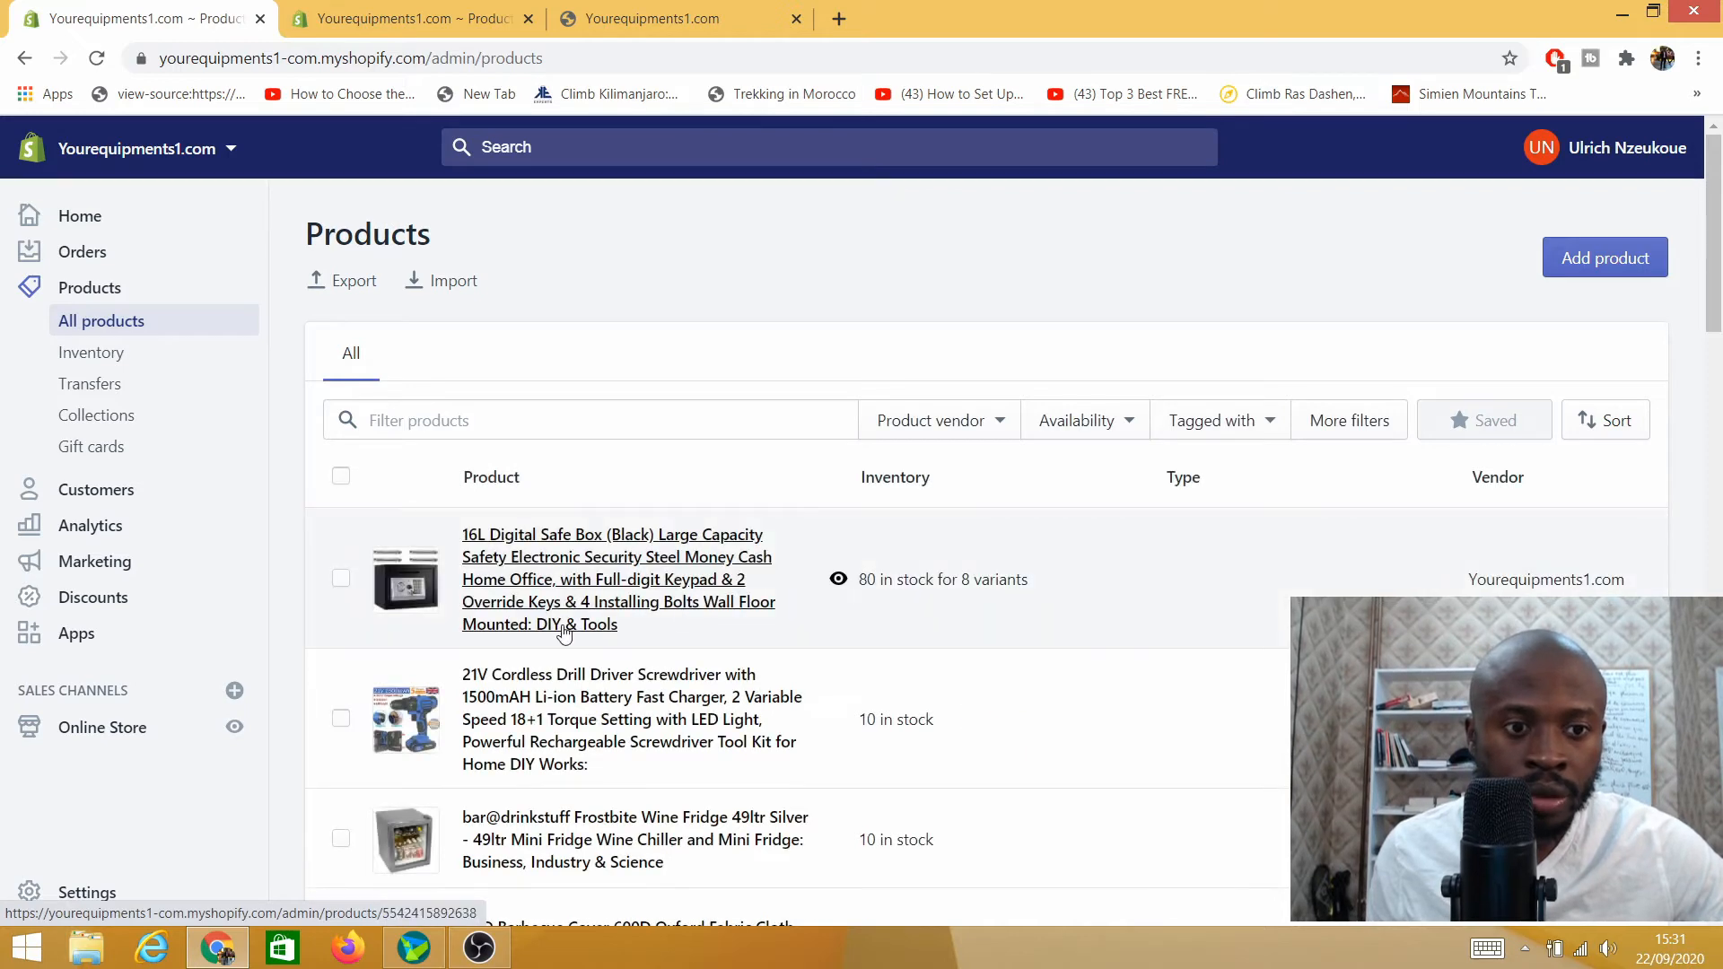
# Step: Select the BBQ Grill4+1 gas burner, the Collapsible Folding garden wagon and the CosmoGrill smoker barbecue in the product list
pyautogui.scroll(-5, 440, 552)
pyautogui.scroll(5, 443, 597)
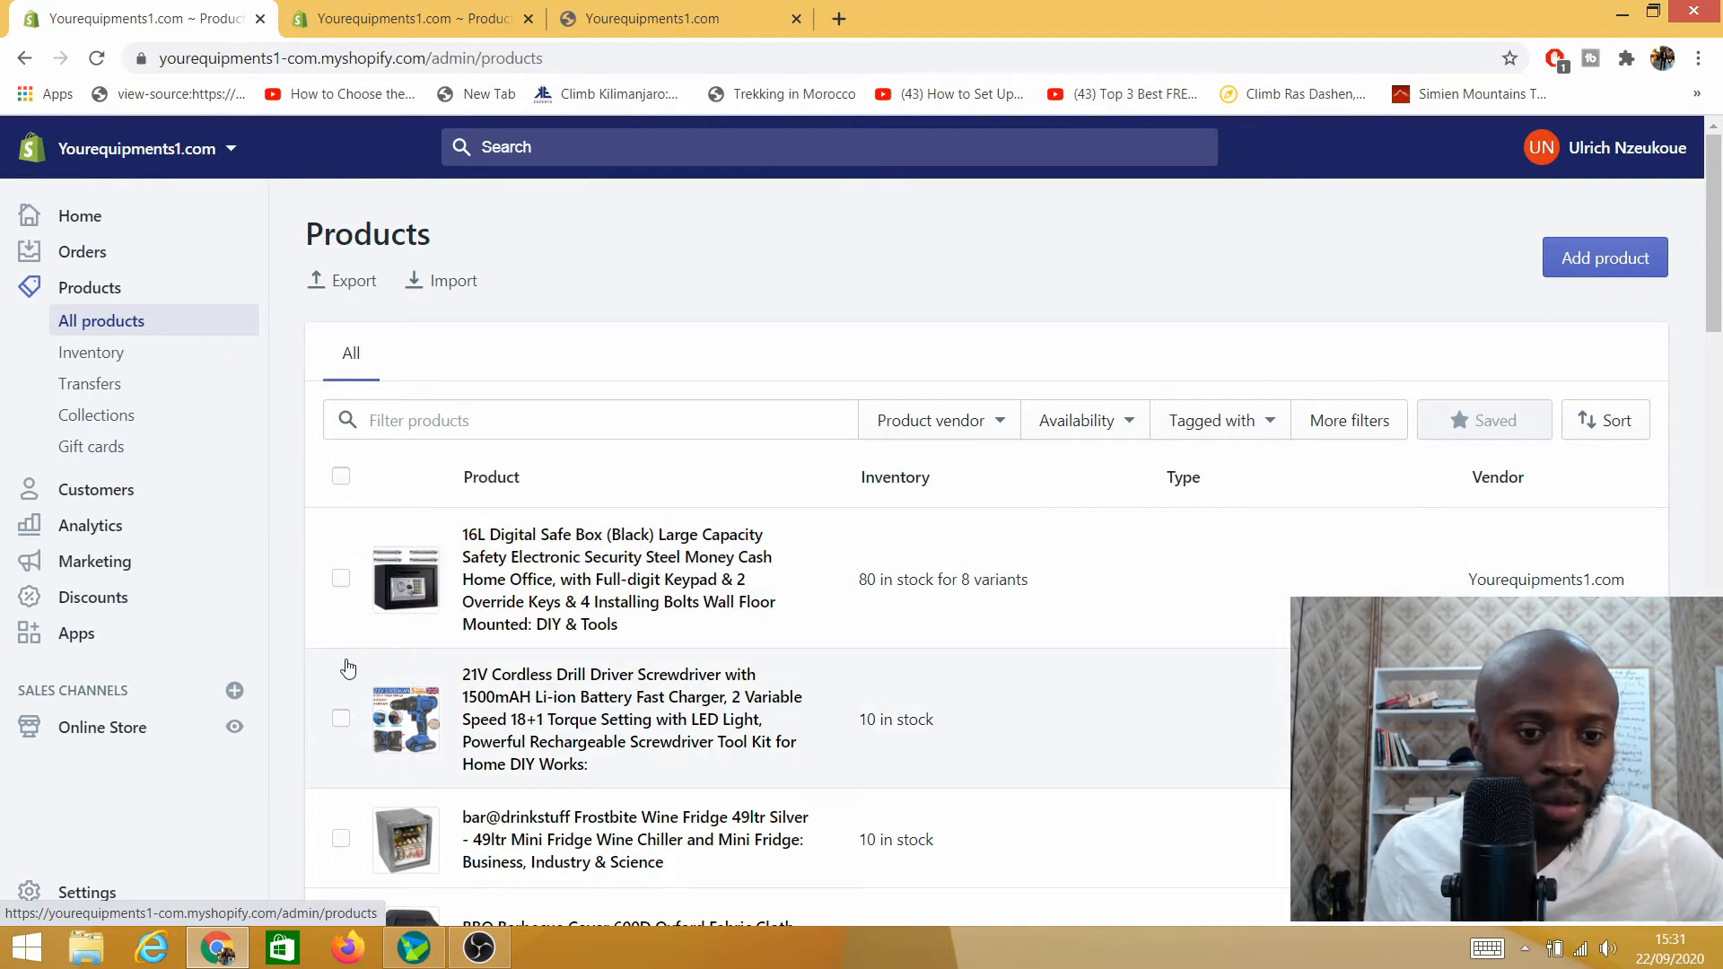
pyautogui.scroll(-6, 373, 713)
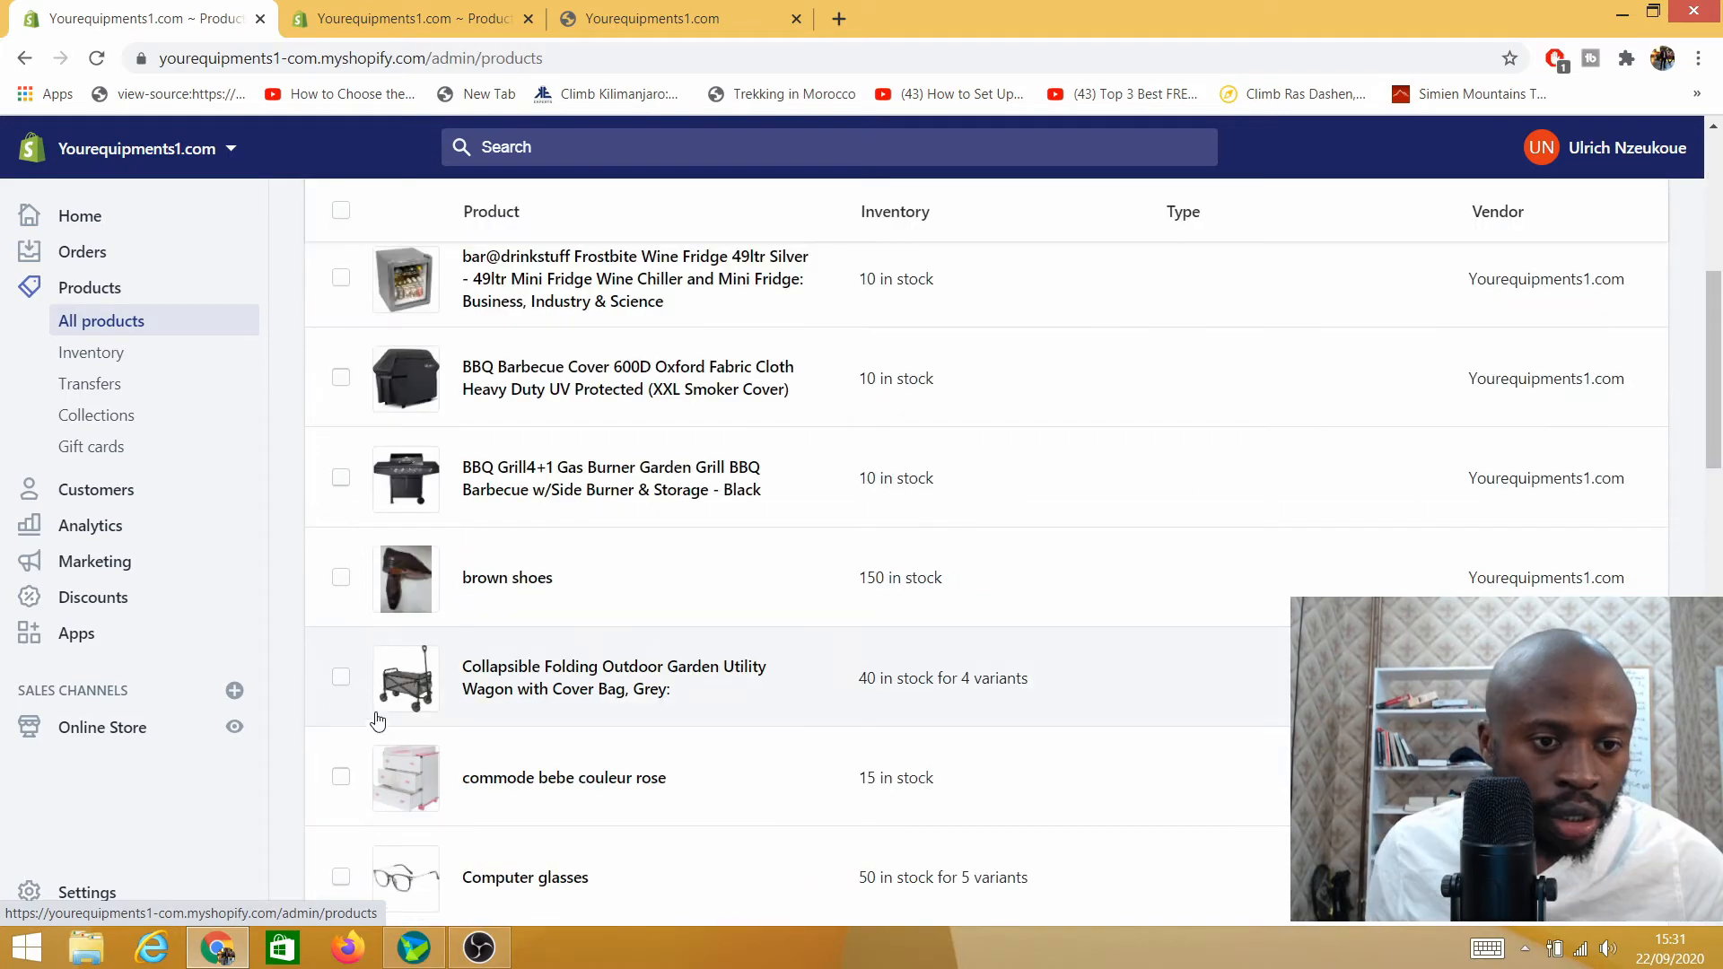
pyautogui.scroll(-5, 373, 659)
pyautogui.scroll(10, 381, 642)
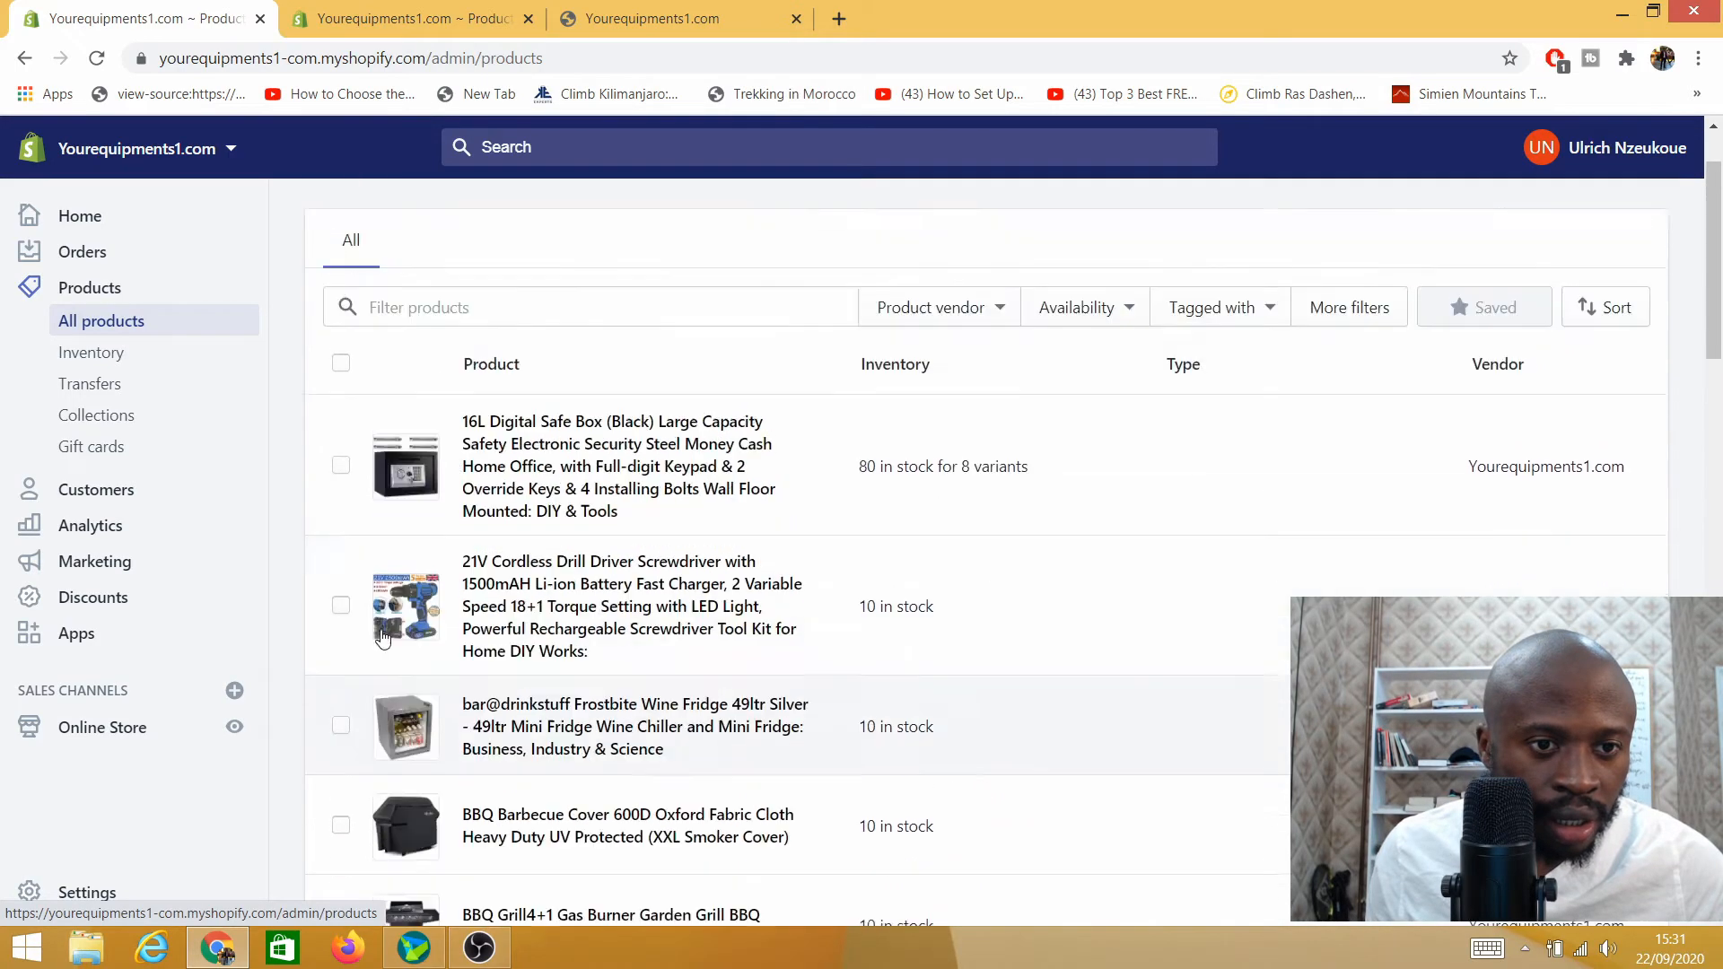
pyautogui.scroll(1, 381, 637)
pyautogui.scroll(-5, 400, 660)
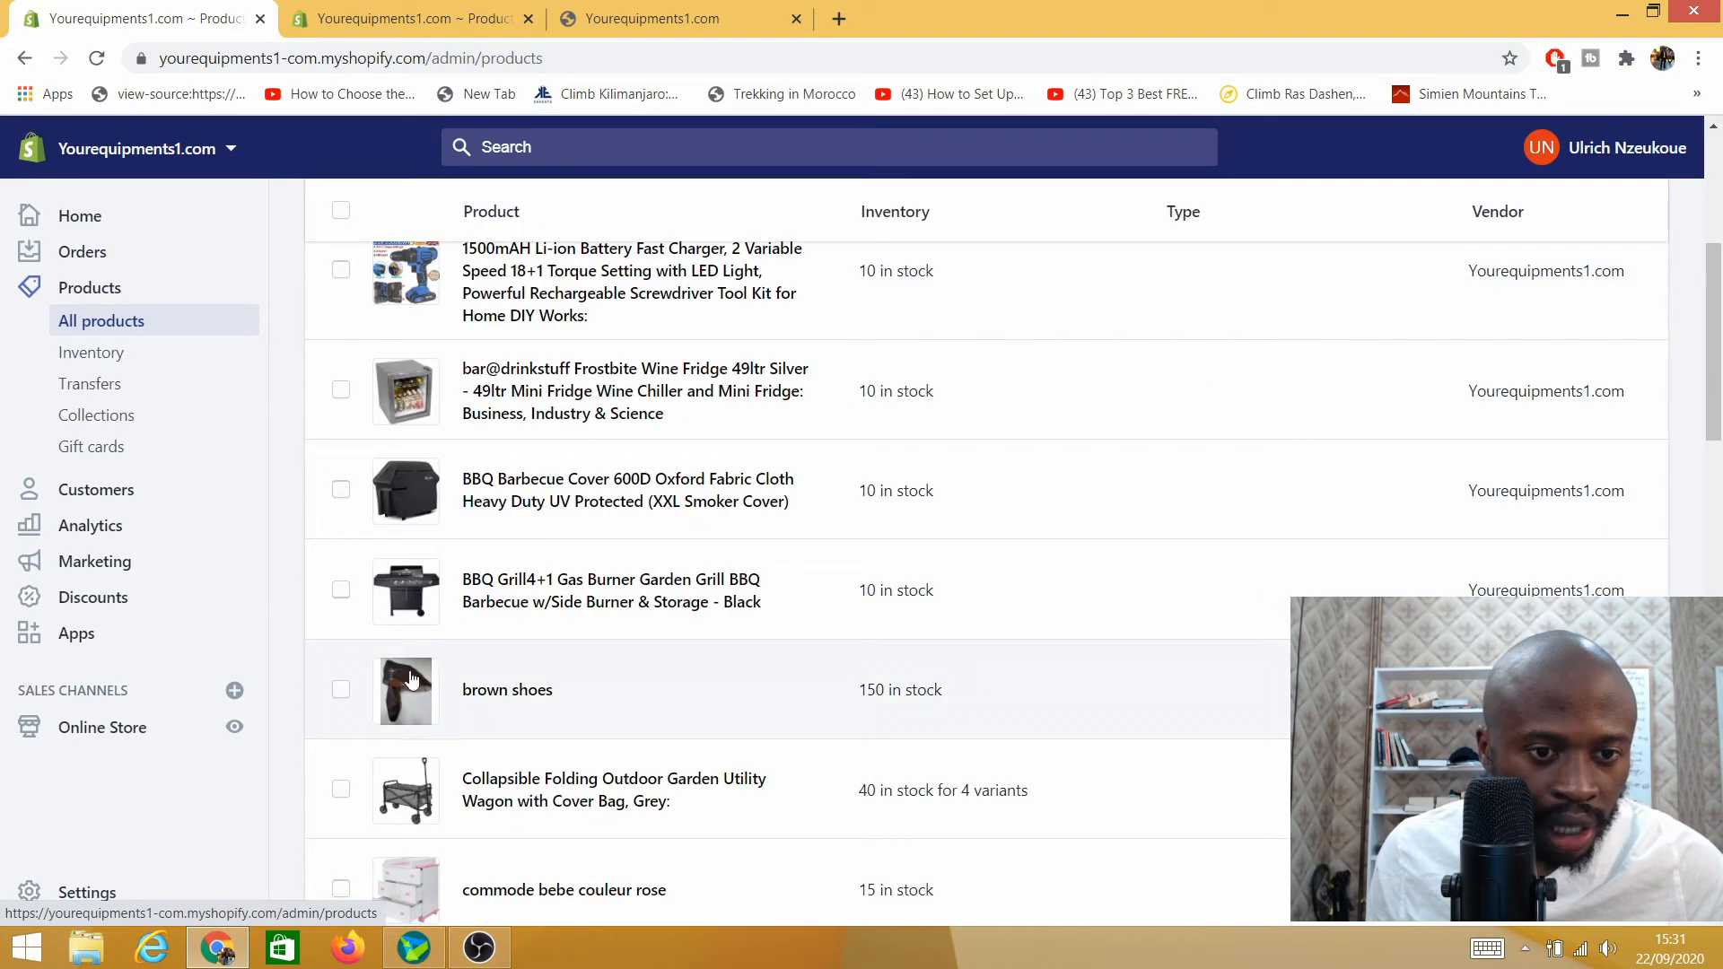
pyautogui.click(342, 589)
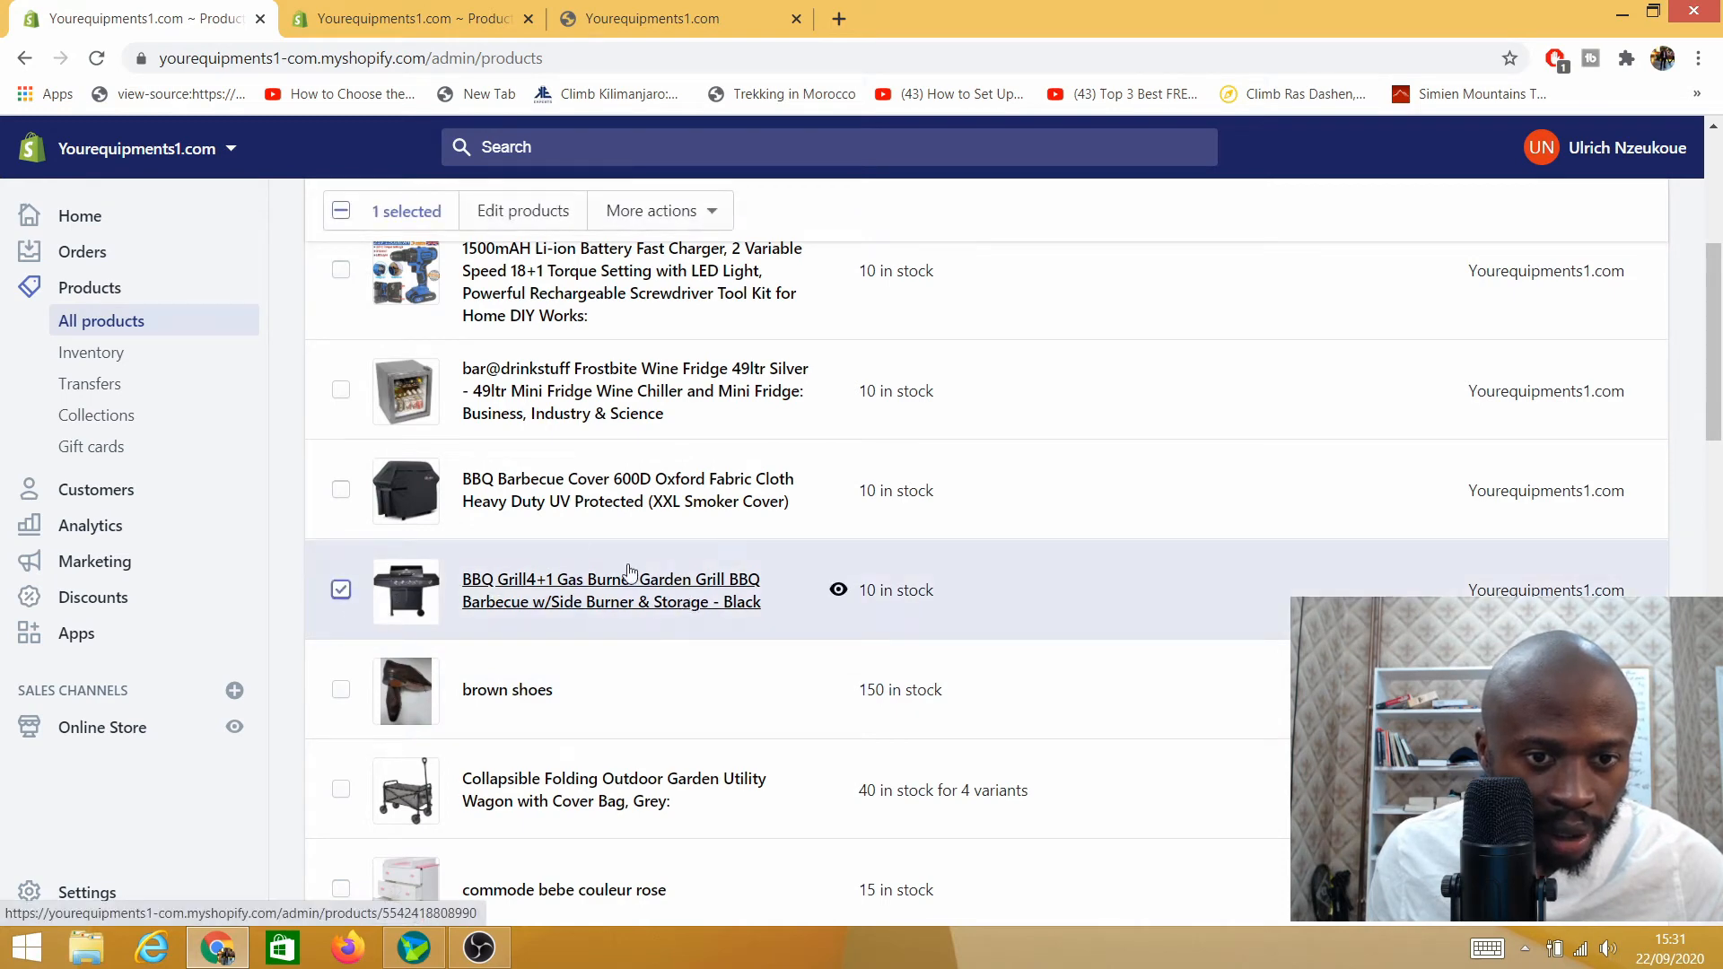
pyautogui.click(341, 489)
pyautogui.scroll(-8, 355, 627)
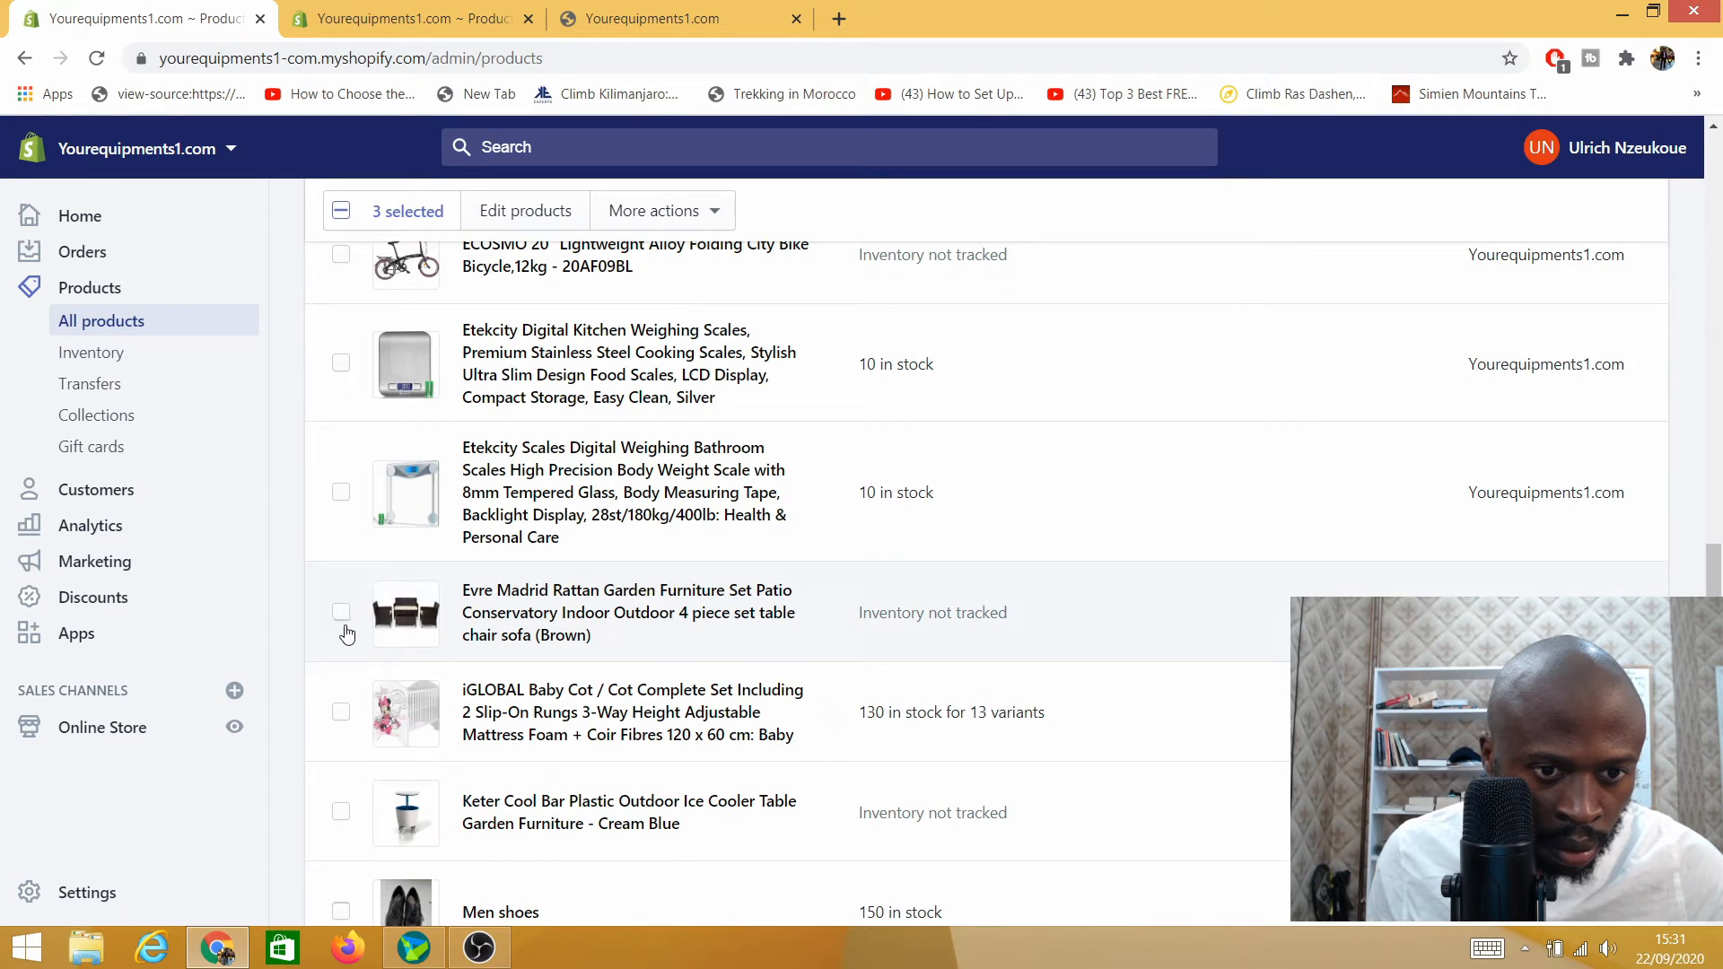
# Step: Add the Evre Madrid rattan set, the Keter Cool Bar table and the Ouhigher rattan furniture set to the product selection
pyautogui.click(342, 612)
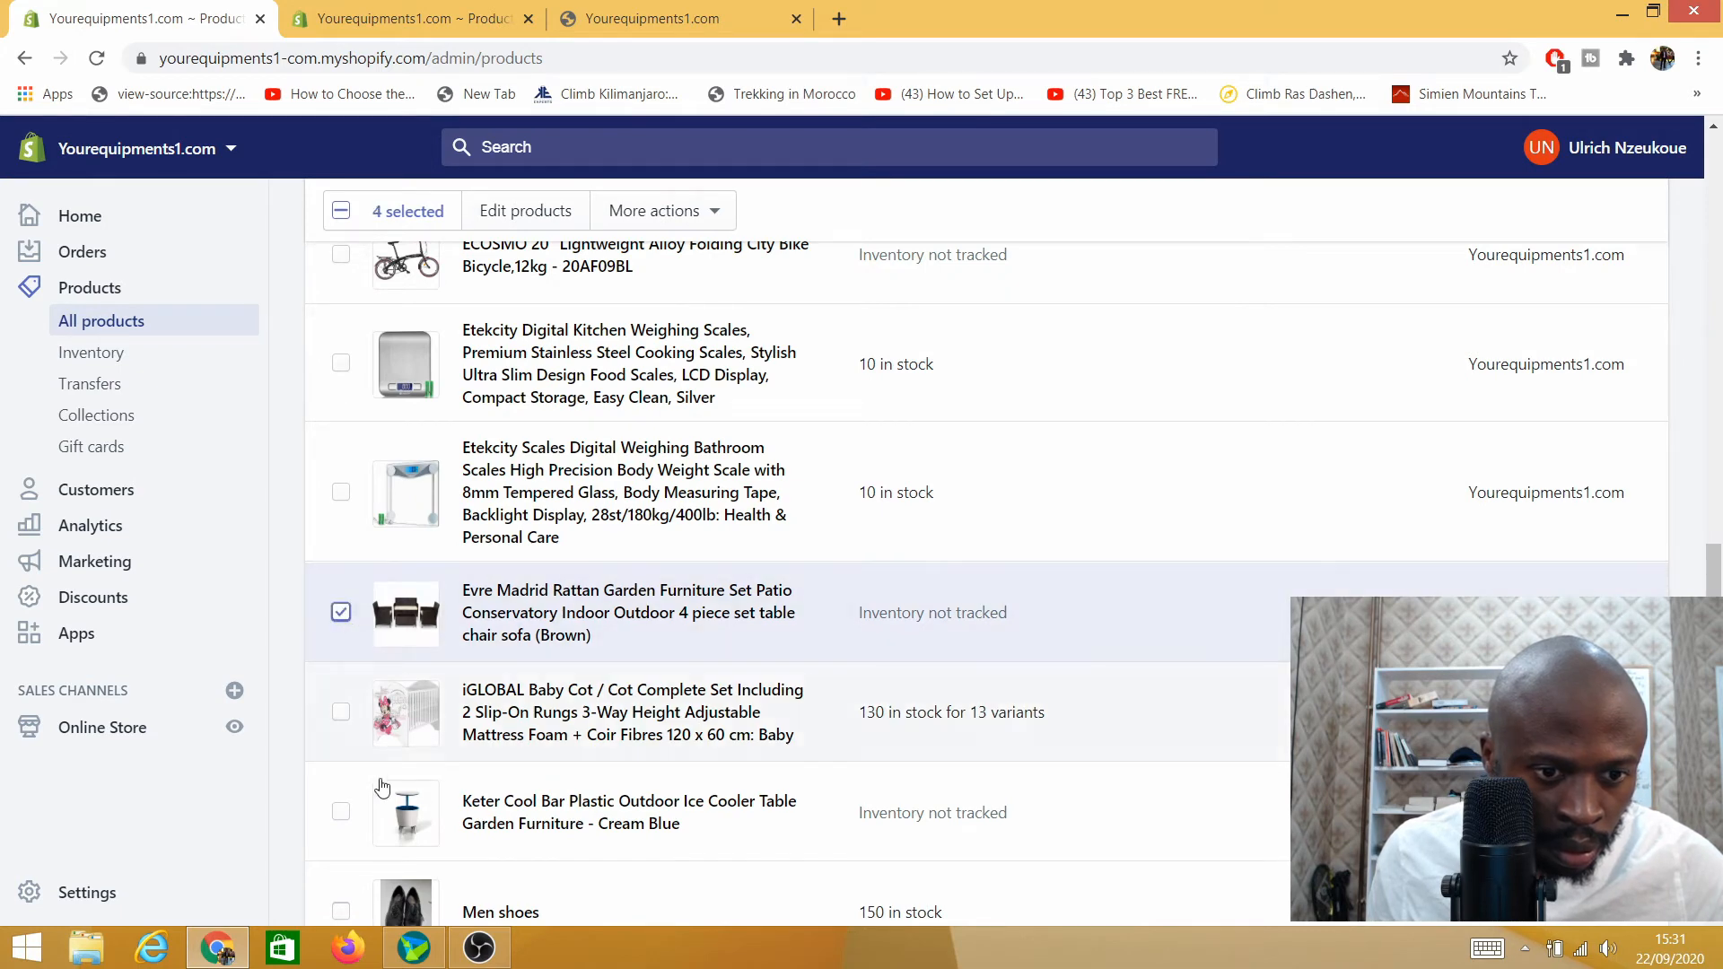
pyautogui.click(341, 812)
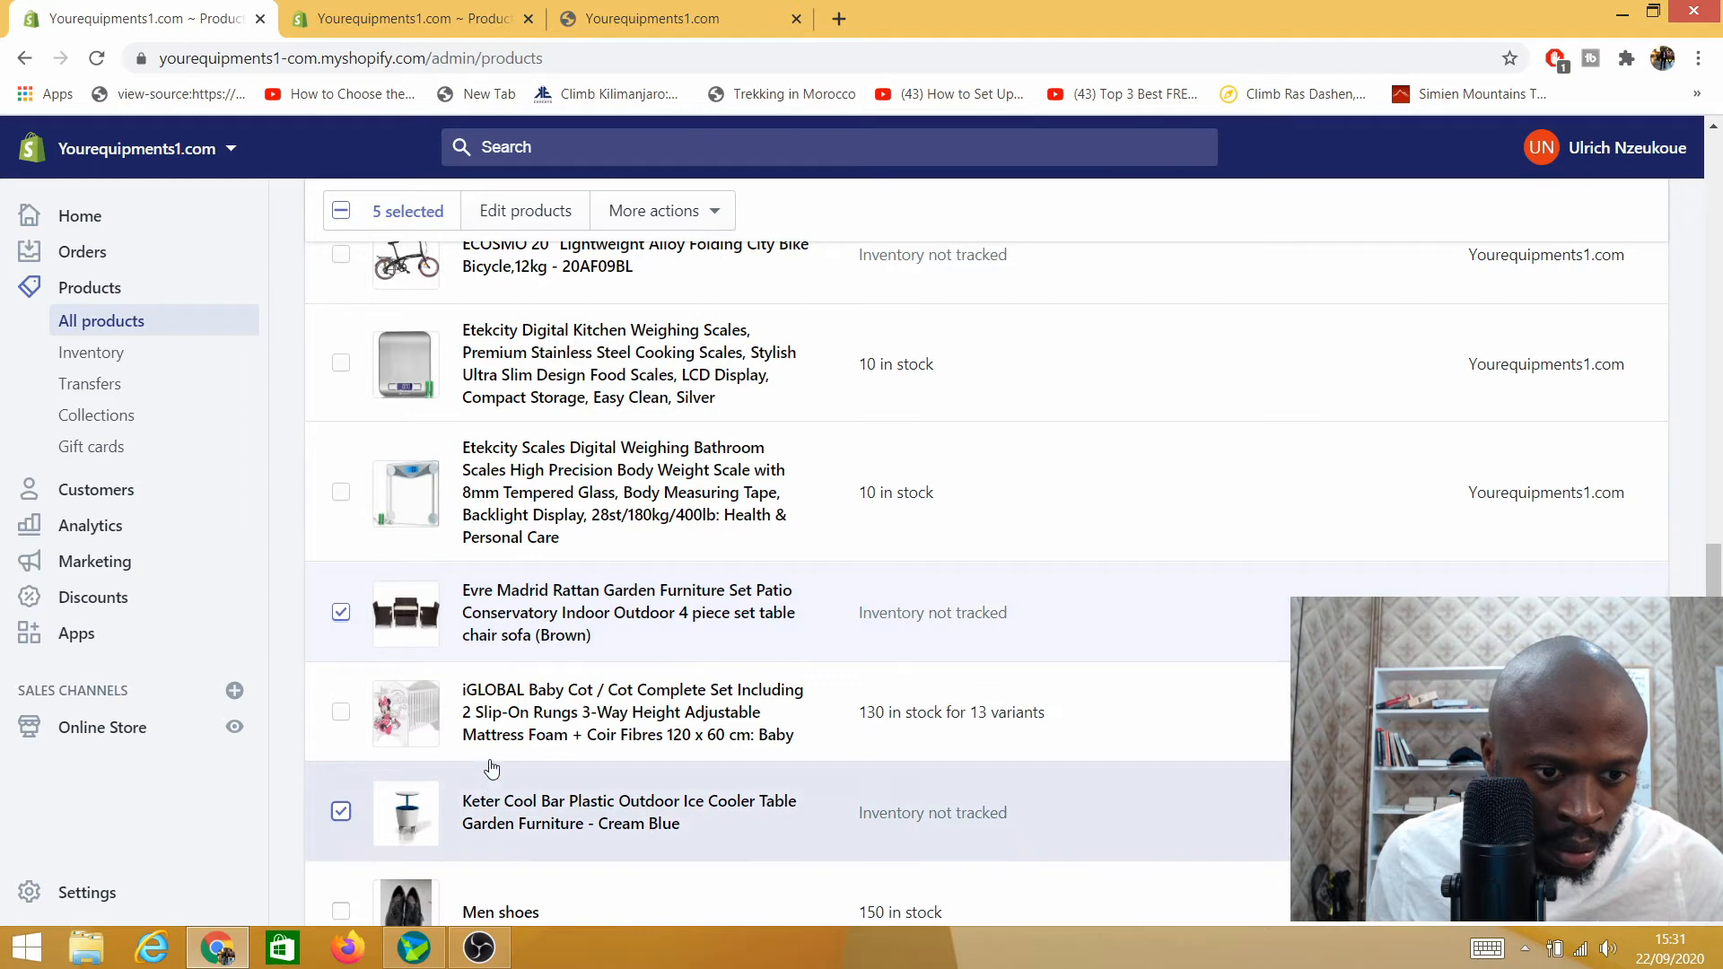
pyautogui.scroll(-4, 395, 772)
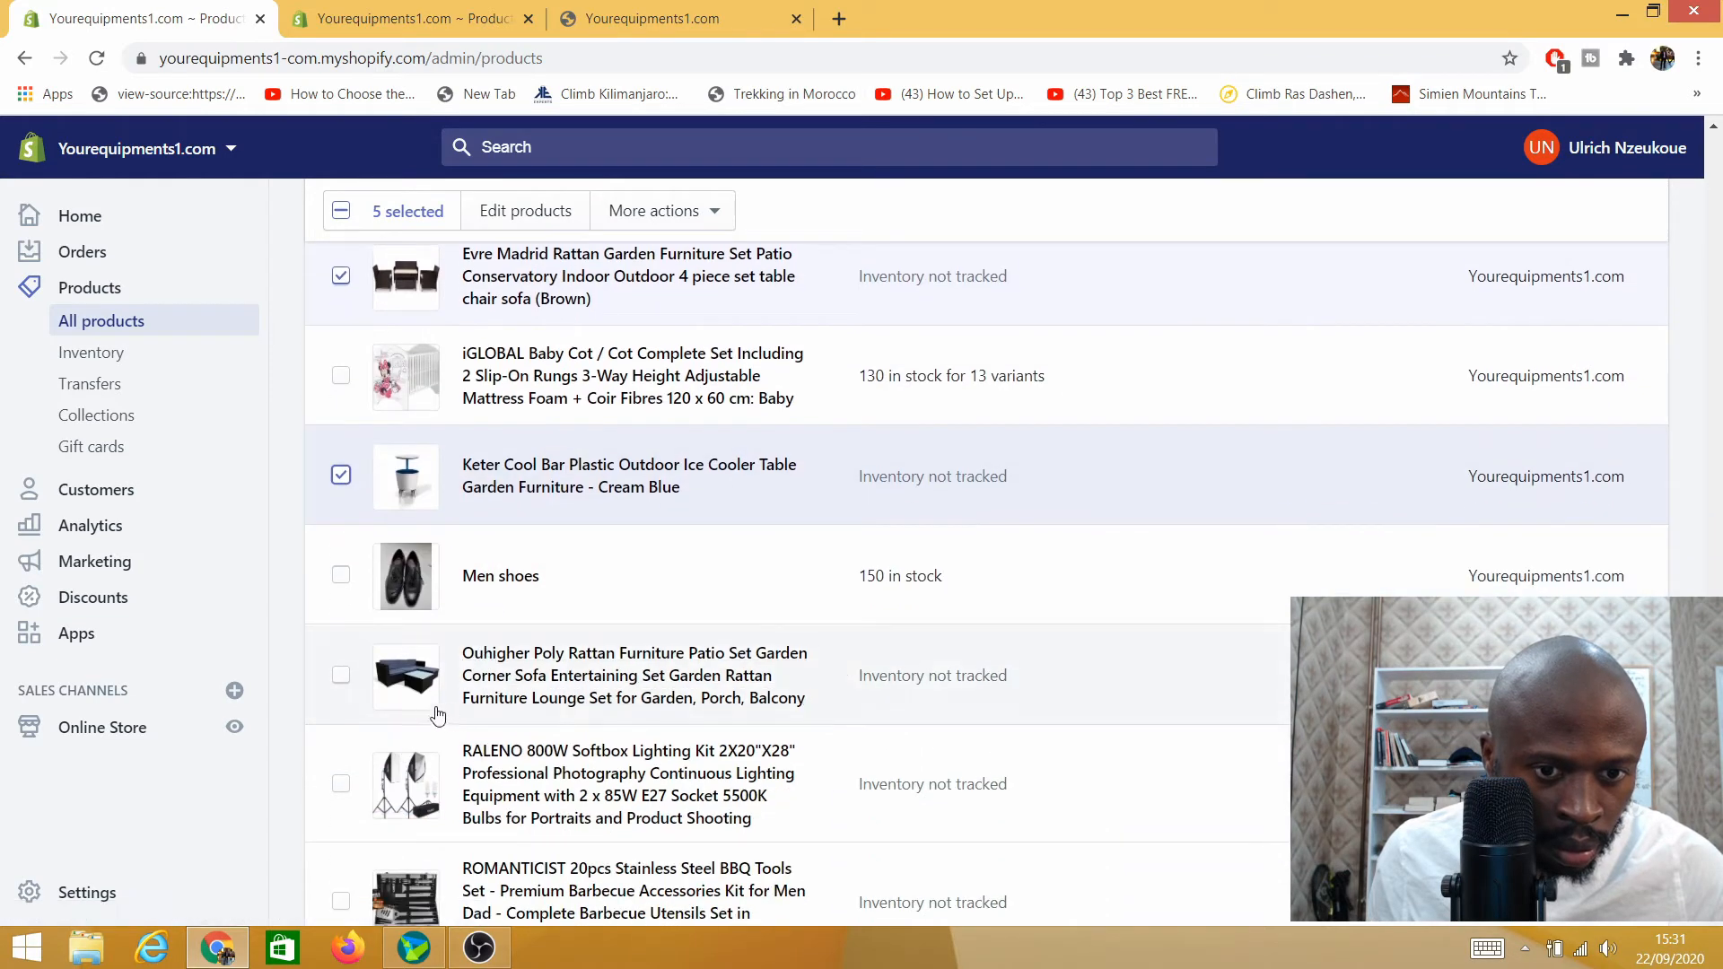
pyautogui.click(341, 675)
pyautogui.scroll(-4, 350, 694)
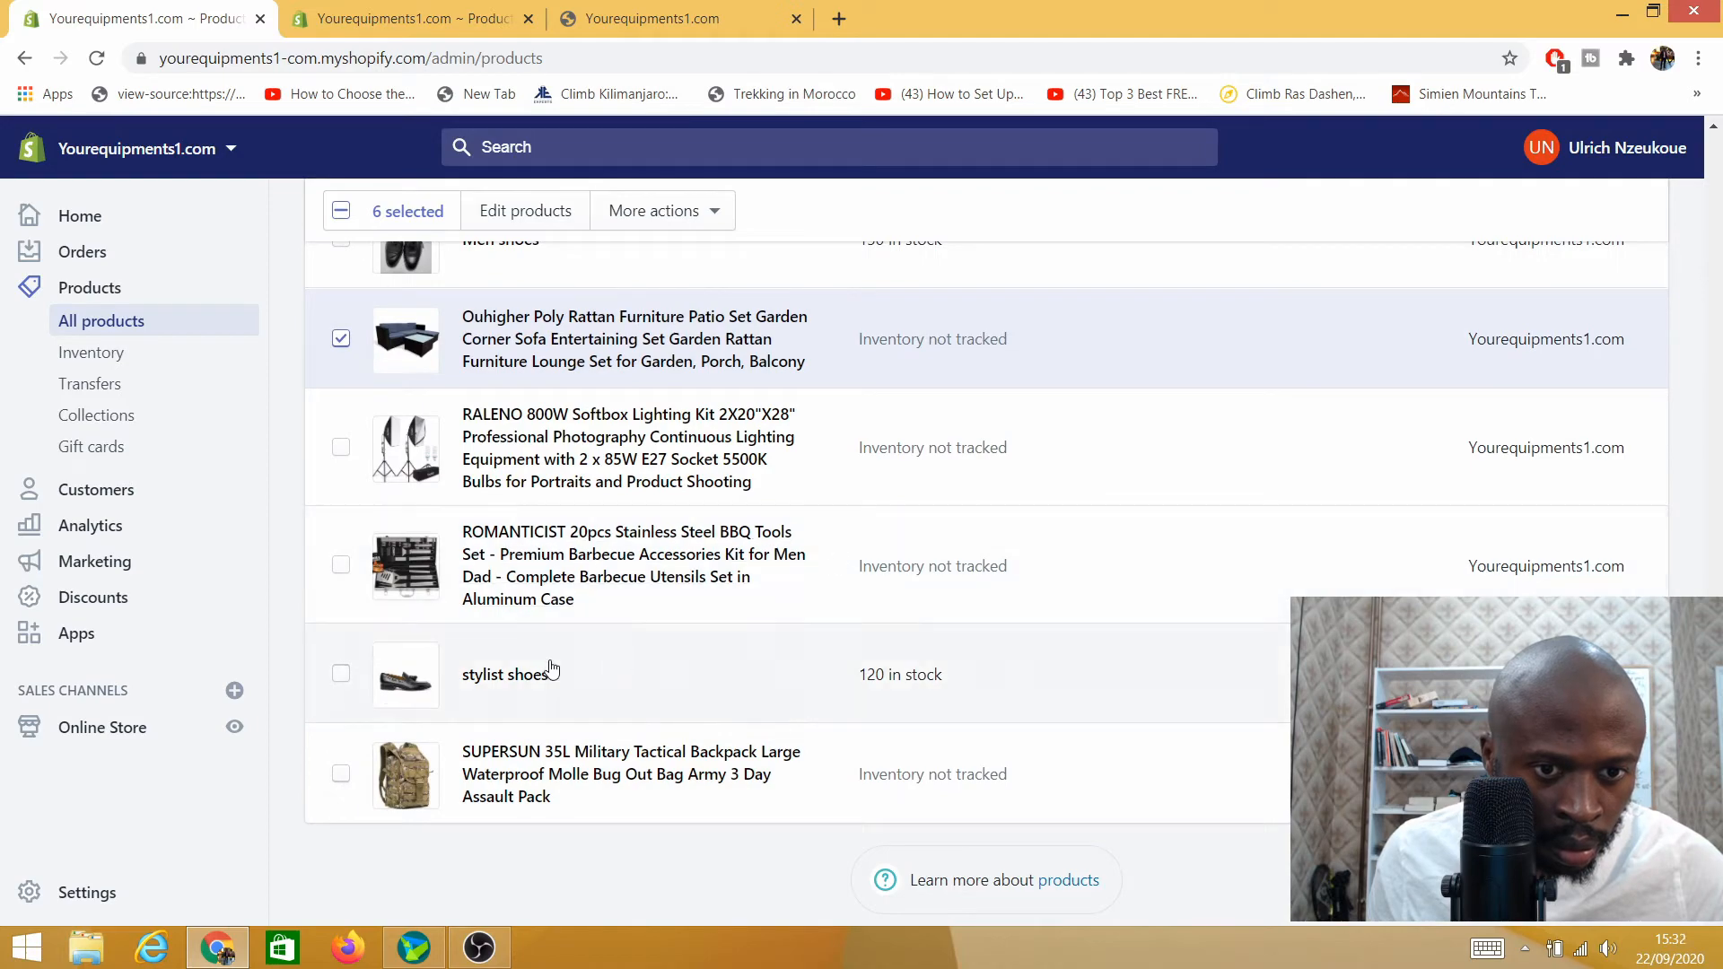
# Step: Add the tag "Garden" to the six selected products and save it
pyautogui.scroll(5, 438, 601)
pyautogui.scroll(15, 437, 601)
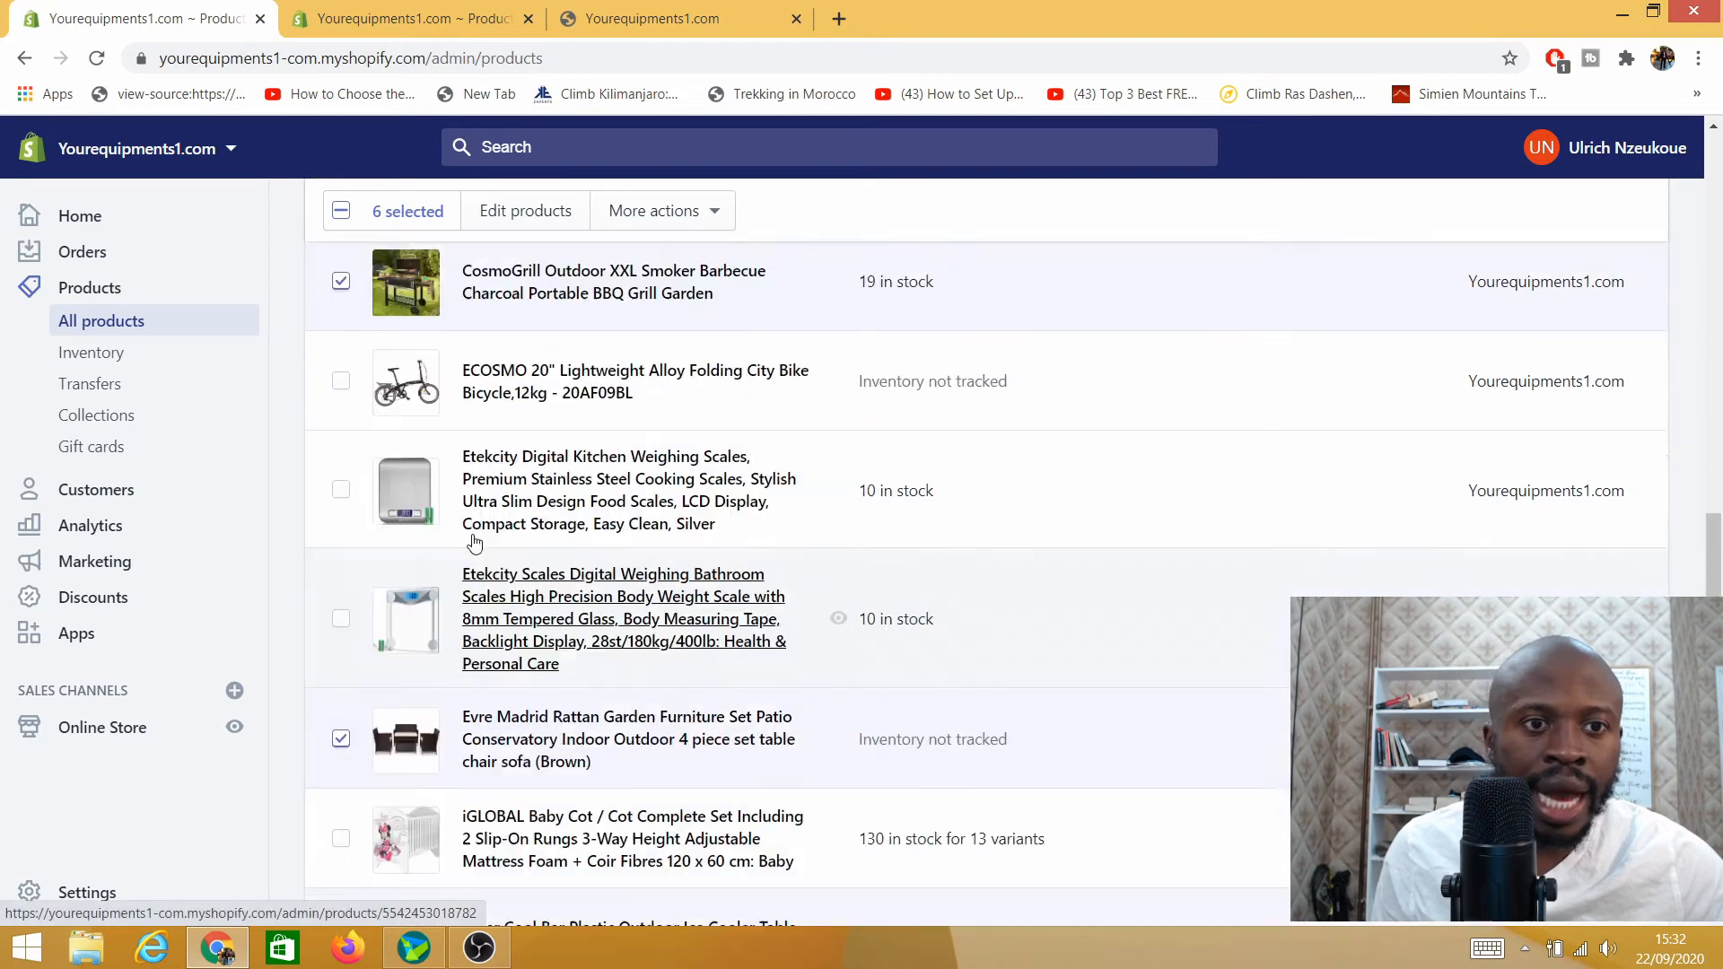
pyautogui.scroll(4, 531, 455)
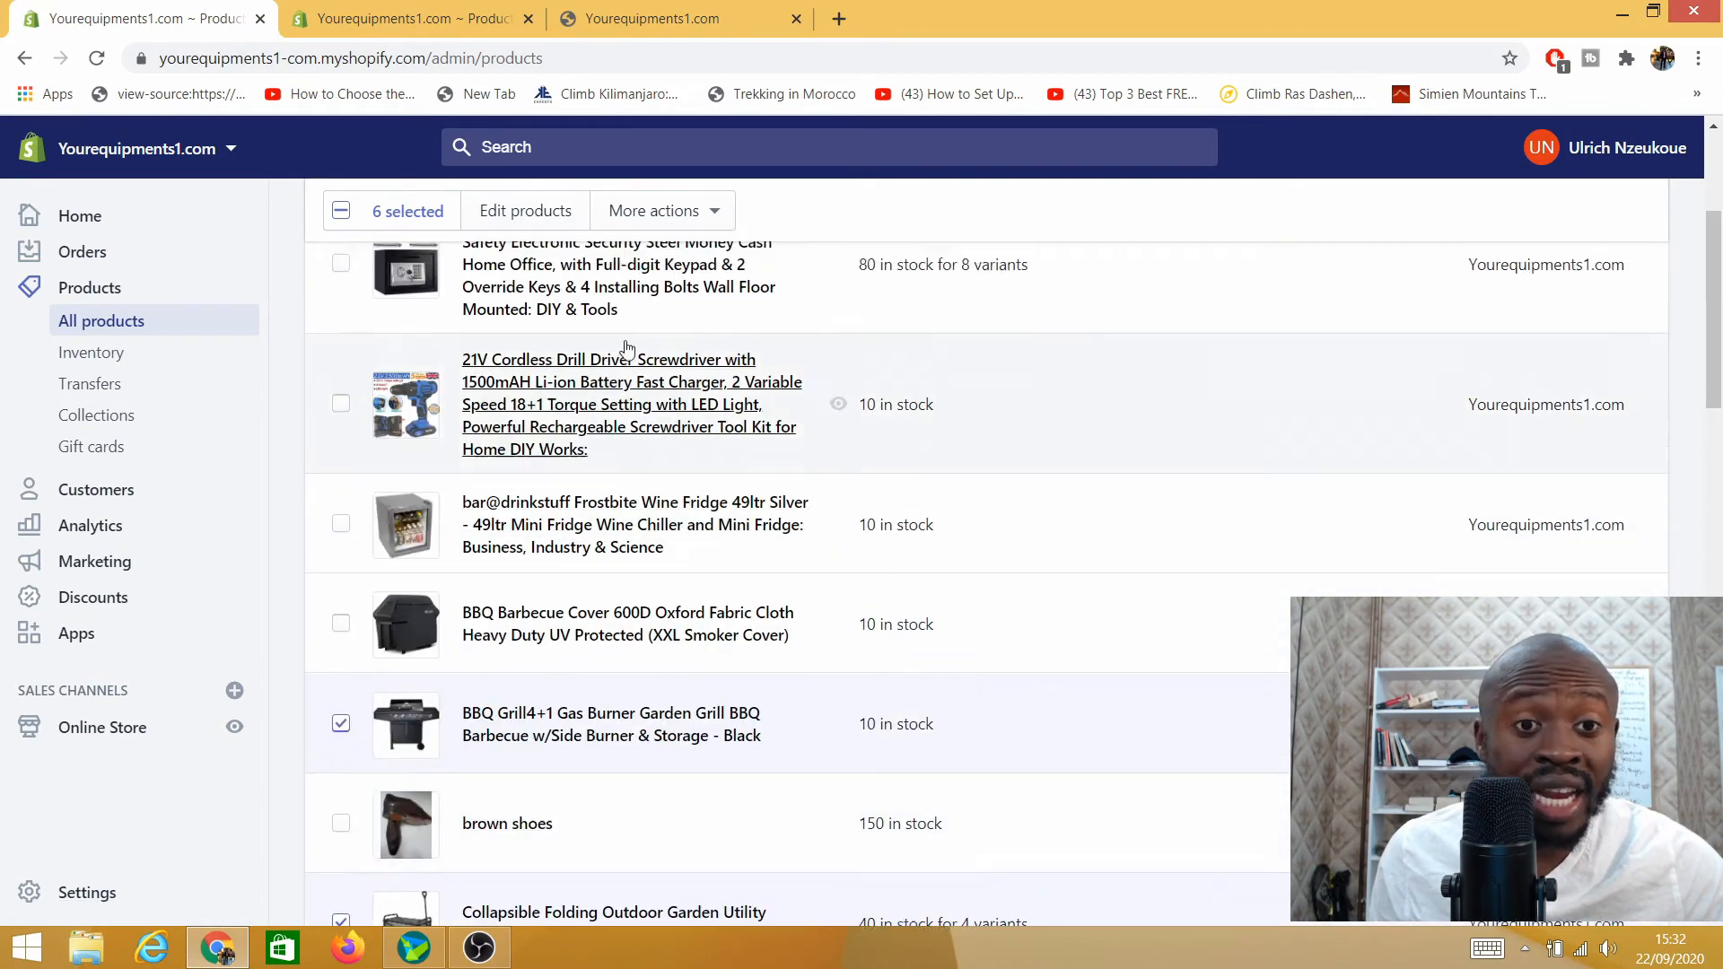
pyautogui.click(702, 484)
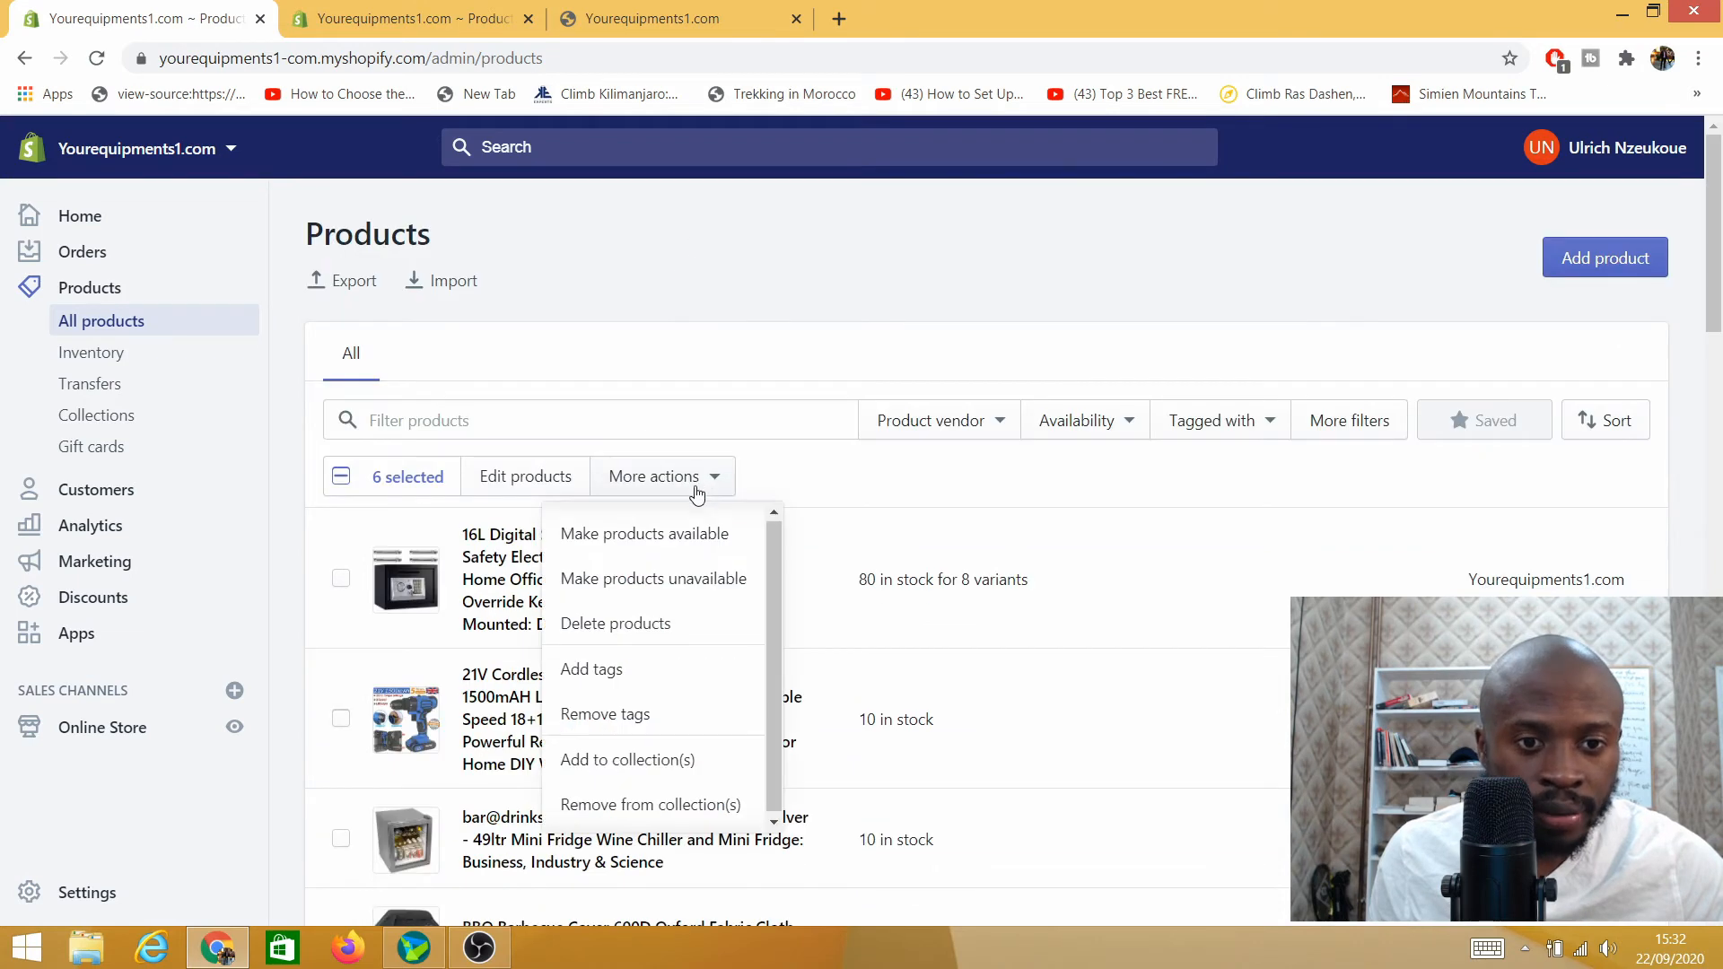
pyautogui.click(590, 672)
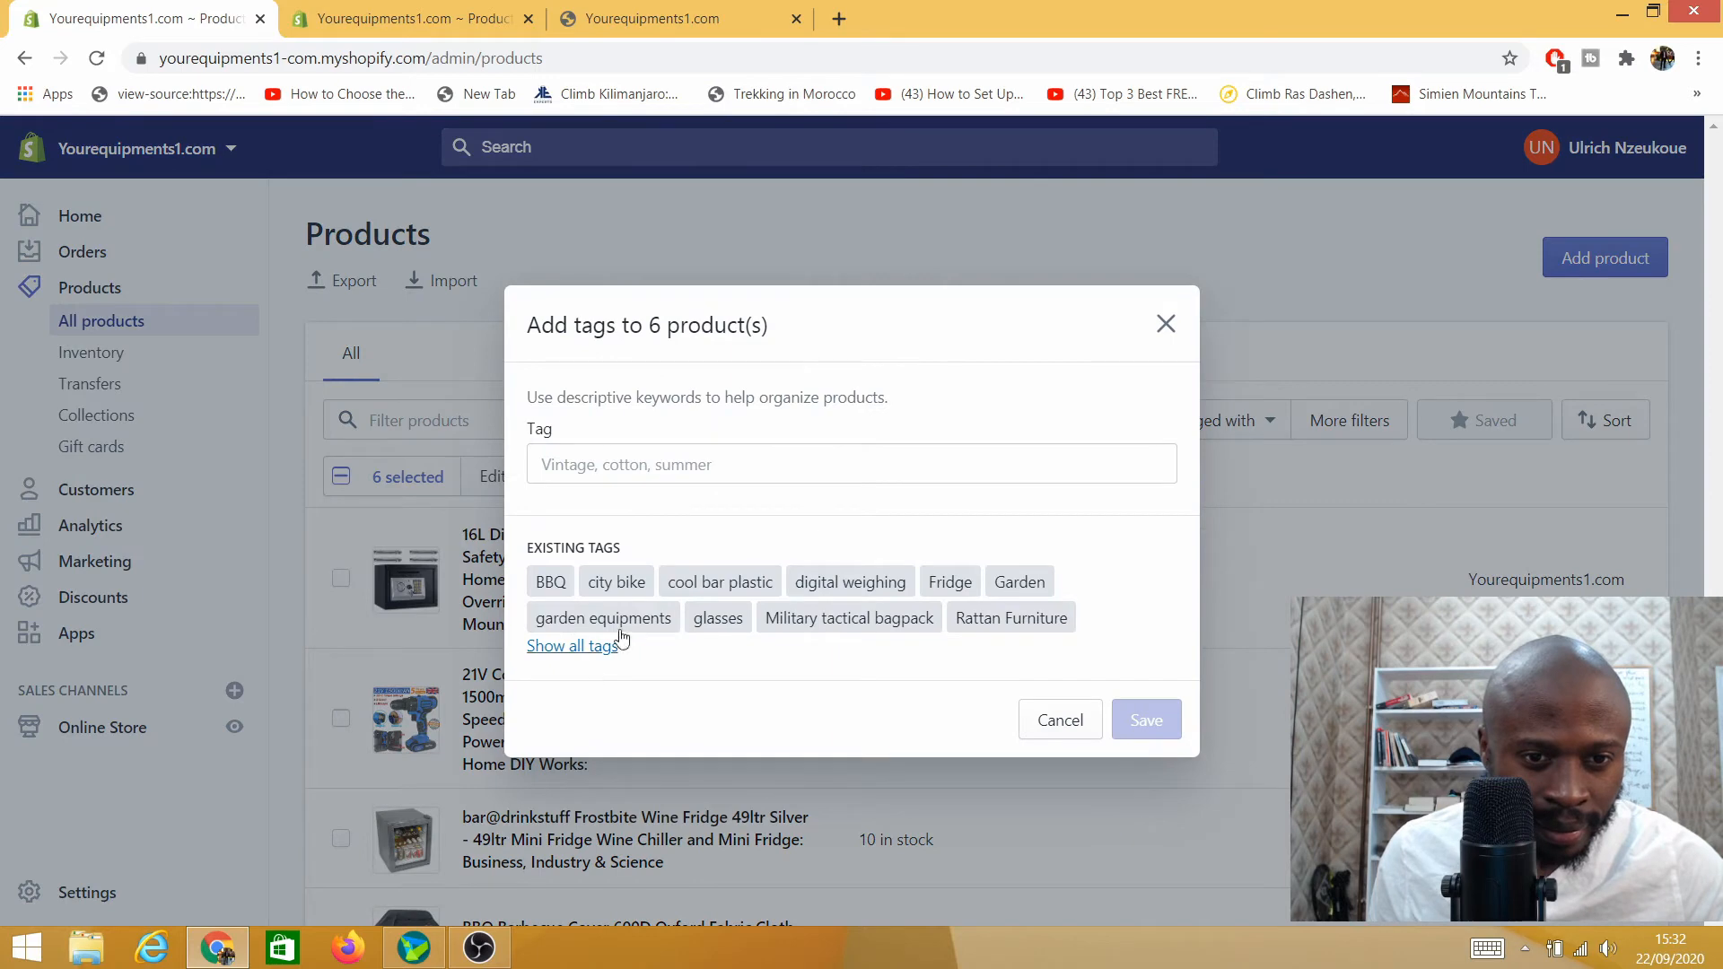
pyautogui.click(607, 471)
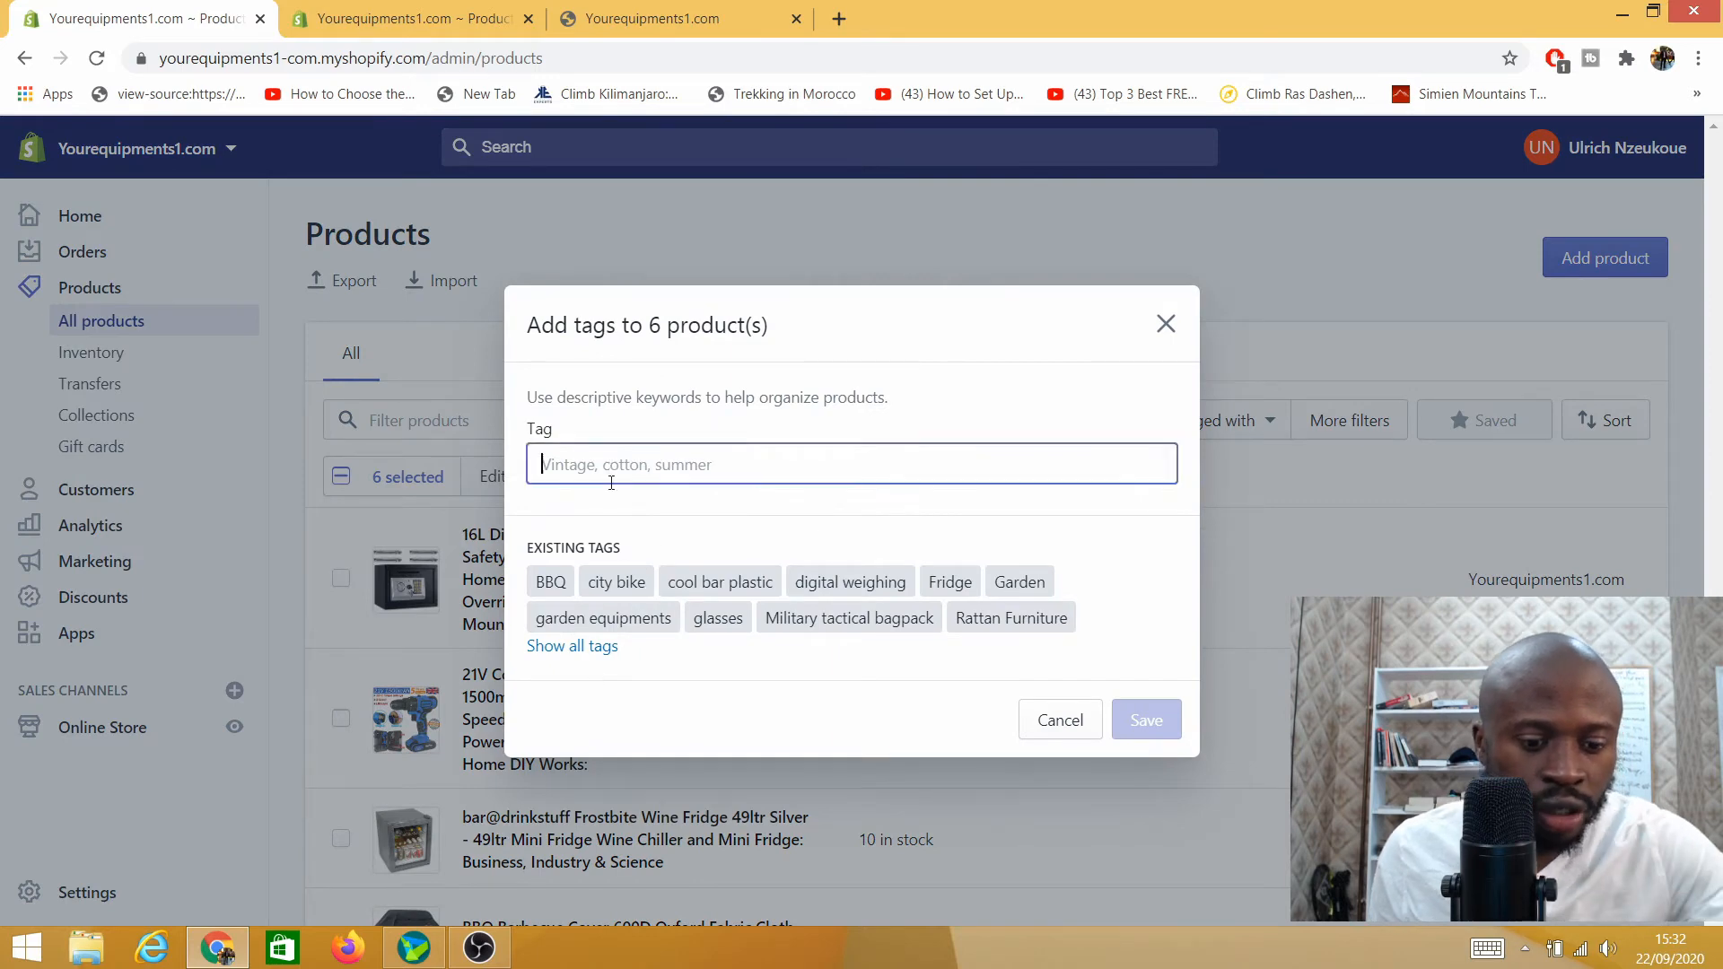
pyautogui.write('Ga')
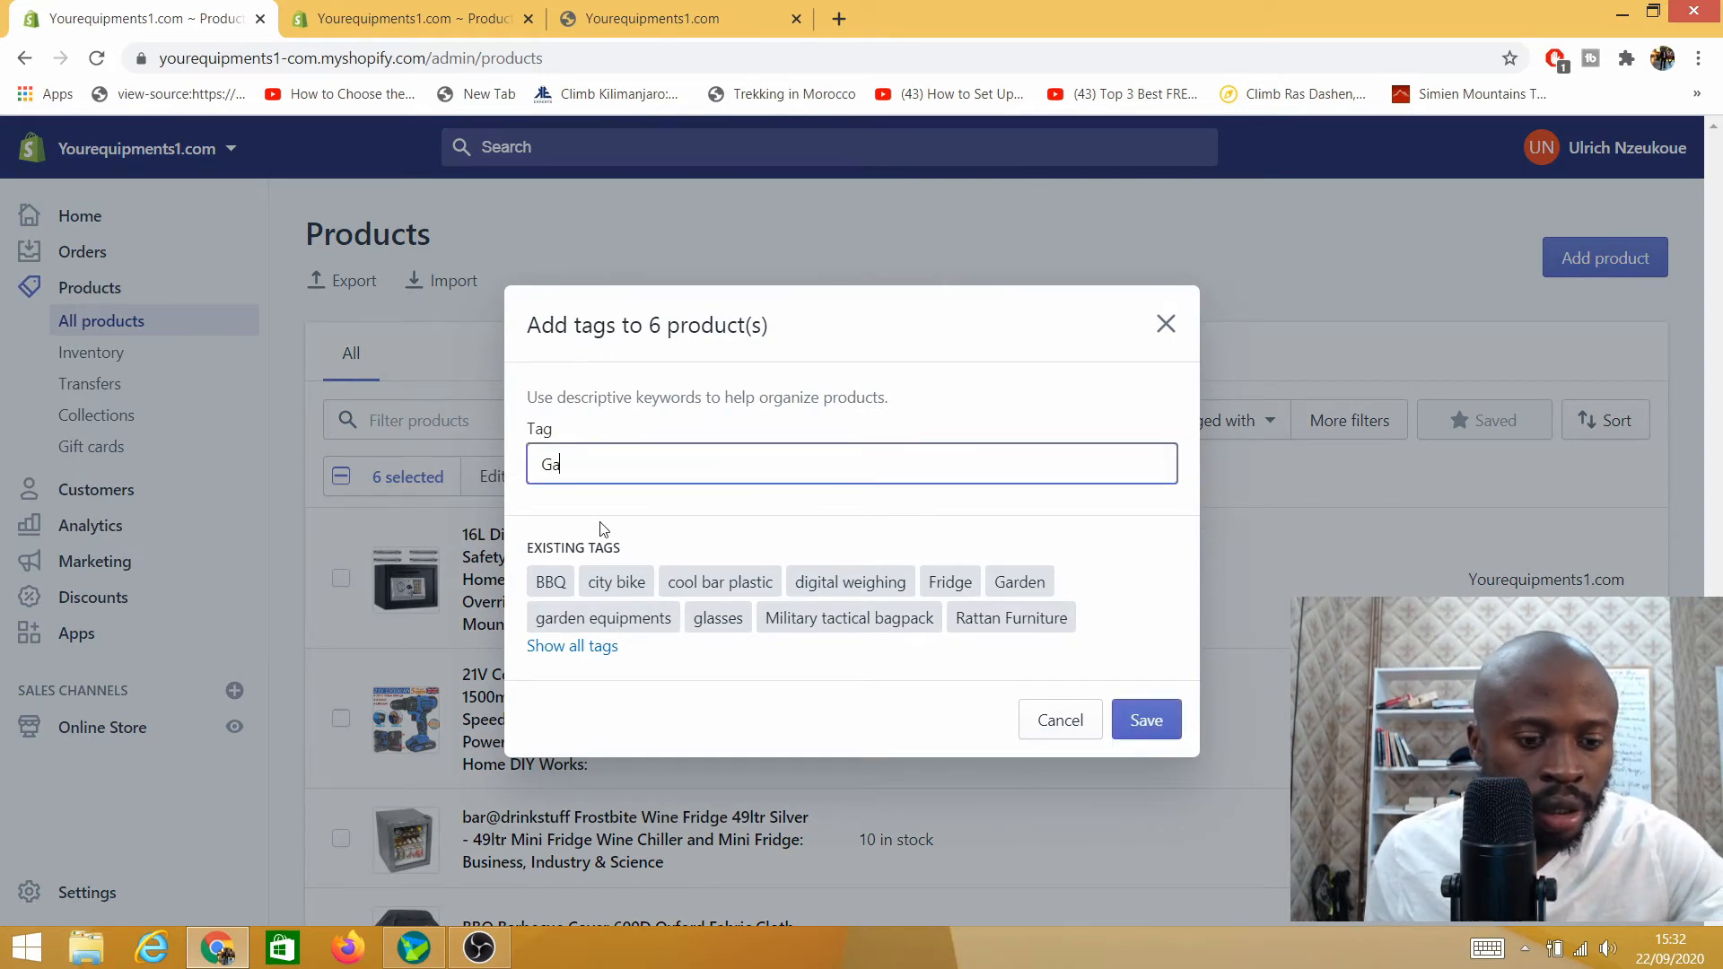
pyautogui.write('rden')
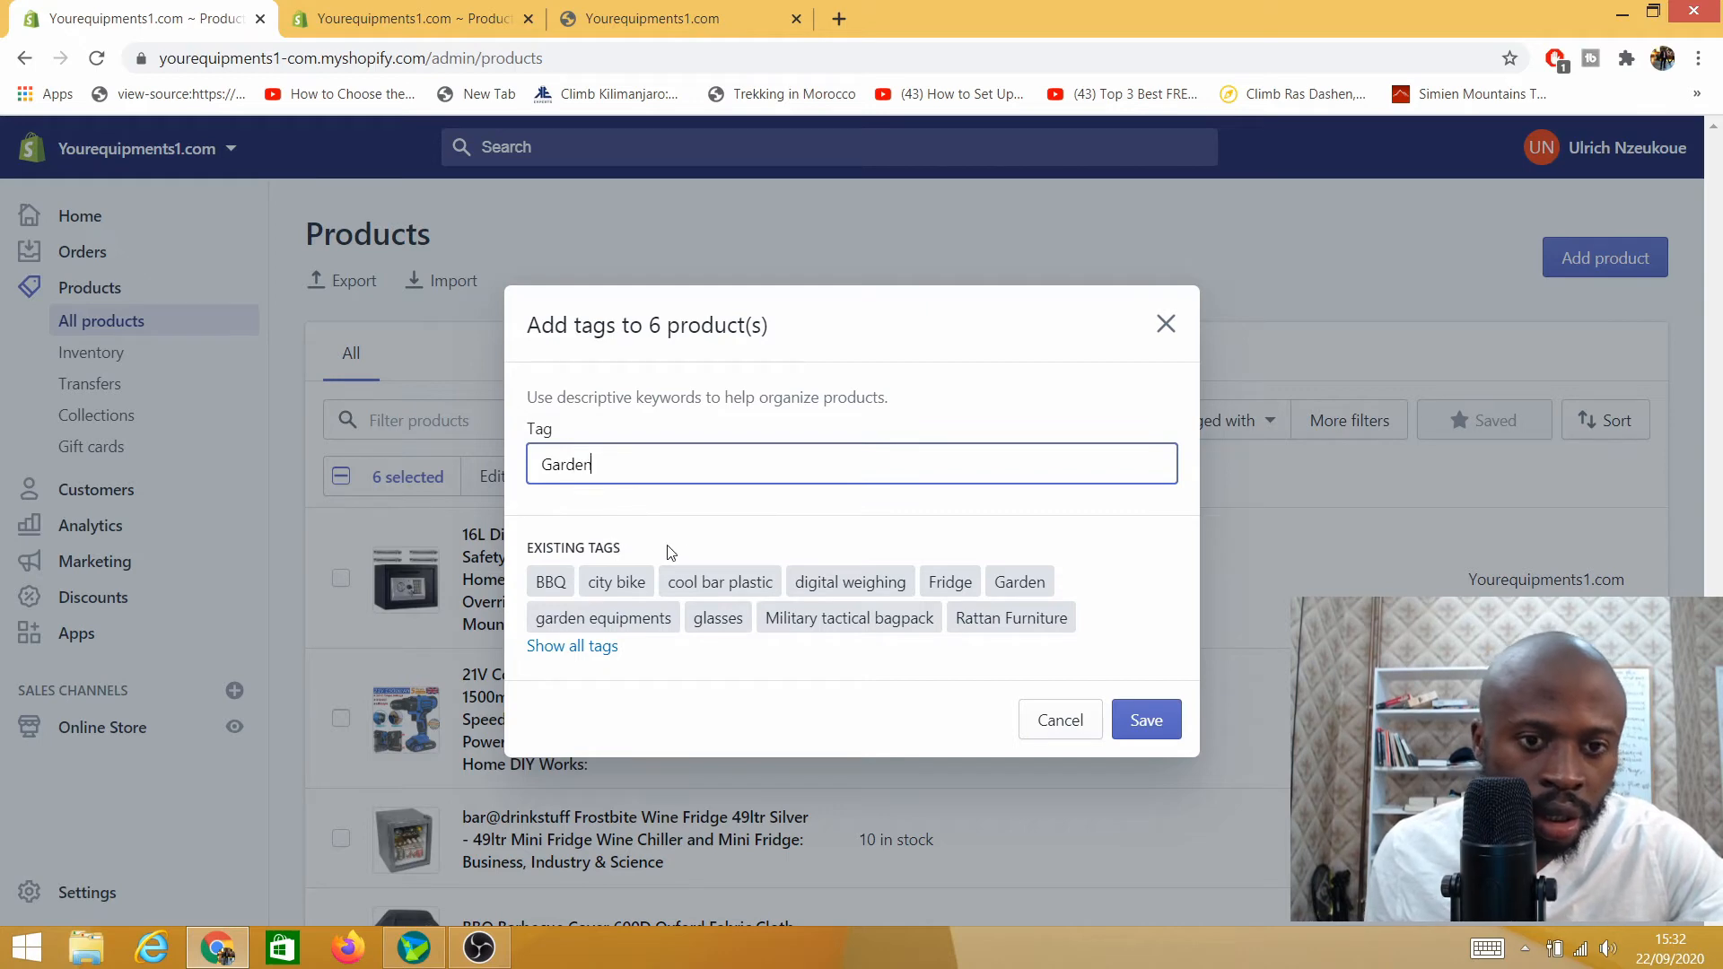
pyautogui.click(1150, 725)
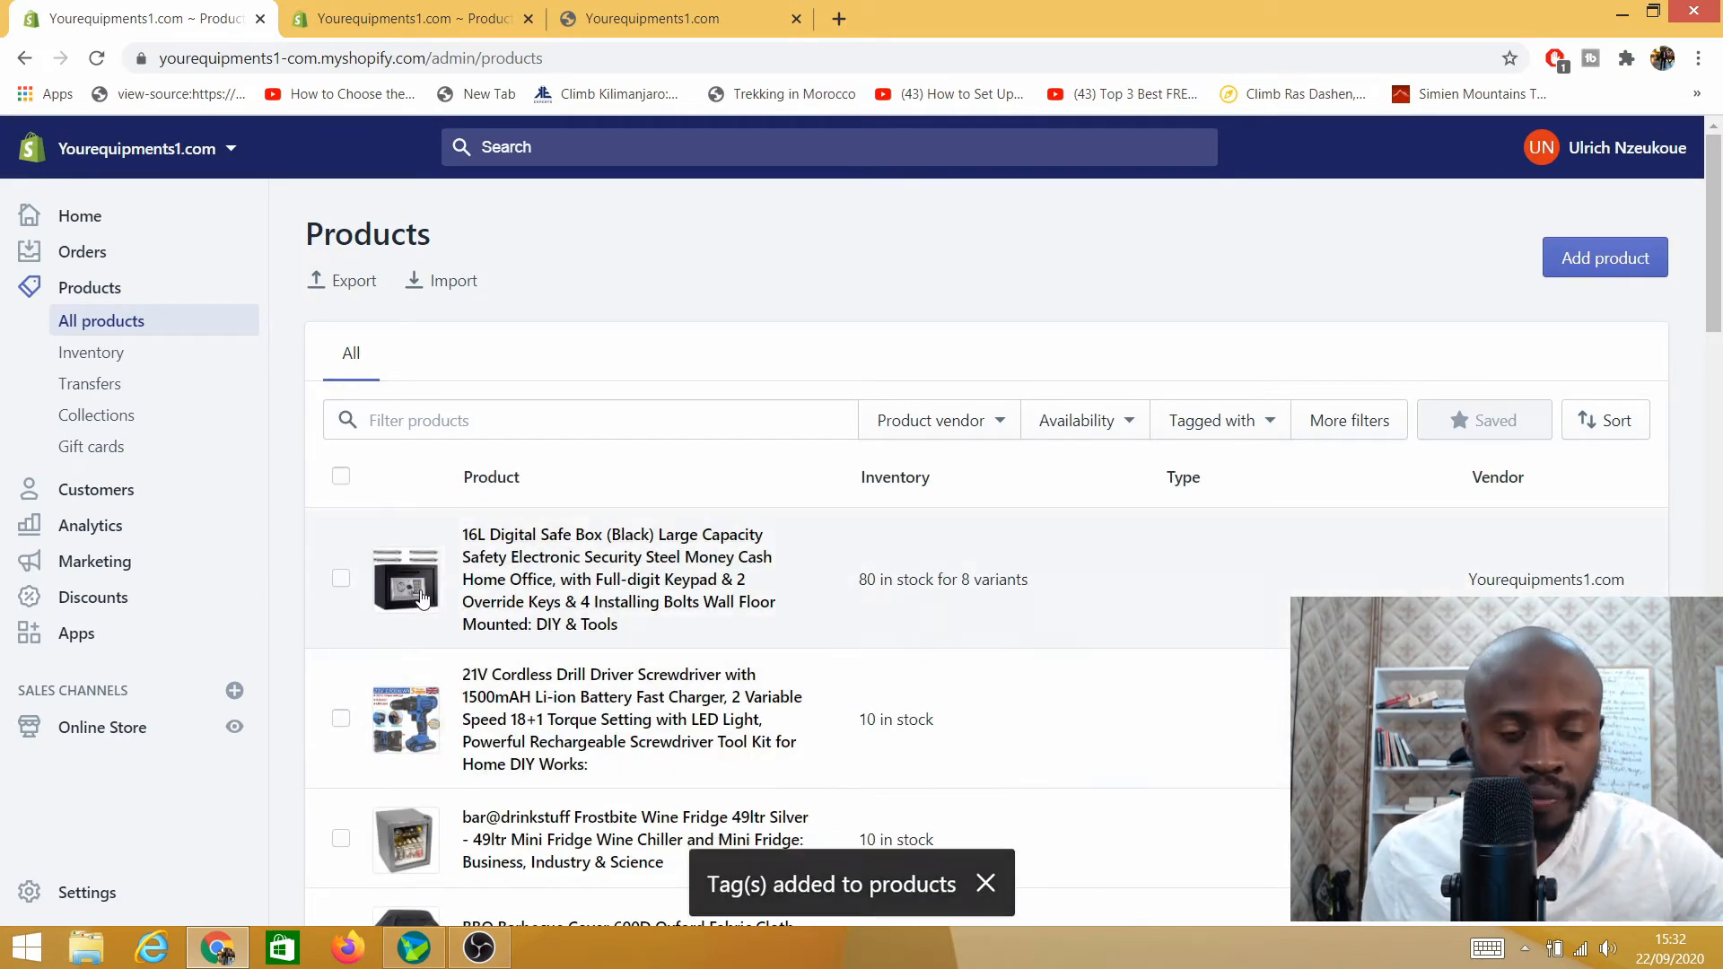
# Step: Open the Garden furnitures collection in the second browser tab and review its conditions and product list
pyautogui.click(377, 29)
pyautogui.click(116, 415)
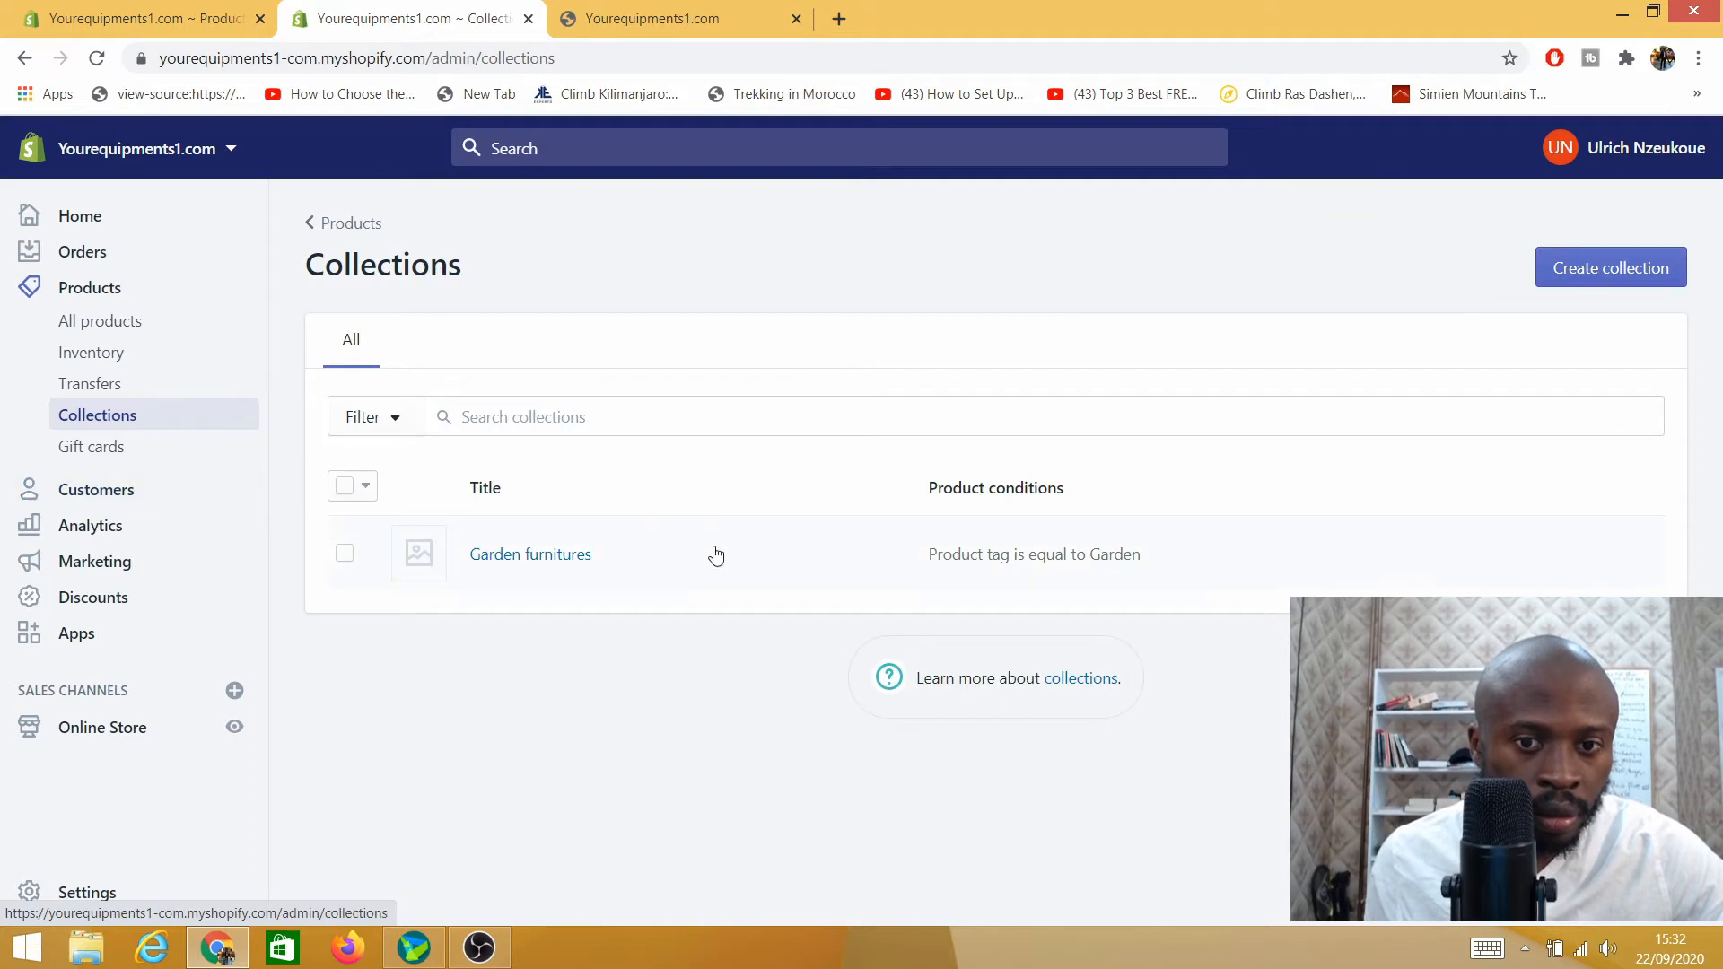
pyautogui.click(562, 560)
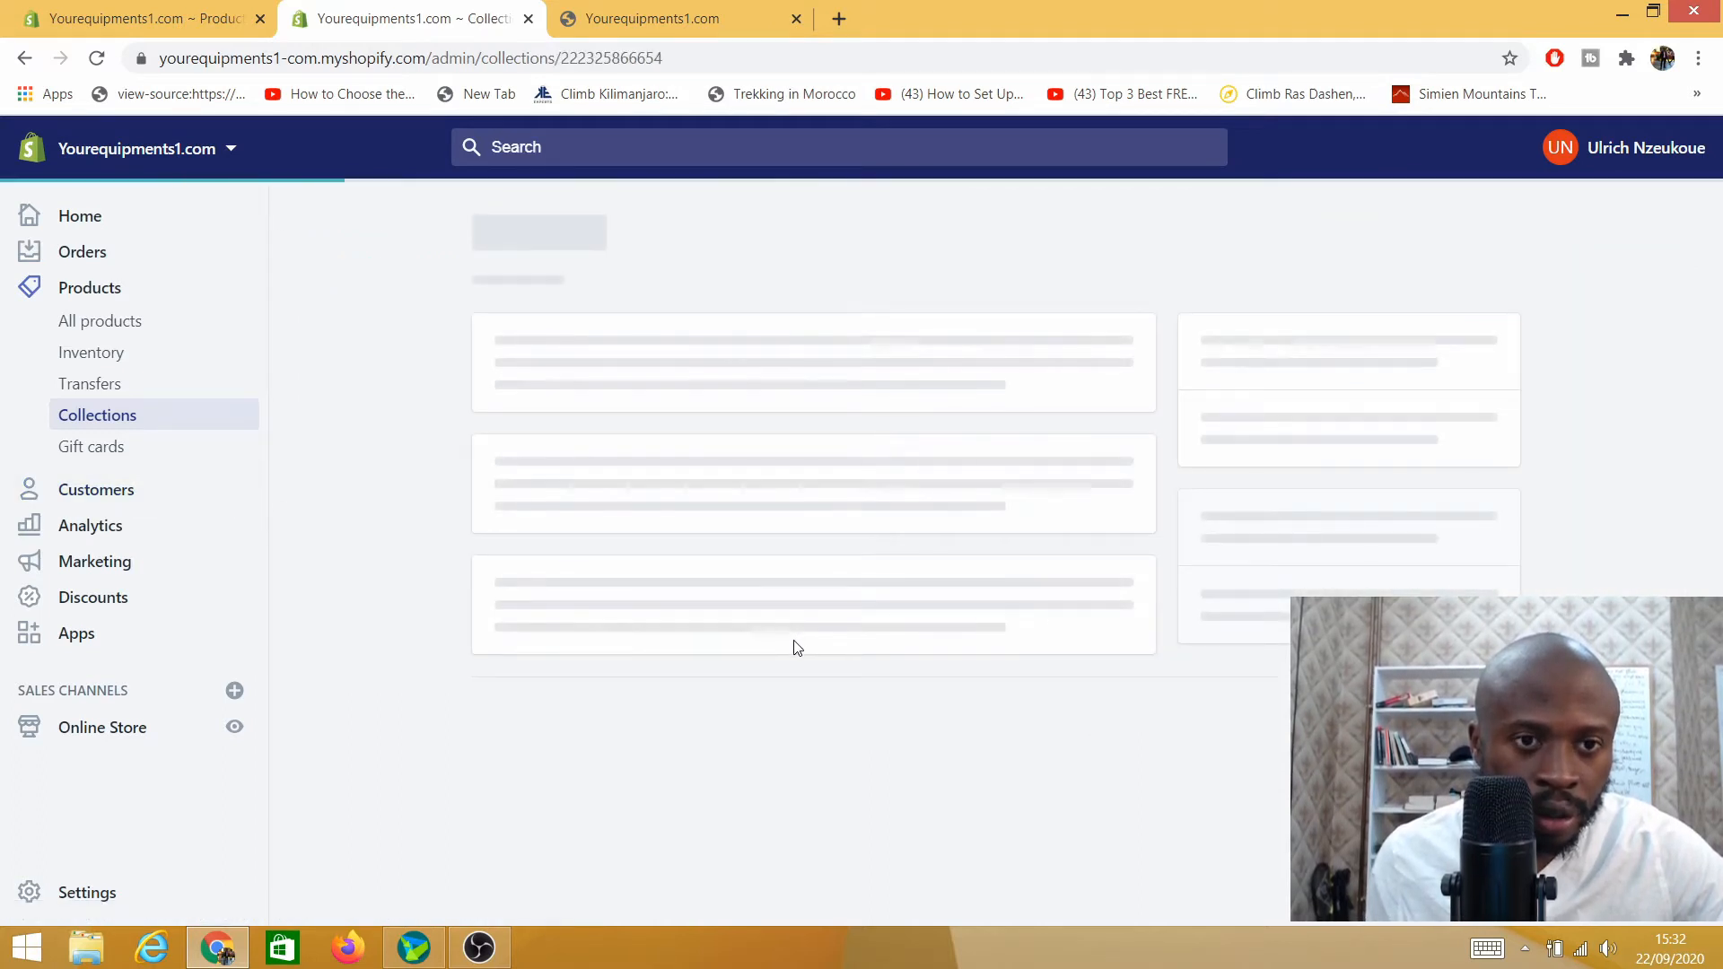
pyautogui.scroll(-8, 808, 628)
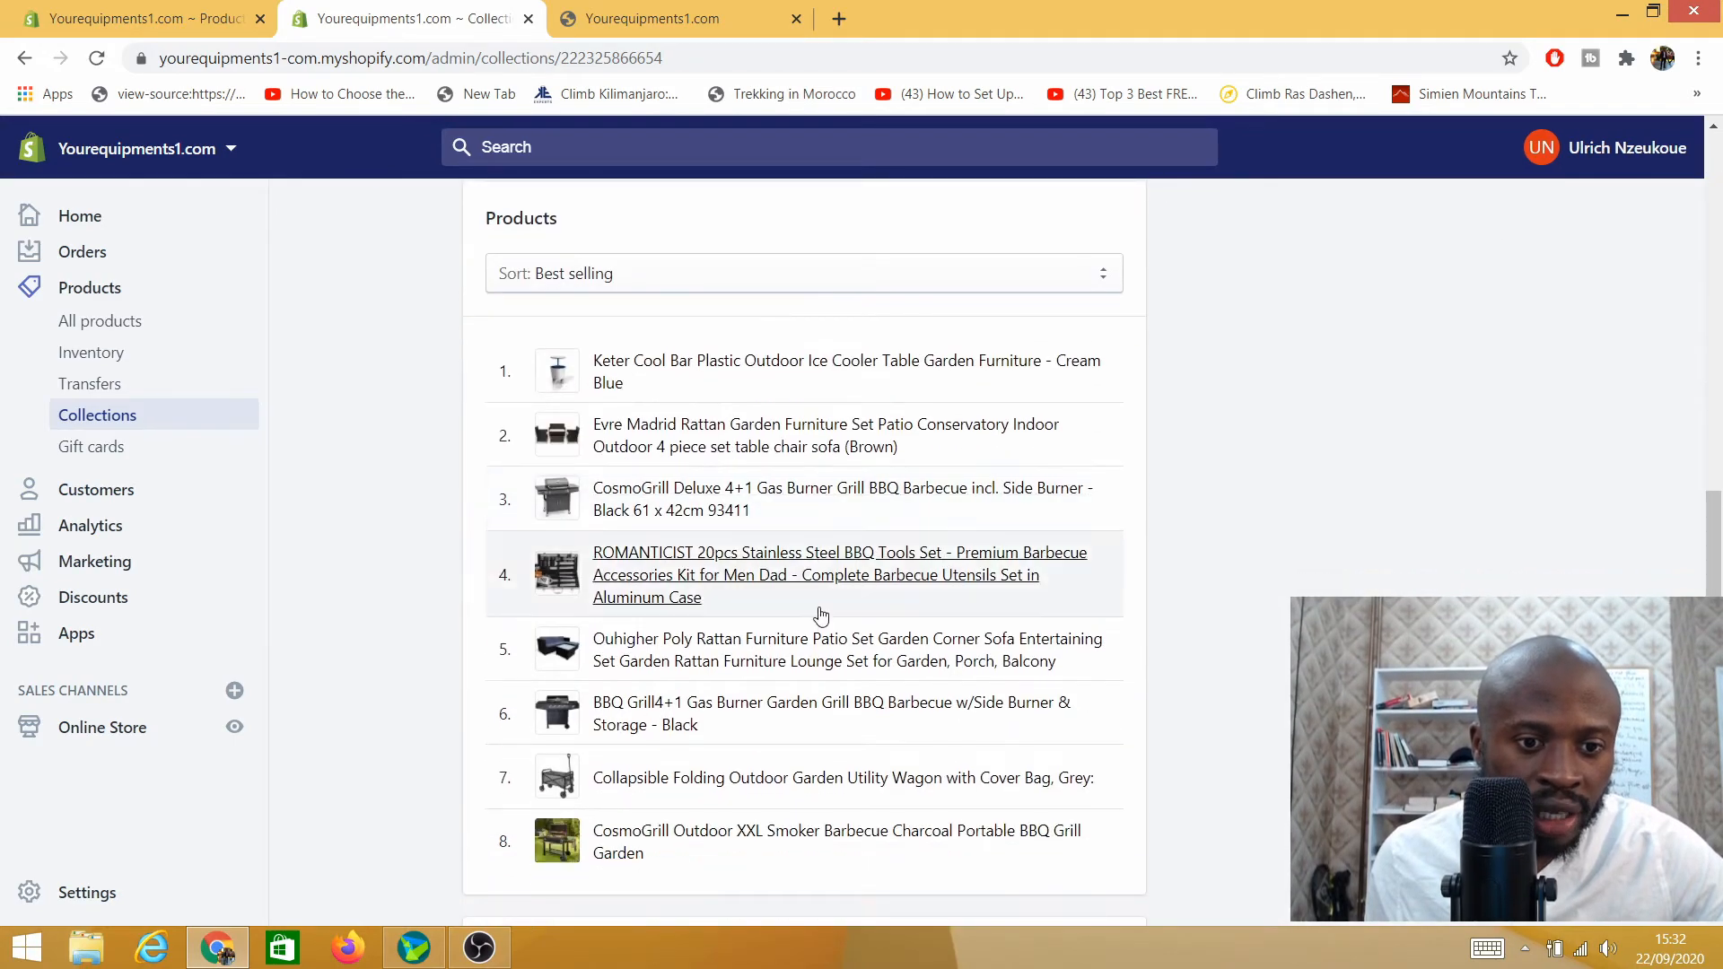
pyautogui.scroll(-3, 821, 615)
pyautogui.scroll(4, 821, 615)
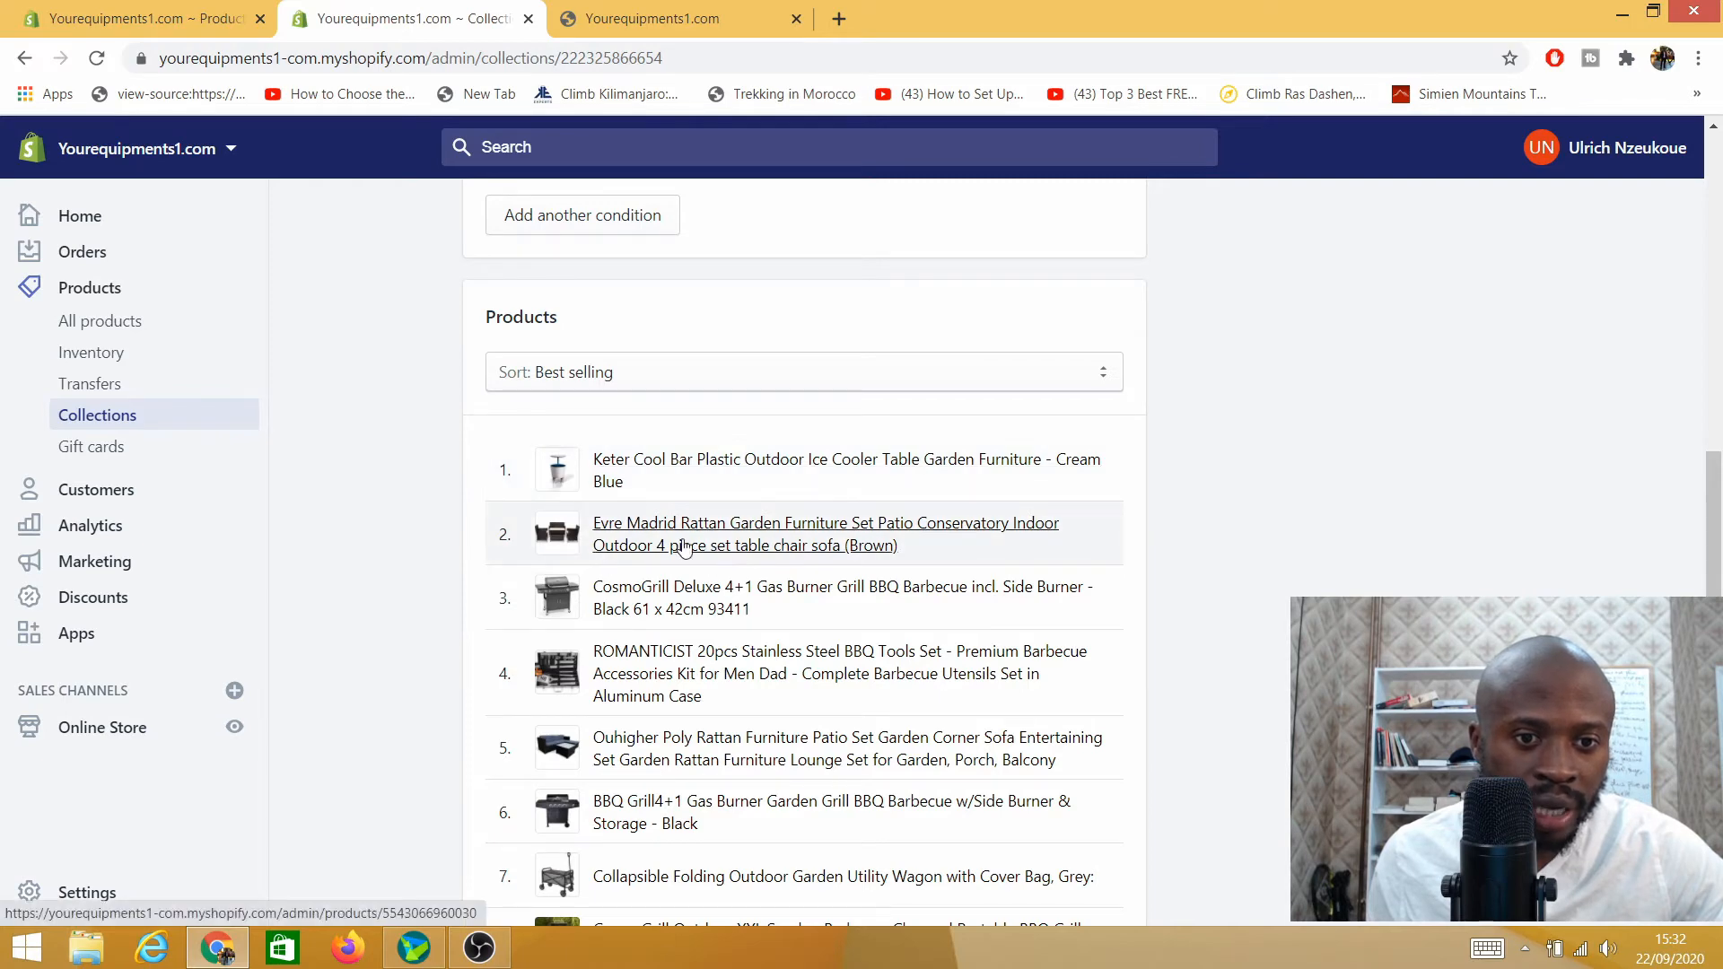
pyautogui.scroll(-3, 684, 548)
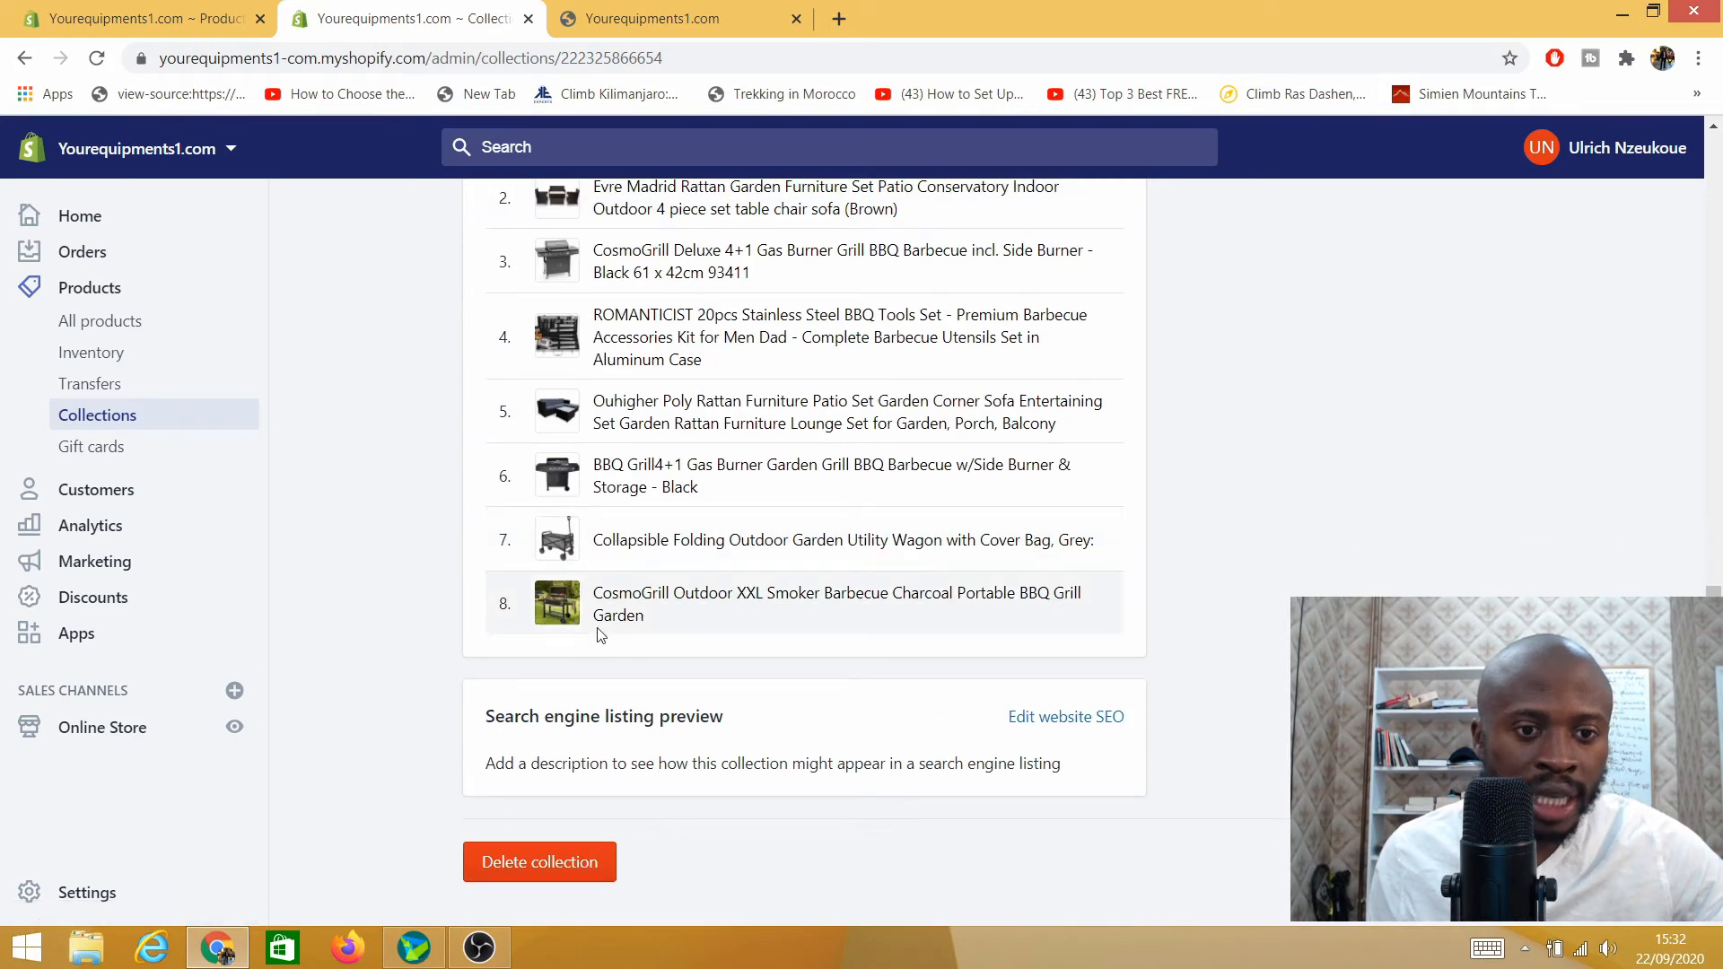
pyautogui.scroll(5, 585, 574)
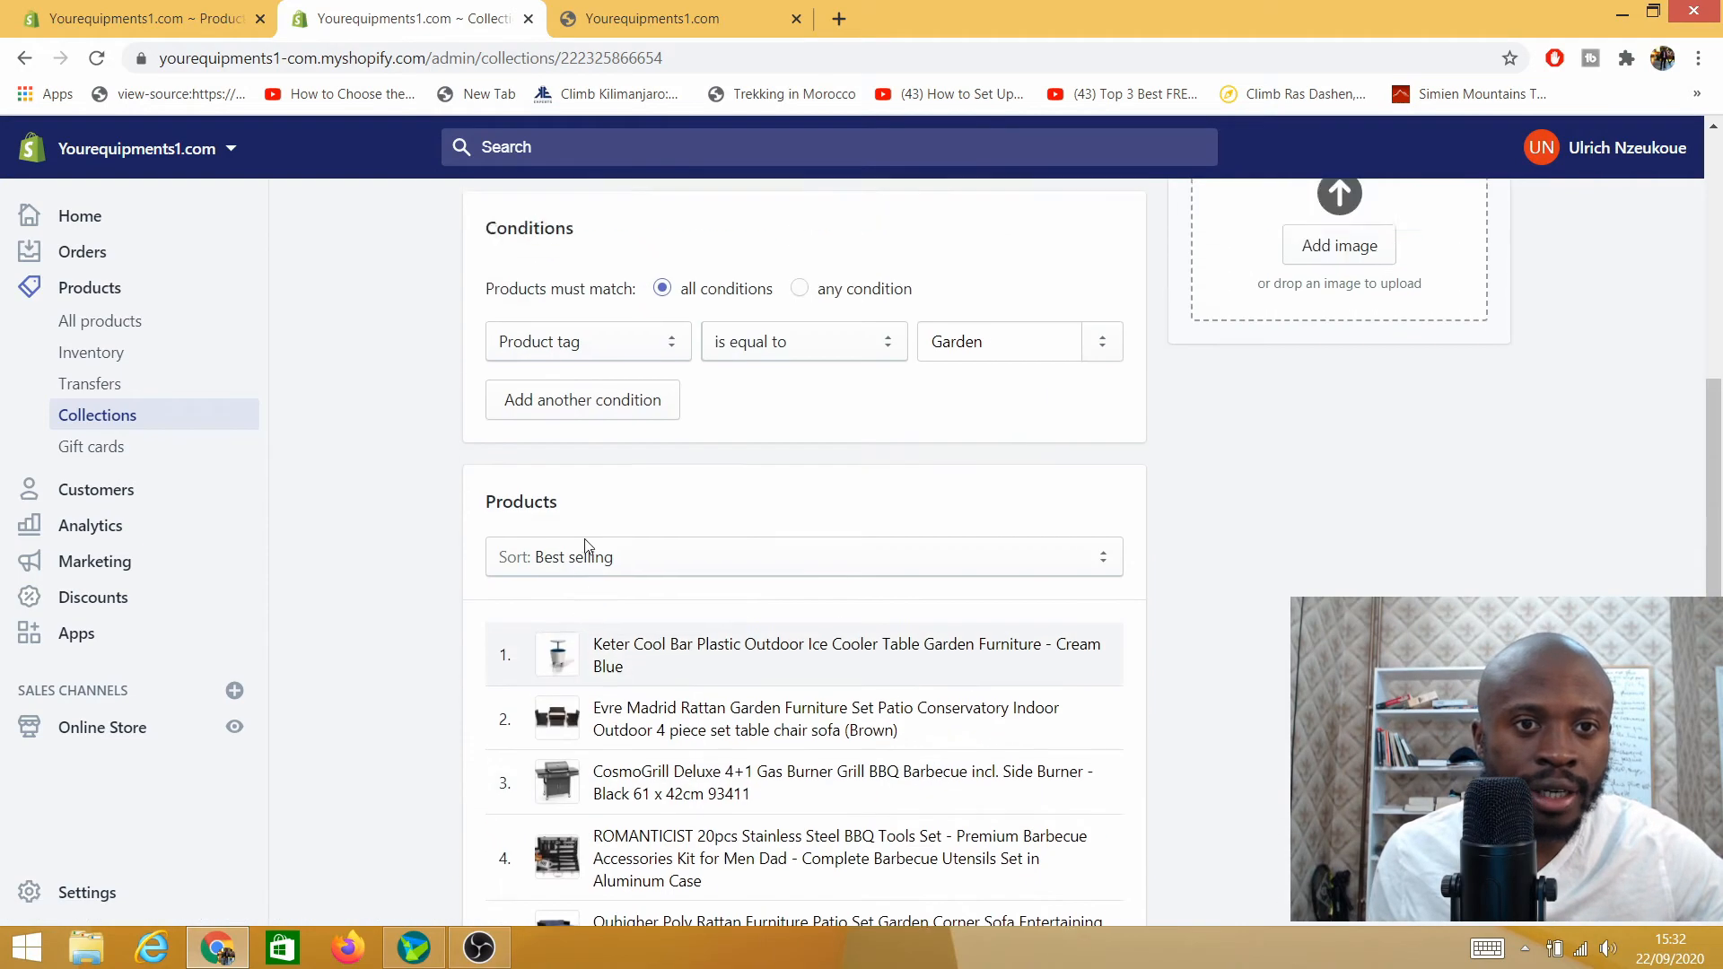
pyautogui.scroll(4, 585, 544)
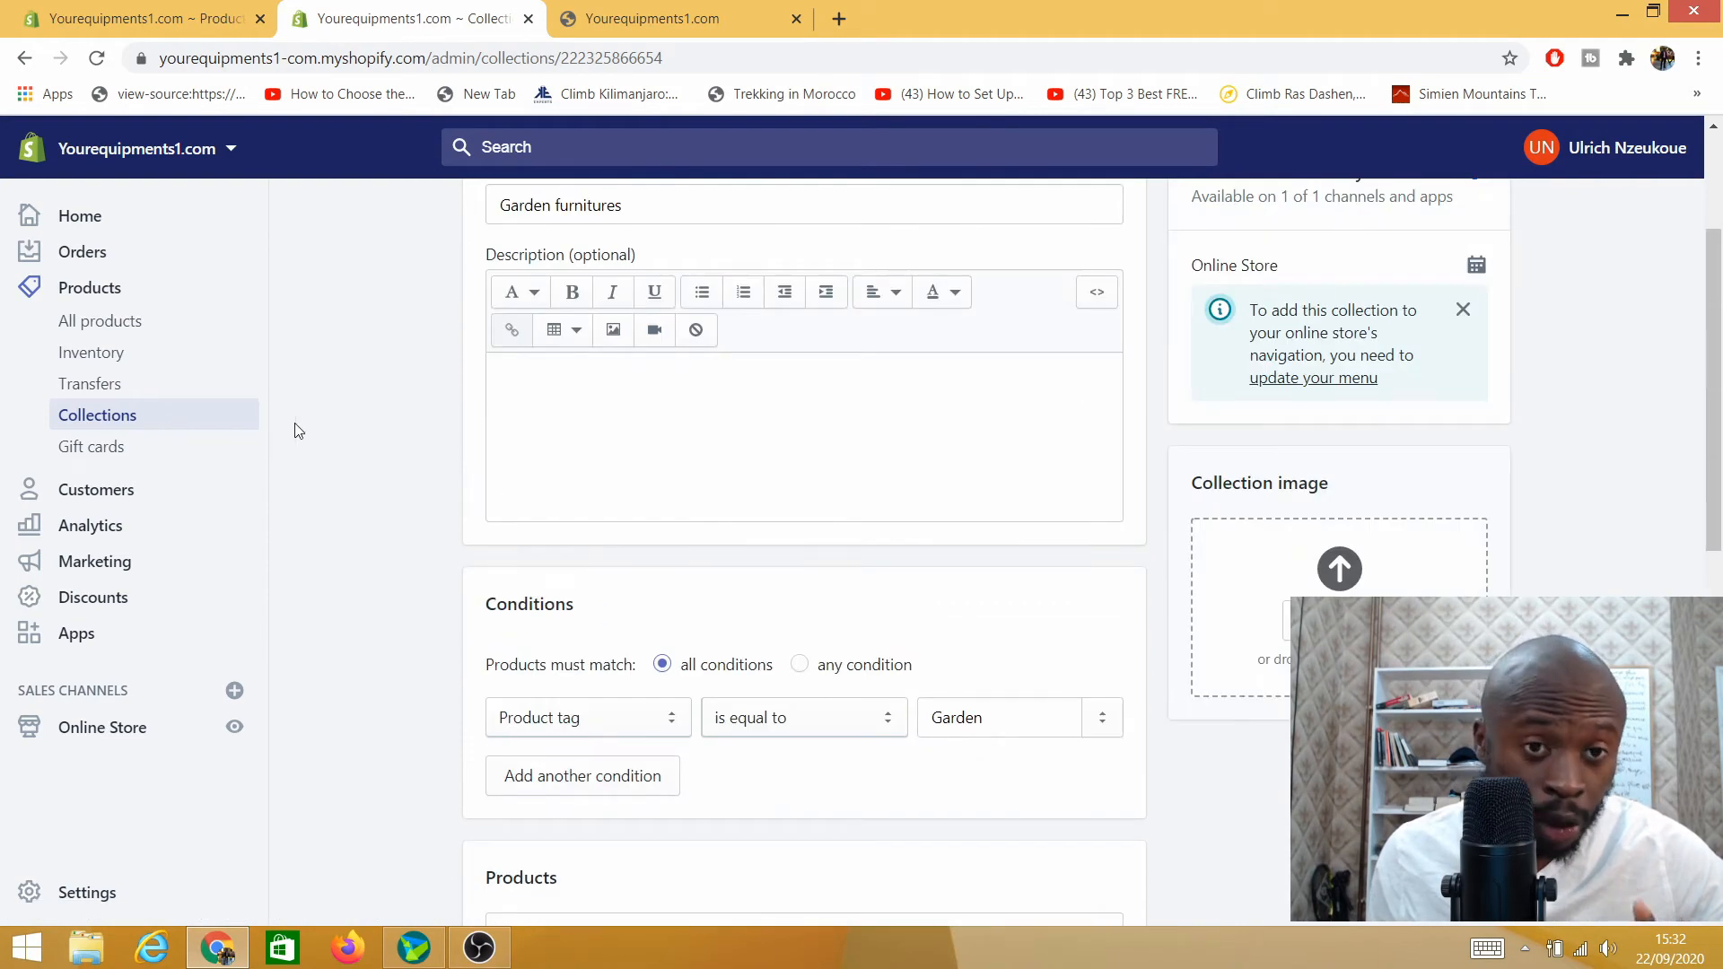
pyautogui.scroll(3, 454, 465)
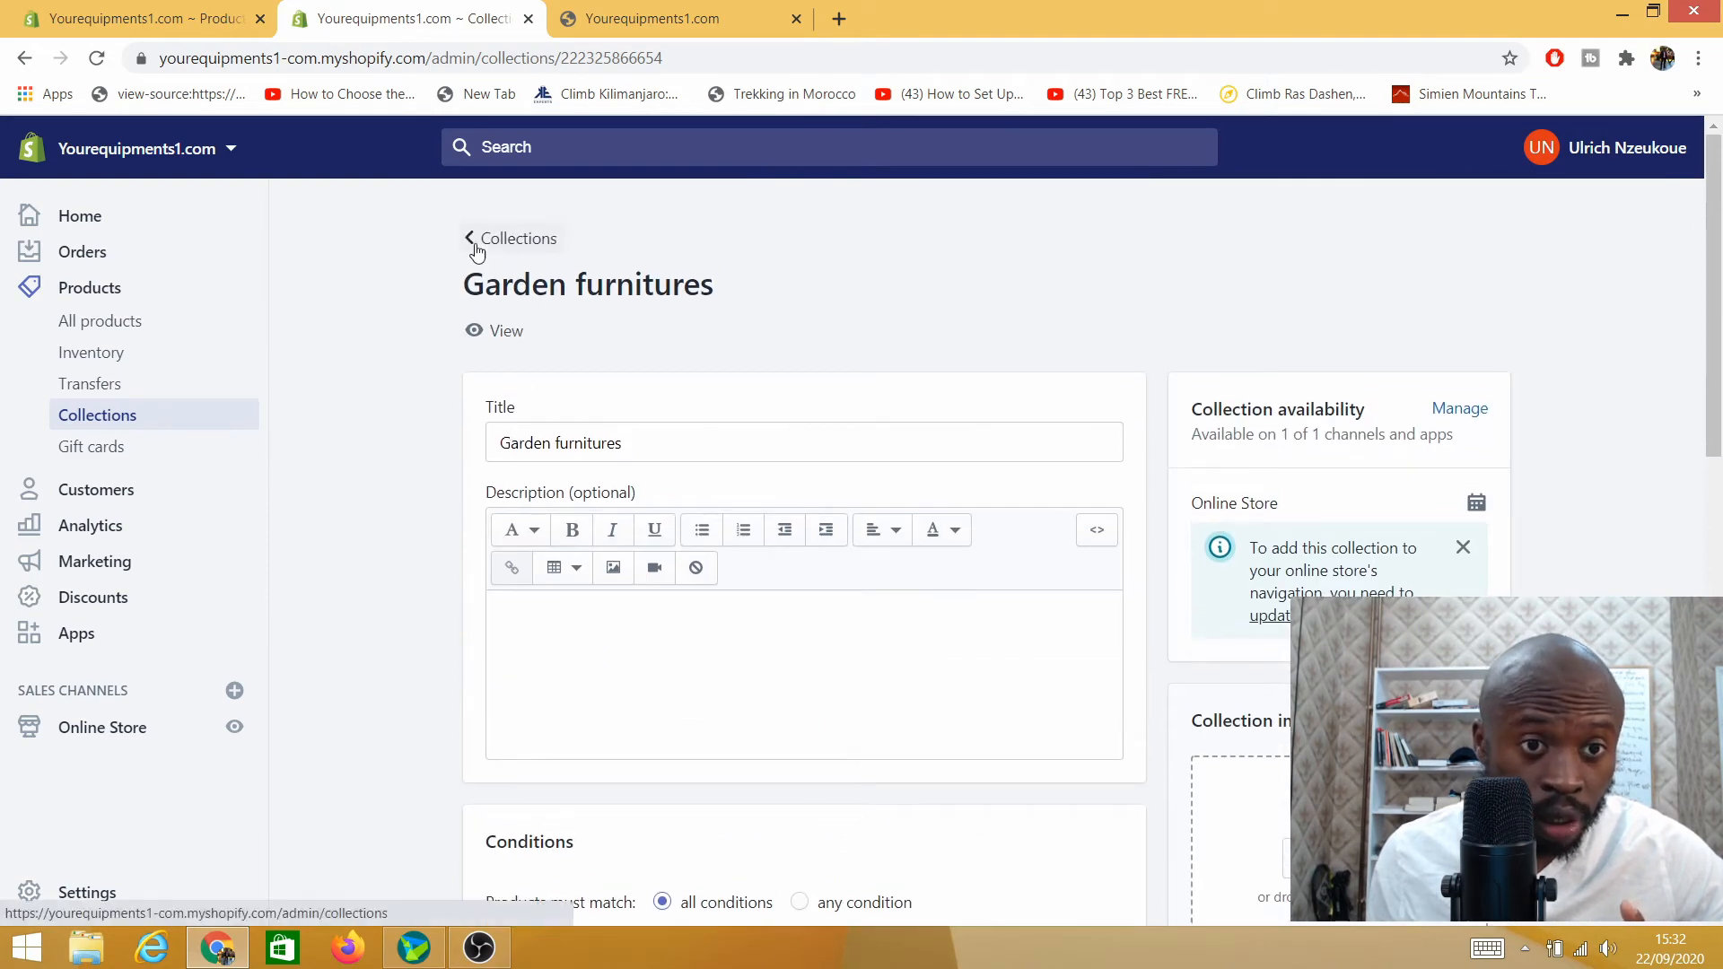
# Step: Return to the collections overview and start a new collection titled "PC Glasses", leaving the description empty
pyautogui.click(476, 245)
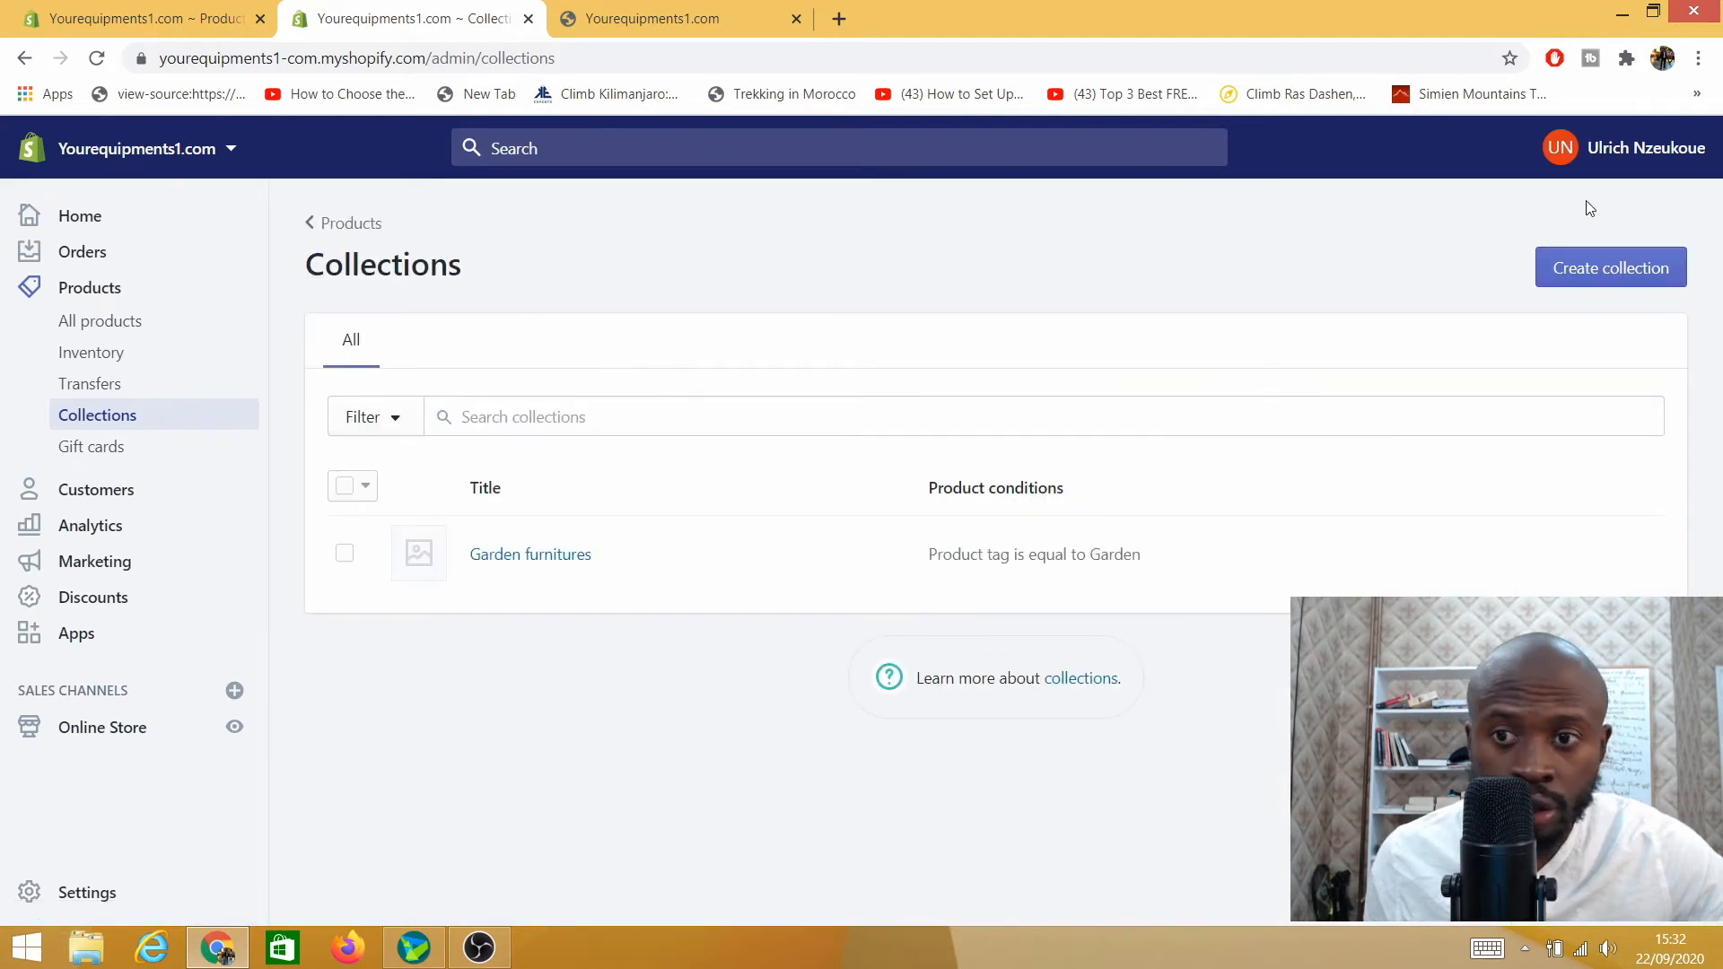
pyautogui.click(1615, 274)
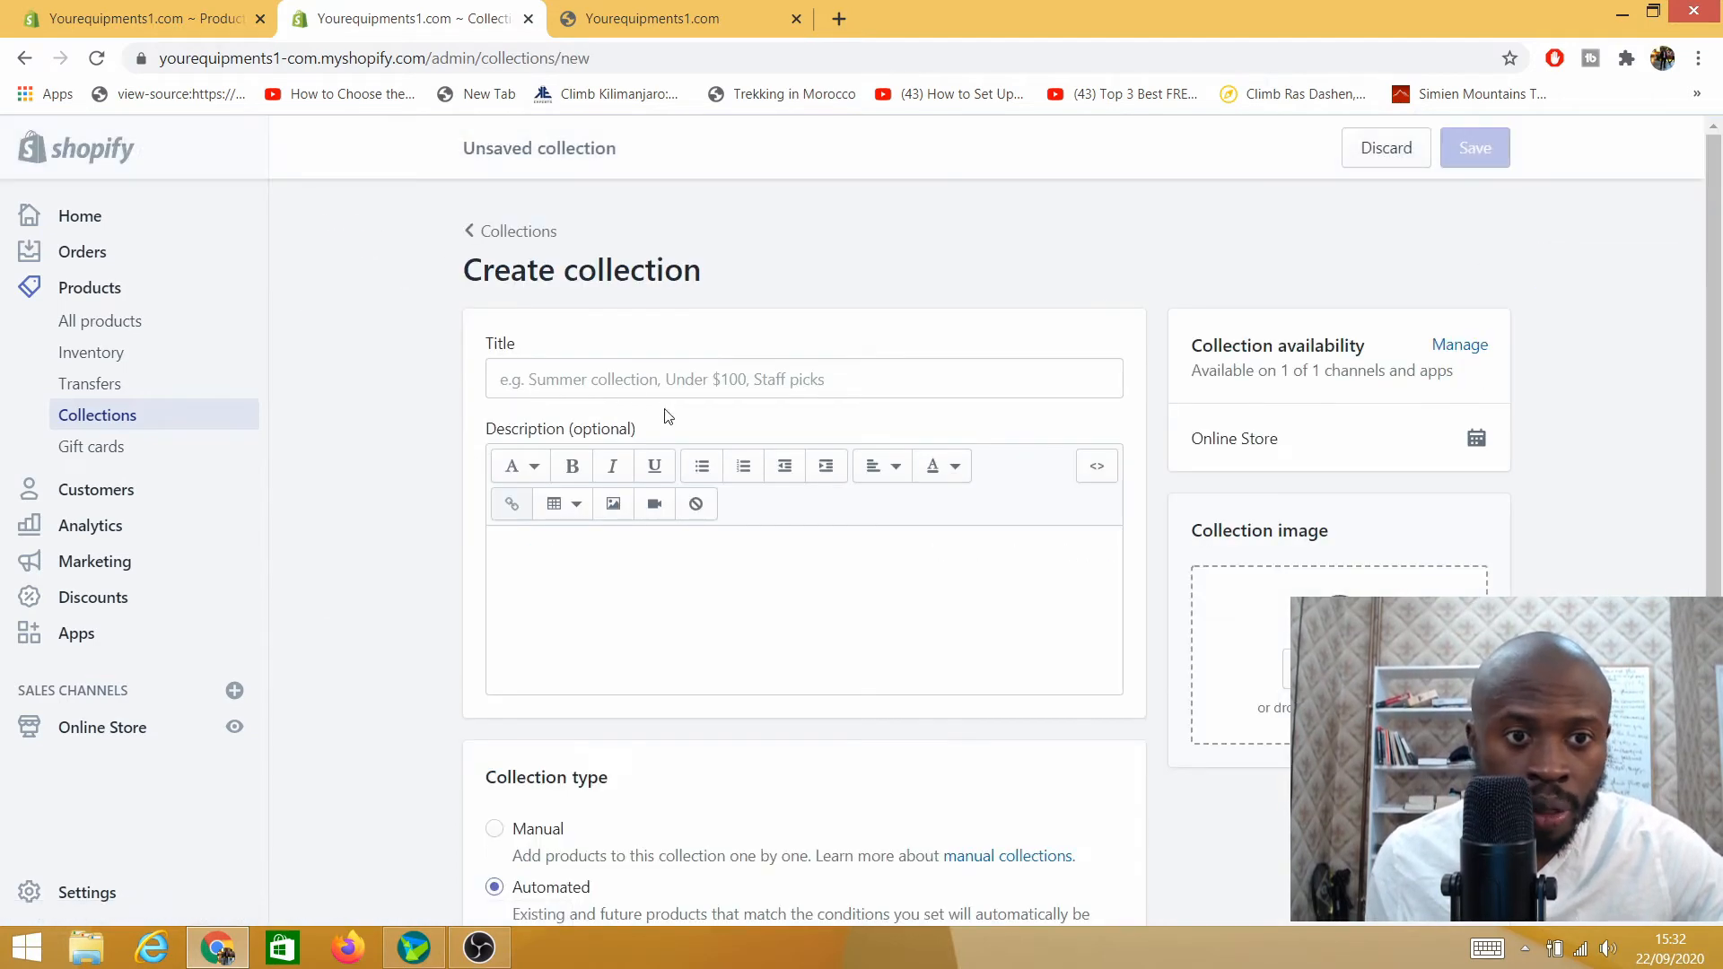
pyautogui.click(588, 377)
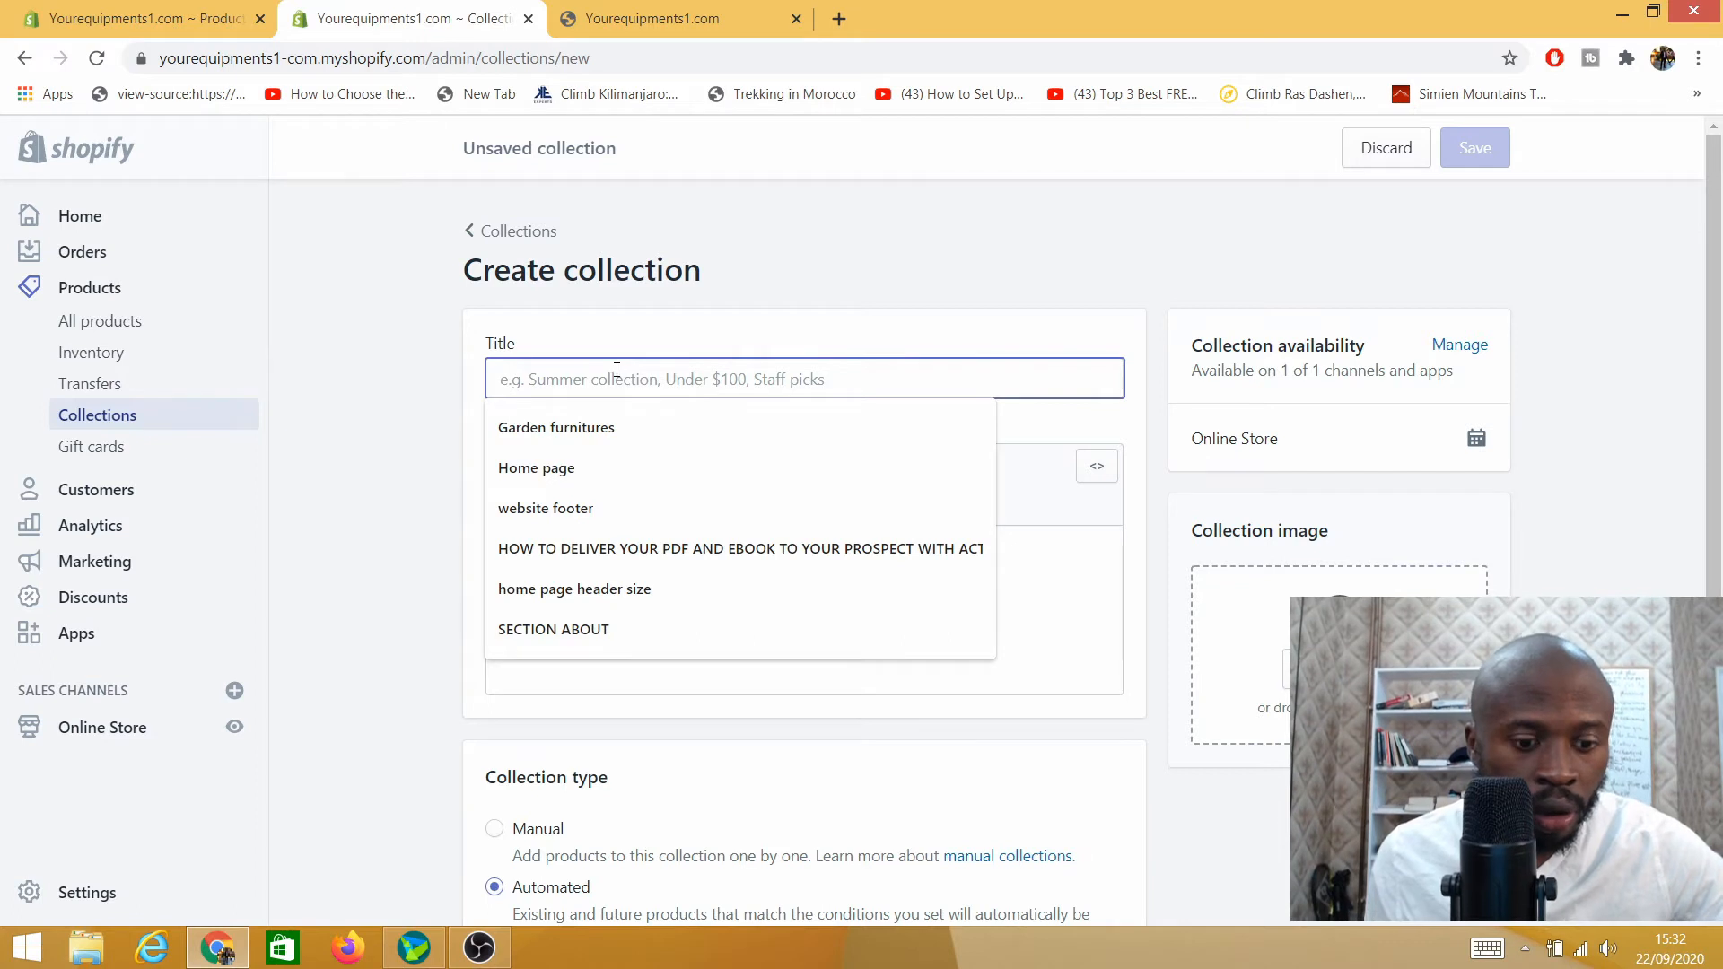
pyautogui.write('gl')
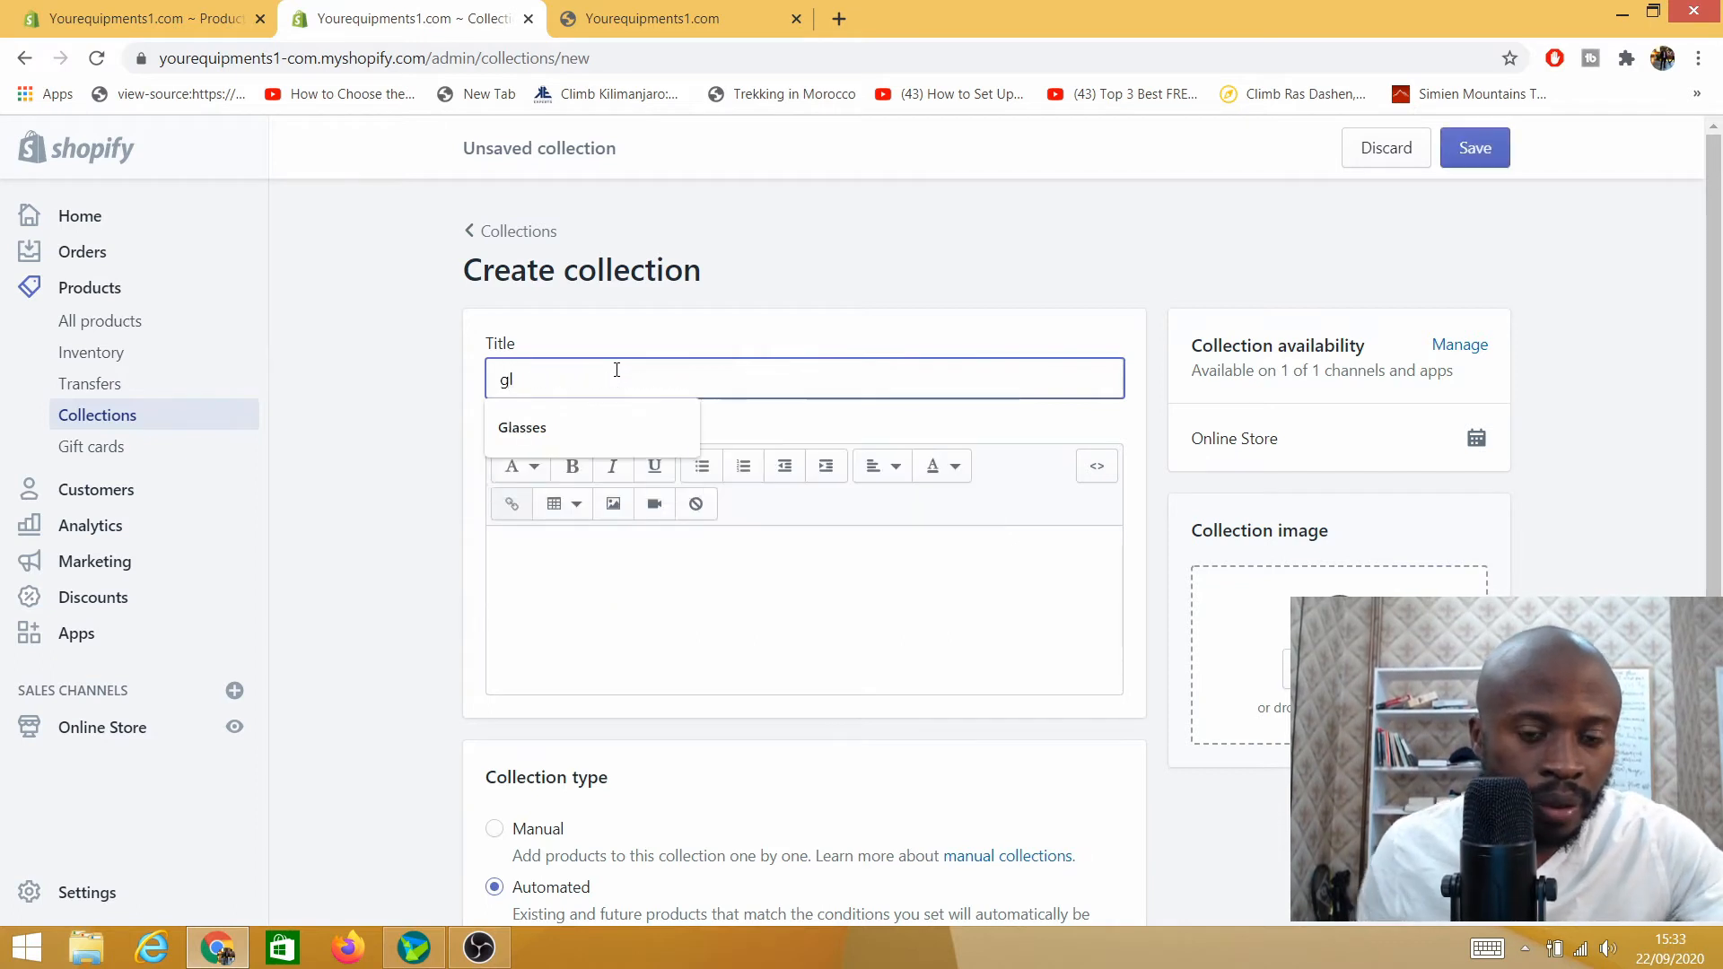
pyautogui.press('BackSpace')
pyautogui.press('BackSpace')
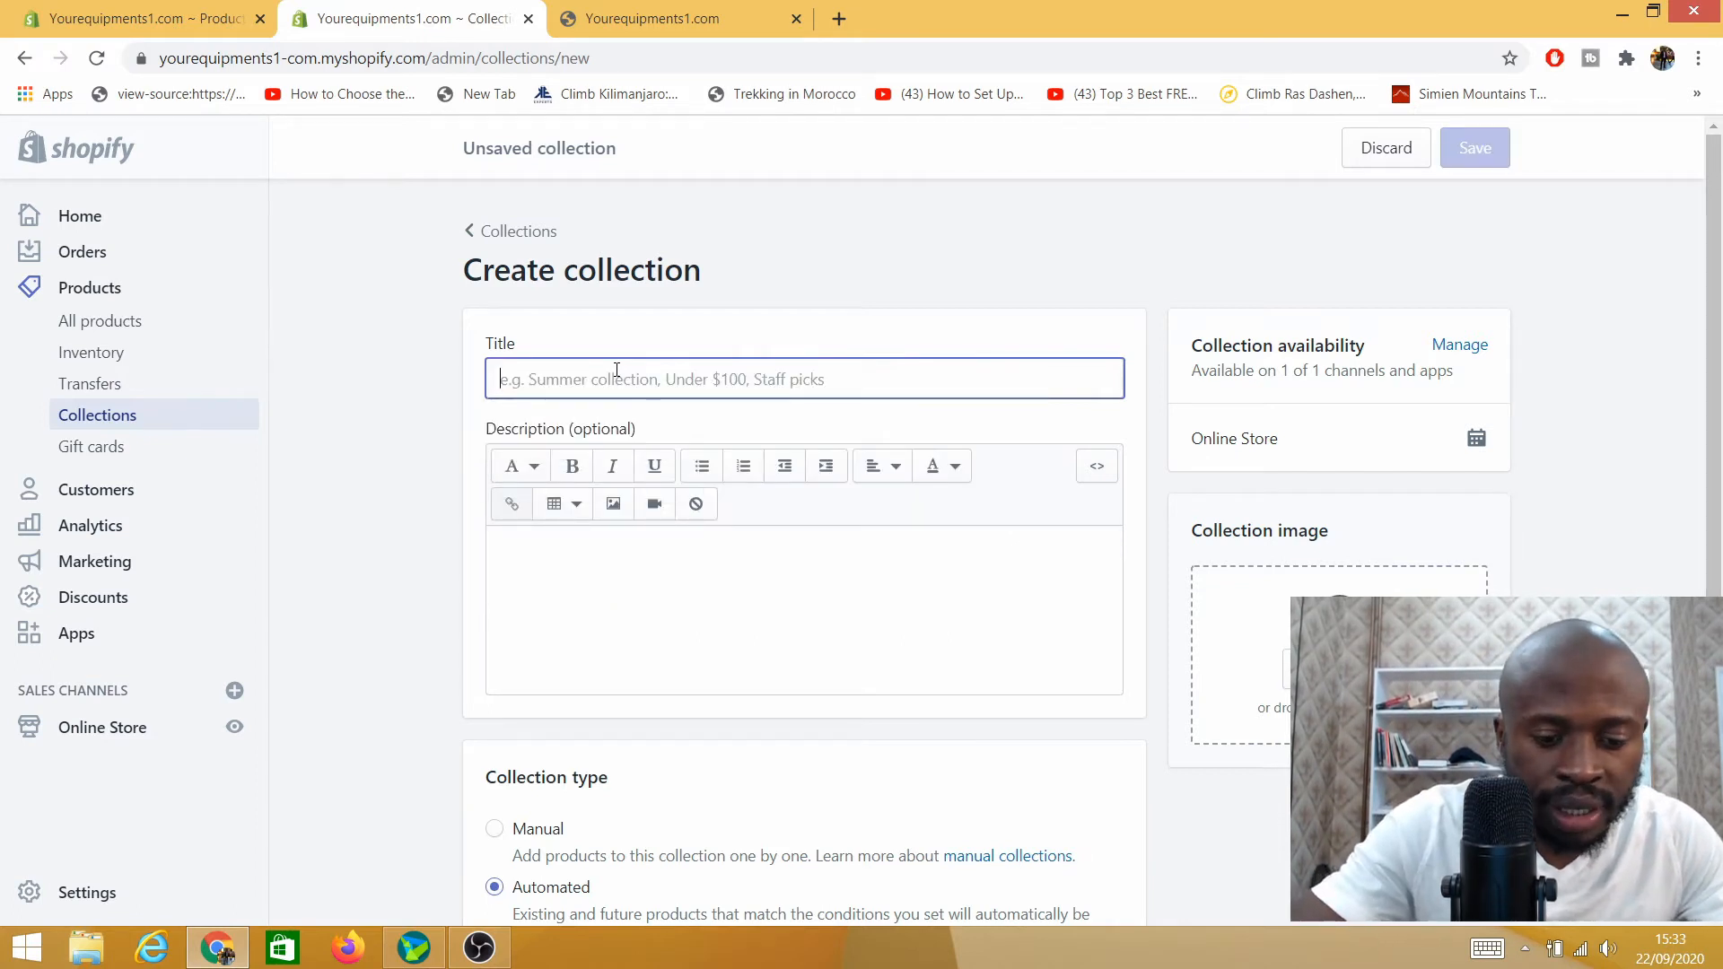
pyautogui.write('PC Glasses')
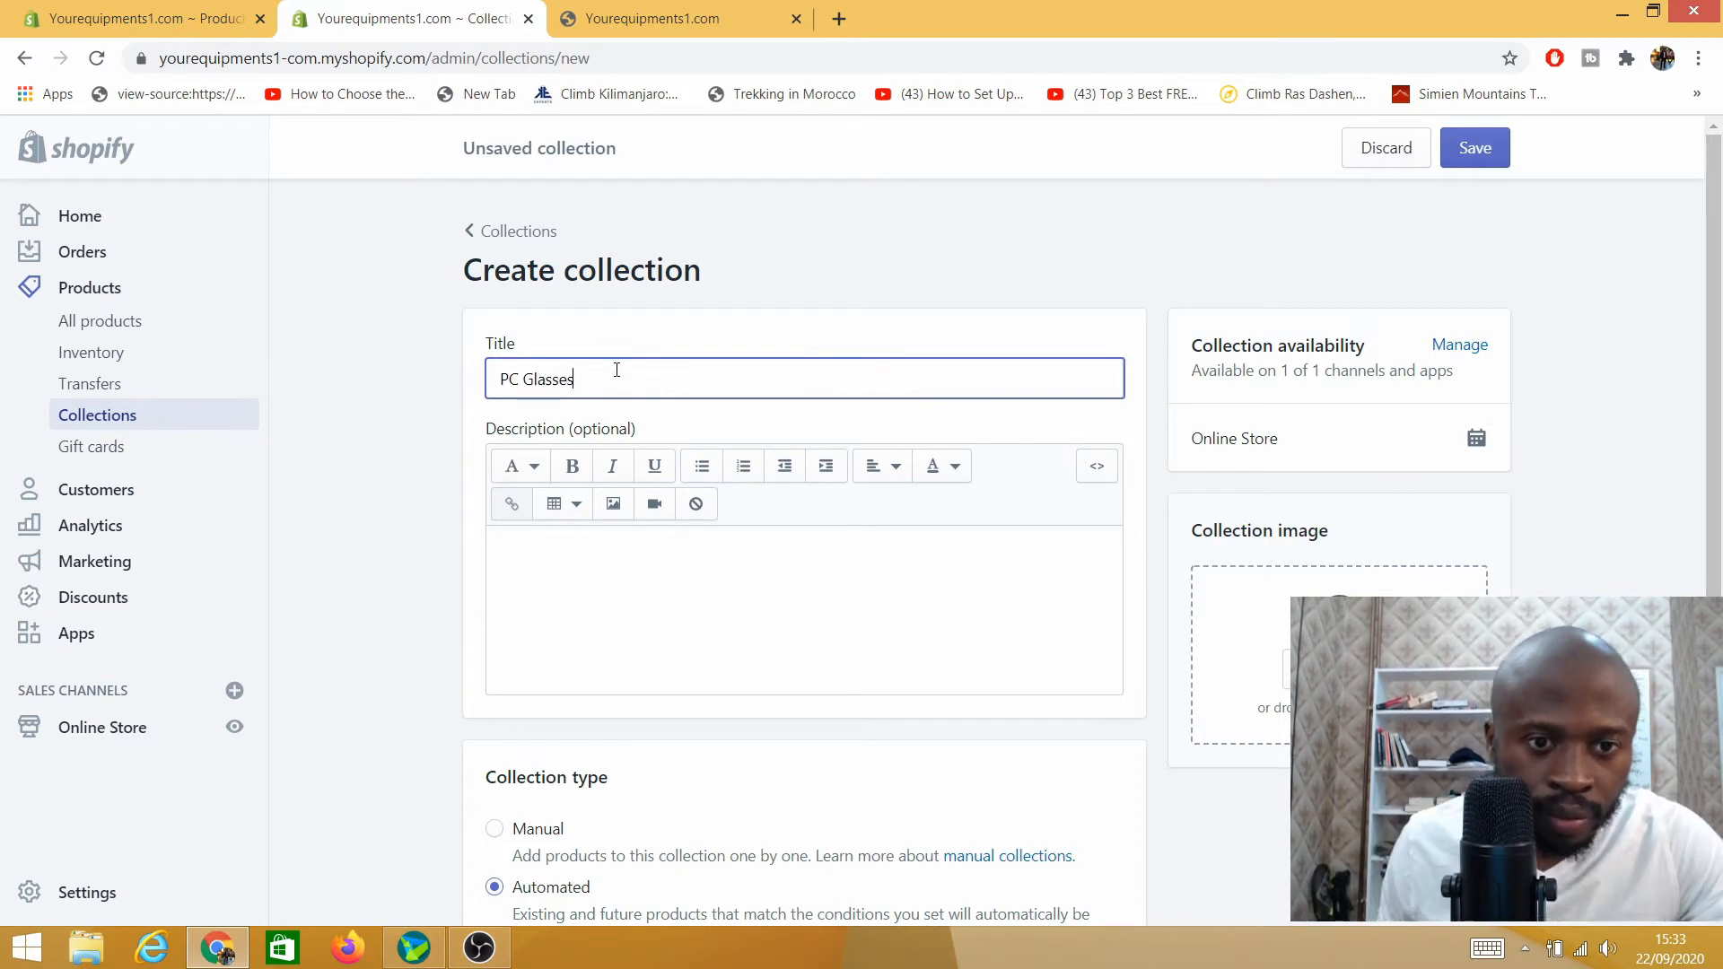
pyautogui.click(576, 600)
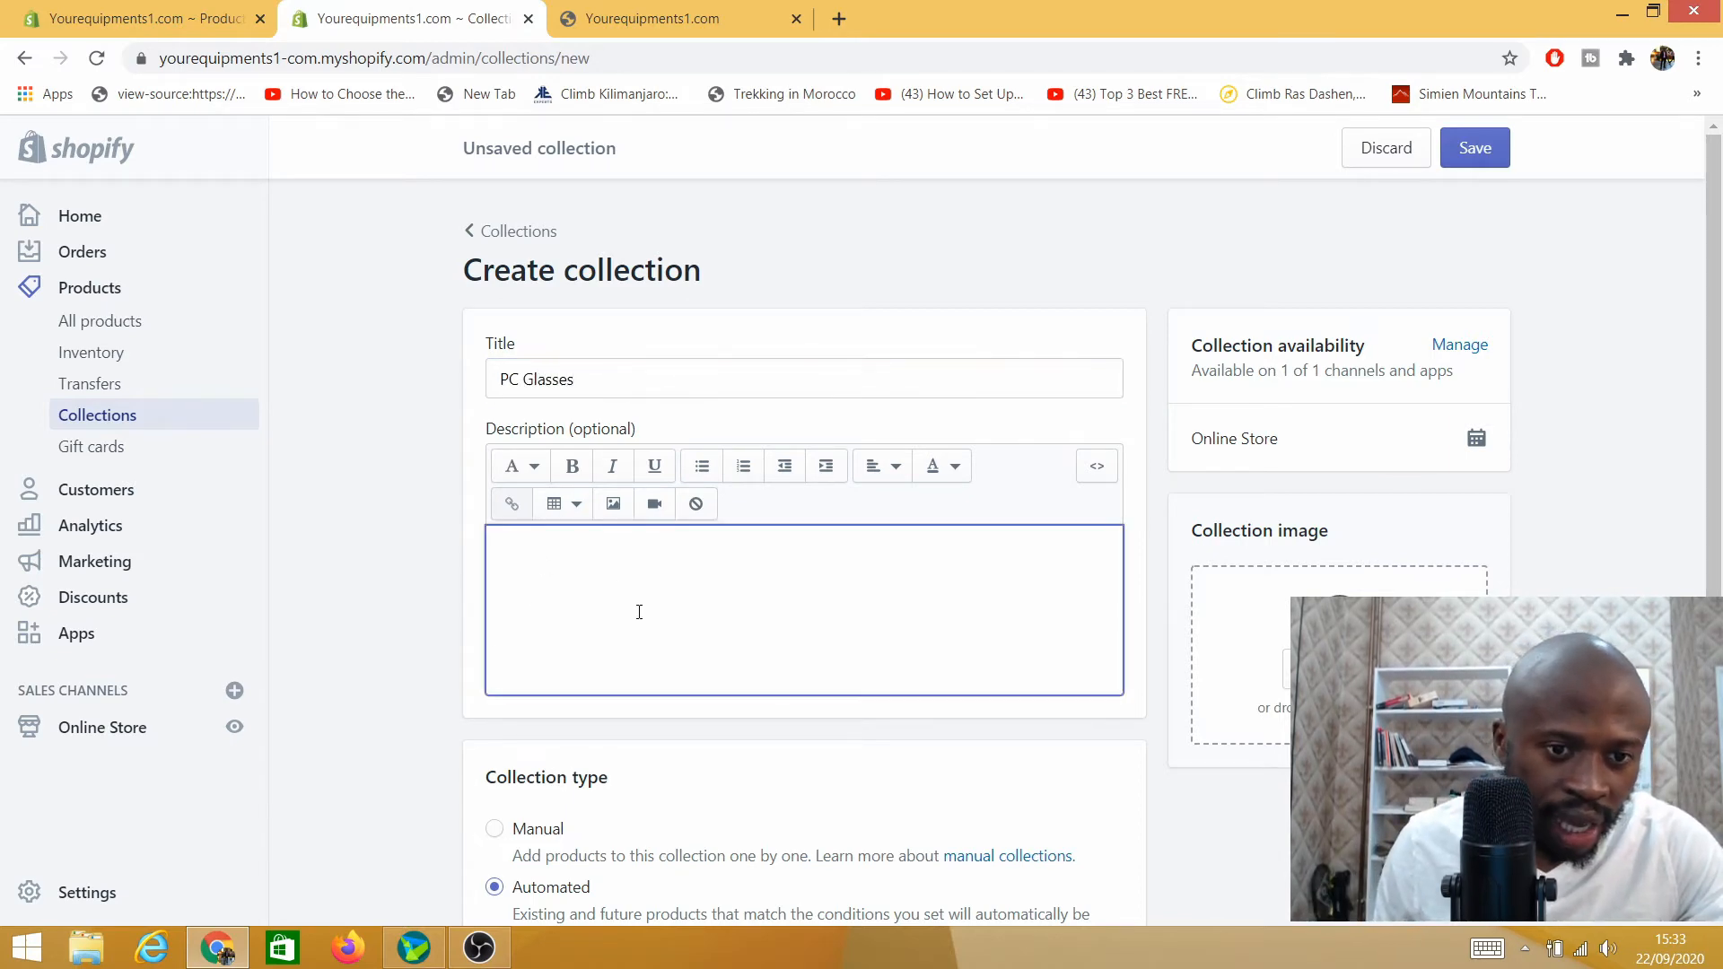
# Step: Set the automated condition to product tag is equal to "glasses" and save the PC Glasses collection
pyautogui.scroll(-4, 639, 612)
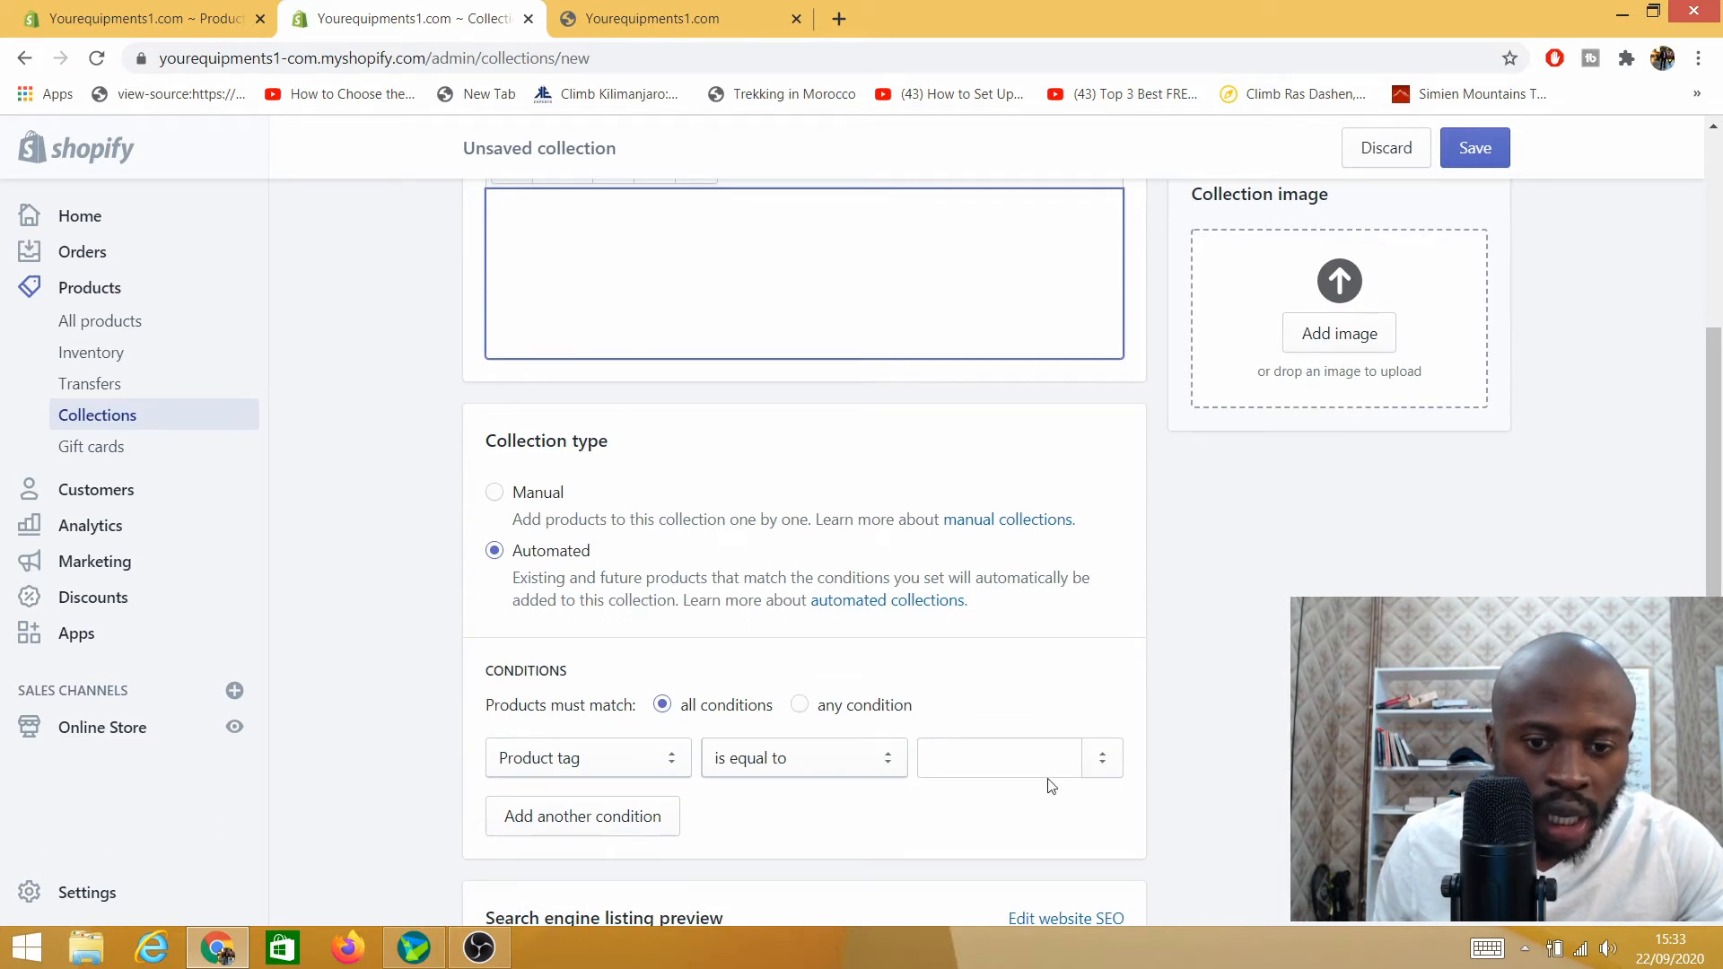
pyautogui.click(977, 763)
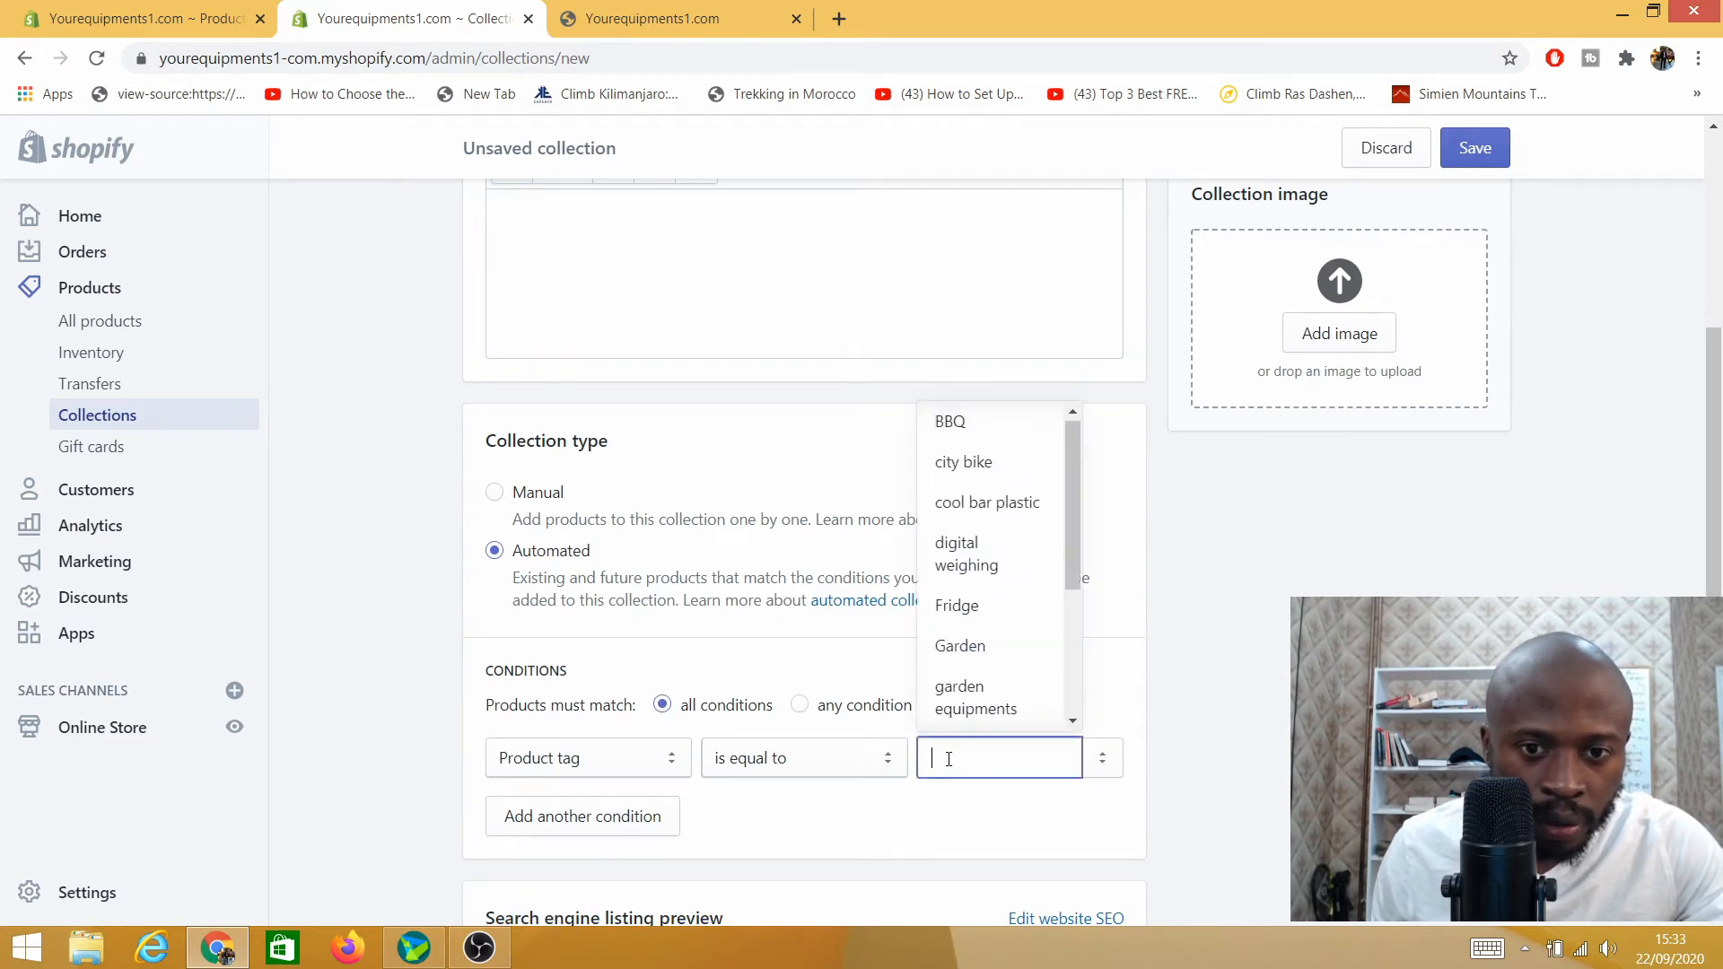
pyautogui.write('G')
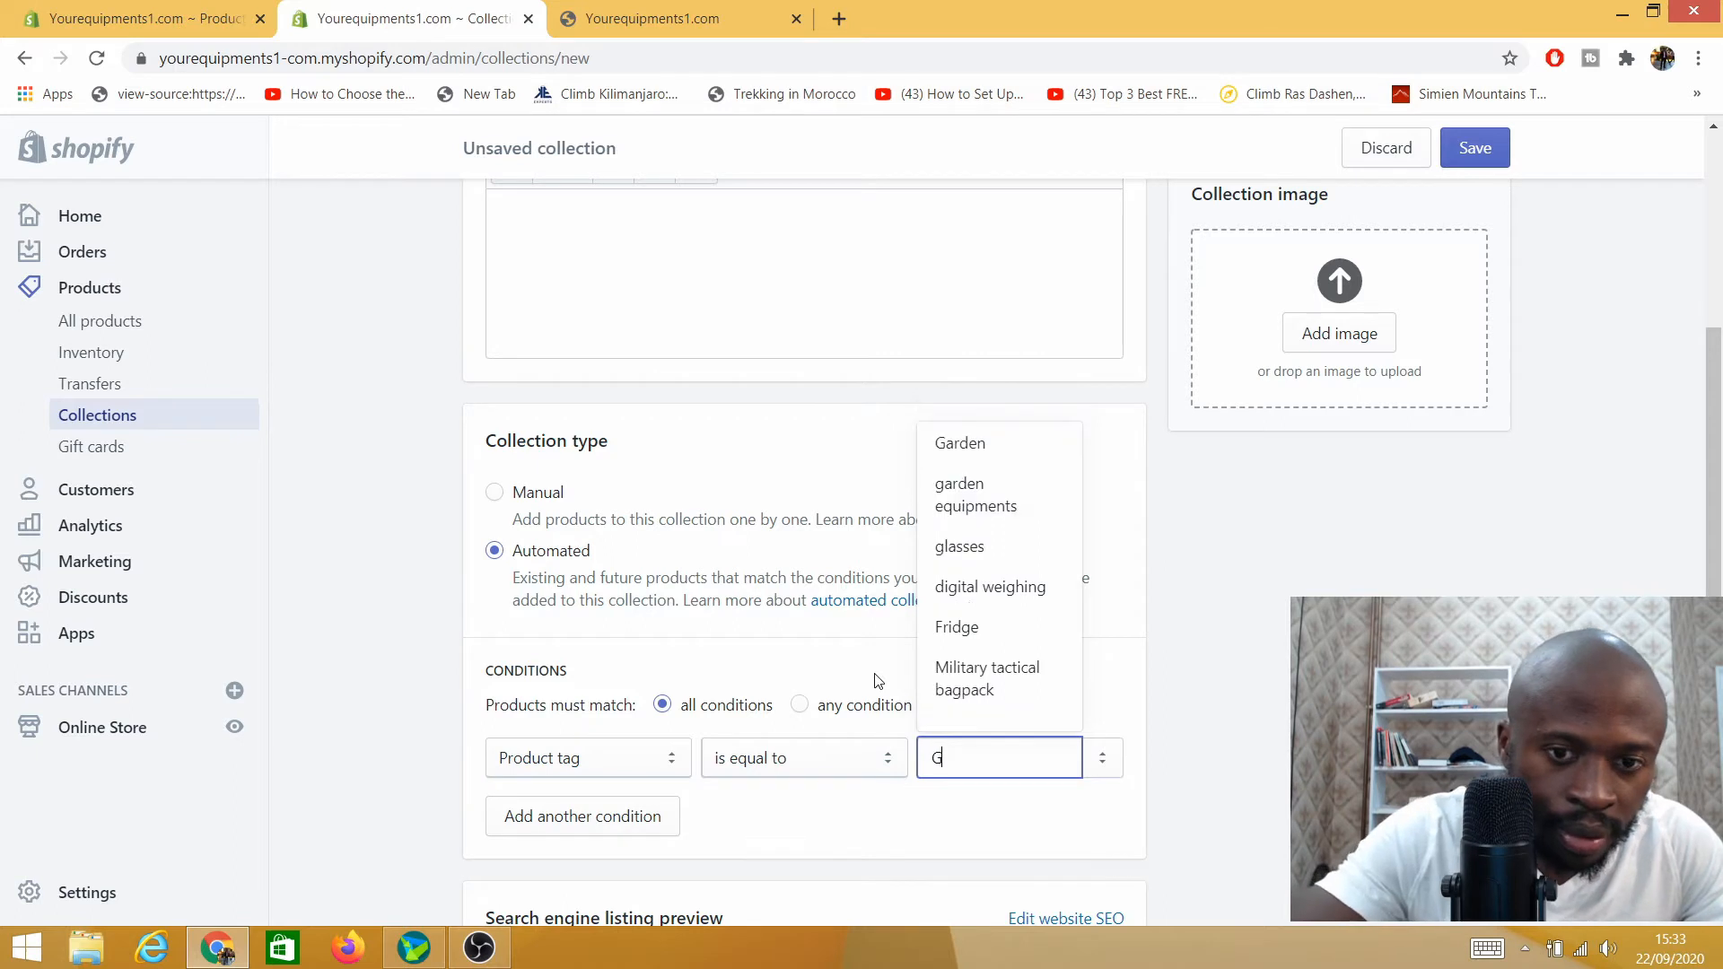
pyautogui.write('lasses')
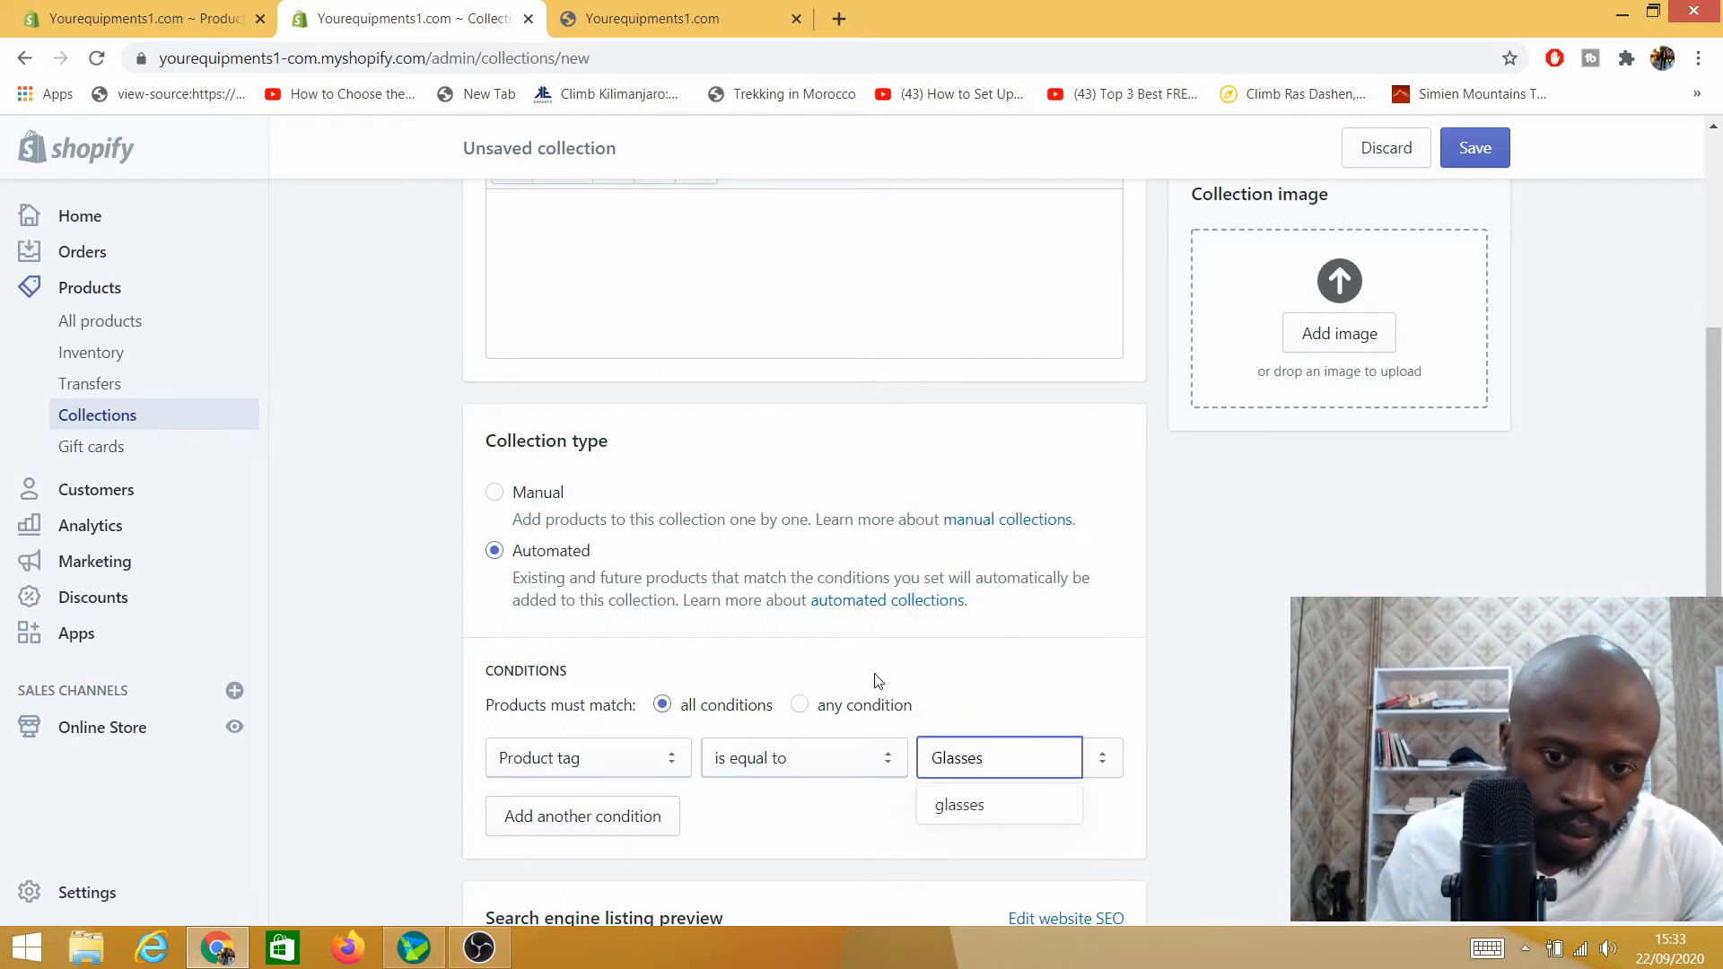
pyautogui.click(969, 807)
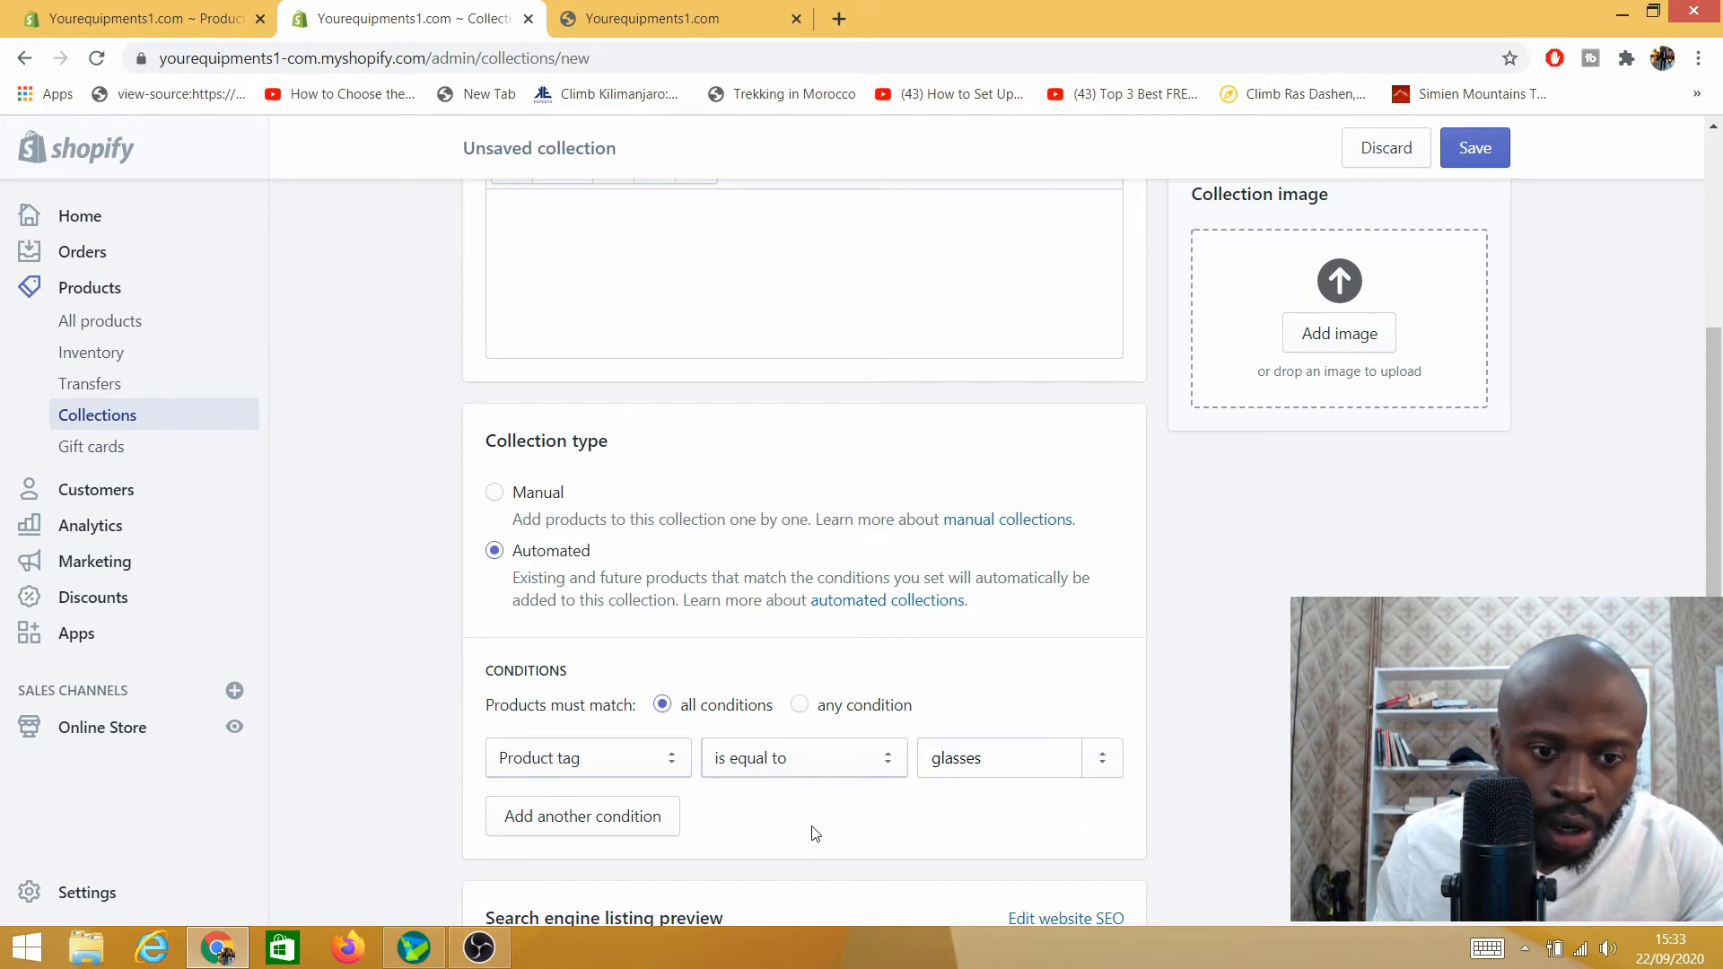
pyautogui.scroll(-3, 811, 830)
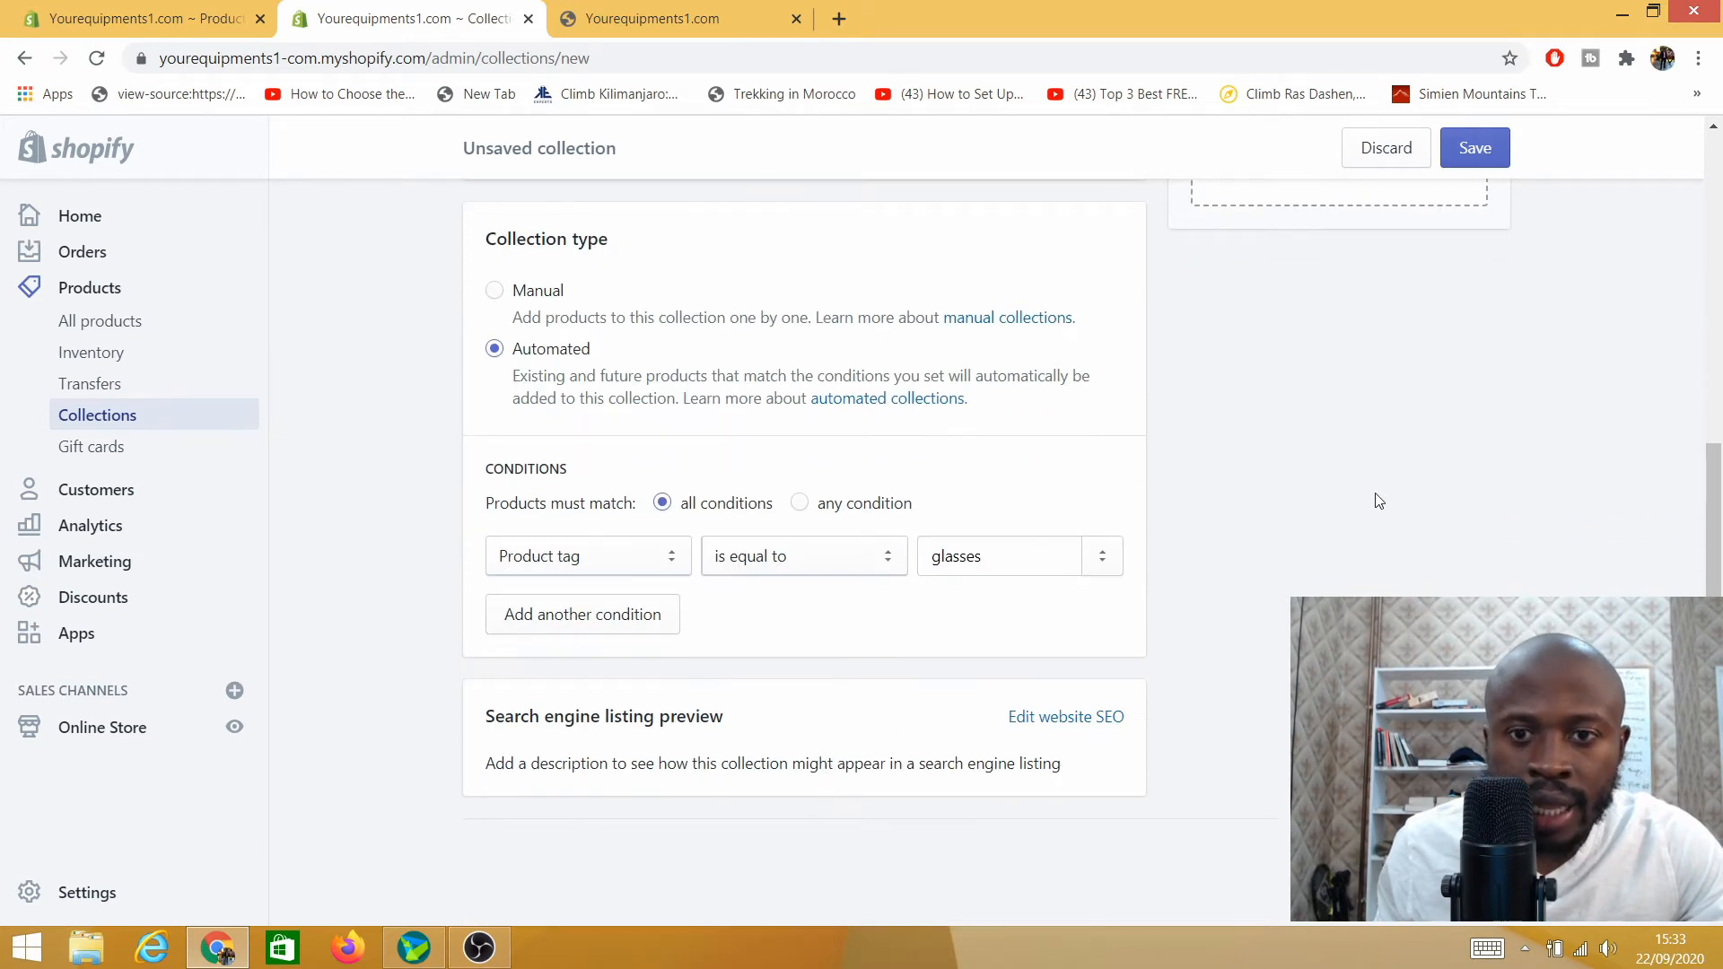
pyautogui.click(1477, 155)
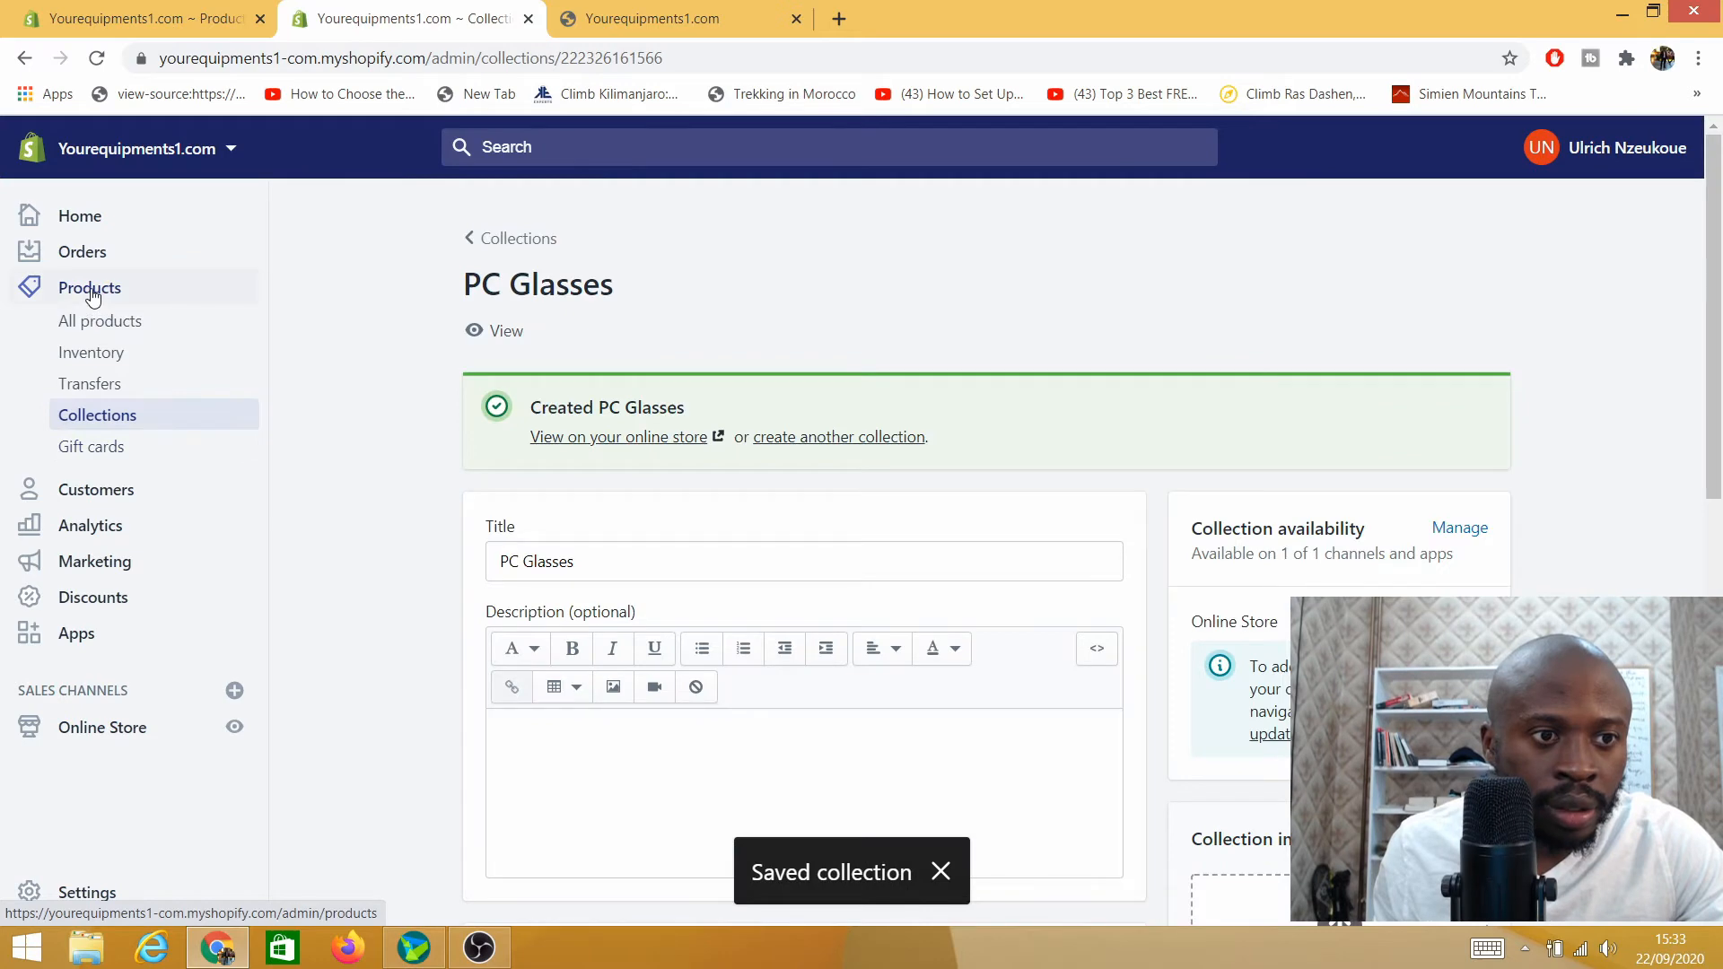
# Step: Open the list of all products and select the three Computer glasses products
pyautogui.click(92, 294)
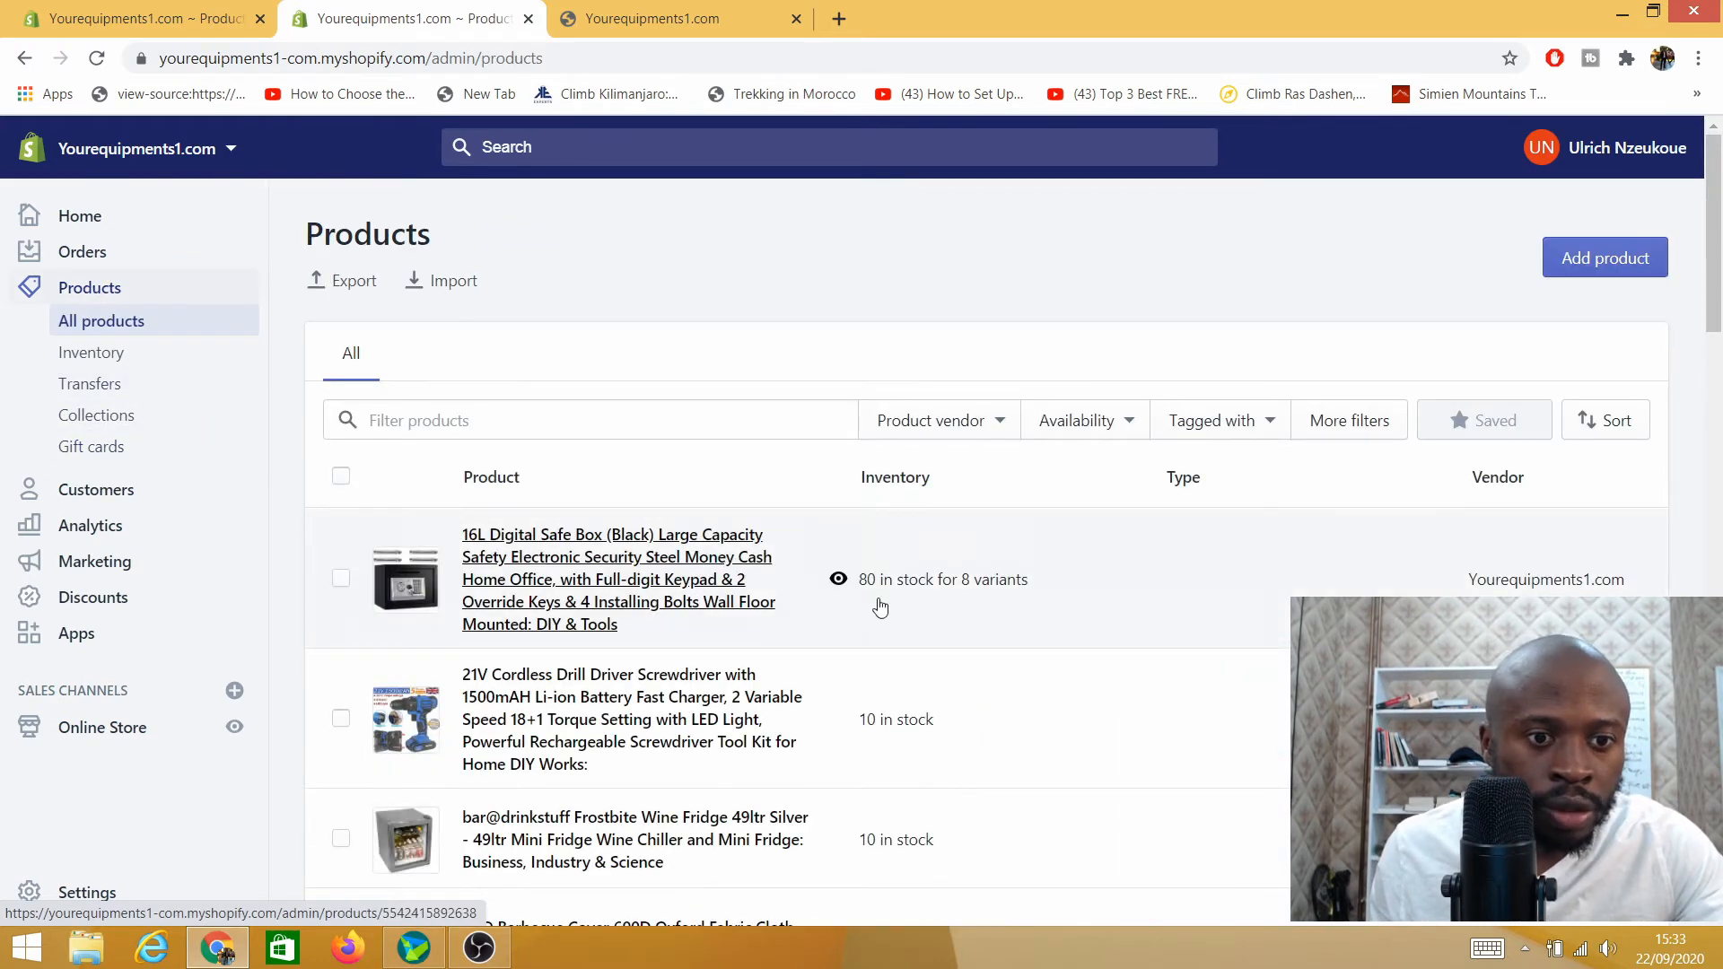
pyautogui.scroll(-10, 645, 575)
pyautogui.scroll(4, 538, 603)
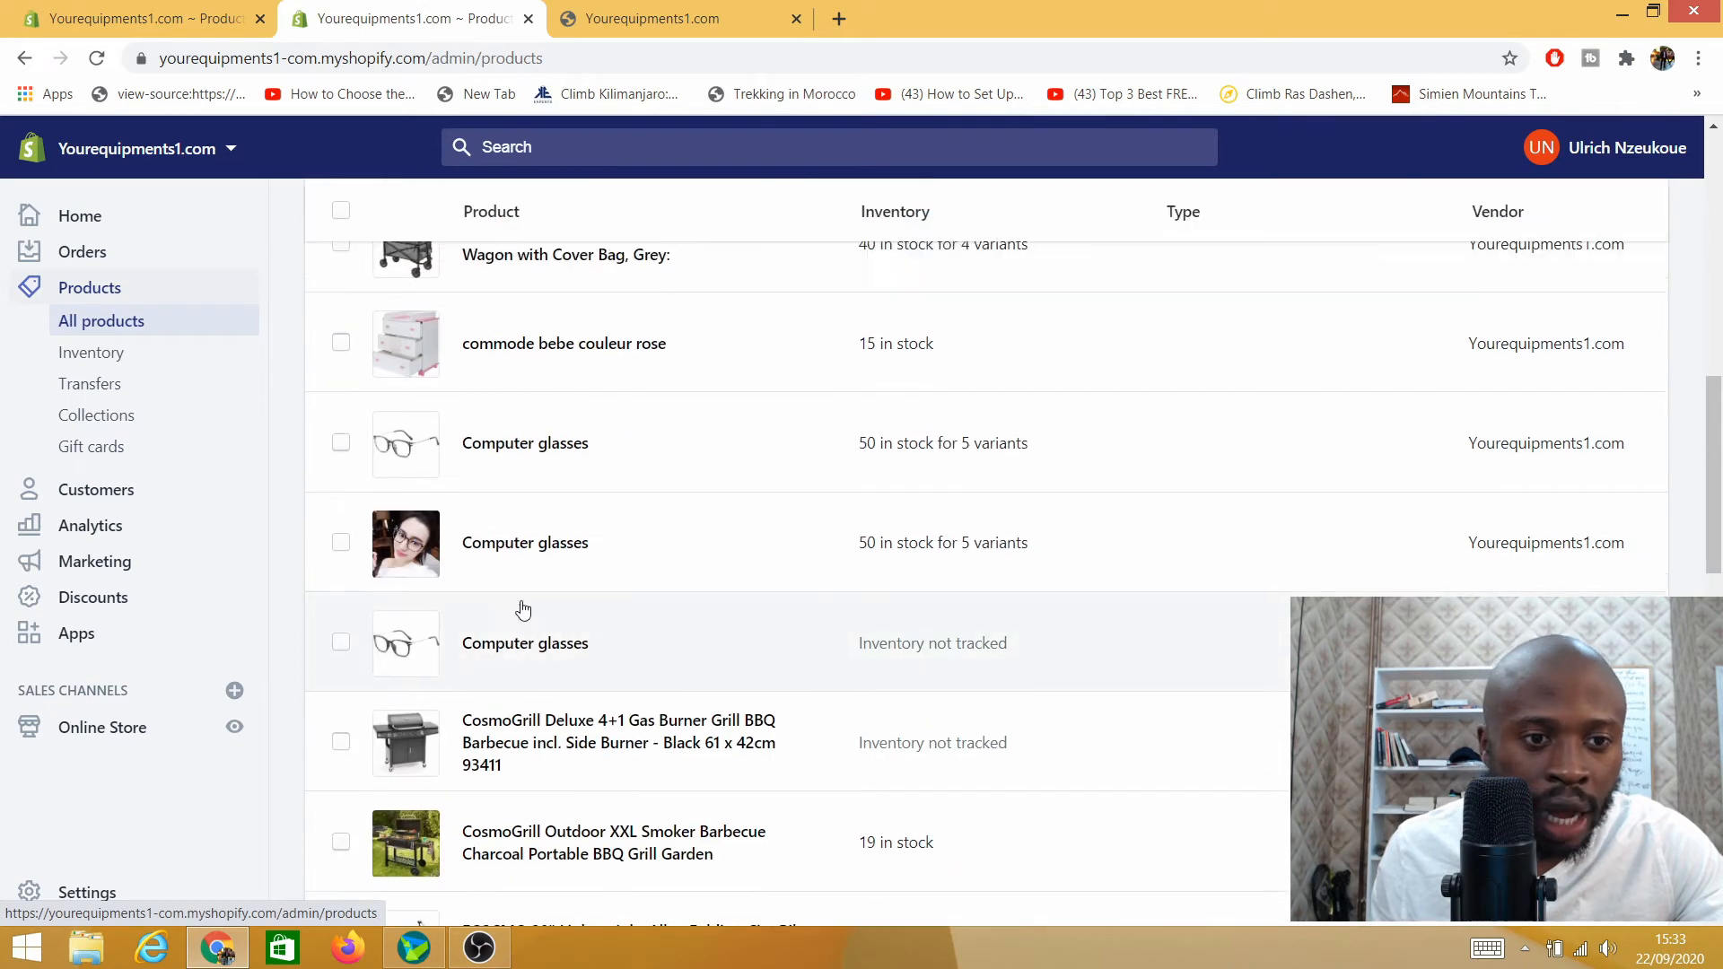
pyautogui.scroll(-2, 421, 656)
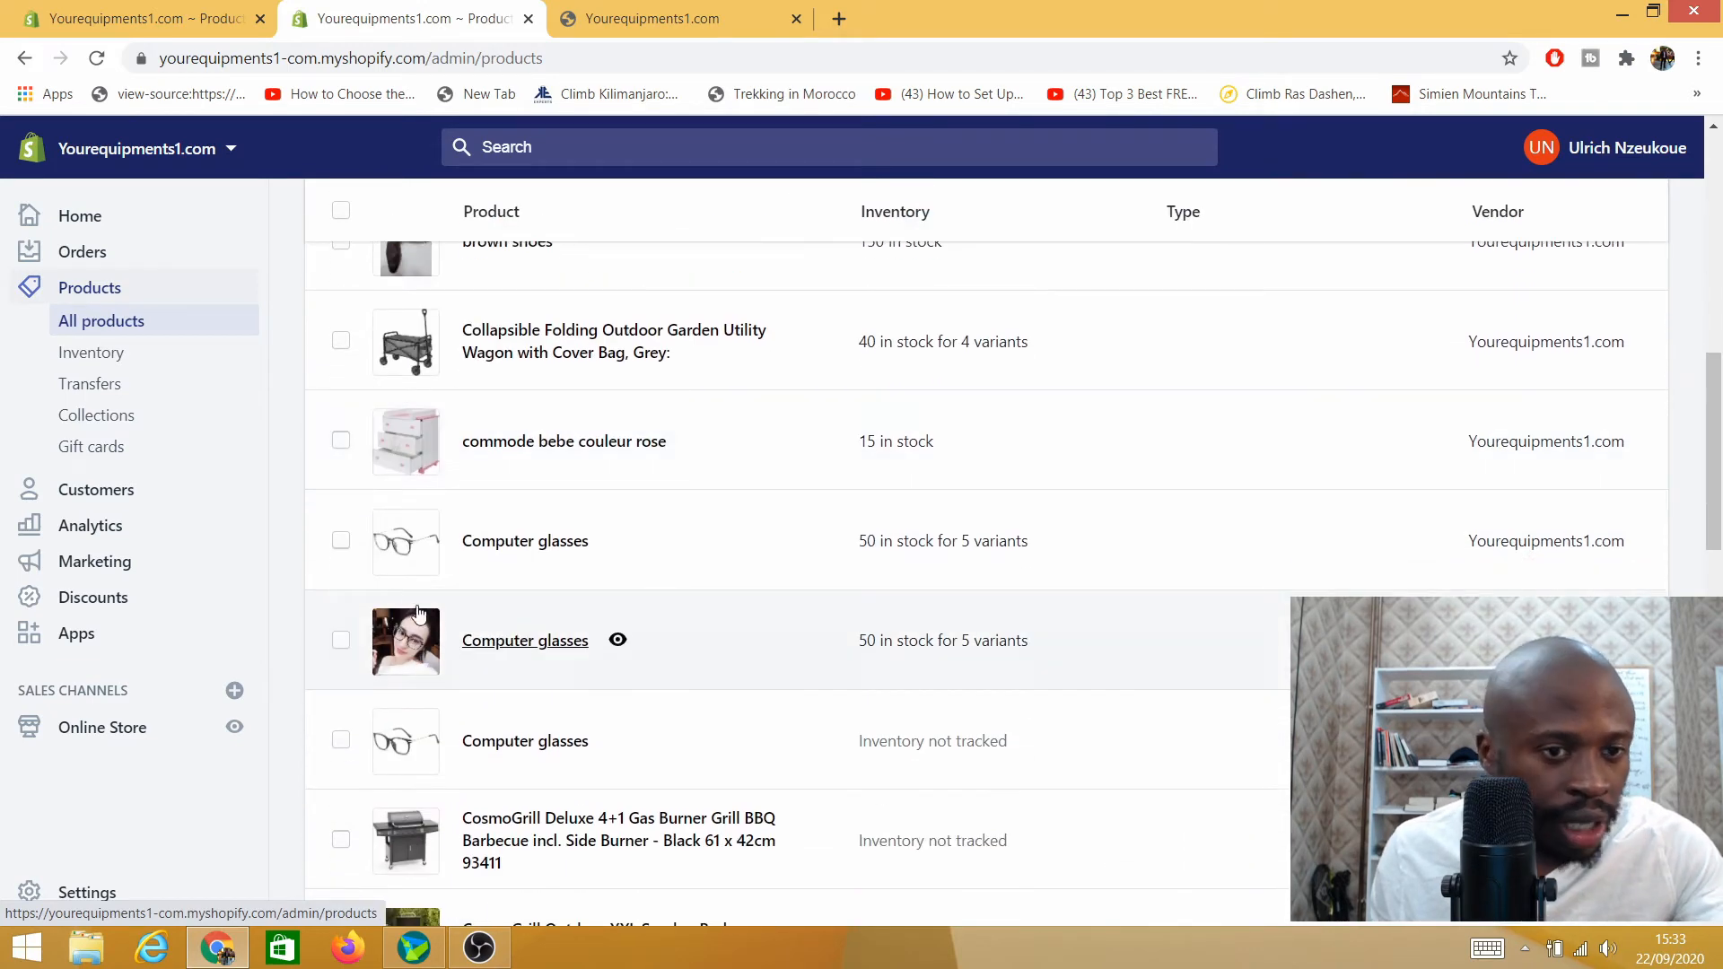
pyautogui.click(343, 544)
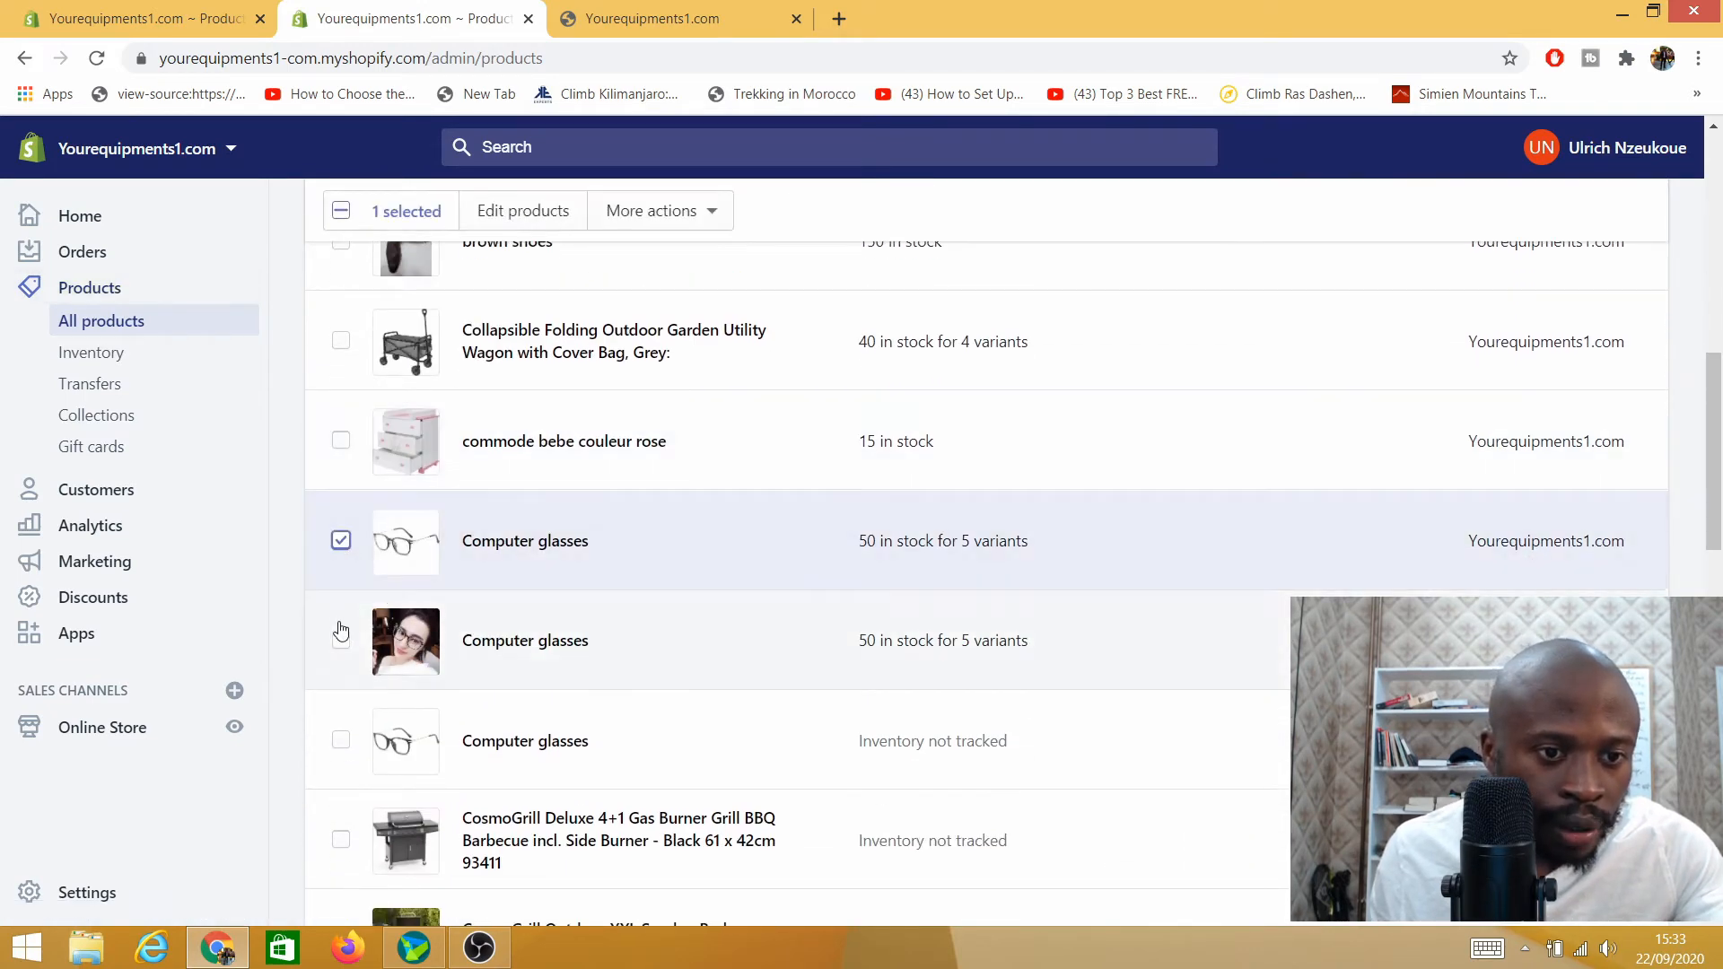
pyautogui.click(342, 642)
pyautogui.click(340, 742)
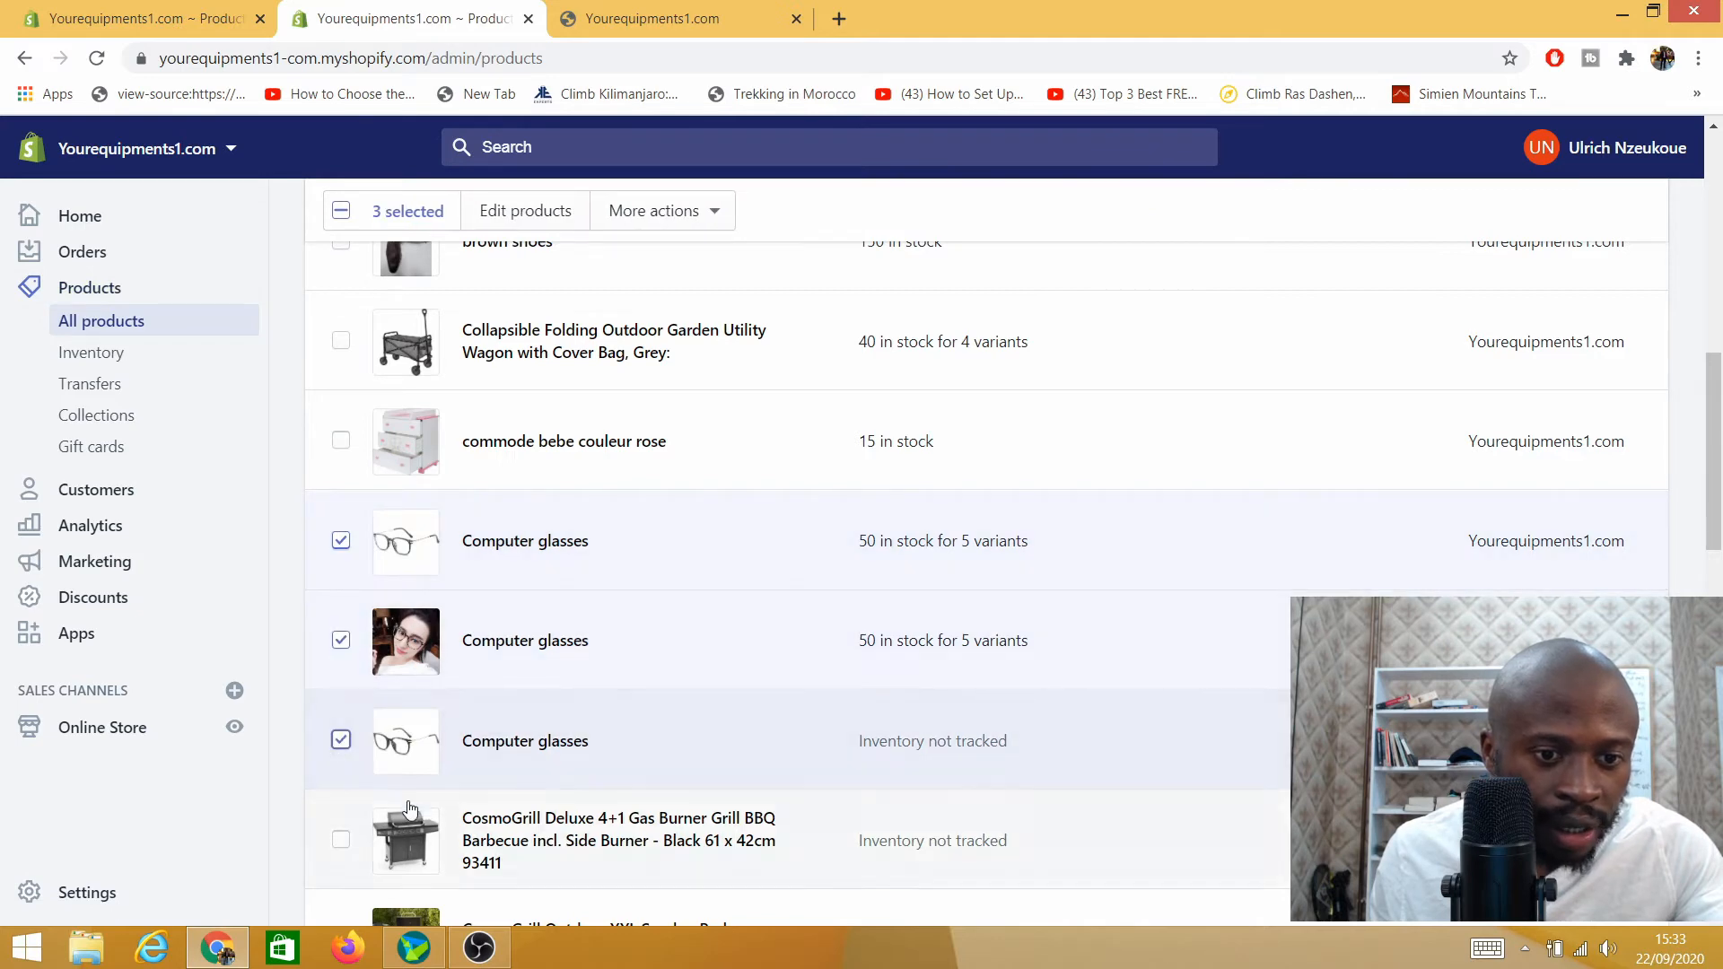
# Step: Add the tag "glasses" to the three selected Computer glasses products and save it
pyautogui.scroll(-5, 487, 575)
pyautogui.scroll(-4, 487, 576)
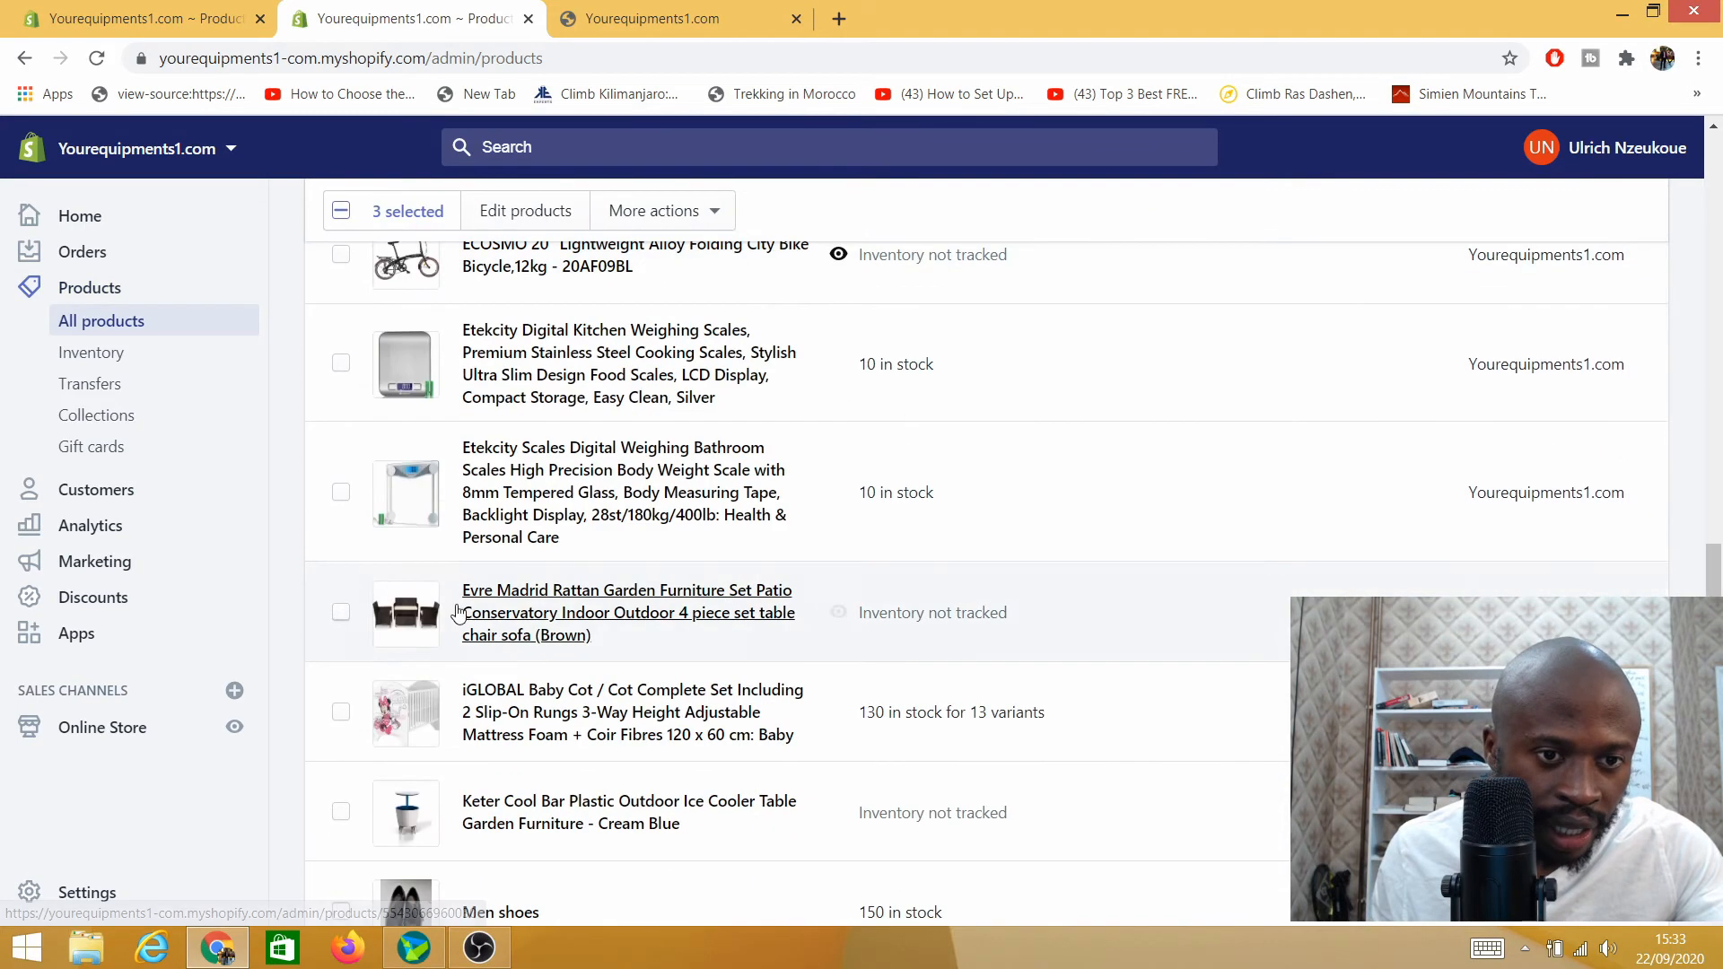
pyautogui.scroll(15, 539, 528)
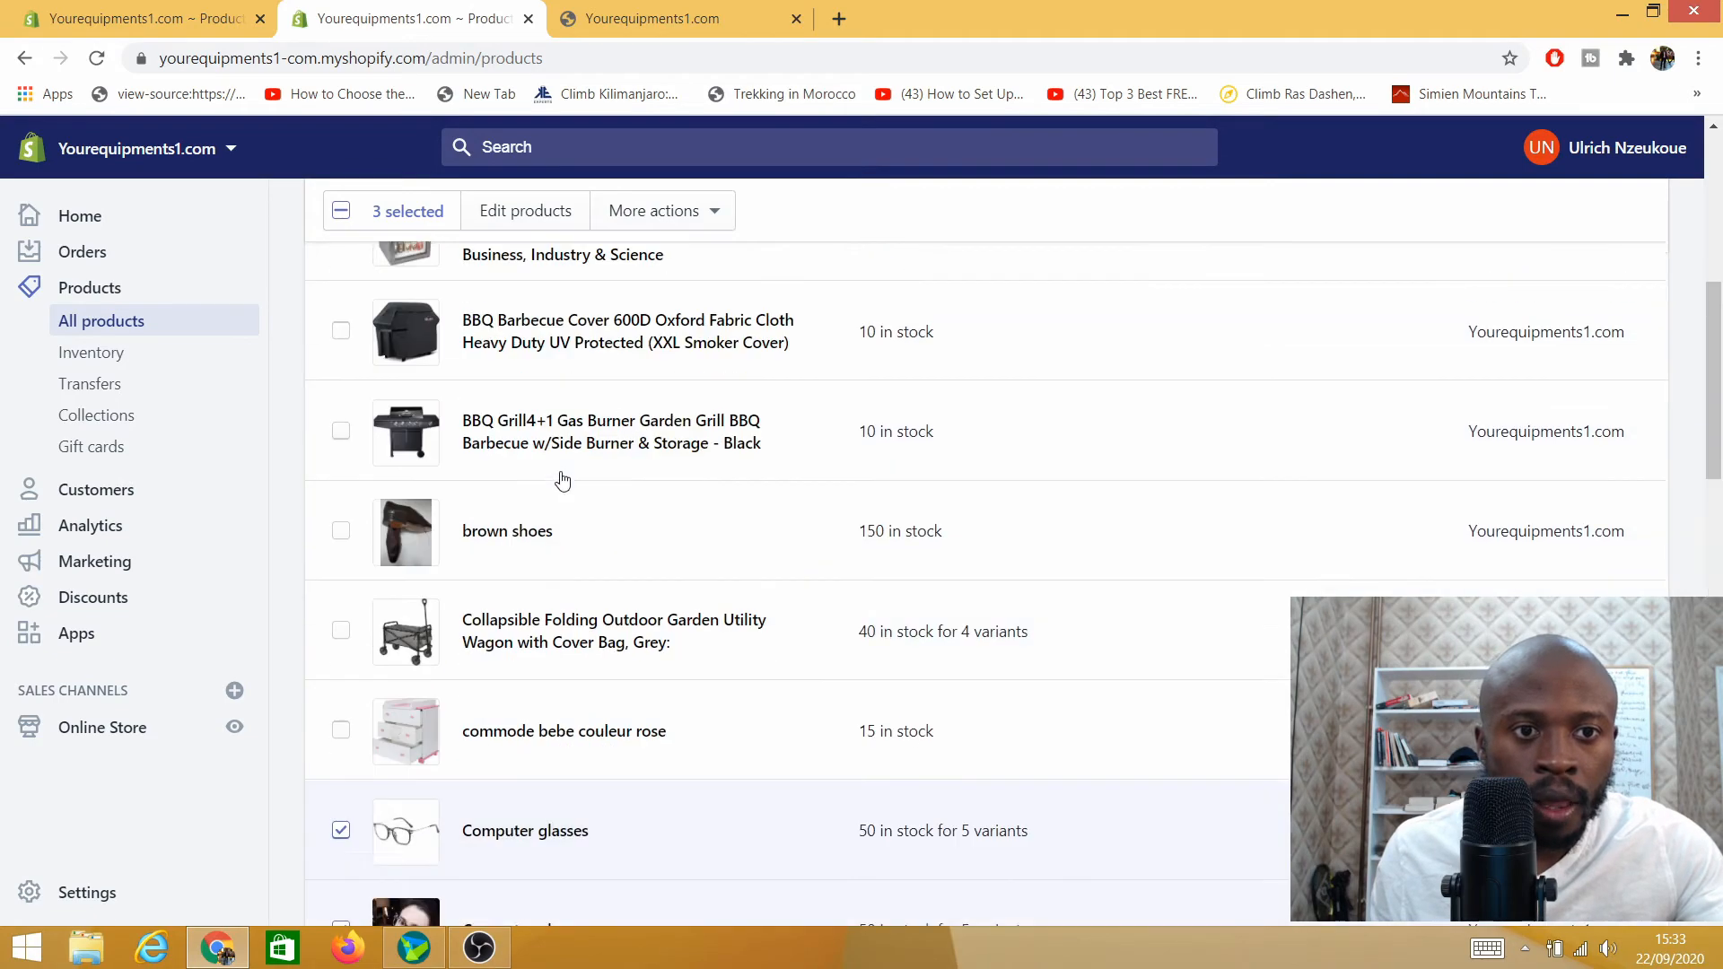
pyautogui.click(693, 269)
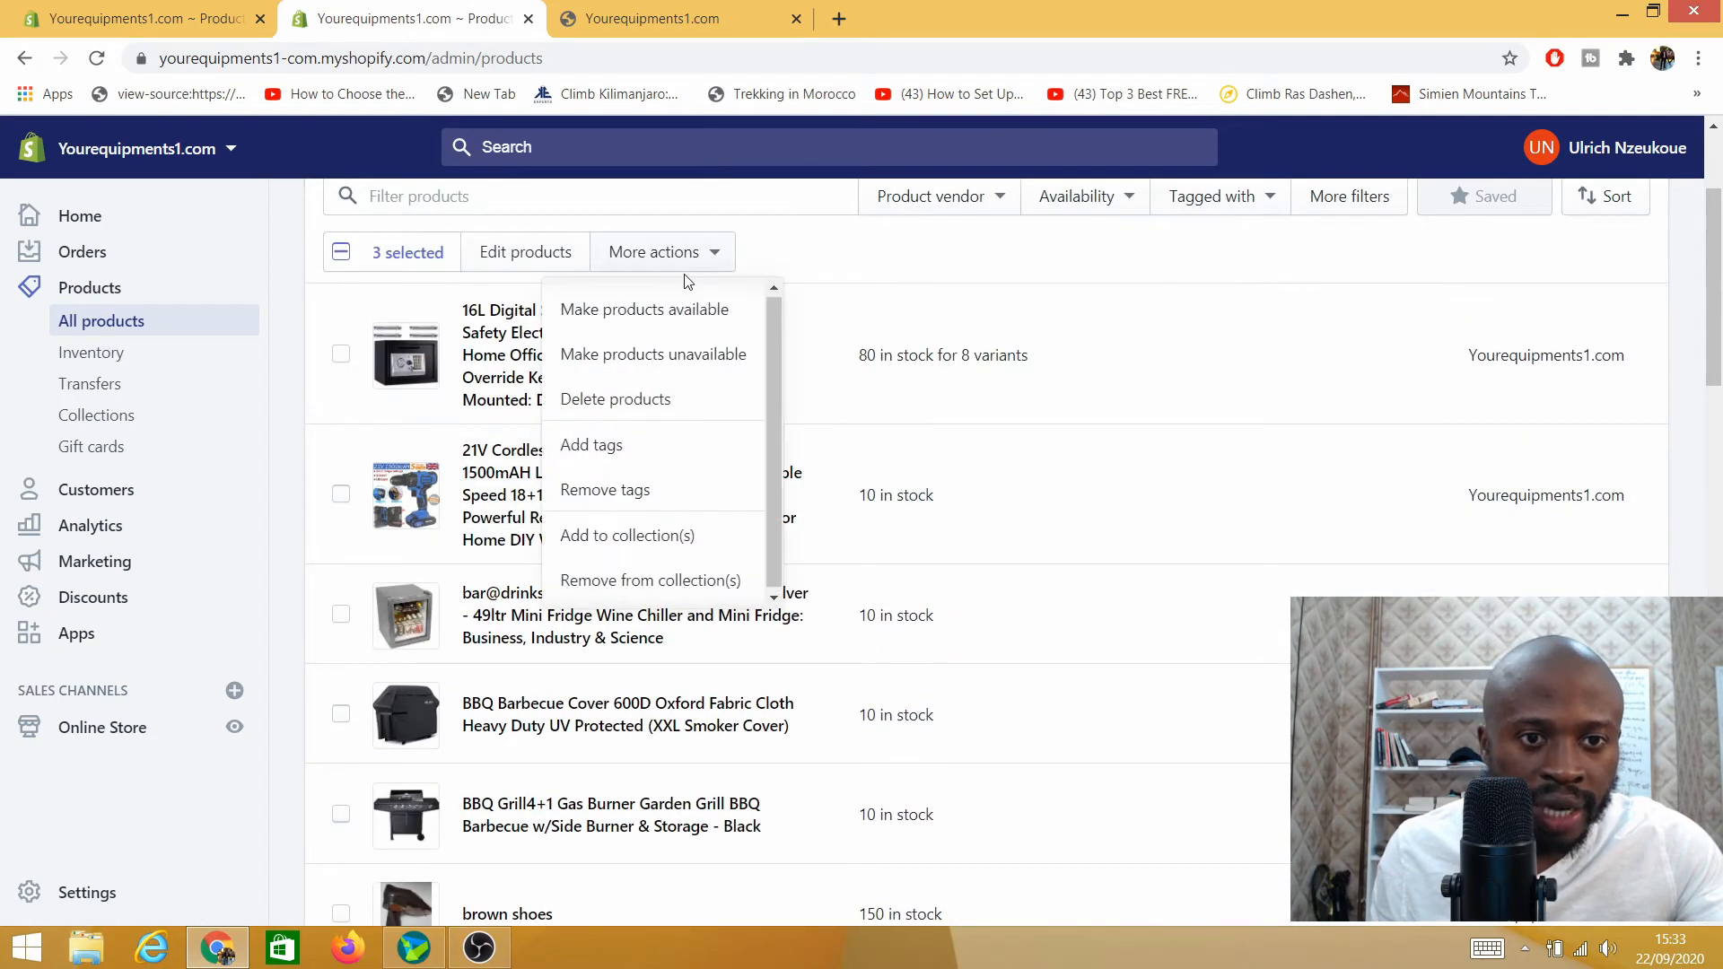
pyautogui.click(604, 449)
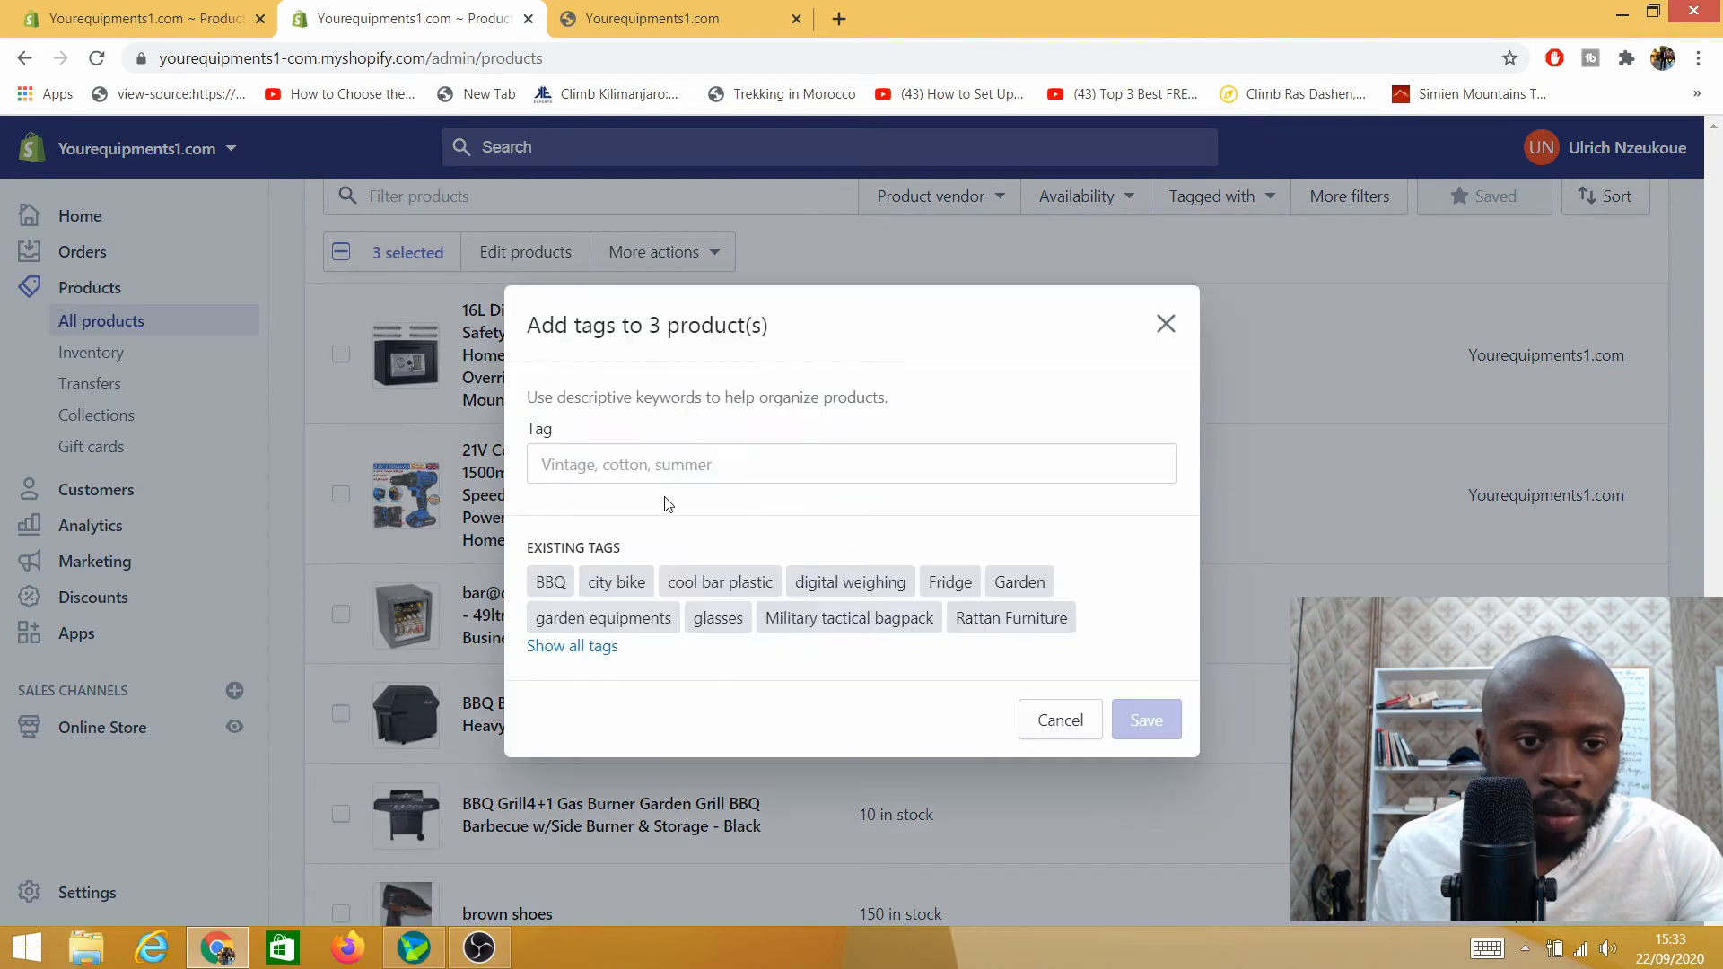
pyautogui.click(615, 463)
pyautogui.write('g')
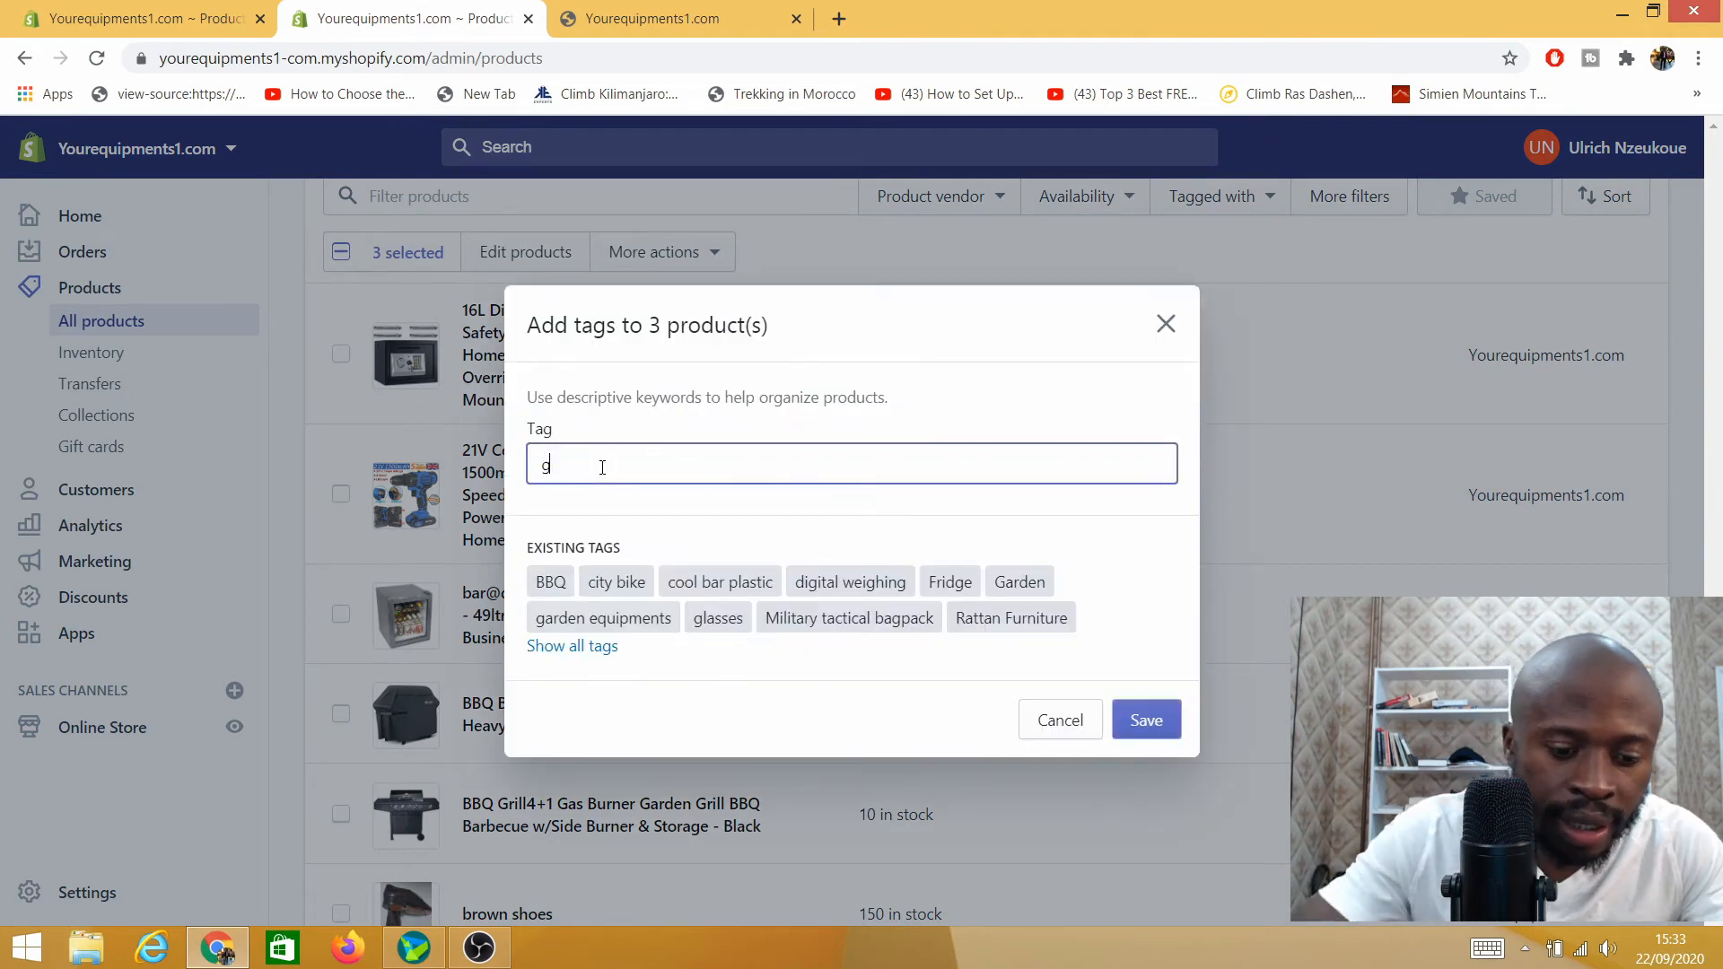
pyautogui.write('lasses')
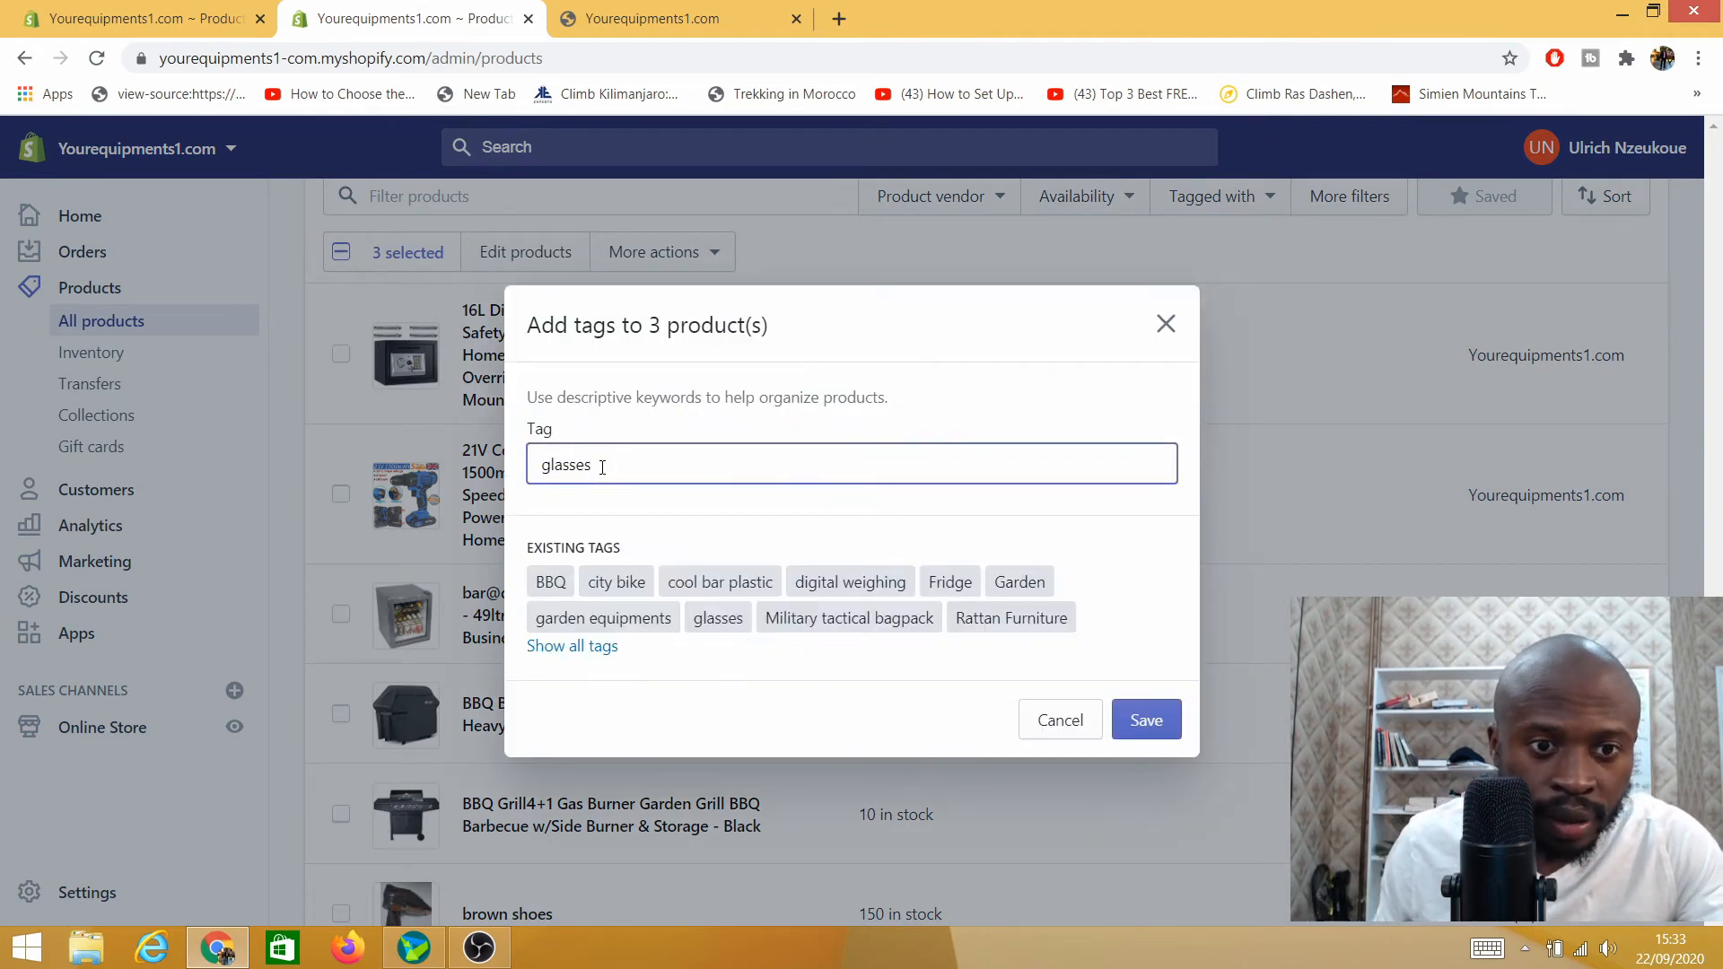
pyautogui.click(1147, 721)
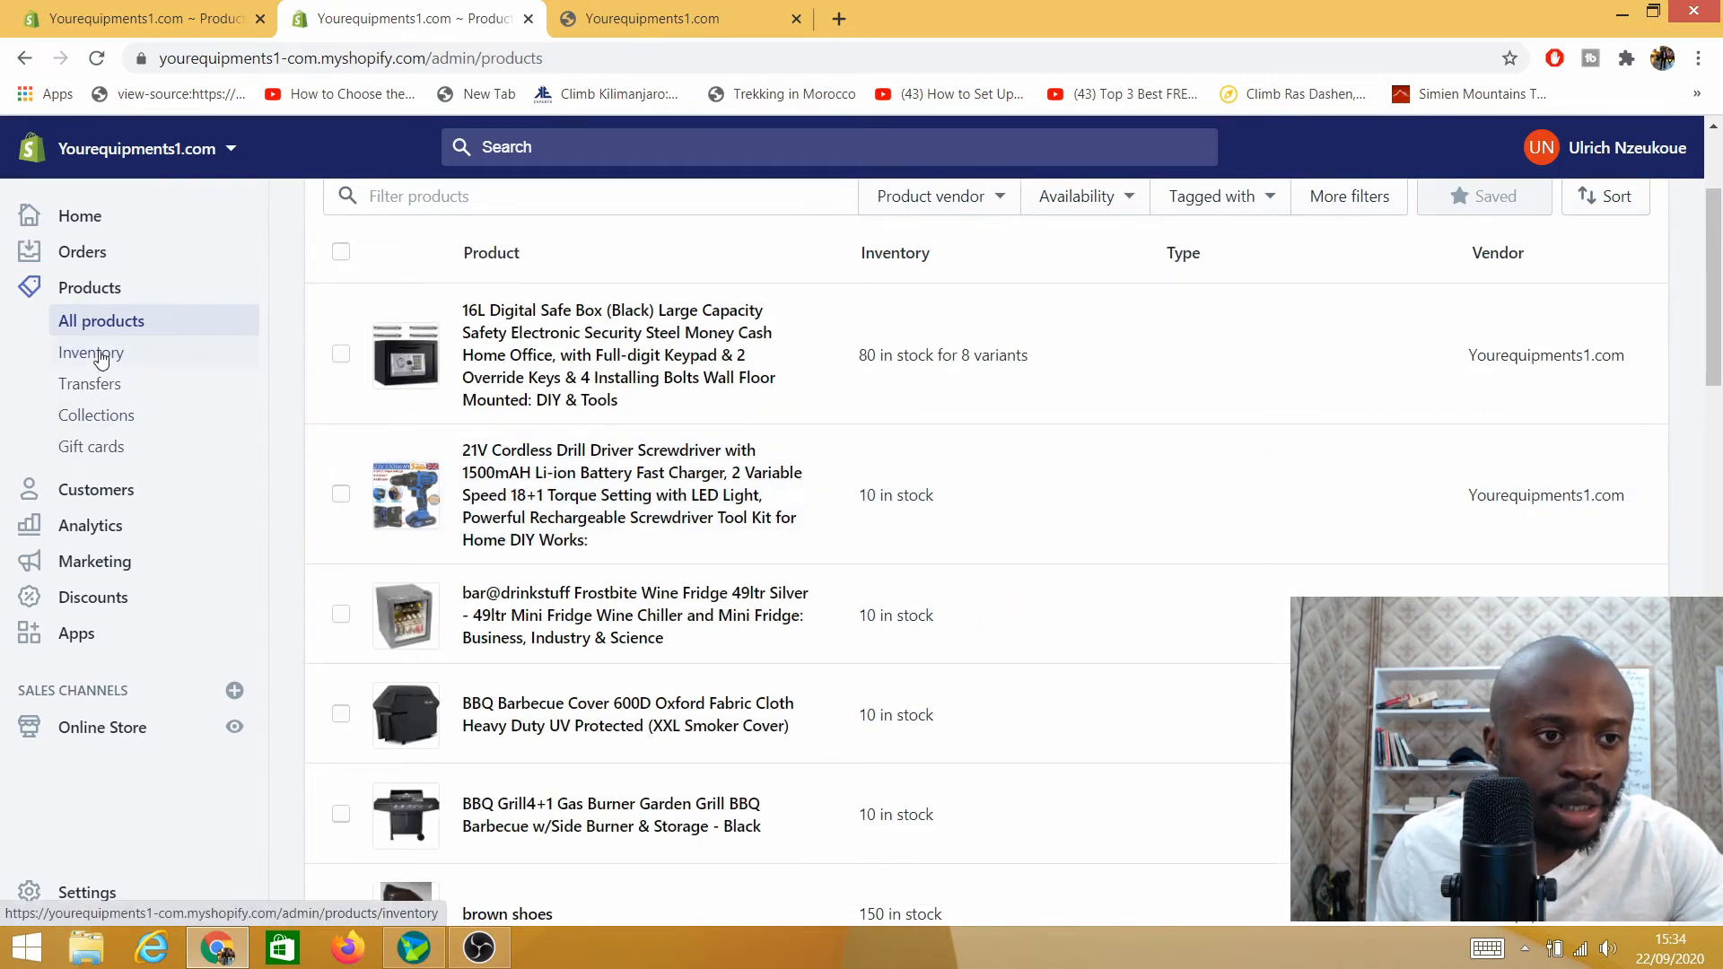
# Step: Open the PC Glasses collection and review its tag condition and product list
pyautogui.click(99, 417)
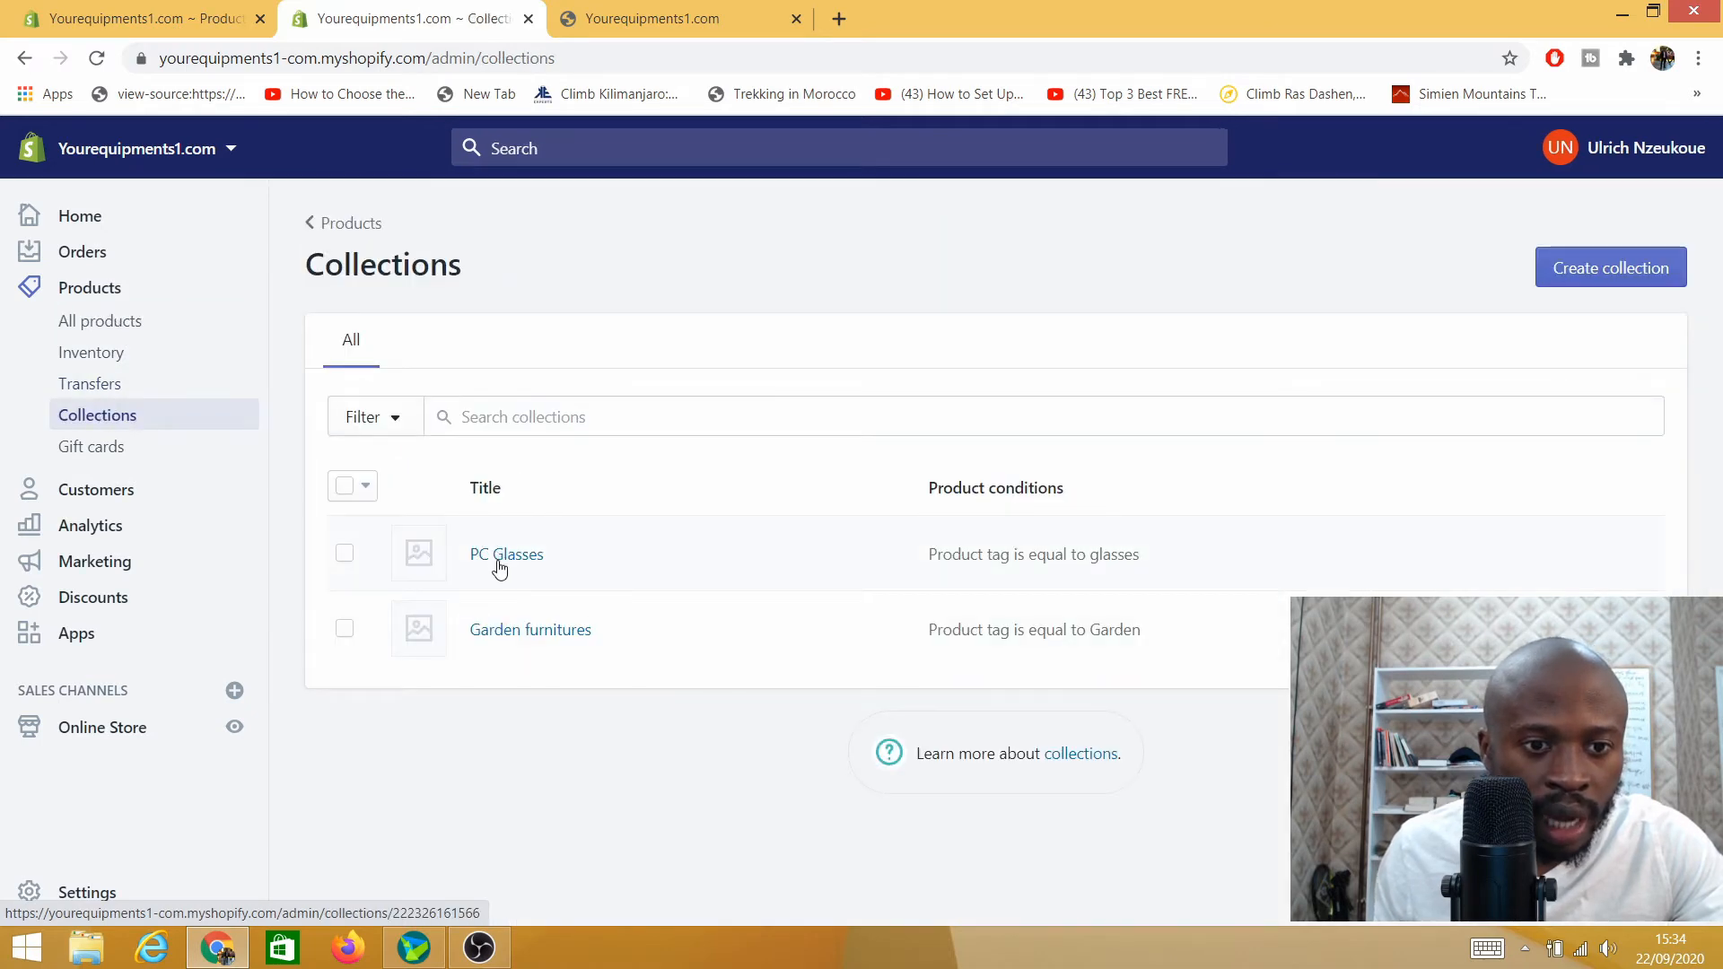
pyautogui.click(500, 556)
pyautogui.scroll(-5, 807, 593)
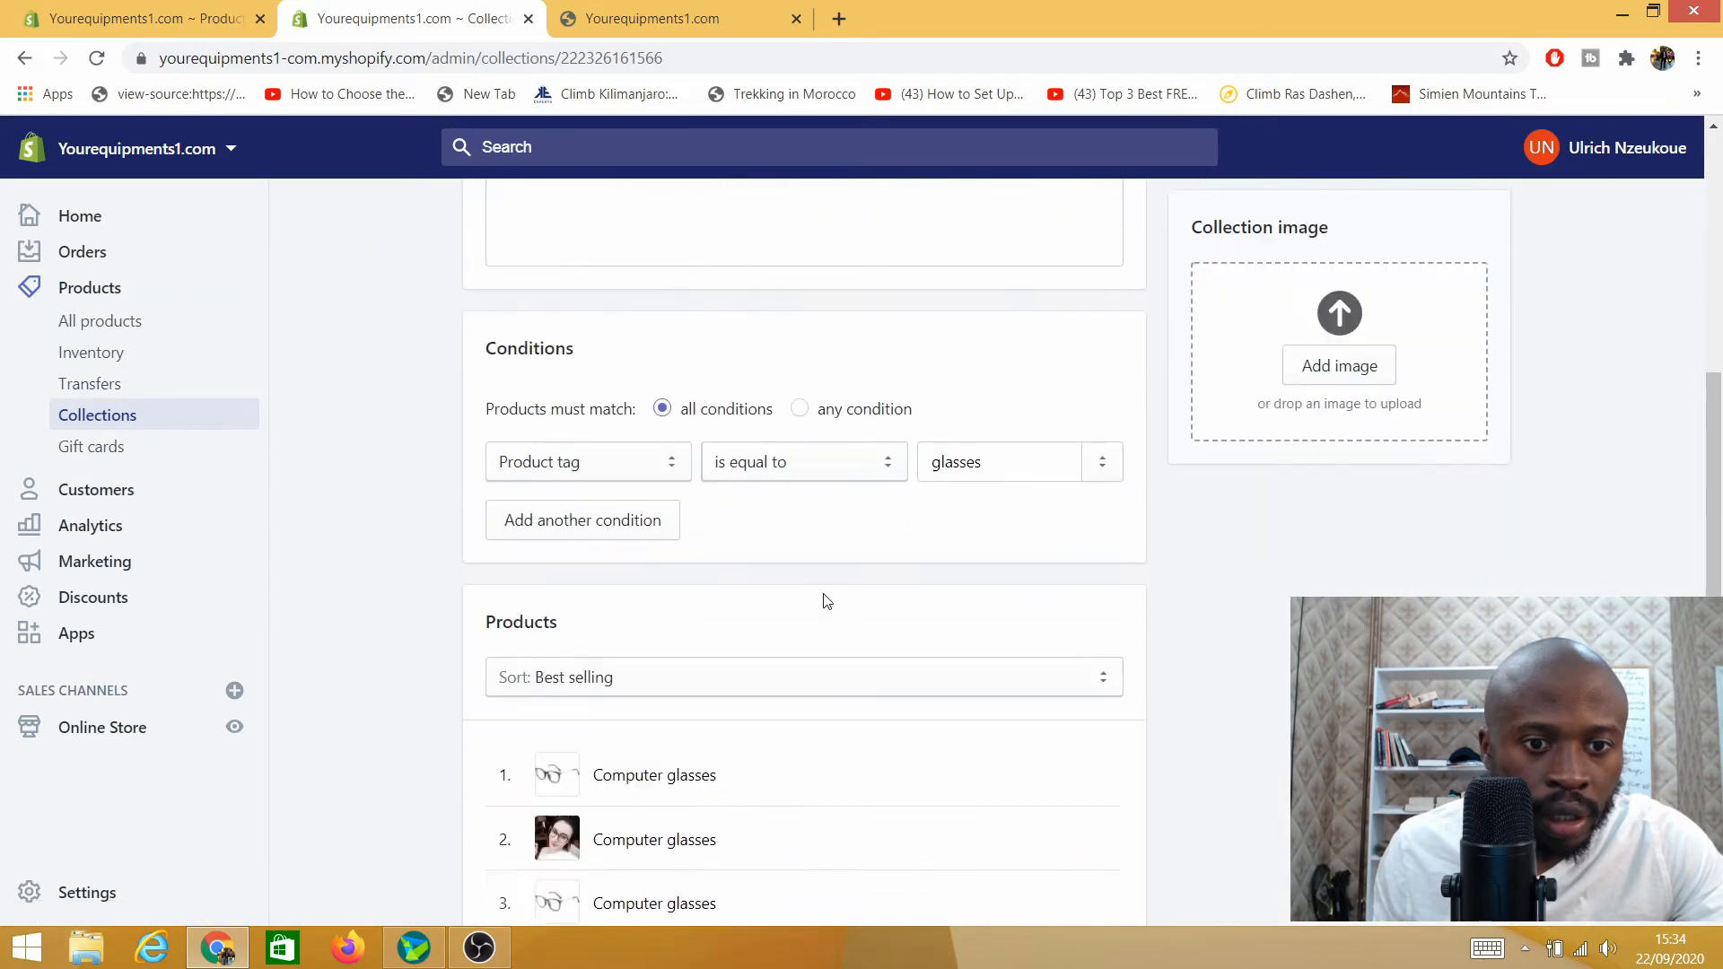
pyautogui.scroll(-3, 827, 601)
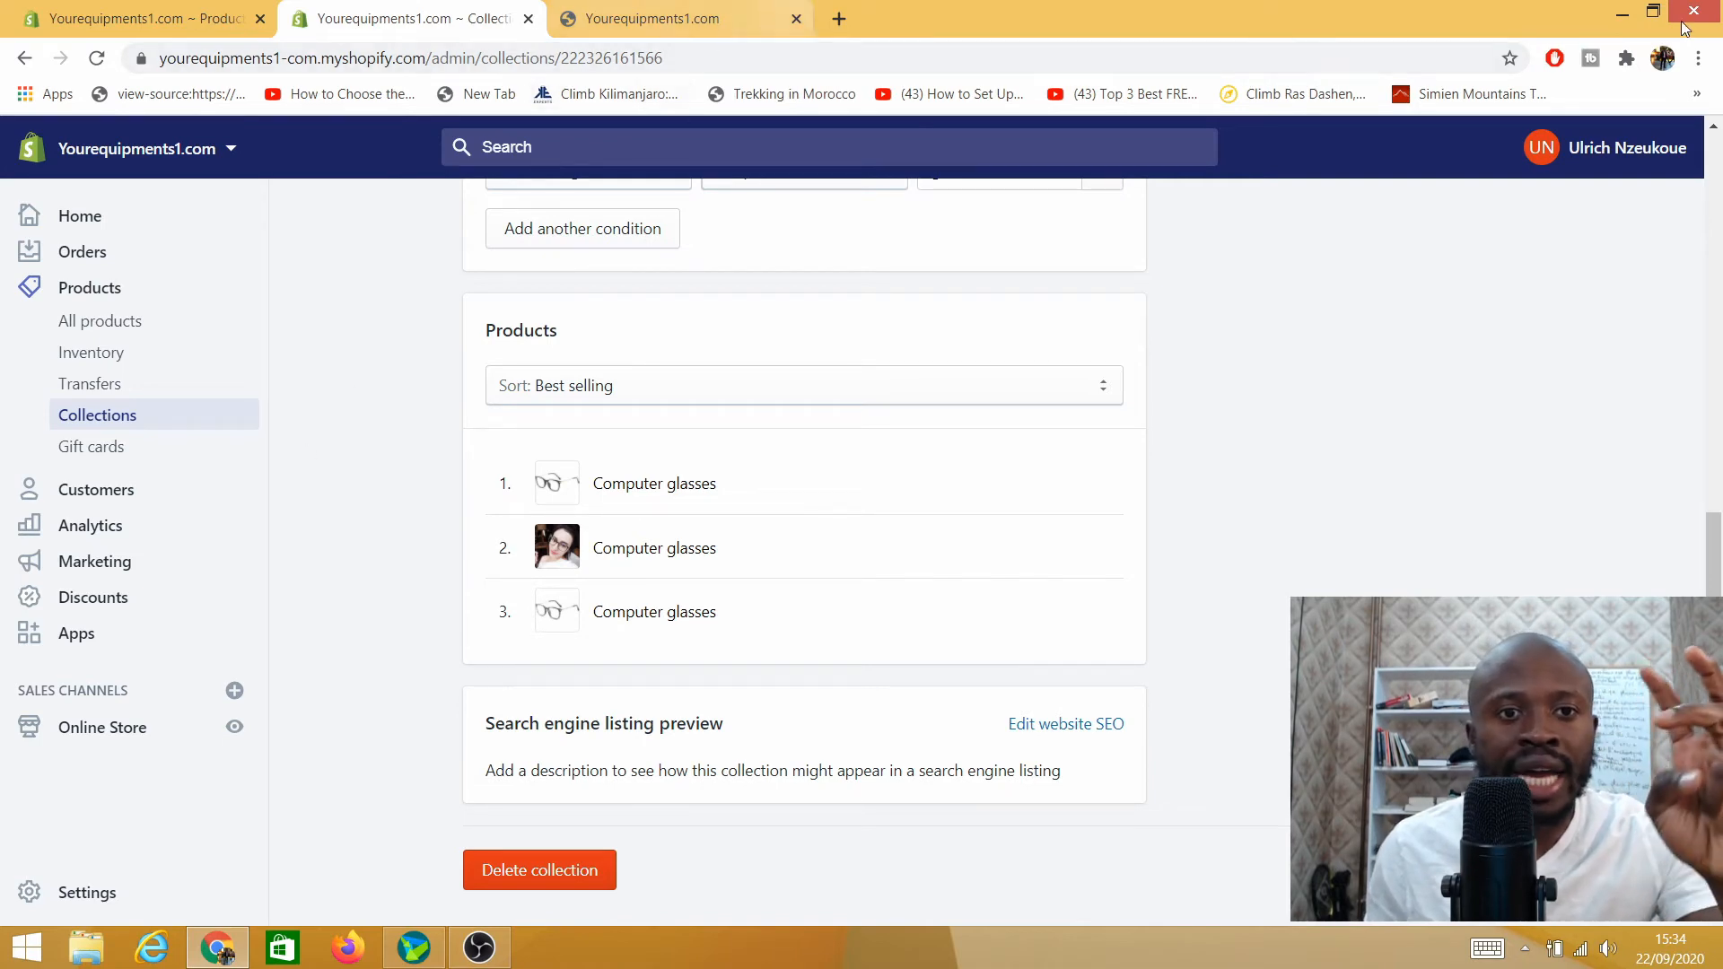
# Step: Examine the storefront home page for the collection sections that still hold placeholder products
pyautogui.click(668, 19)
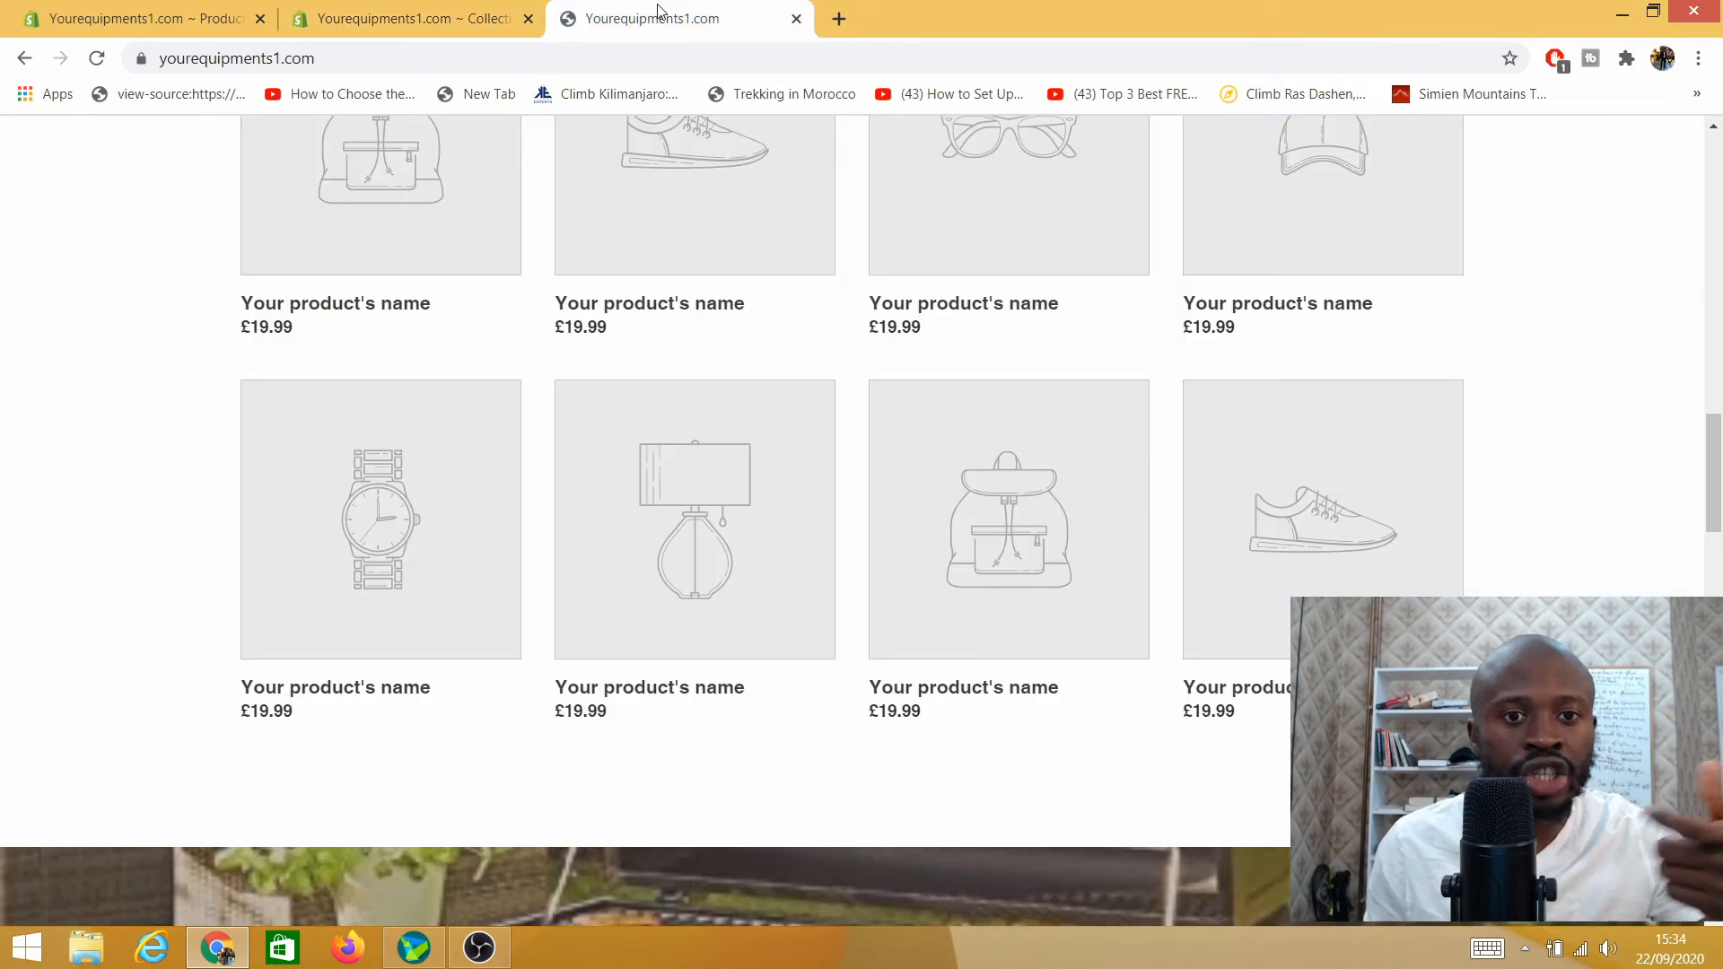
pyautogui.scroll(10, 673, 377)
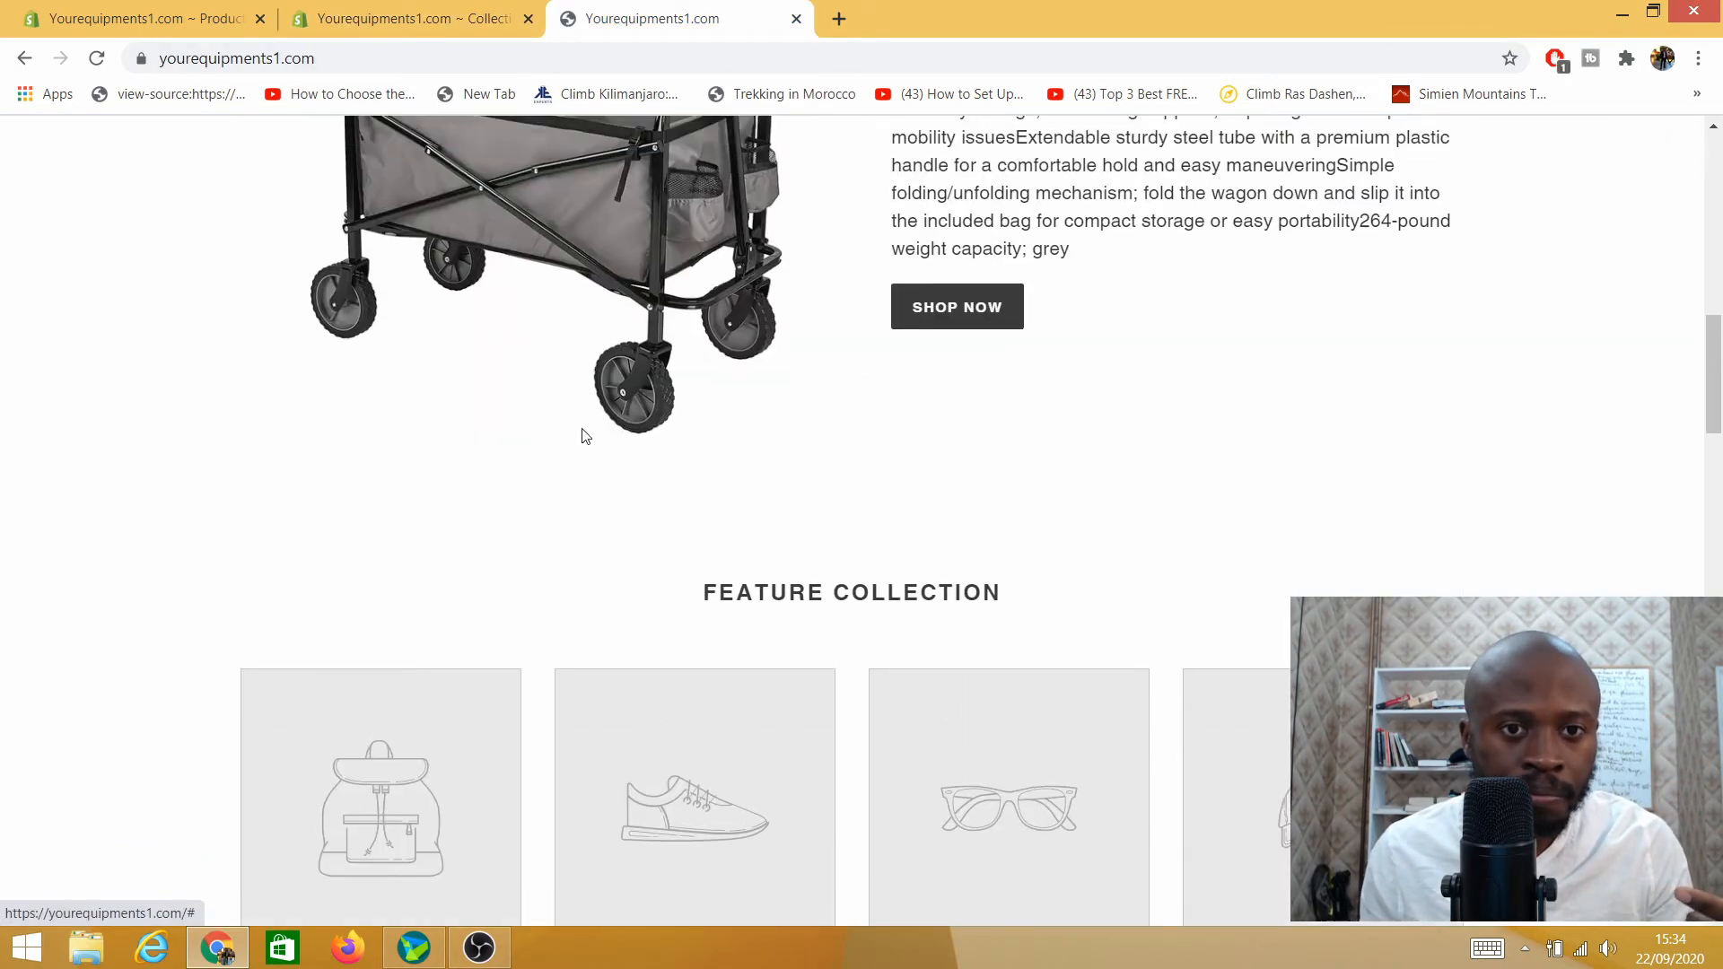
pyautogui.scroll(-15, 596, 512)
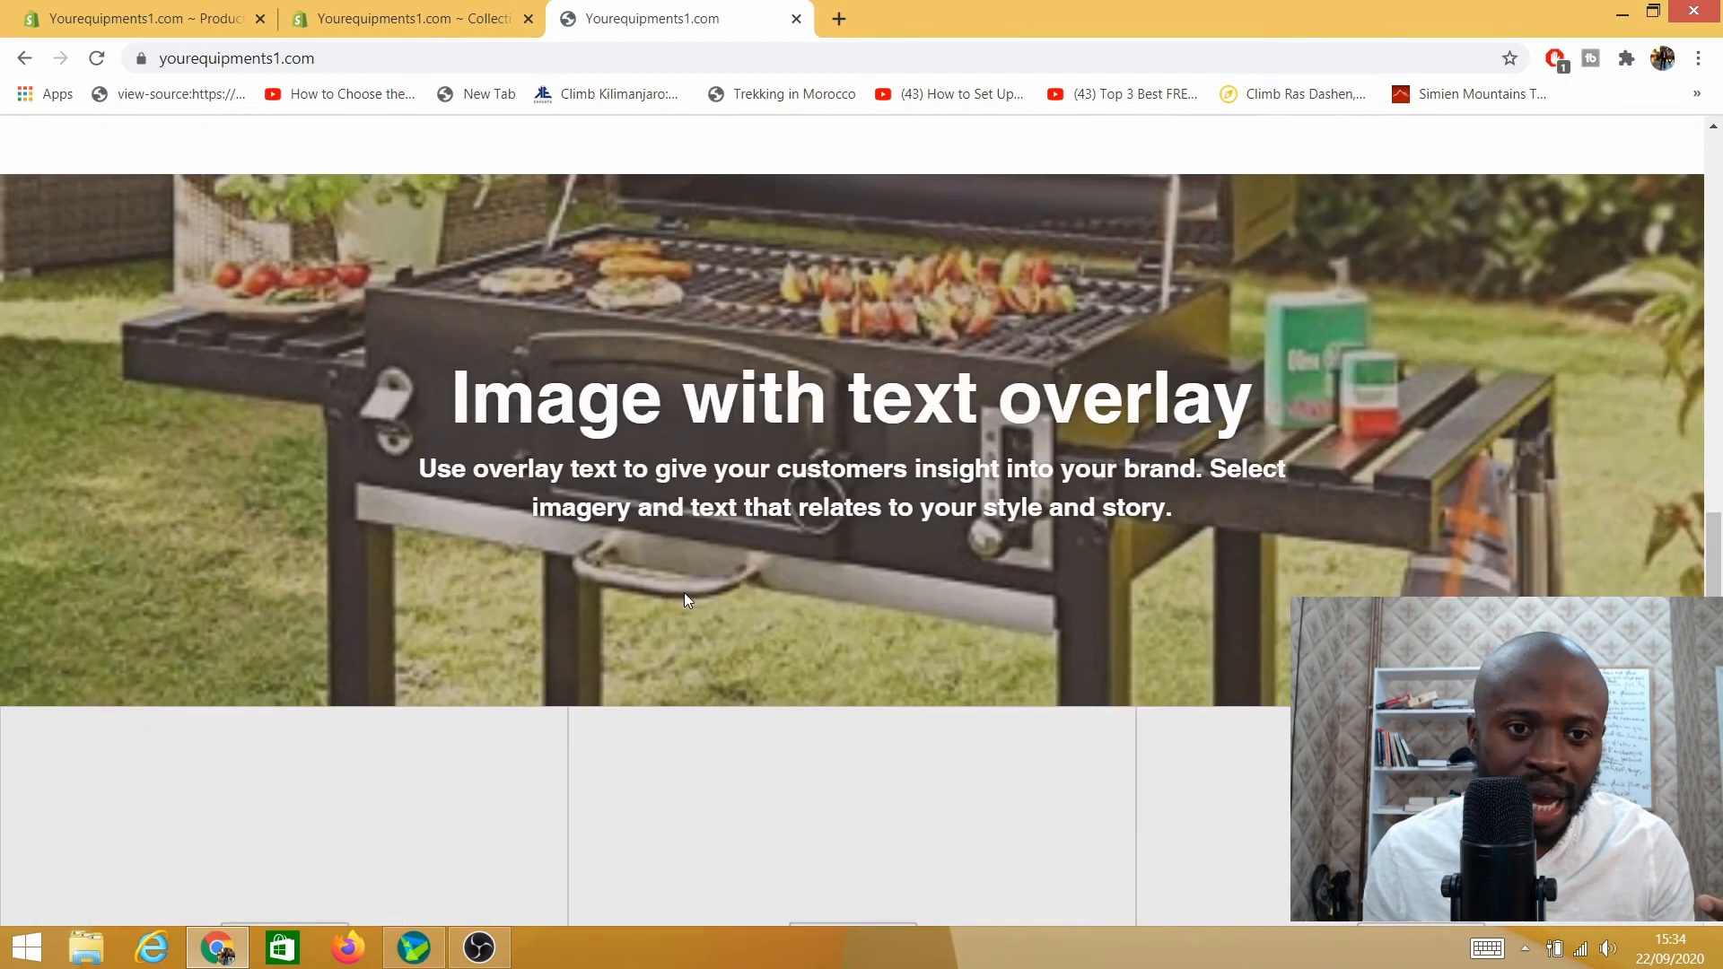
pyautogui.scroll(-14, 682, 614)
pyautogui.scroll(9, 648, 611)
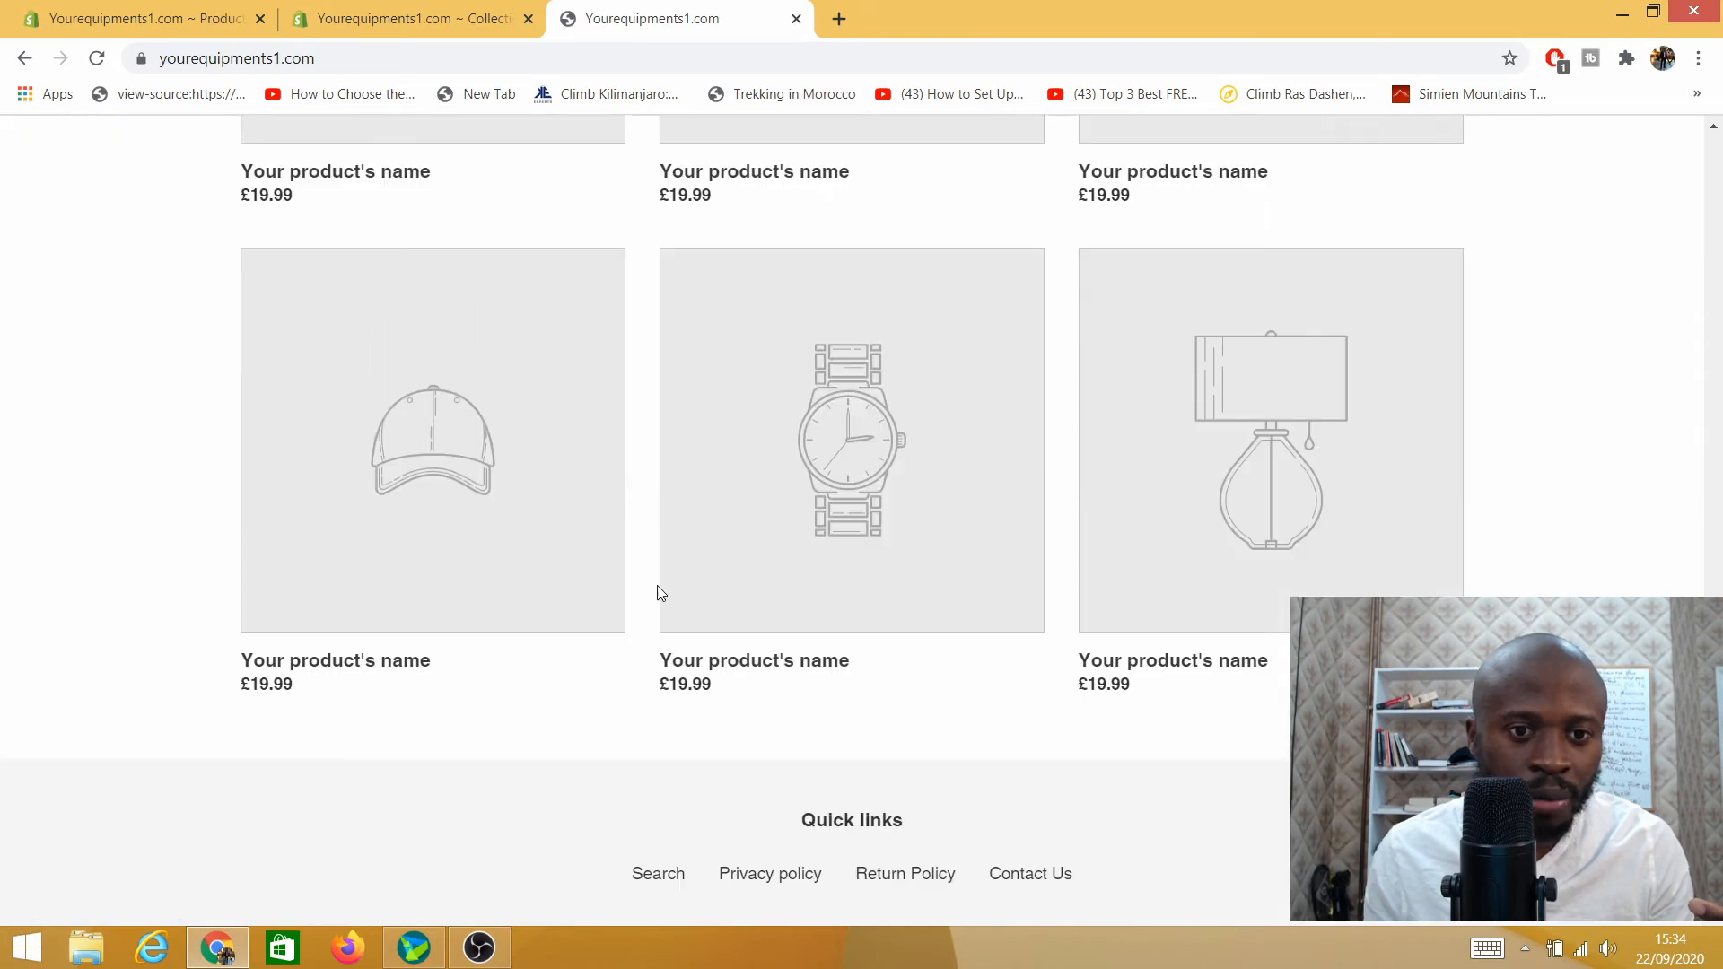
pyautogui.scroll(12, 648, 610)
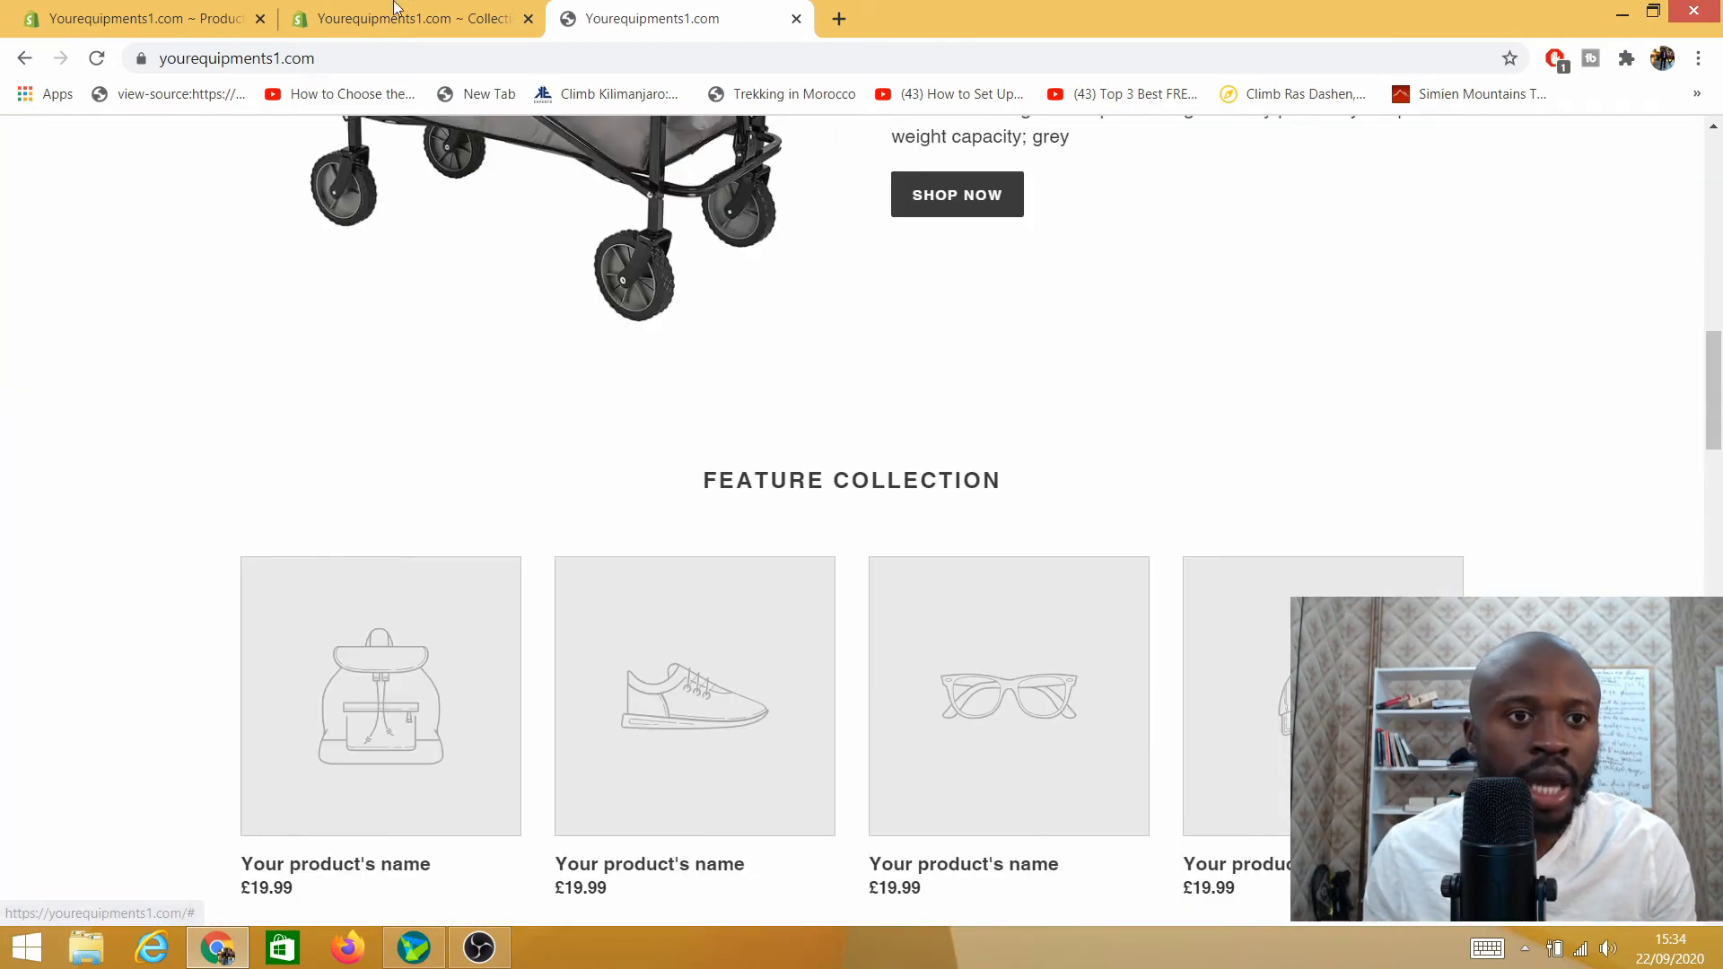
# Step: Return to the store admin's first browser tab and open the live Debut theme for customization
pyautogui.click(400, 18)
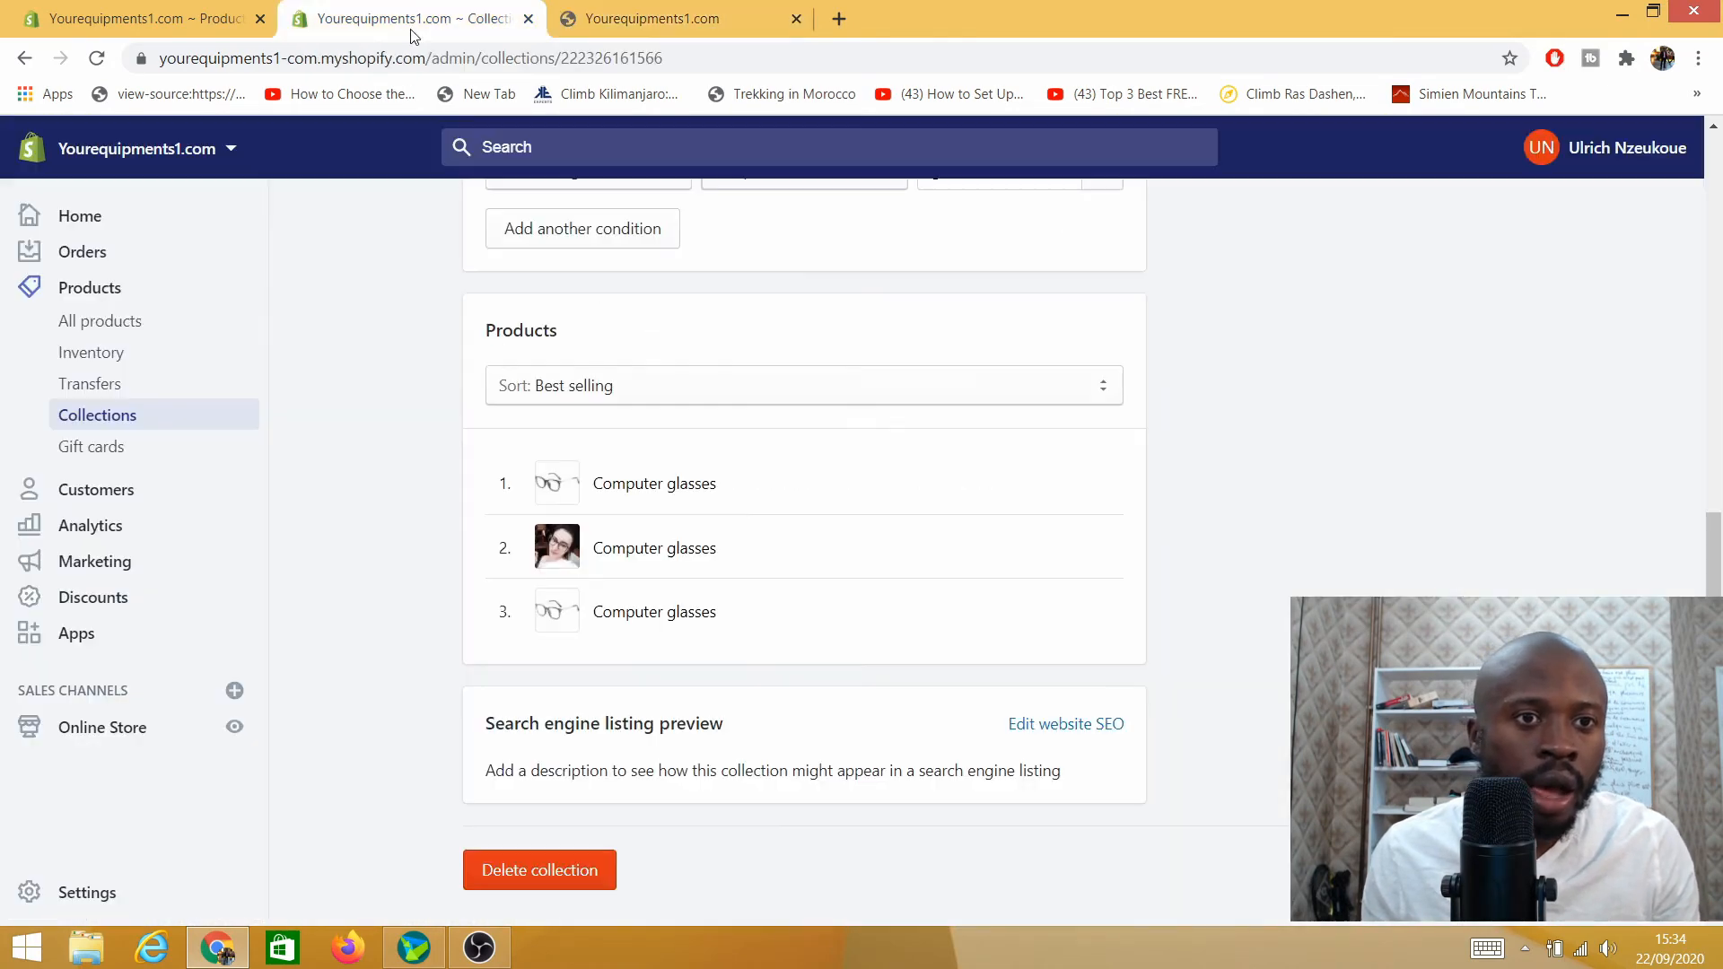
pyautogui.click(96, 25)
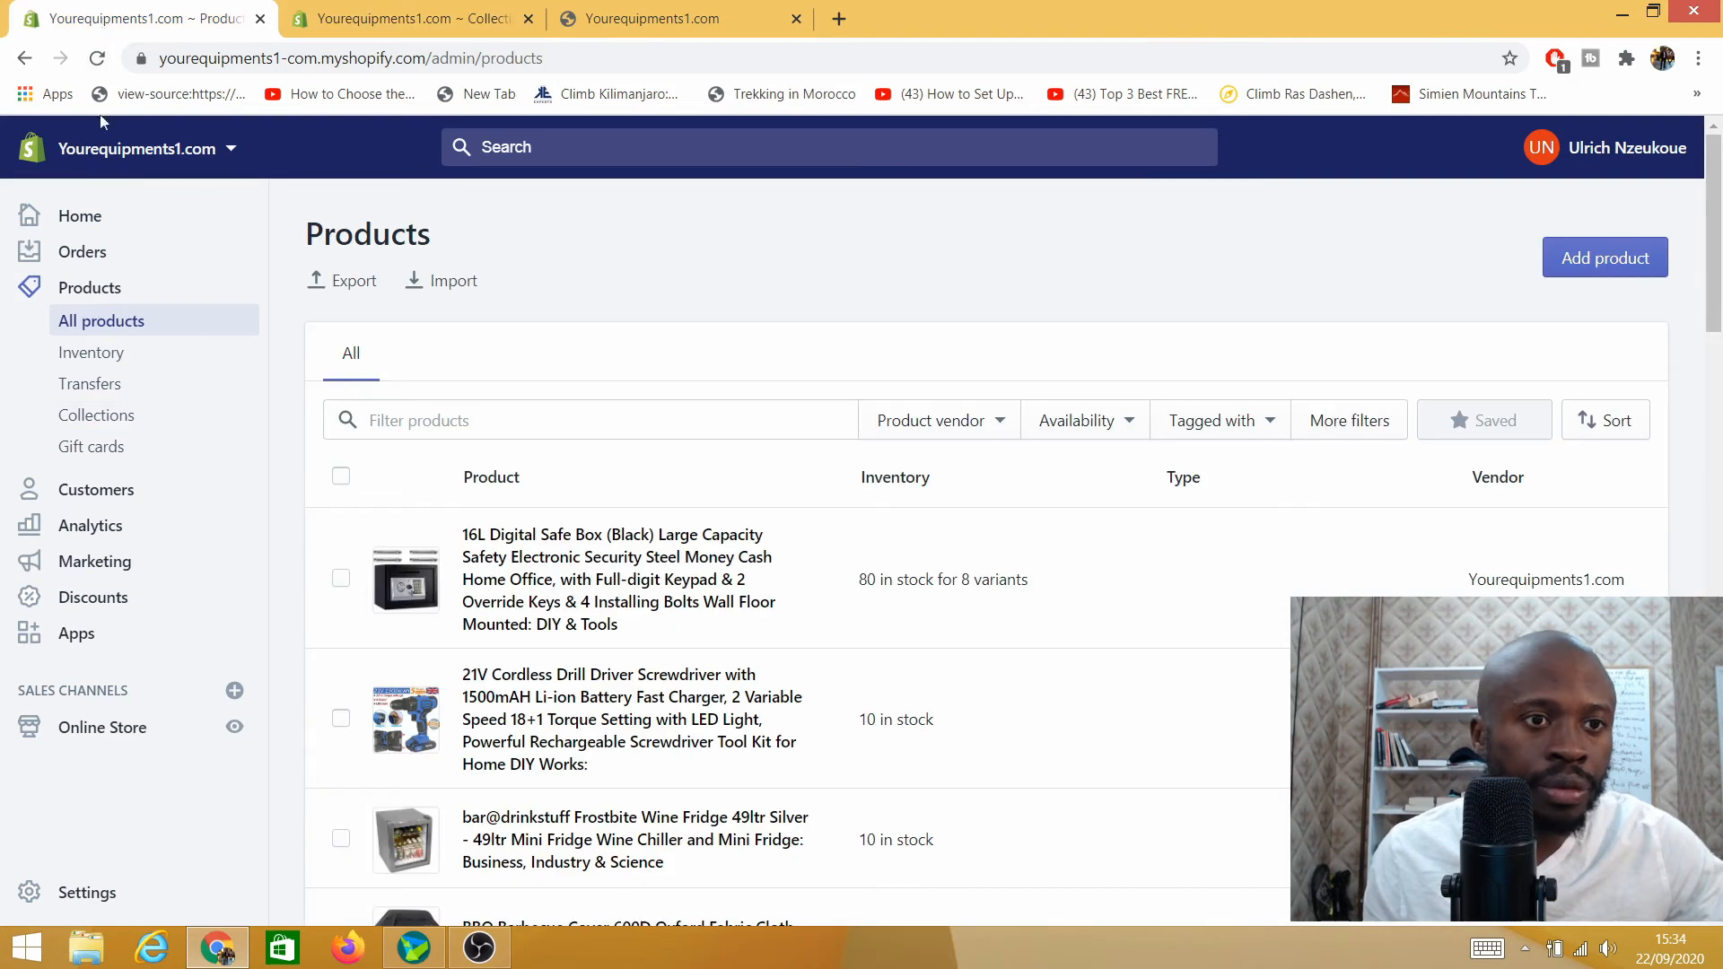
pyautogui.click(105, 731)
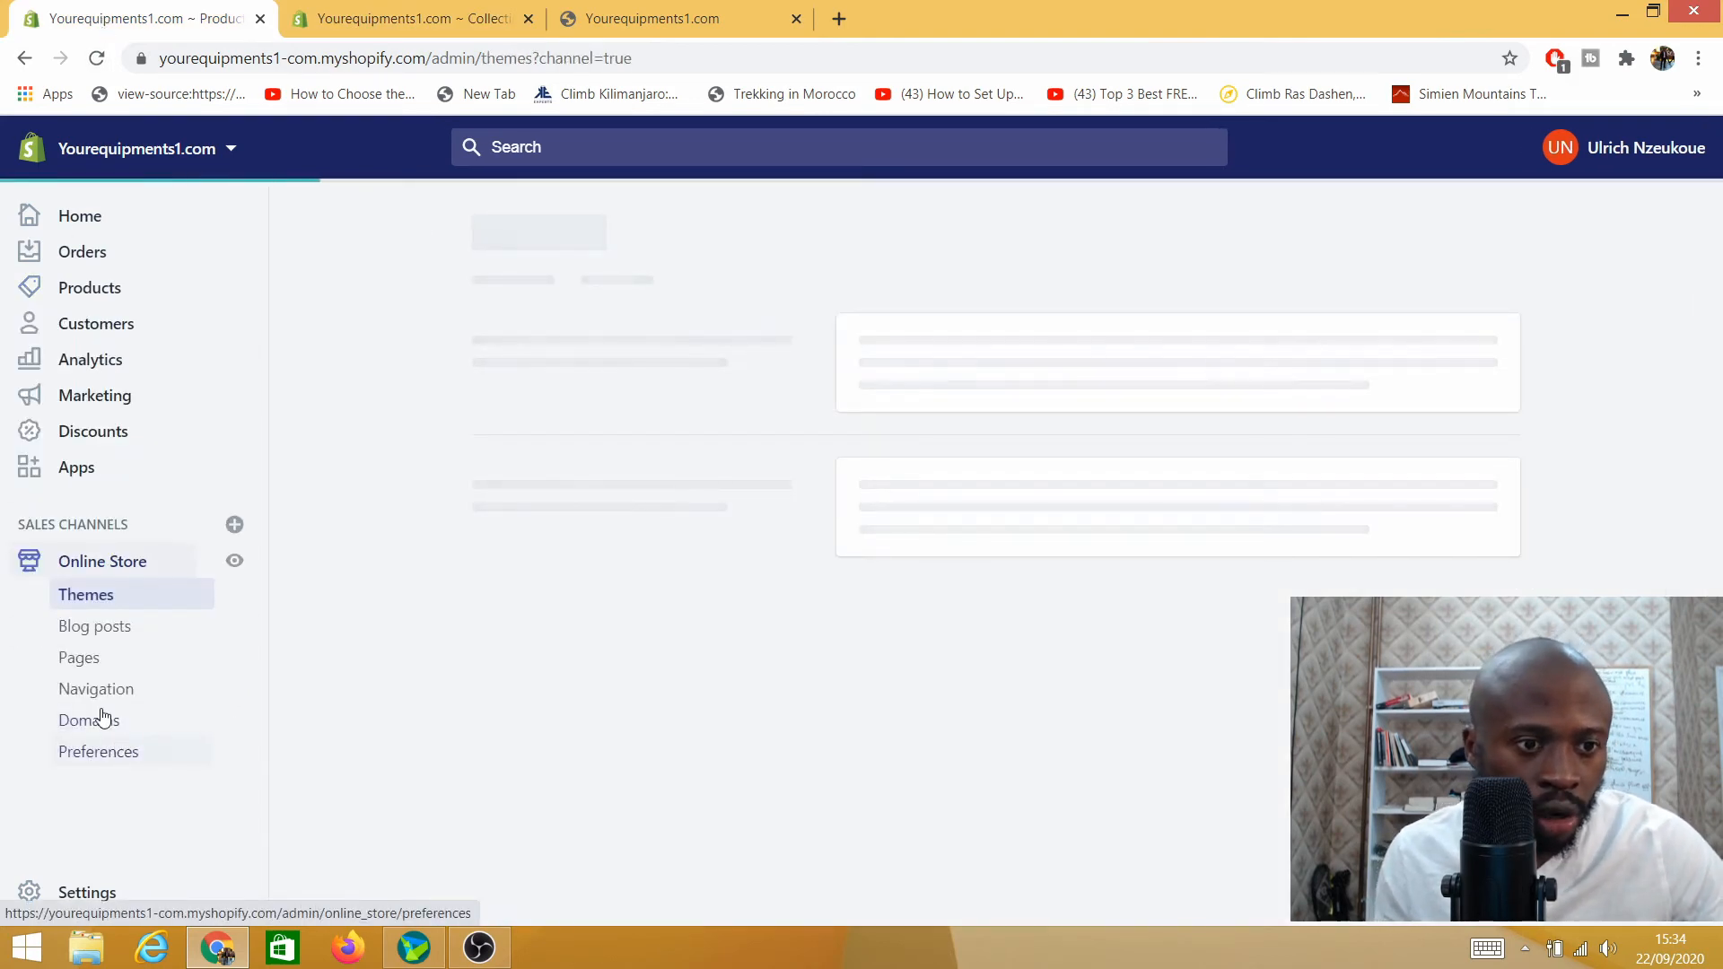
pyautogui.click(124, 585)
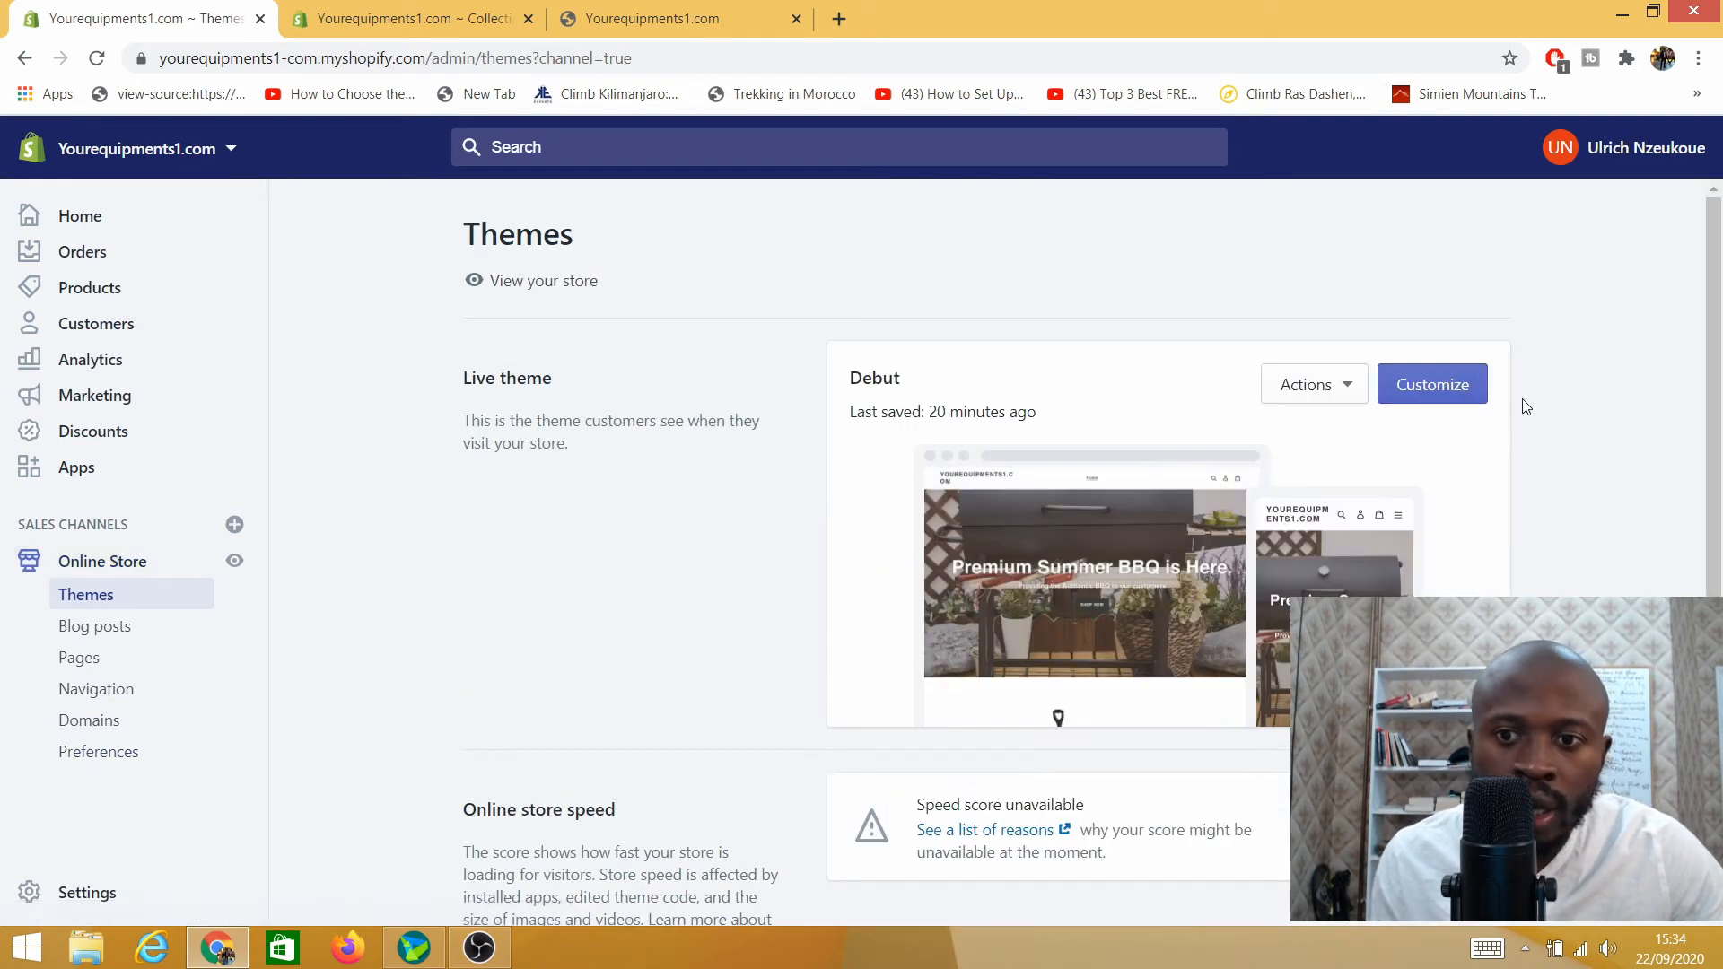
pyautogui.click(1439, 397)
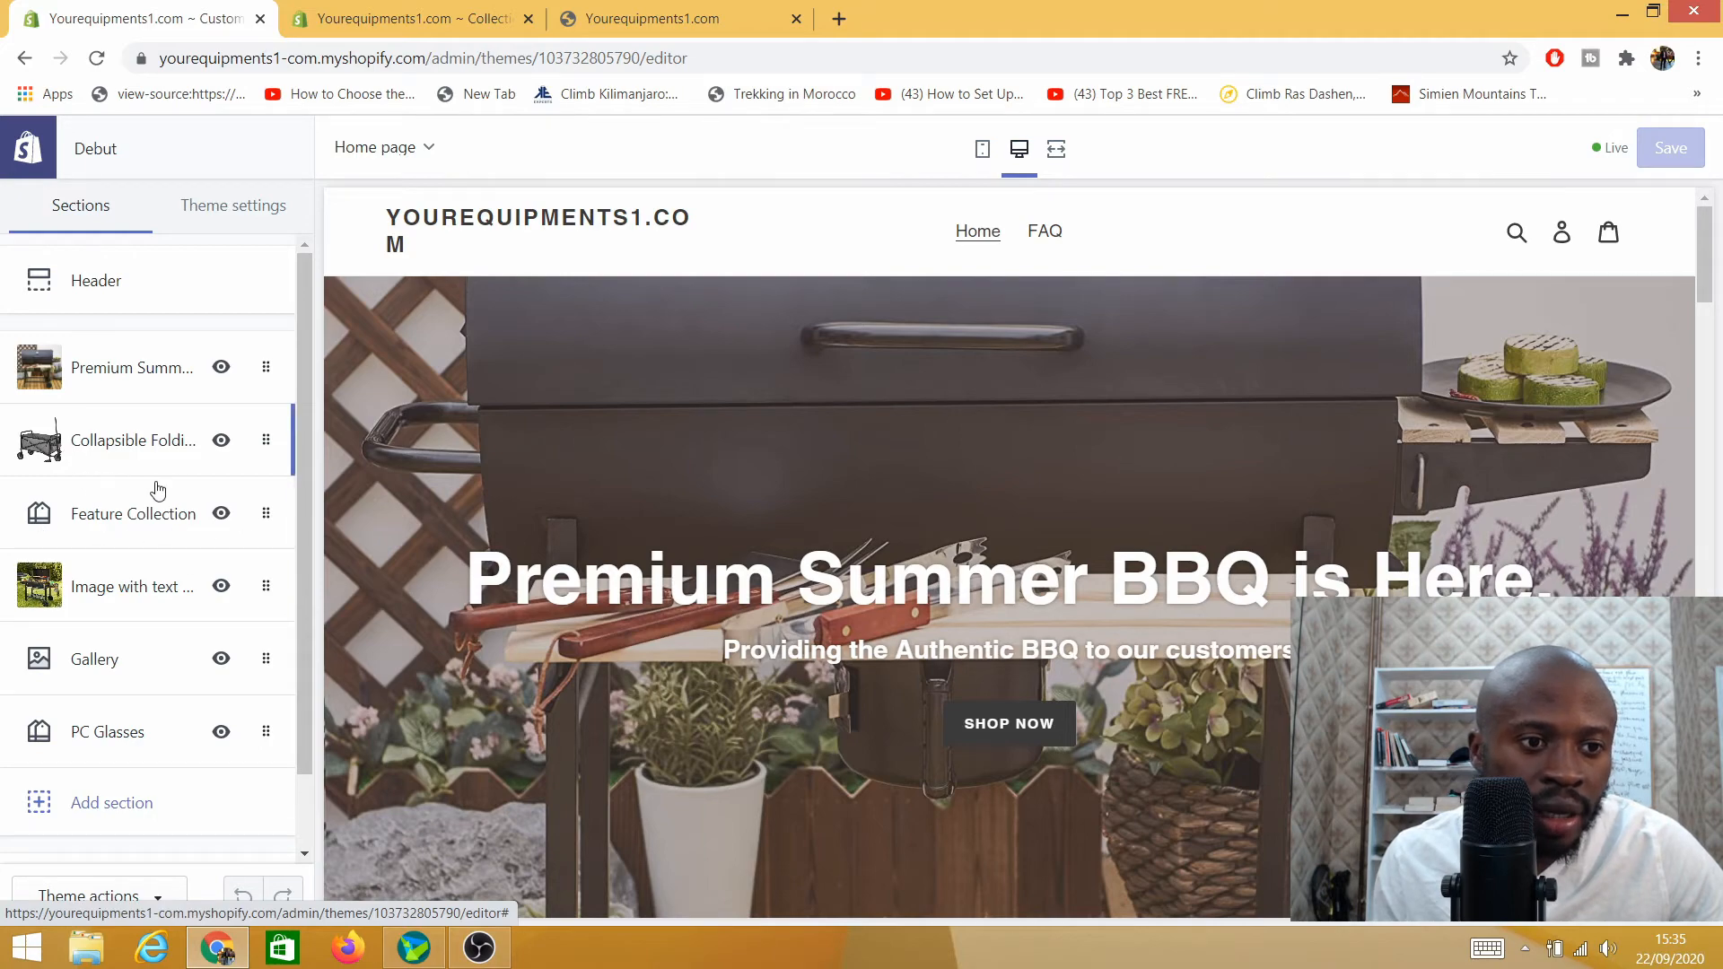
# Step: Change the heading of the home page's Feature Collection section to "Outdoor Equipments"
pyautogui.click(89, 525)
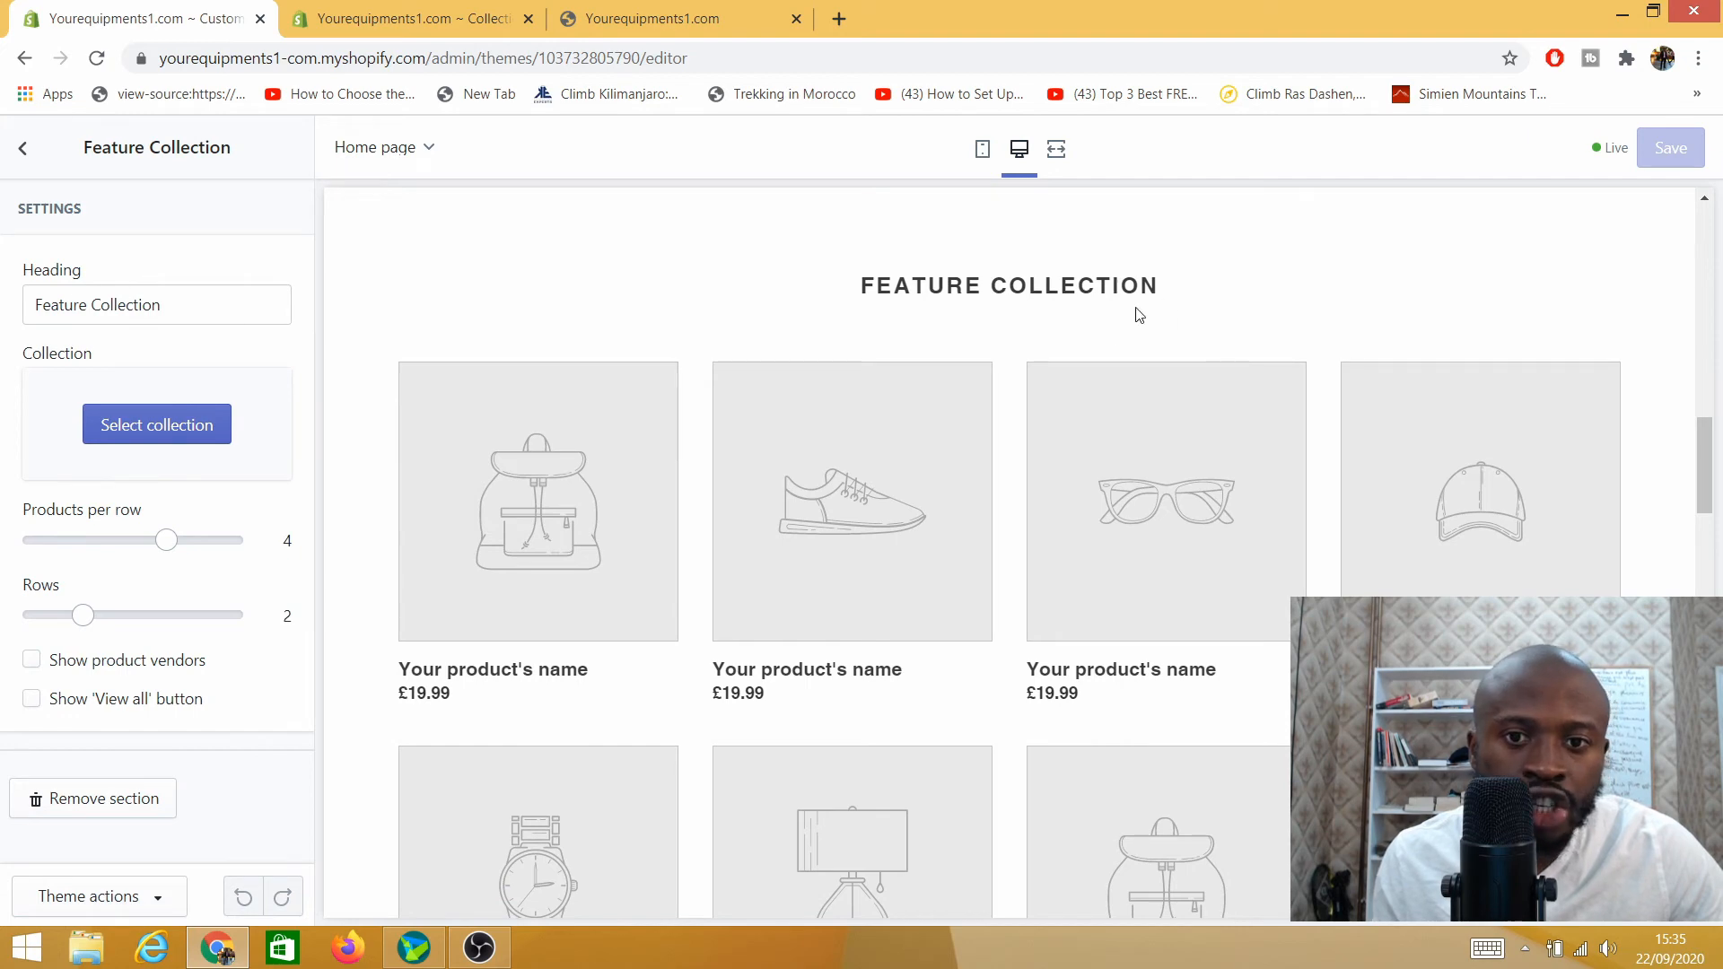
pyautogui.click(176, 309)
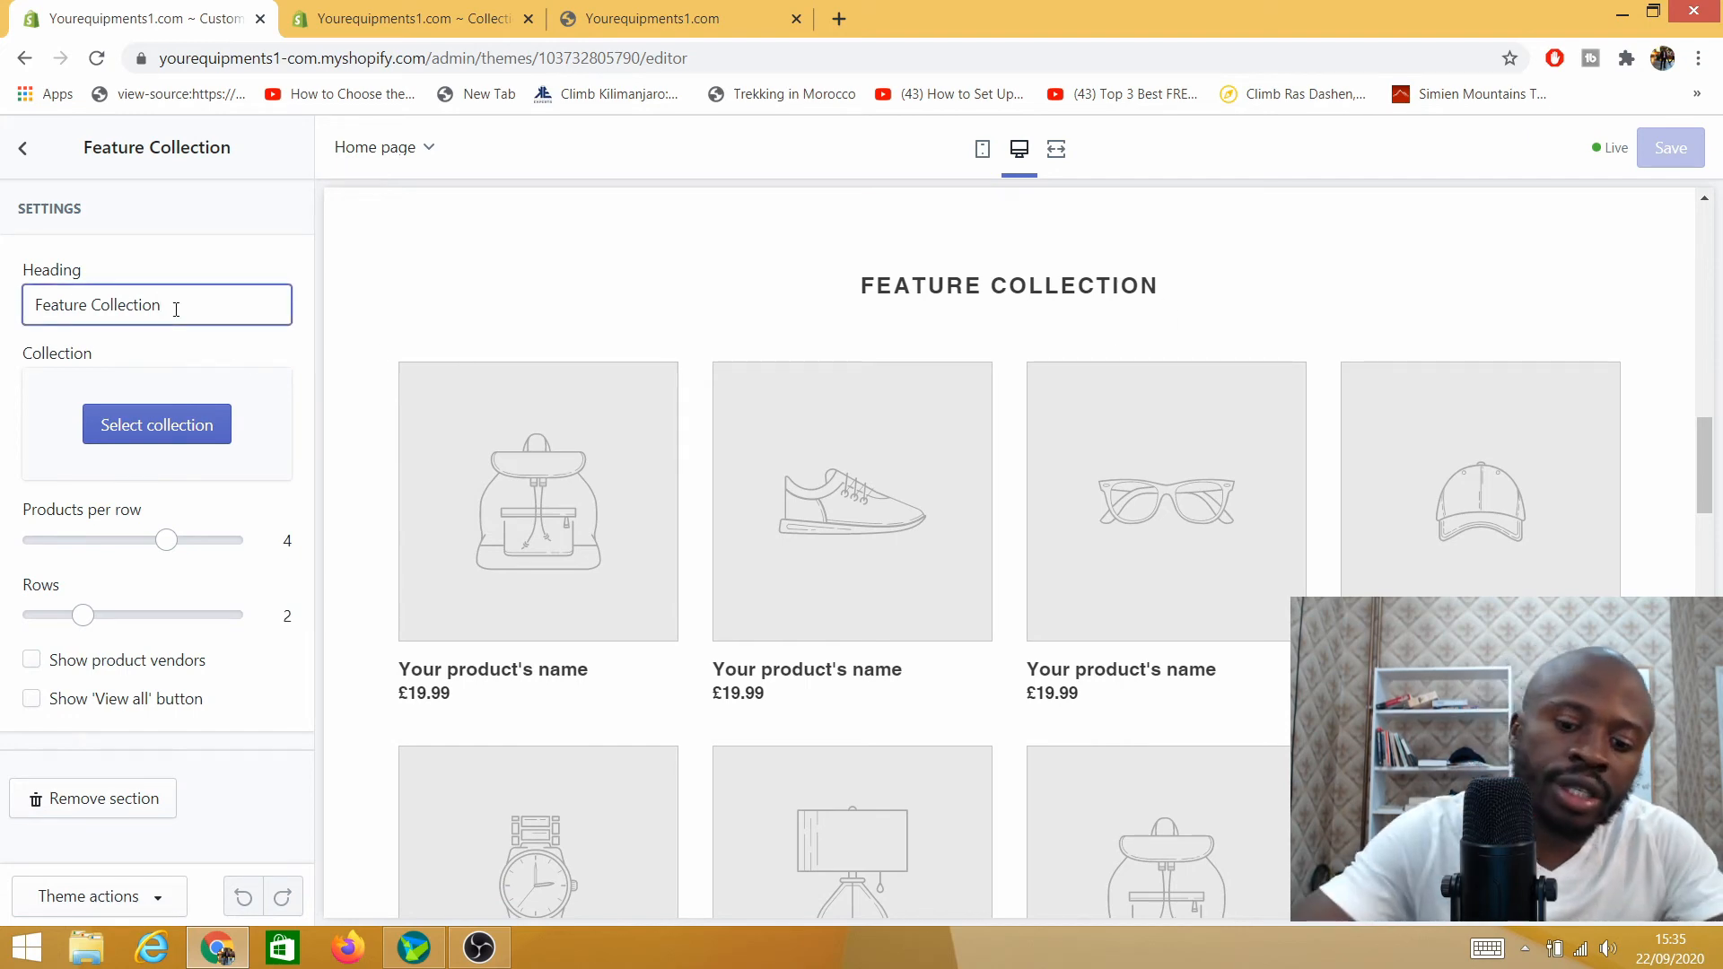
pyautogui.press('BackSpace')
pyautogui.press('BackSpace')
pyautogui.press('BackSpace')
pyautogui.press('BackSpace')
pyautogui.press('BackSpace')
pyautogui.press('BackSpace')
pyautogui.press('BackSpace')
pyautogui.press('BackSpace')
pyautogui.press('BackSpace')
pyautogui.press('BackSpace')
pyautogui.press('BackSpace')
pyautogui.press('BackSpace')
pyautogui.press('BackSpace')
pyautogui.press('BackSpace')
pyautogui.press('BackSpace')
pyautogui.press('BackSpace')
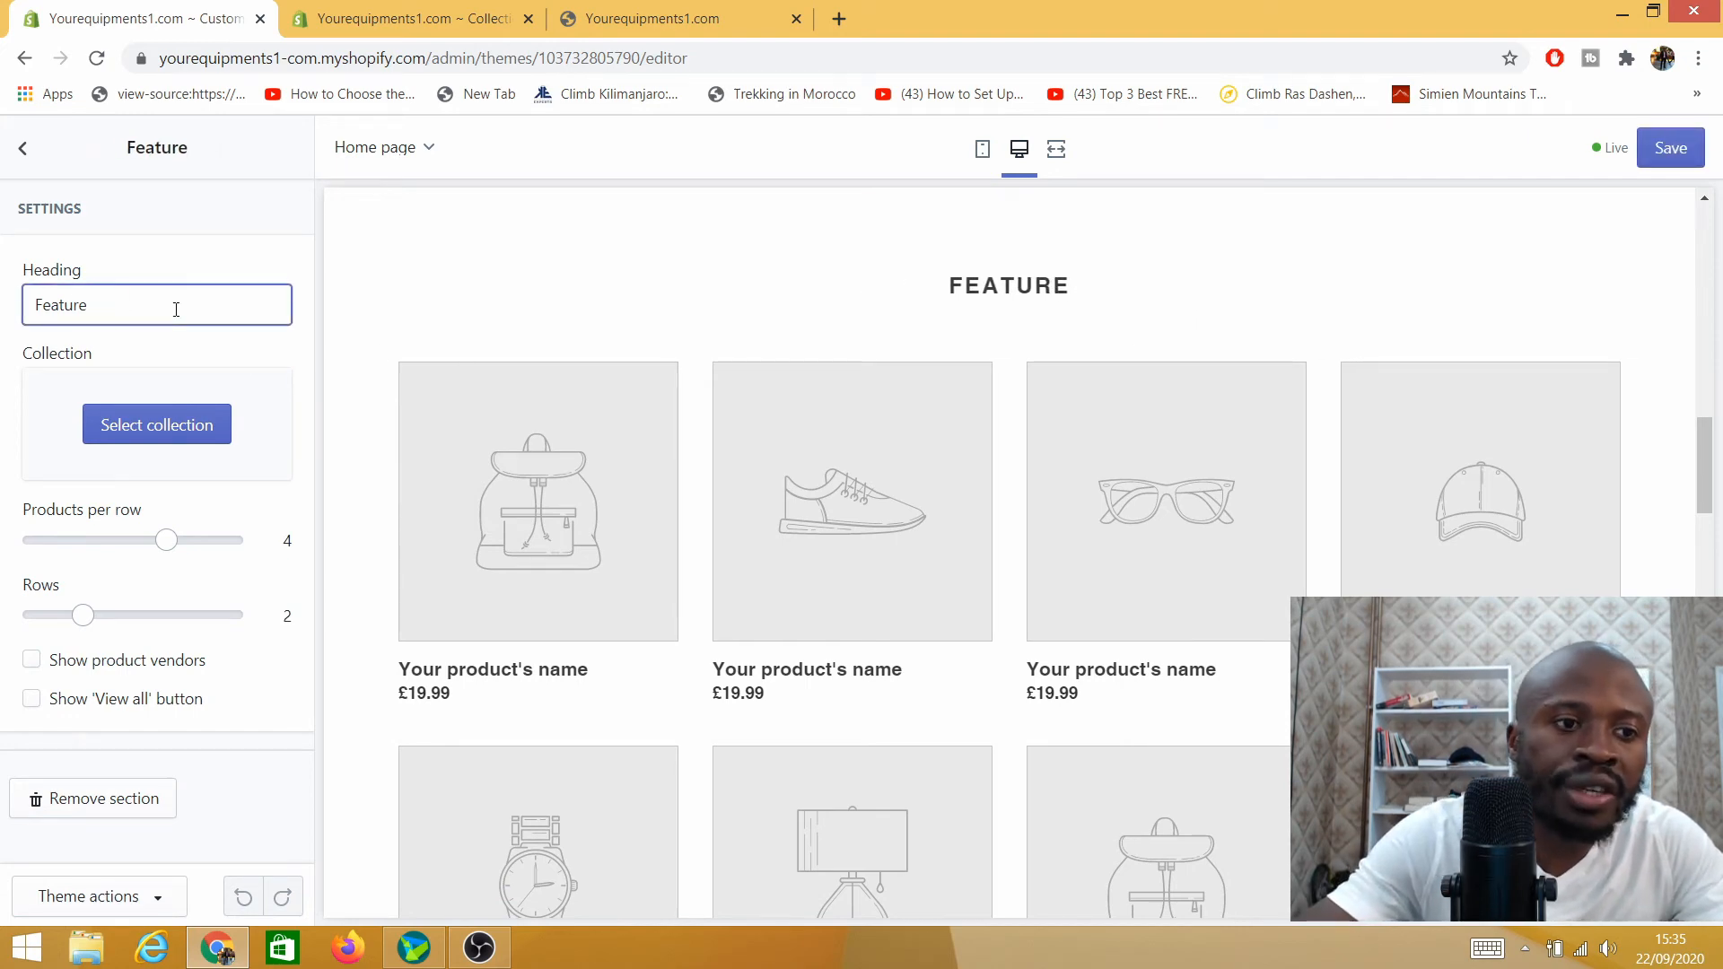
pyautogui.press('BackSpace')
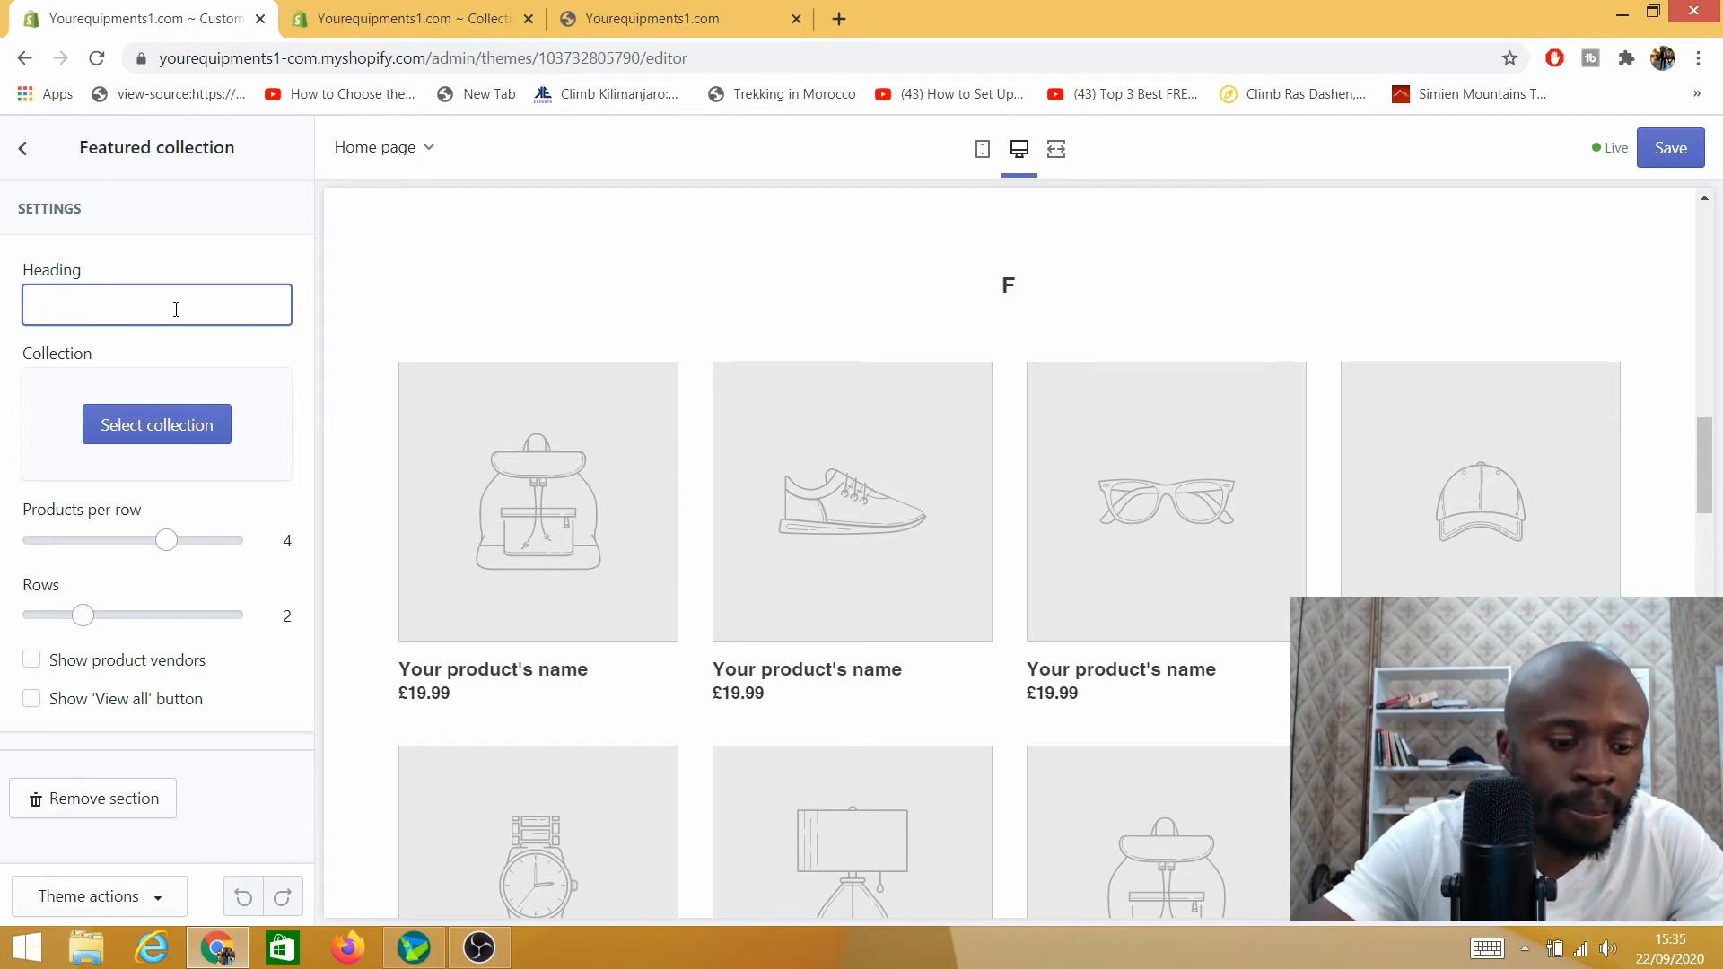
pyautogui.write('Out')
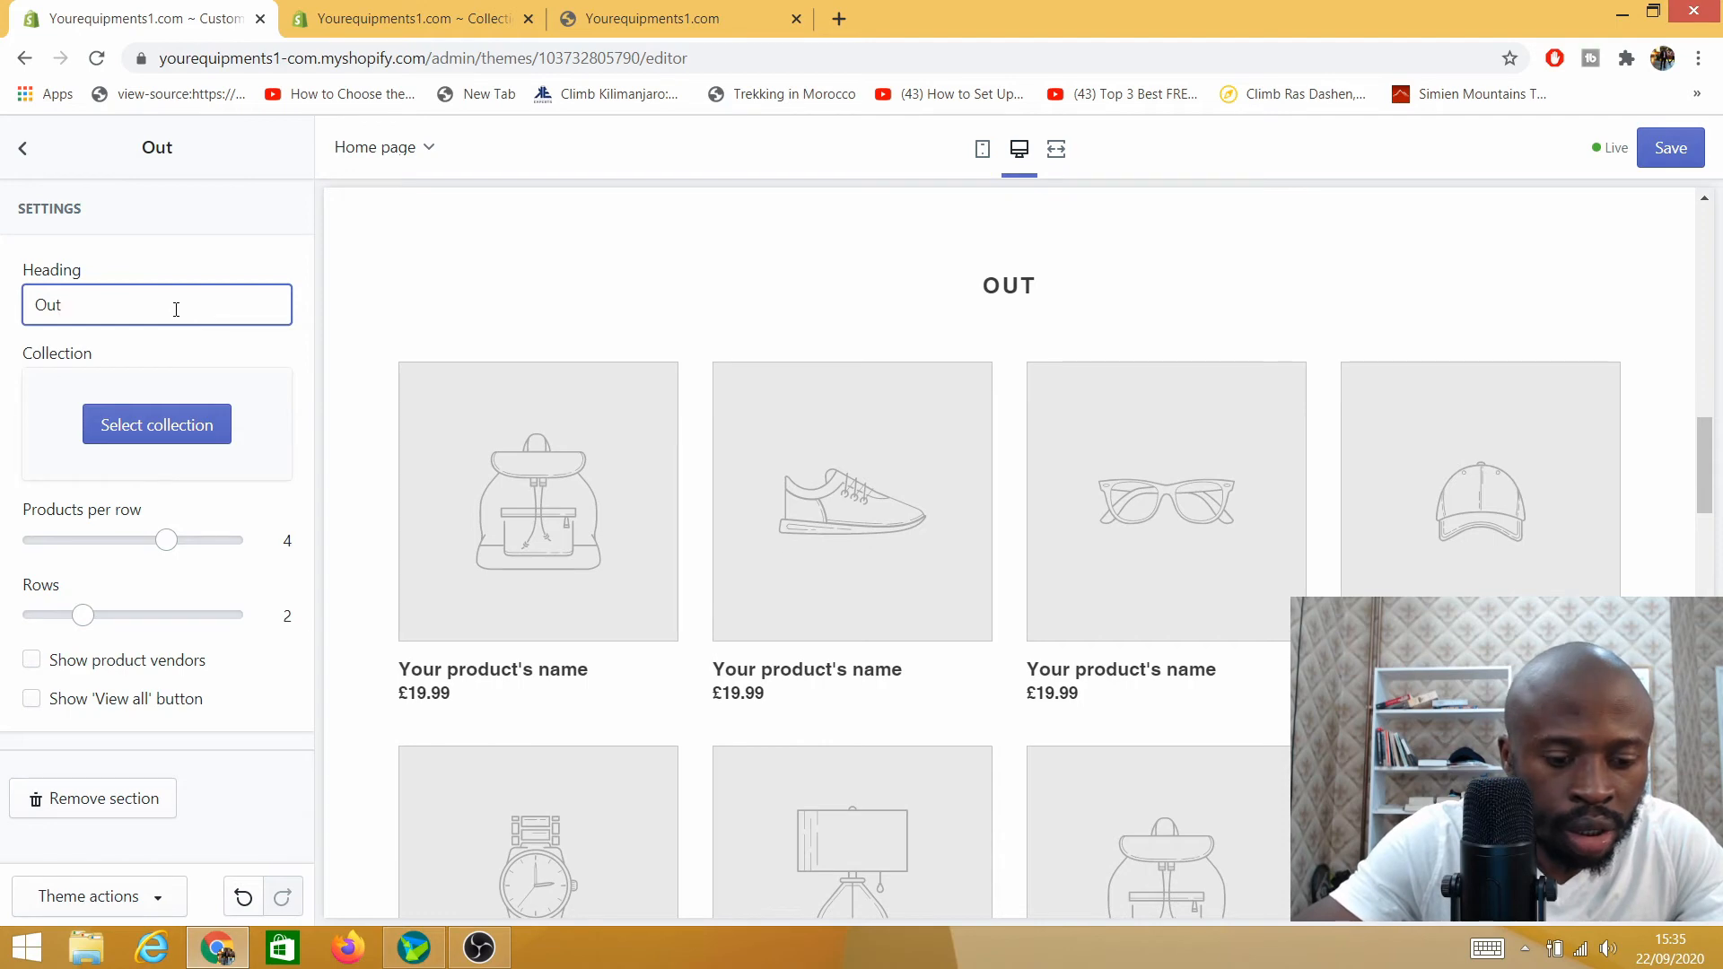
pyautogui.write('door E')
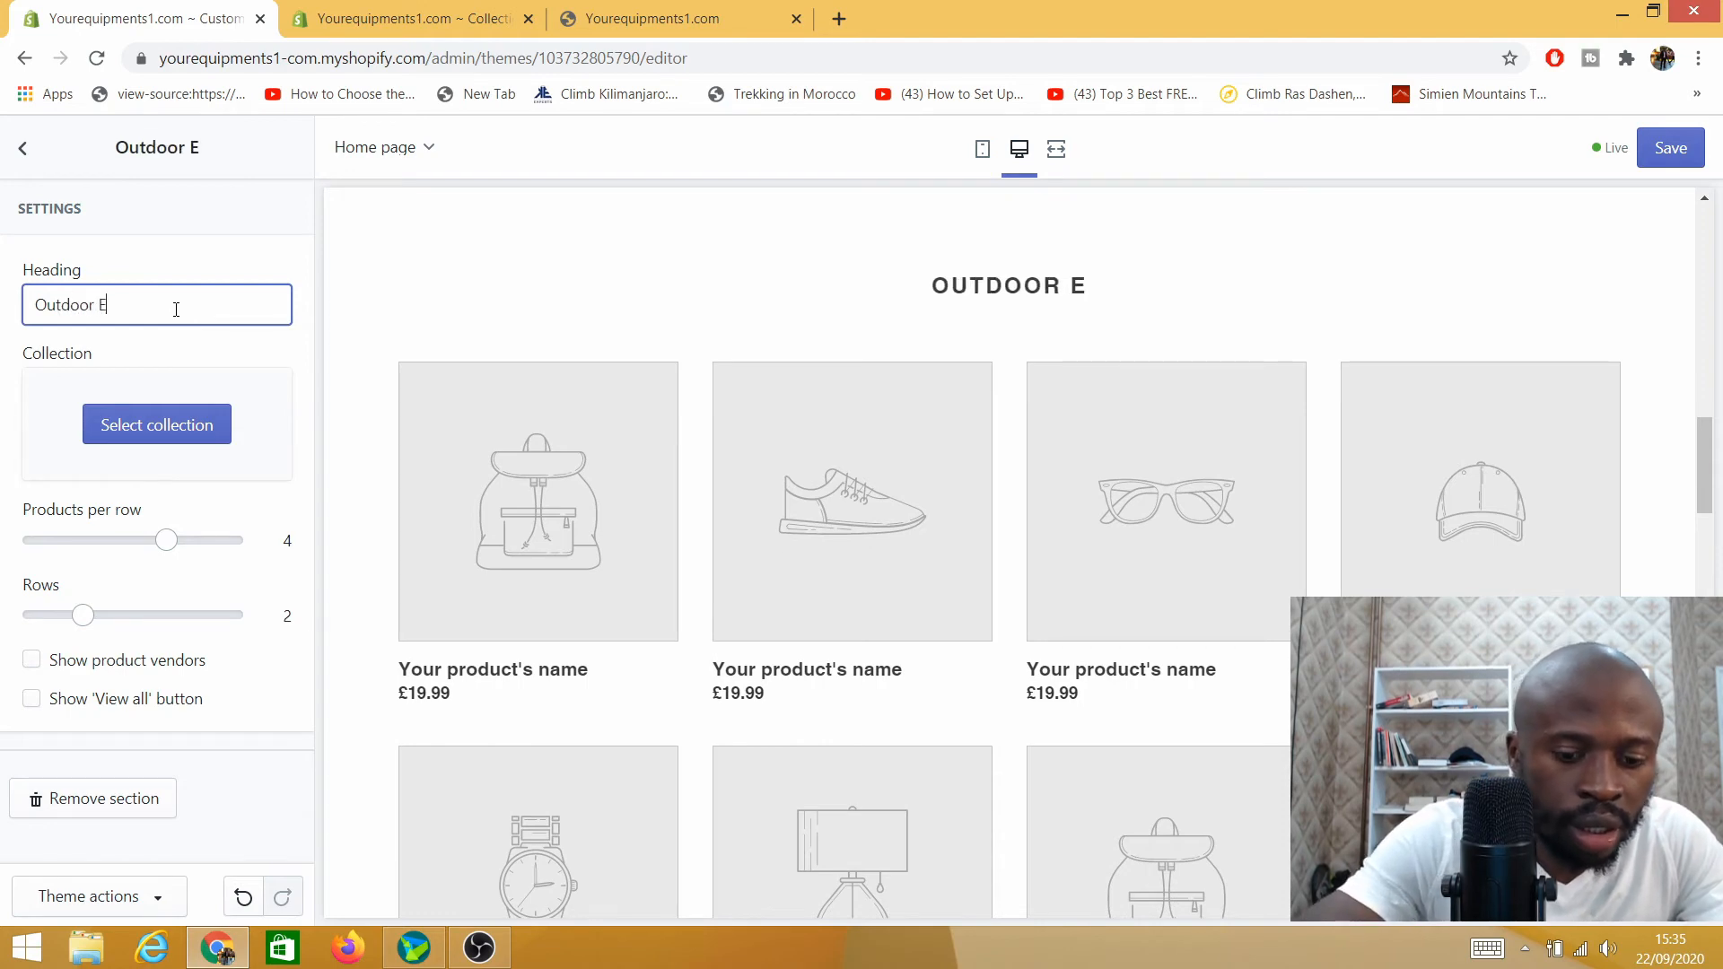
pyautogui.write('quipments')
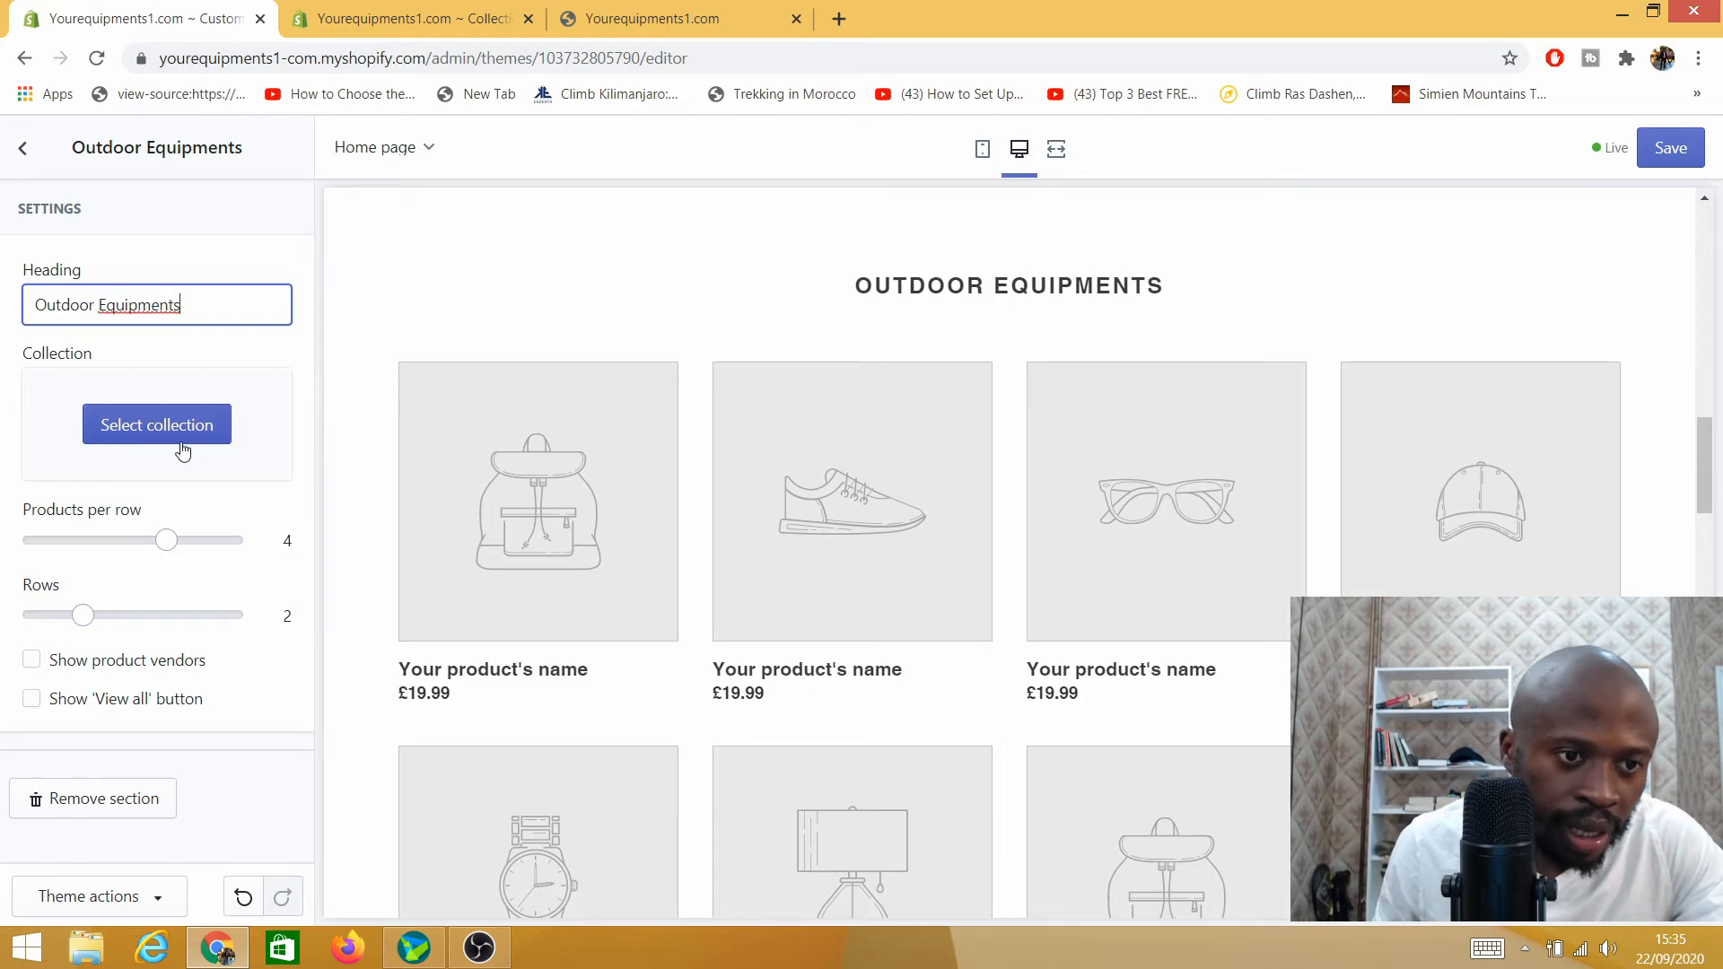
# Step: Assign the Garden furnitures collection to the Outdoor Equipments section and check its products in the preview
pyautogui.click(153, 434)
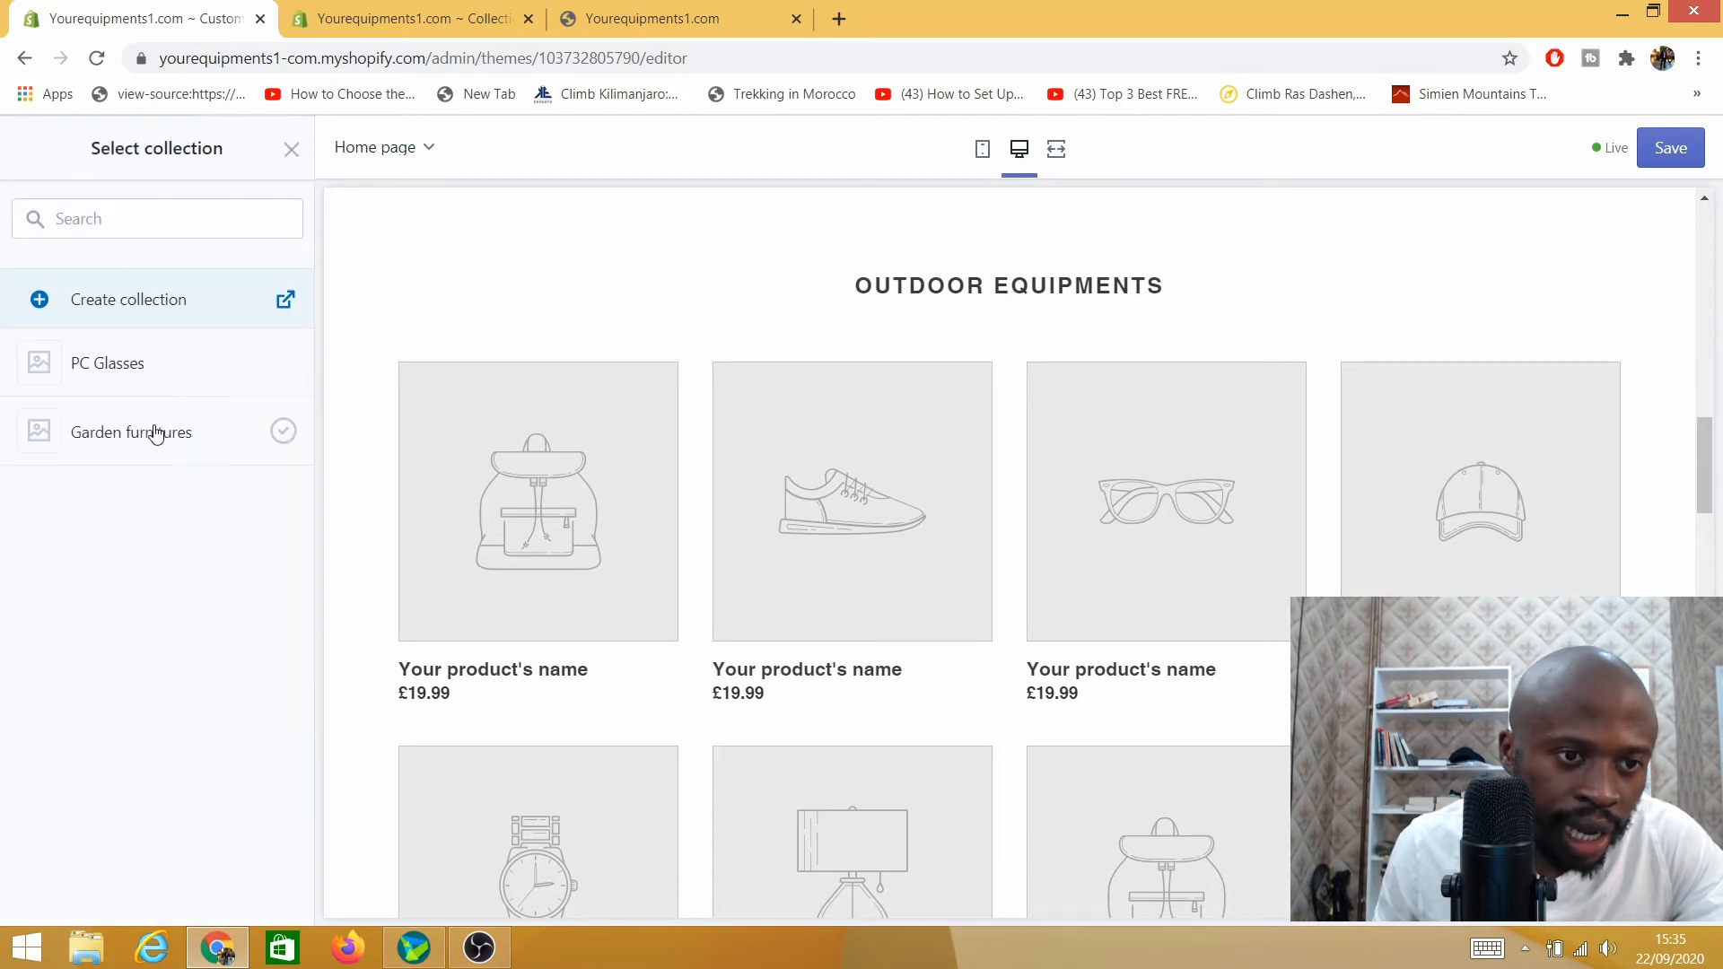
pyautogui.click(109, 446)
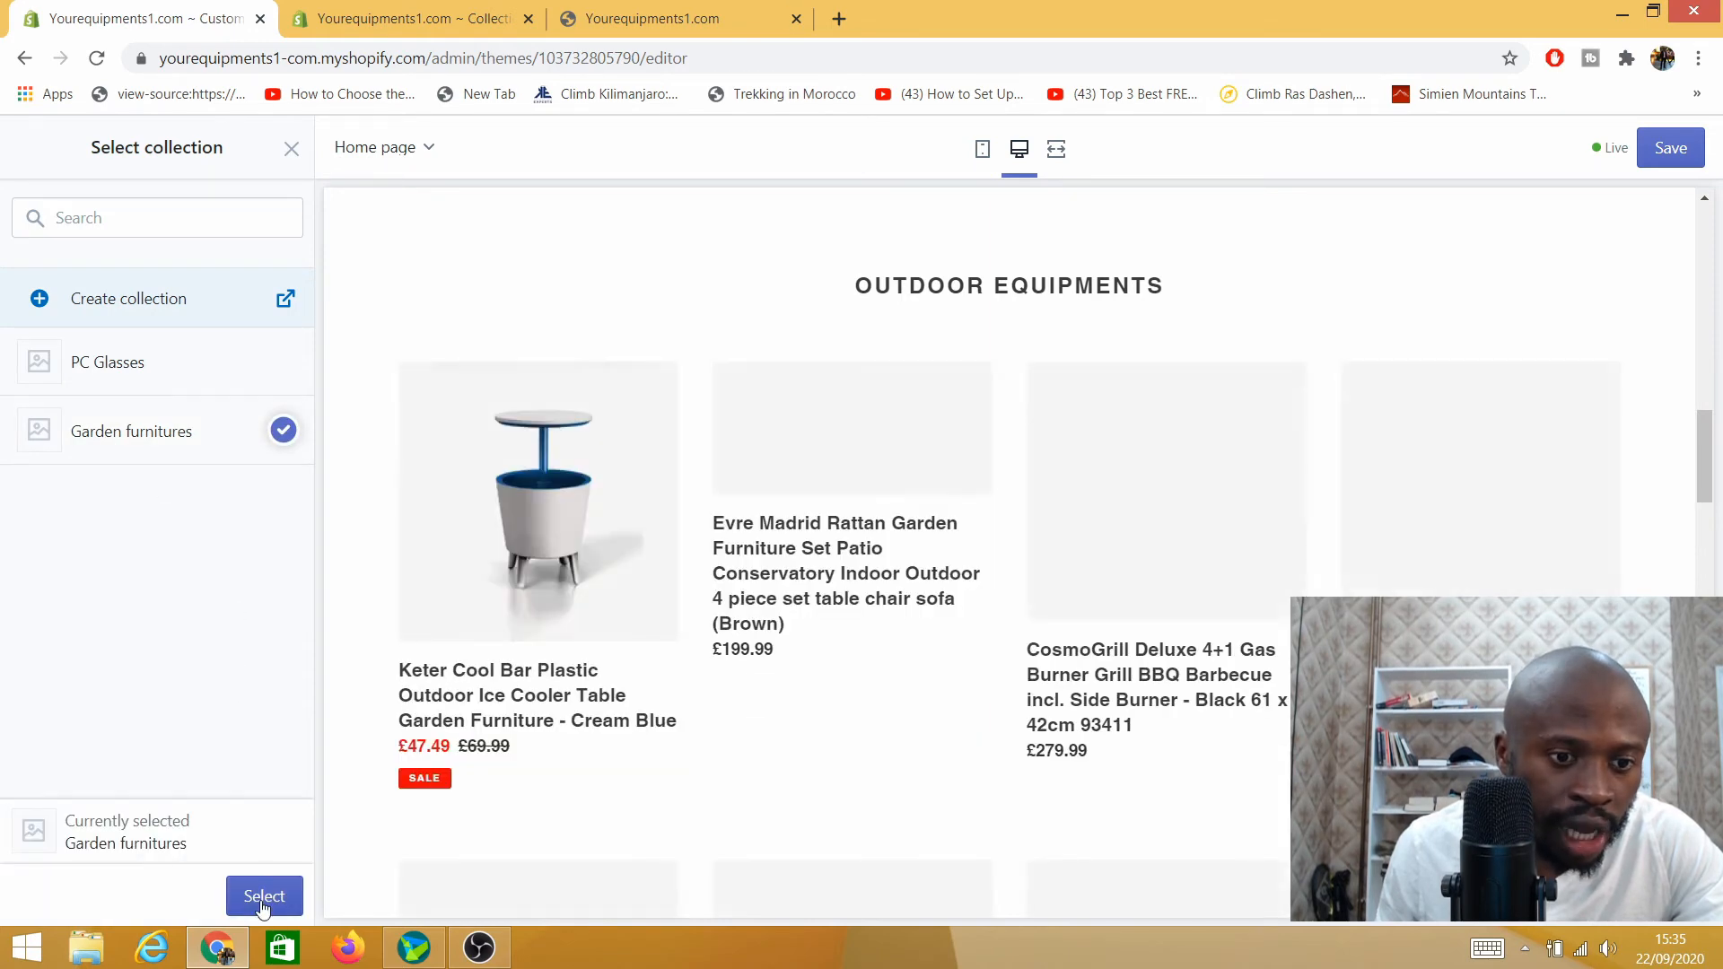
pyautogui.click(276, 895)
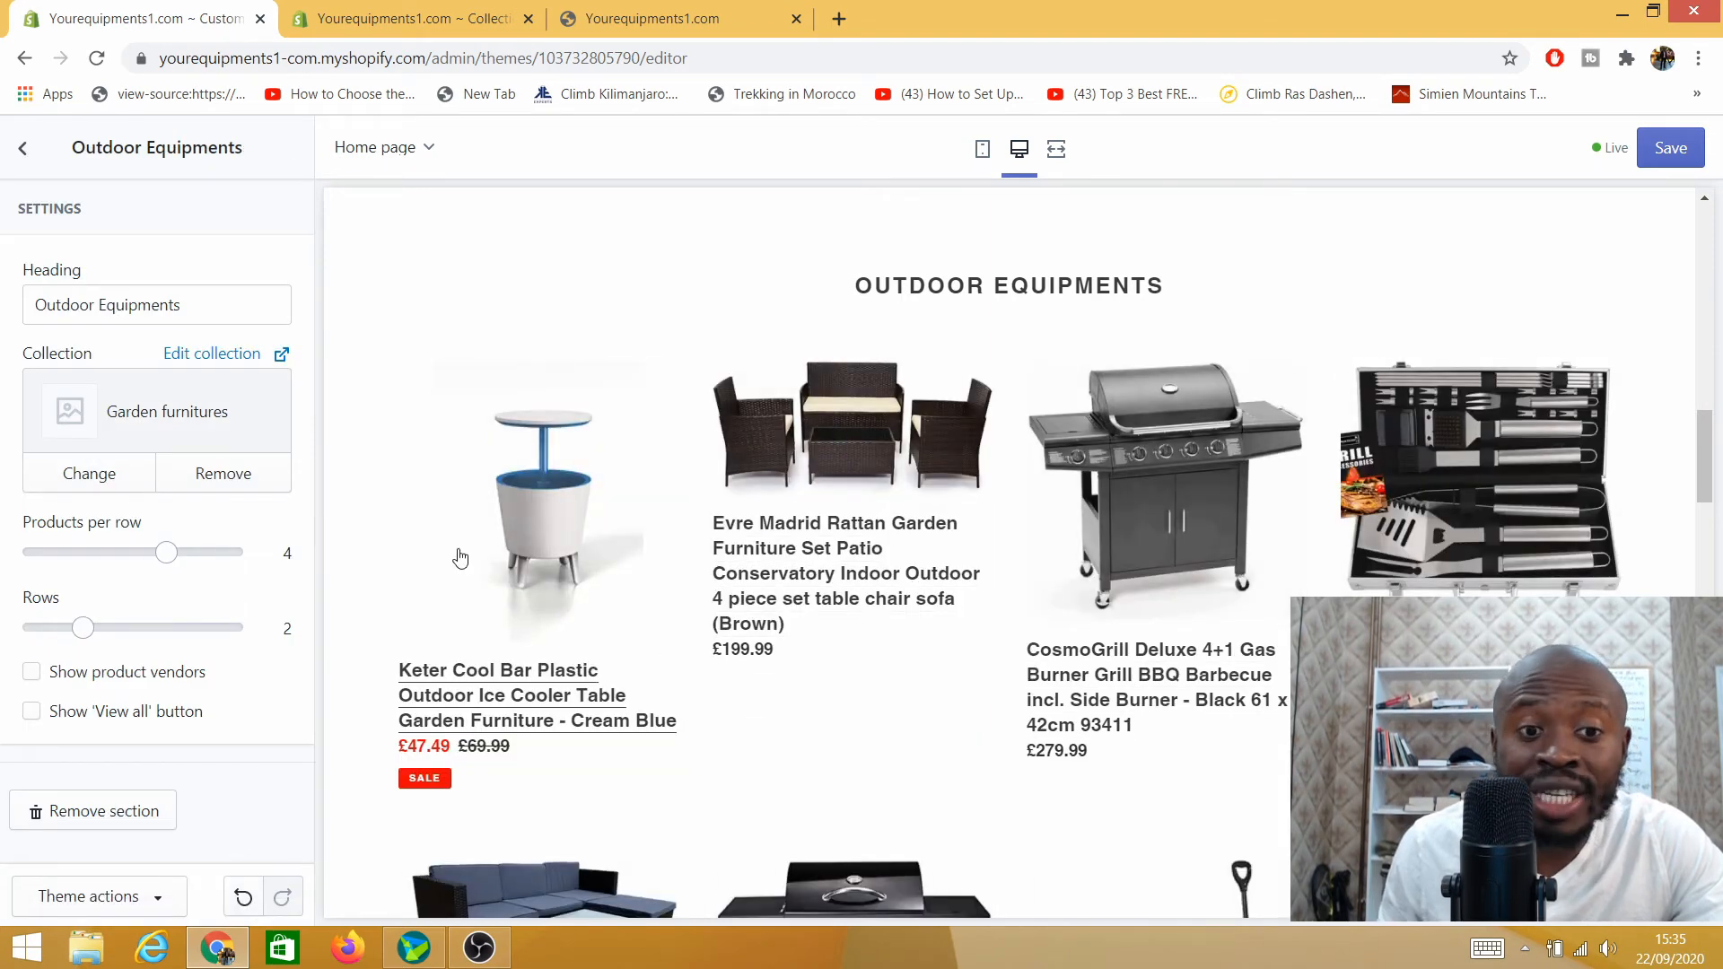
pyautogui.scroll(-4, 773, 569)
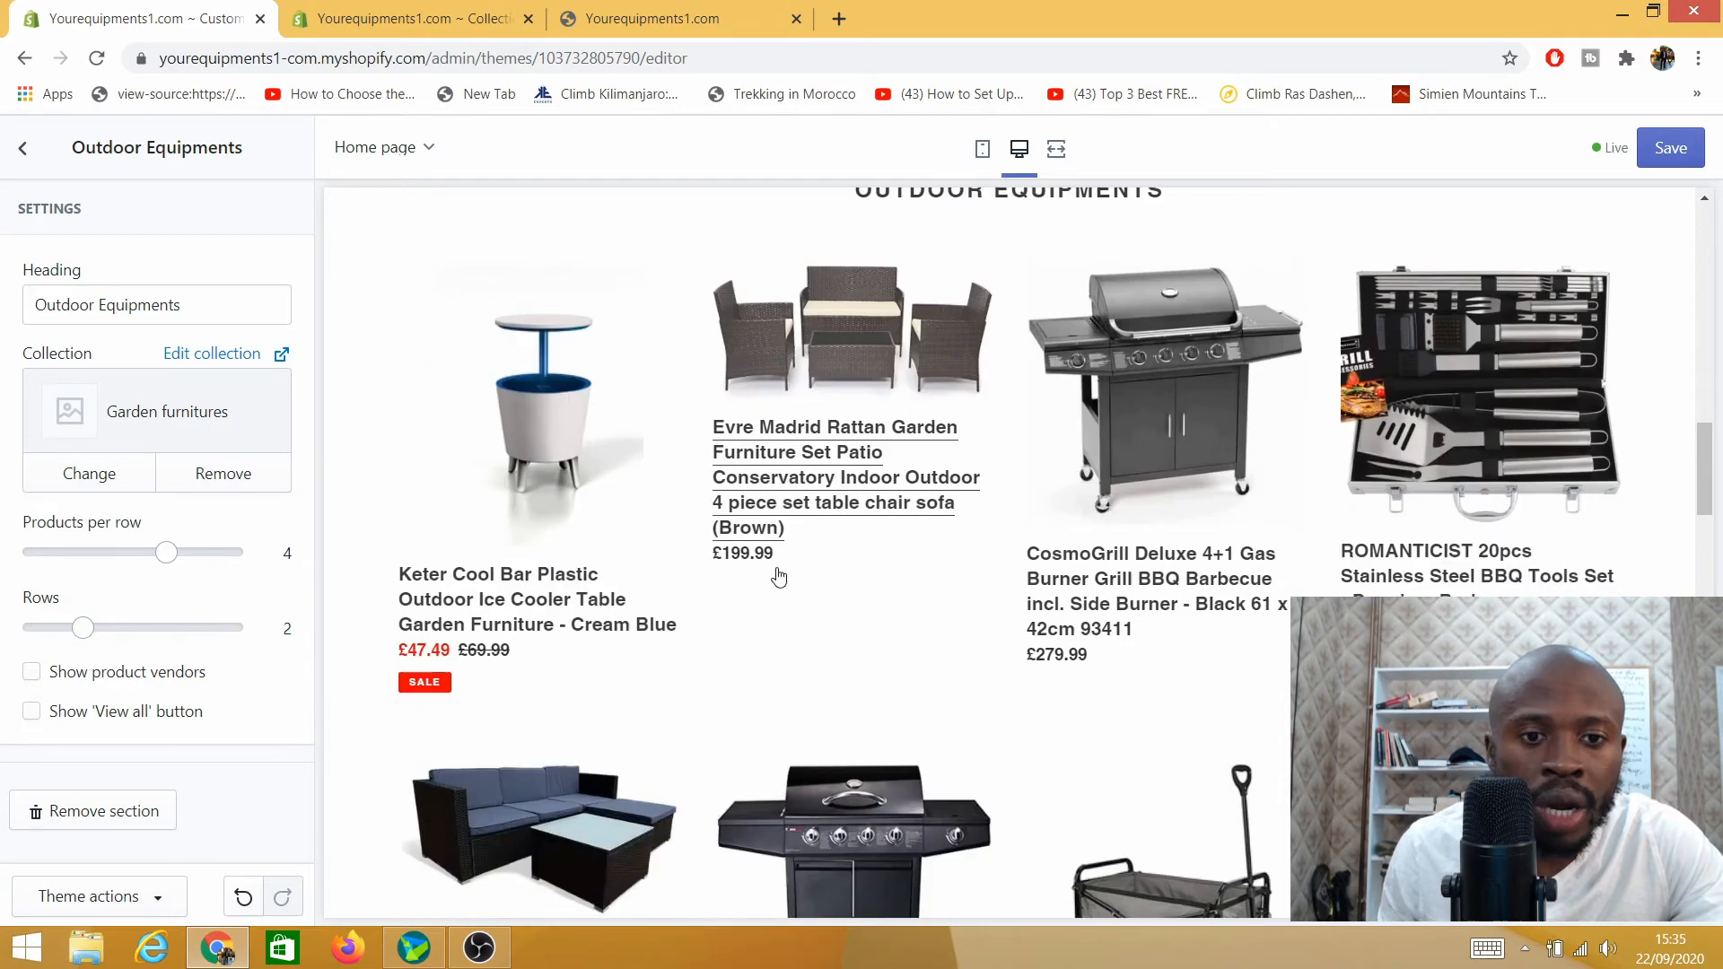
pyautogui.scroll(-4, 1128, 718)
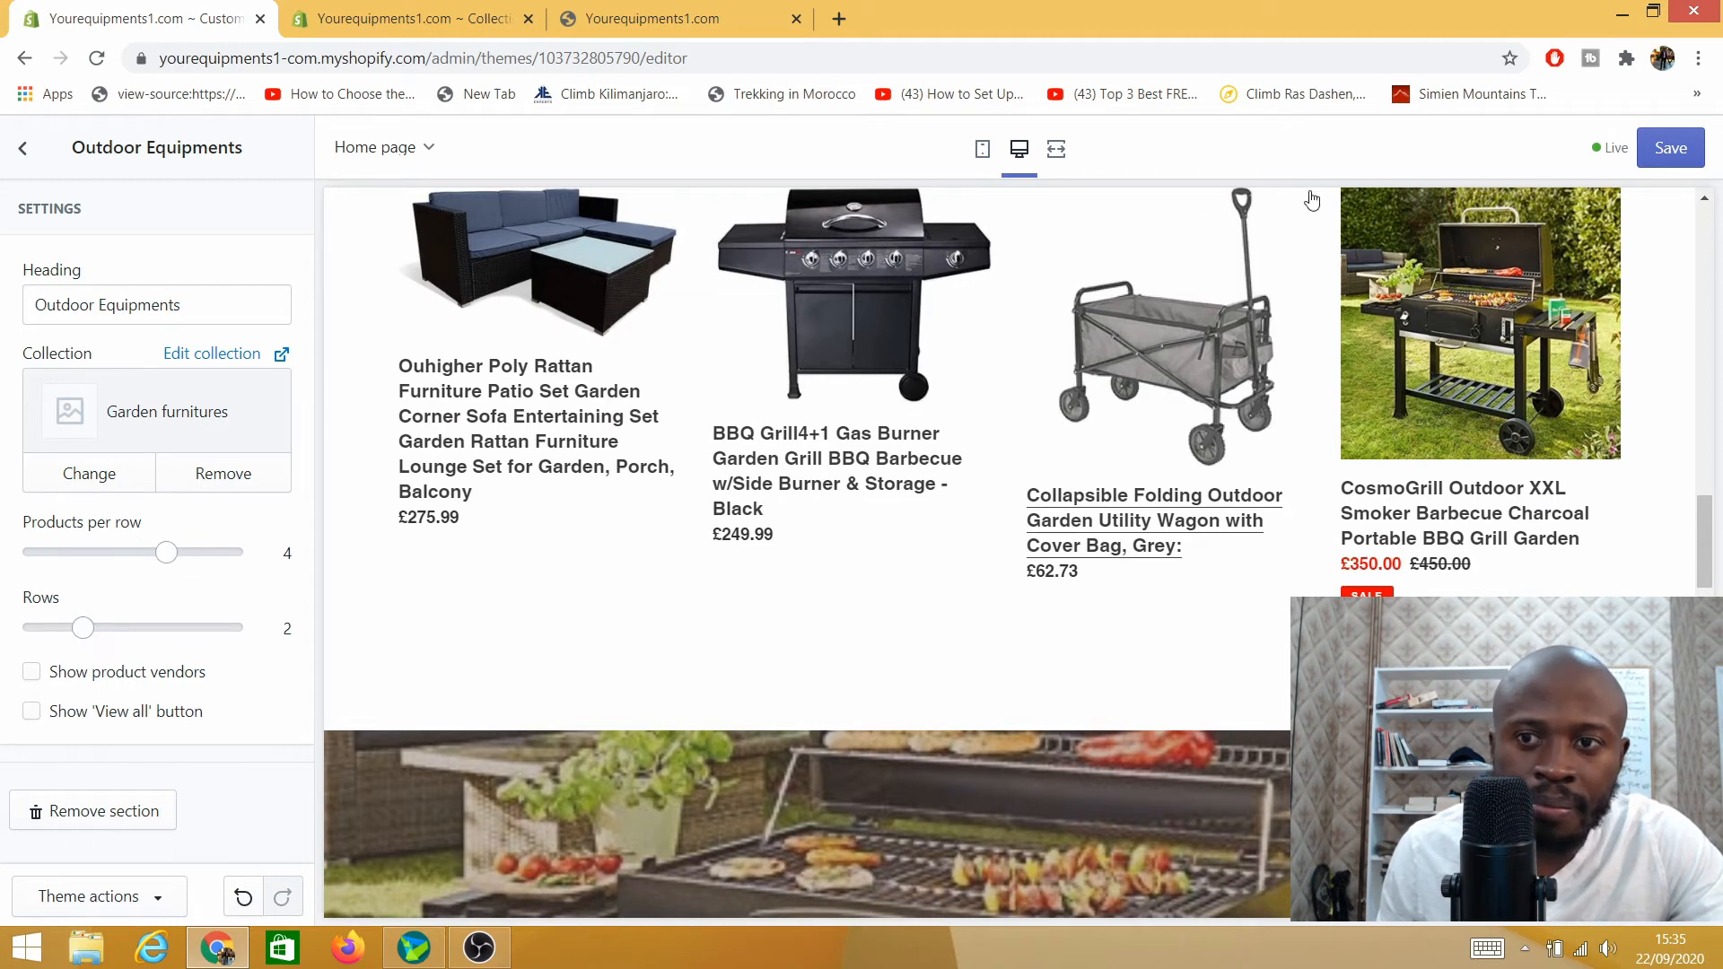
# Step: Change the heading of the home page's PC Glasses section to "Computer Glasses"
pyautogui.click(23, 148)
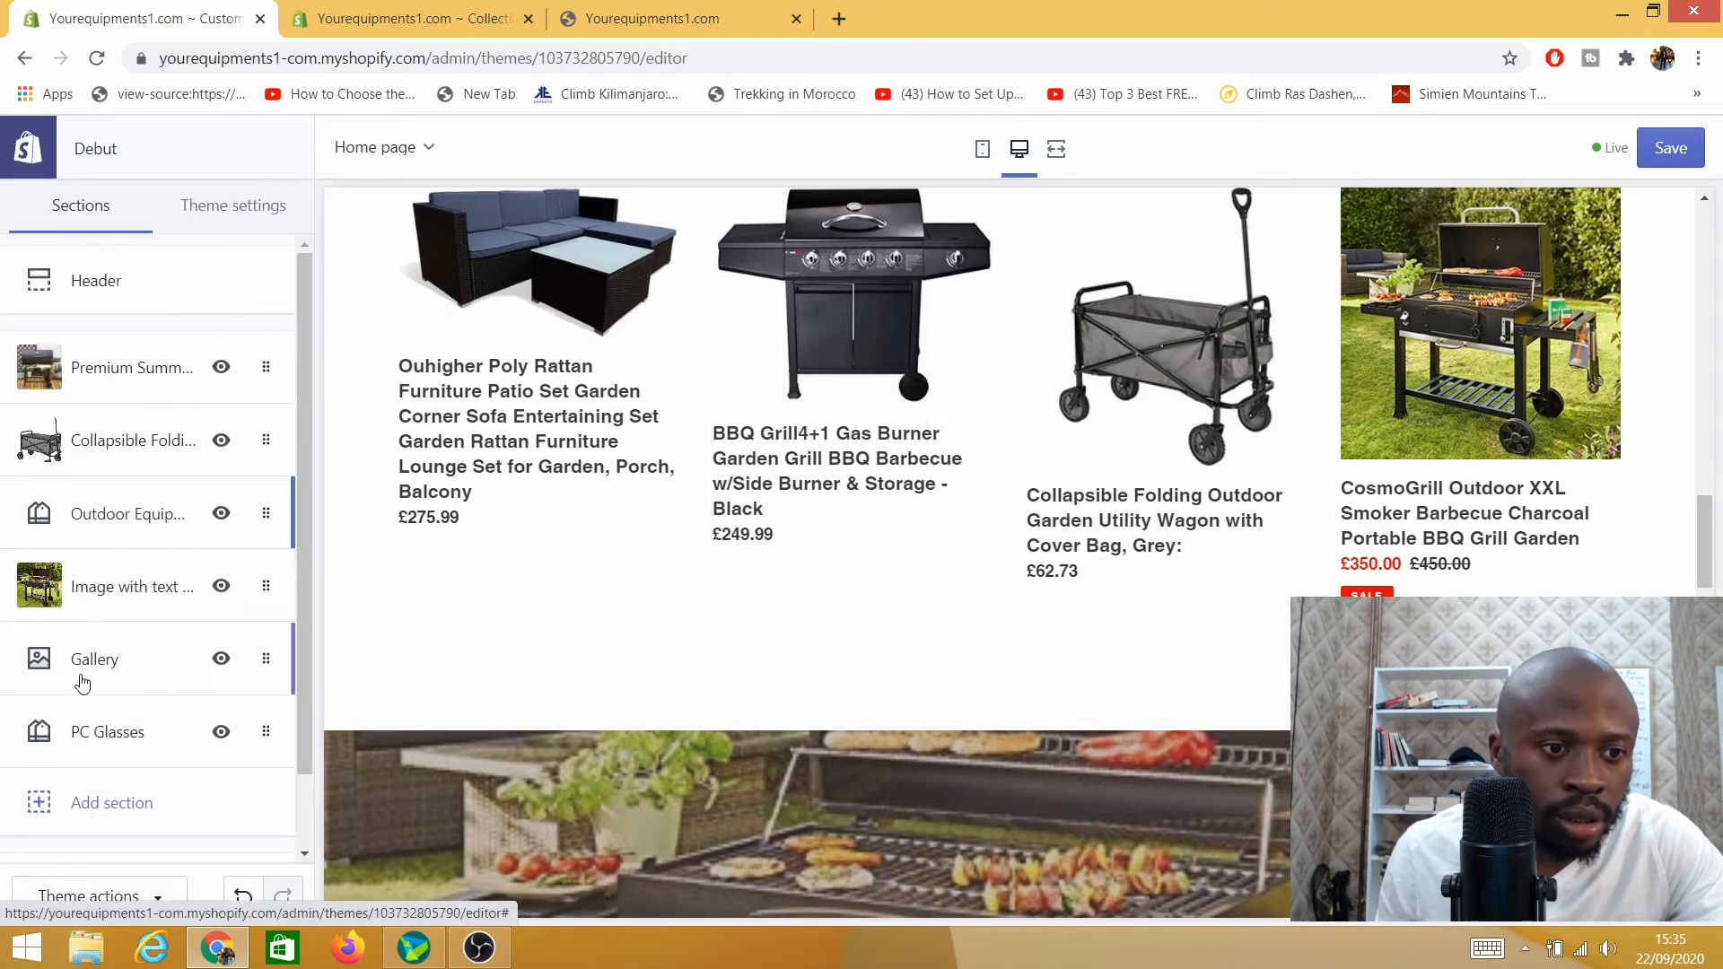
pyautogui.click(104, 741)
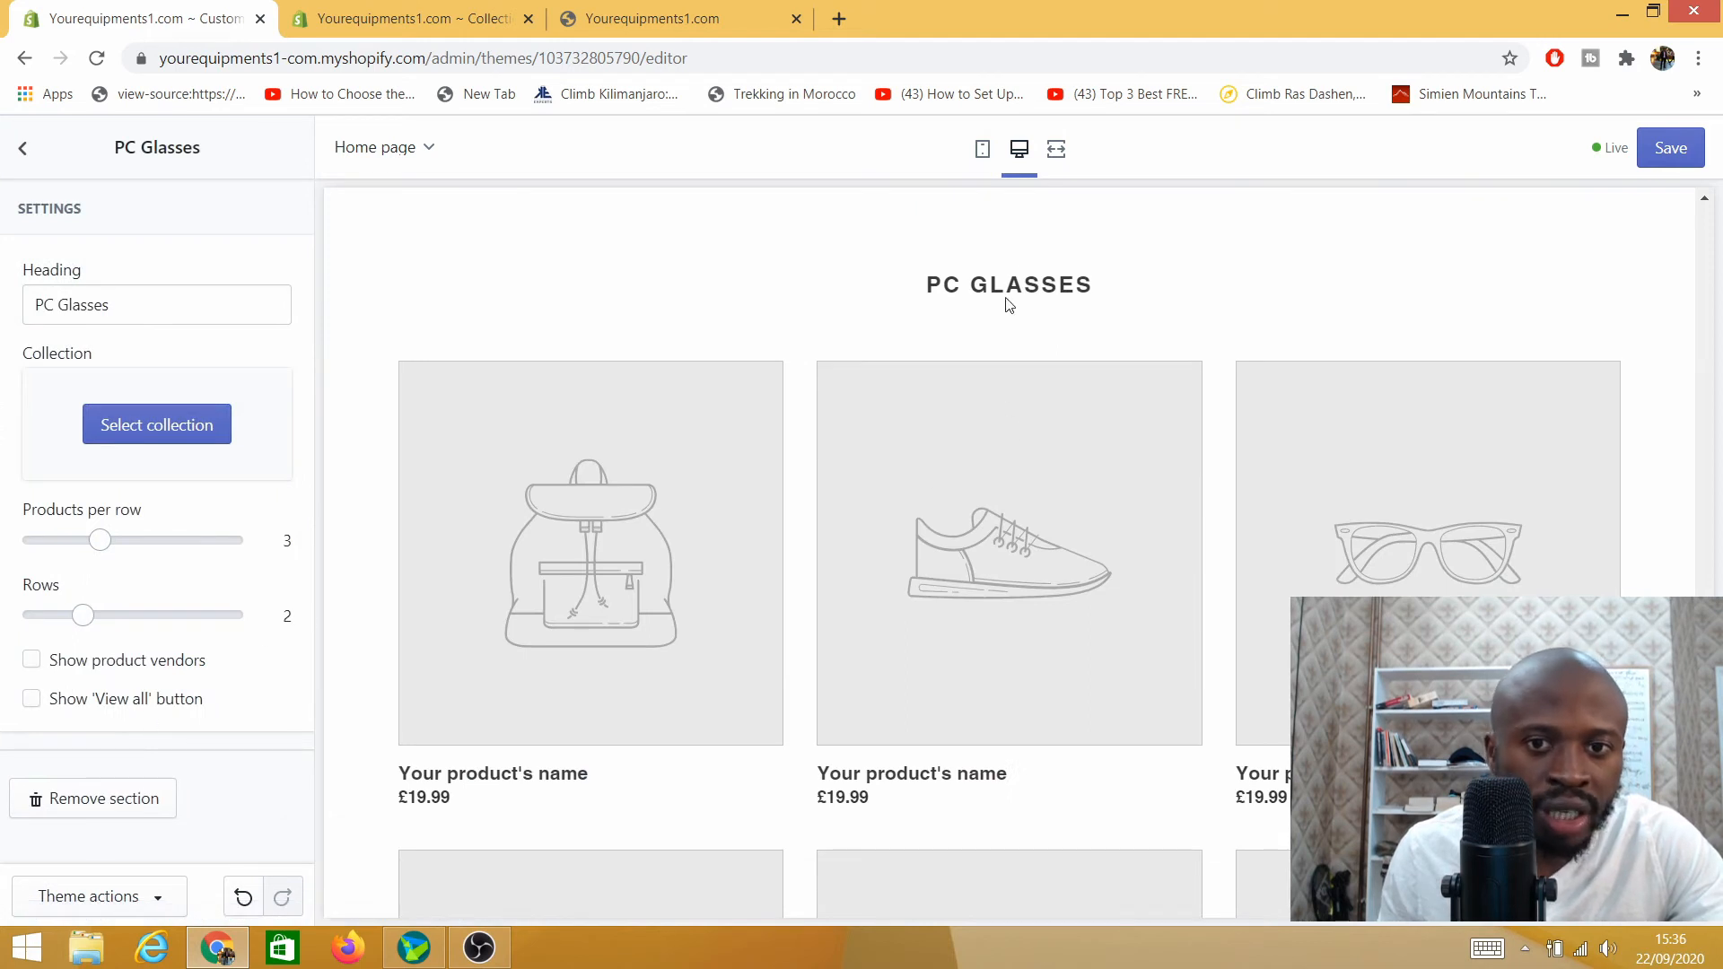
pyautogui.moveTo(113, 305); pyautogui.dragTo(4, 292)
pyautogui.press('BackSpace')
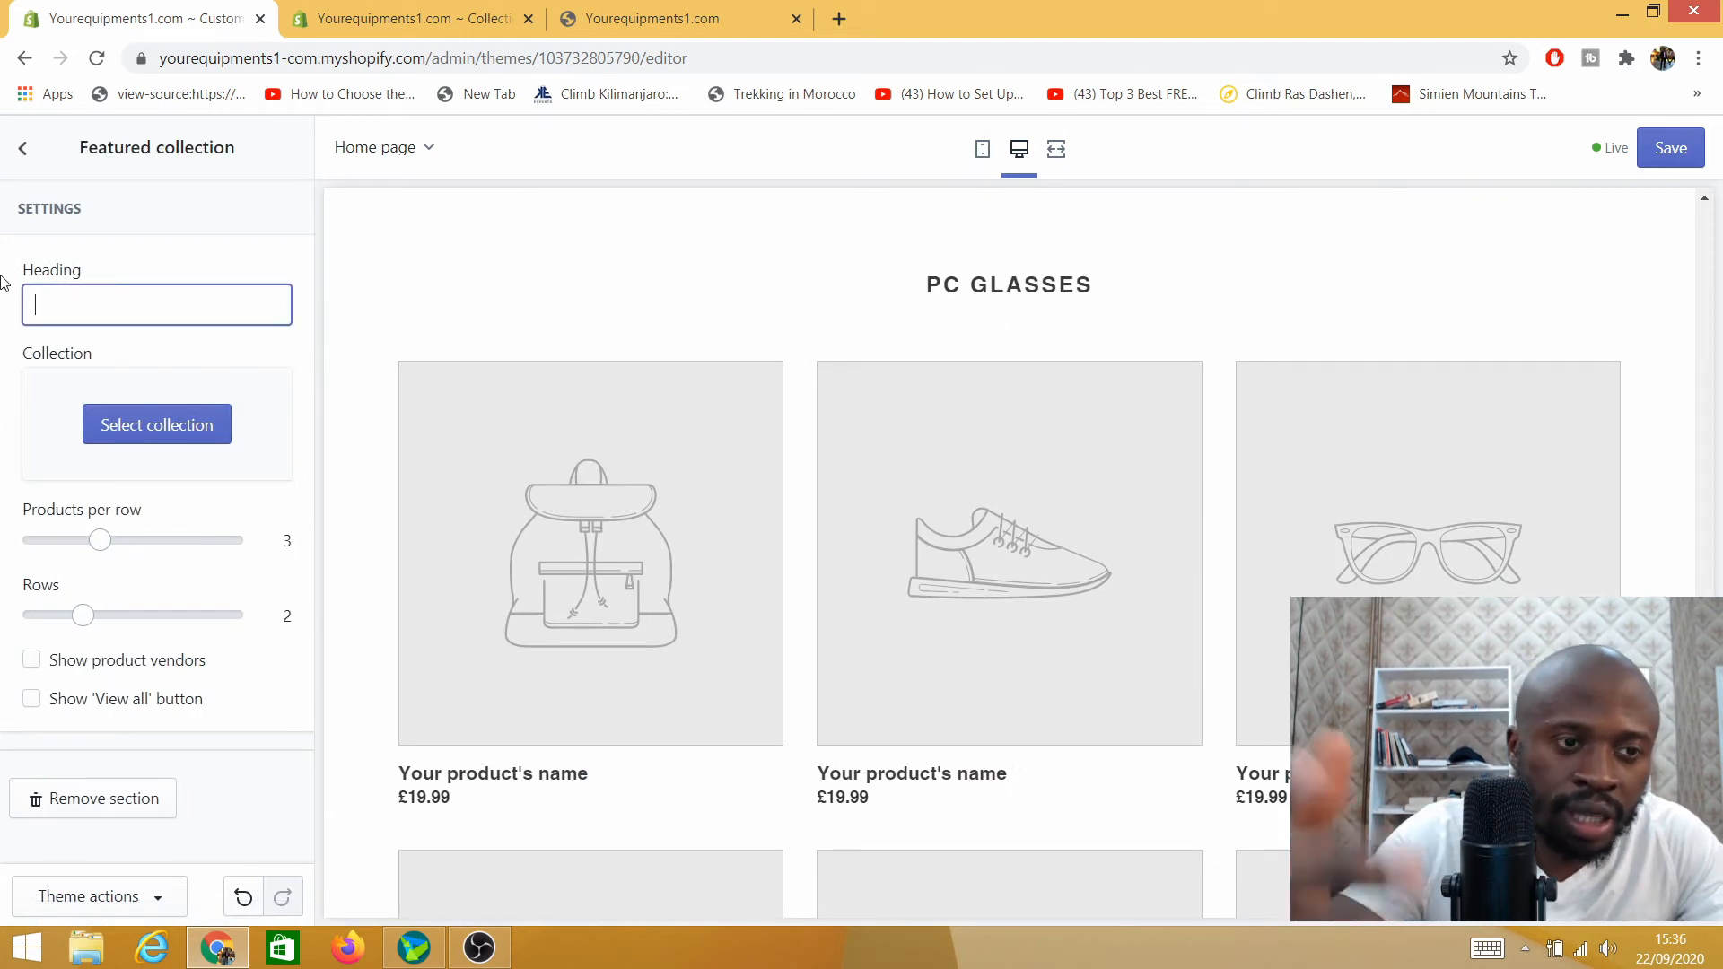
pyautogui.write('Com')
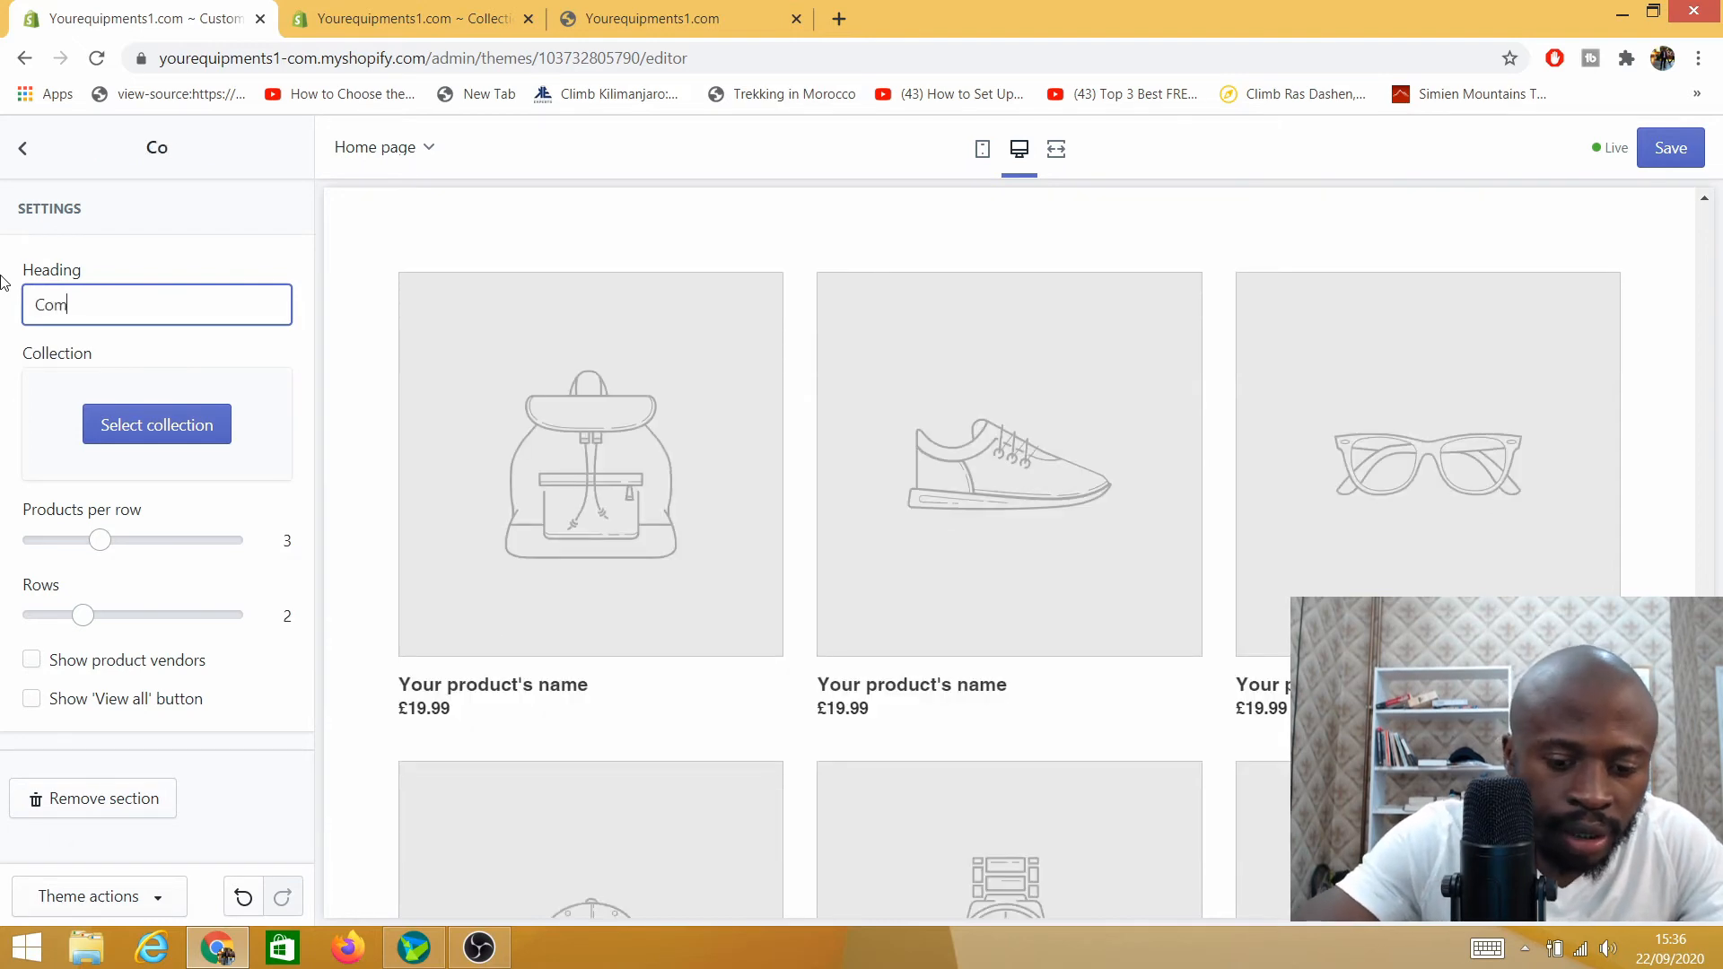
pyautogui.write('puter')
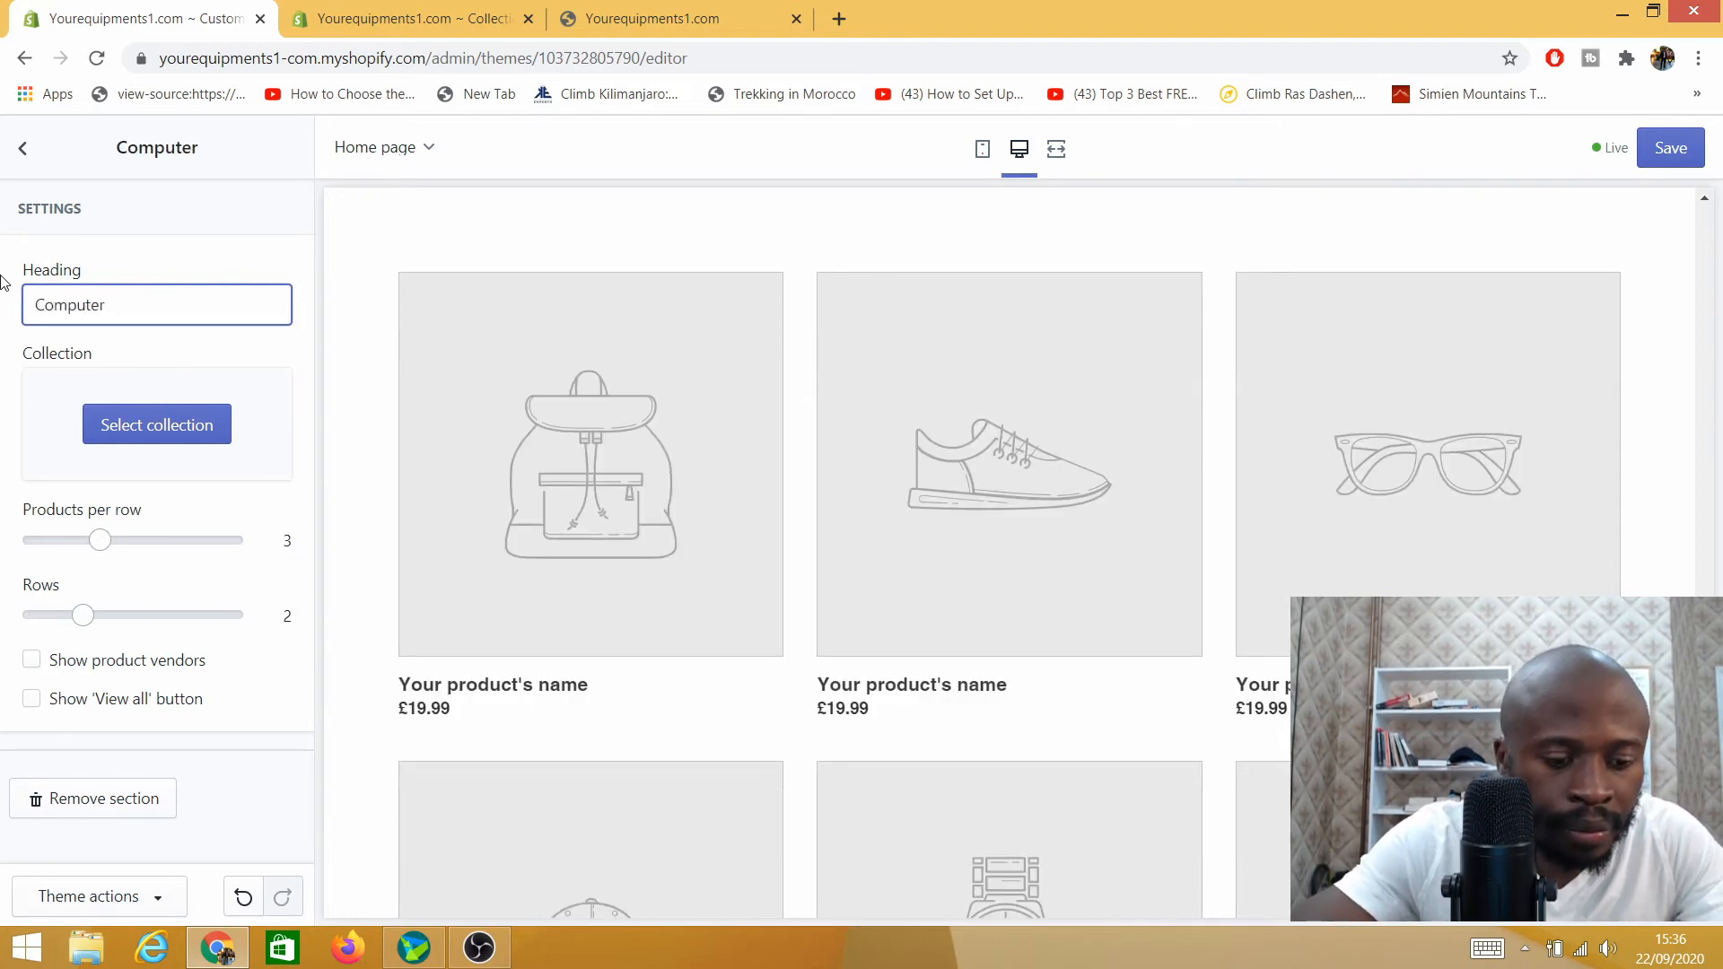
pyautogui.write(' Glasses')
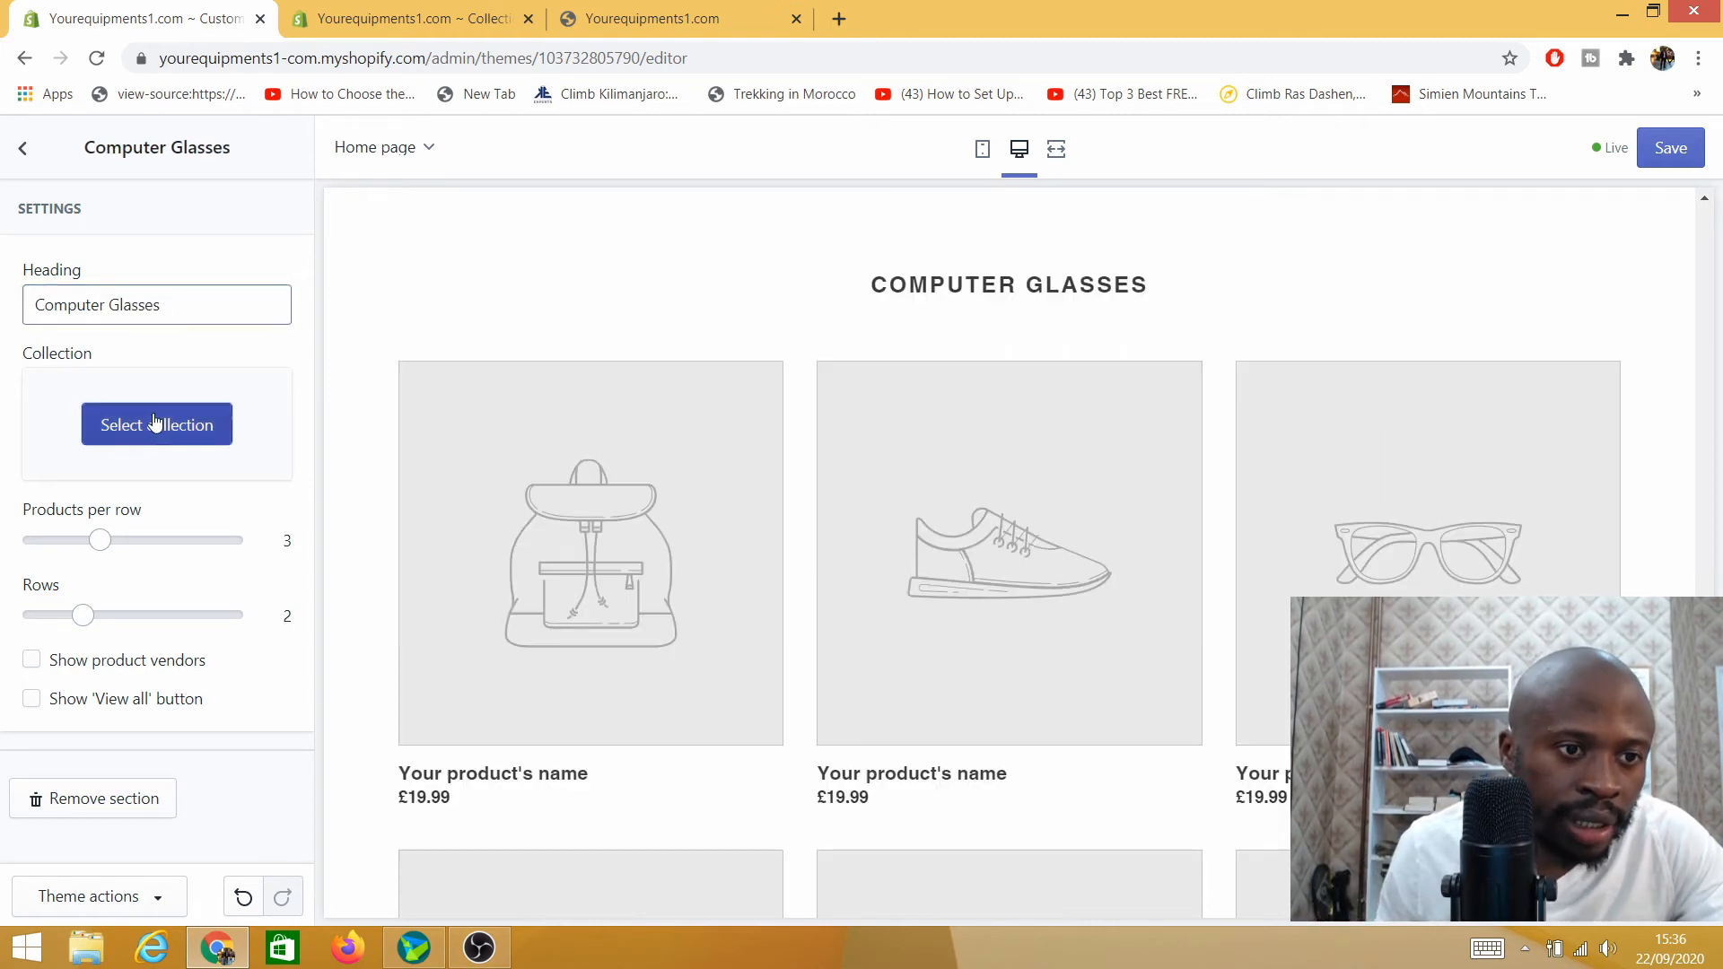
# Step: Assign the PC Glasses collection to the Computer Glasses section and check its products in the preview
pyautogui.click(153, 425)
pyautogui.click(126, 372)
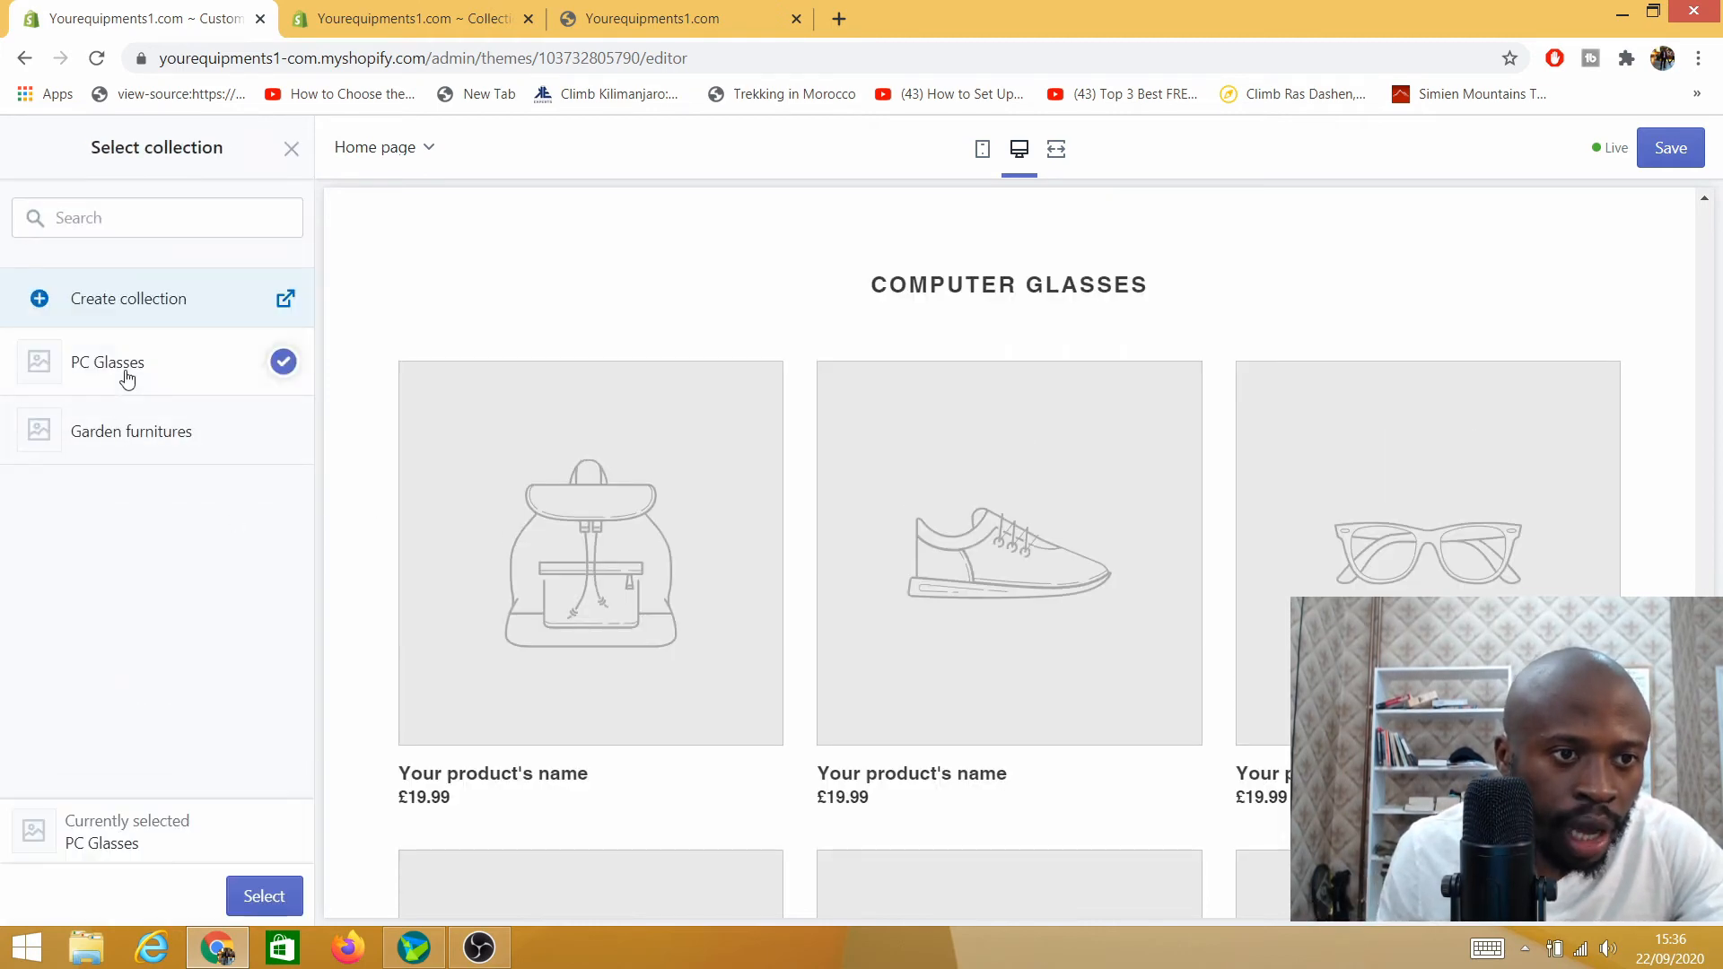
pyautogui.click(263, 896)
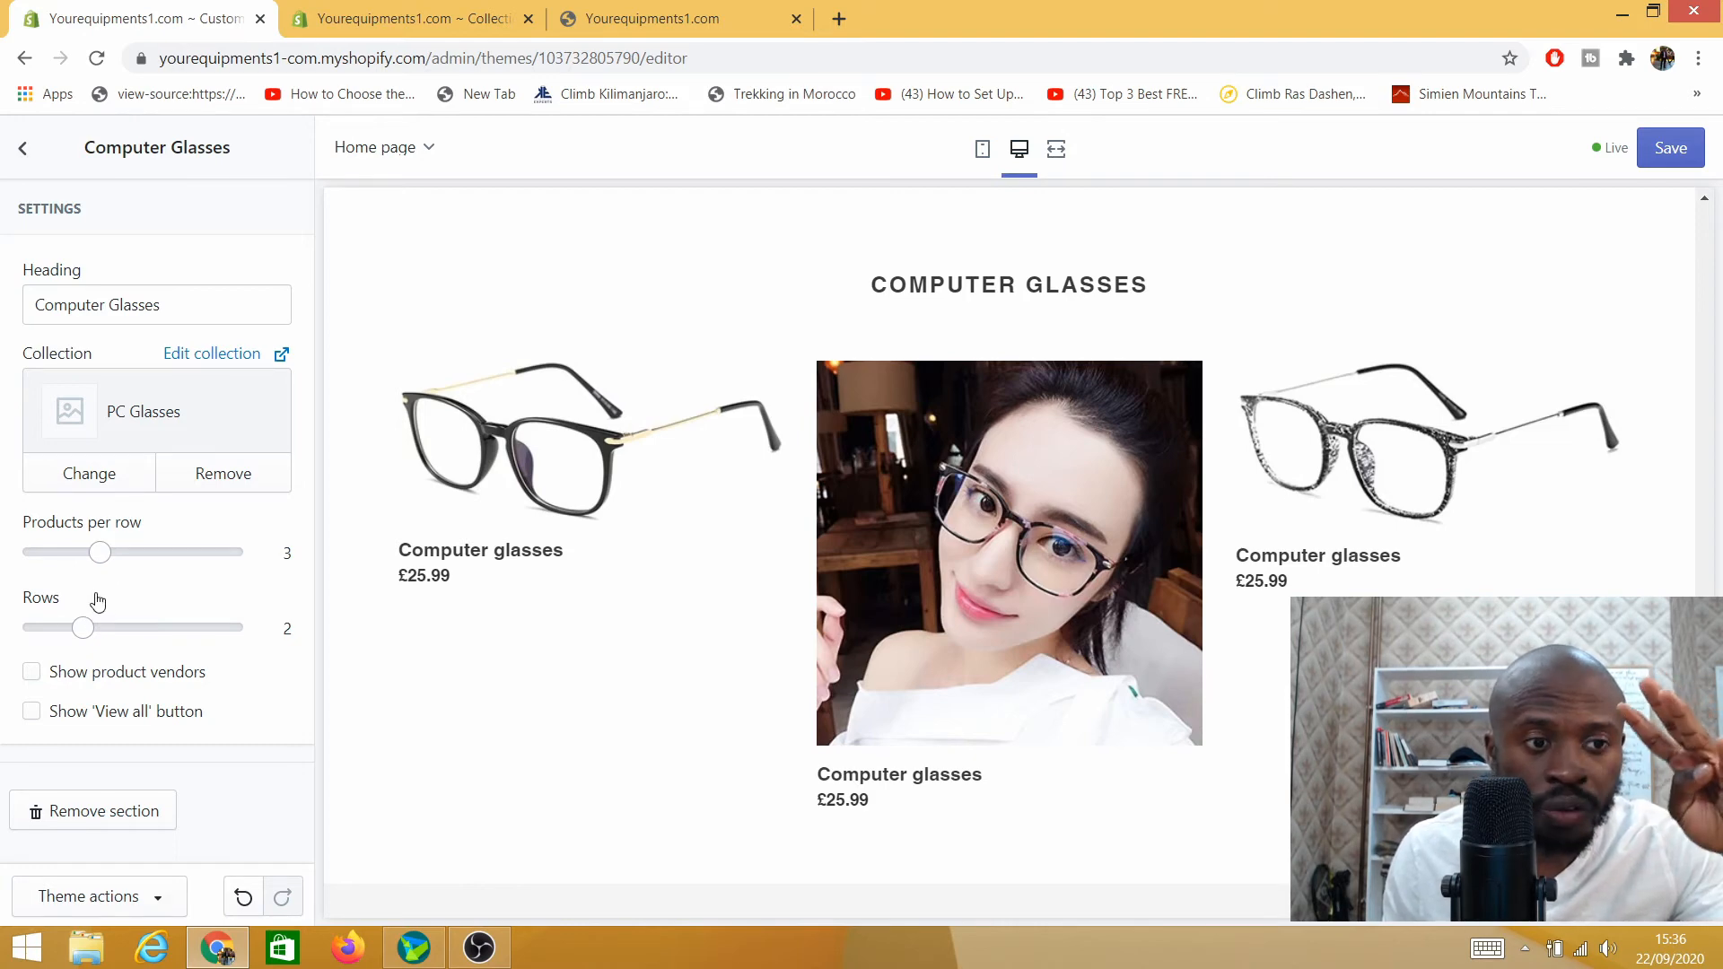
pyautogui.scroll(-1, 517, 549)
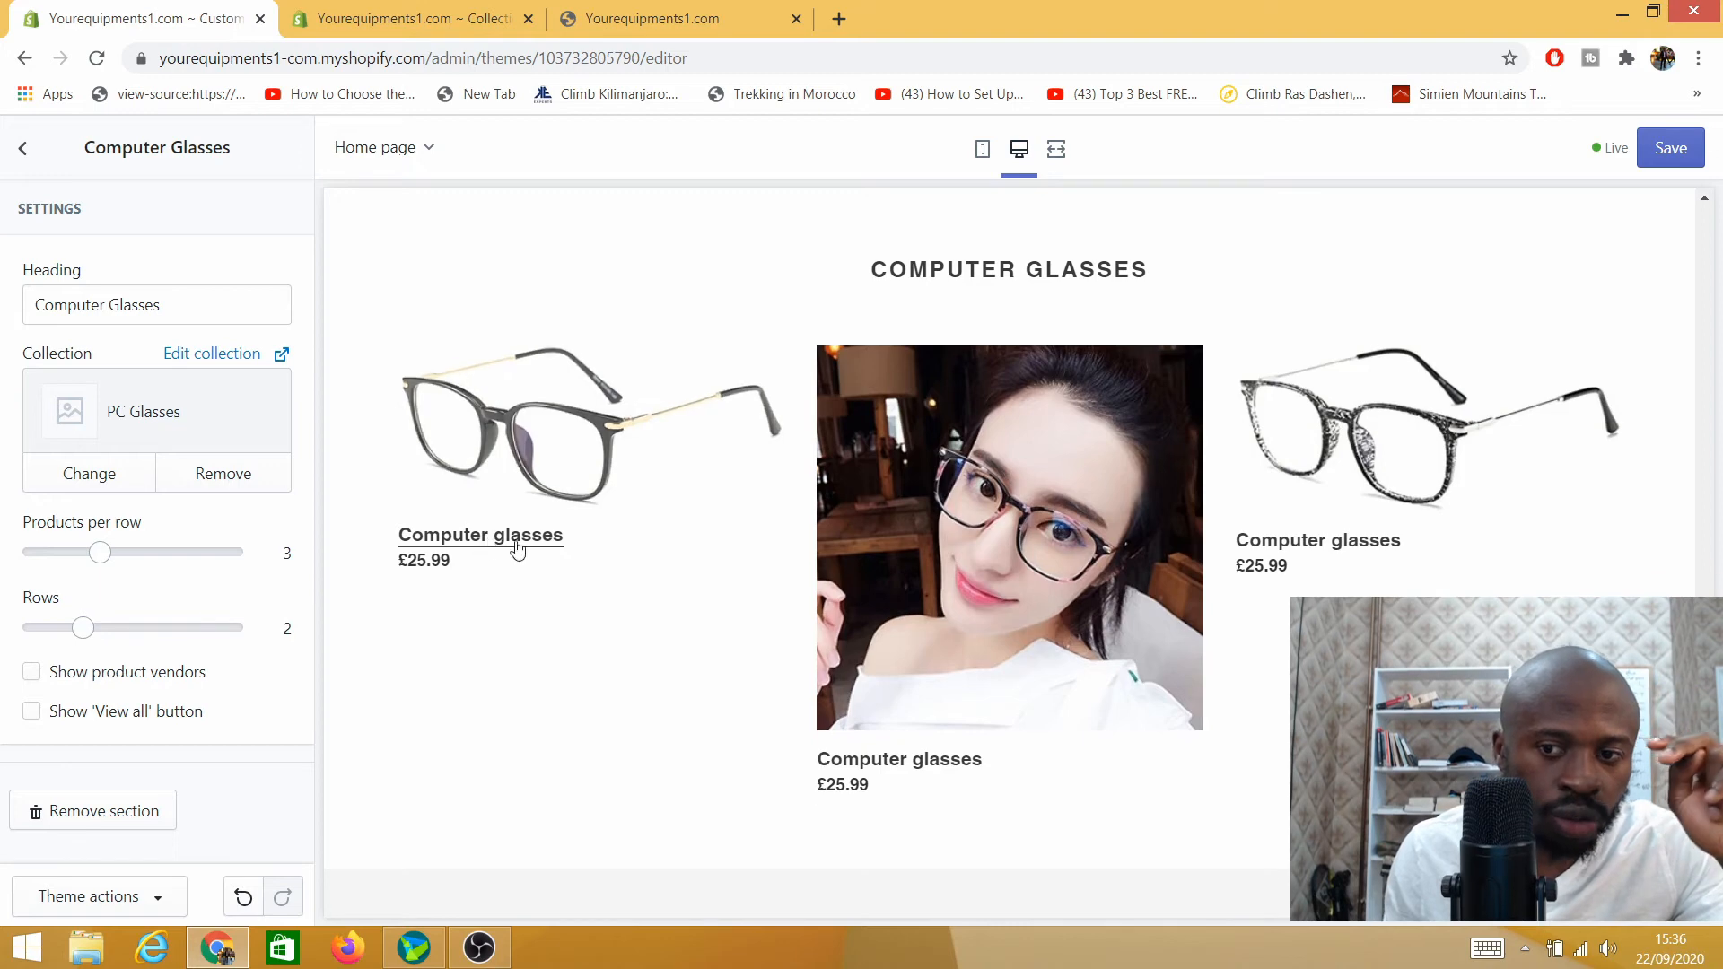
pyautogui.scroll(-3, 518, 549)
pyautogui.scroll(8, 543, 492)
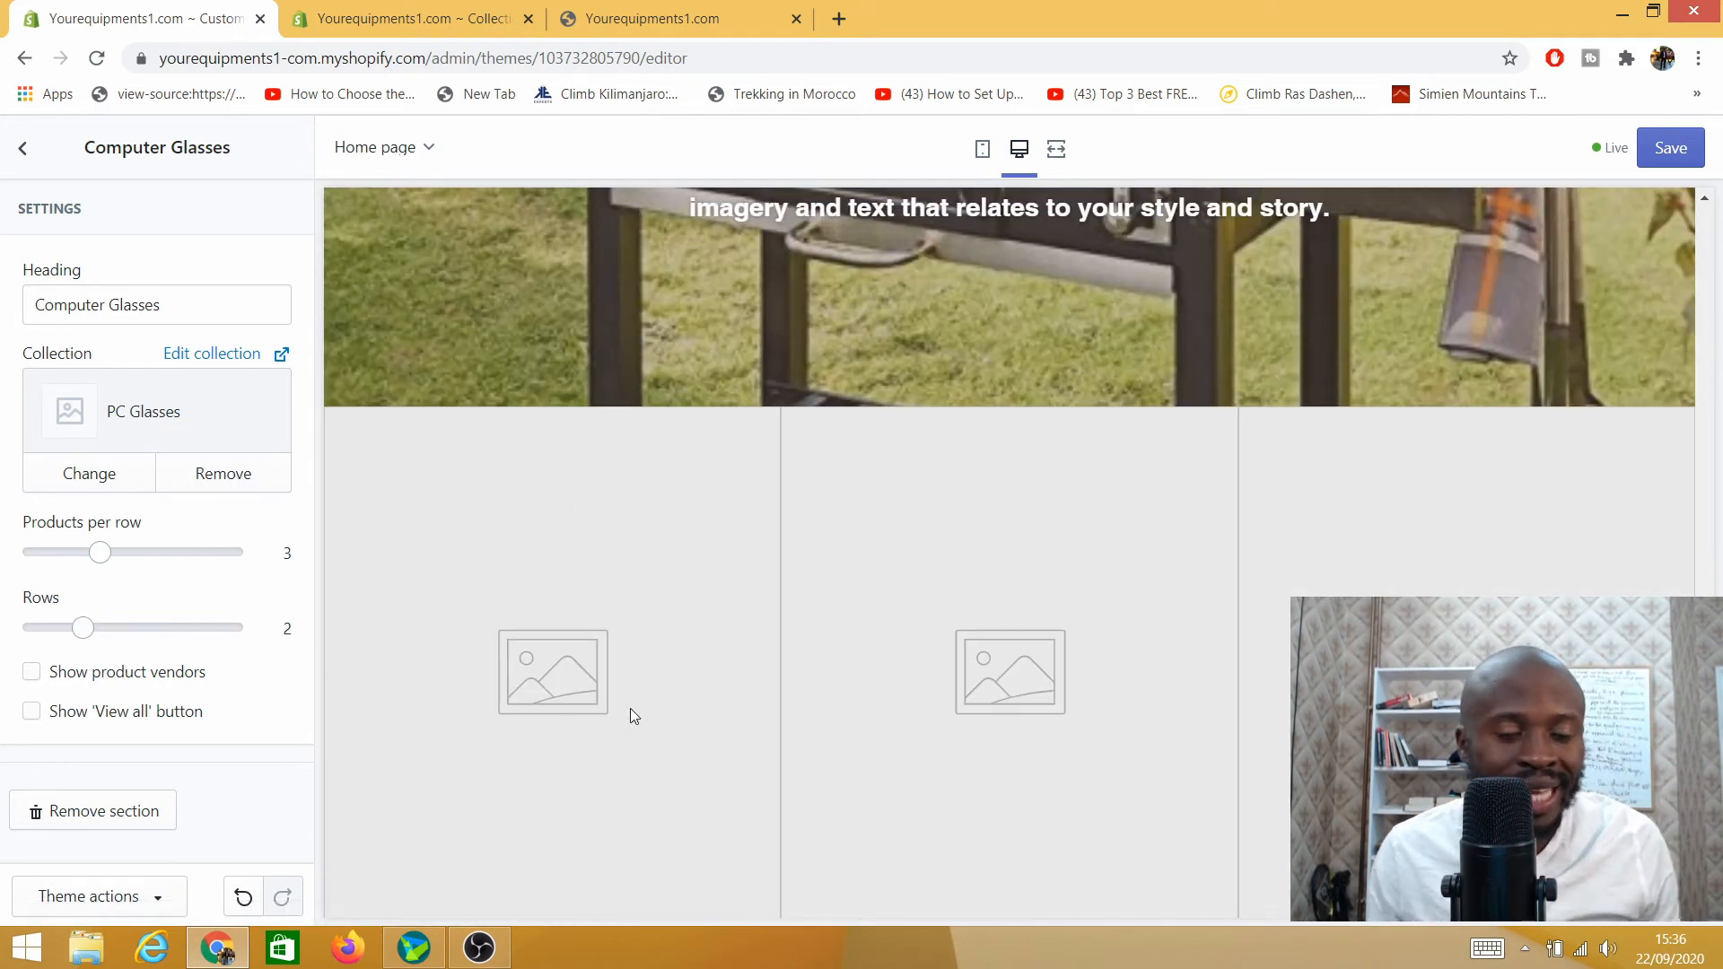
pyautogui.scroll(-8, 630, 716)
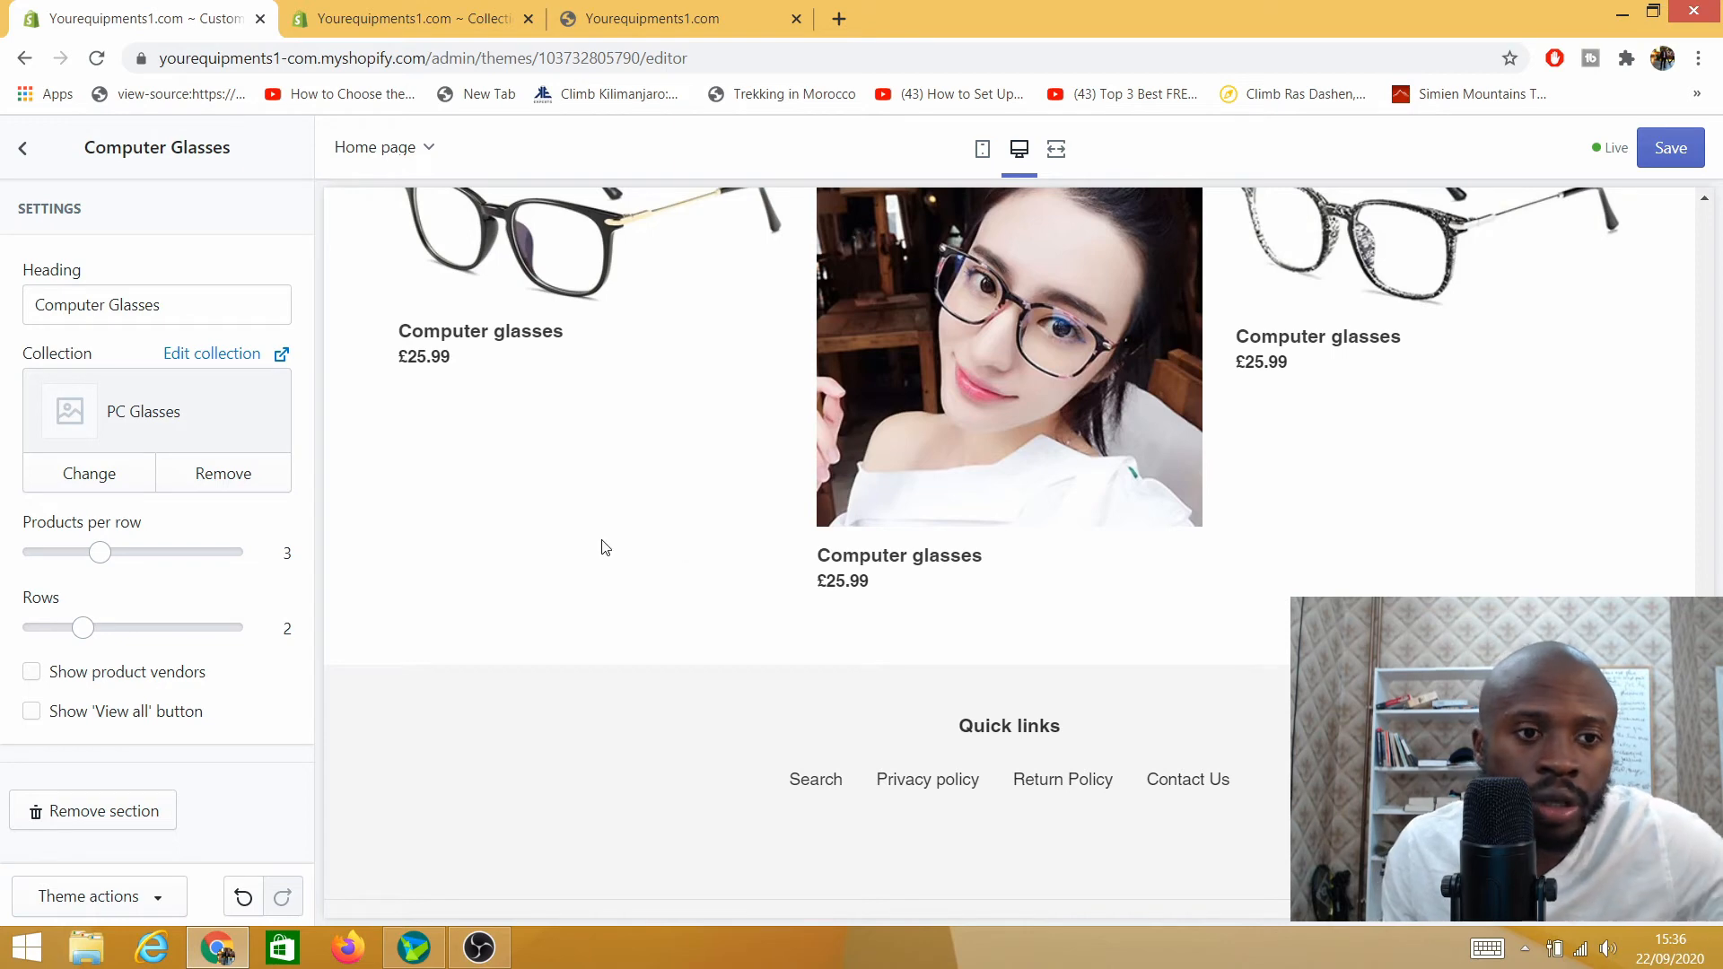
pyautogui.scroll(5, 628, 520)
pyautogui.scroll(3, 603, 520)
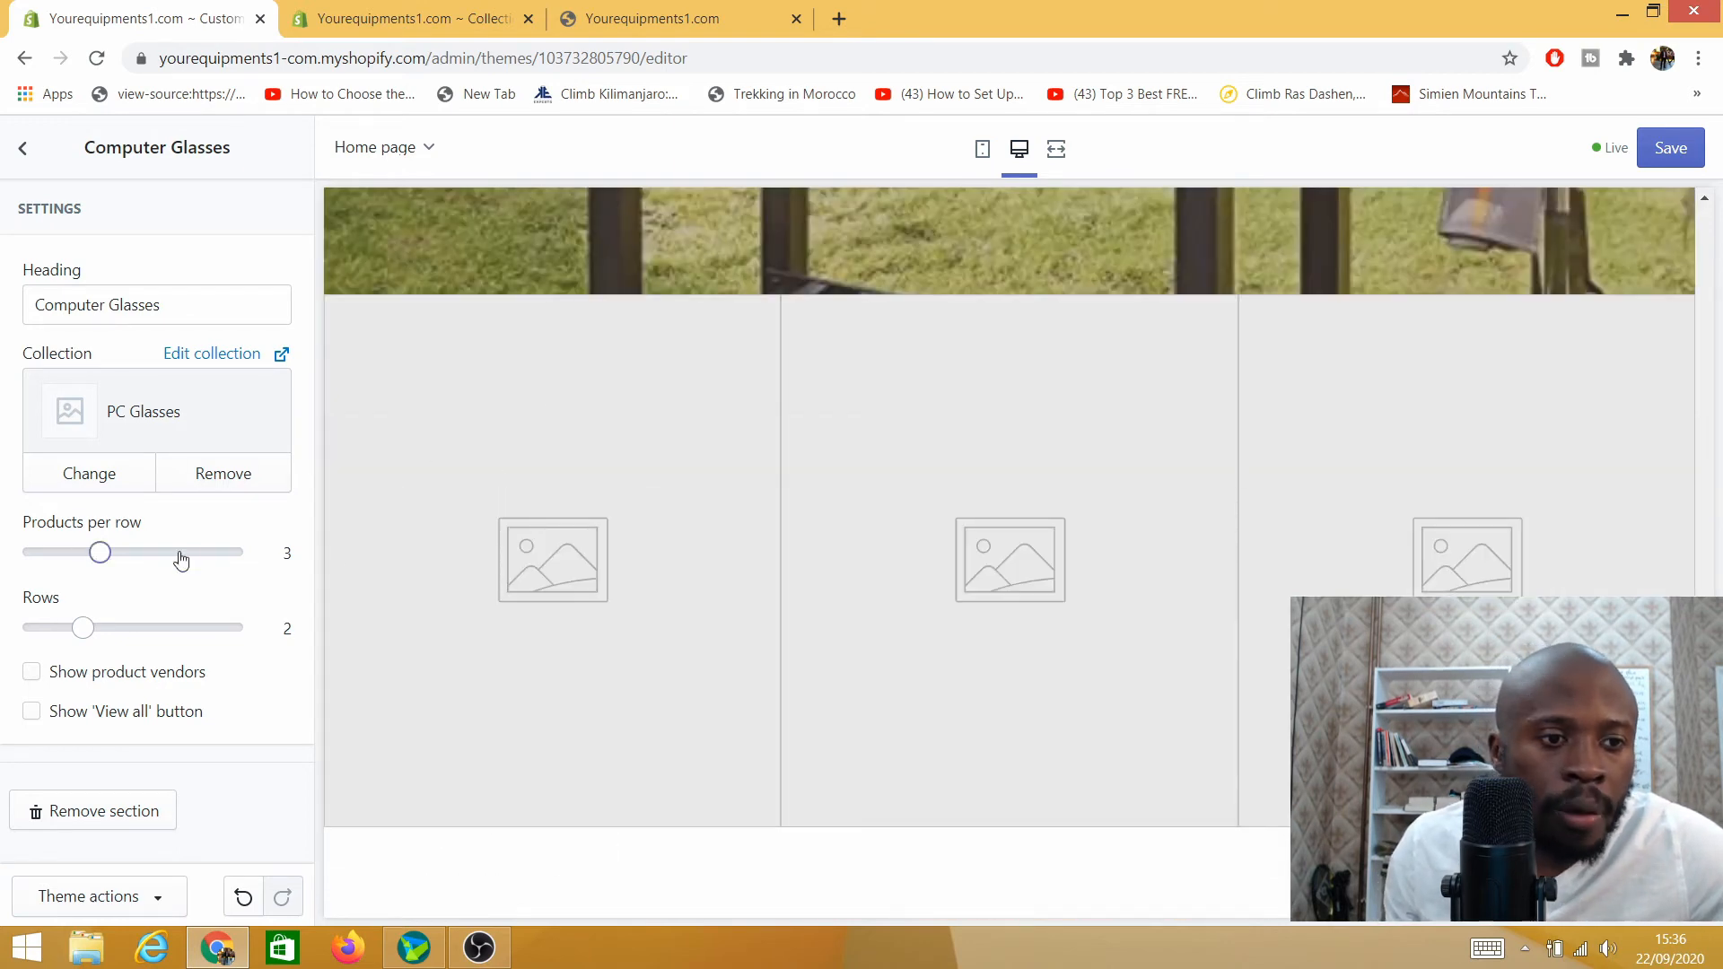
# Step: Set the Gallery section's first image to the library photo of the black barrel grill on wooden decking and save the theme
pyautogui.click(25, 150)
pyautogui.click(106, 660)
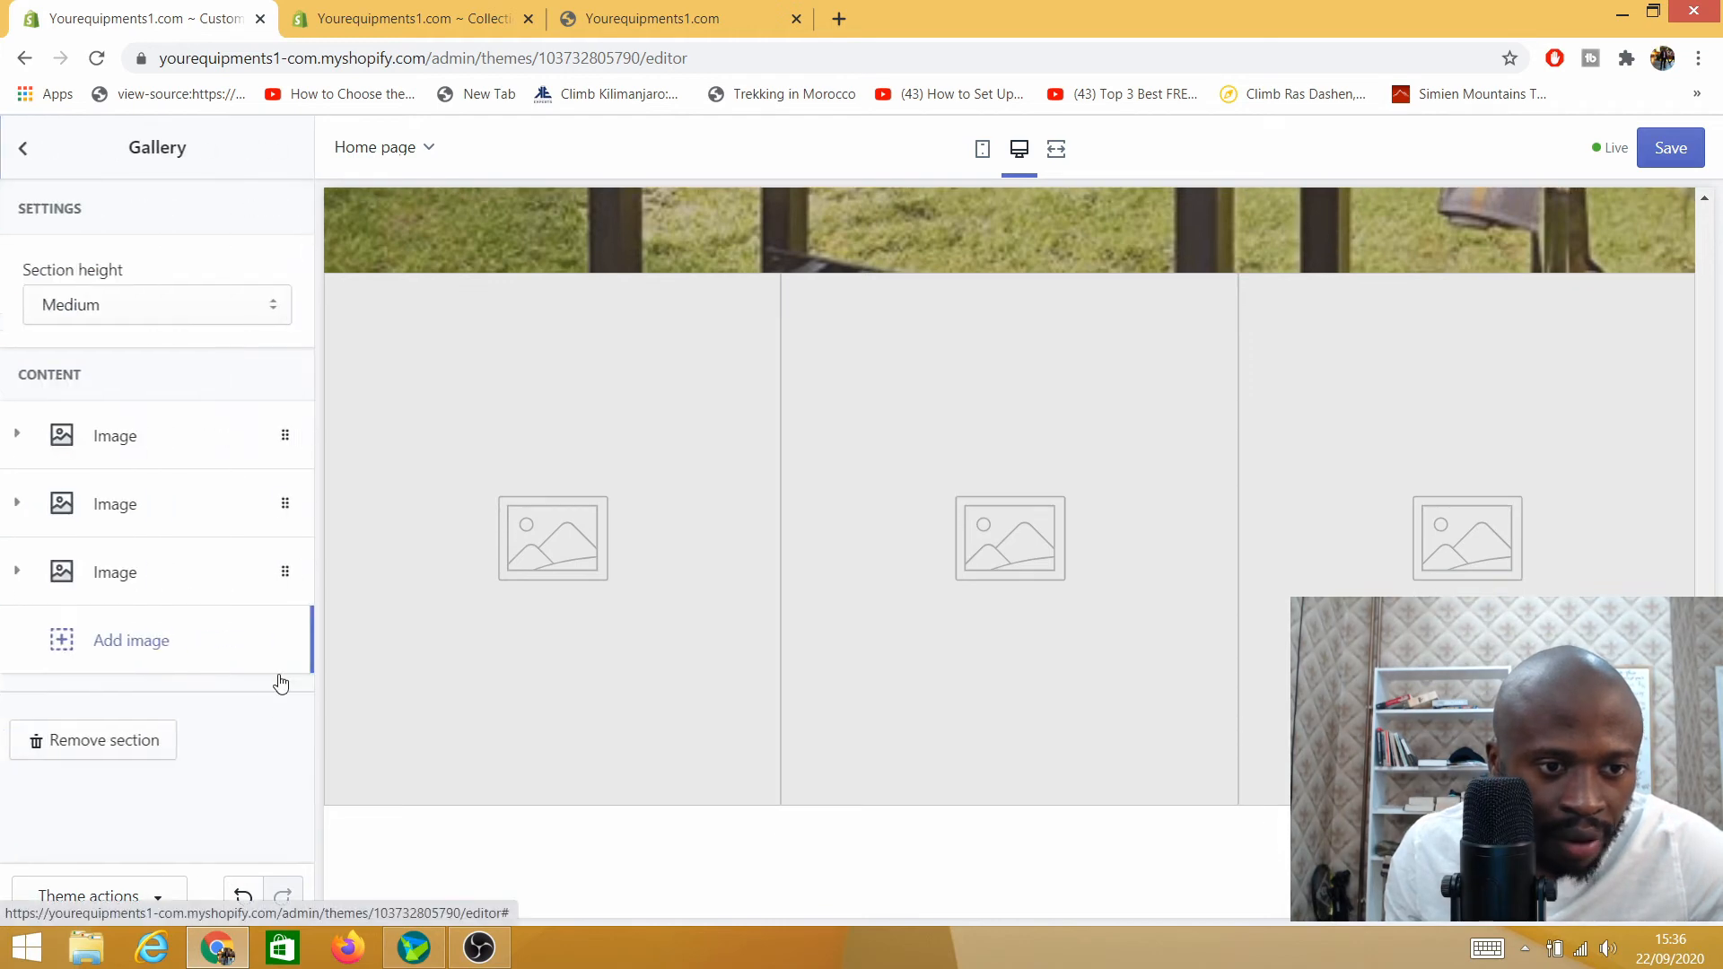
pyautogui.click(115, 438)
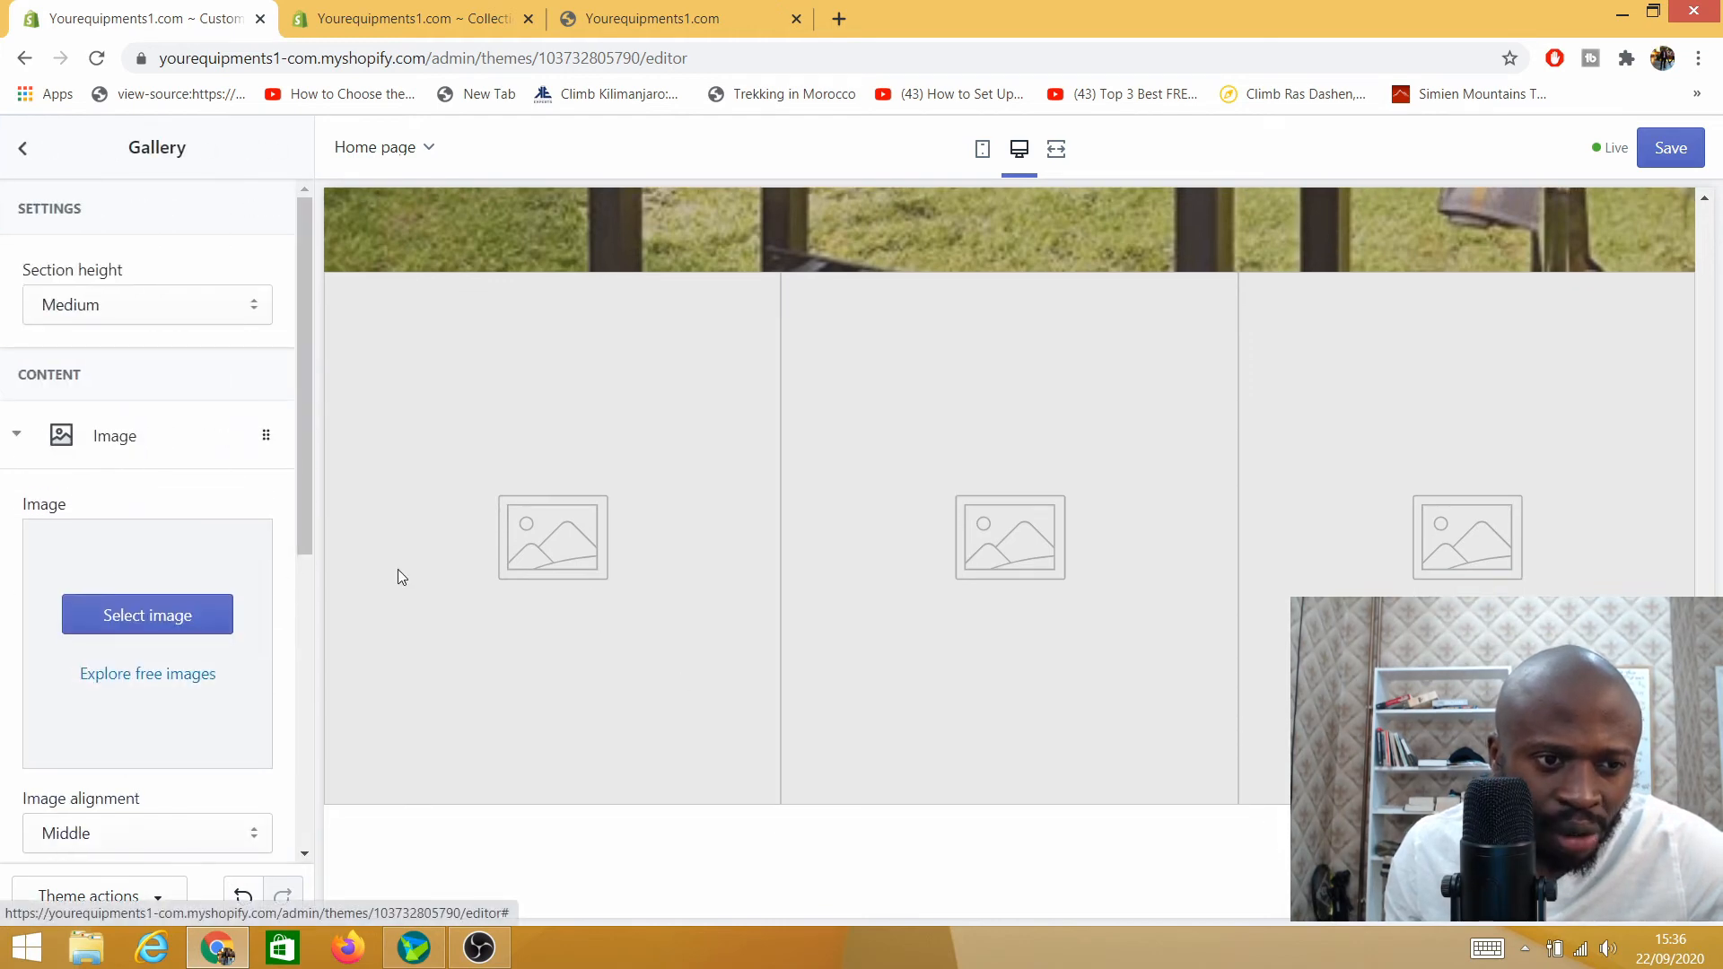
pyautogui.click(118, 627)
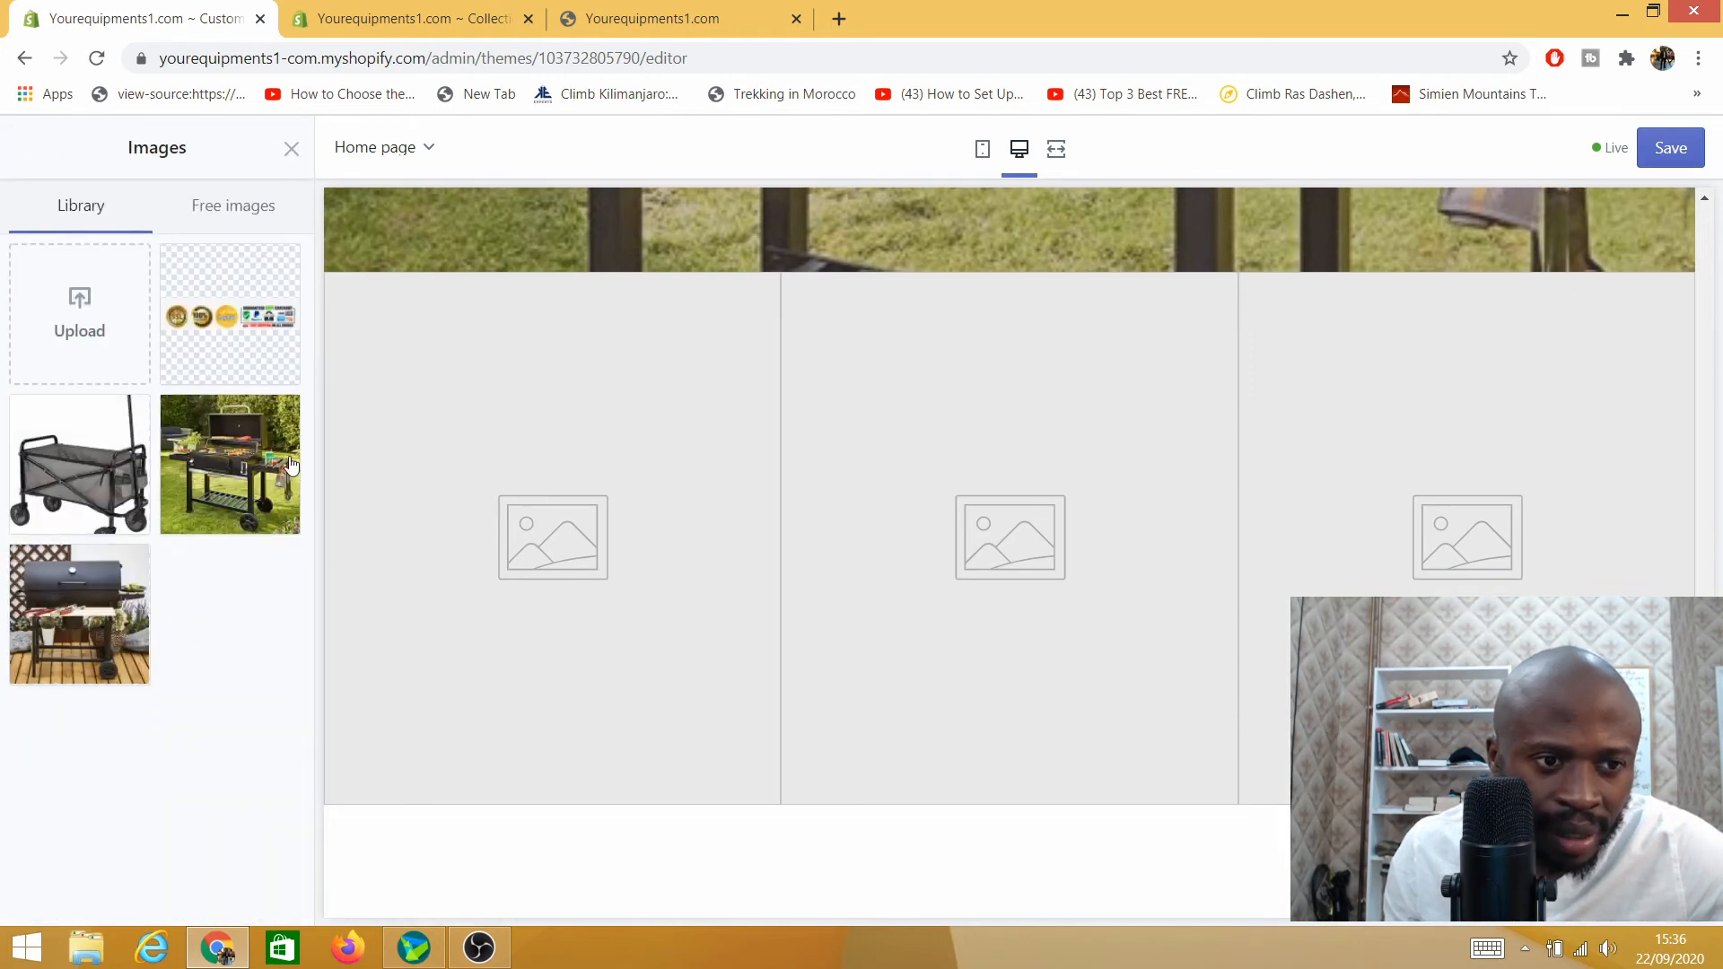
pyautogui.click(77, 628)
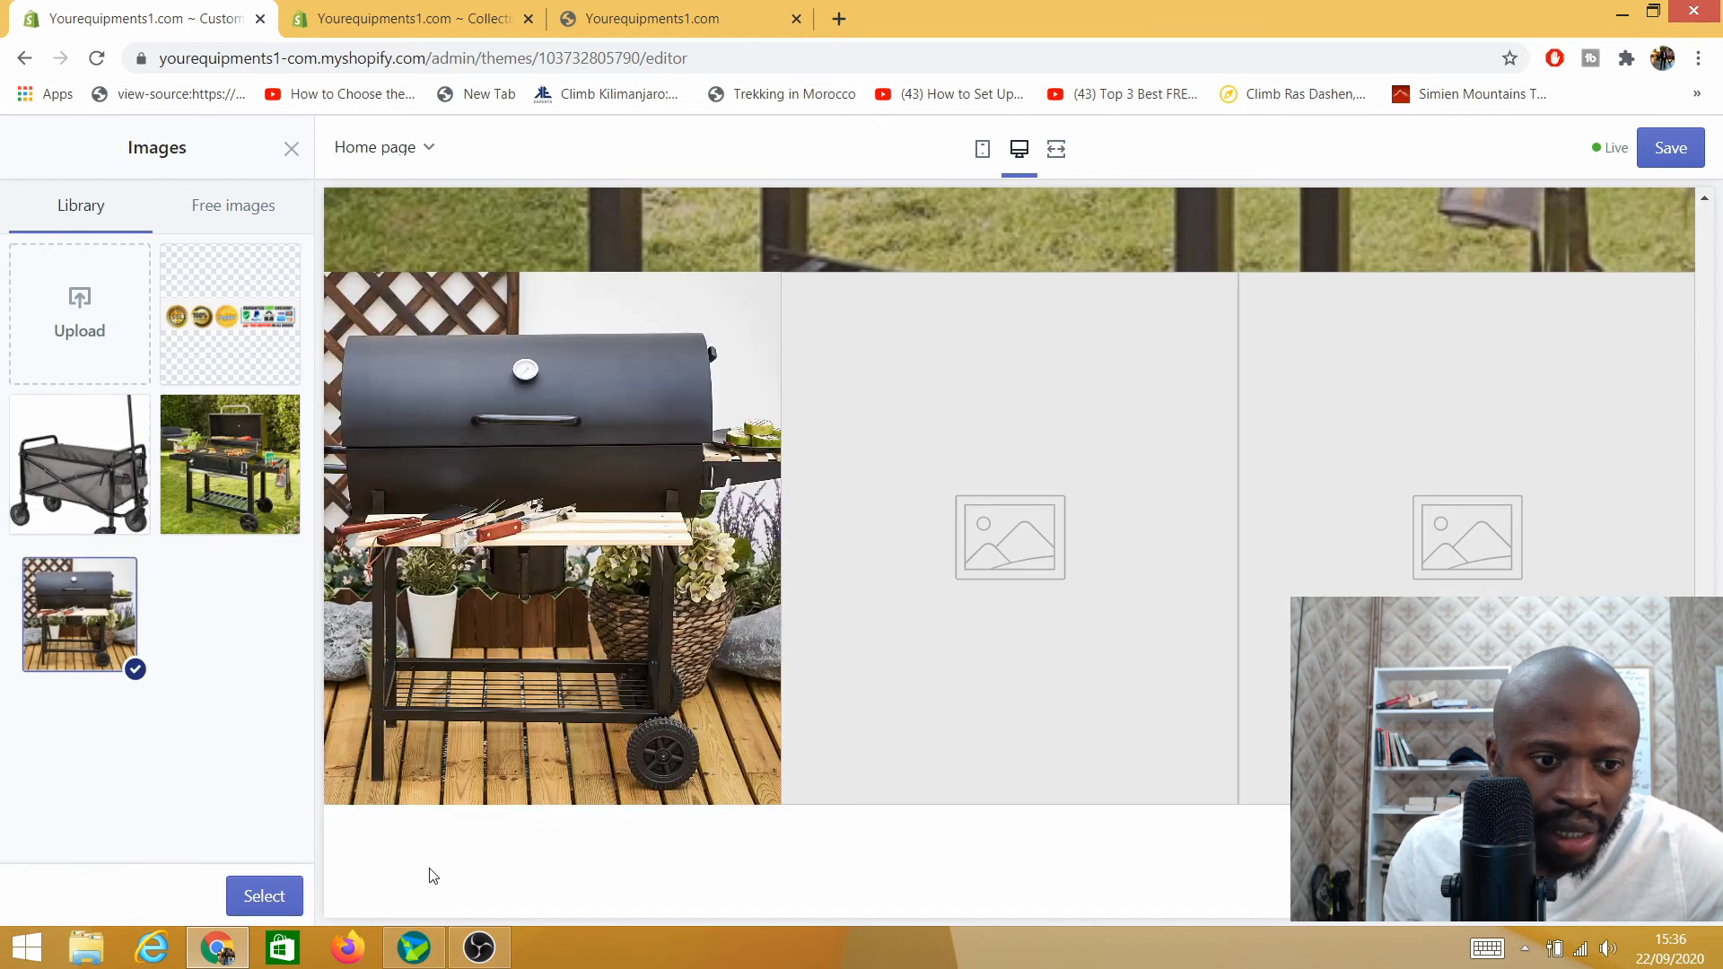
pyautogui.click(269, 898)
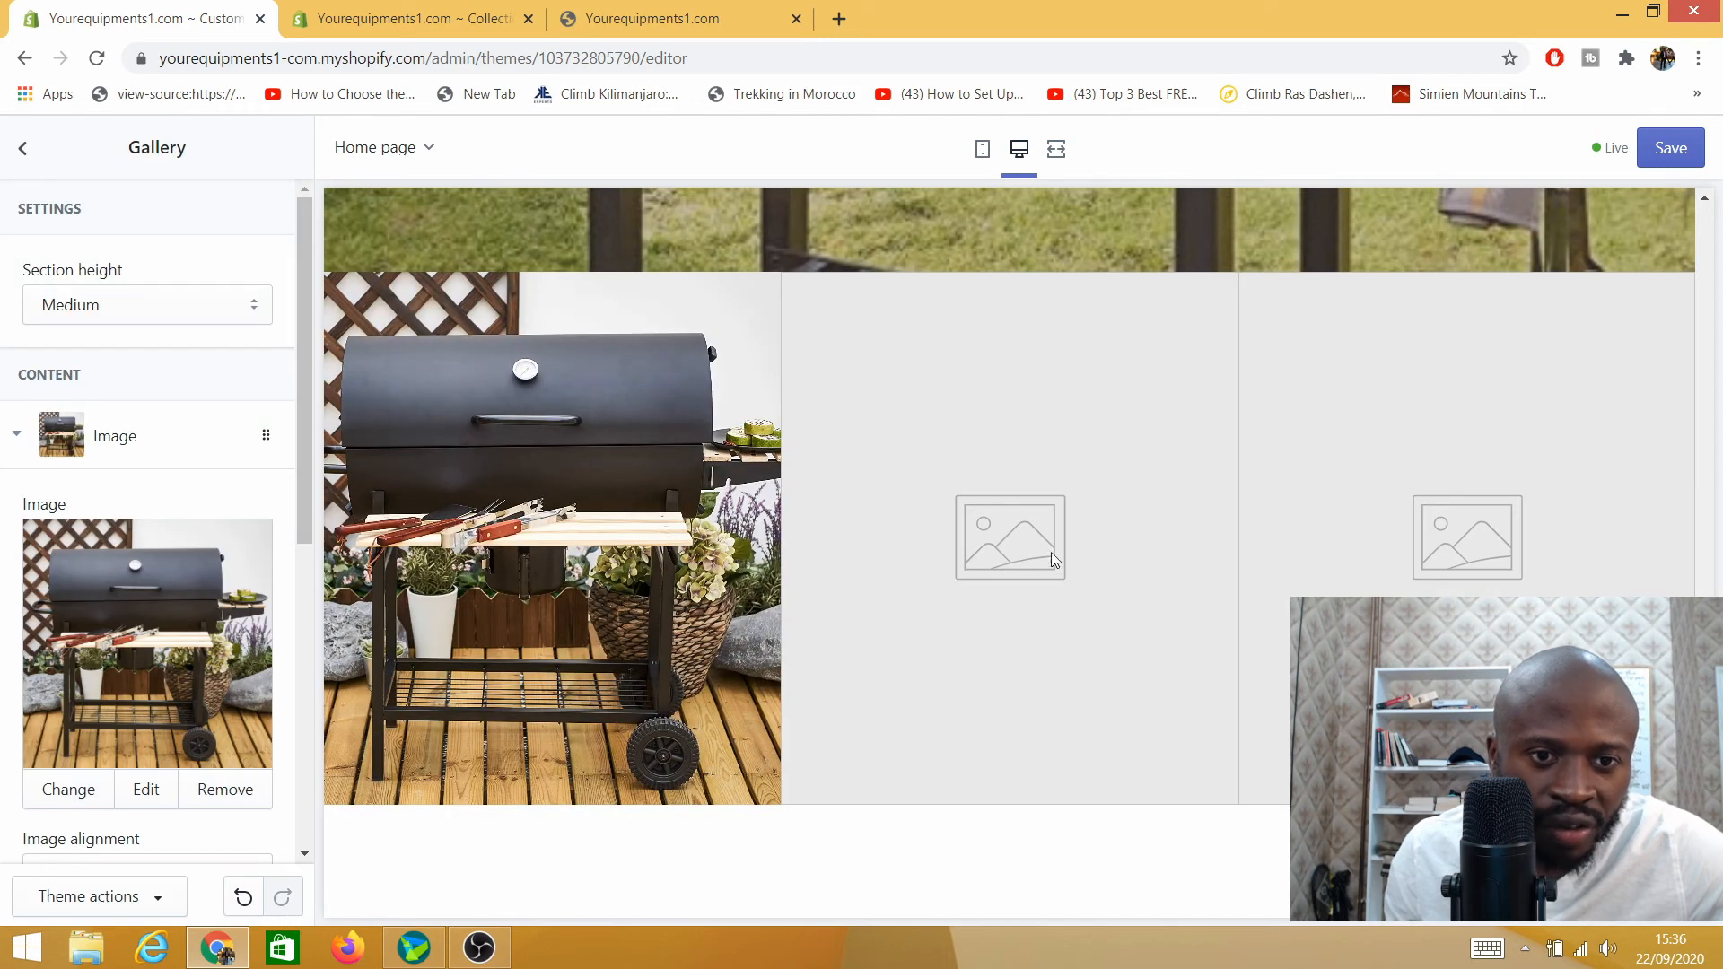
pyautogui.click(1659, 157)
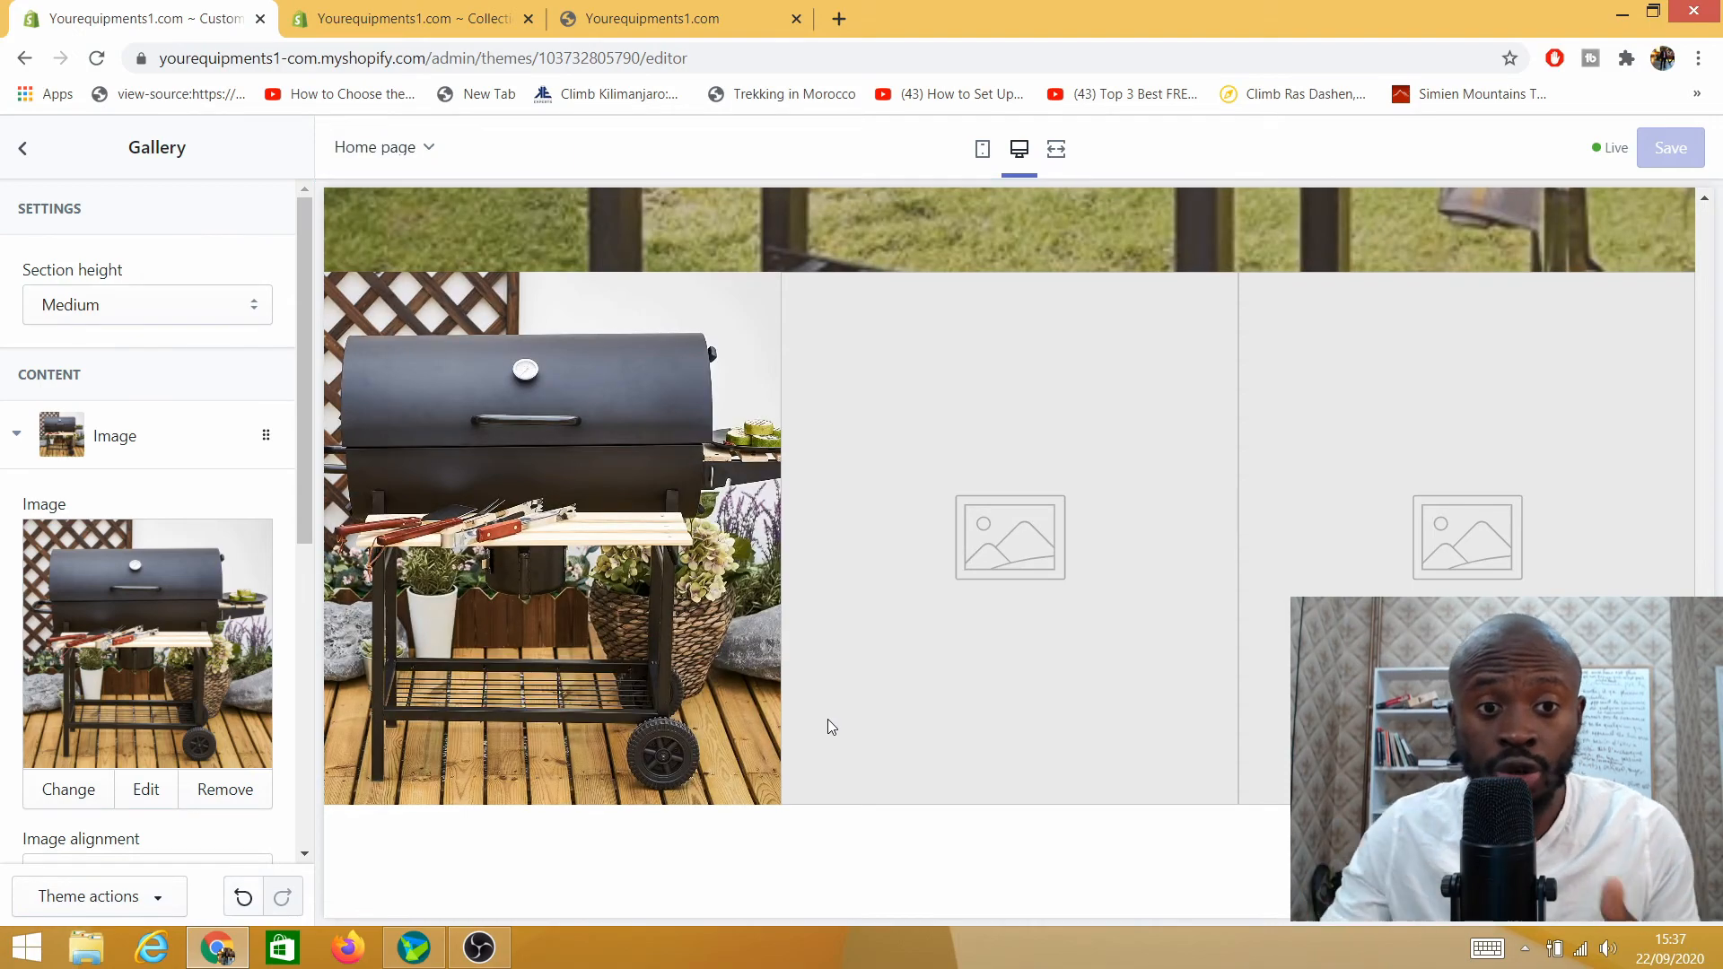
# Step: Review the whole home page preview, from the header menu through the collection sections to the footer
pyautogui.scroll(8, 580, 456)
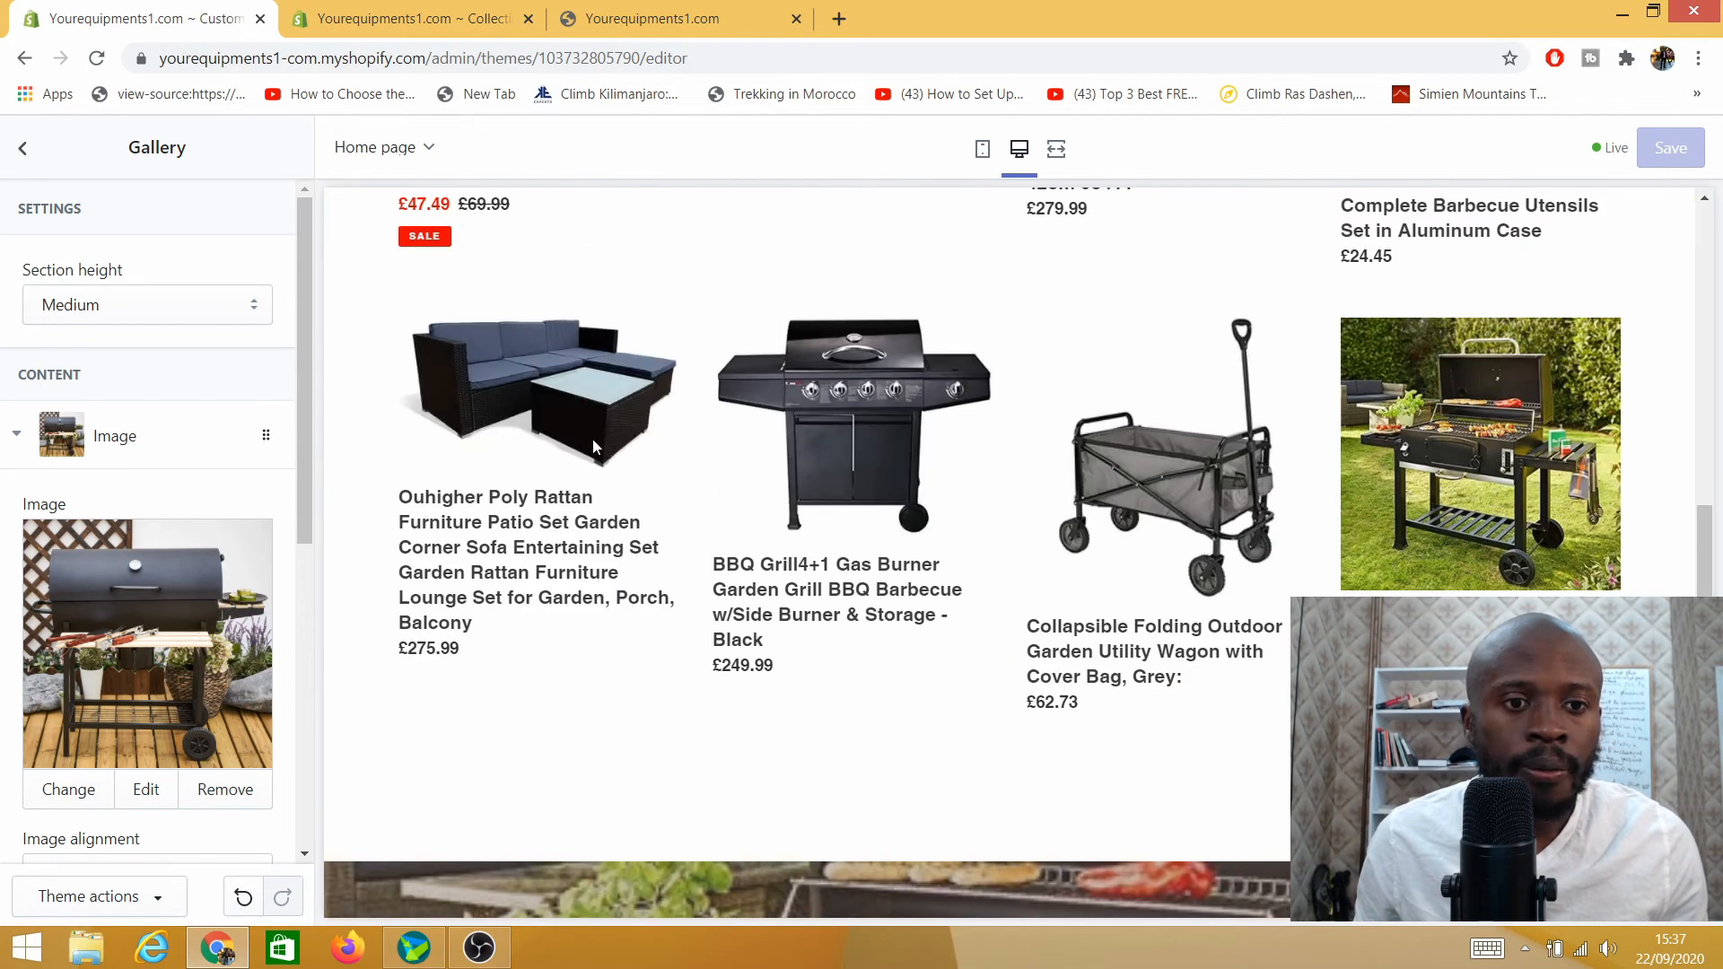
pyautogui.scroll(15, 513, 450)
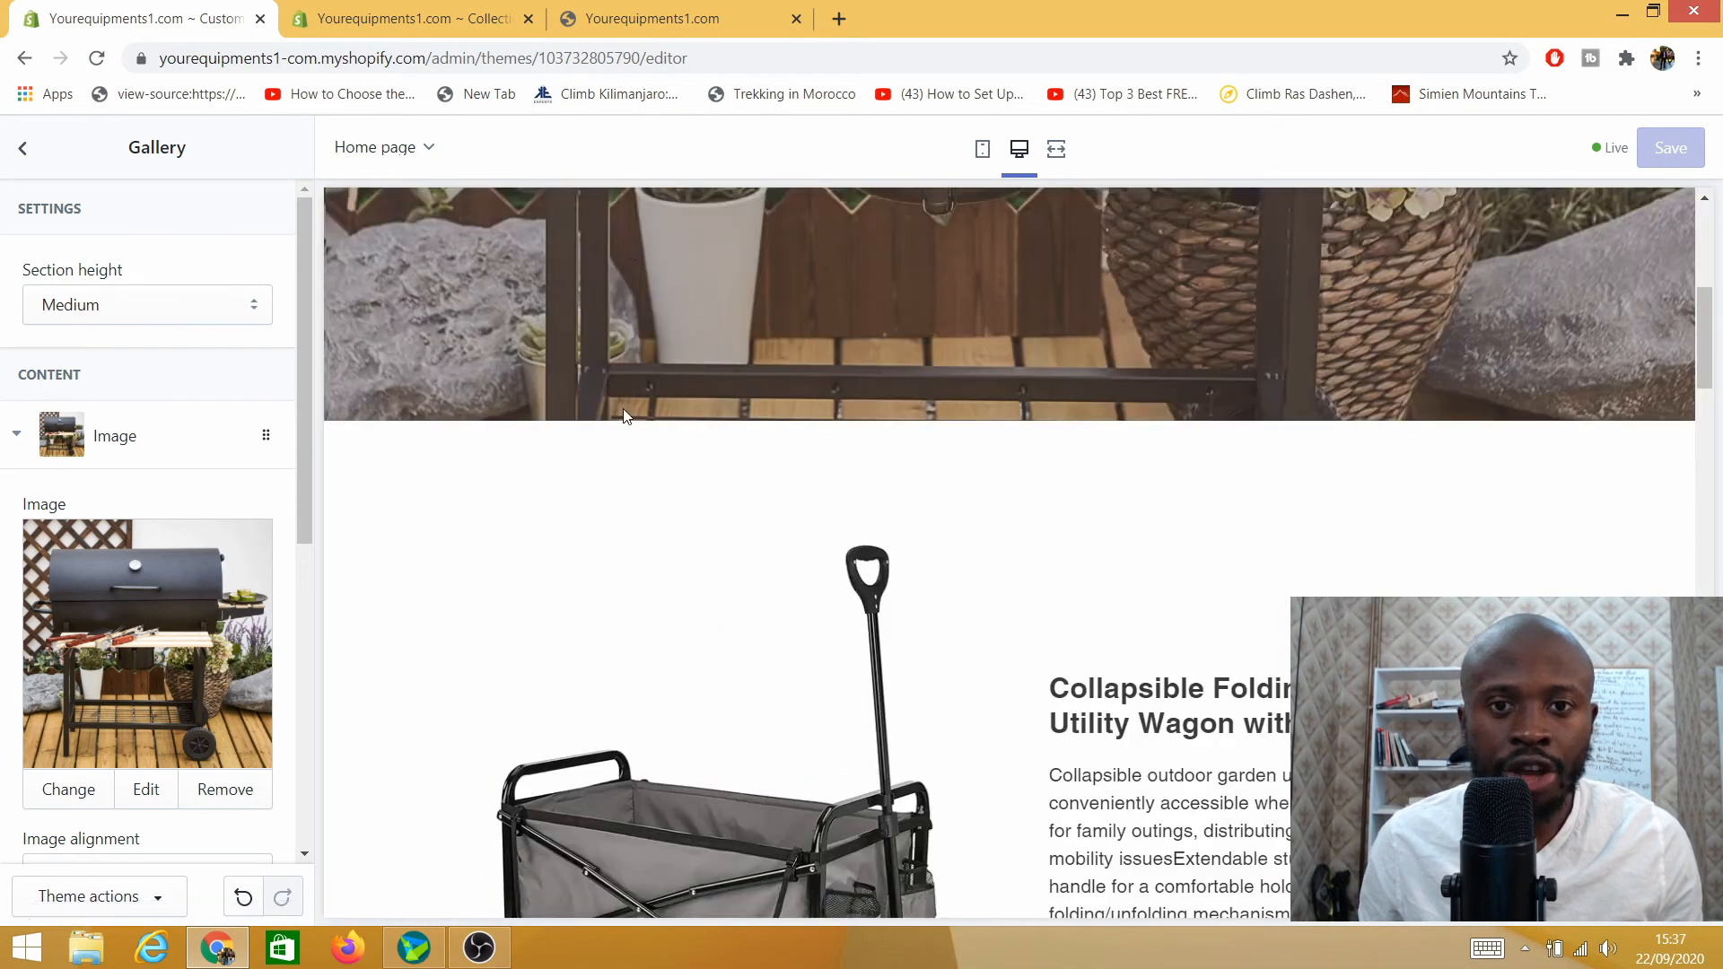
pyautogui.scroll(4, 648, 391)
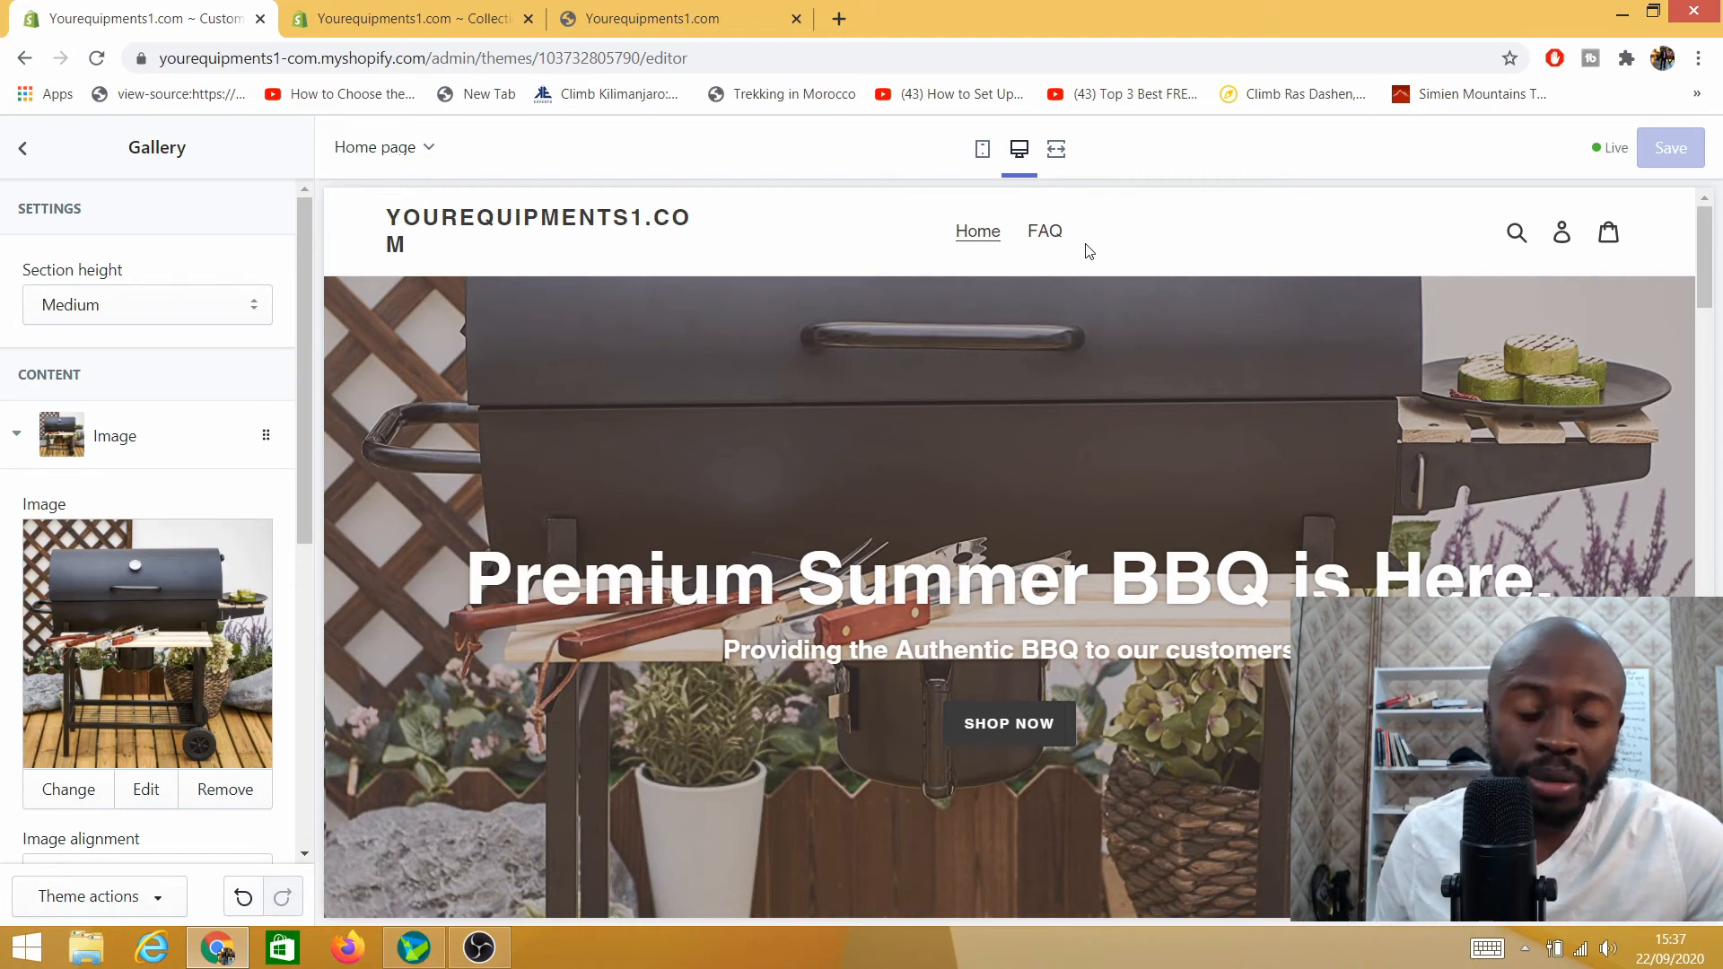
pyautogui.scroll(-9, 1005, 359)
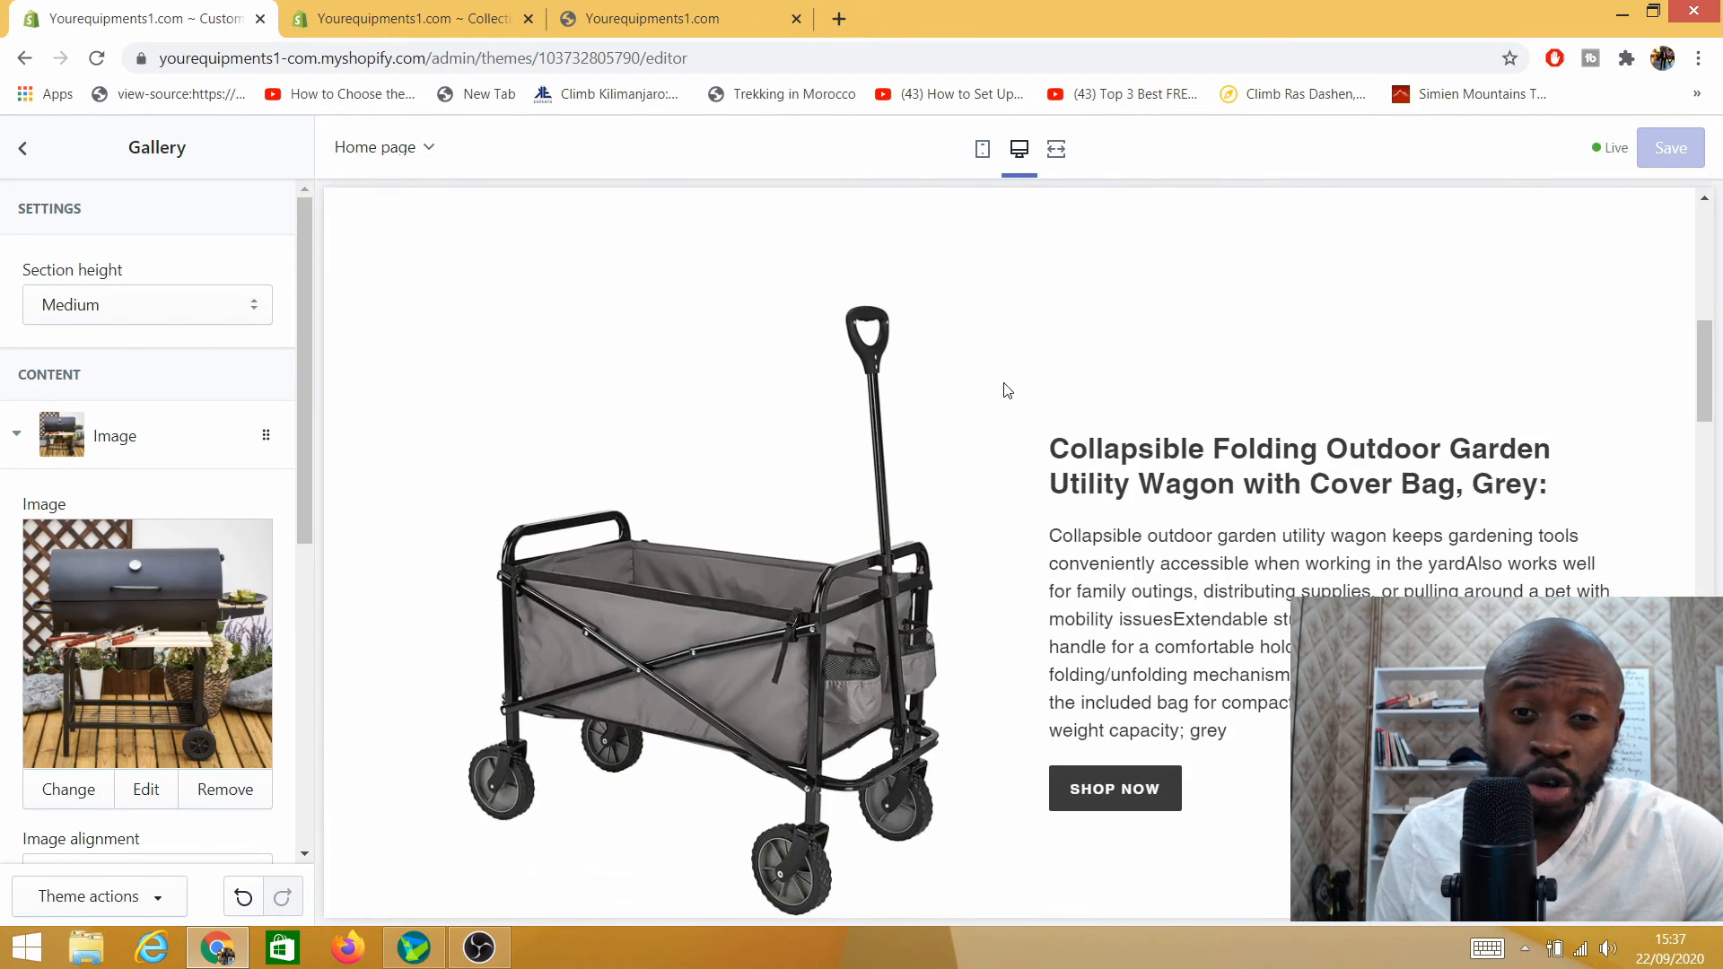
pyautogui.scroll(4, 1005, 389)
pyautogui.scroll(-20, 1009, 359)
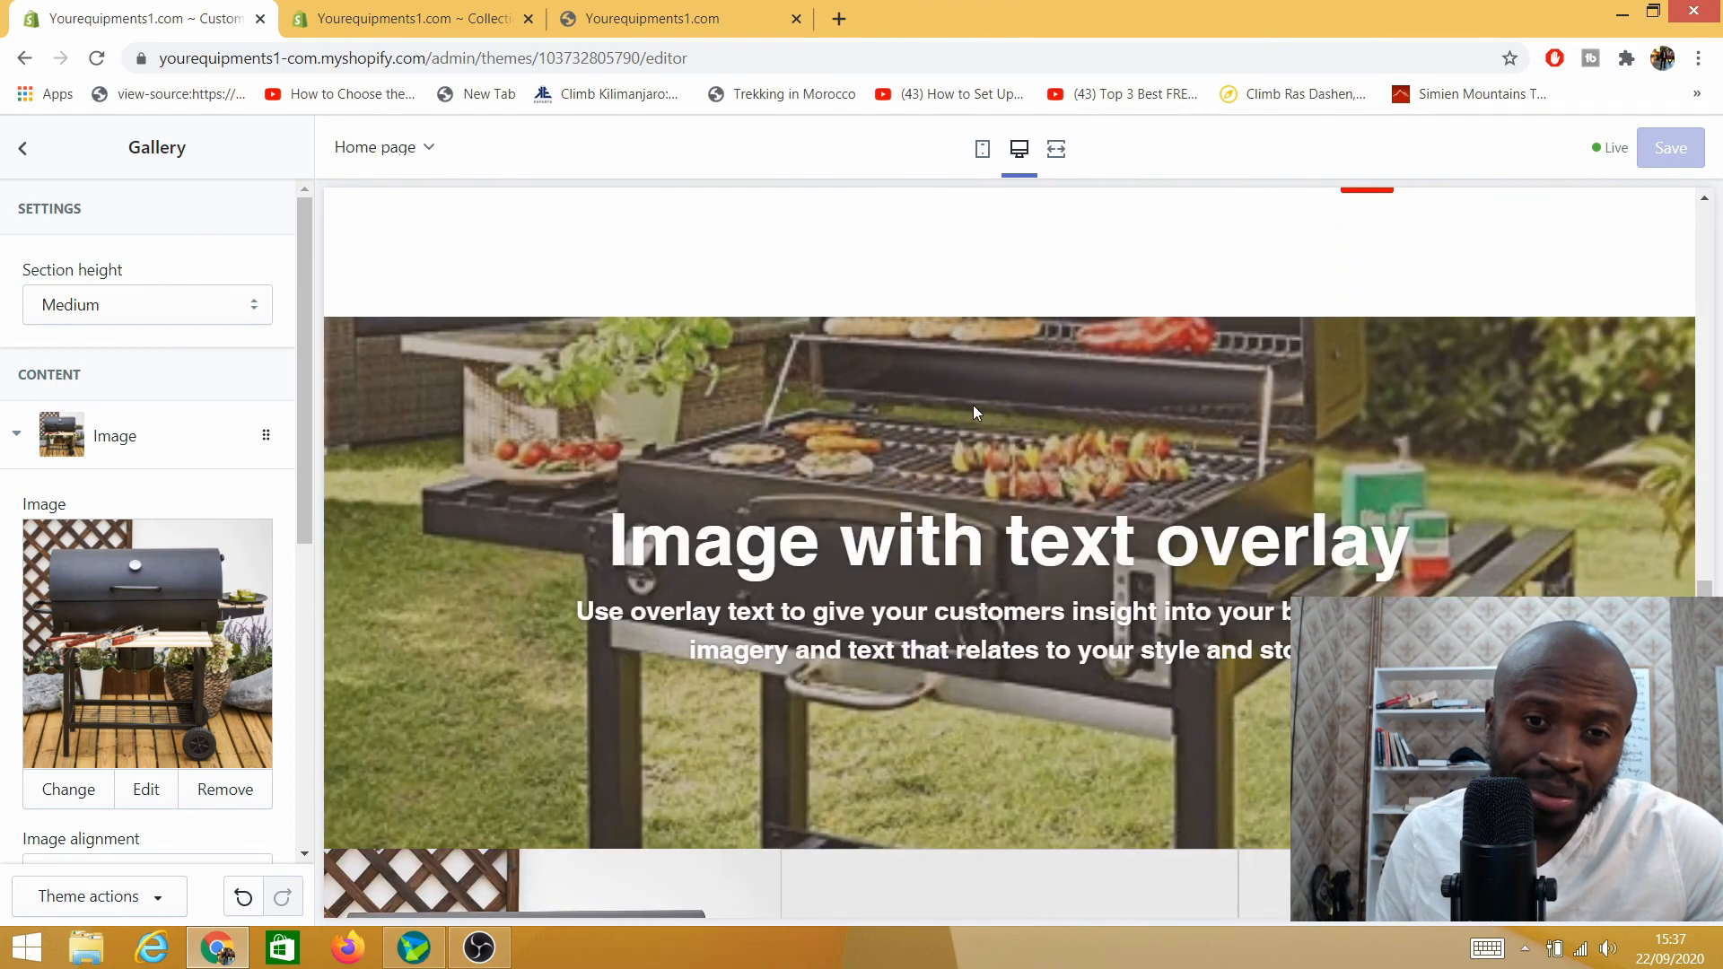
pyautogui.scroll(-10, 934, 455)
pyautogui.scroll(3, 880, 477)
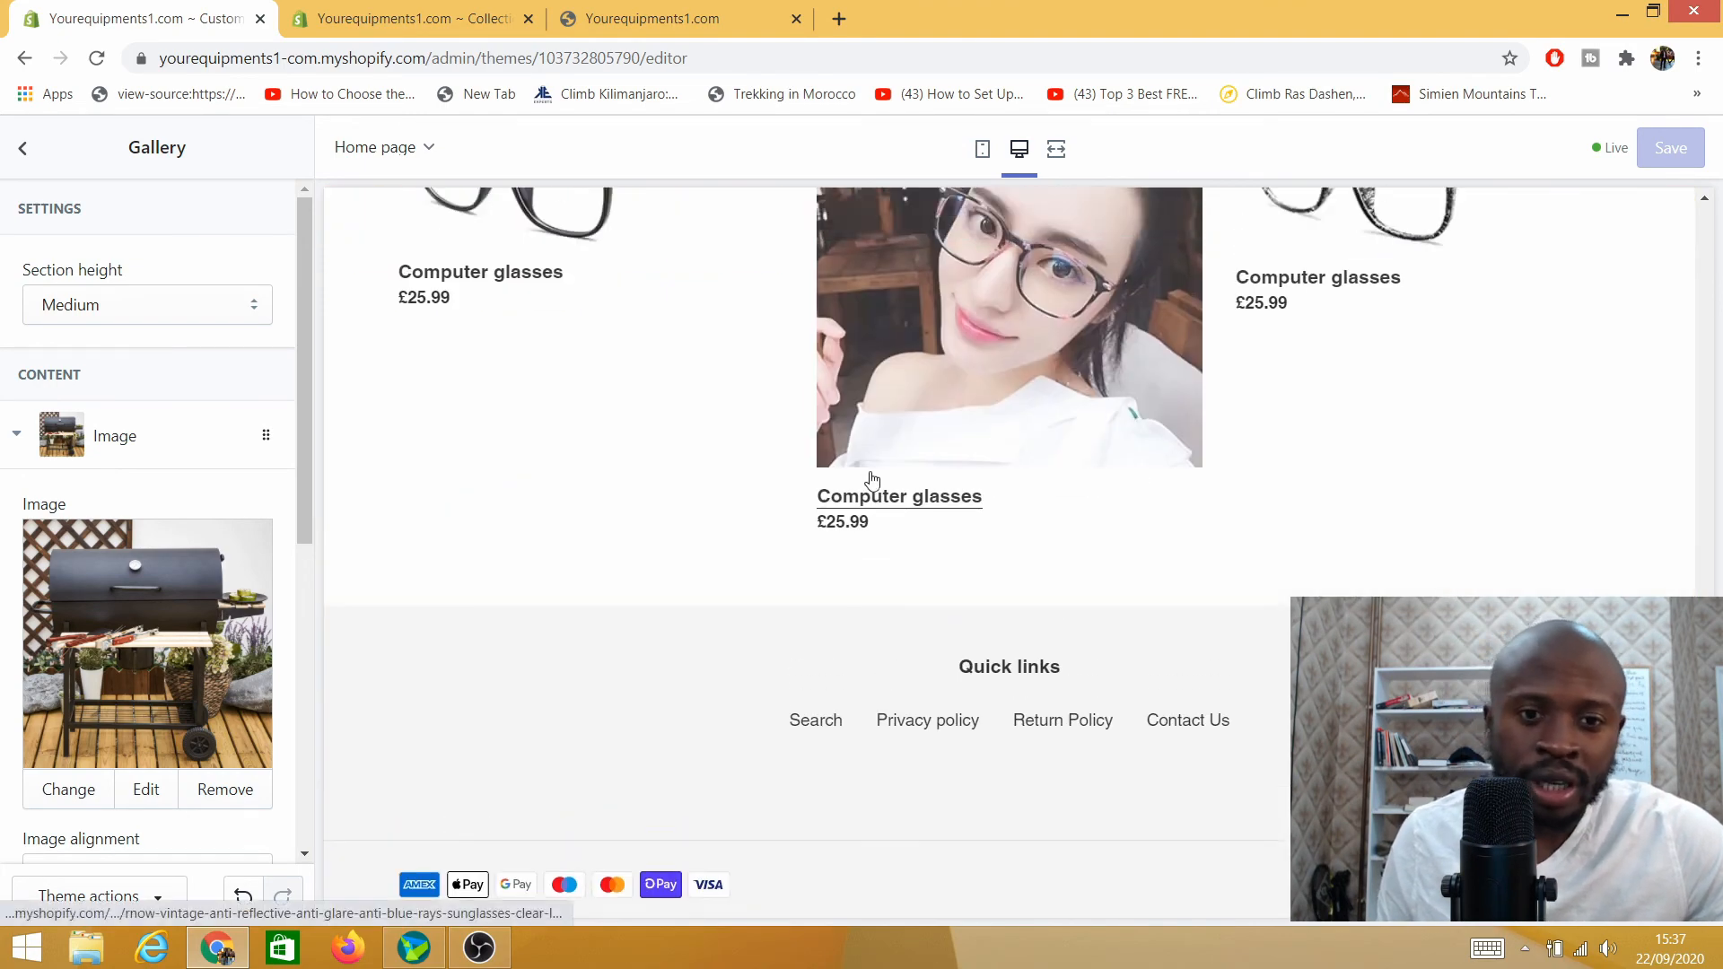
pyautogui.scroll(12, 1014, 530)
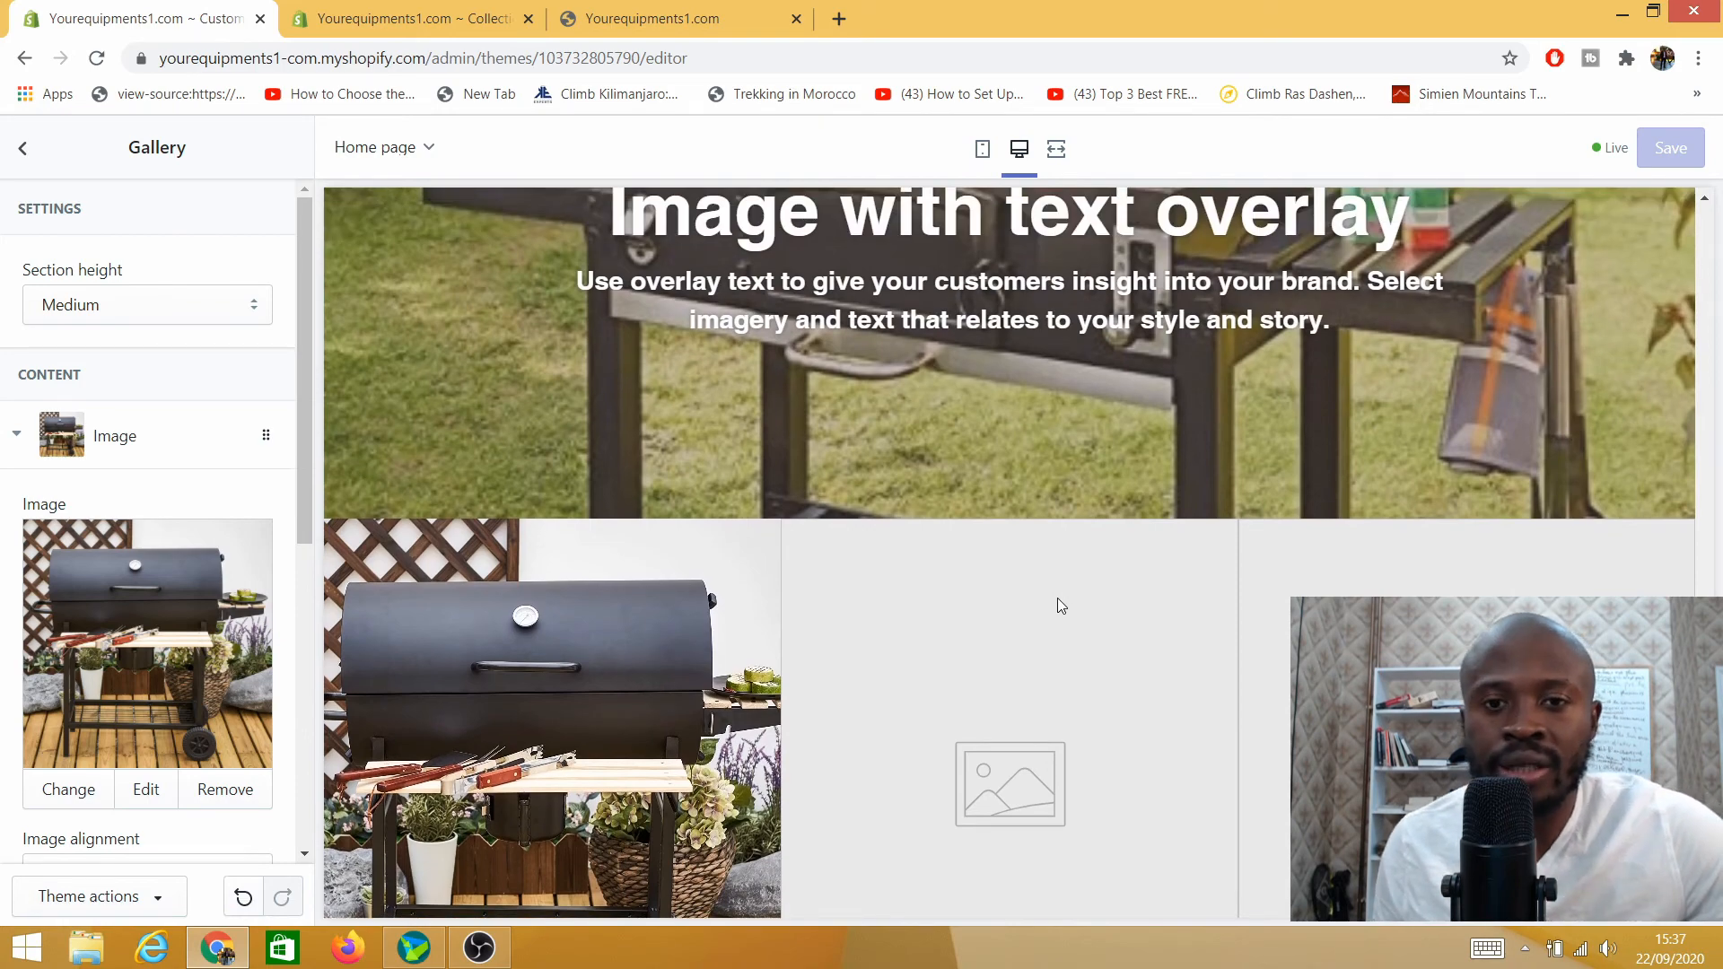
pyautogui.scroll(8, 1050, 602)
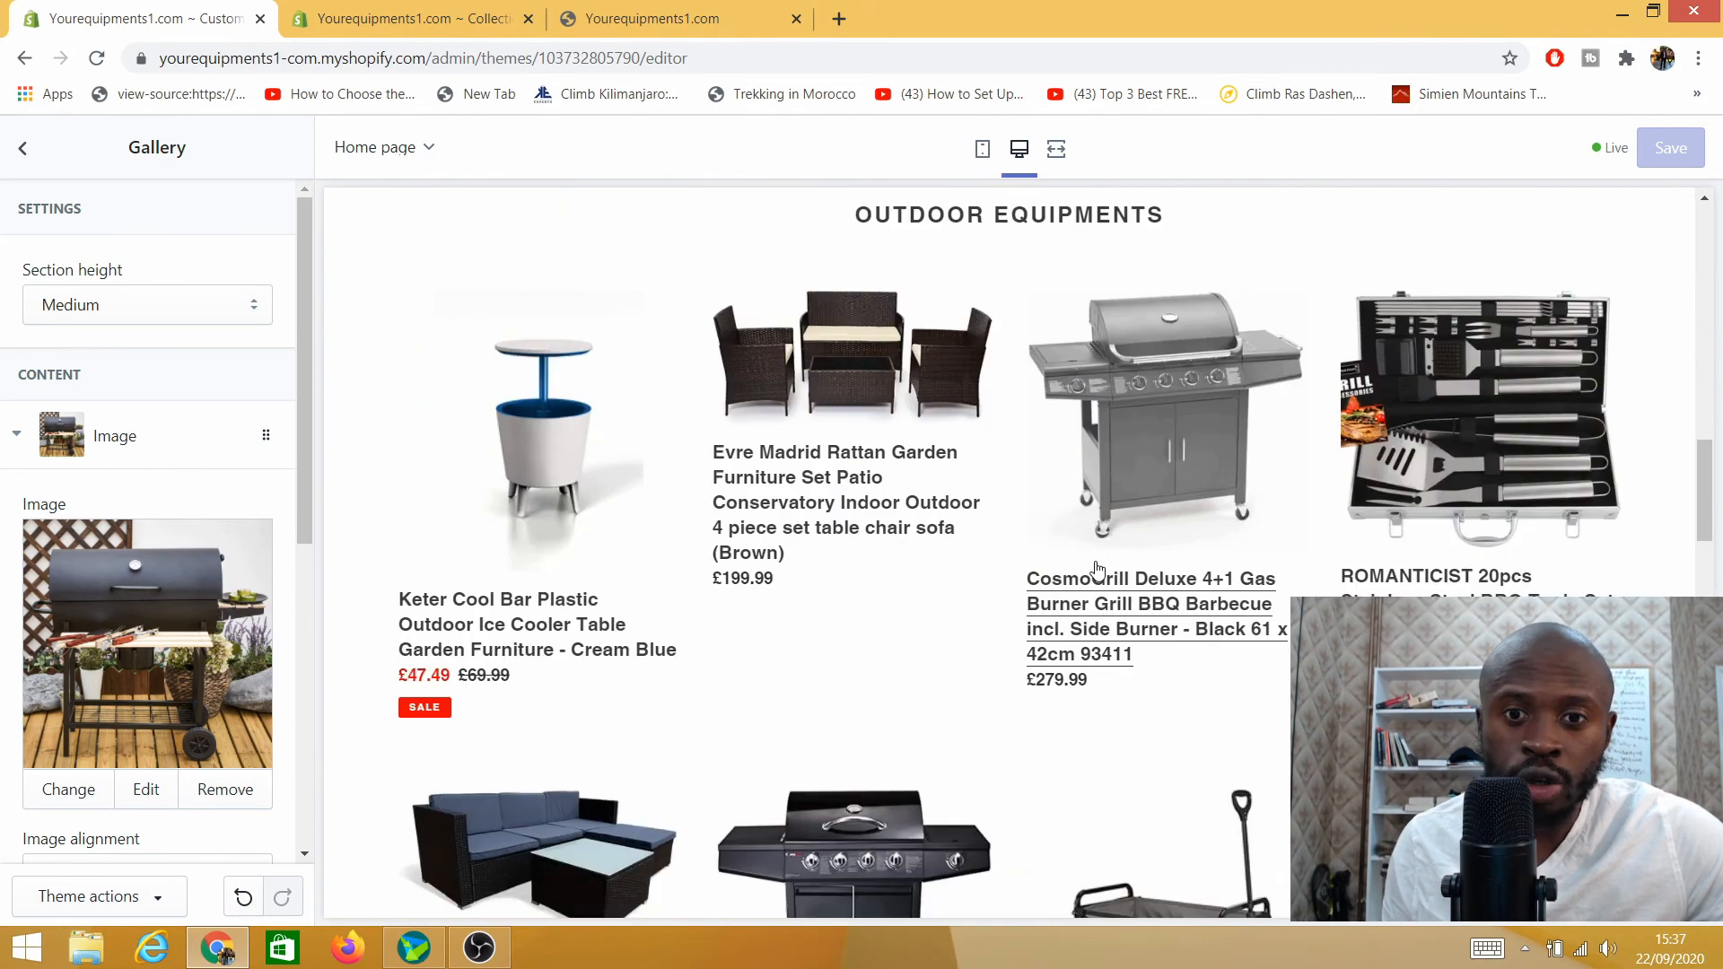
pyautogui.scroll(5, 1094, 569)
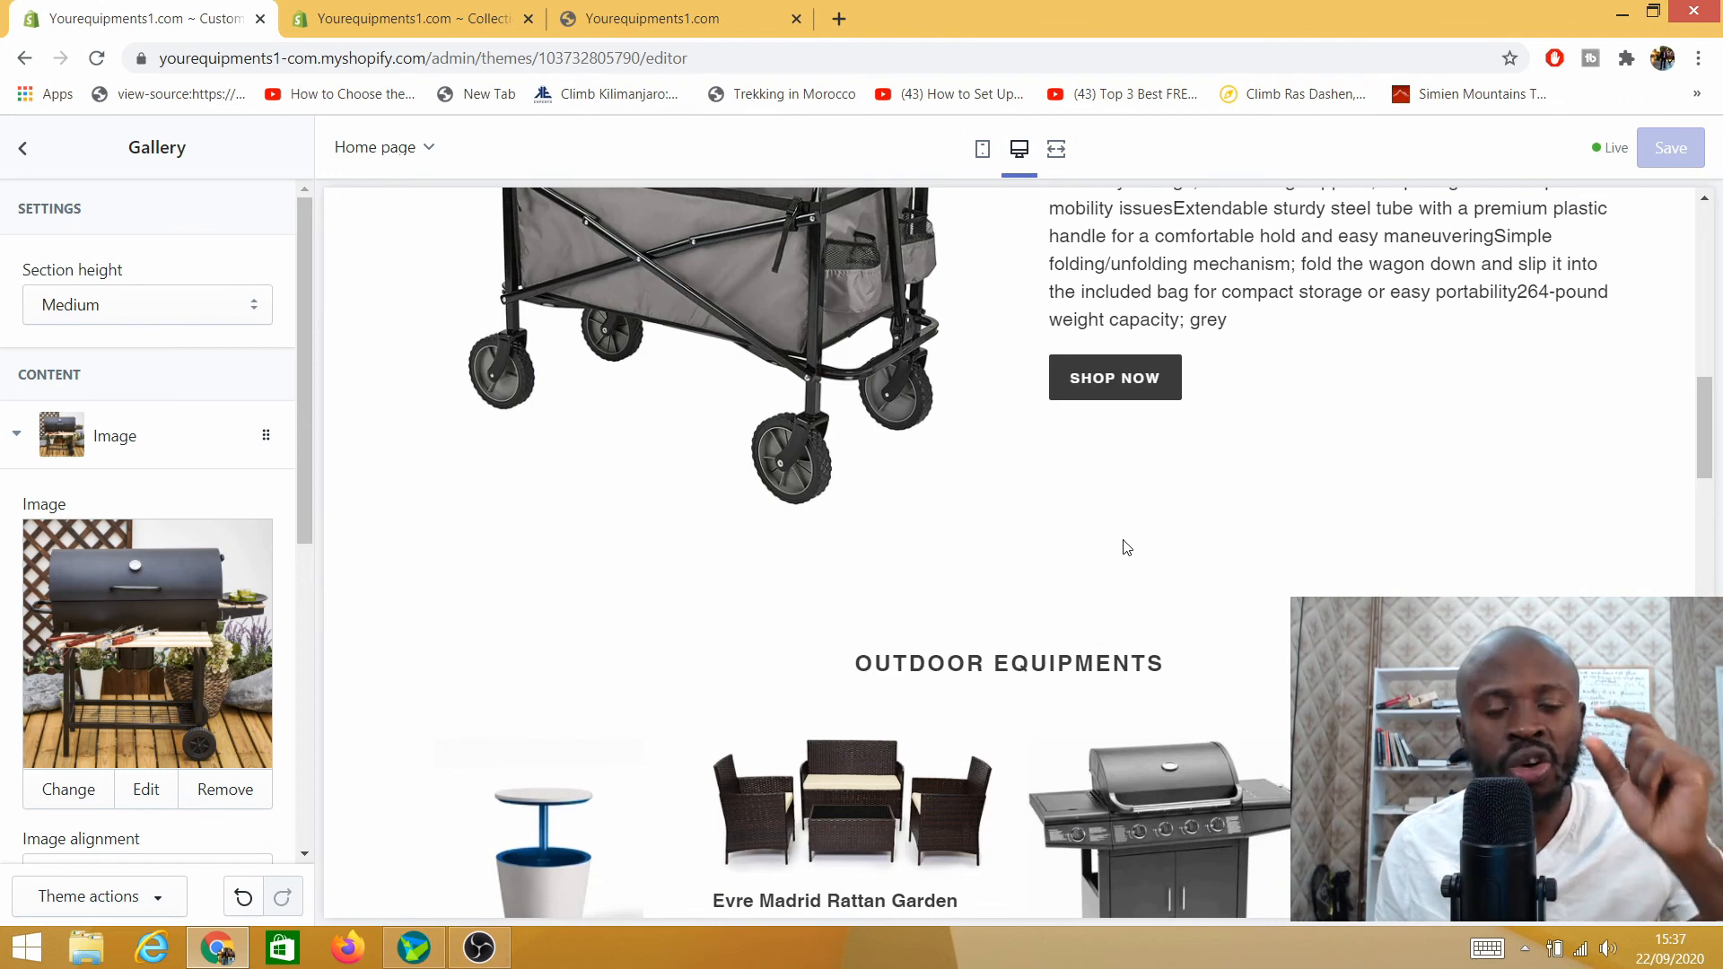
pyautogui.scroll(5, 975, 607)
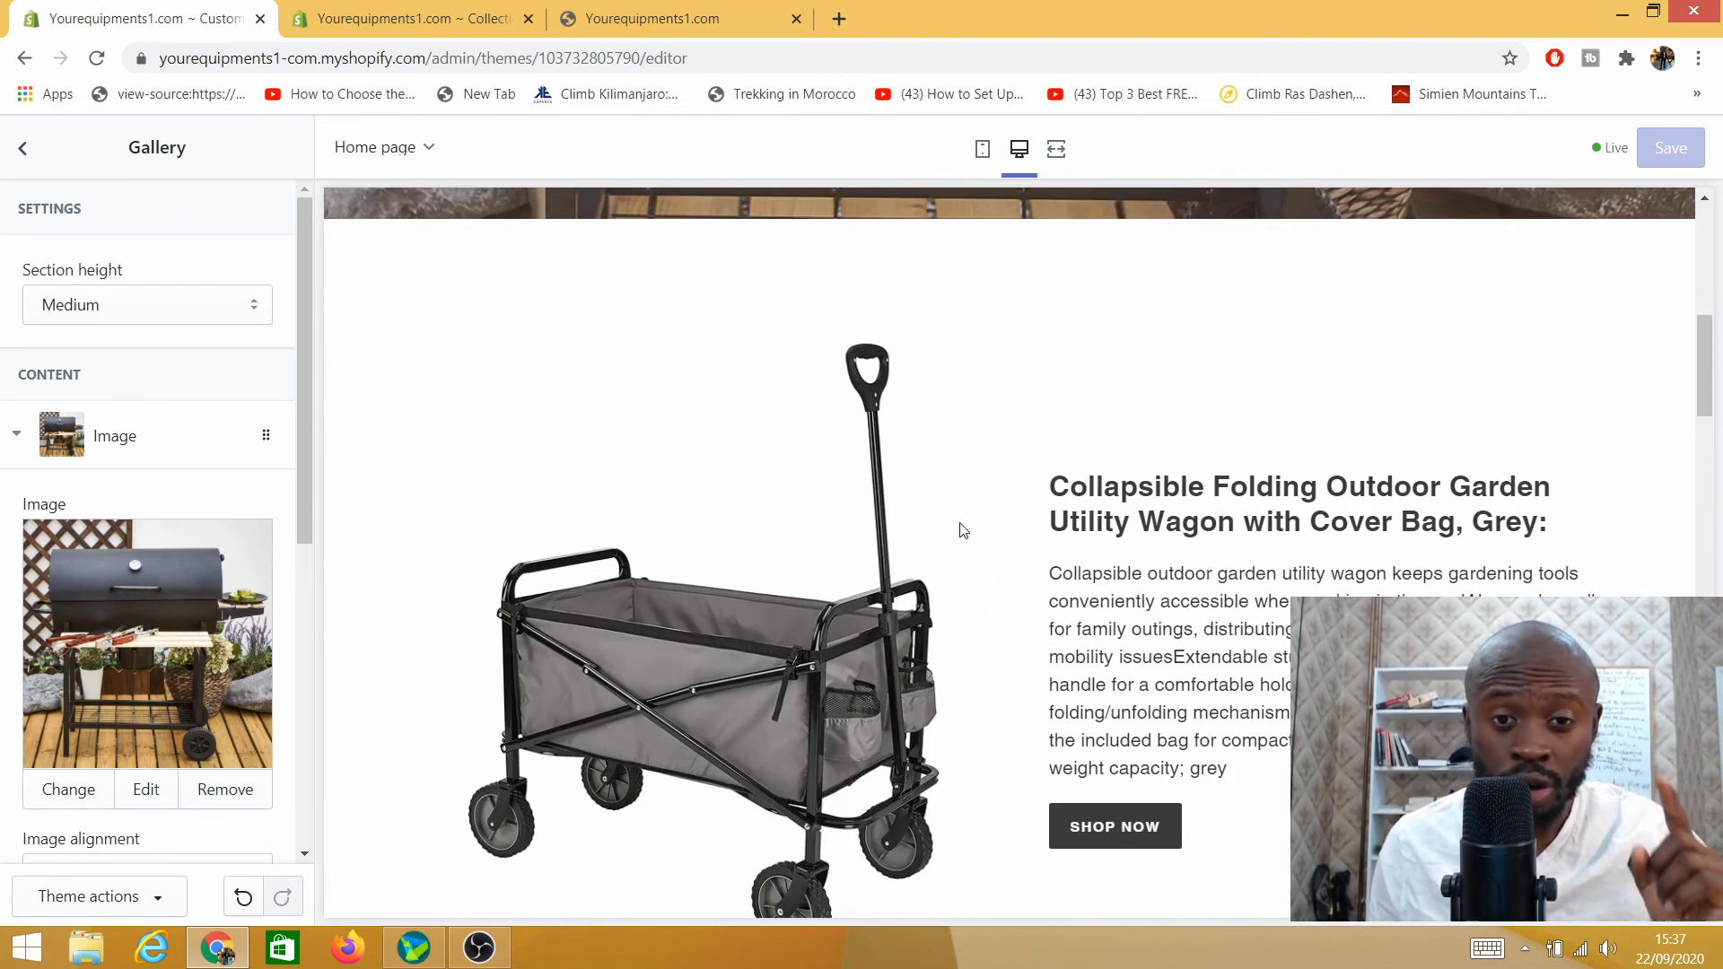
pyautogui.scroll(9, 963, 526)
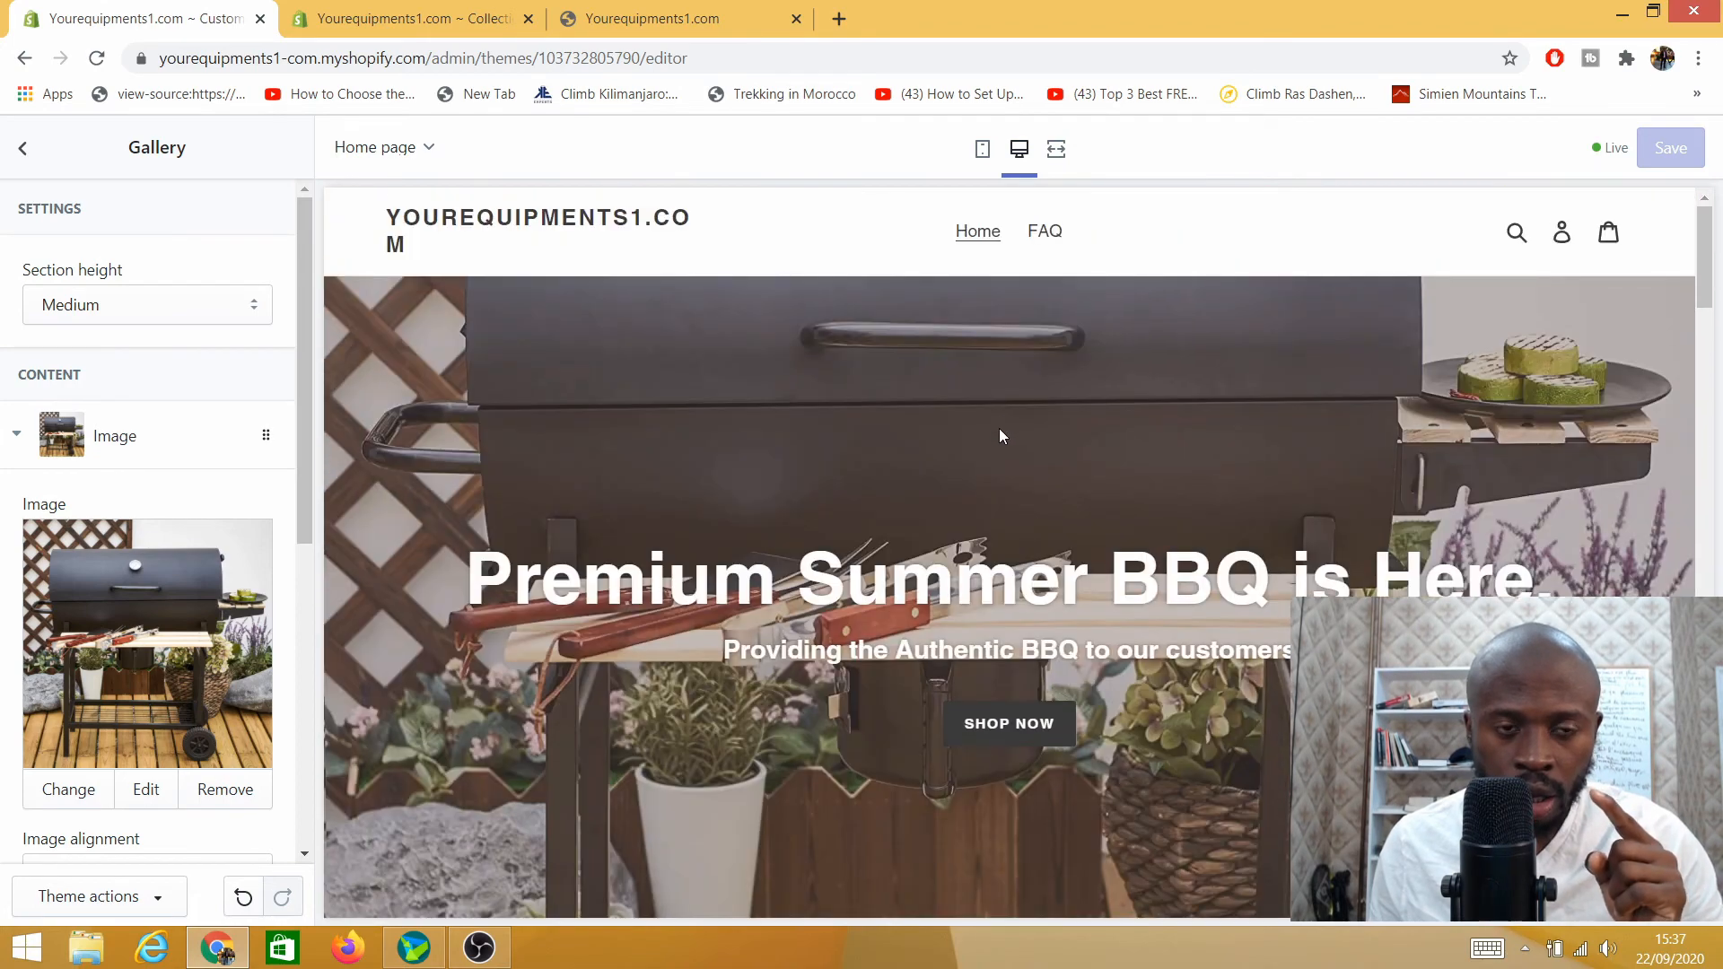
# Step: Switch to the store admin's collection tab and open the online store's Navigation menus
pyautogui.click(417, 20)
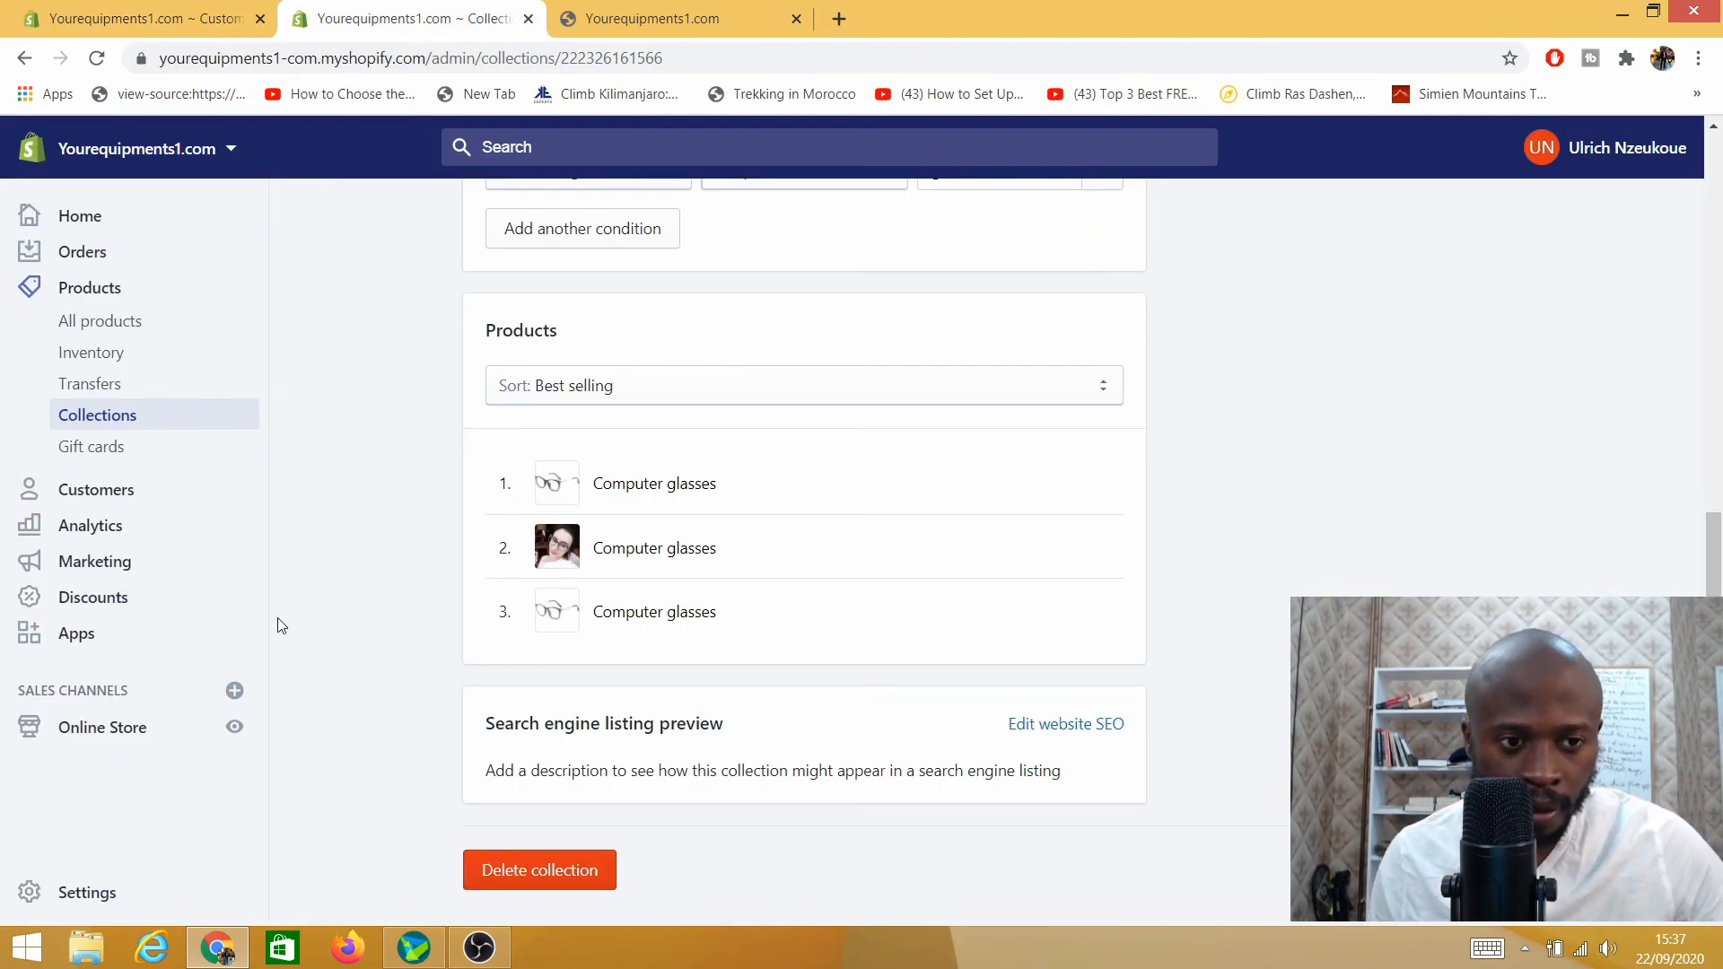
pyautogui.click(87, 740)
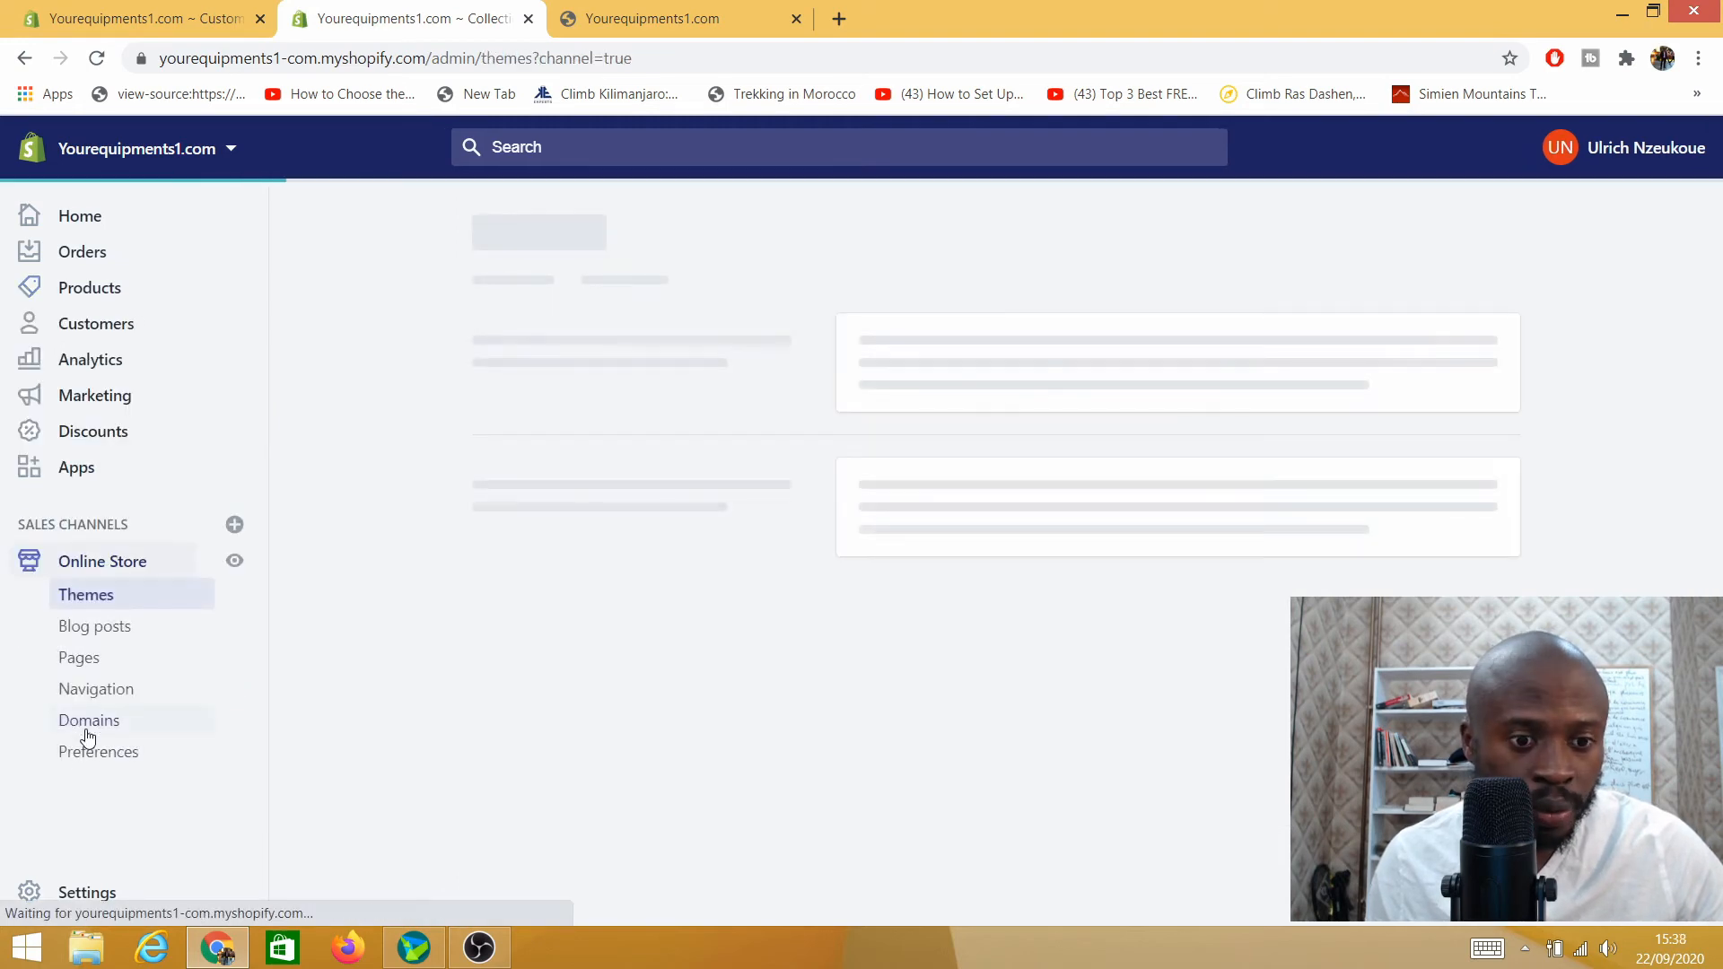
pyautogui.scroll(-2, 525, 621)
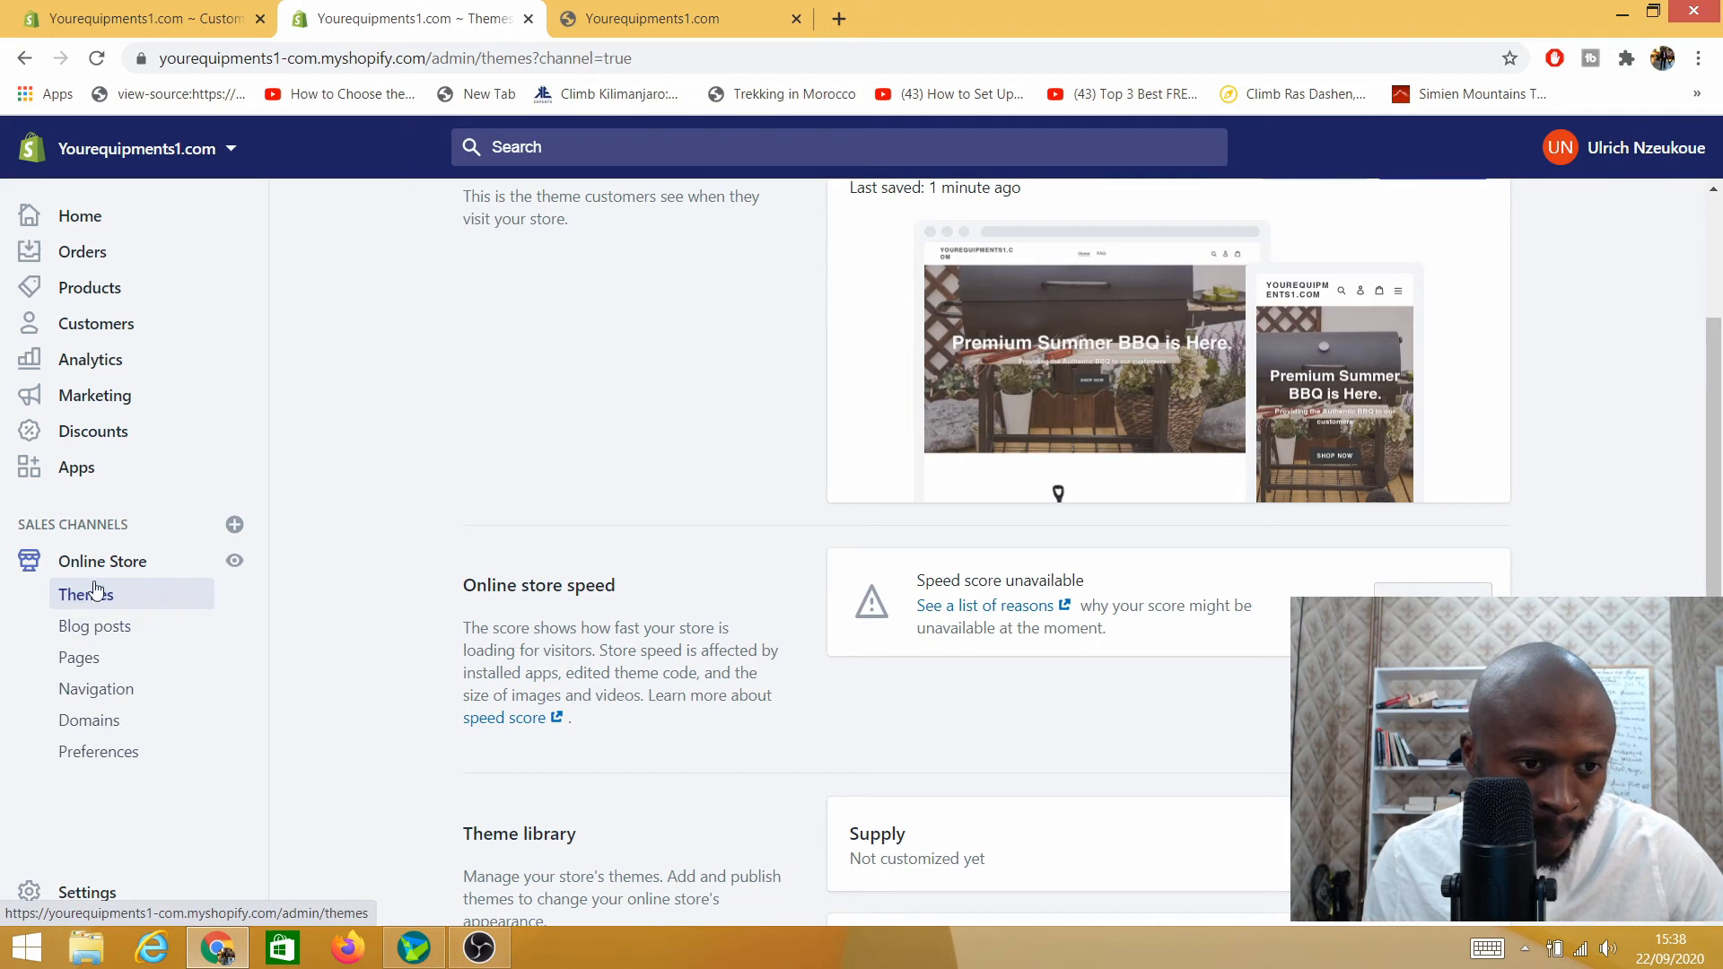
pyautogui.click(101, 699)
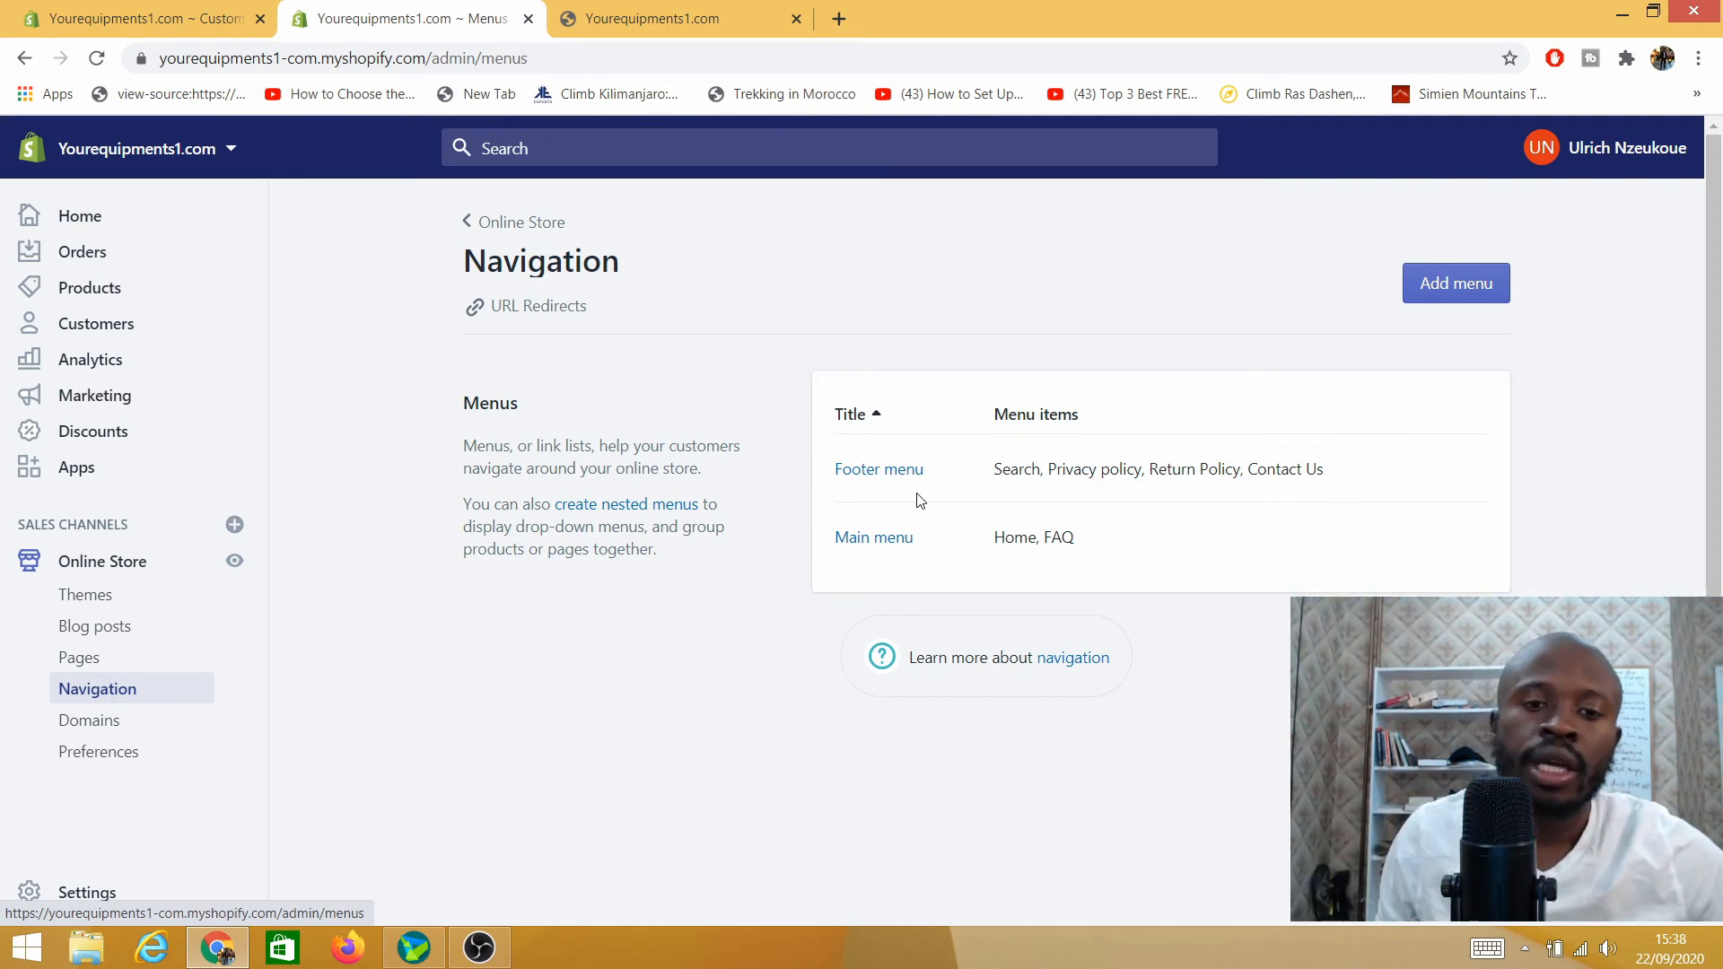
# Step: Switch to the live storefront tab and check the header menu on the home page
pyautogui.click(703, 19)
pyautogui.scroll(4, 857, 308)
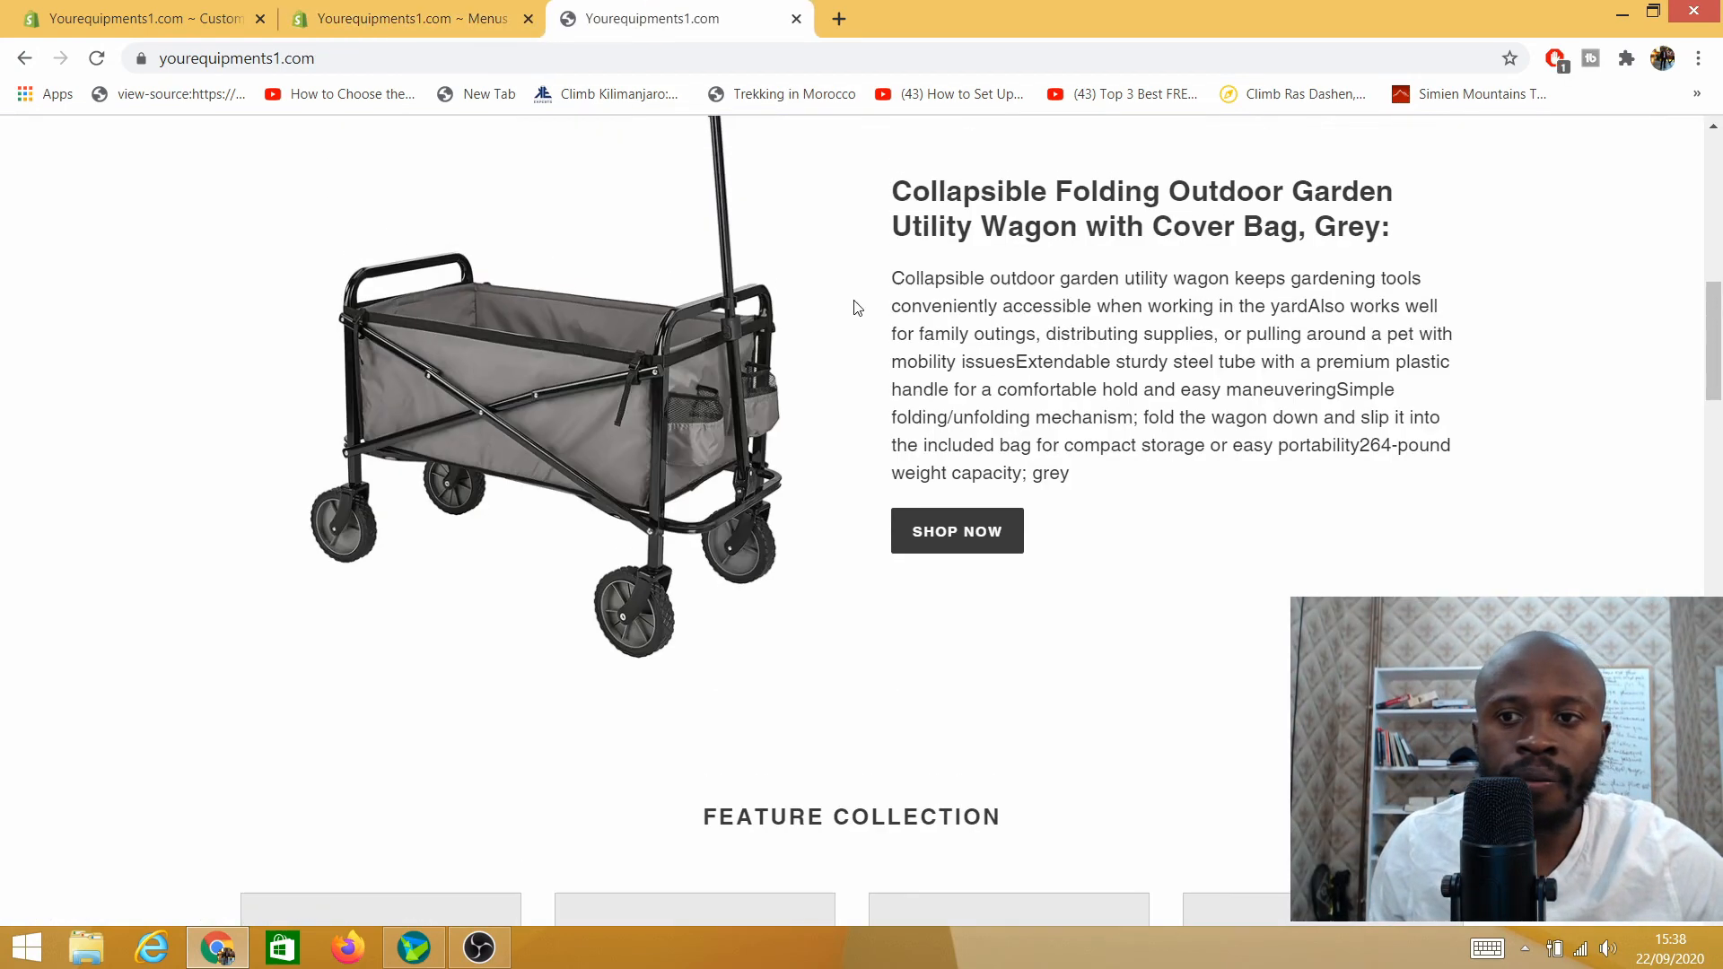
pyautogui.scroll(8, 857, 308)
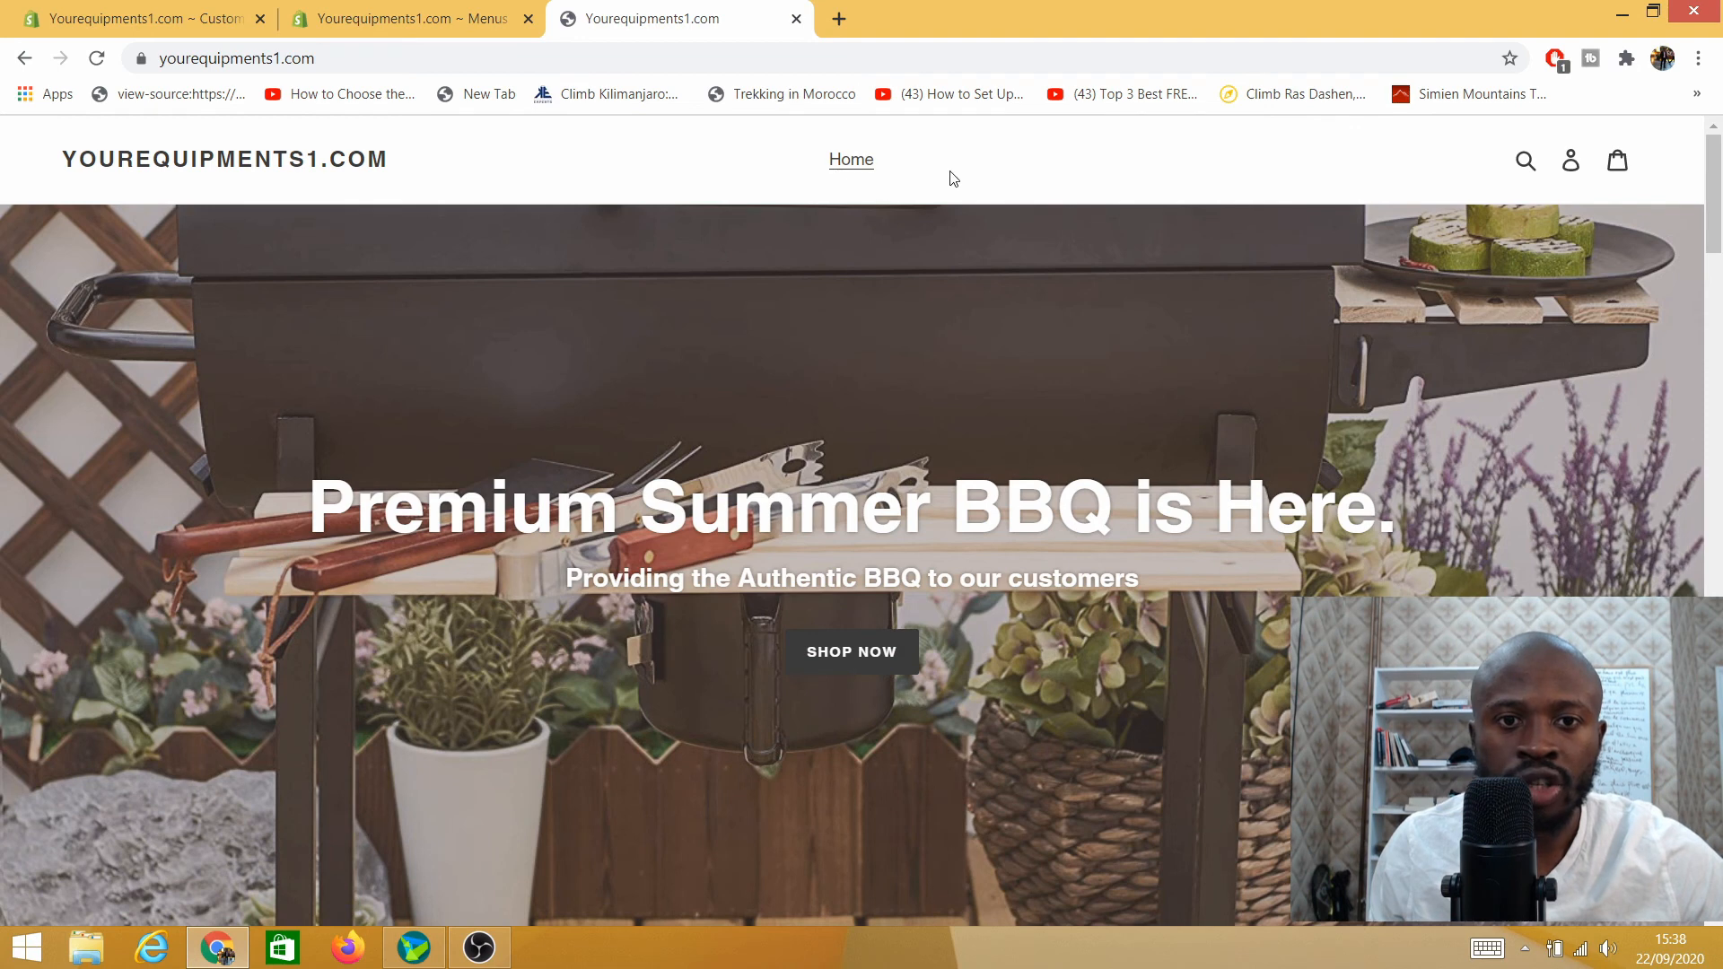
# Step: Reload the live storefront to check its header menu, and open the Main menu in the store admin's Navigation page
pyautogui.rightClick(956, 182)
pyautogui.click(1027, 241)
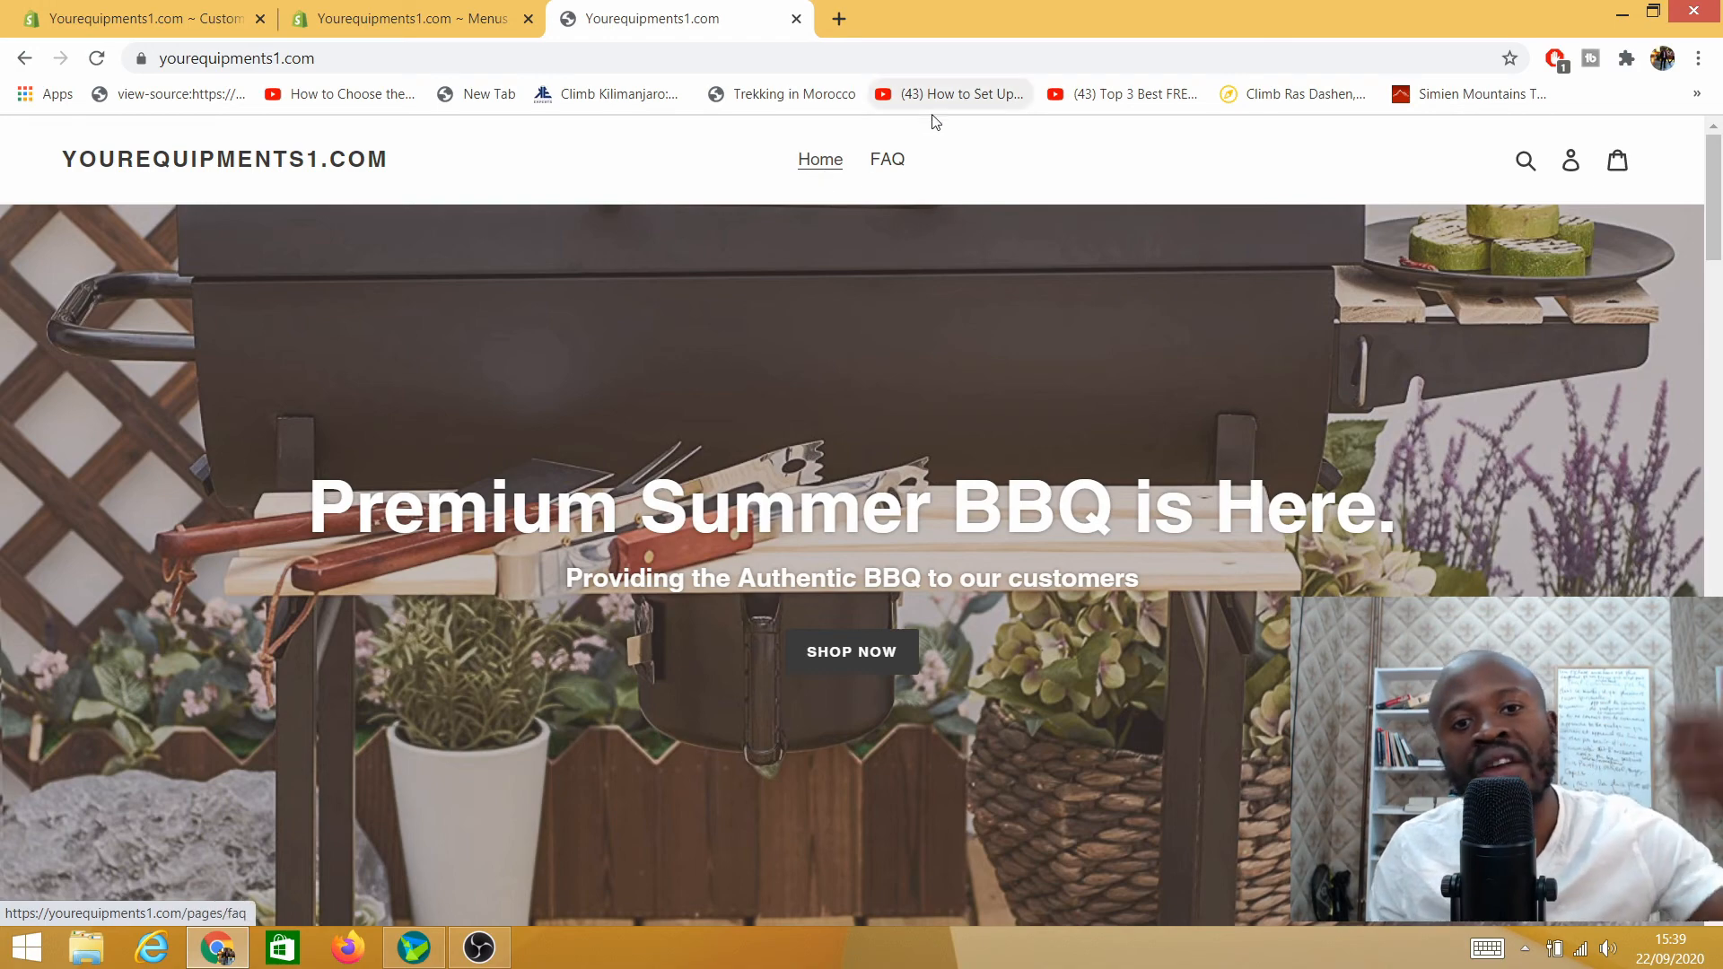
pyautogui.click(400, 20)
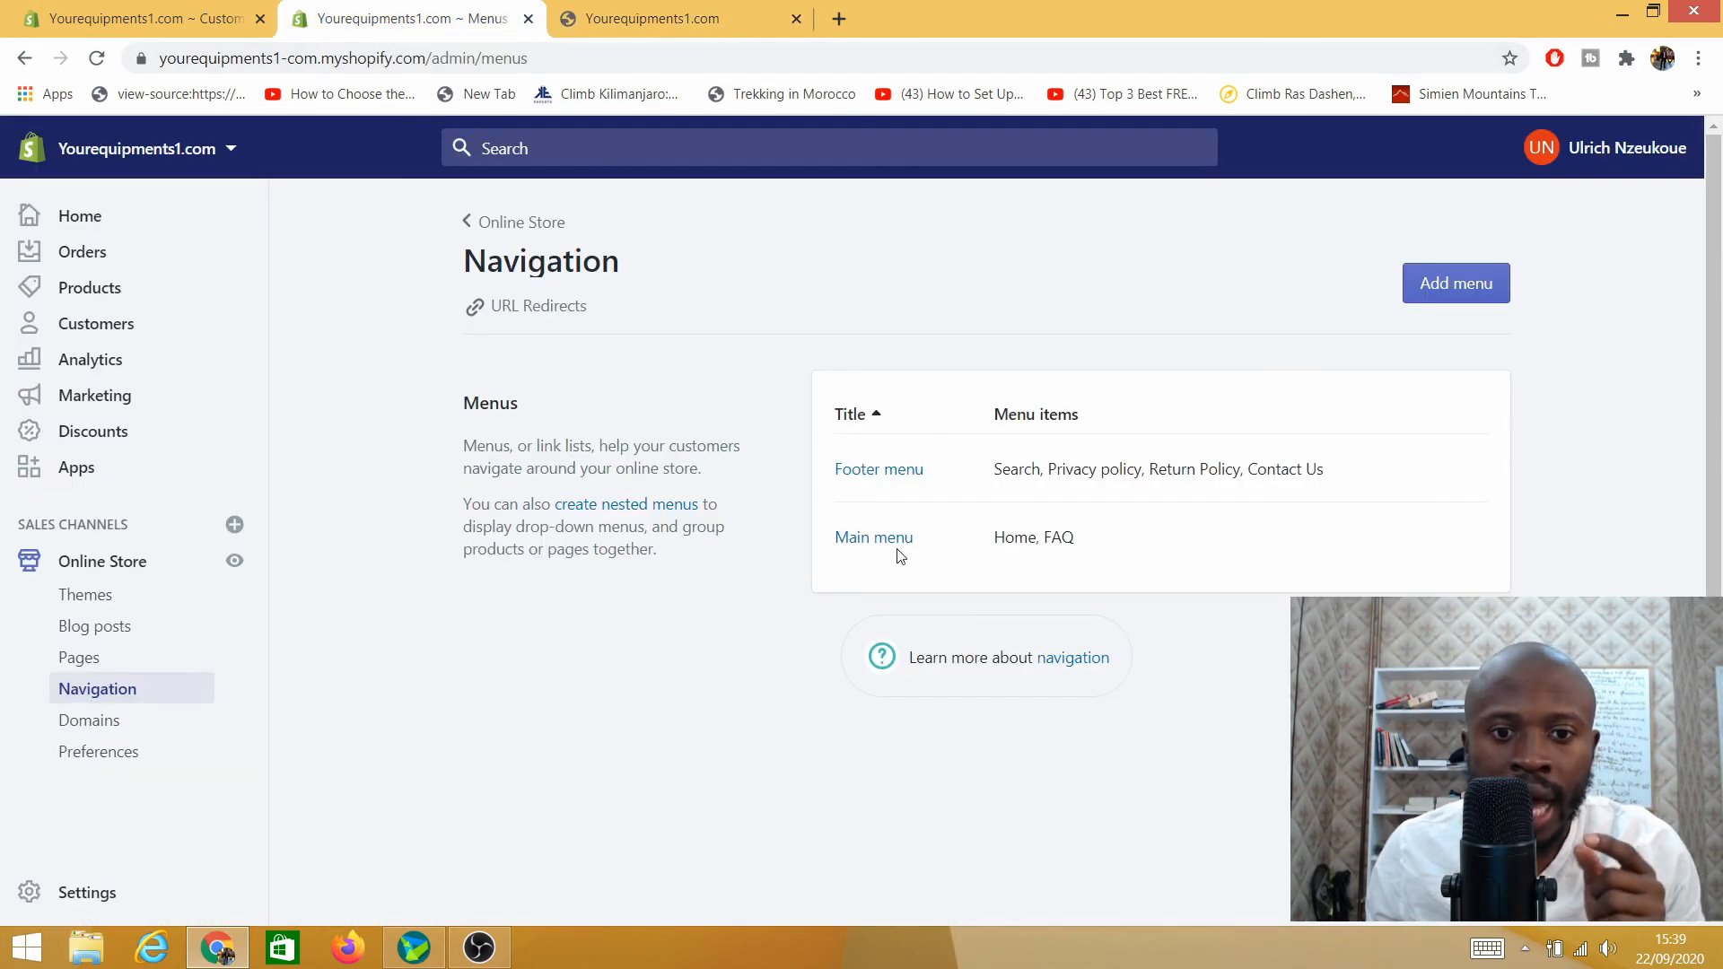
pyautogui.click(860, 539)
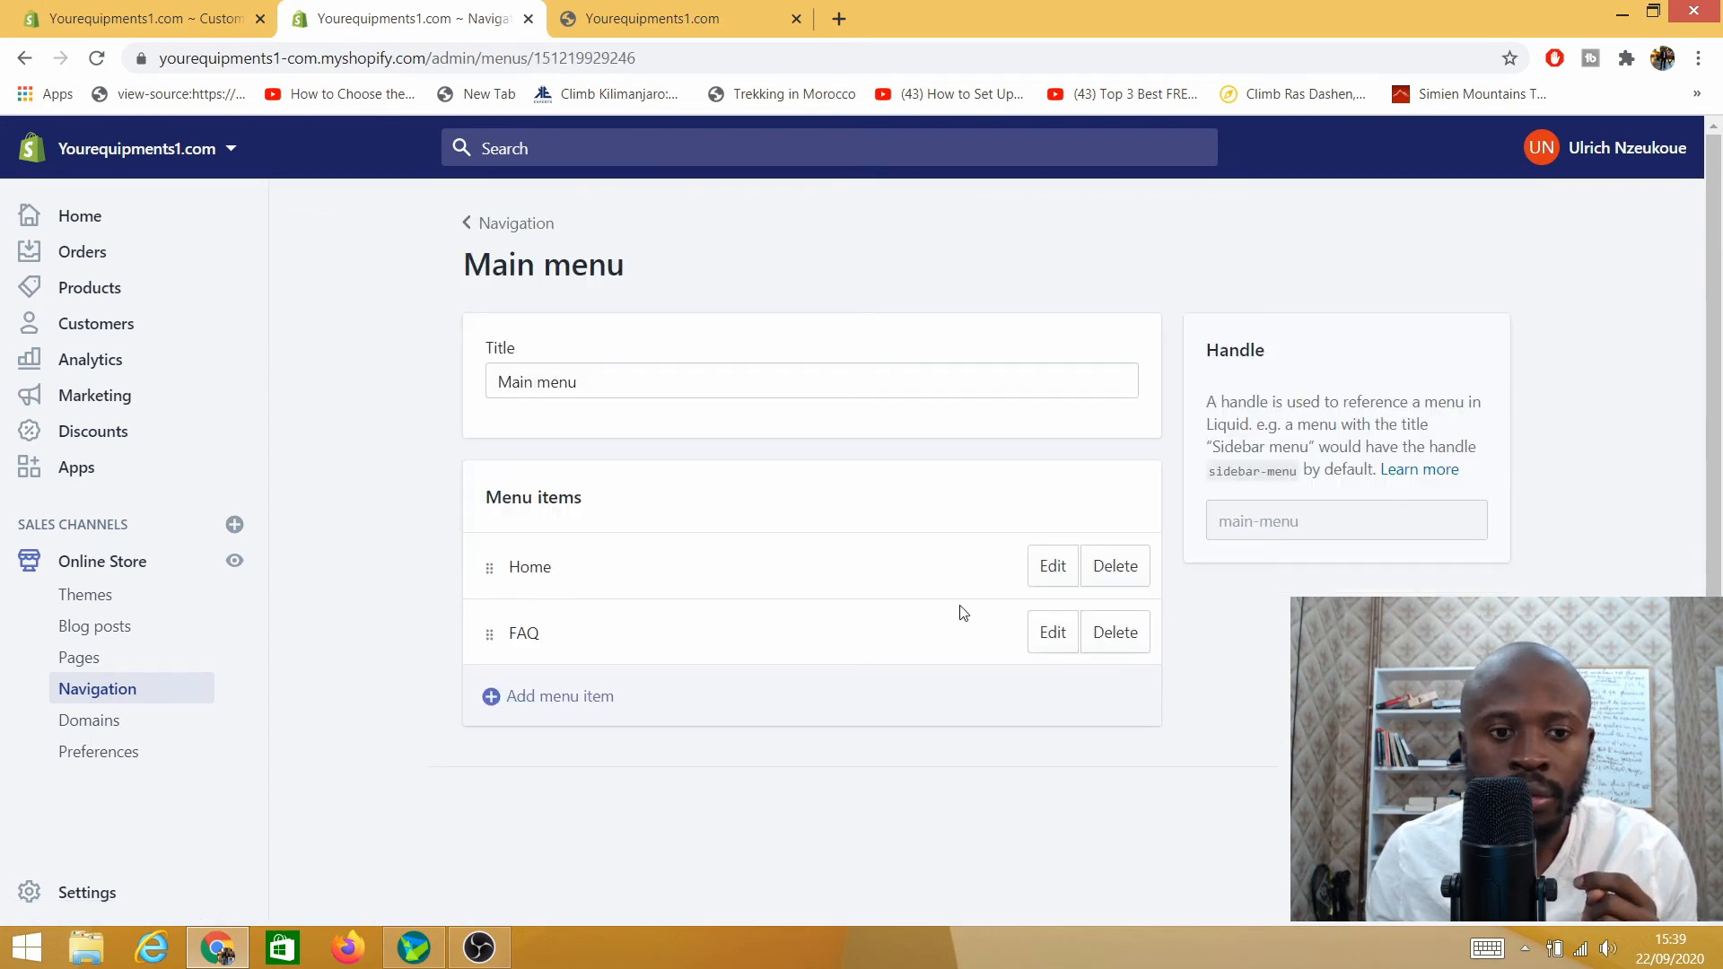
# Step: Add a menu item named Garden Furnitures to the Main menu, linked to the Garden furnitures collection
pyautogui.click(539, 711)
pyautogui.click(572, 528)
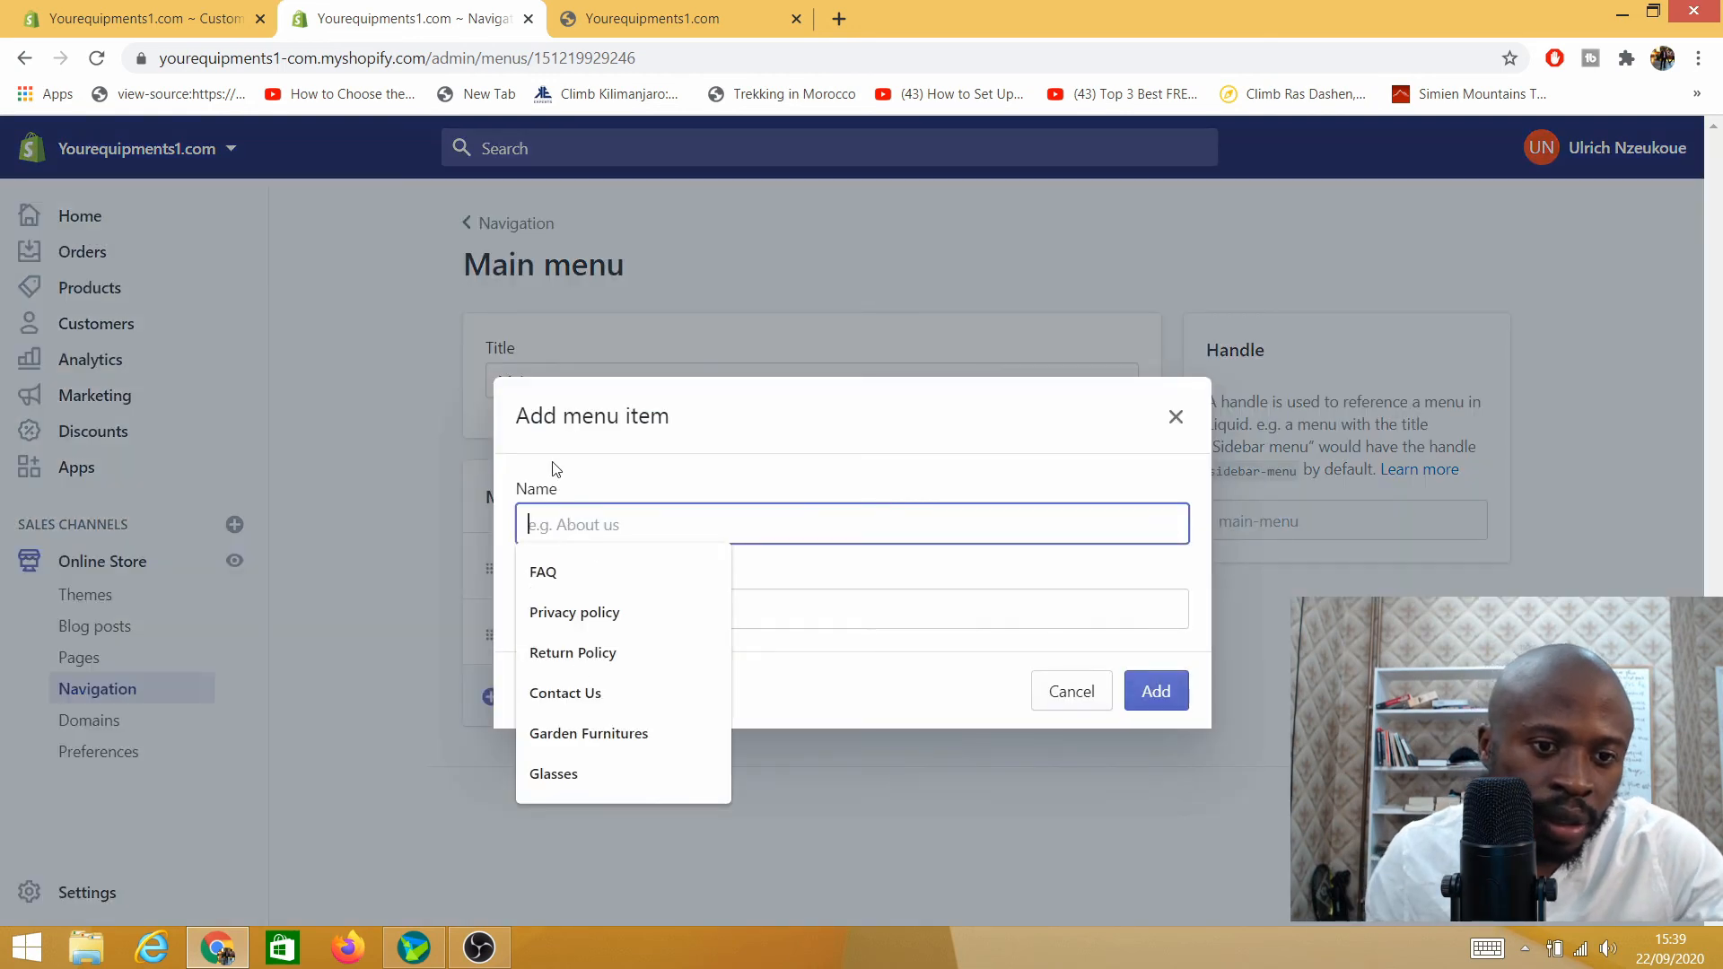
pyautogui.click(581, 734)
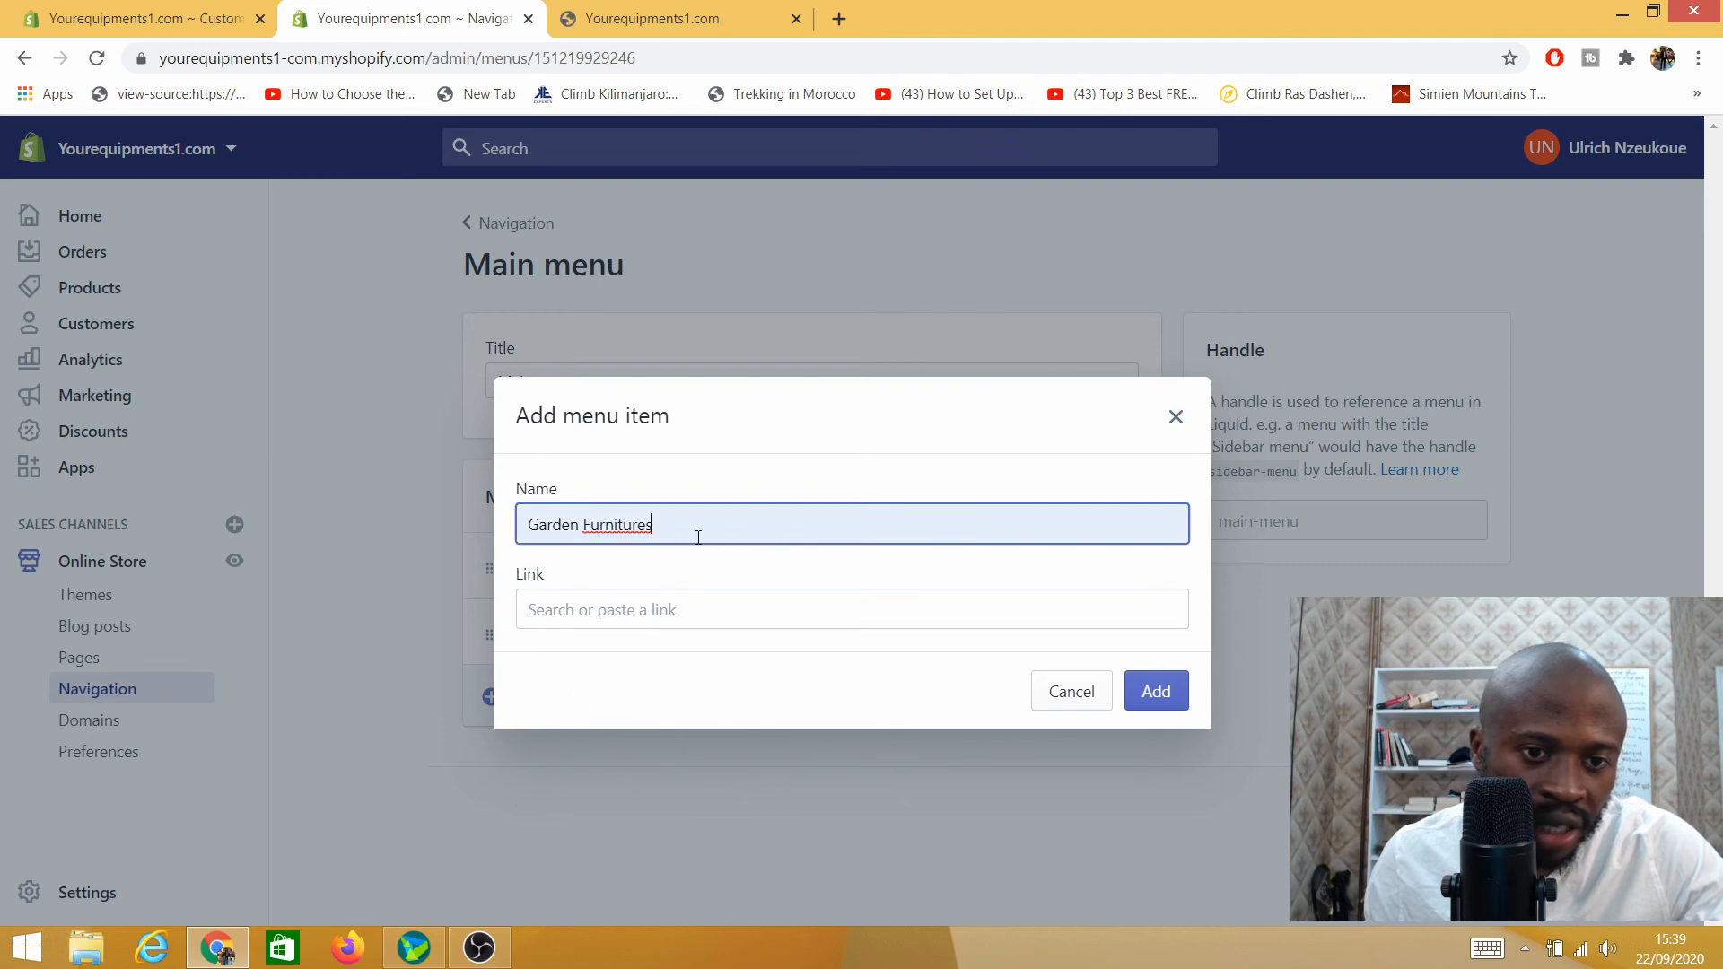
pyautogui.click(585, 609)
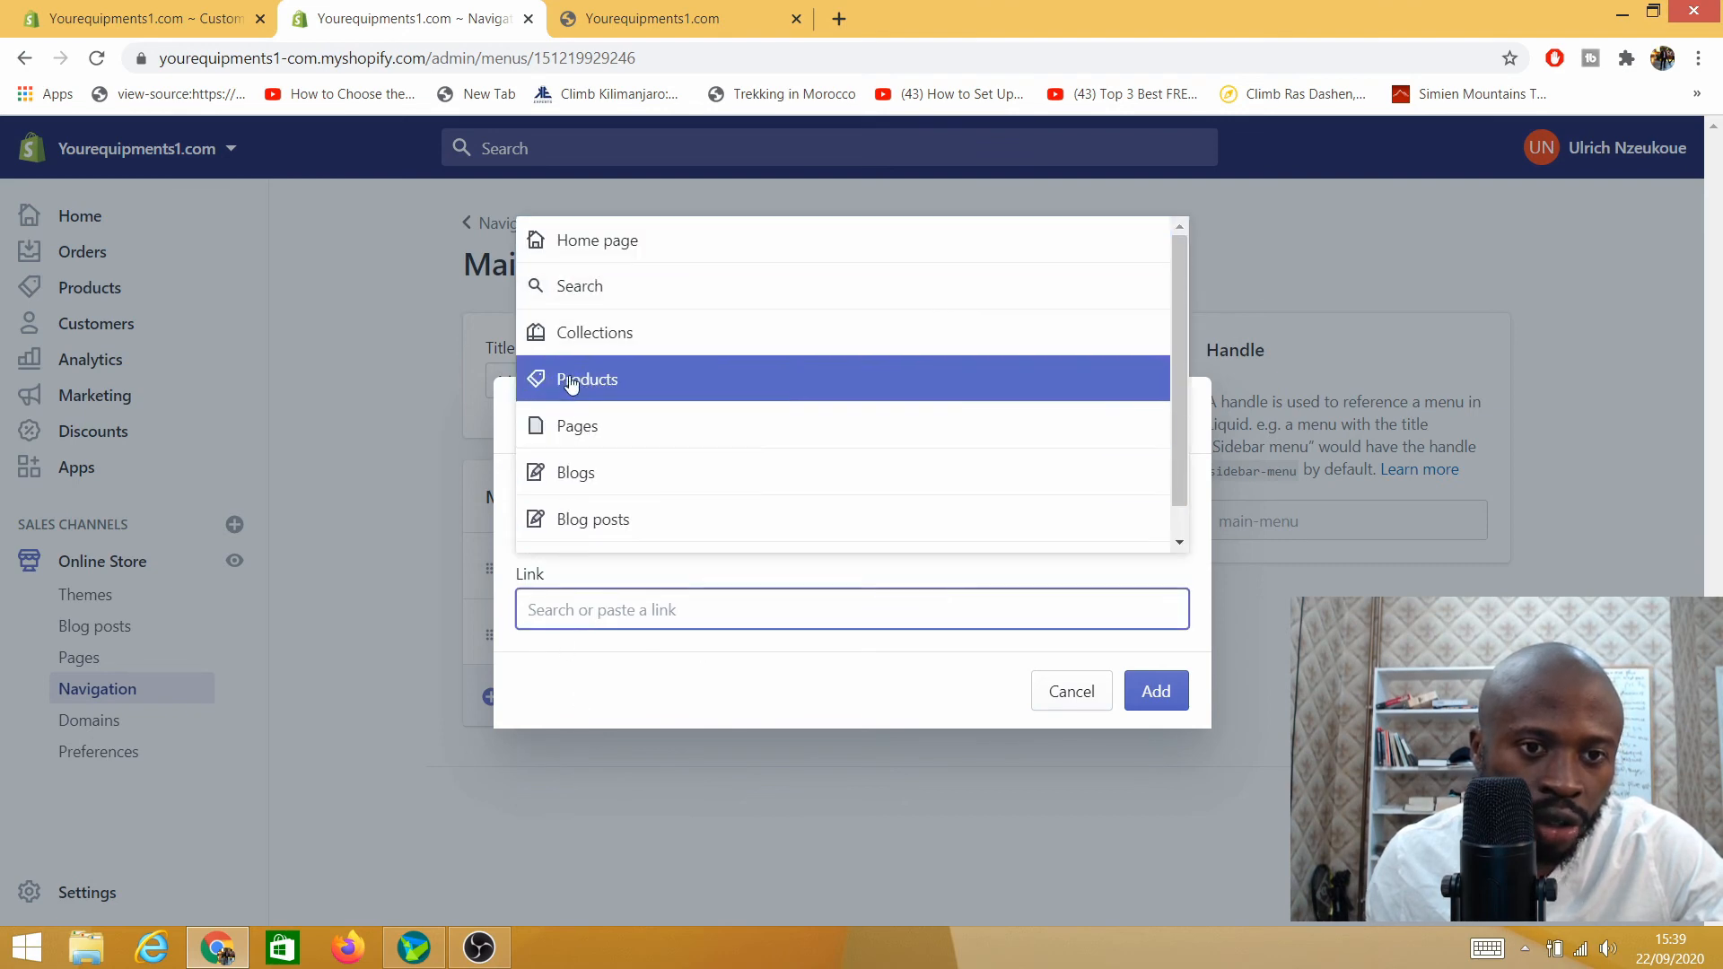
pyautogui.click(603, 338)
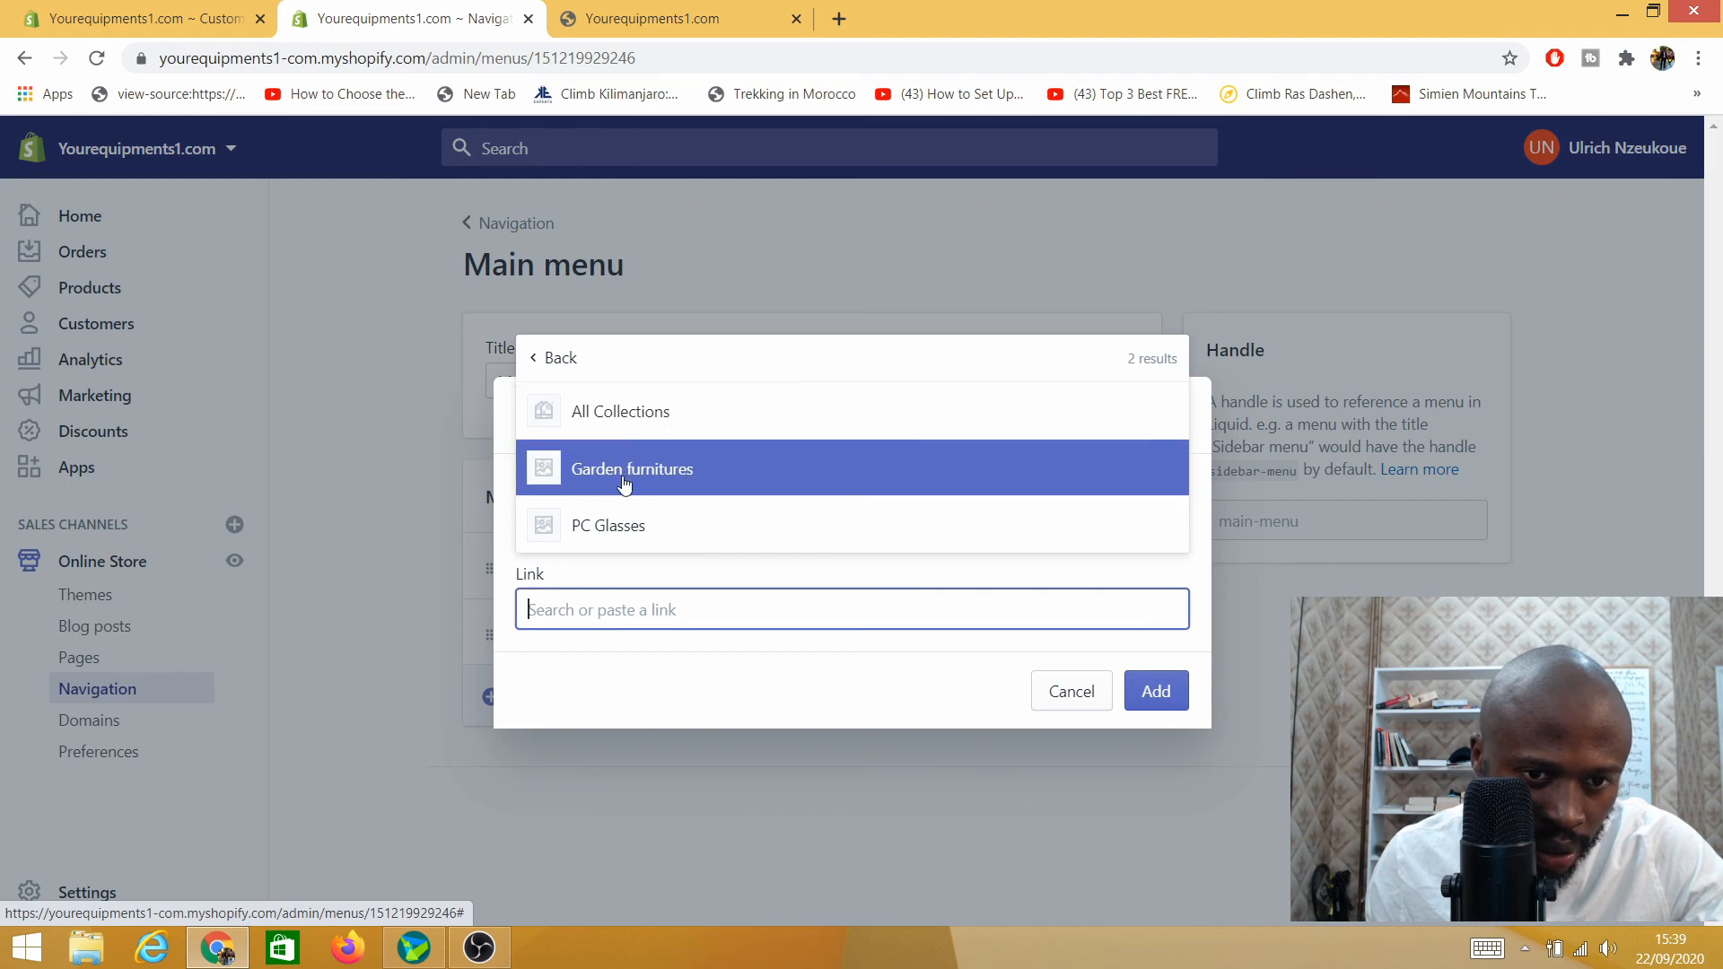
pyautogui.click(626, 486)
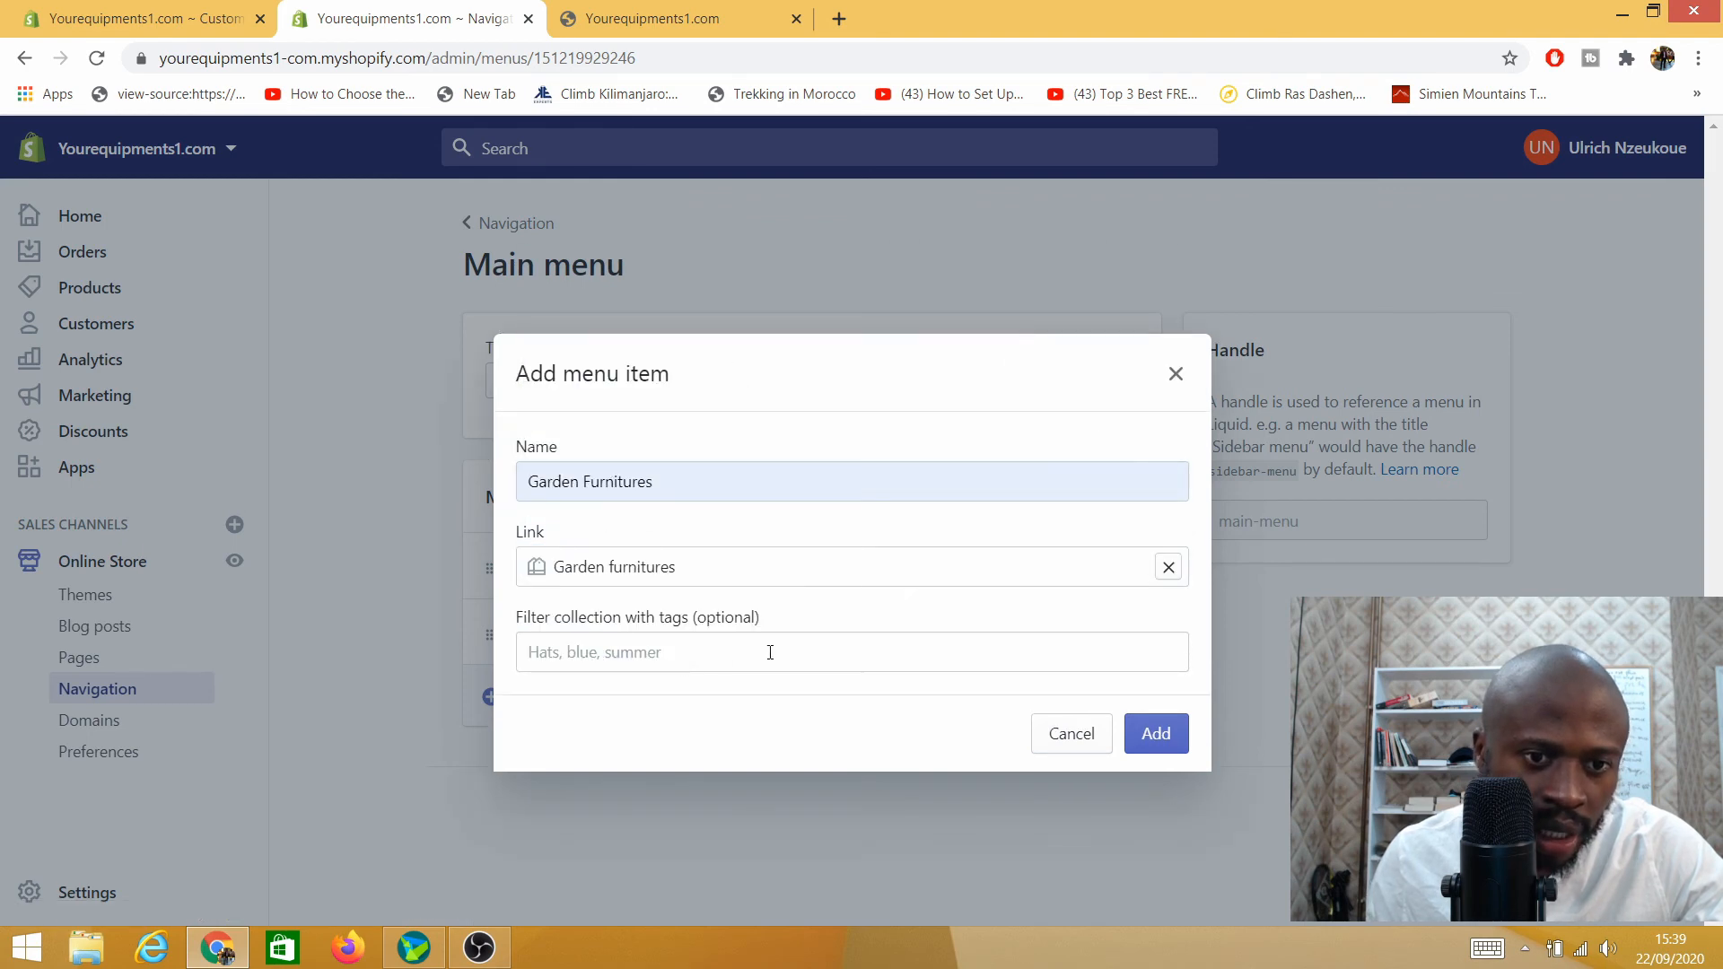
pyautogui.click(1157, 734)
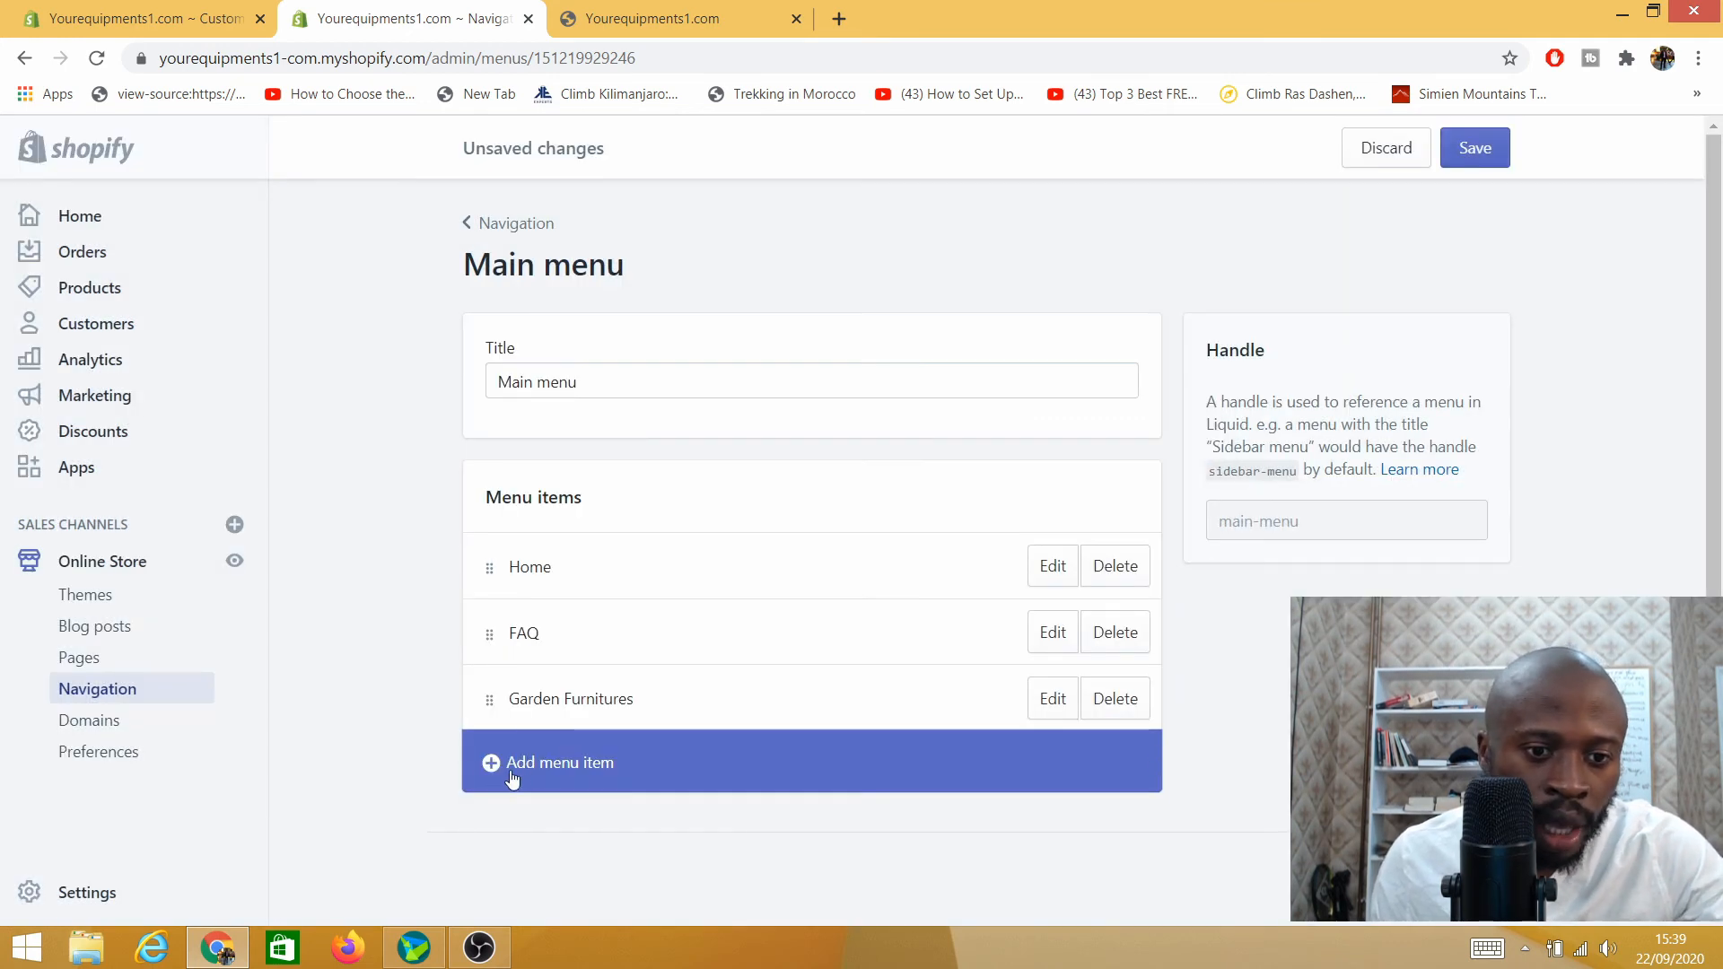
# Step: Add a menu item named Glasses linked to the PC Glasses collection and save the Main menu
pyautogui.click(489, 764)
pyautogui.click(567, 525)
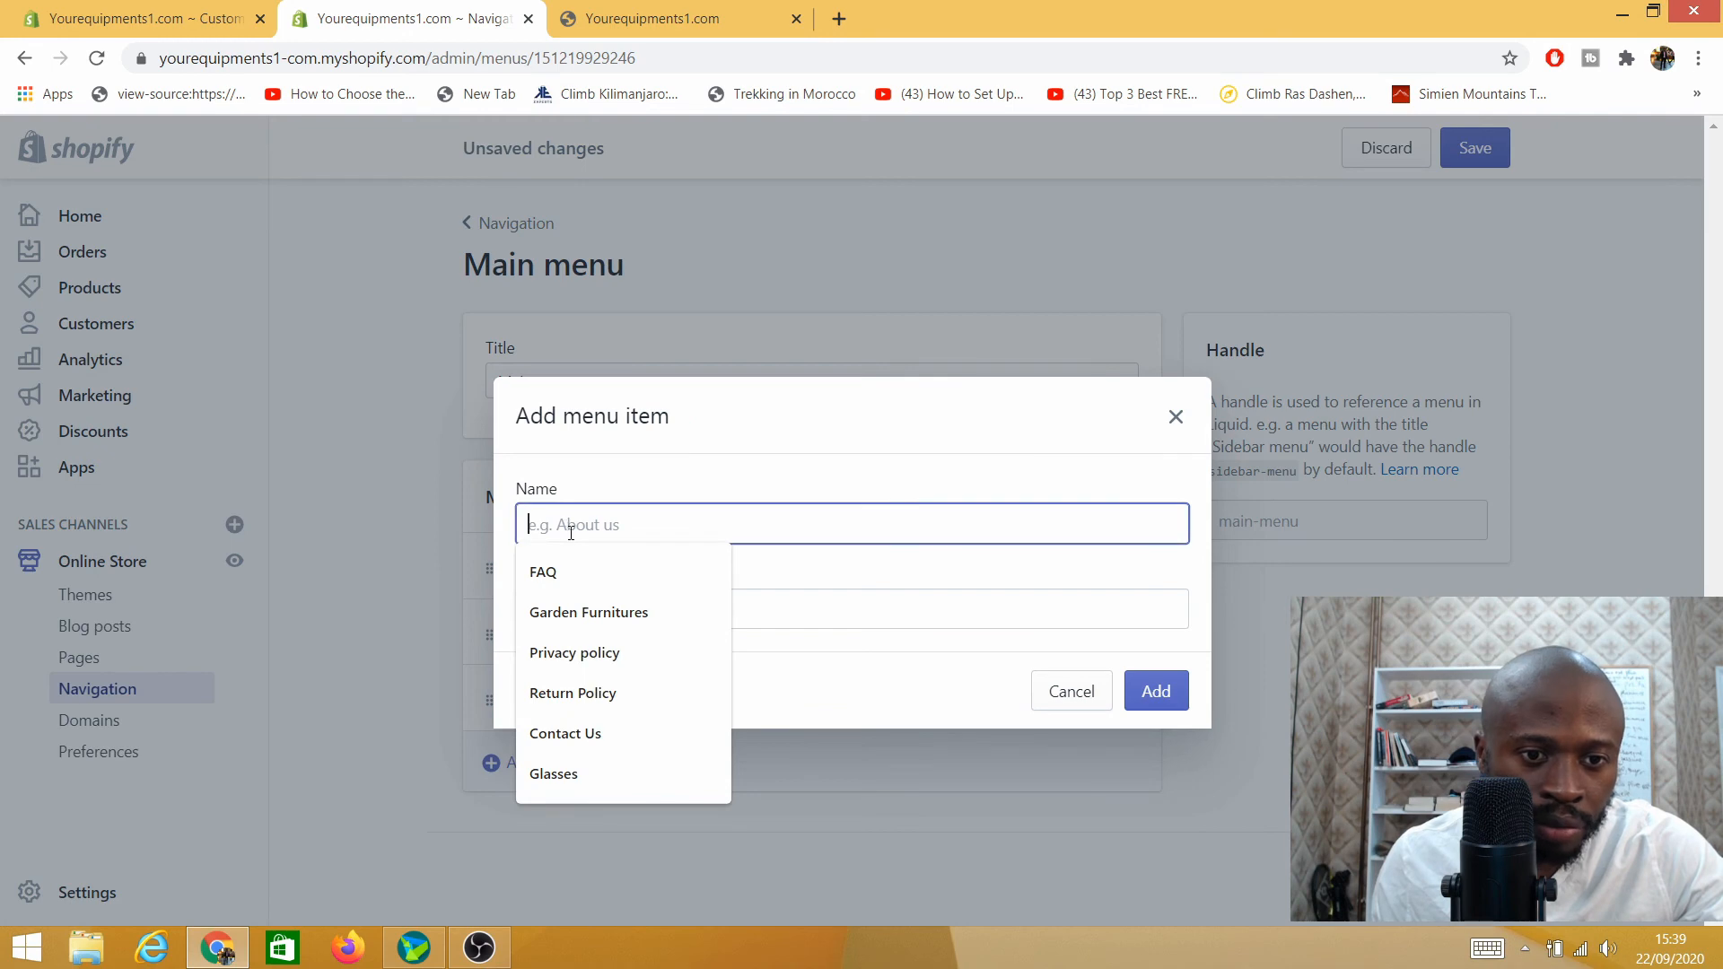
pyautogui.click(556, 774)
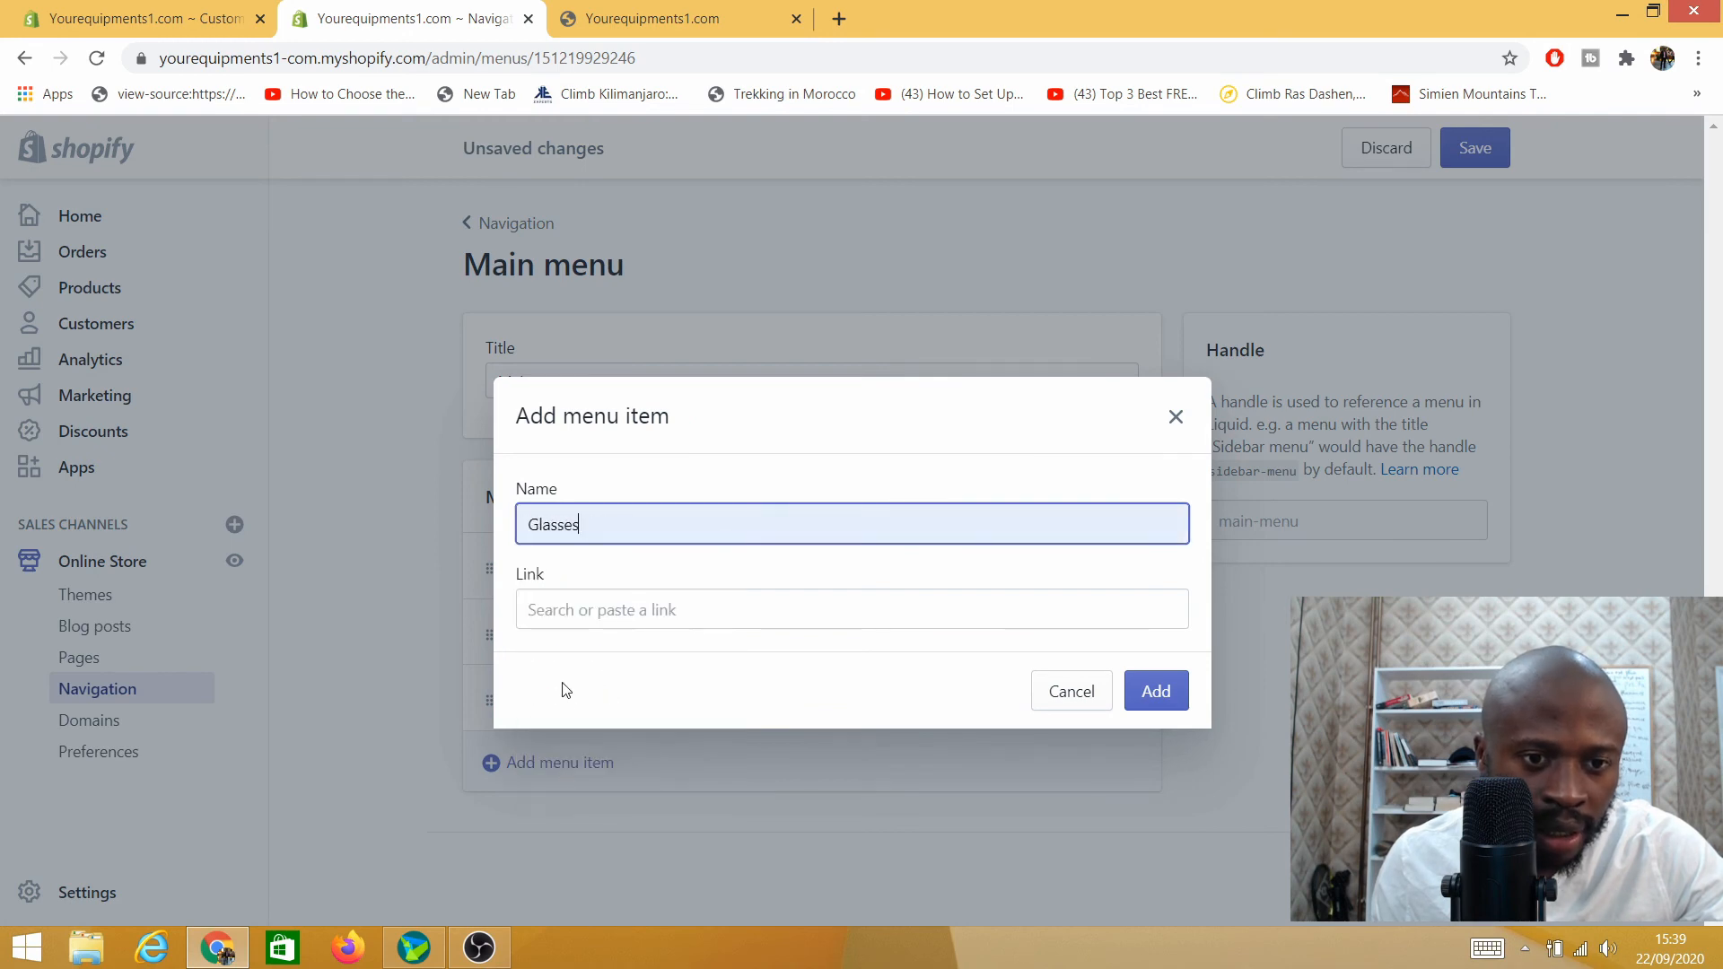
pyautogui.click(601, 608)
pyautogui.click(601, 756)
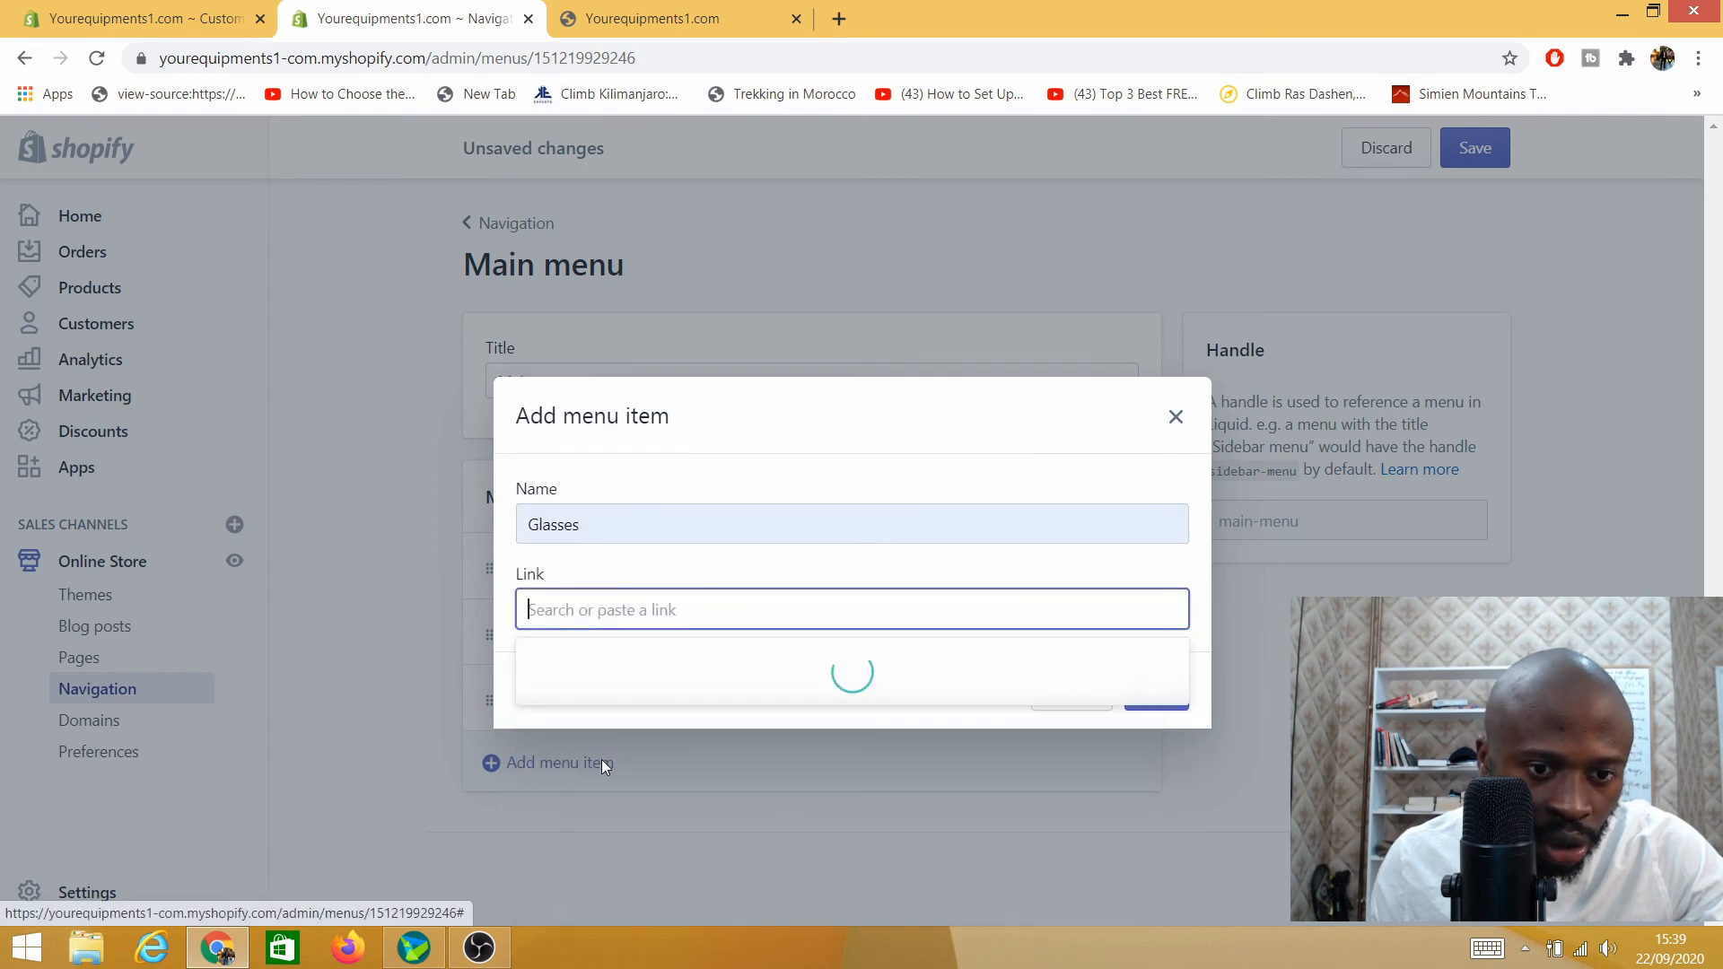
pyautogui.click(591, 833)
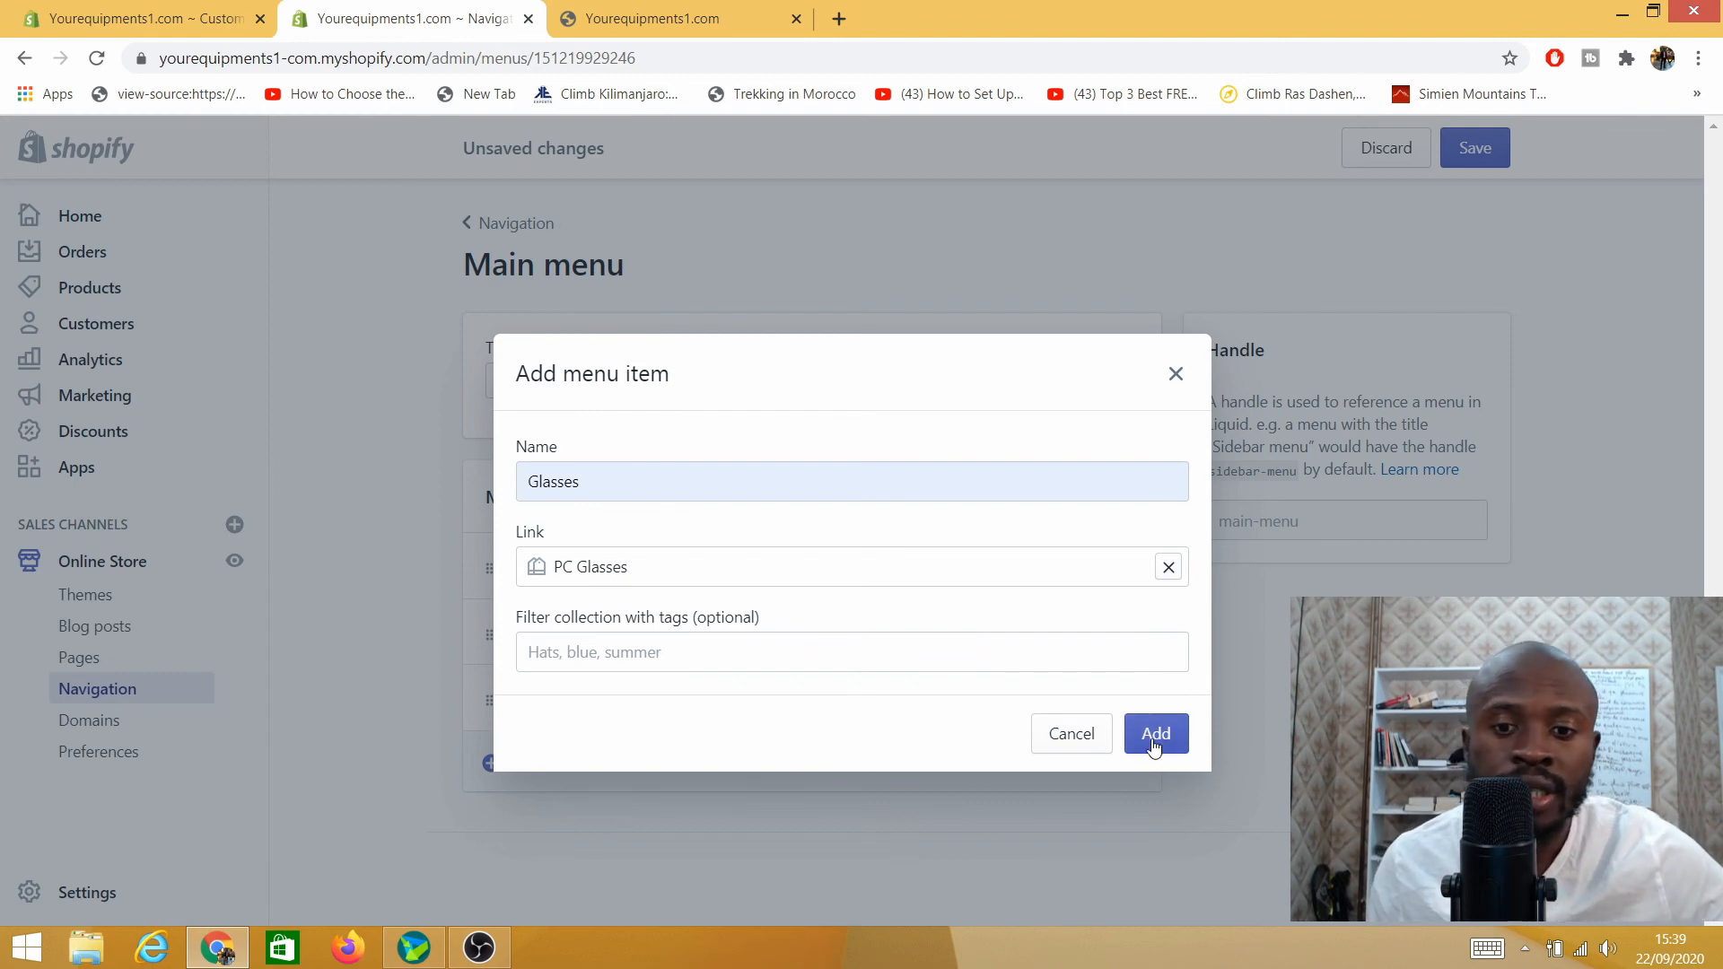
pyautogui.click(1154, 745)
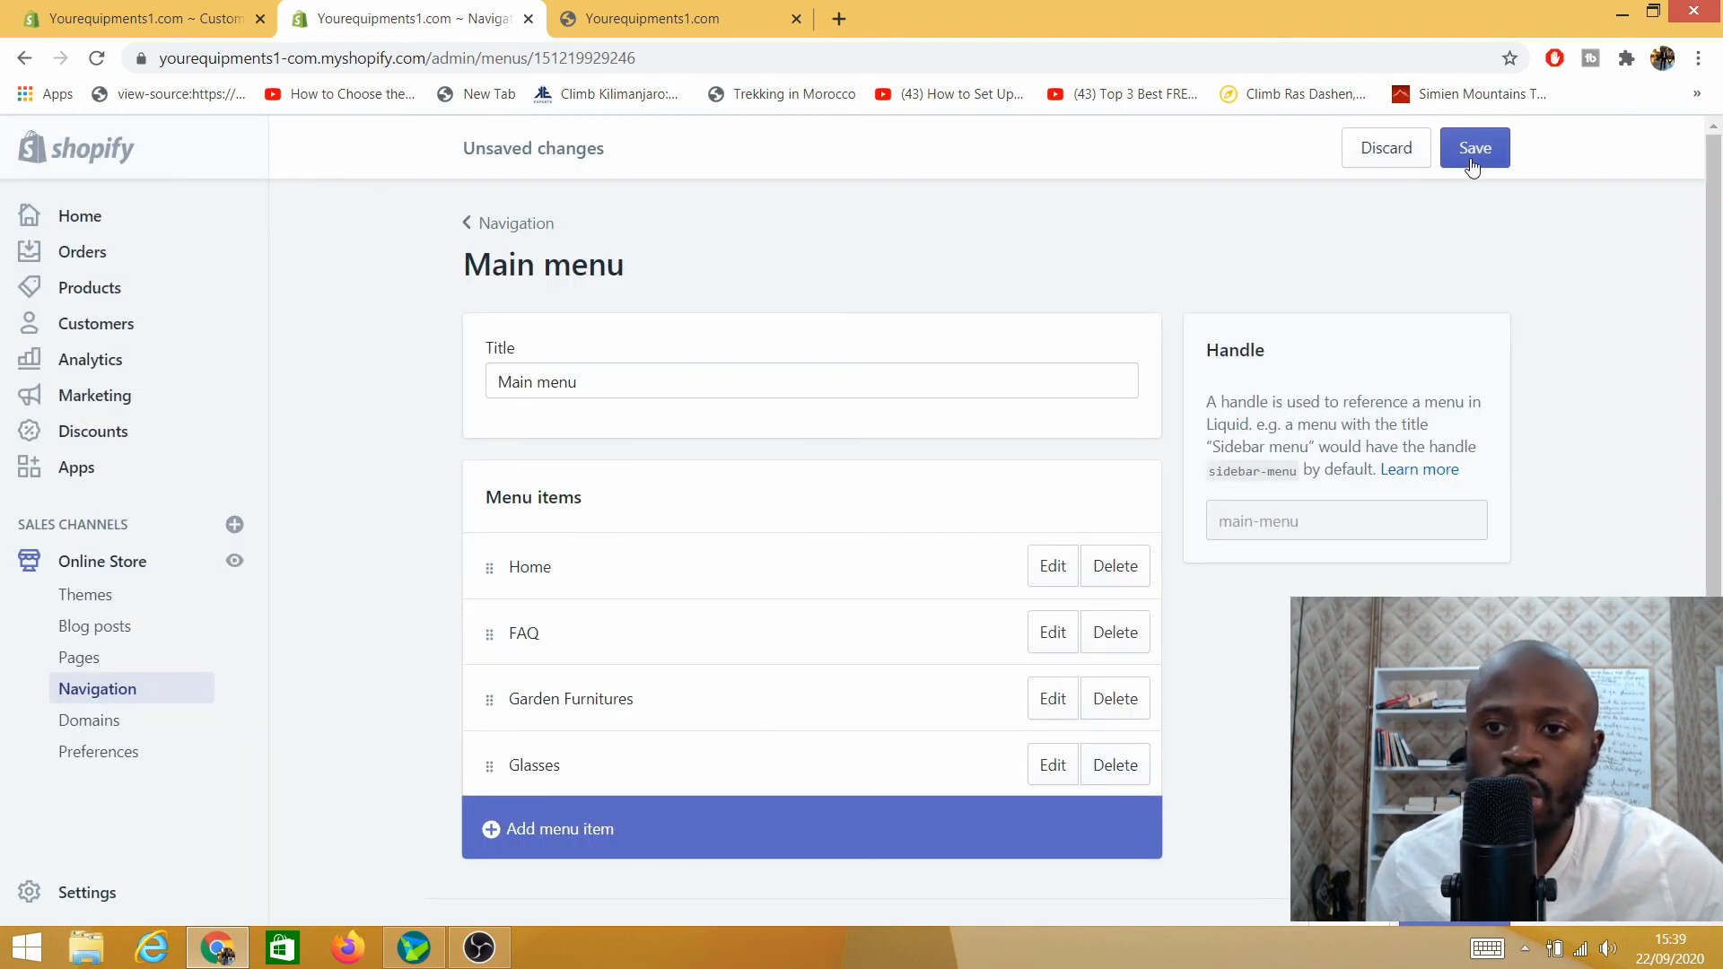
pyautogui.click(1474, 153)
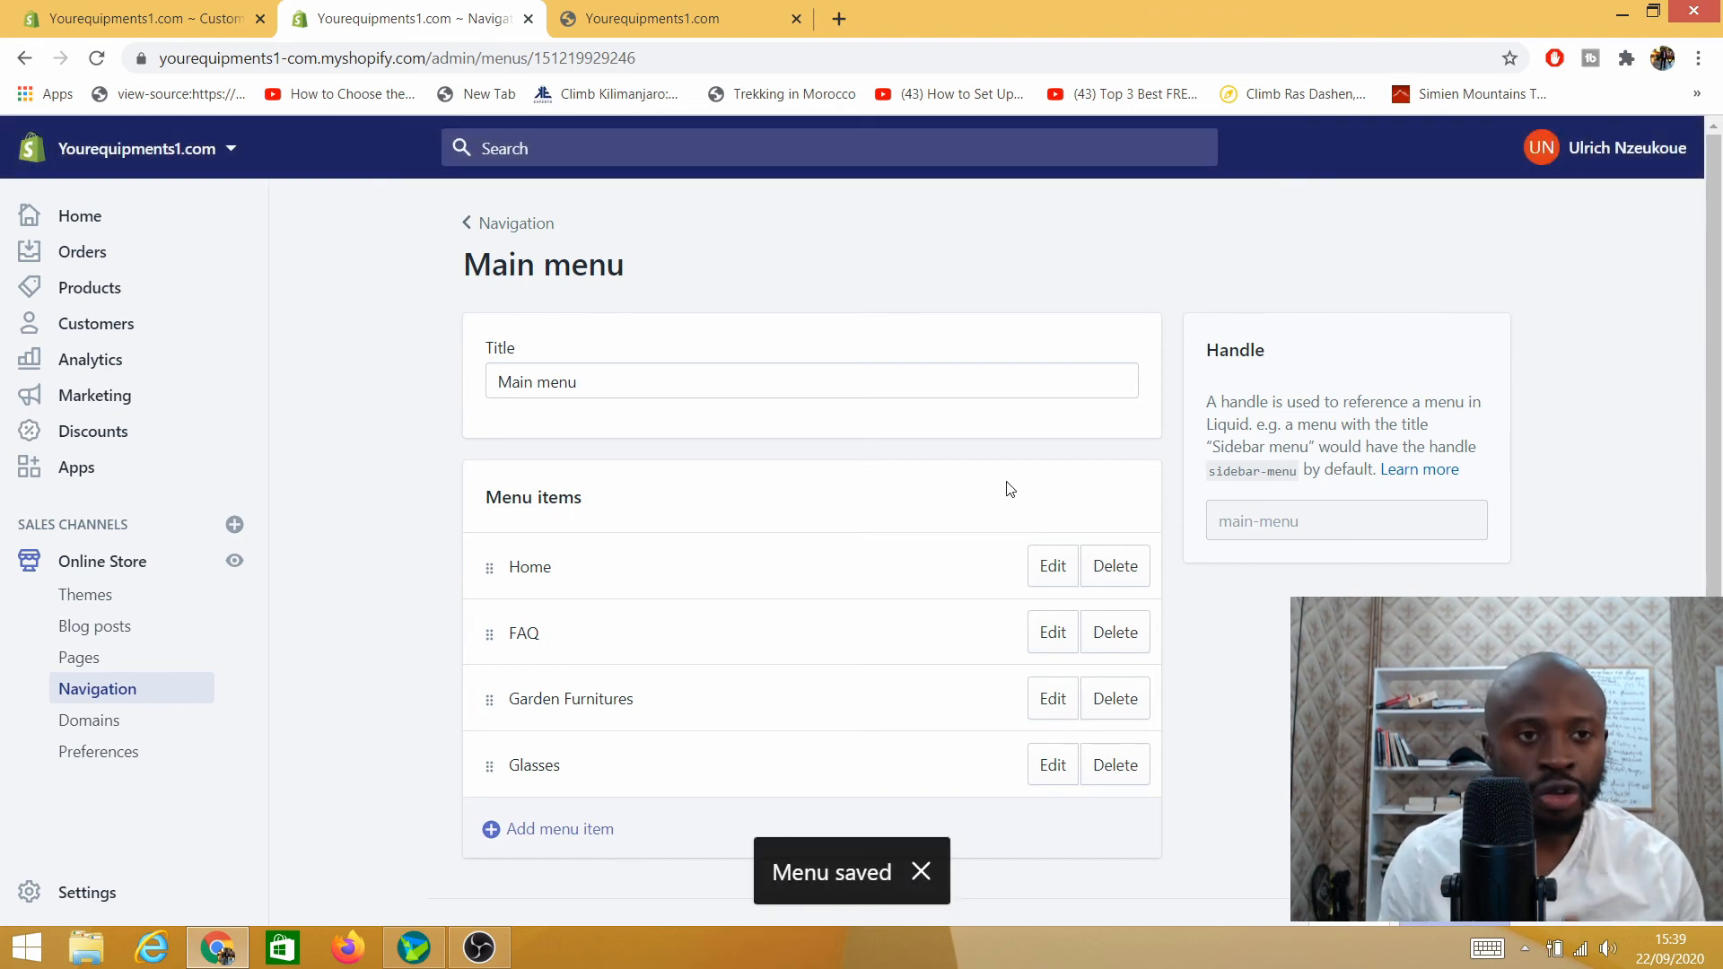
# Step: Switch to the live storefront, reload the home page and check the header menu for the collection links
pyautogui.click(628, 20)
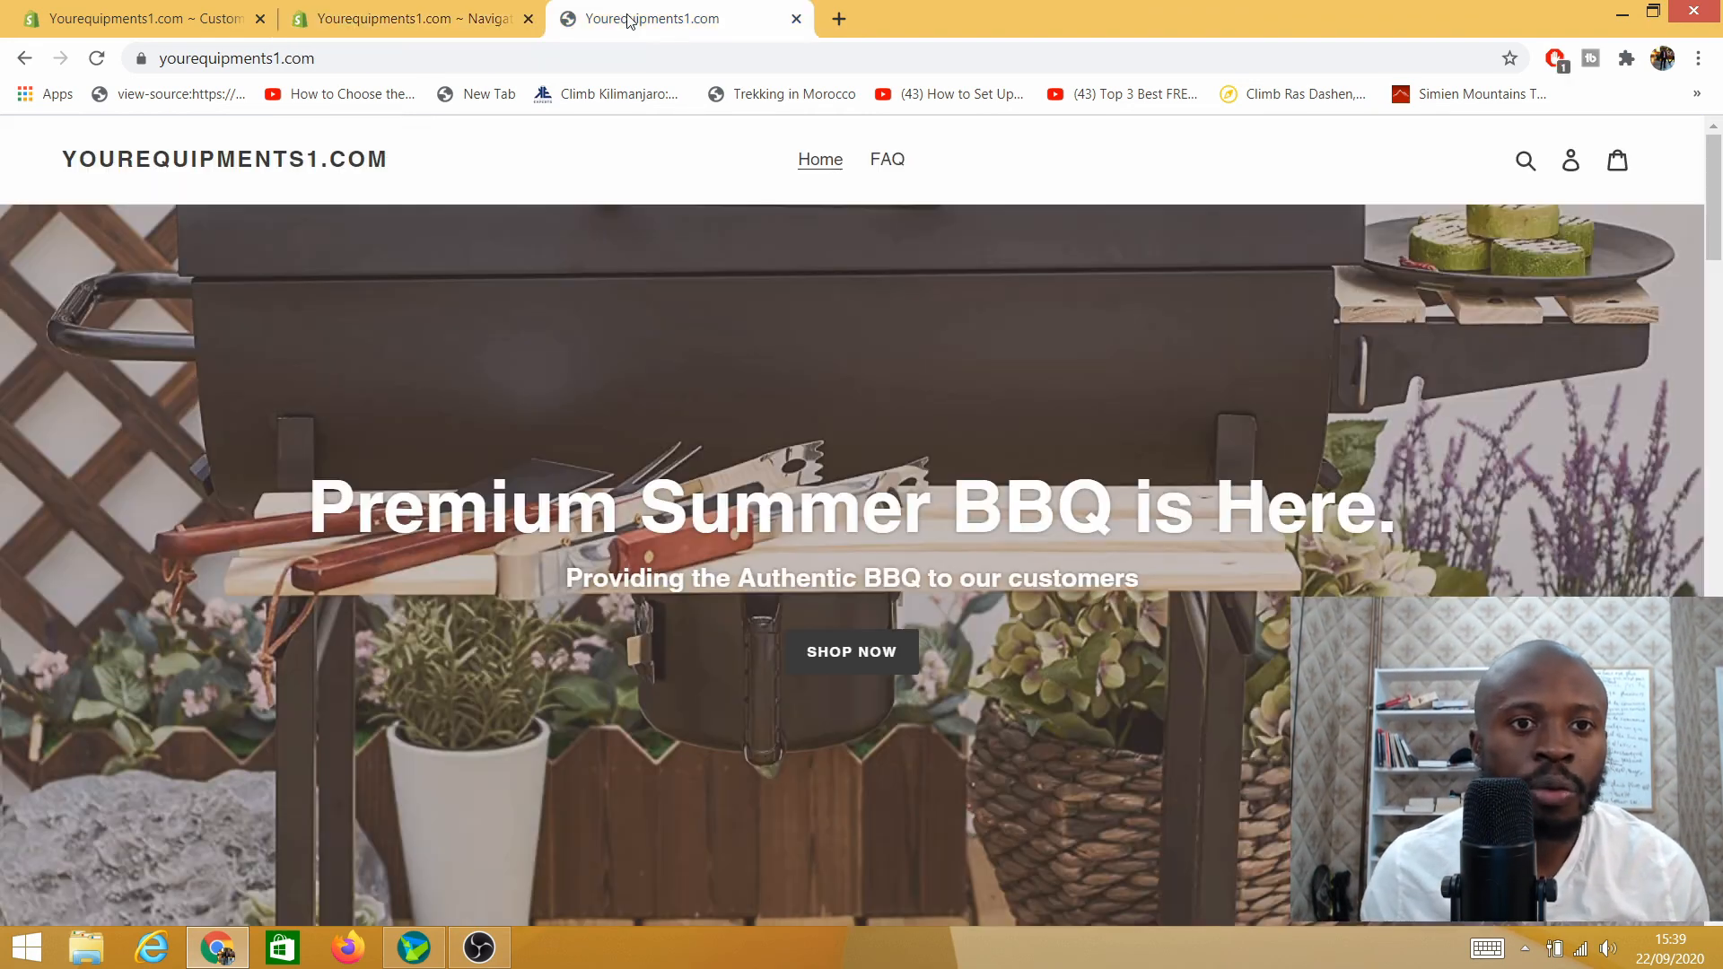
pyautogui.scroll(-8, 1053, 528)
pyautogui.scroll(8, 1007, 596)
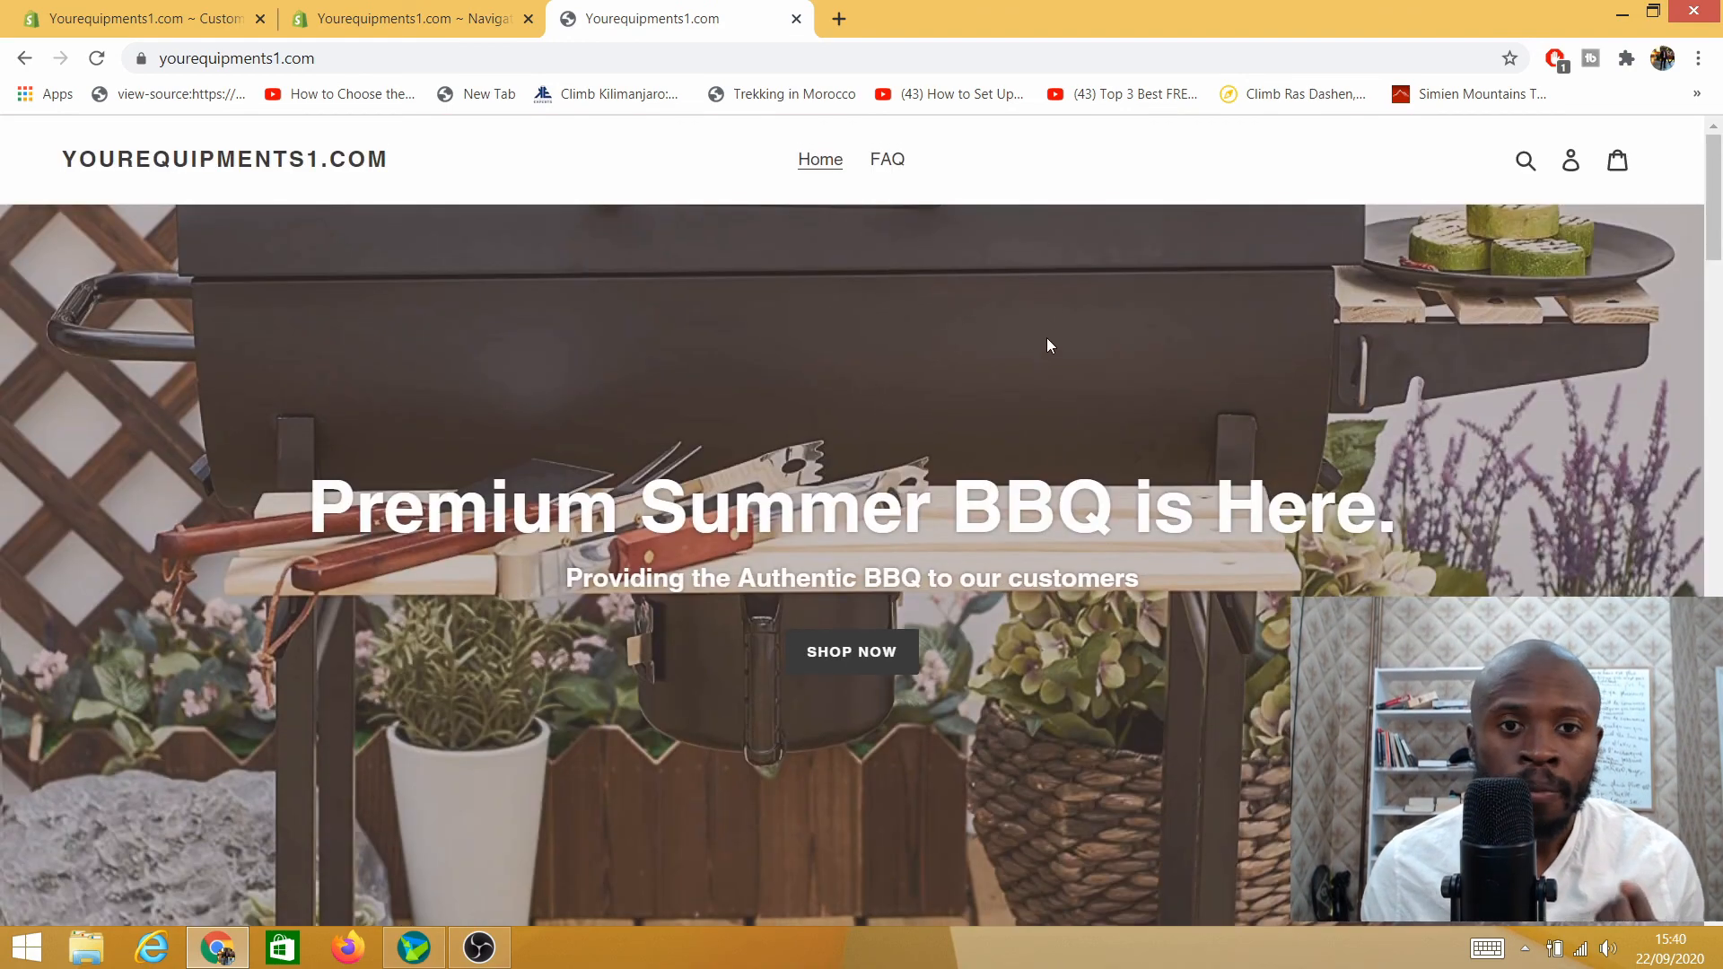
pyautogui.rightClick(998, 163)
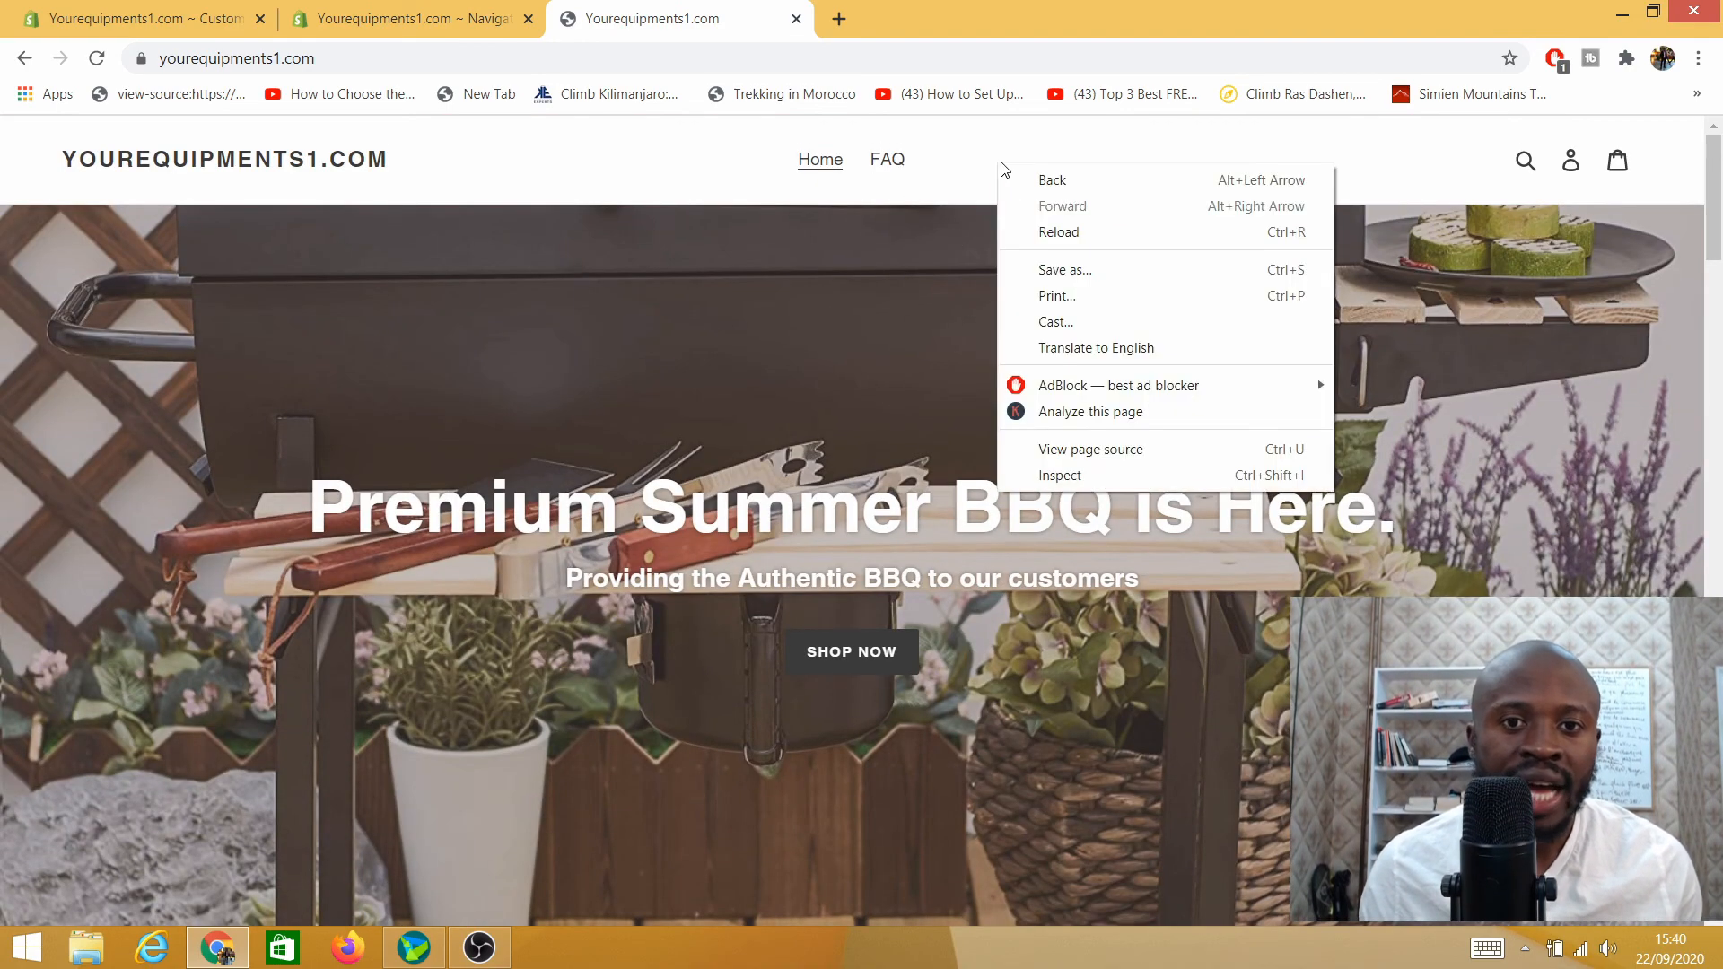
pyautogui.click(1080, 233)
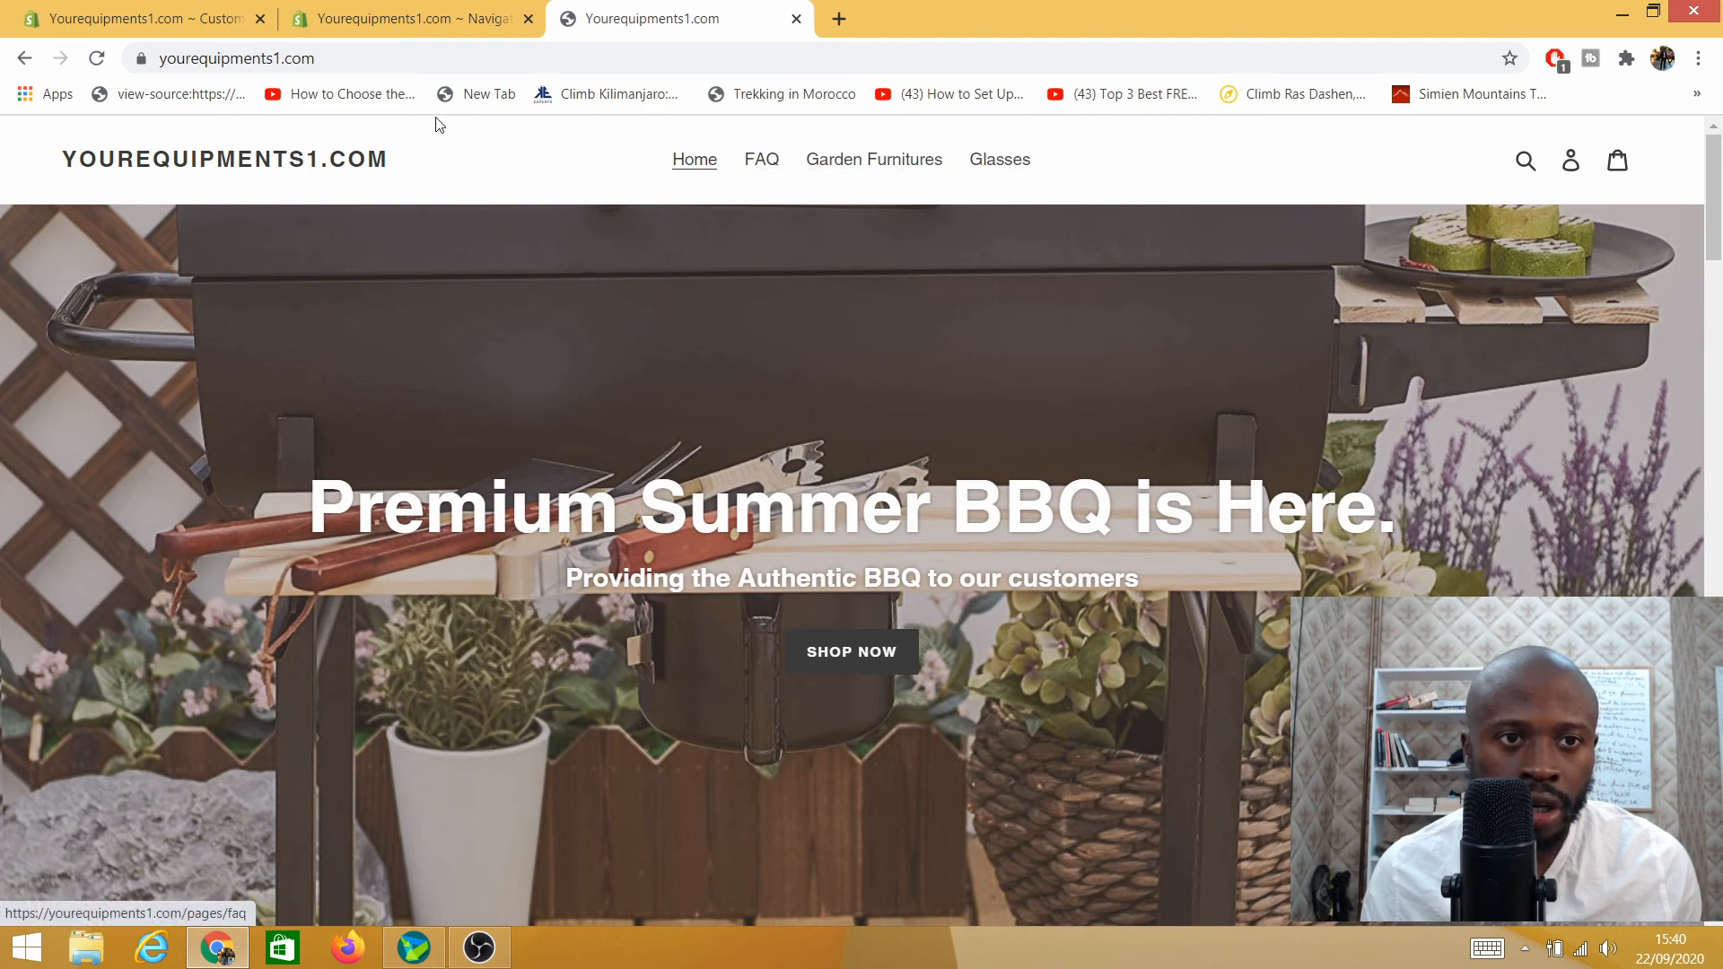
# Step: Return to the admin's Main menu, move the FAQ item below Glasses to the end of the list, and save
pyautogui.click(411, 17)
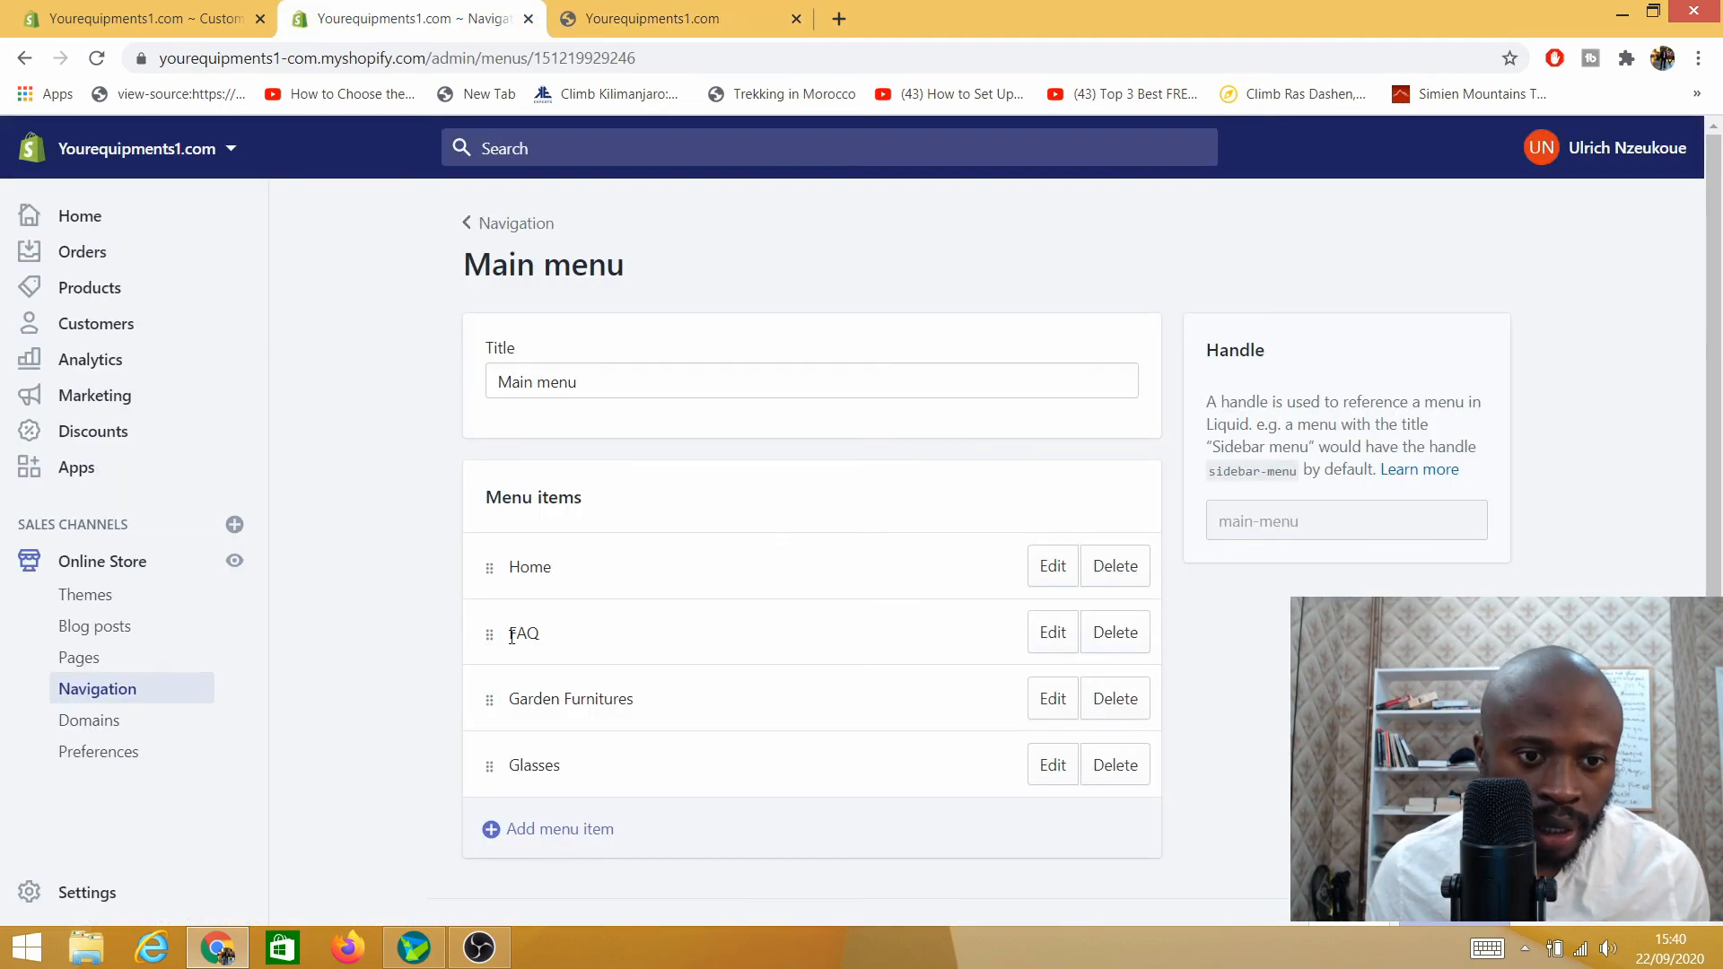
pyautogui.moveTo(518, 638); pyautogui.dragTo(508, 723)
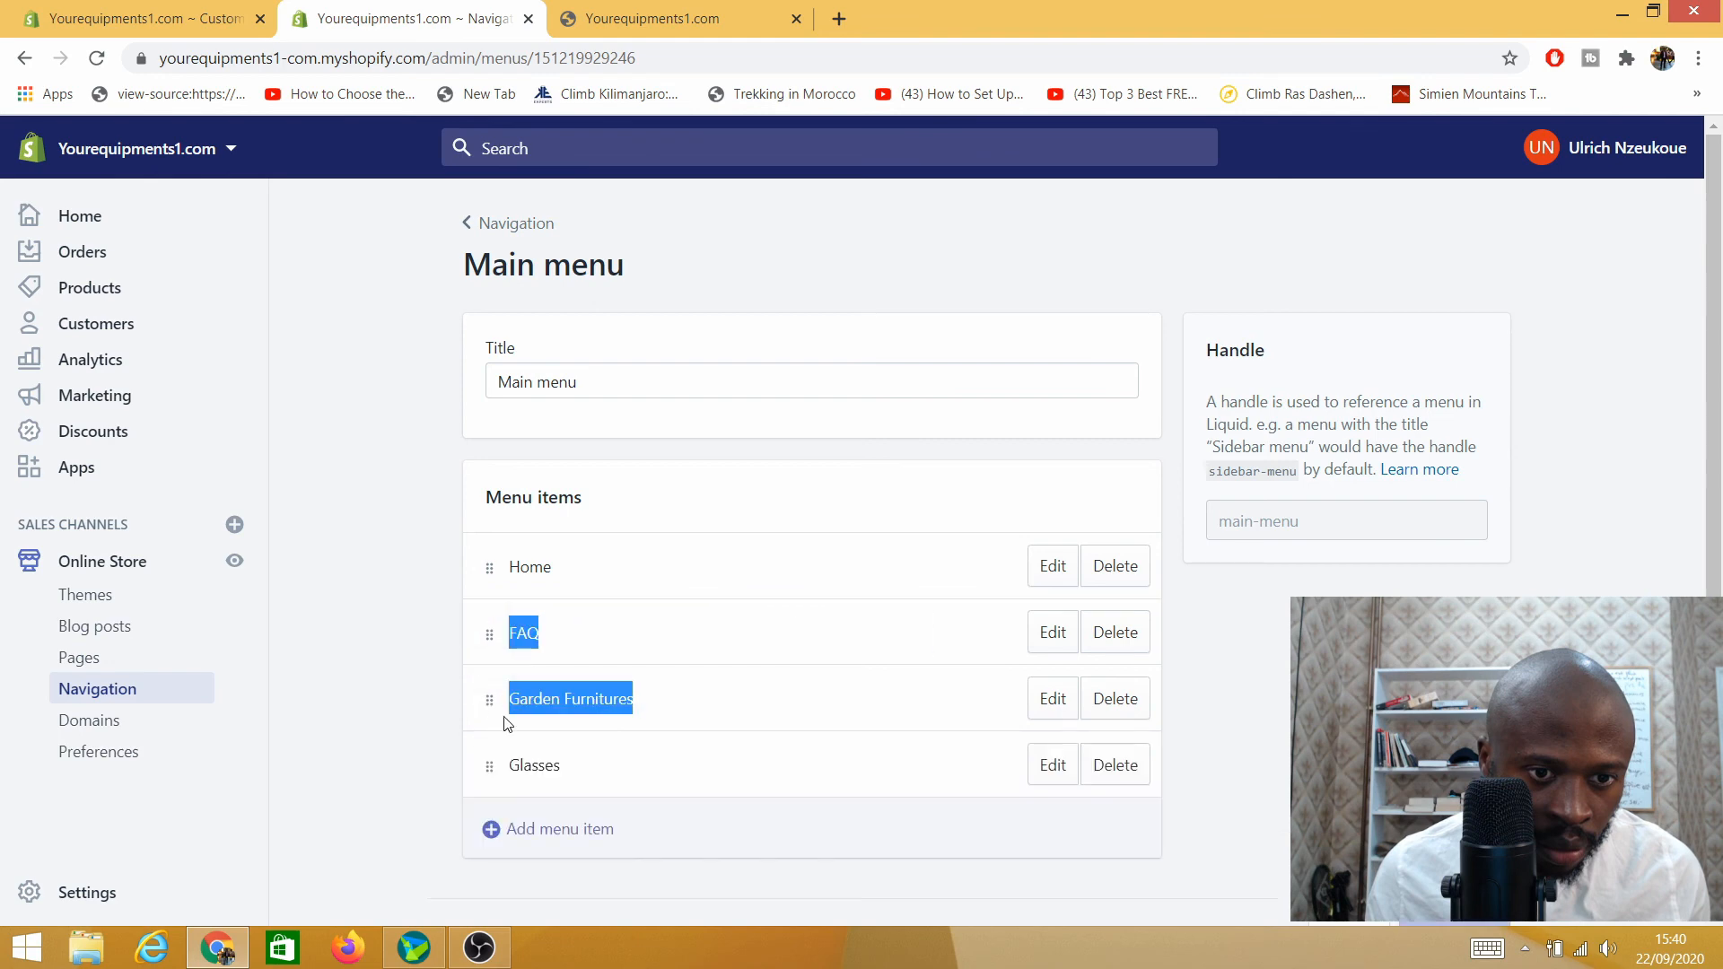
pyautogui.moveTo(500, 646); pyautogui.dragTo(519, 747)
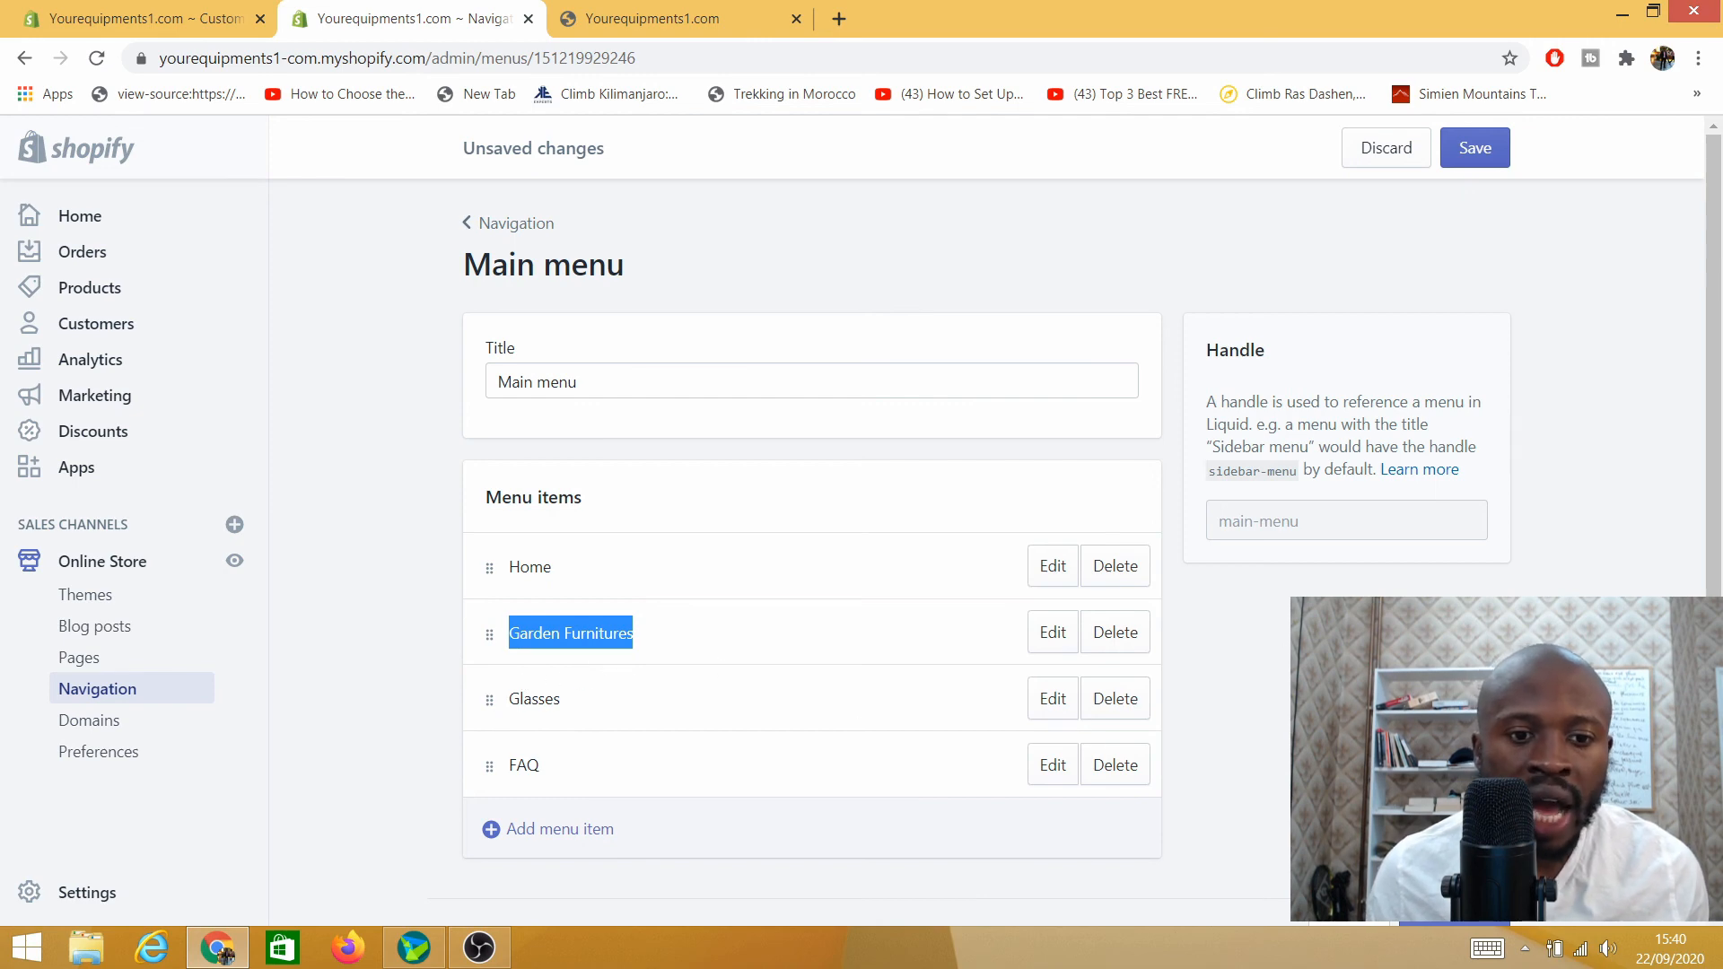
pyautogui.click(709, 688)
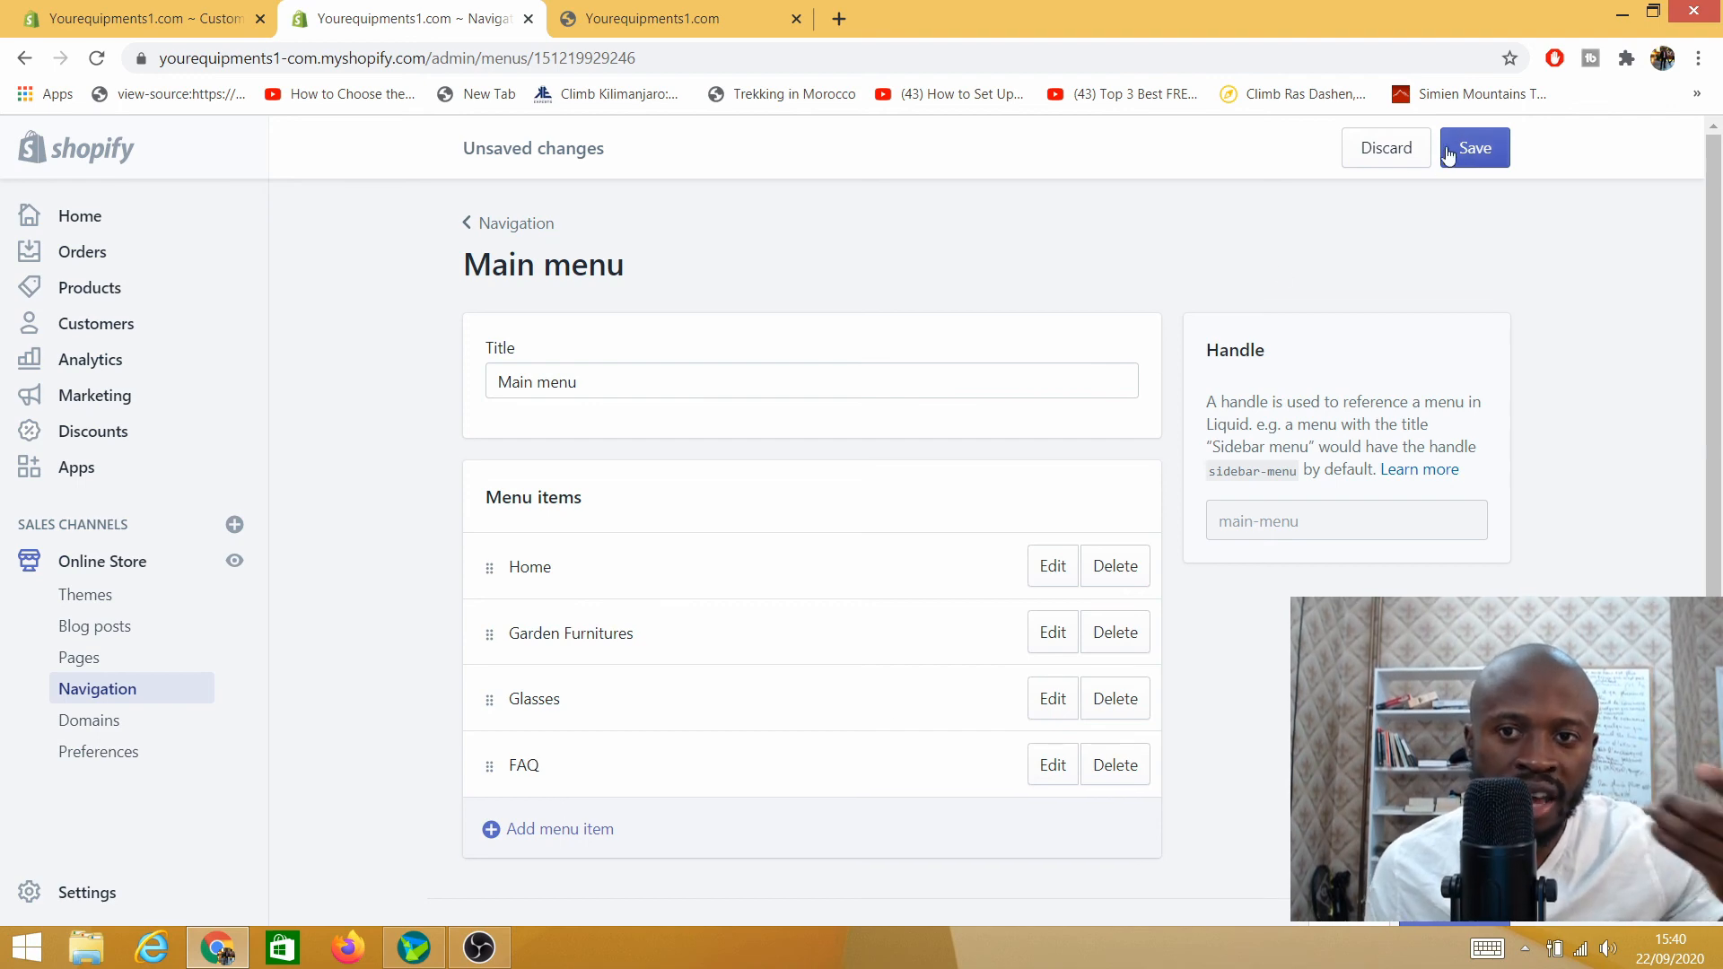
pyautogui.click(1481, 157)
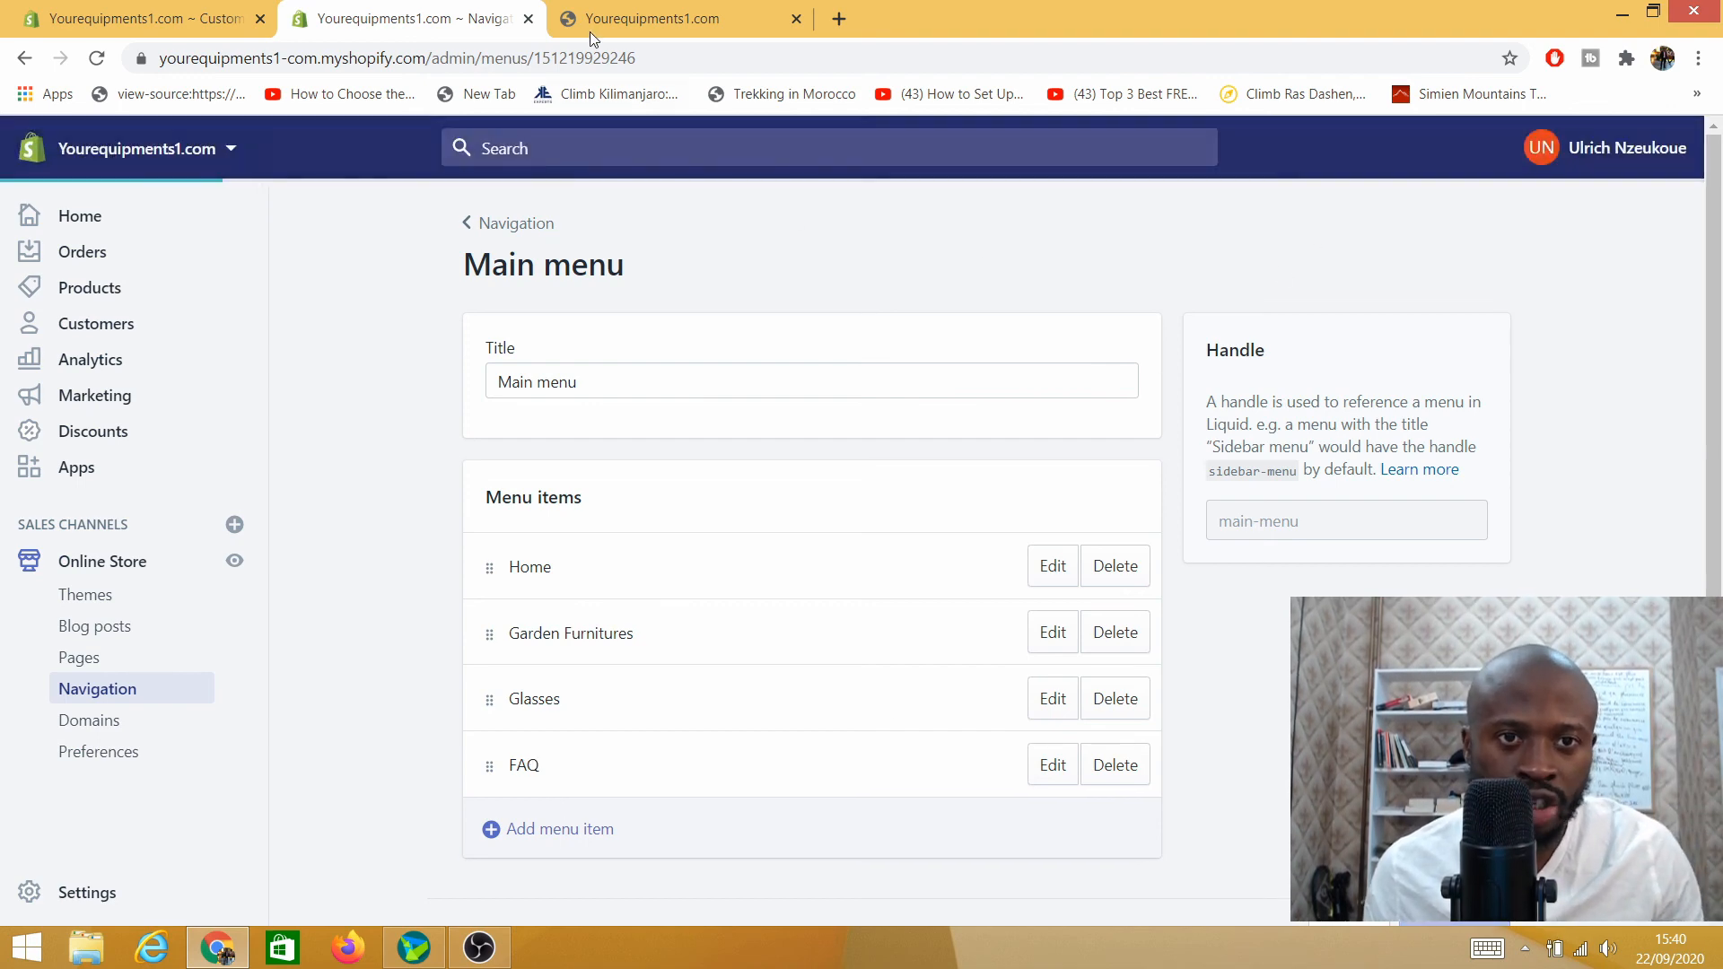
# Step: Reload the live storefront's home page to check the order of the header menu items
pyautogui.click(664, 20)
pyautogui.rightClick(1191, 163)
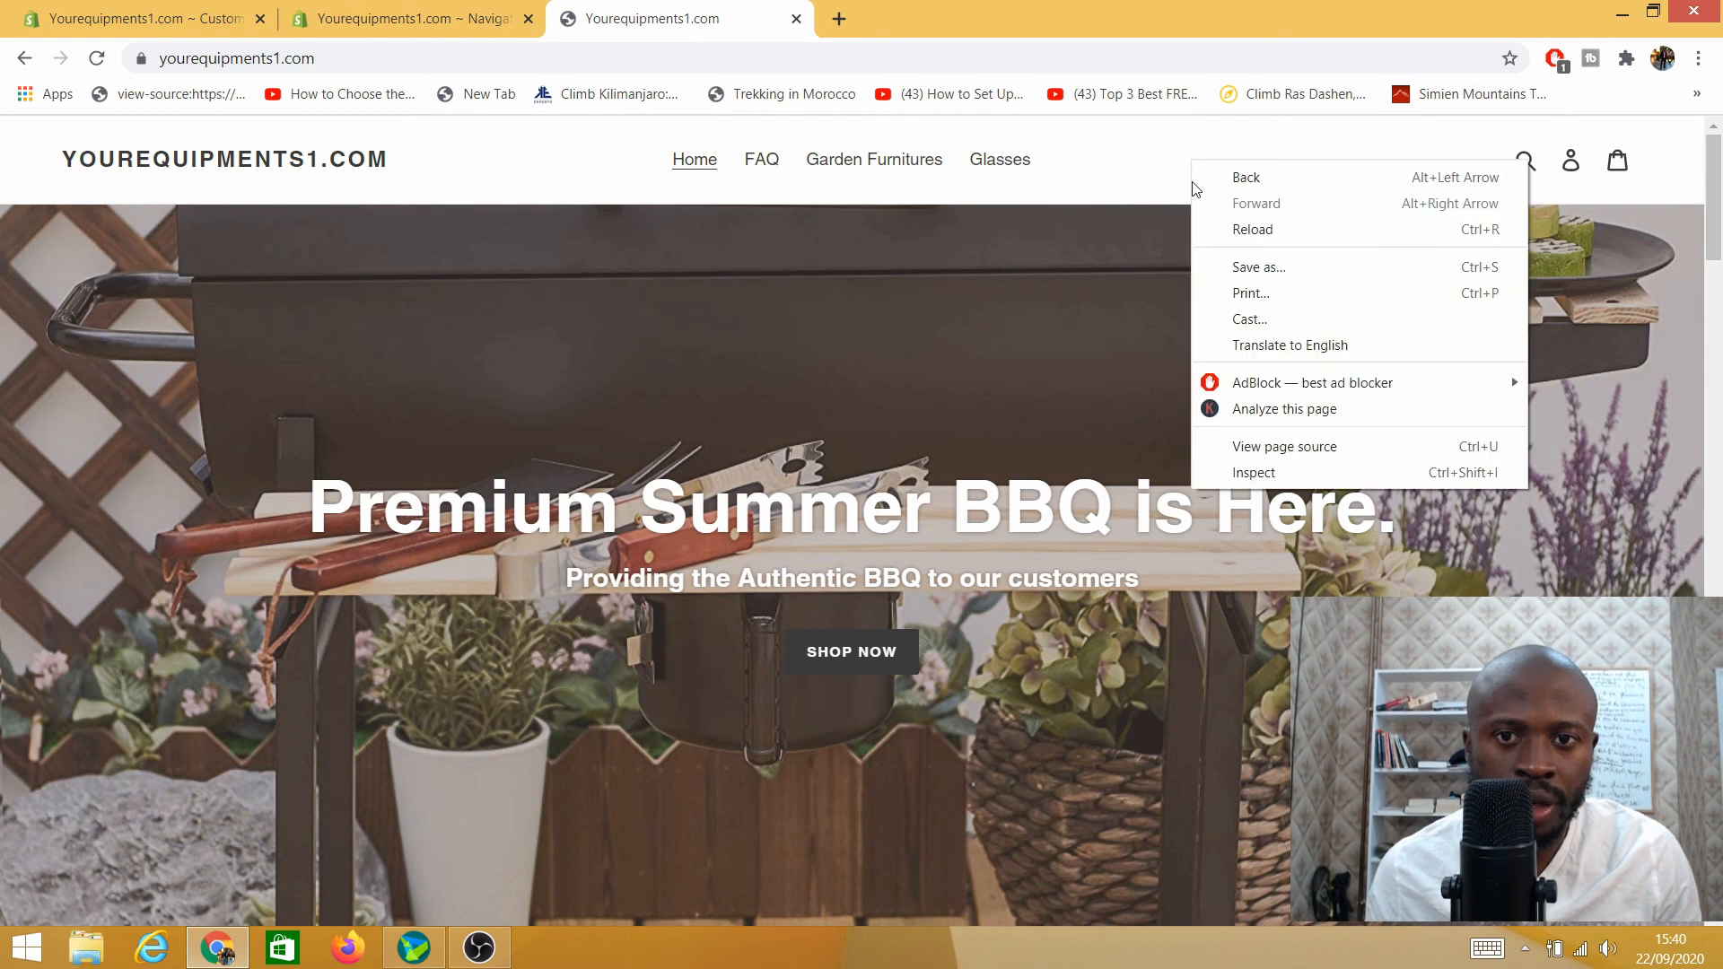
pyautogui.click(1261, 234)
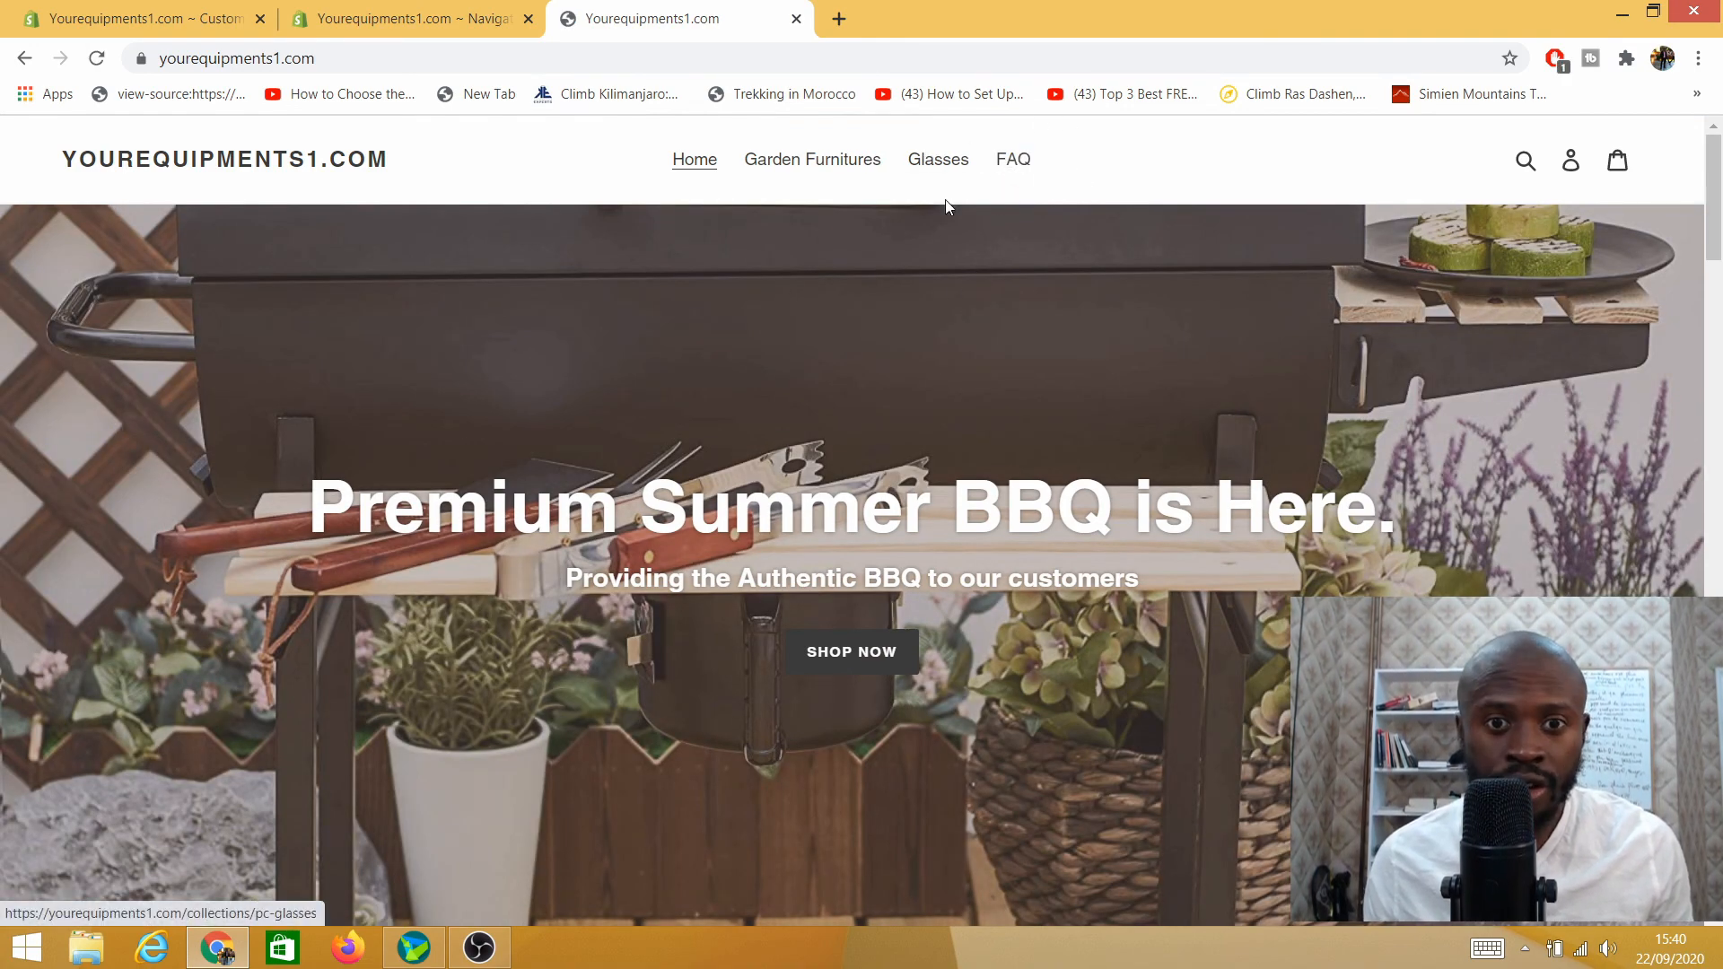
# Step: Review the live home page from the header banner through the product sections to the footer's quick links and back up
pyautogui.scroll(-6, 825, 348)
pyautogui.scroll(-20, 825, 353)
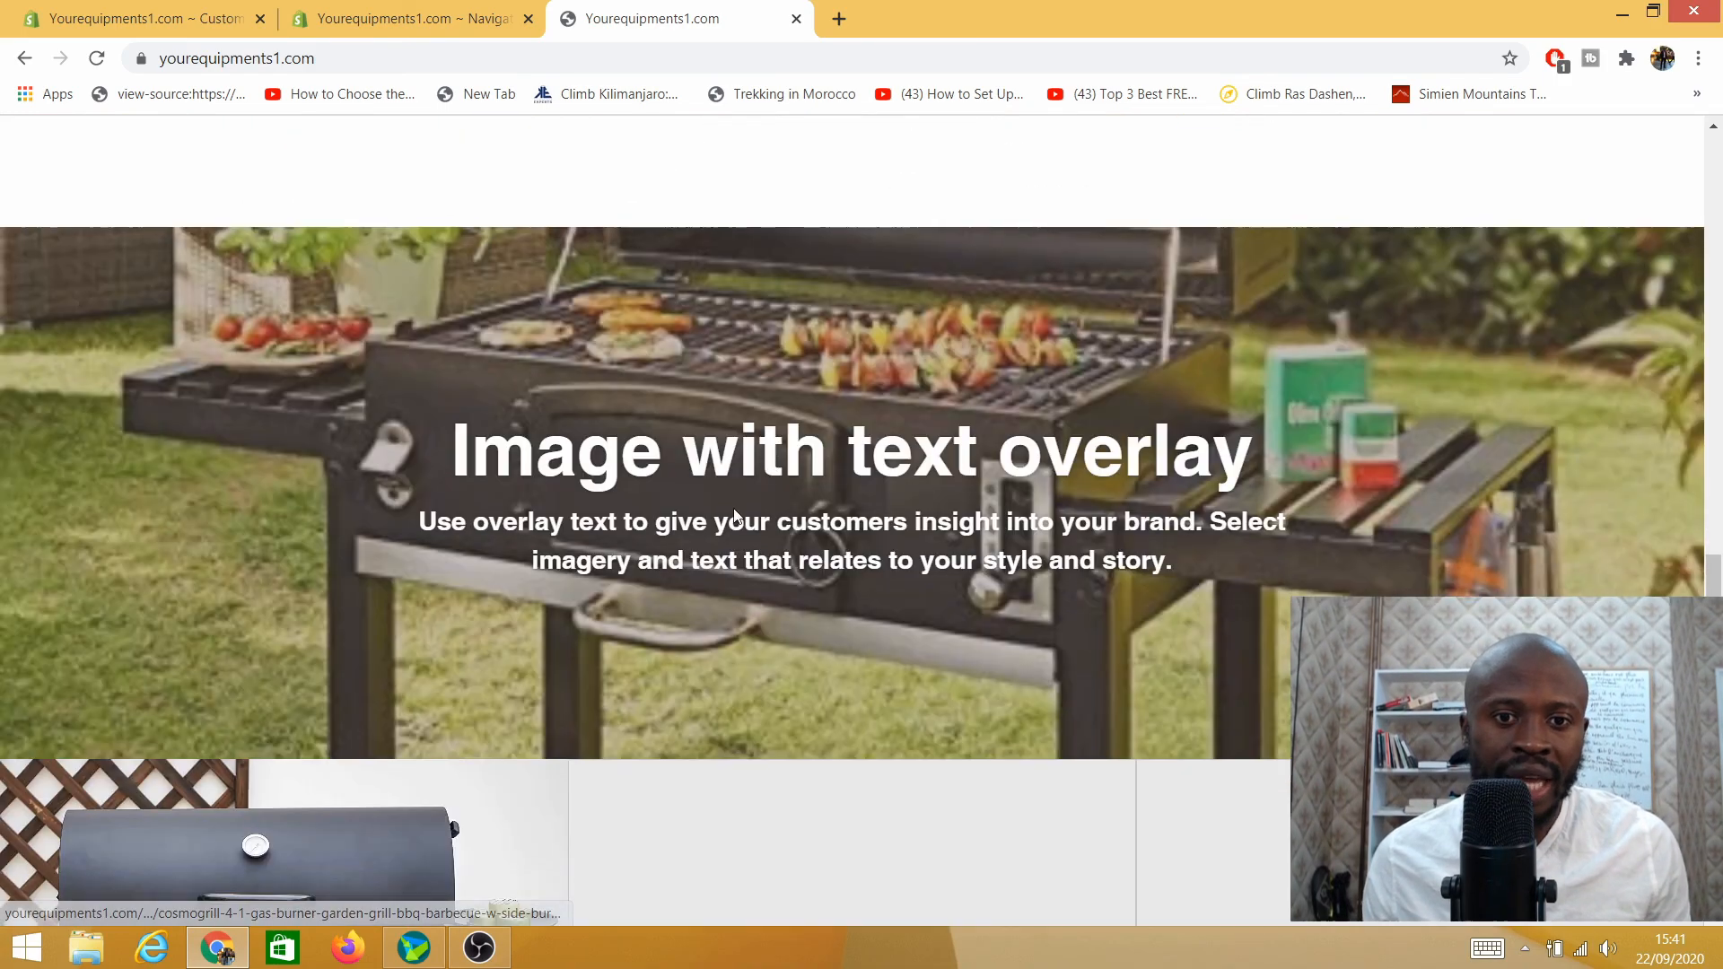
pyautogui.scroll(-7, 718, 539)
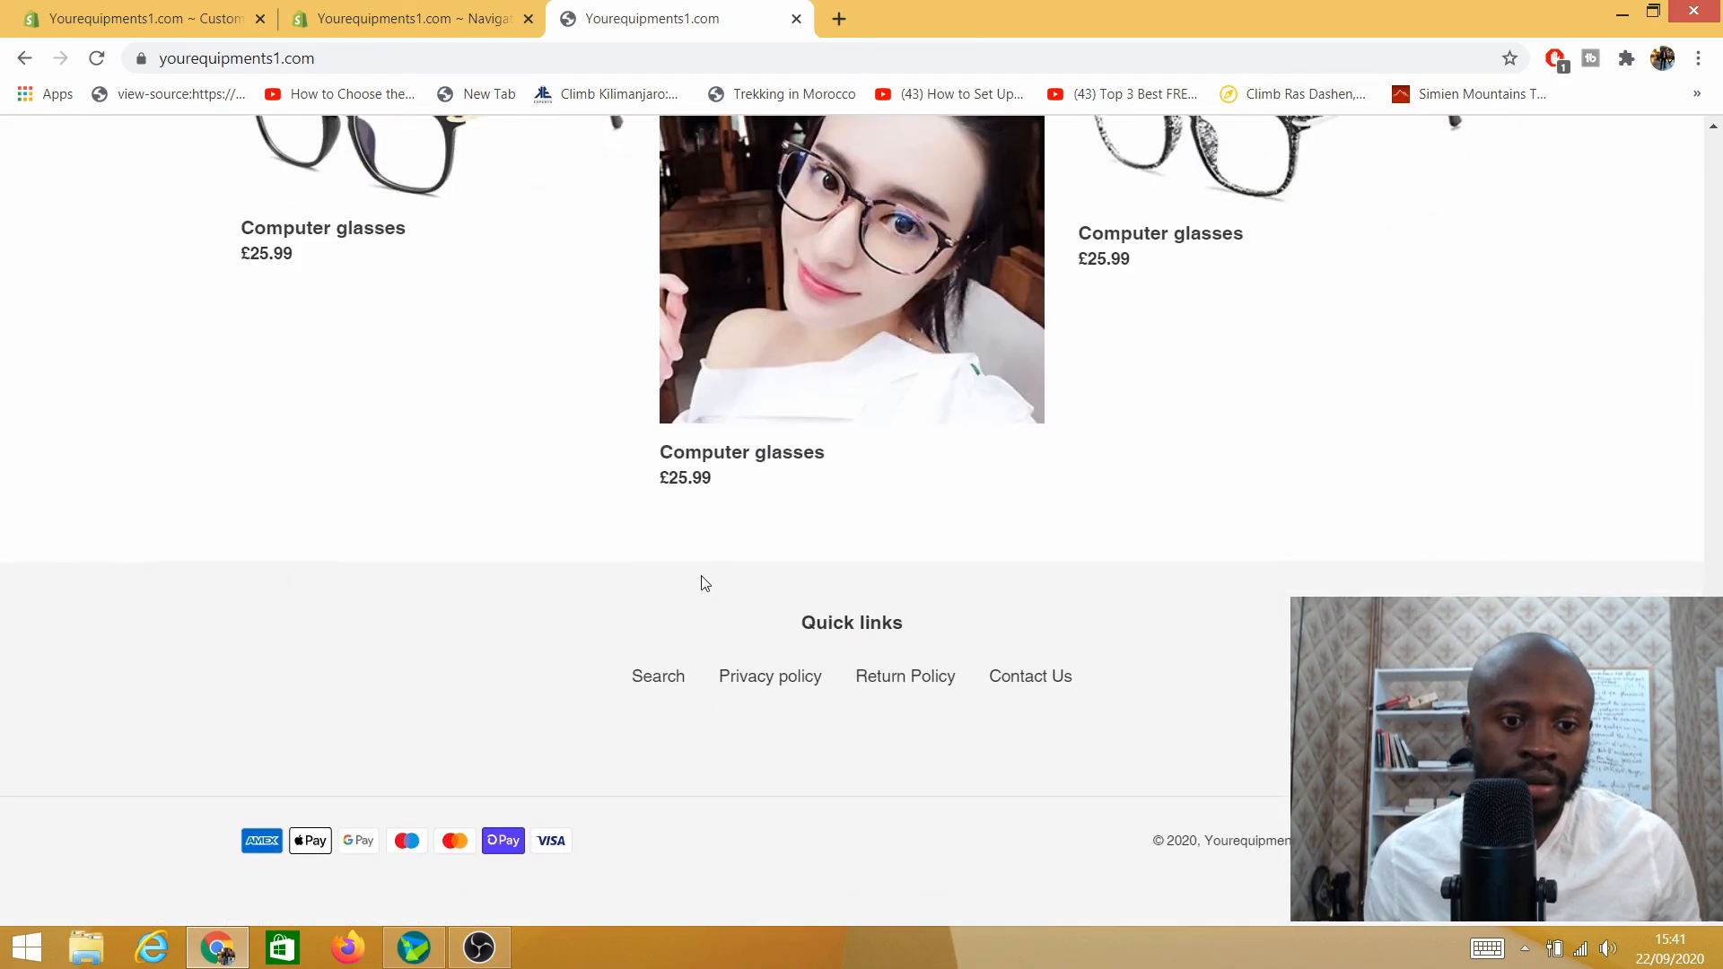
pyautogui.scroll(12, 557, 629)
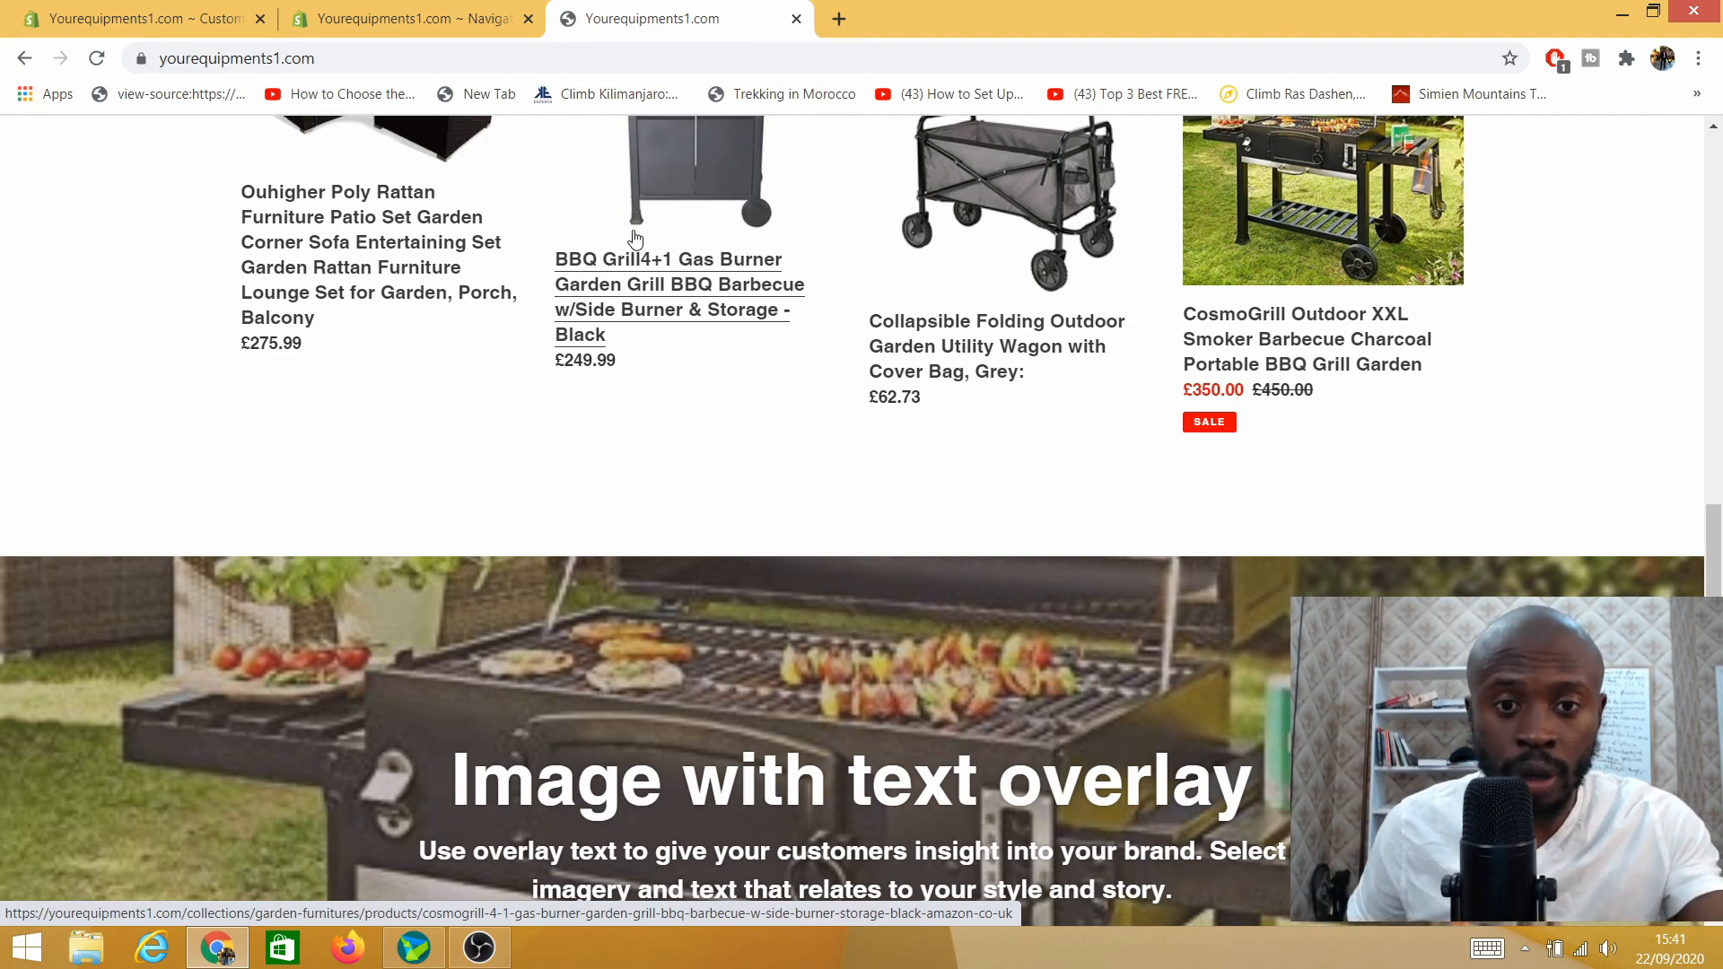
pyautogui.scroll(5, 780, 418)
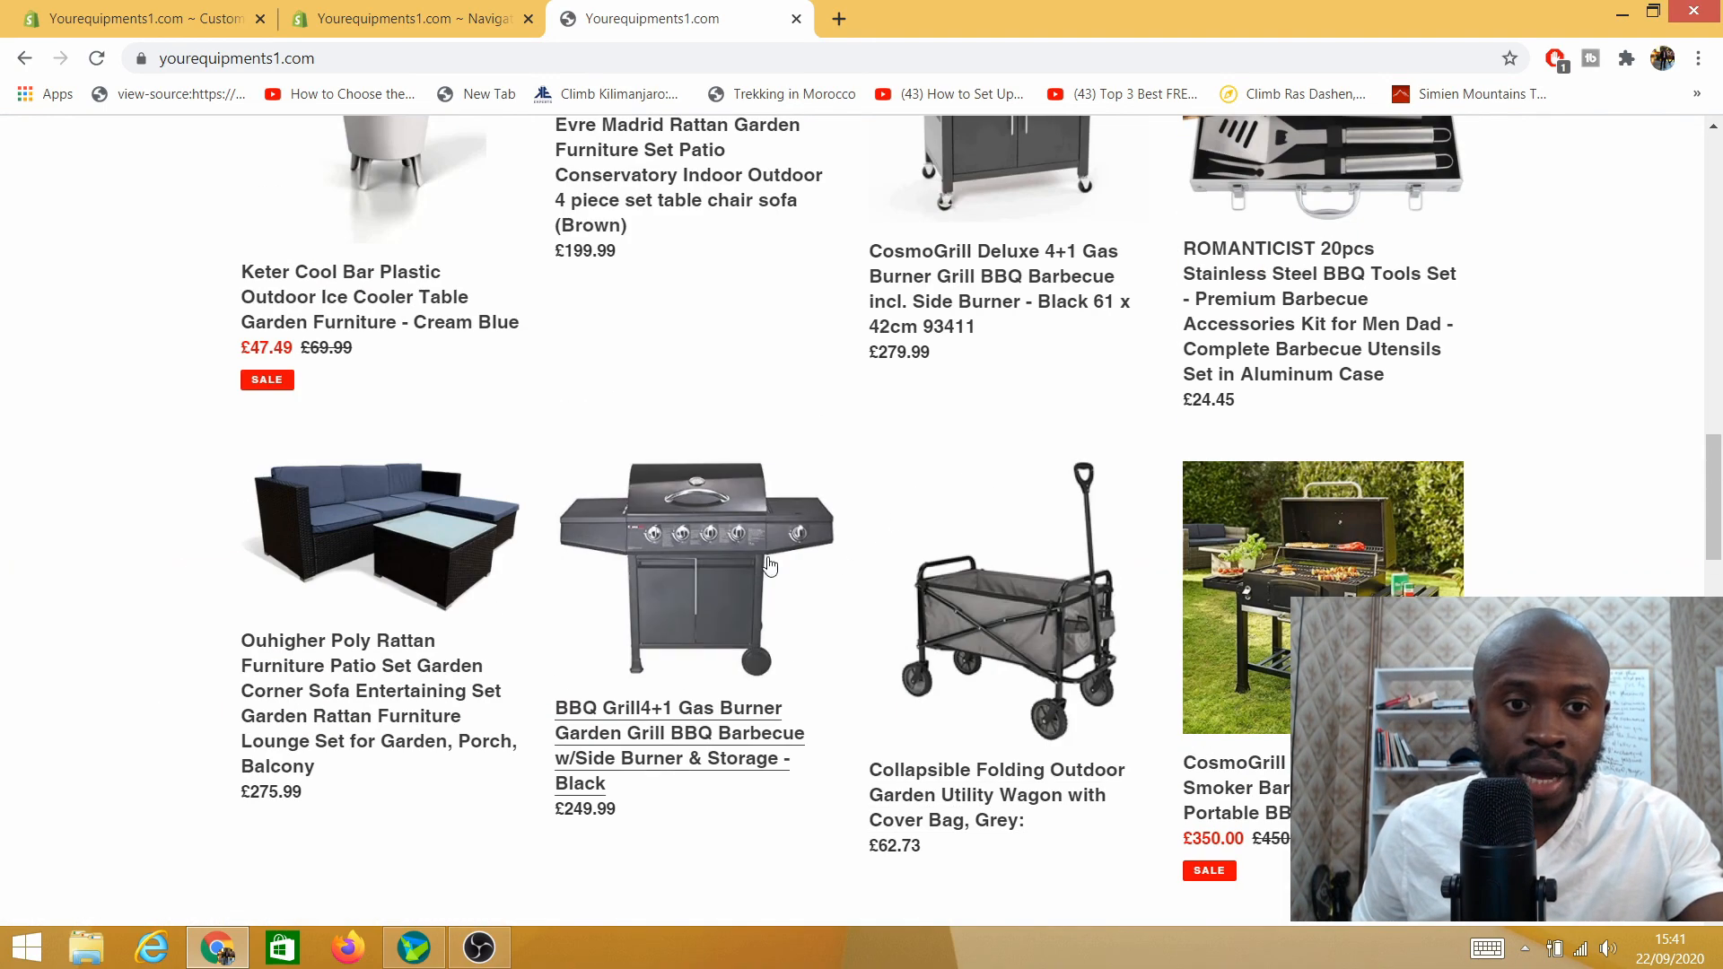
pyautogui.scroll(8, 770, 564)
pyautogui.scroll(-10, 746, 508)
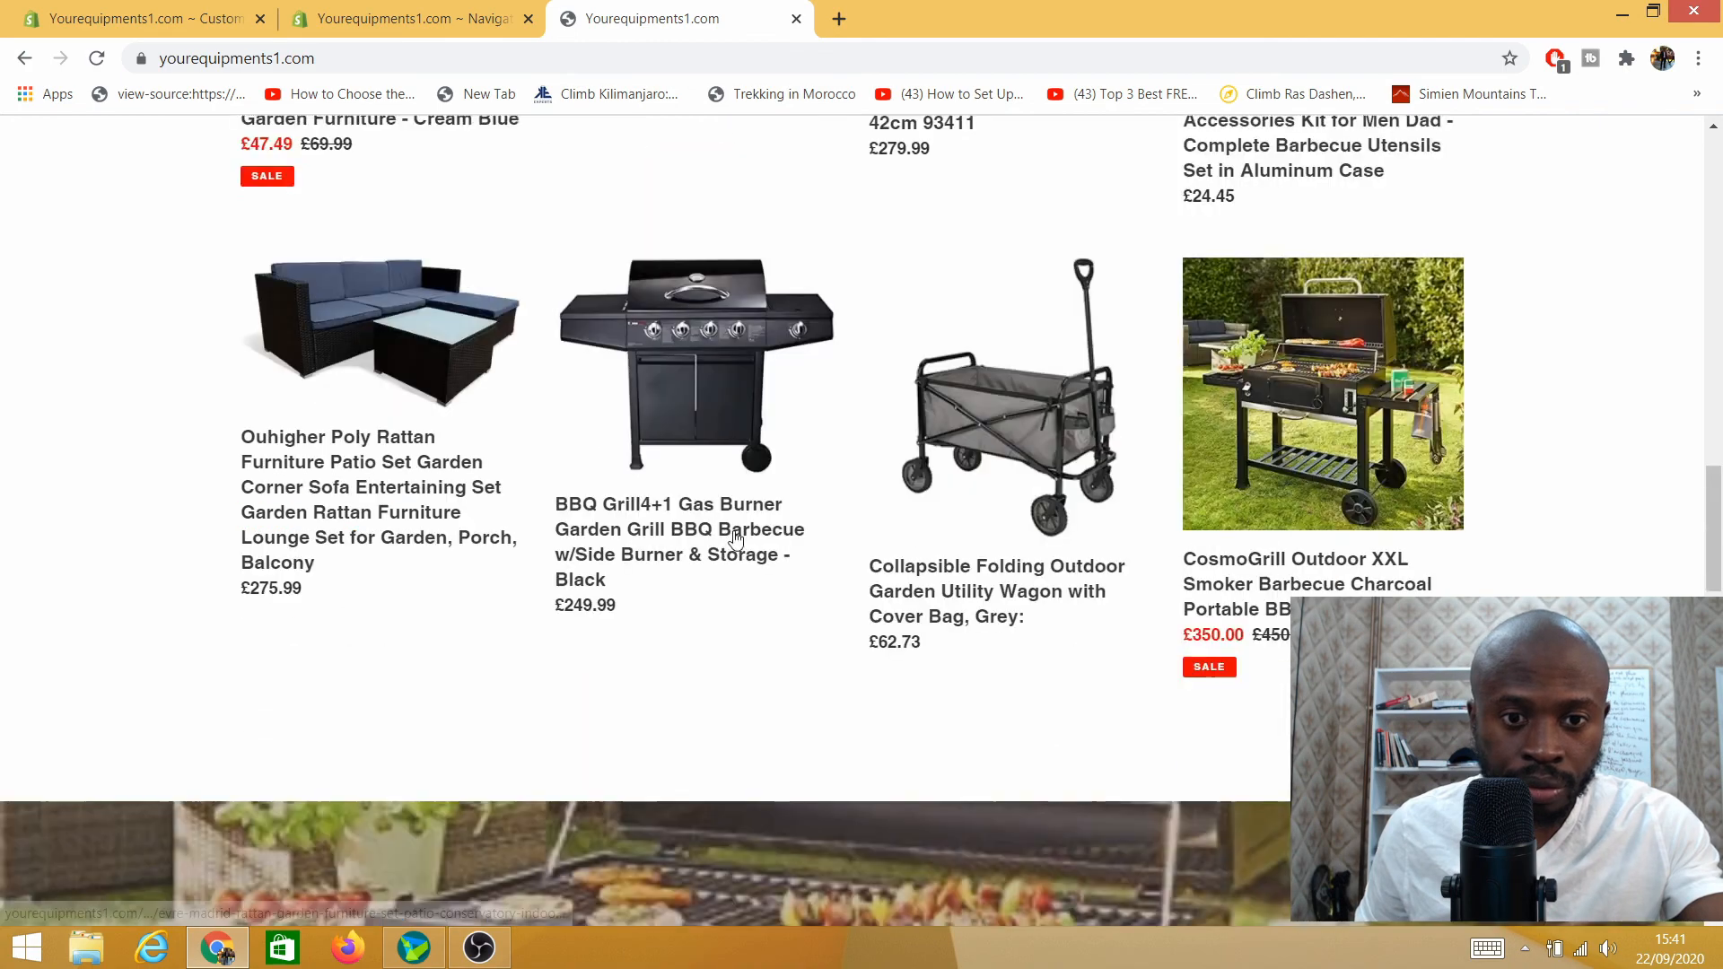
pyautogui.scroll(10, 808, 610)
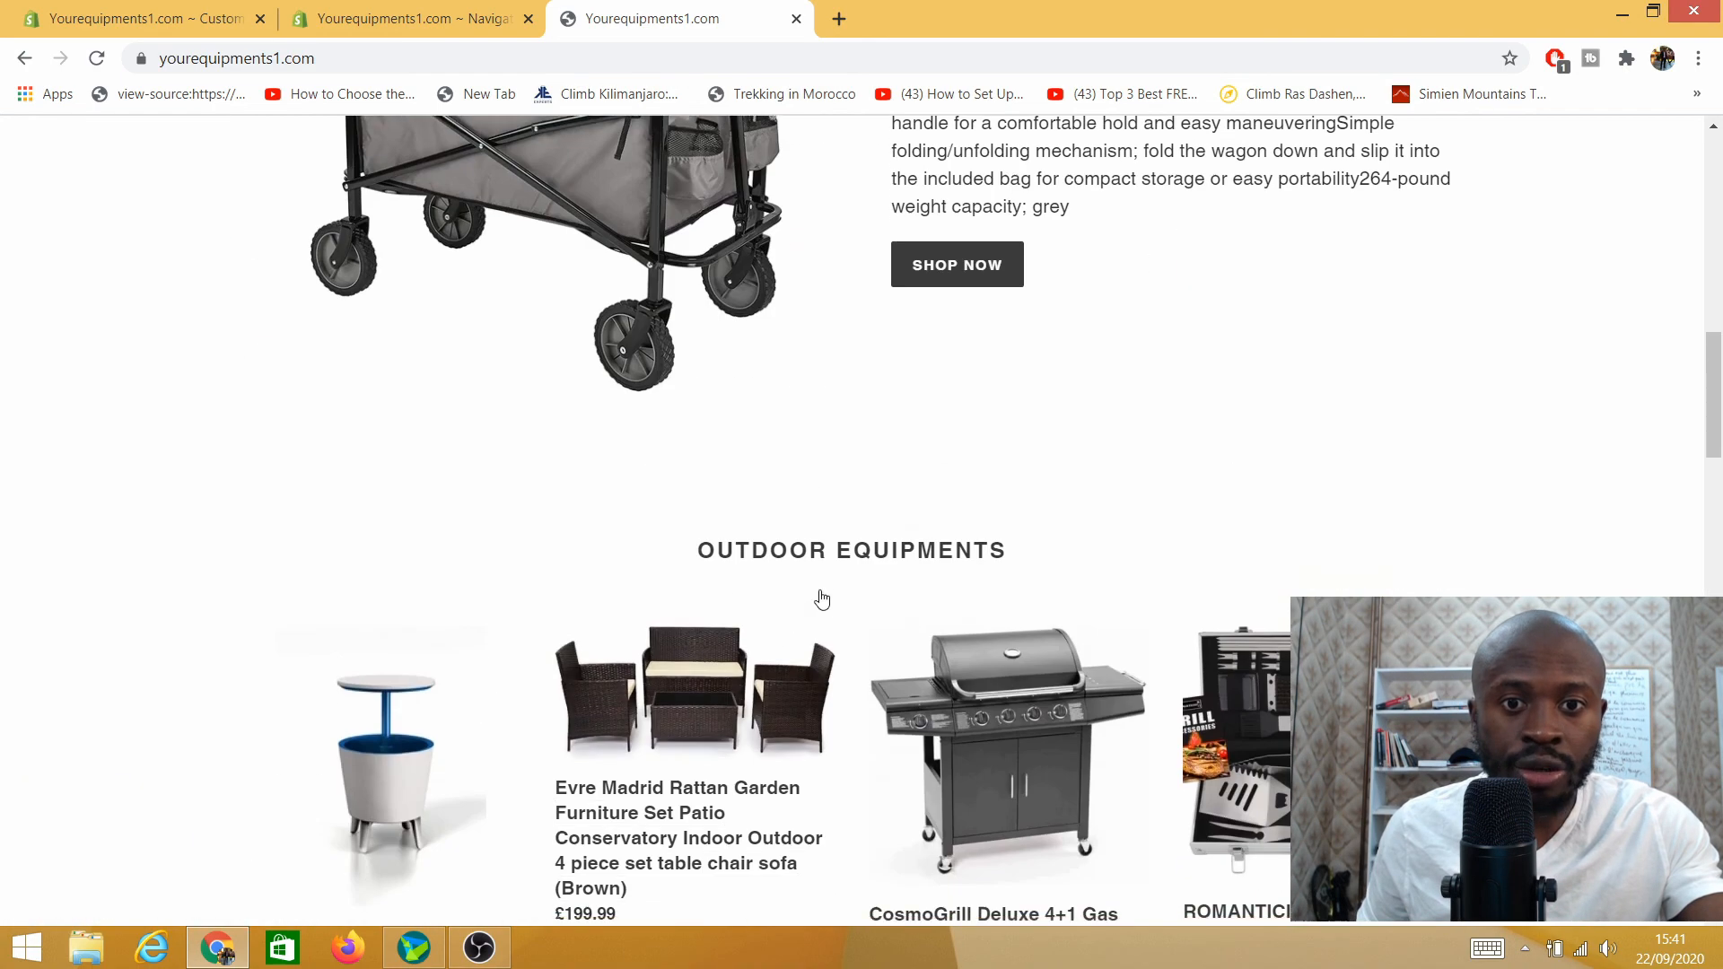
pyautogui.scroll(2, 822, 599)
pyautogui.click(429, 25)
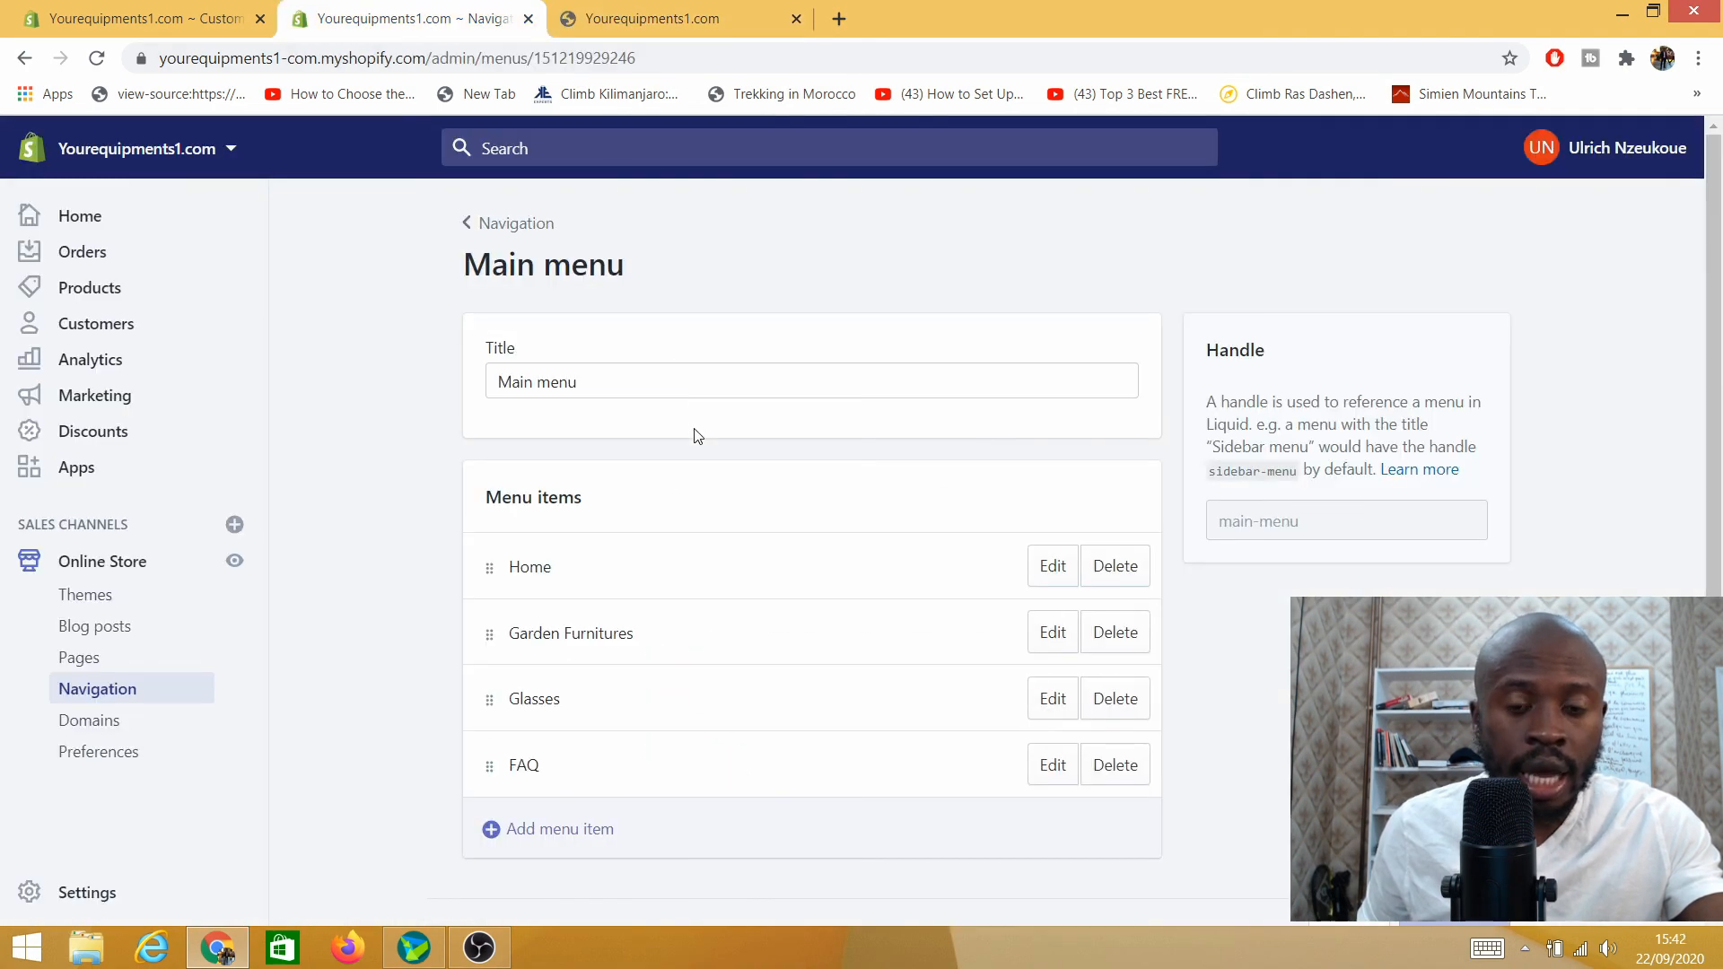
pyautogui.click(632, 19)
pyautogui.scroll(1, 825, 584)
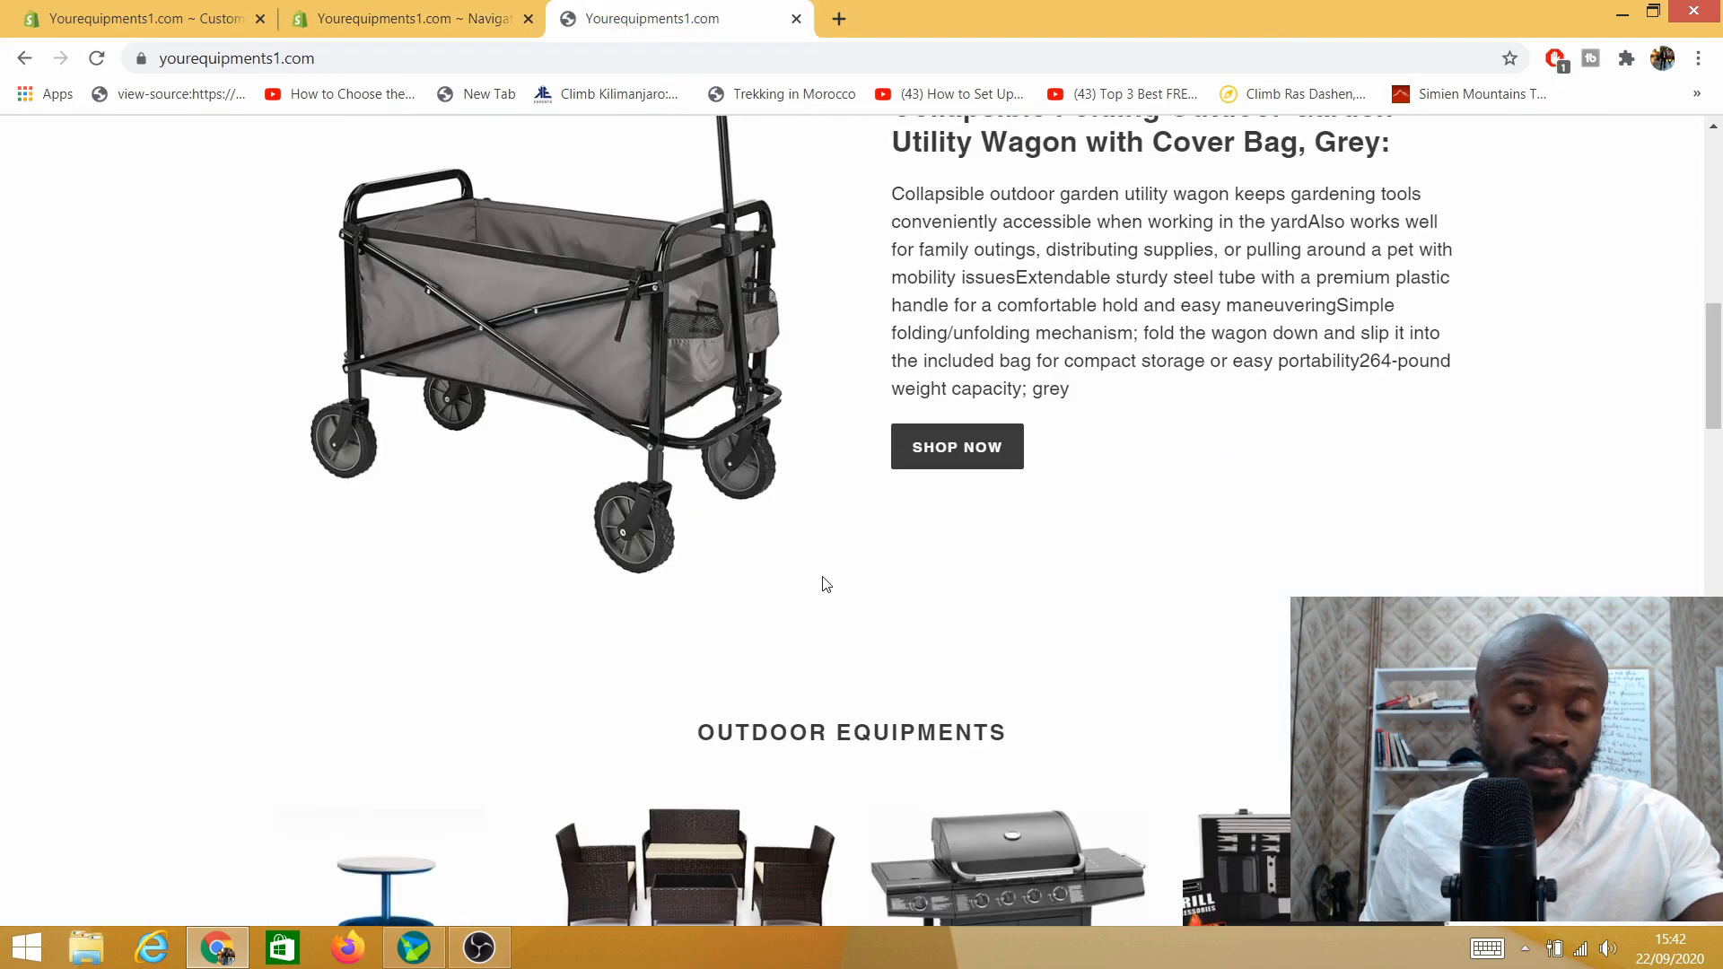
pyautogui.scroll(6, 844, 597)
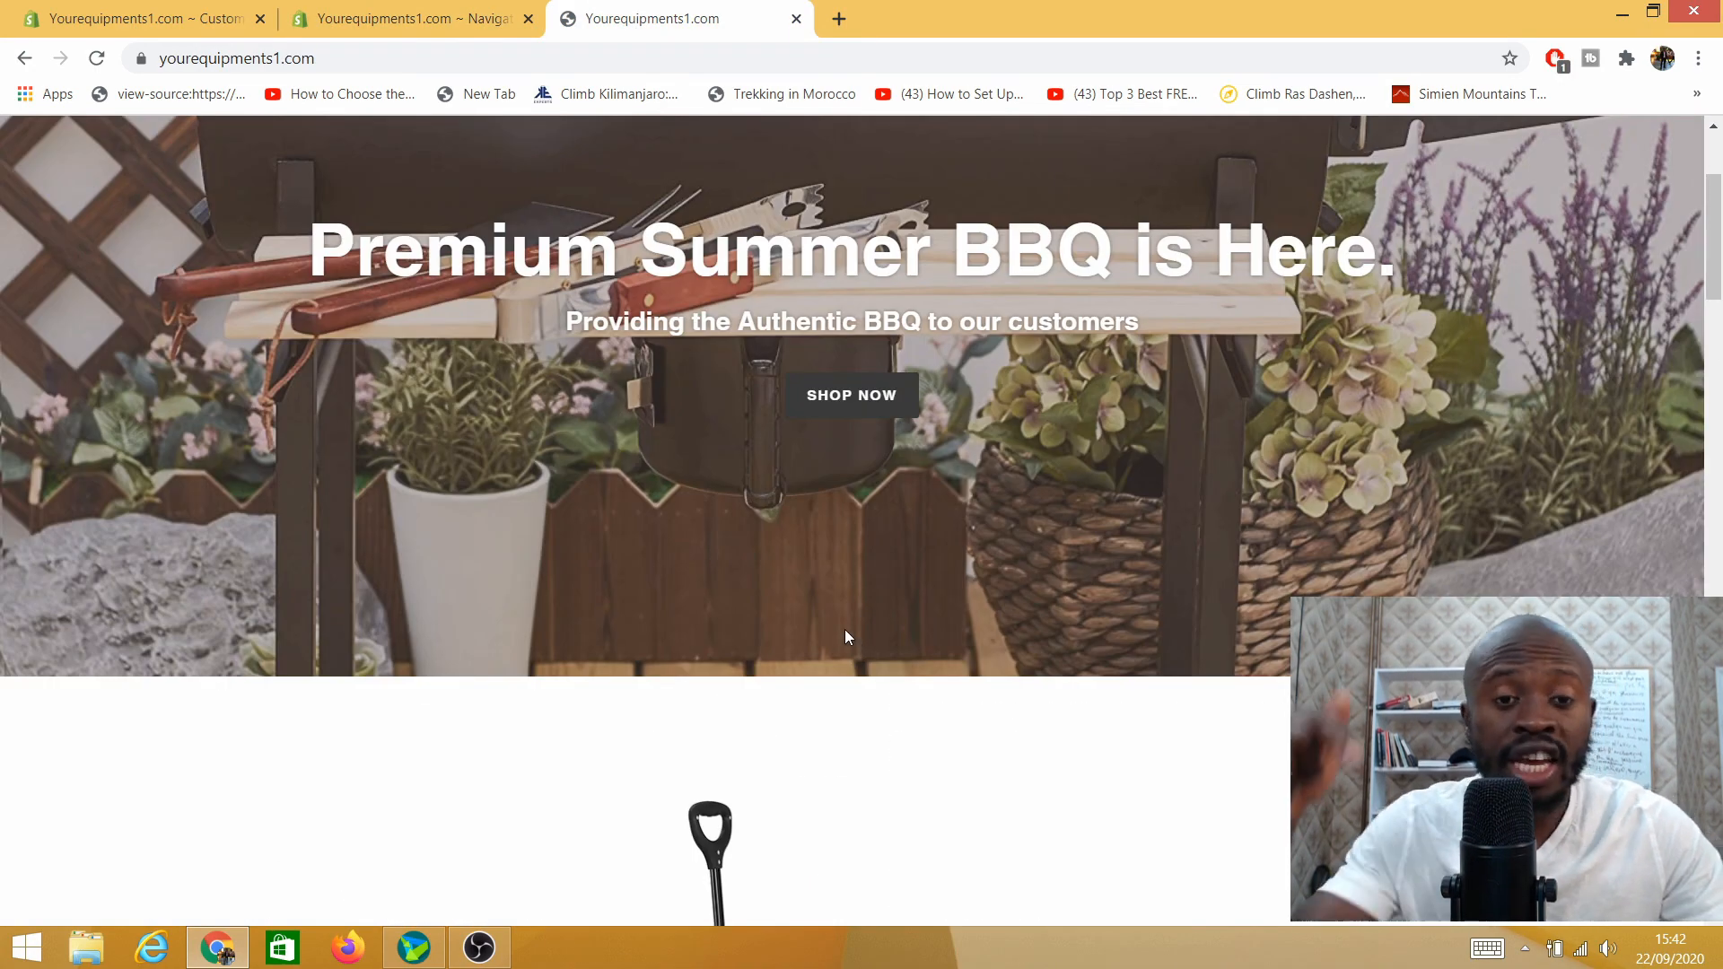